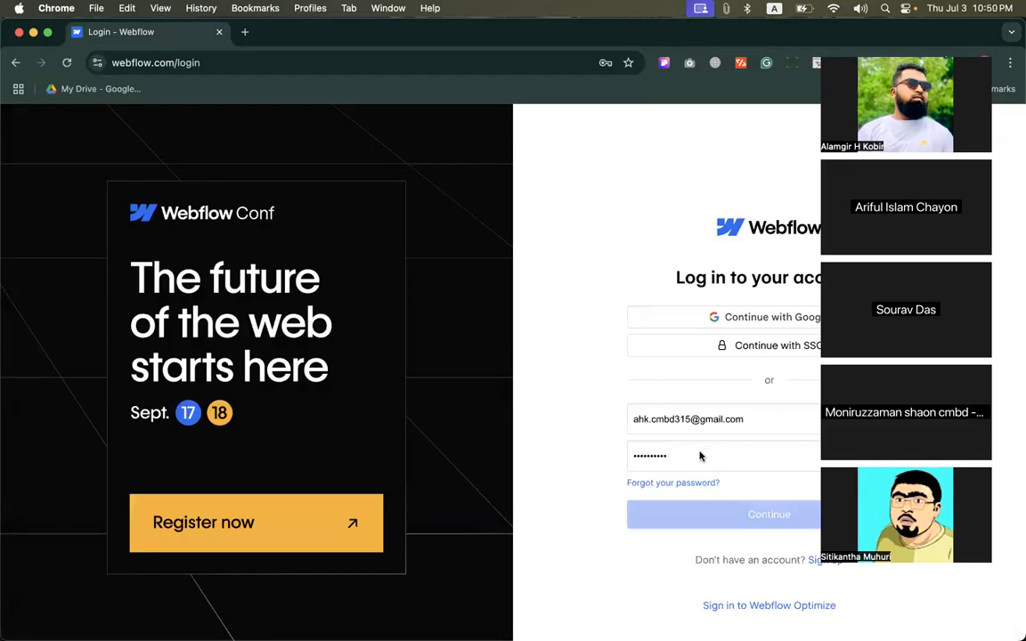
Step: Log in to Webflow with the saved account credentials and open the cmbd315 site in the designer
click(699, 457)
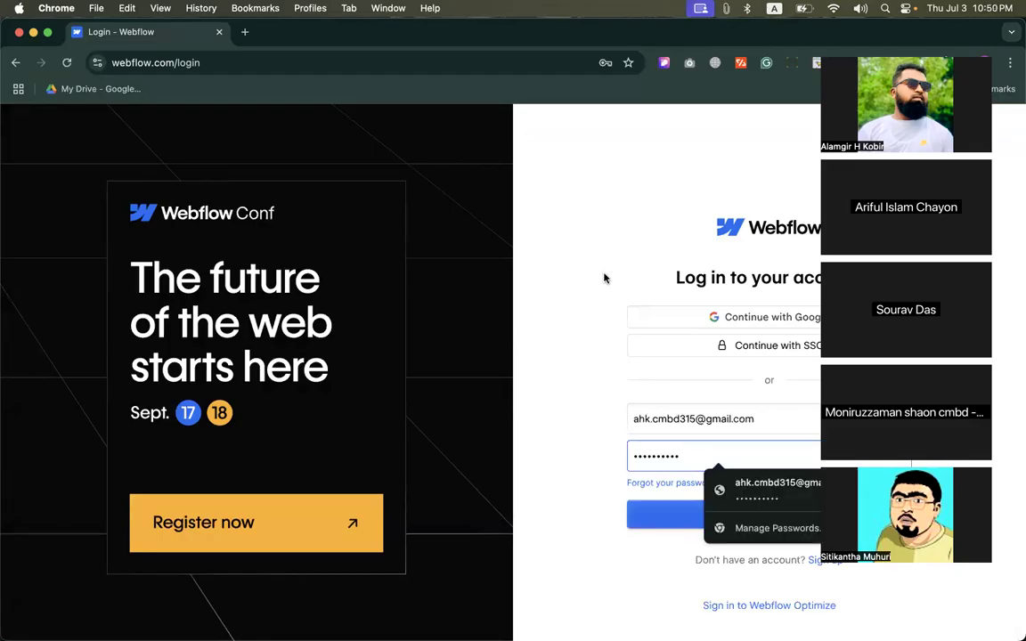
key(Return)
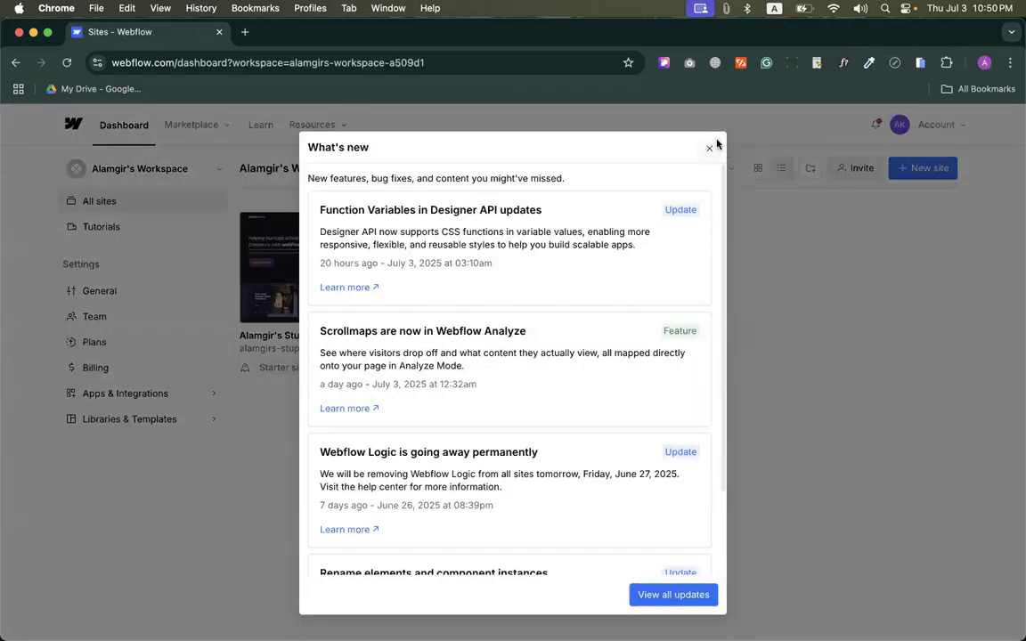
click(710, 147)
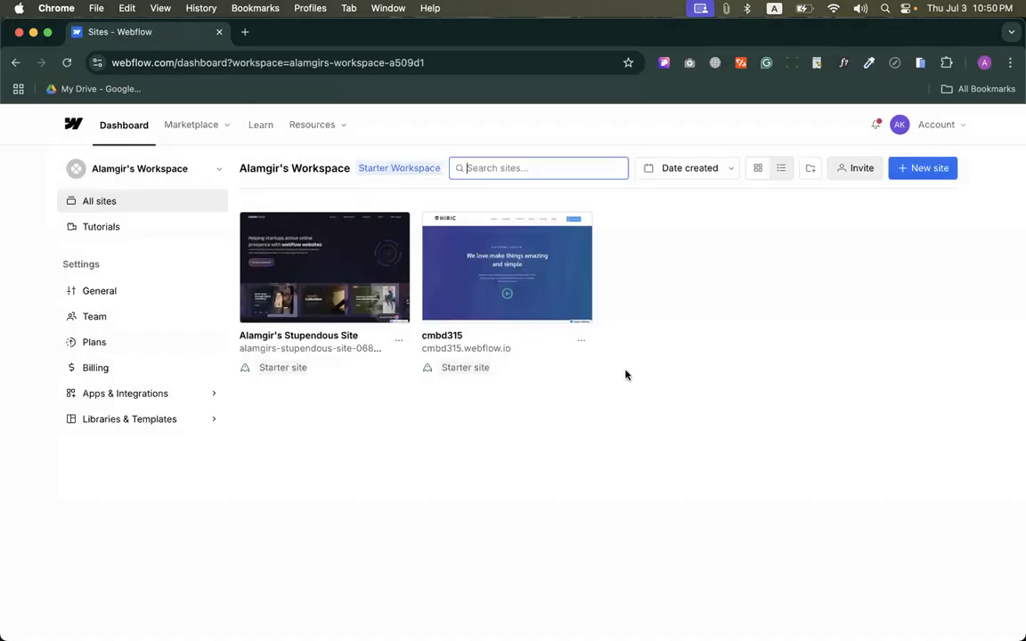
click(515, 269)
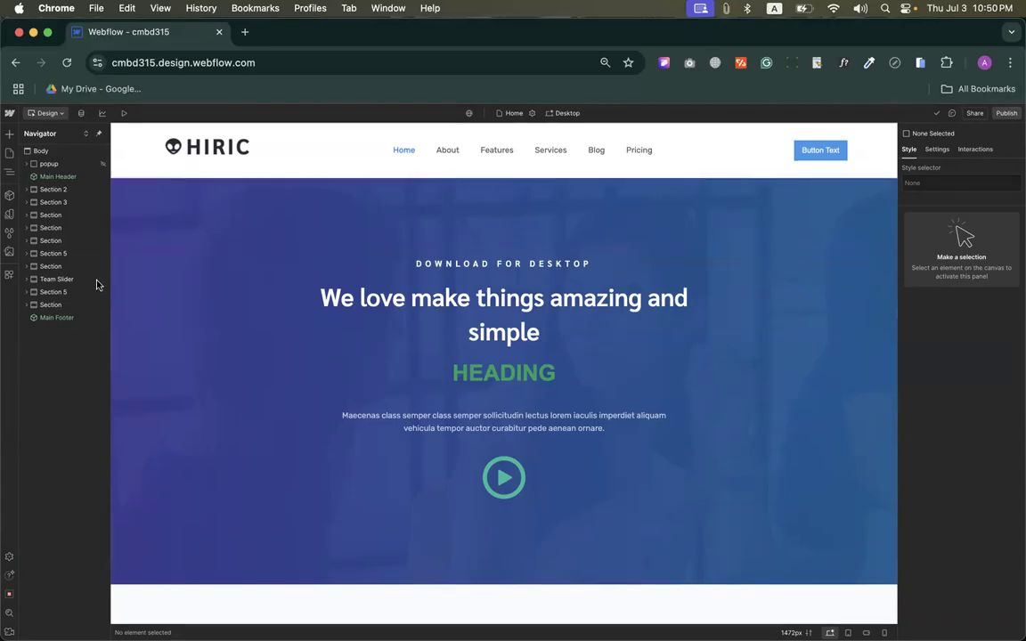
Step: View the site's CMS collections and return to the design canvas
click(81, 113)
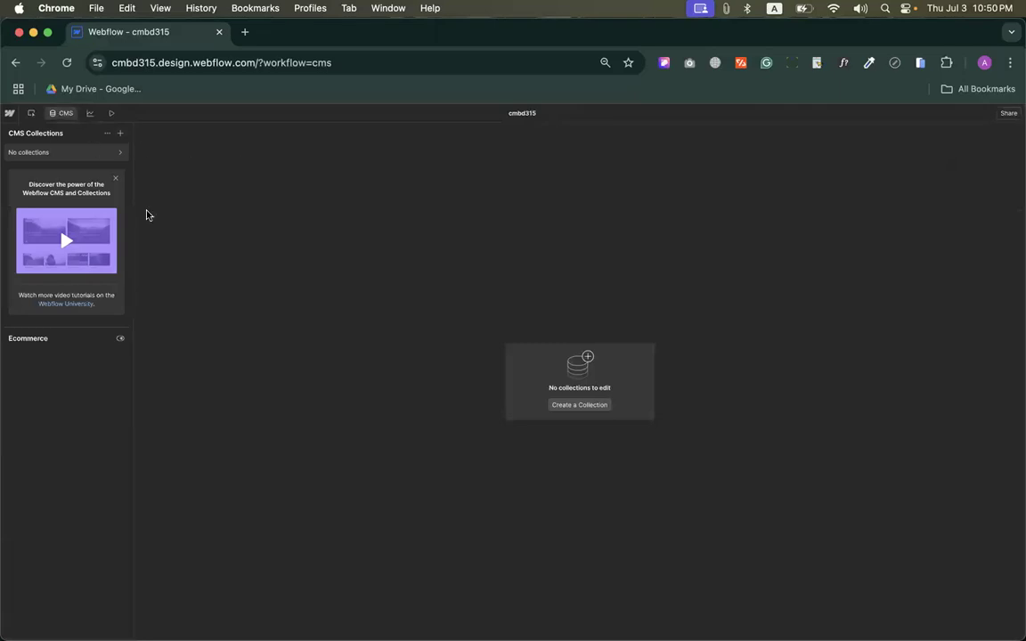
click(61, 117)
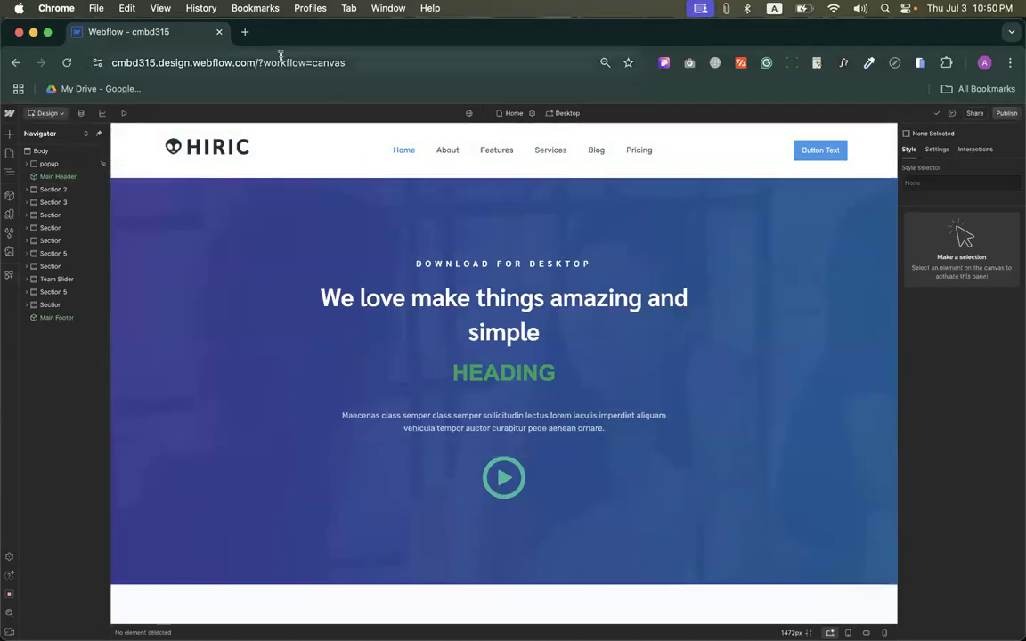
Step: Search Google for "jugantor" in a new browser tab, open the newspaper's website, and return to the Webflow site
click(244, 32)
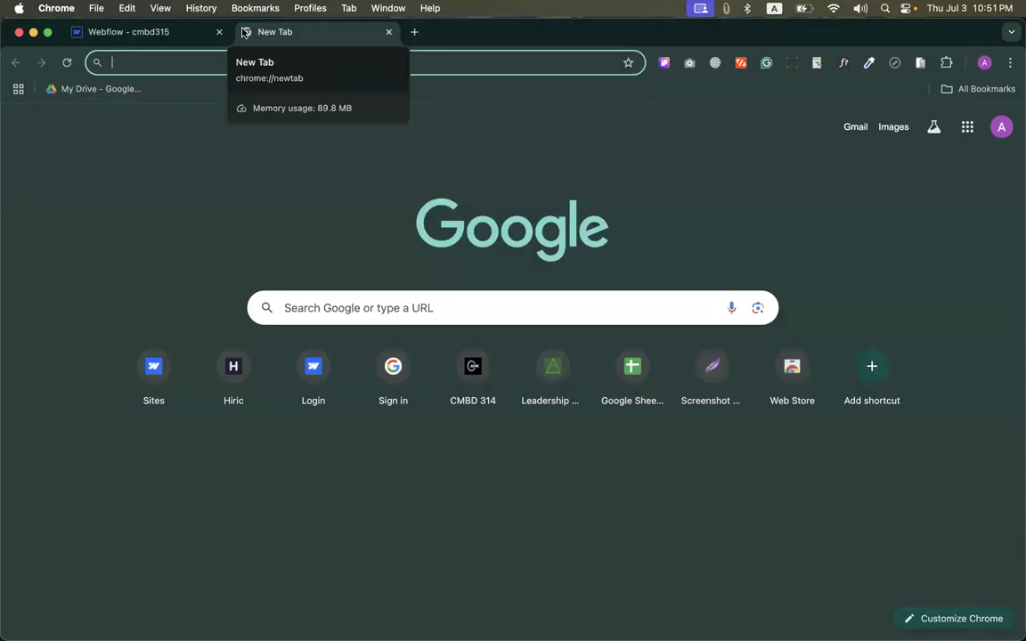
text(jugantor)
key(Return)
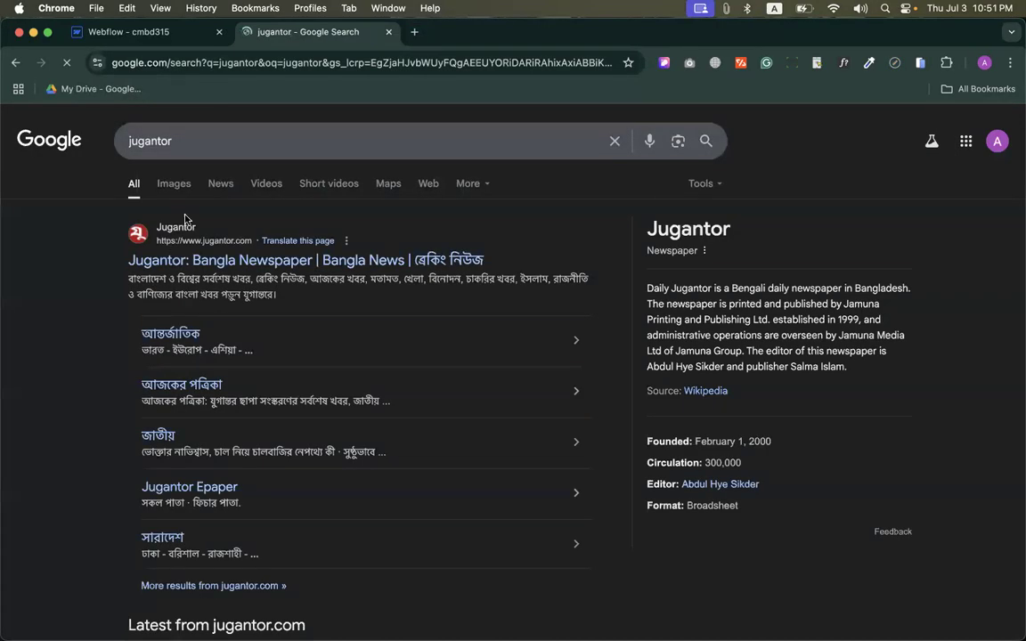
click(183, 228)
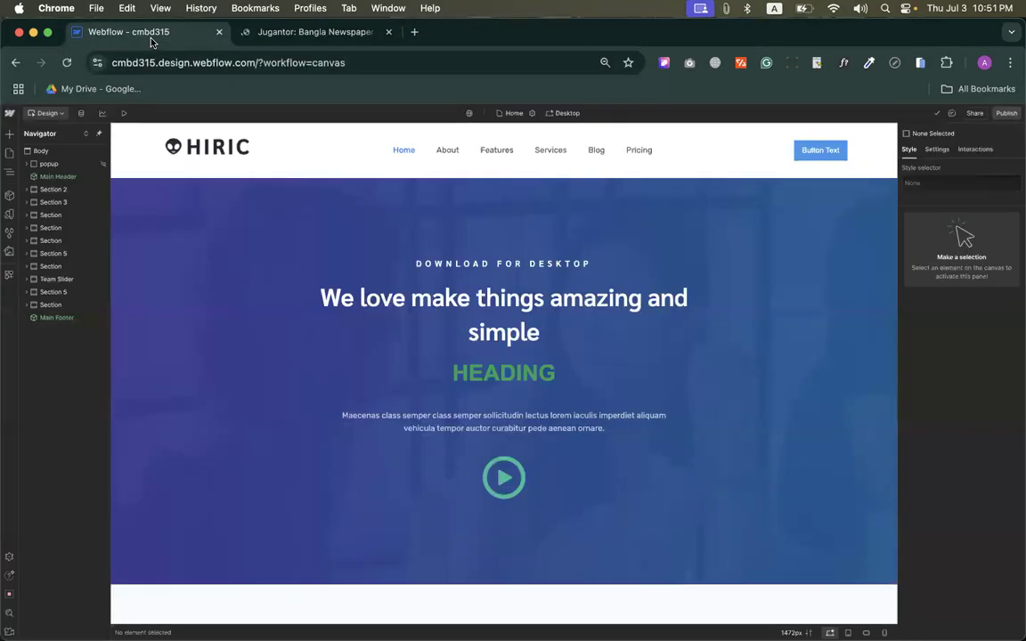
click(150, 35)
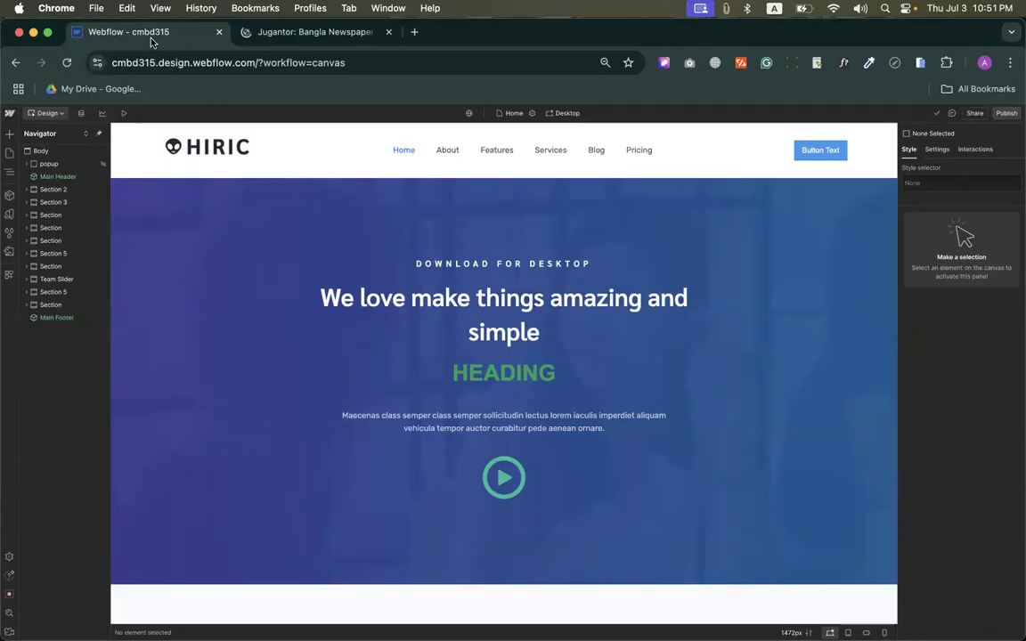
Step: View the elements available for adding to the page and the prebuilt layouts of the Starter library
click(10, 138)
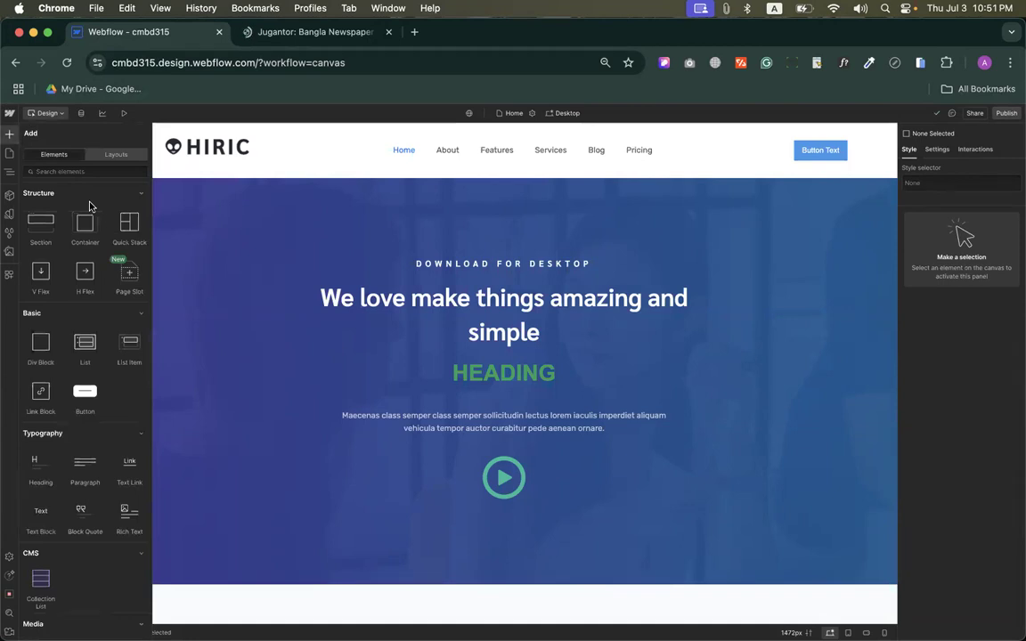
click(116, 154)
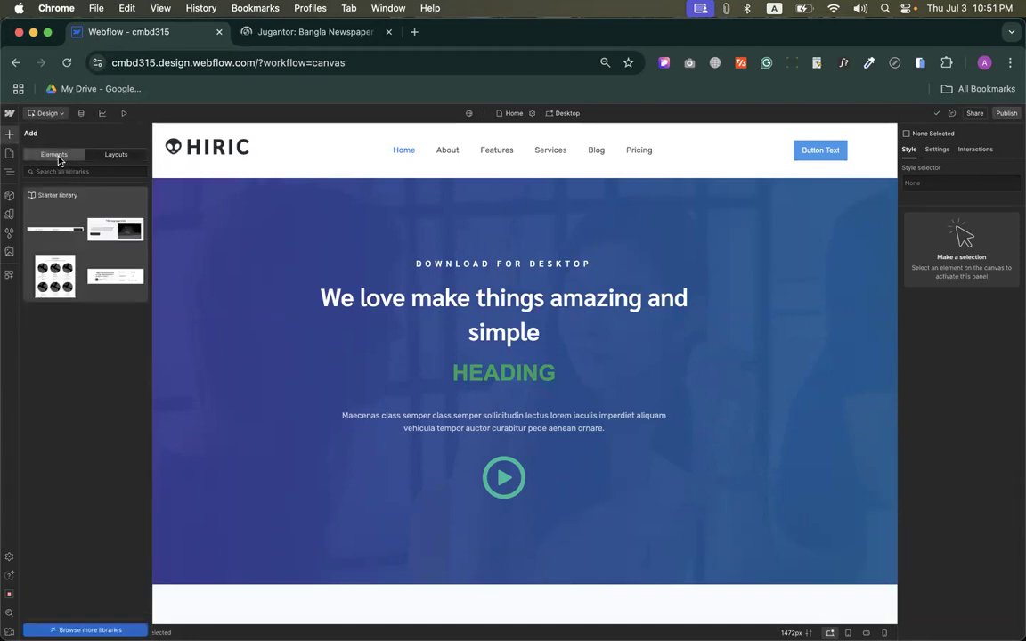
click(54, 154)
Step: View the prebuilt layouts that can be inserted between the hero slider and the footer, without adding one
scroll(406, 379, down, 10)
scroll(407, 381, up, 3)
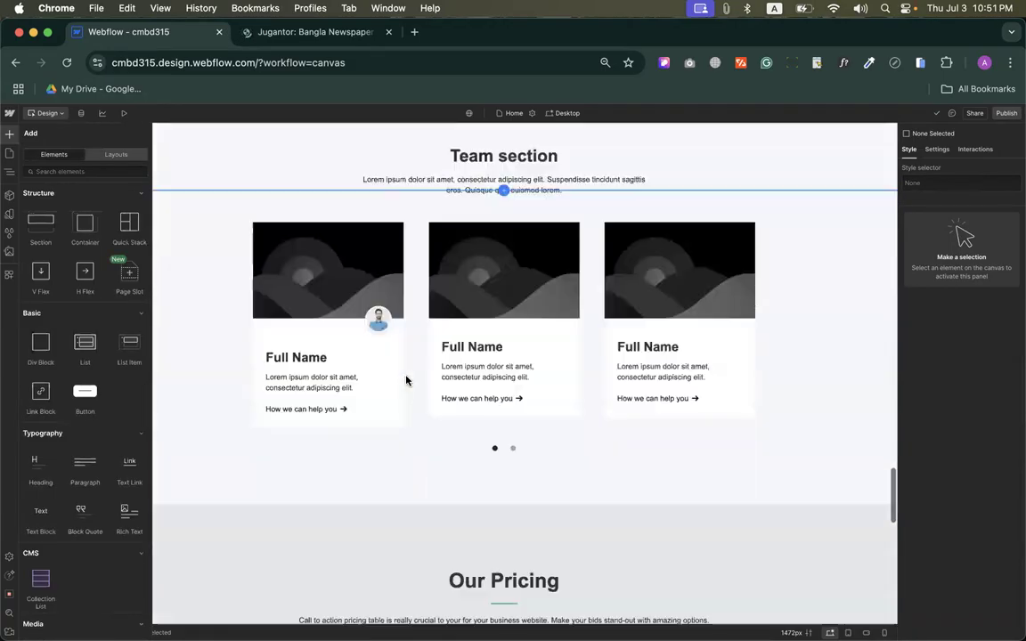
scroll(445, 392, down, 15)
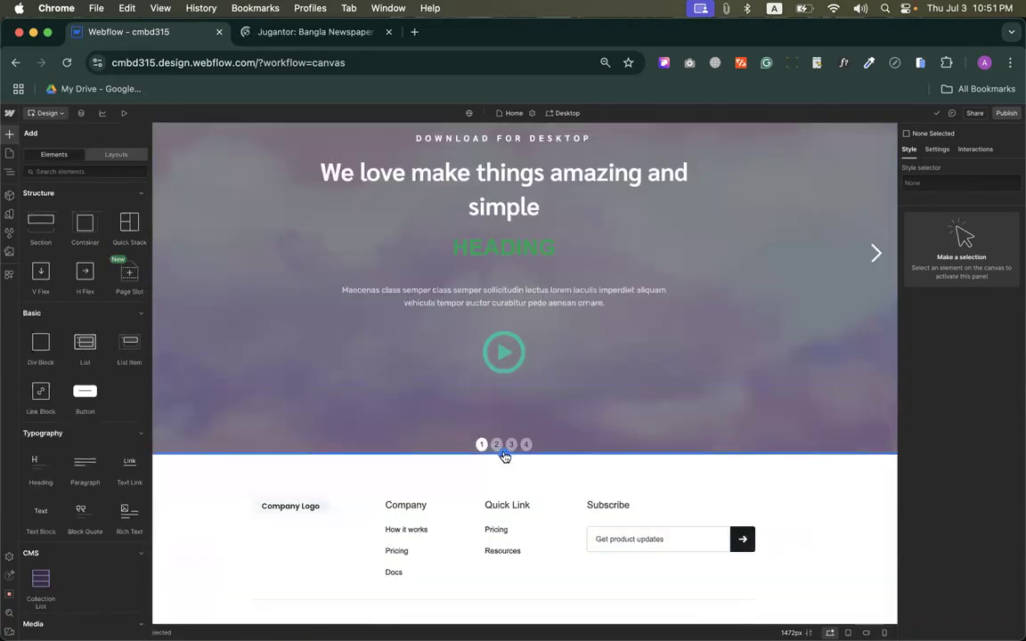
click(503, 454)
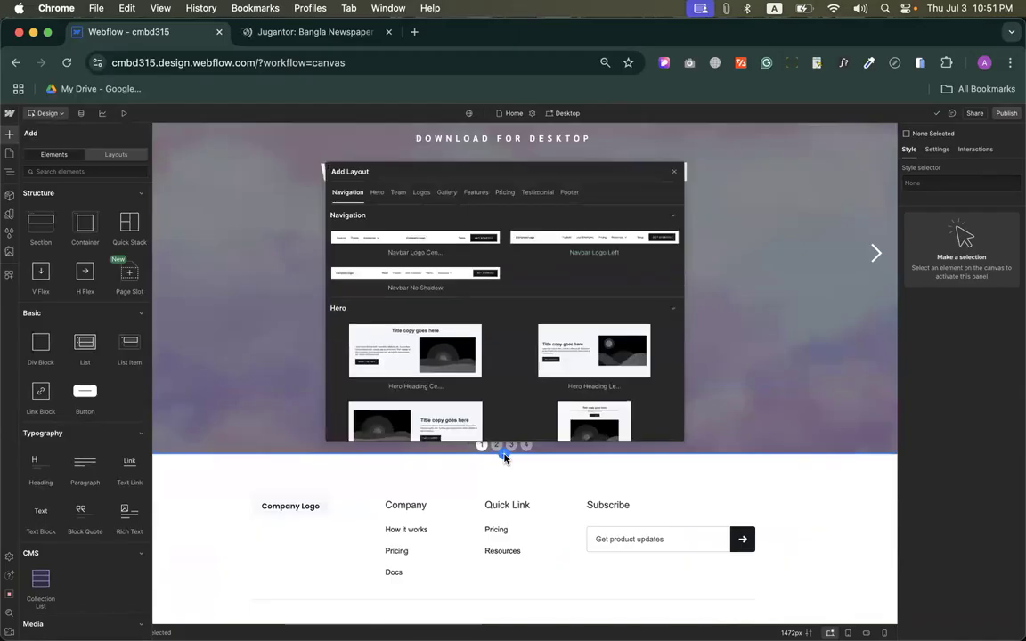
click(674, 173)
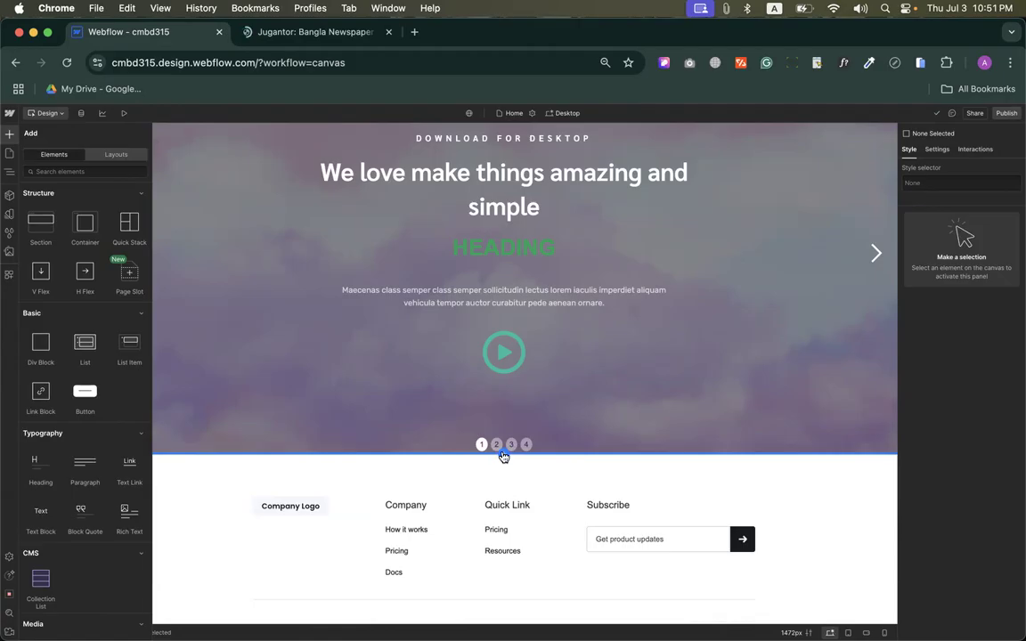
click(504, 455)
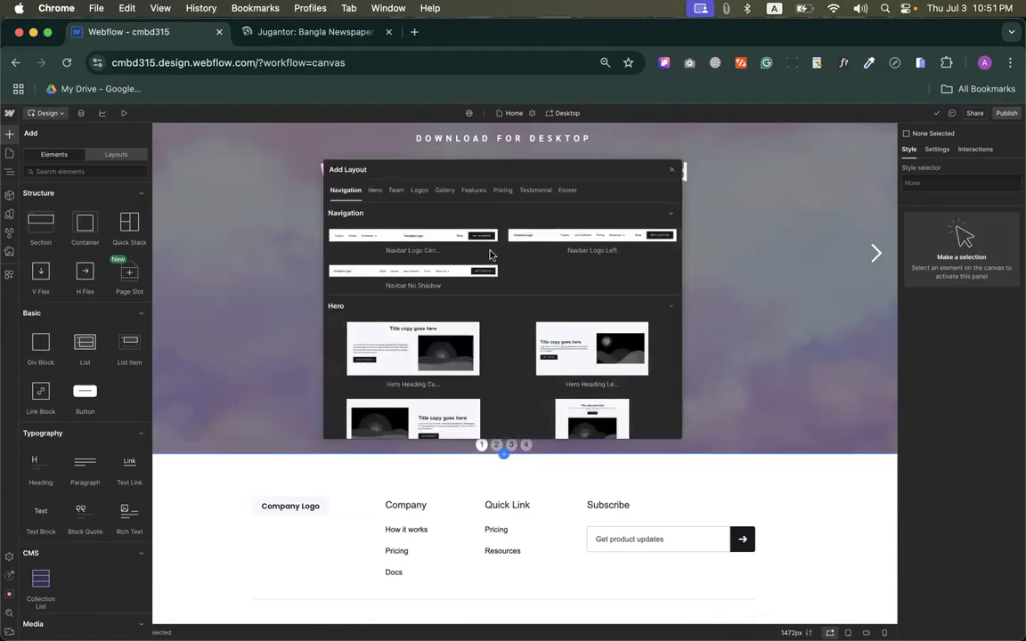
click(671, 169)
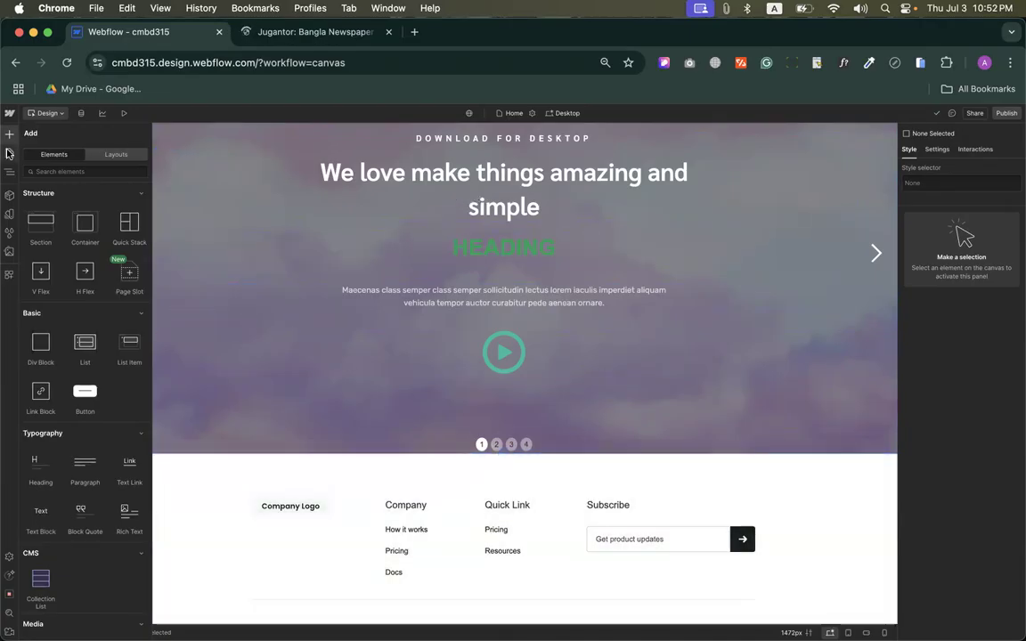
Step: Check the layout library again and view the Jugantor website before returning to the Webflow canvas
click(116, 155)
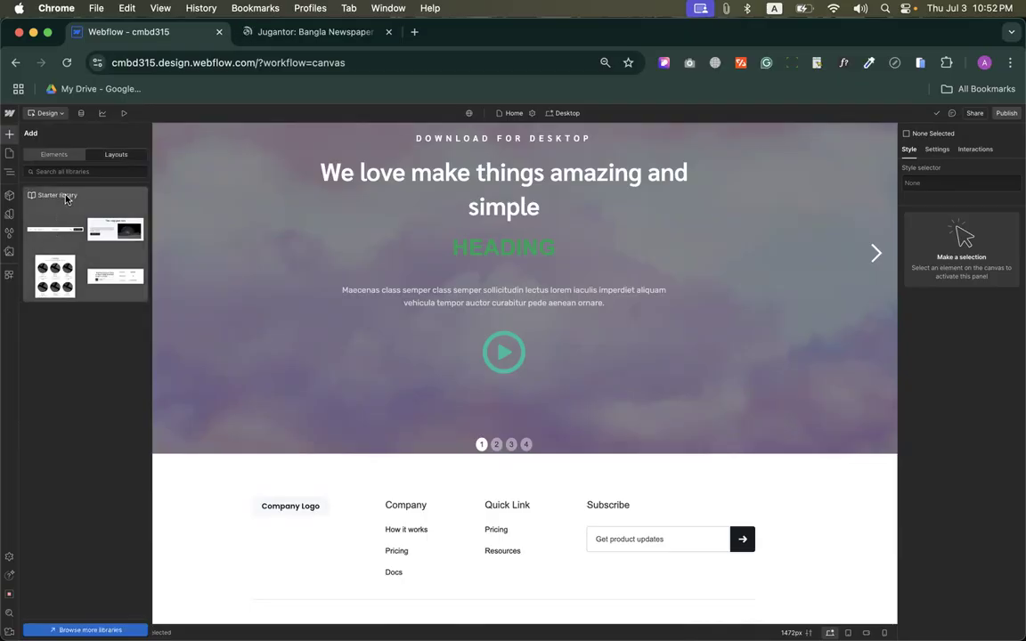
click(54, 155)
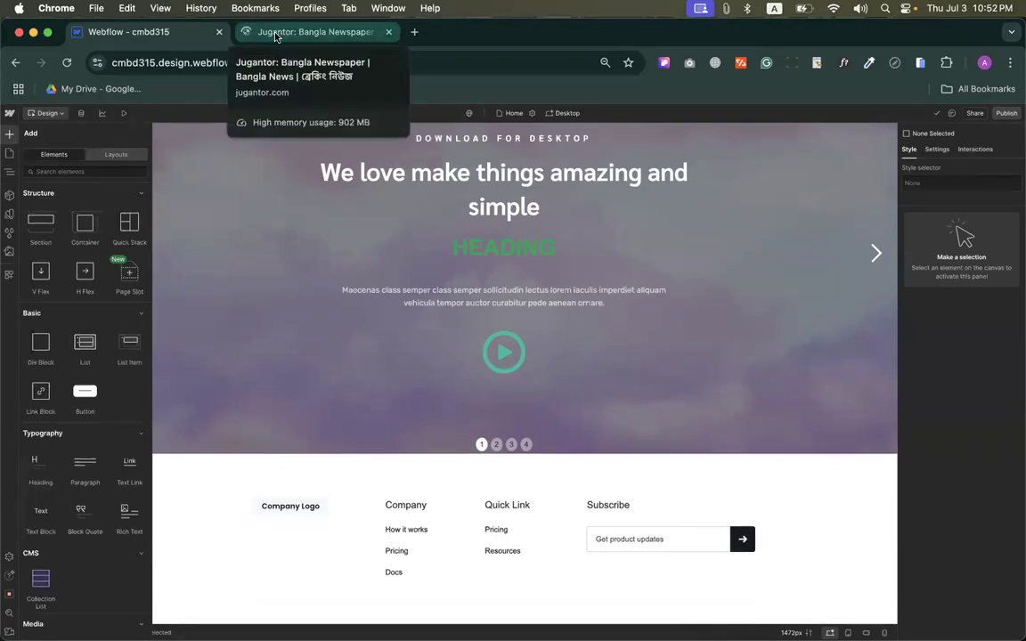
click(276, 33)
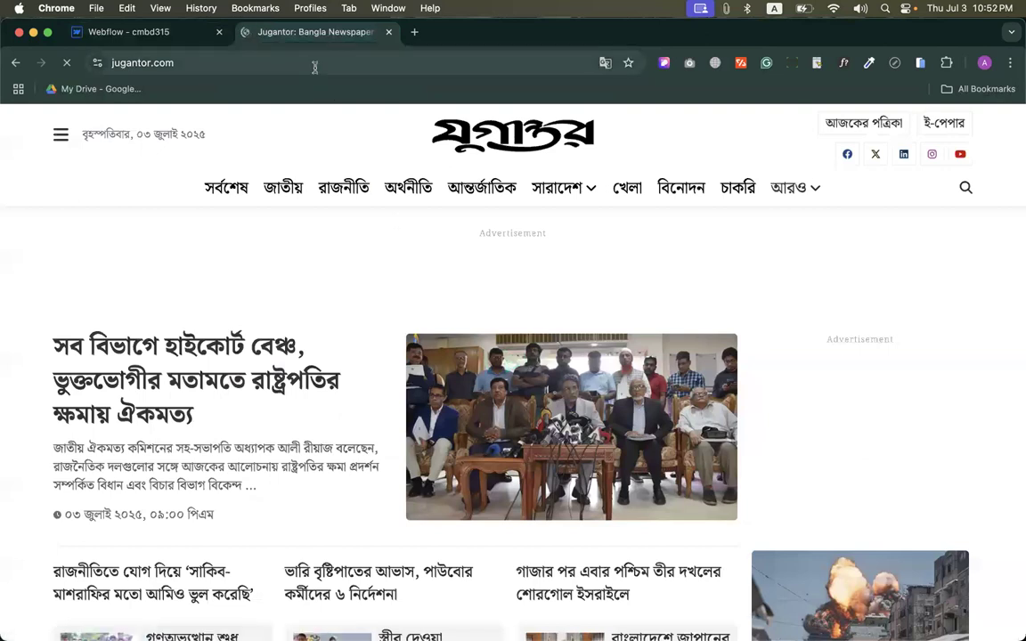
click(169, 32)
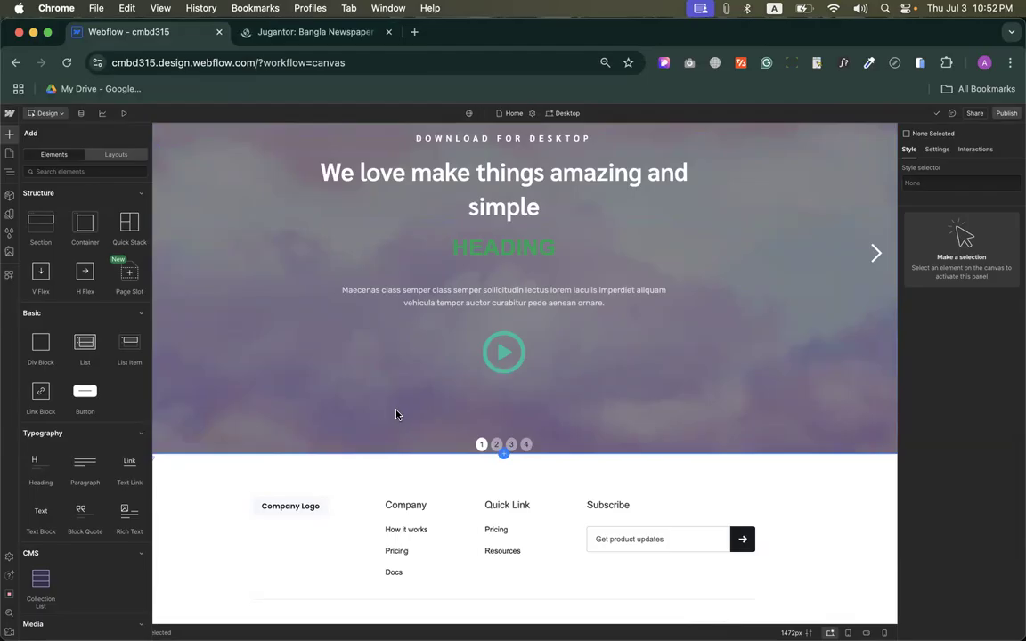
Step: Try a padding of 10 px on all sides of the slider's Heading 2, and restore the original padding
scroll(395, 414, up, 3)
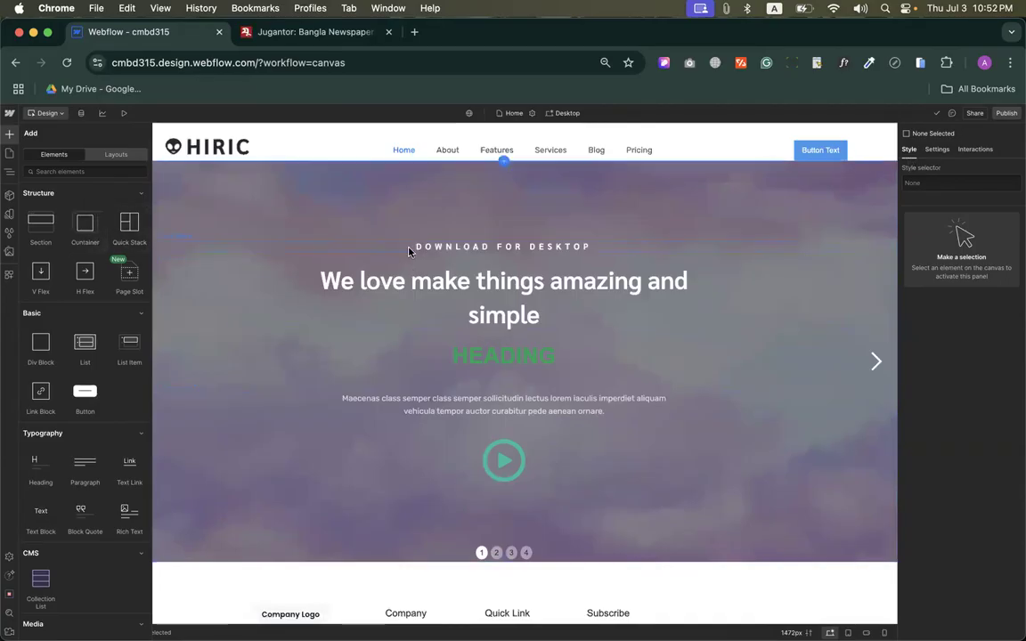
key(z)
click(400, 276)
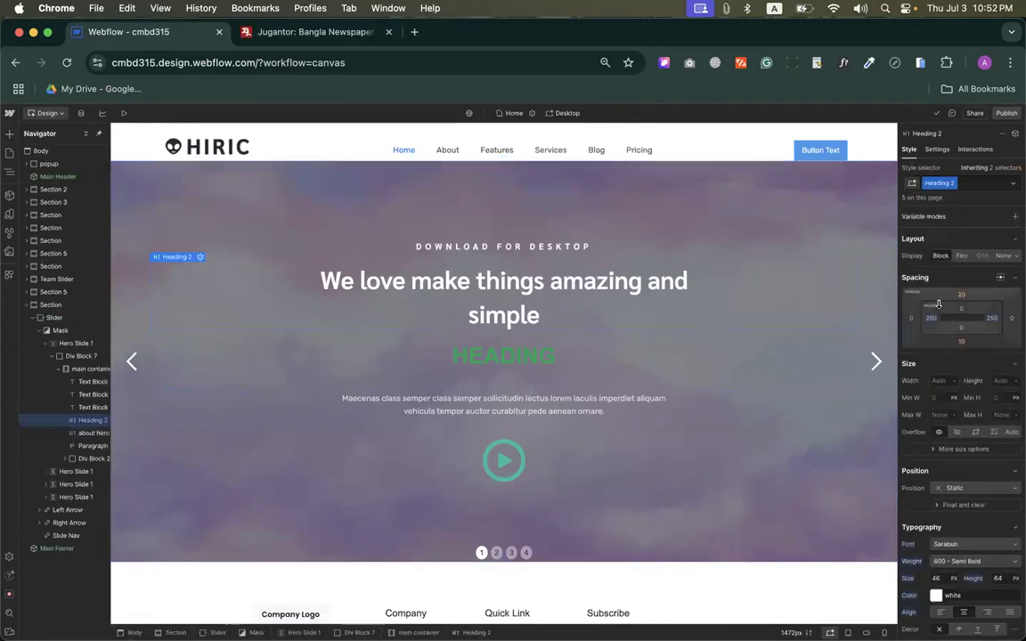
mouse_move(931, 322)
click(960, 310)
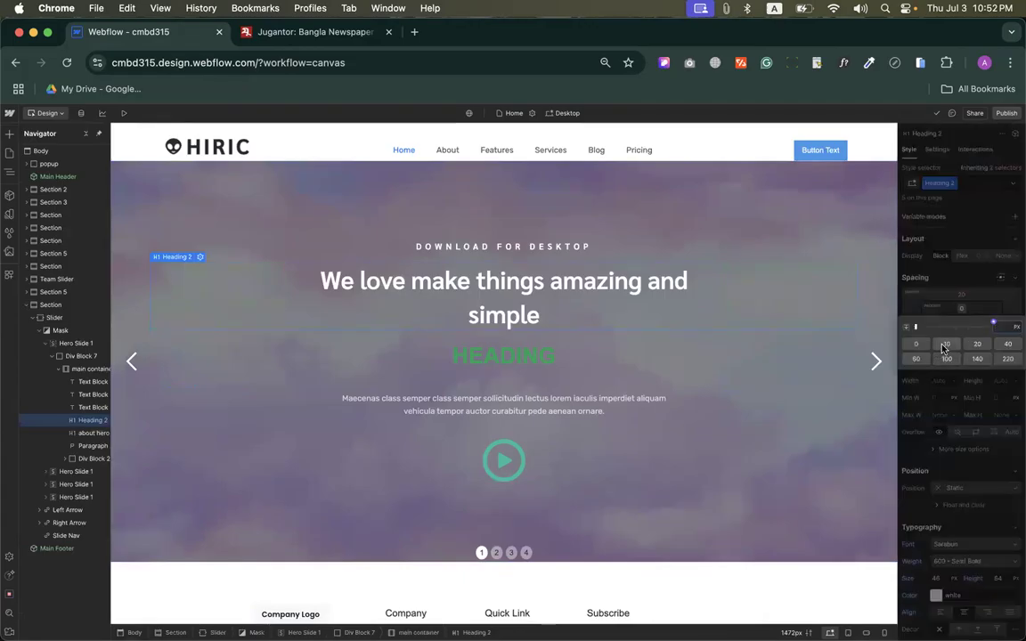
click(943, 346)
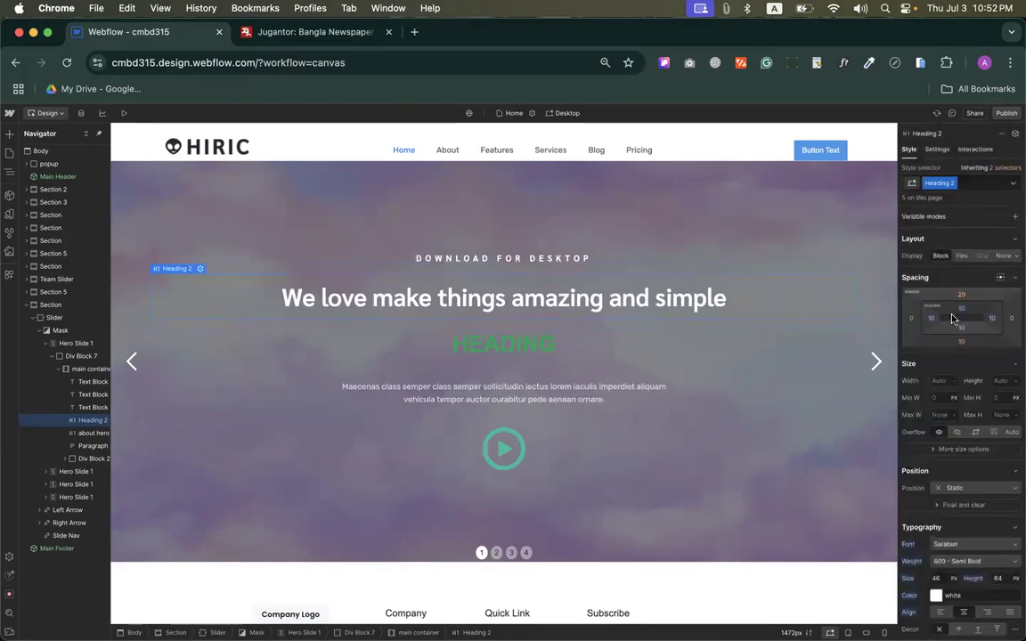
drag(952, 319, 968, 314)
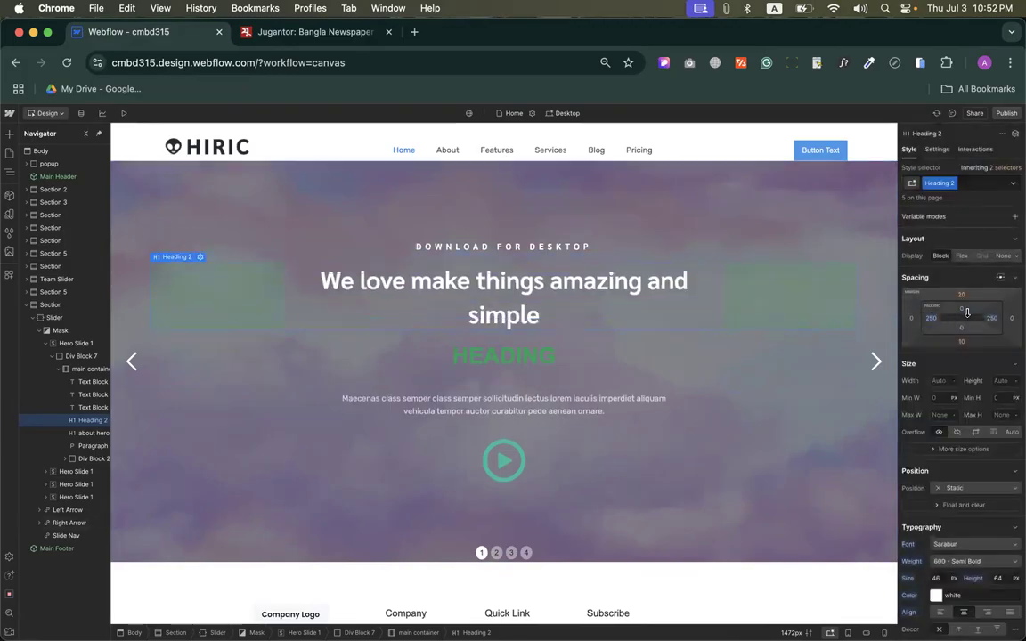
Step: Try a padding of 20 px on the slider's Heading 2 and revert it
click(962, 310)
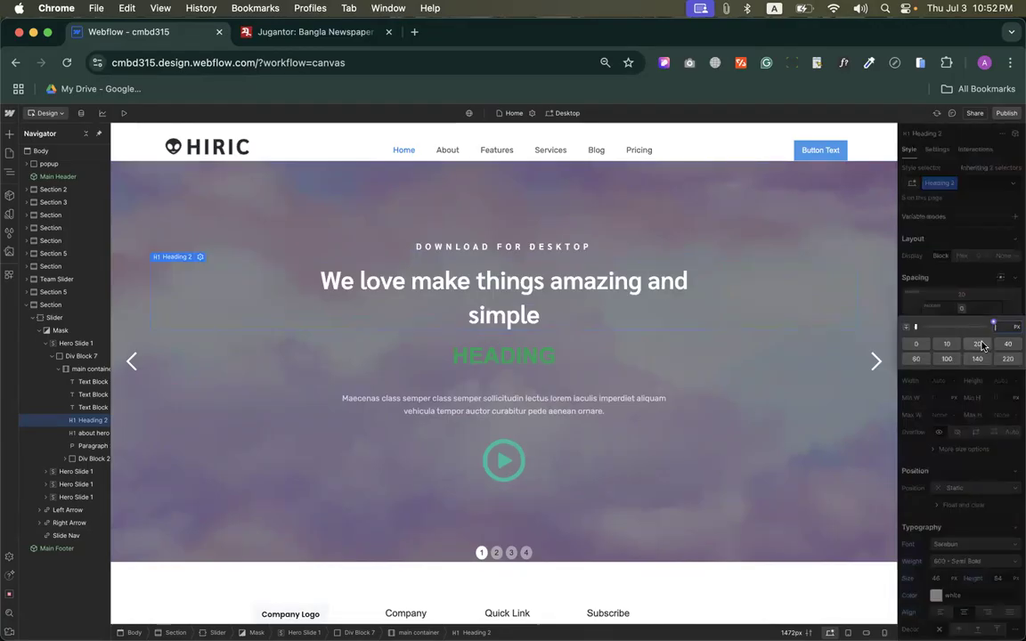
click(978, 345)
key(Escape)
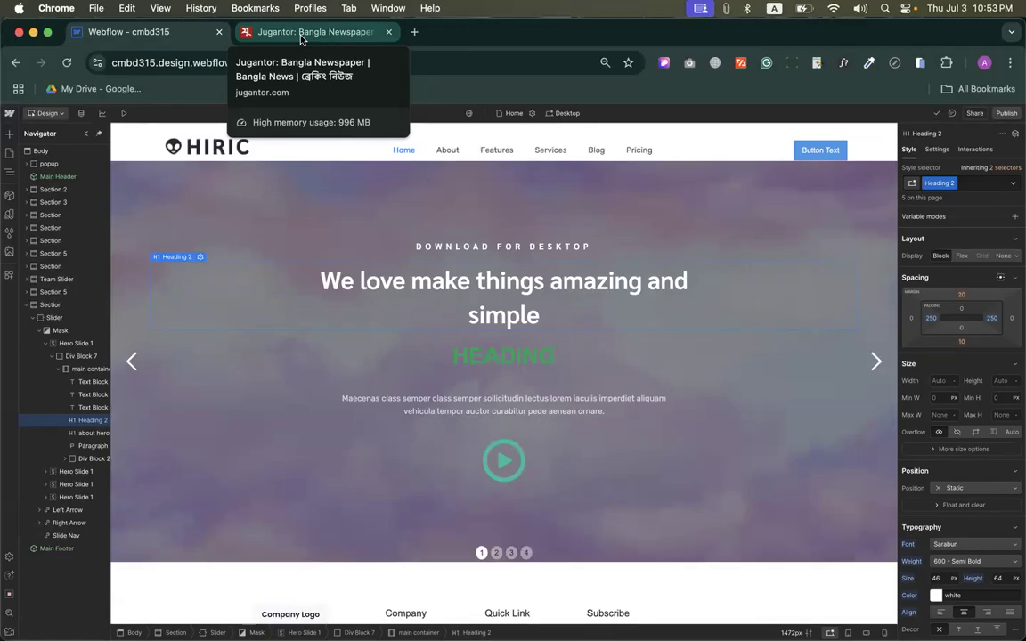
Step: Examine the Jugantor homepage's news layout, dismissing its notification request, and return to the Webflow canvas
click(301, 35)
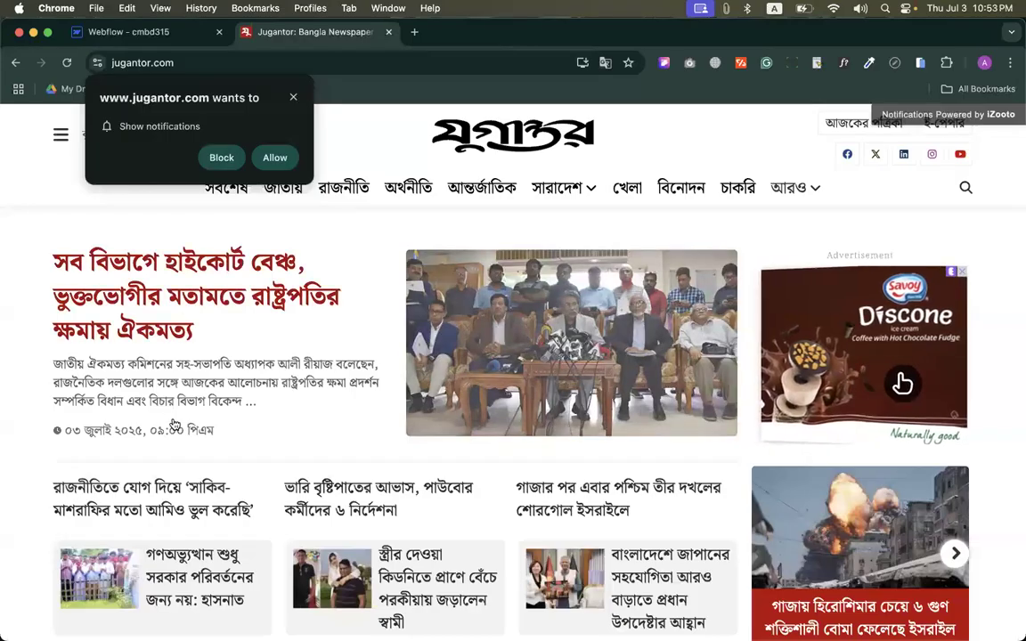
scroll(842, 396, down, 4)
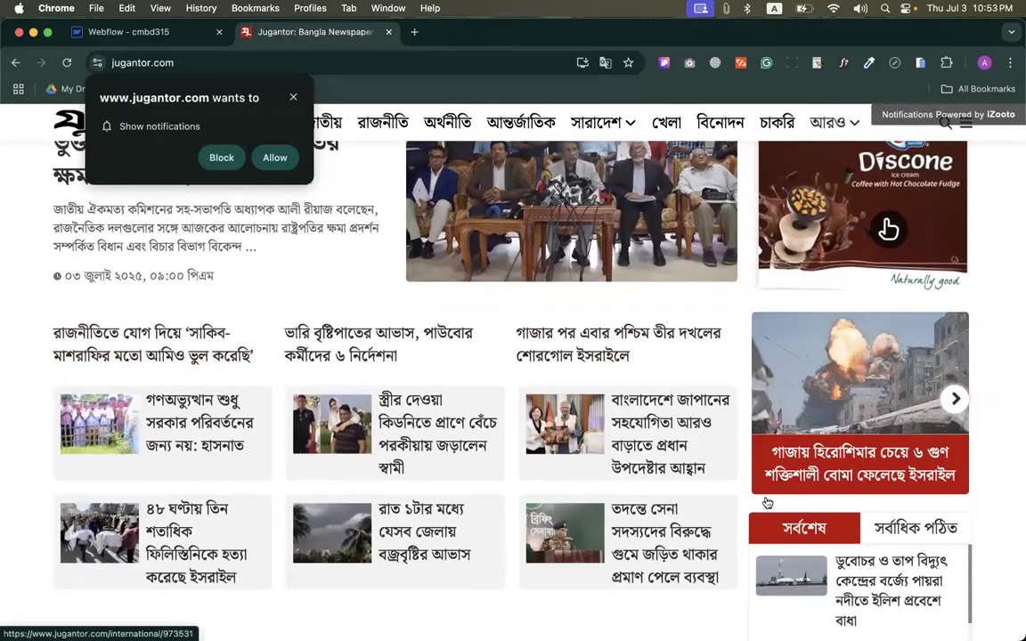
click(294, 99)
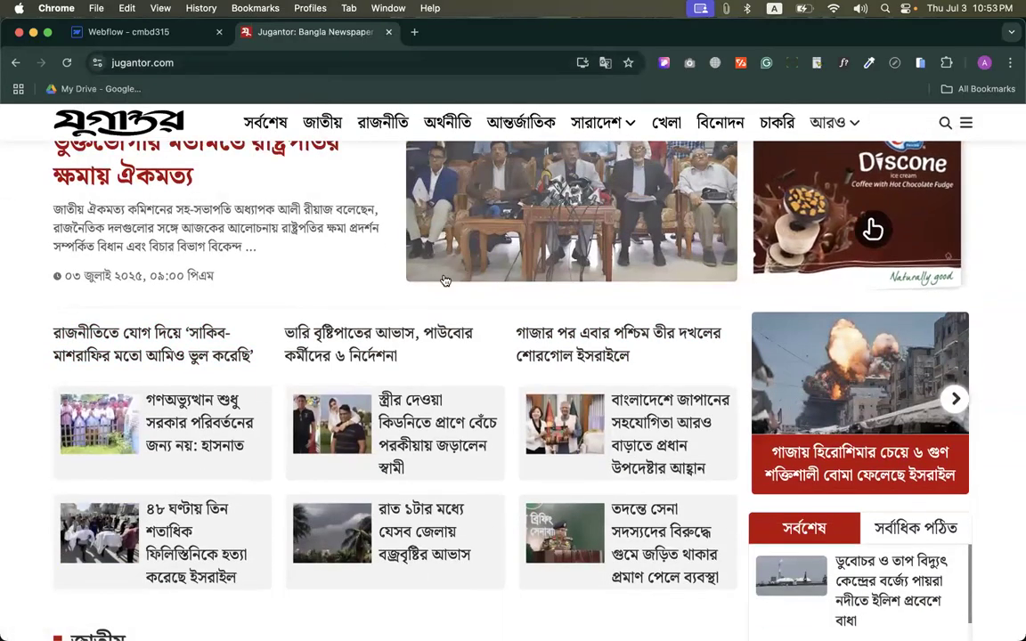
scroll(445, 282, up, 4)
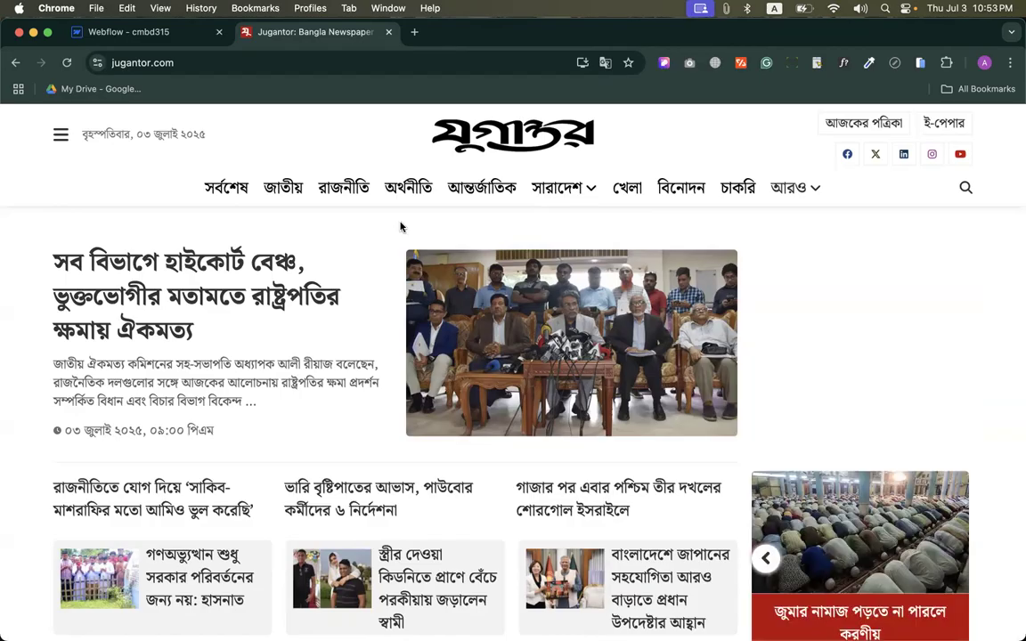
scroll(586, 435, down, 5)
scroll(586, 435, down, 7)
scroll(586, 434, up, 12)
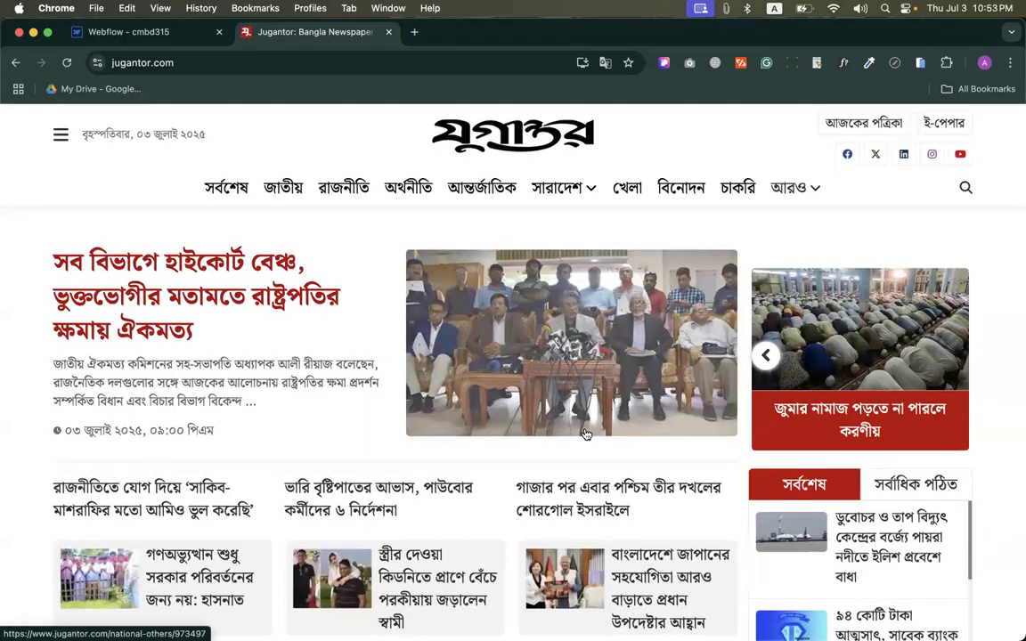
click(114, 40)
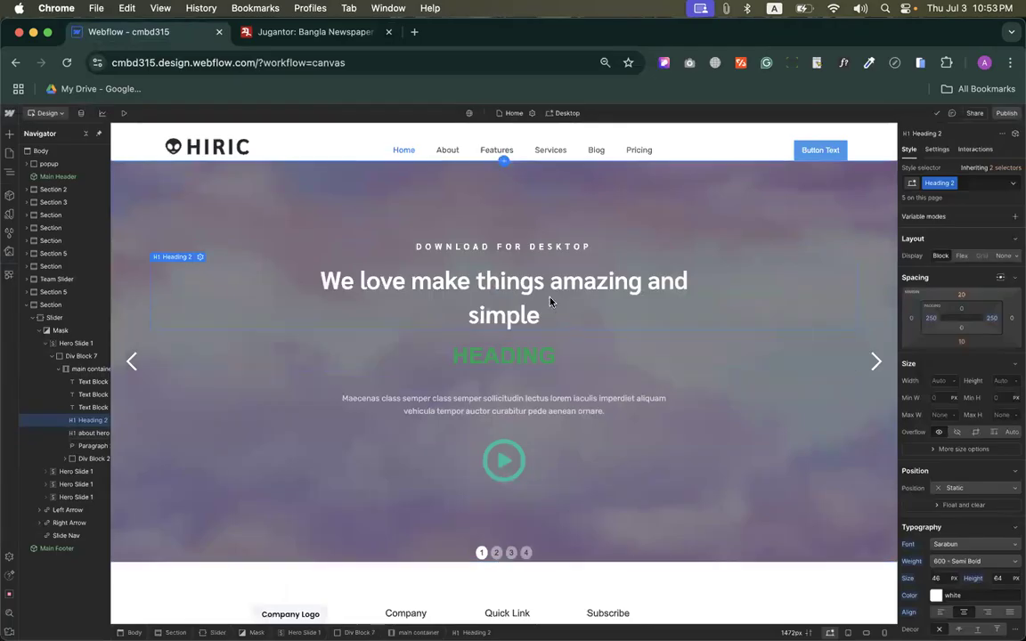
Step: Open the CMS collections workspace of the cmbd315 site
scroll(549, 301, down, 4)
scroll(549, 301, up, 15)
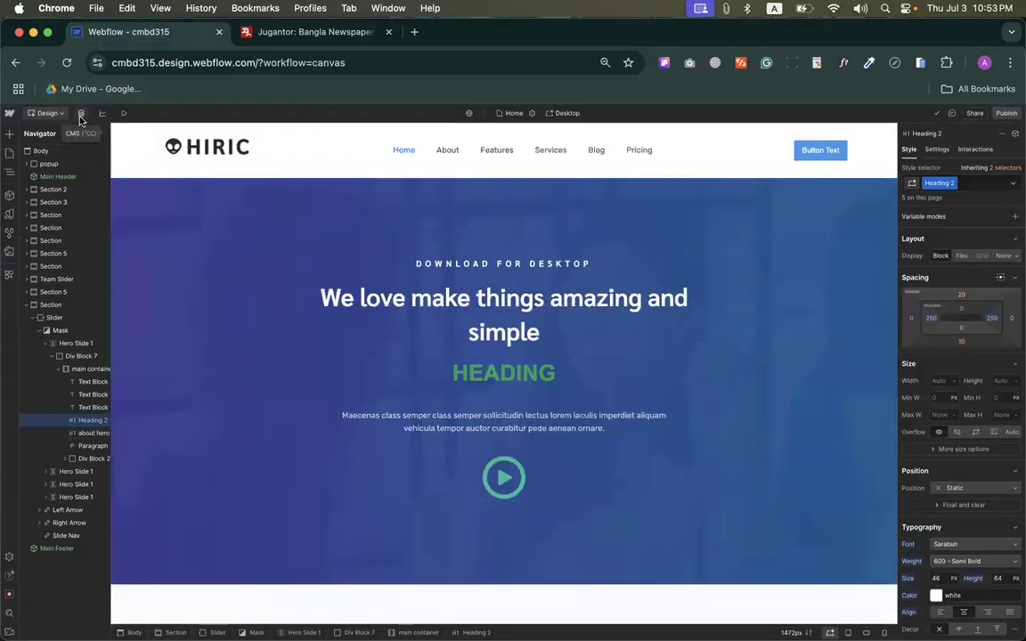
key(super+equal)
key(super+equal)
key(super+equal)
key(super+equal)
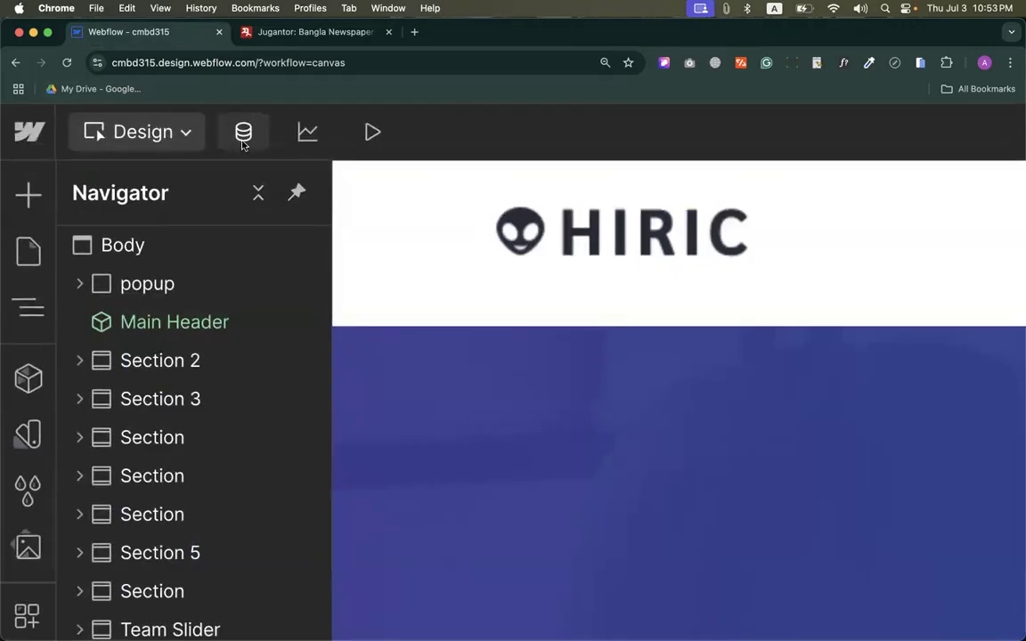
key(super+0)
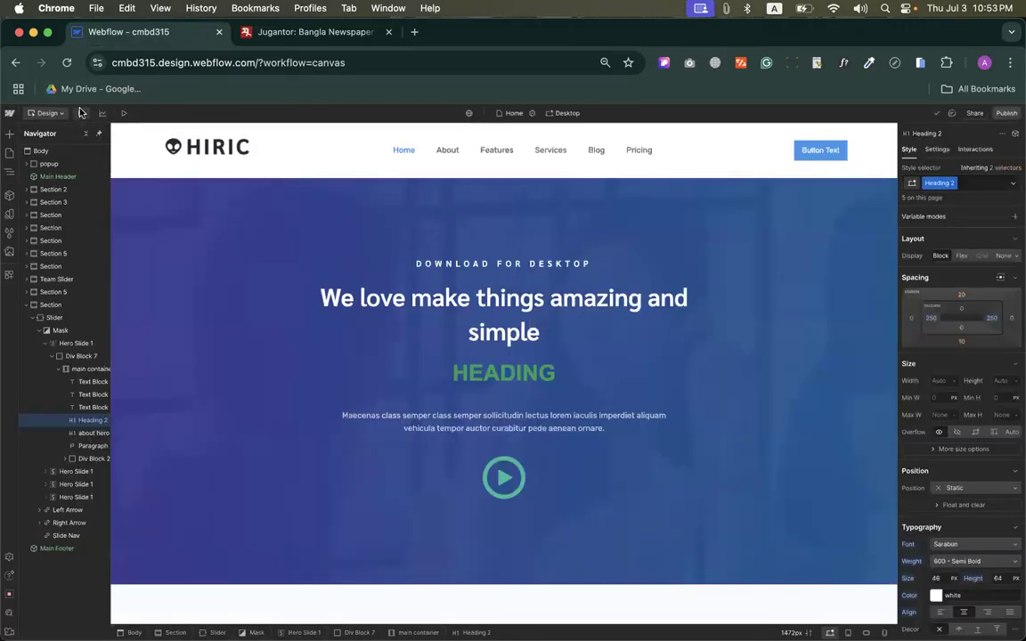
click(79, 112)
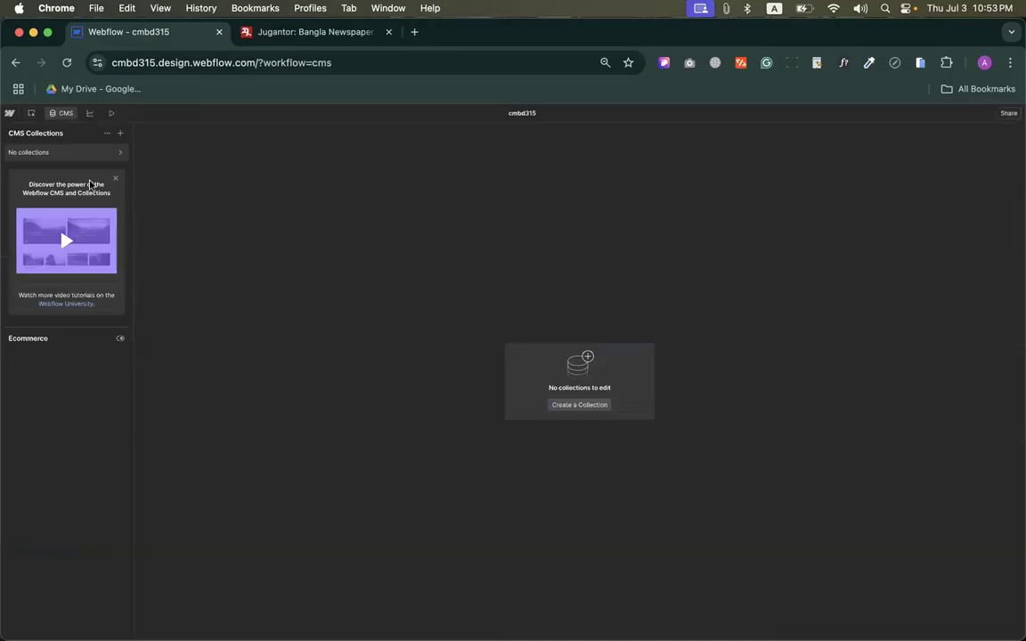
Step: Examine the lesson list of Webflow University's CMS course and return to the CMS collections workspace
click(65, 242)
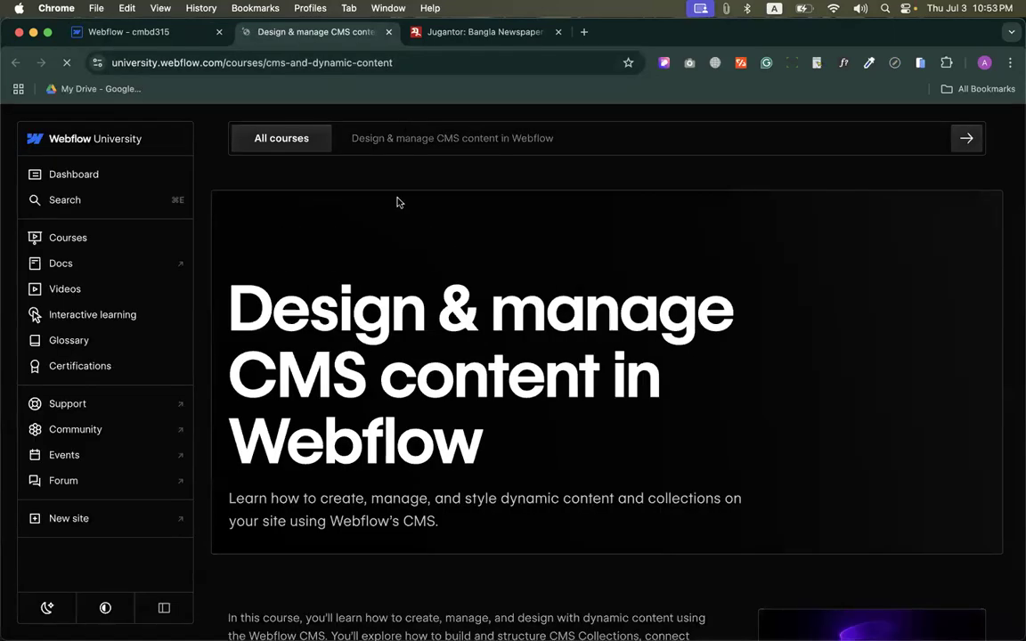
scroll(410, 355, down, 12)
scroll(409, 357, down, 10)
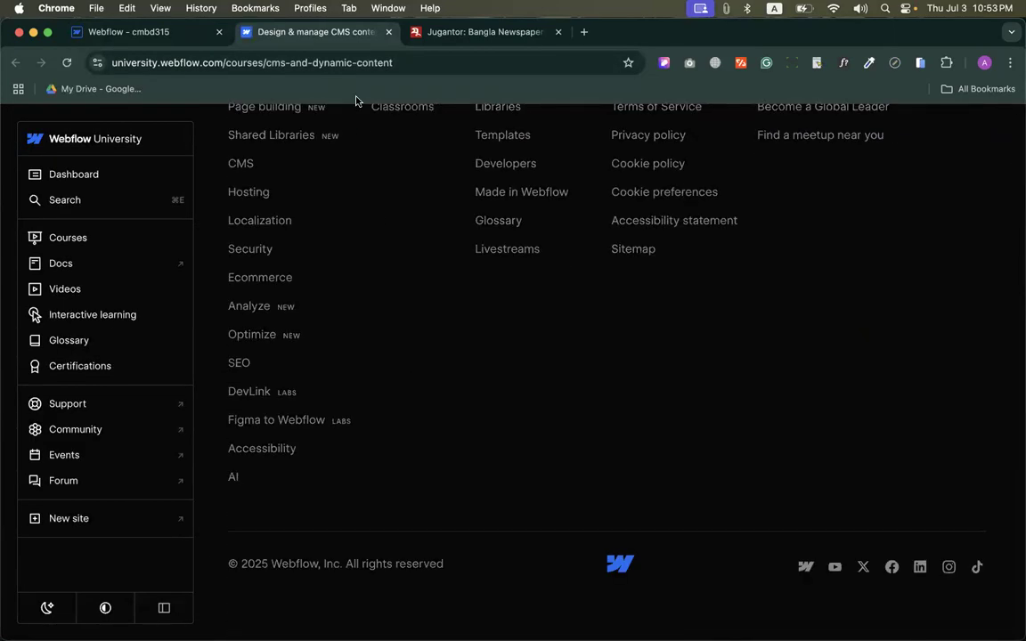
scroll(527, 321, up, 20)
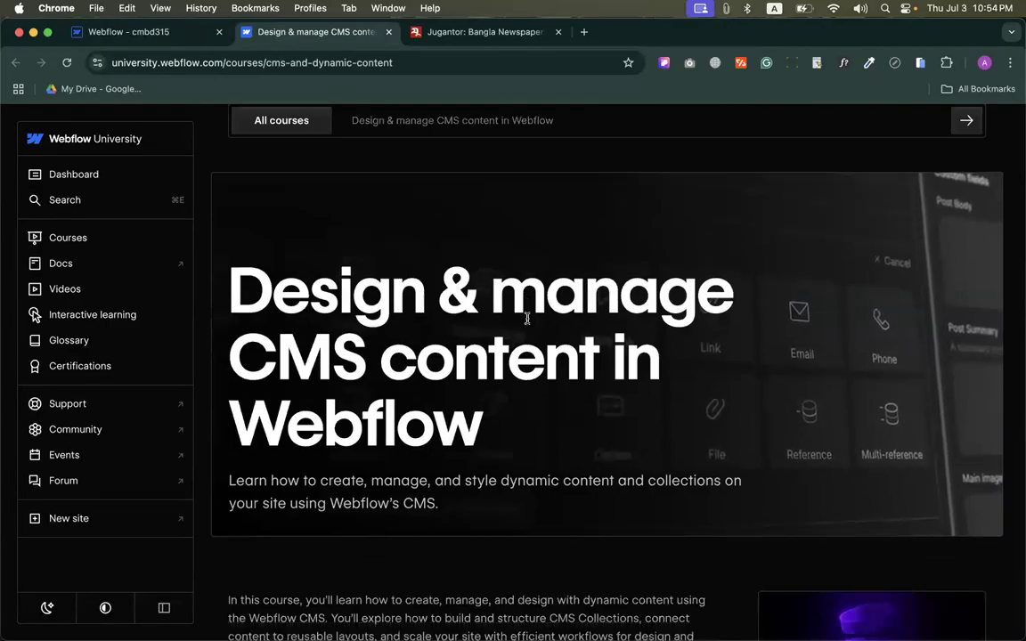
scroll(527, 319, down, 8)
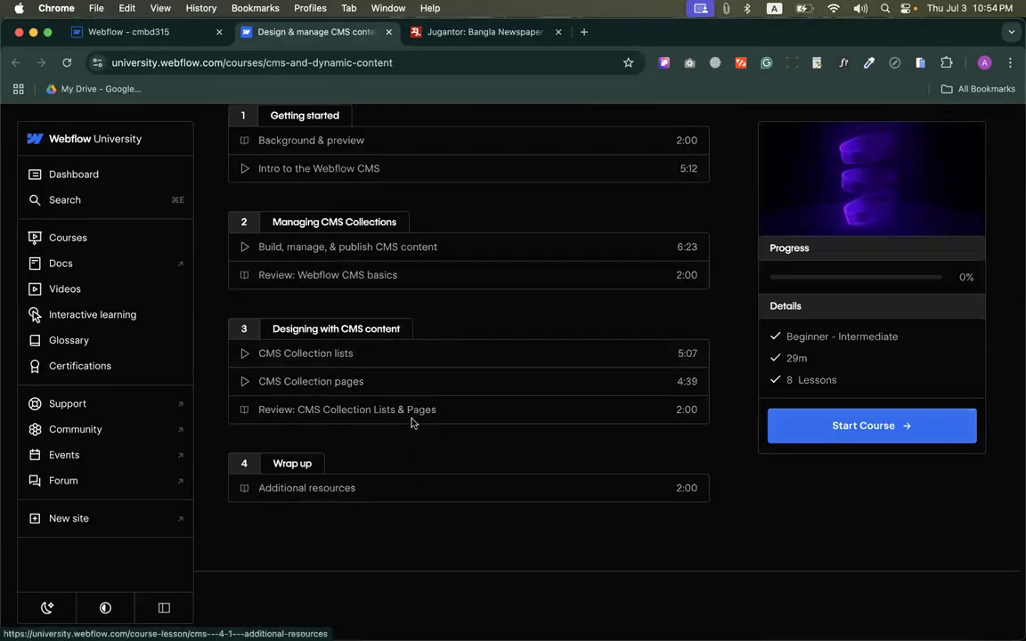
click(387, 33)
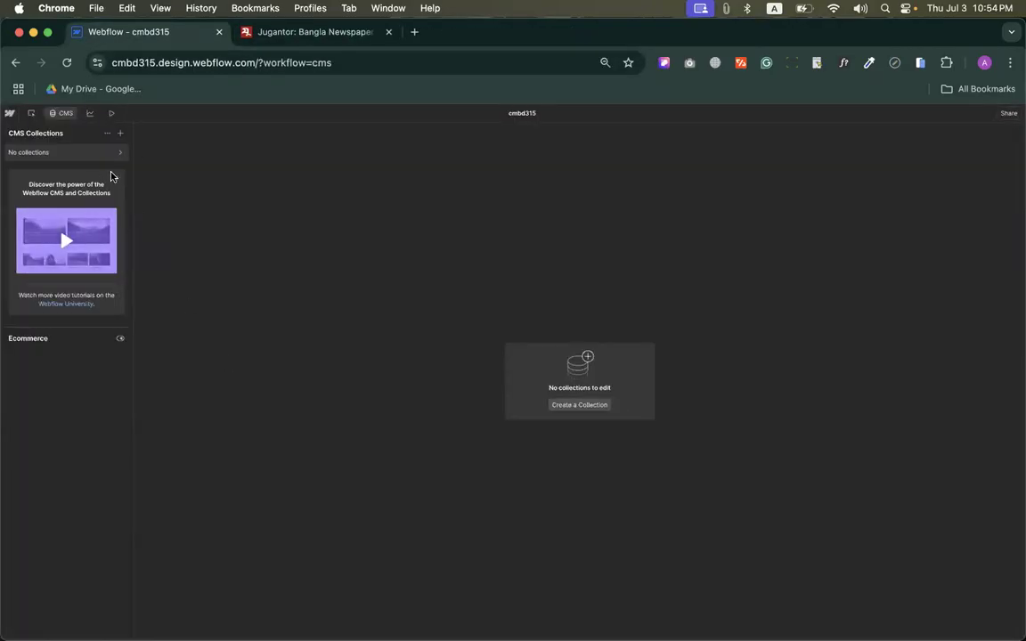
Step: Dismiss the CMS introduction card and start a new collection from the Blog Posts template, reviewing its name and URL settings
click(112, 175)
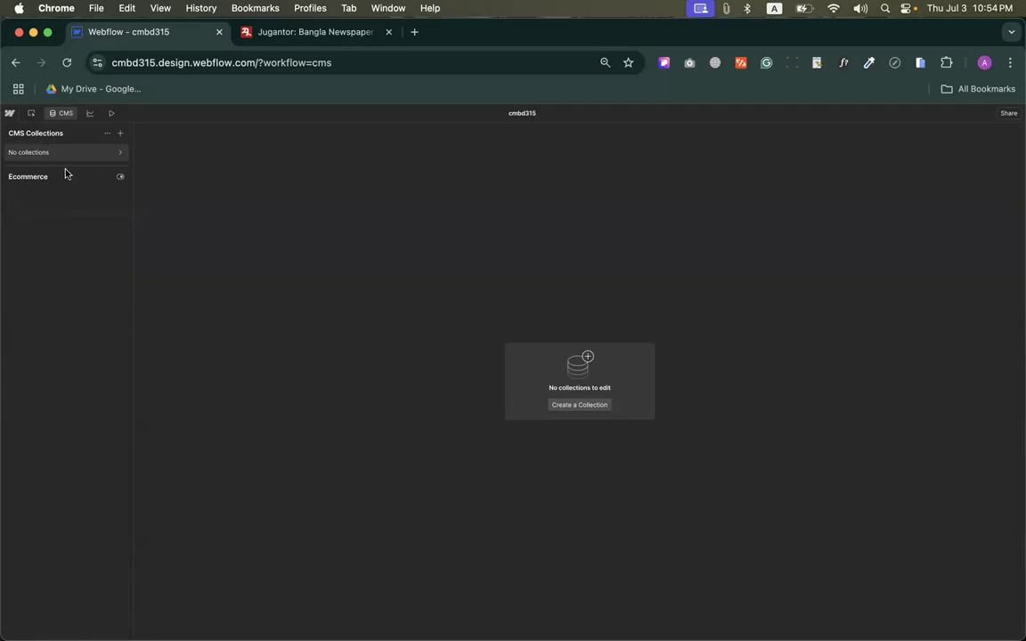
click(120, 134)
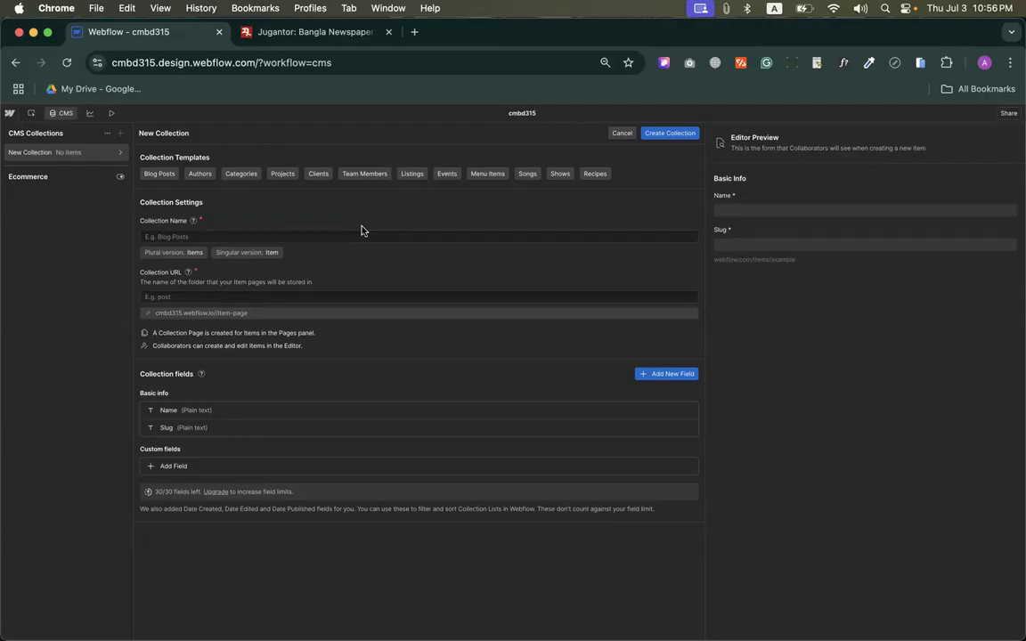
click(154, 175)
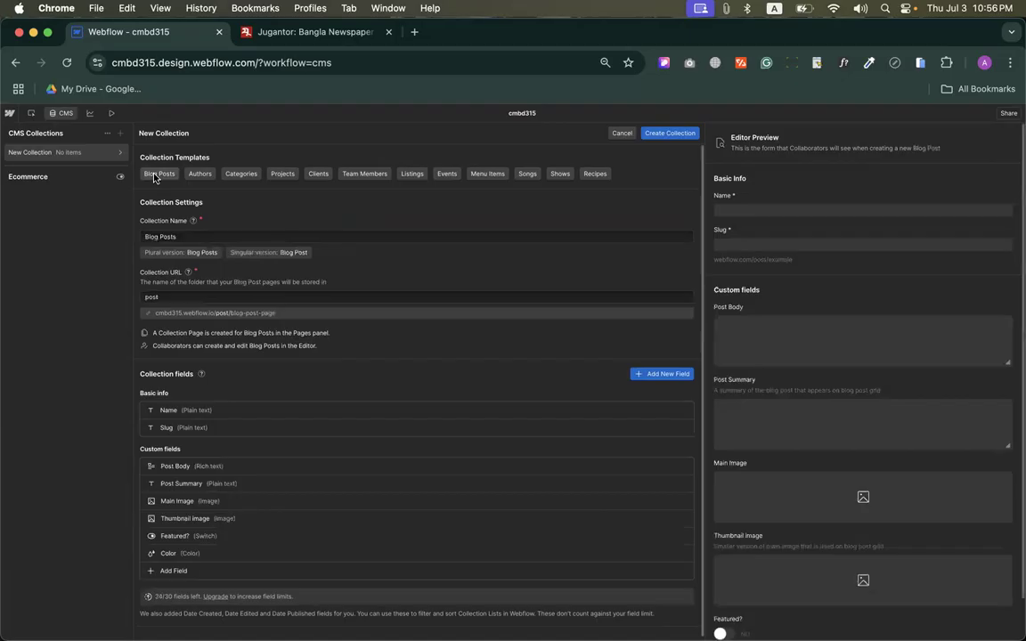
scroll(212, 539, down, 1)
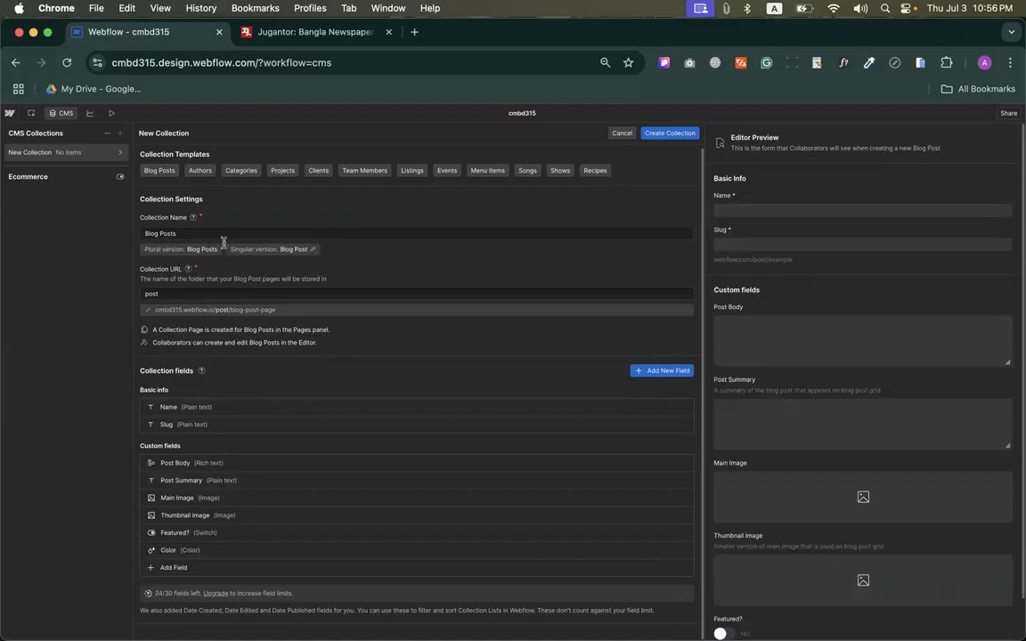
drag(176, 233, 140, 233)
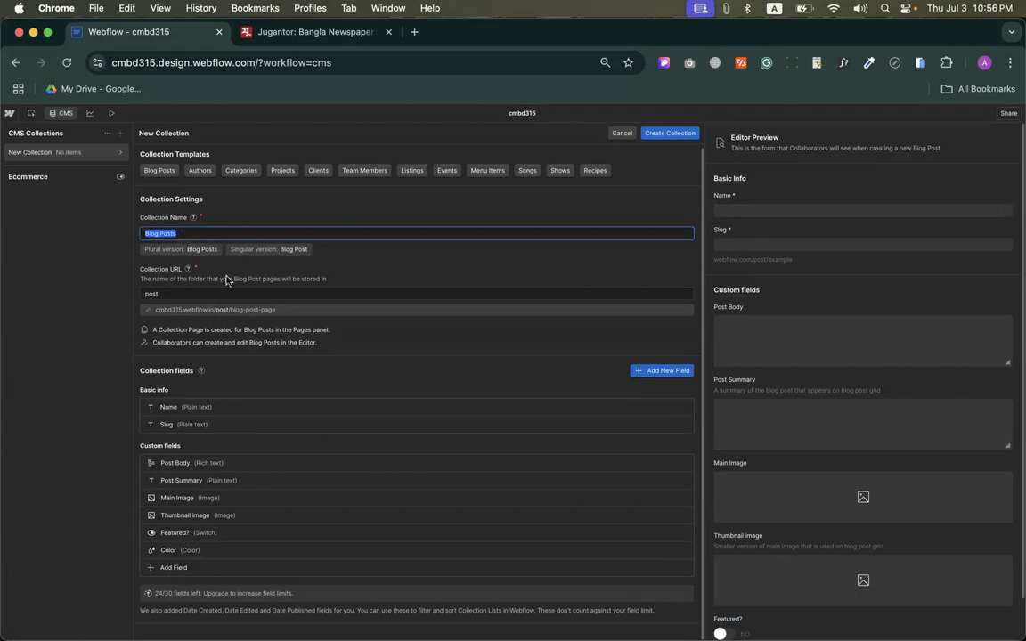
click(154, 293)
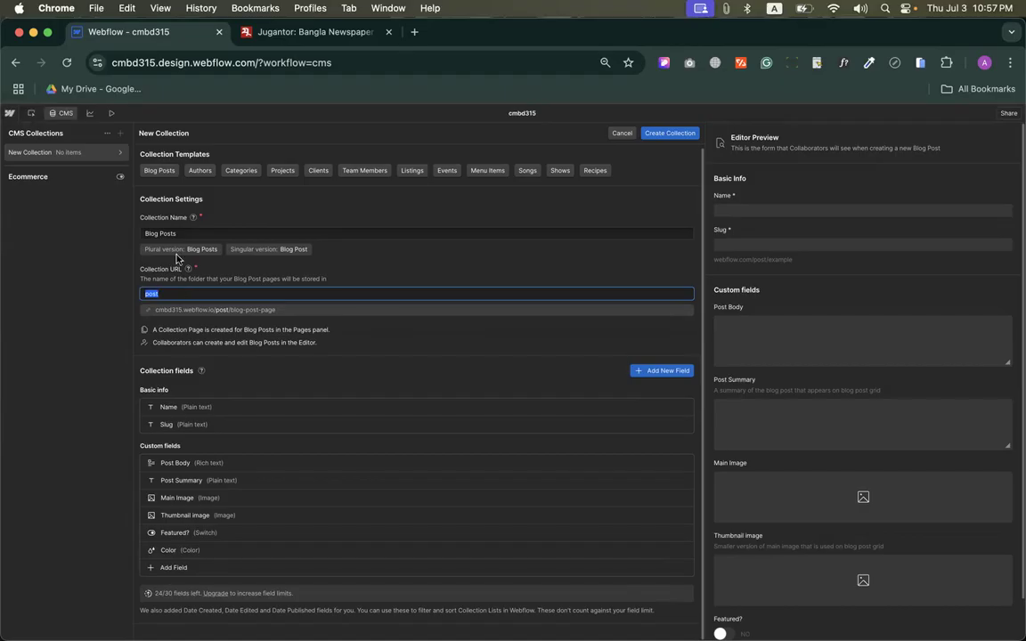
click(352, 270)
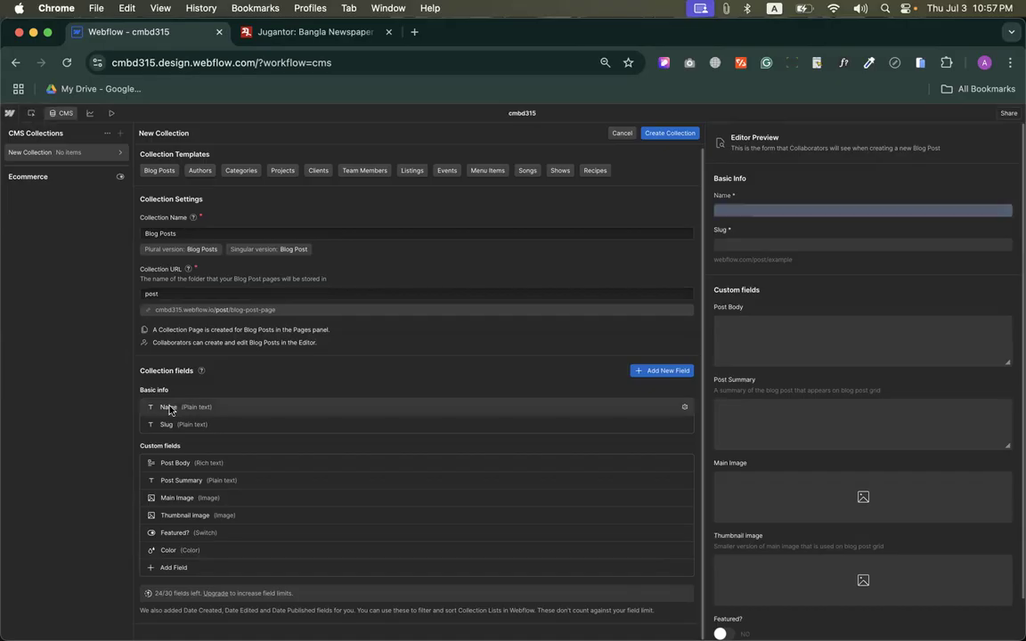
Step: Change the label of the collection's Name field to "Blog Title" and save the field
click(684, 410)
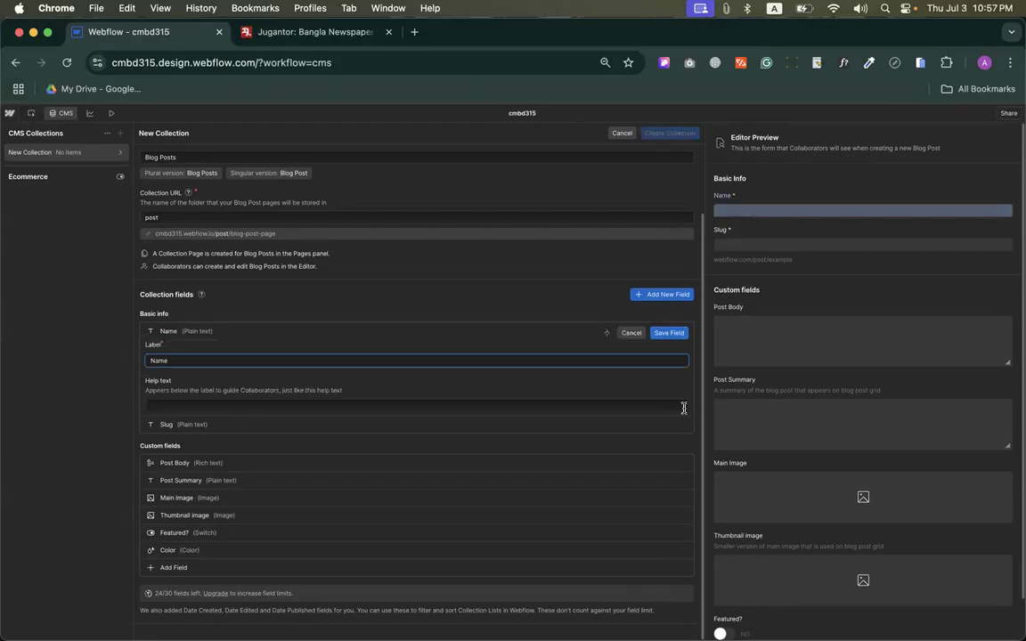
double_click(178, 360)
text(Blog Title)
click(670, 332)
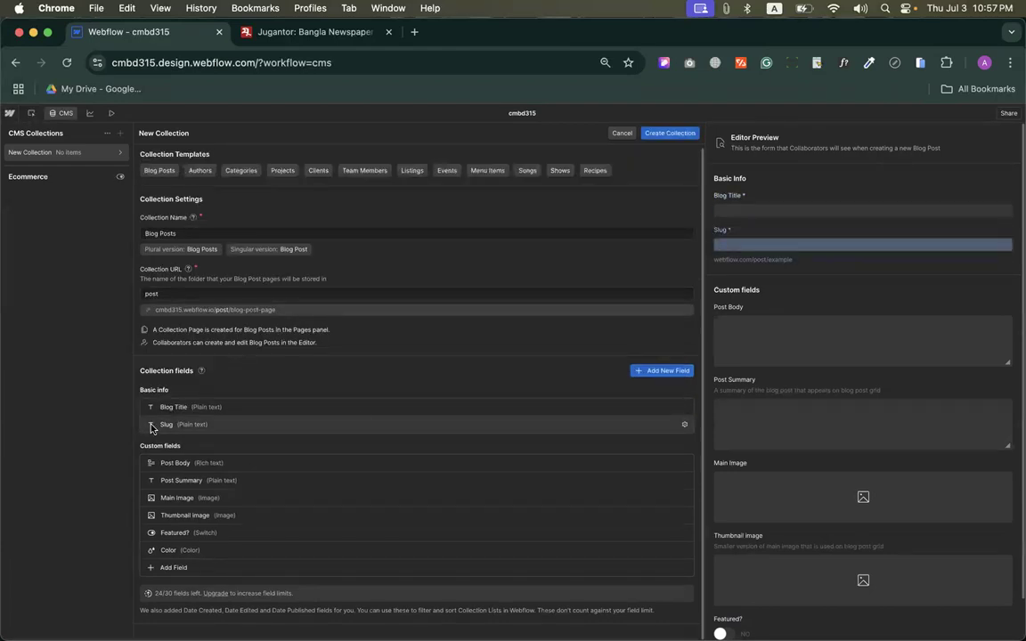
Step: Change the label of the collection's Slug field to "Slug (URL)" and save the field
click(684, 424)
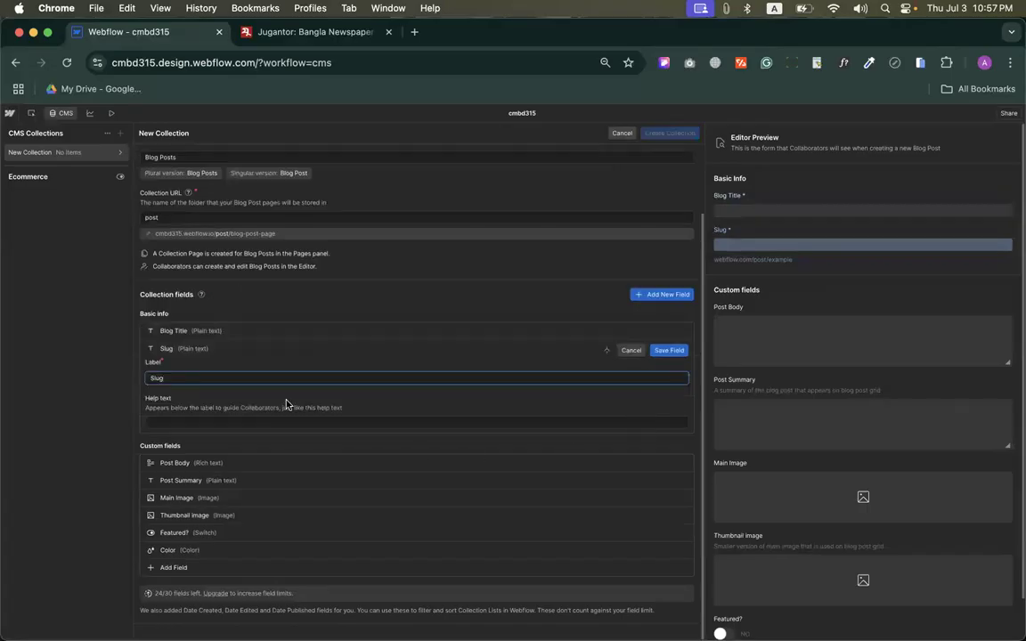
text((URL)
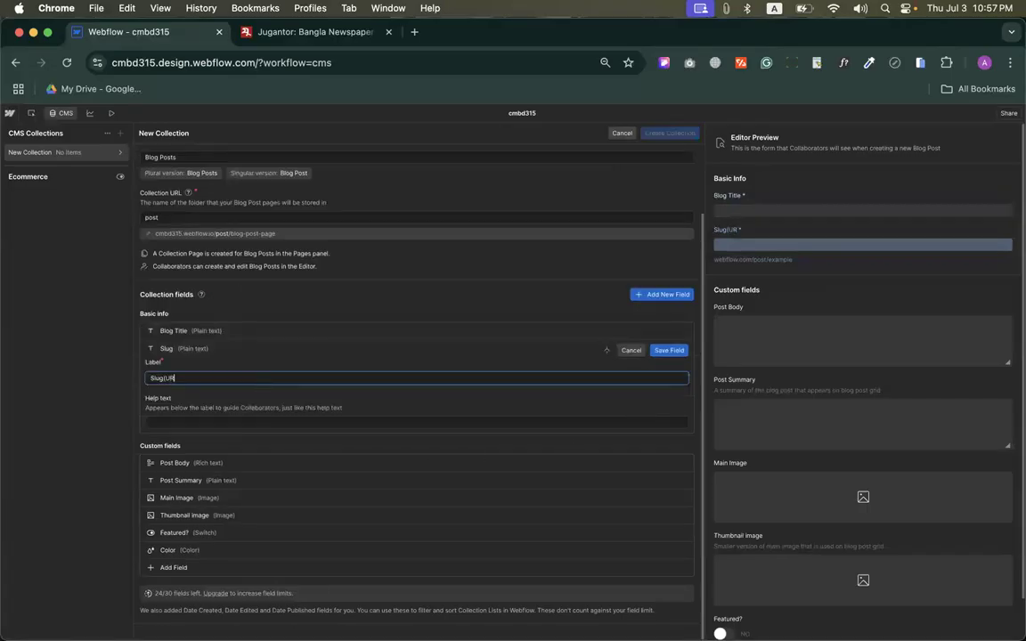
key(Left)
key(Left)
key(Left)
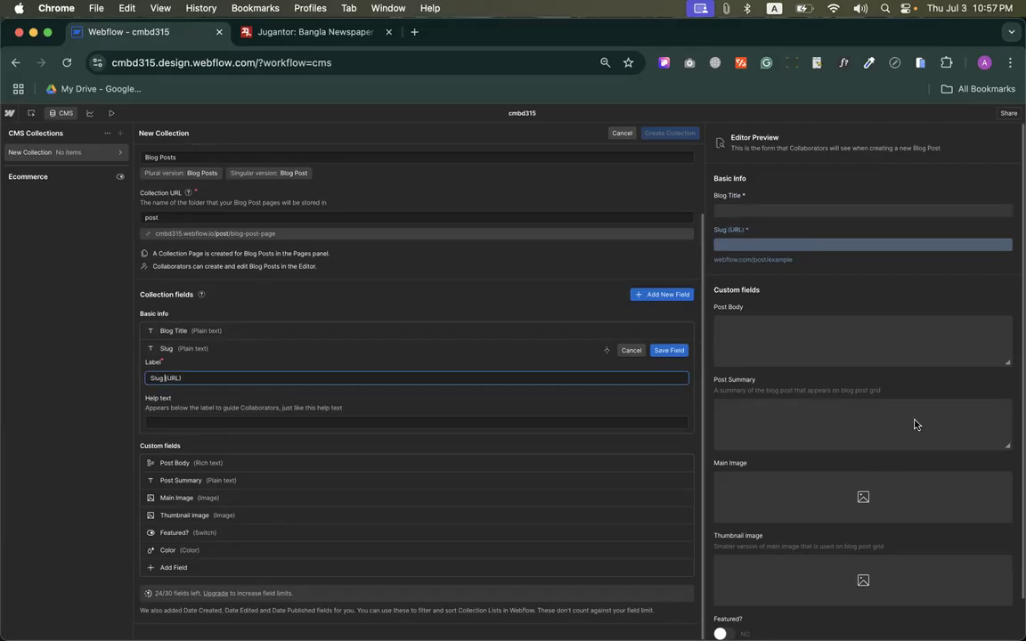
click(668, 350)
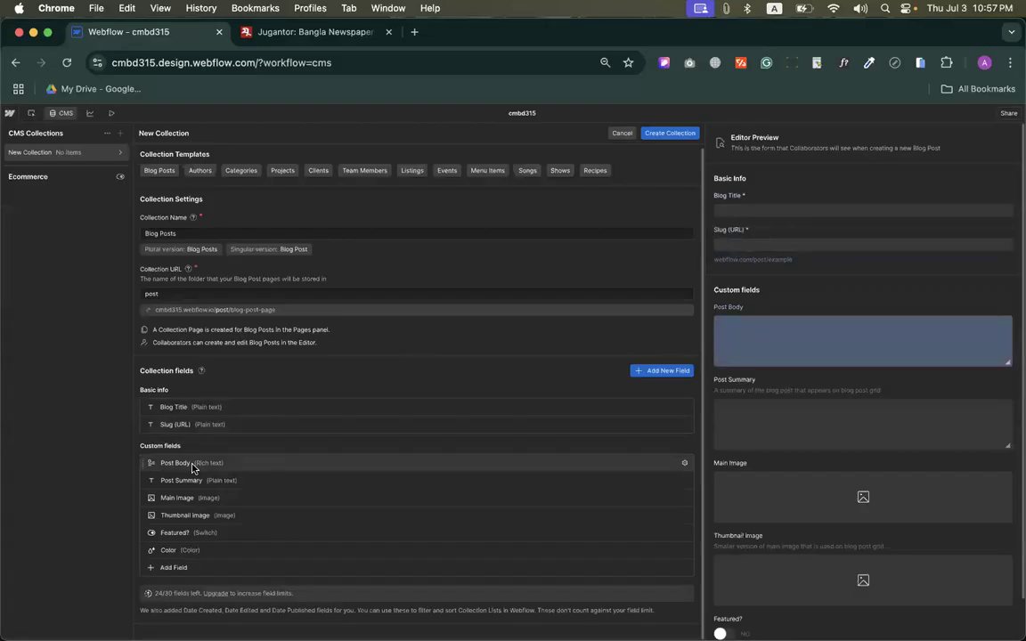
Step: Examine the body text of Jugantor's lead story, and return to review the Blog Posts collection's custom fields in Webflow
click(281, 31)
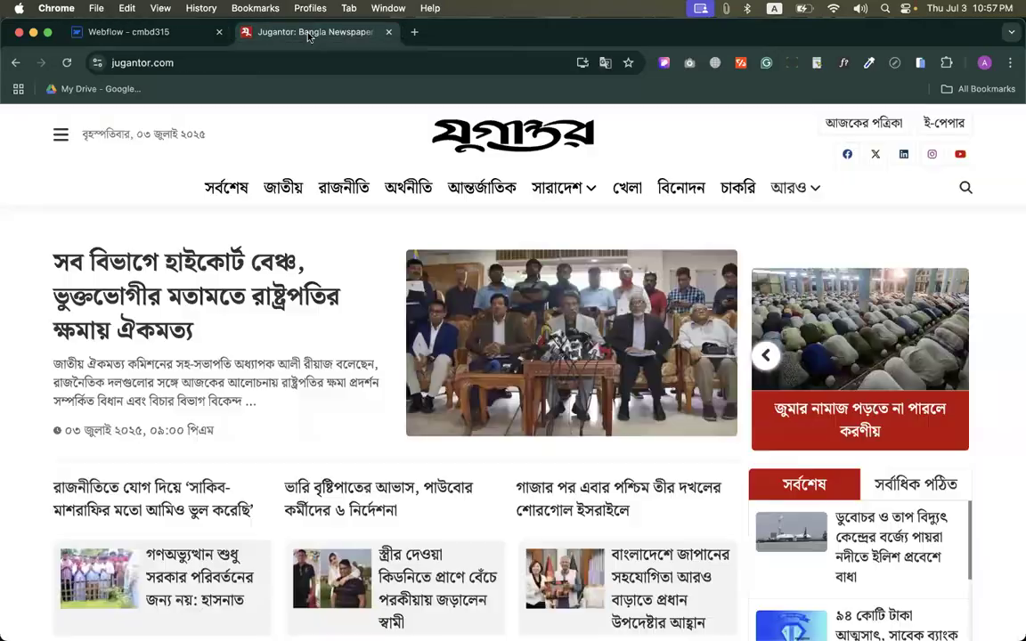
click(69, 363)
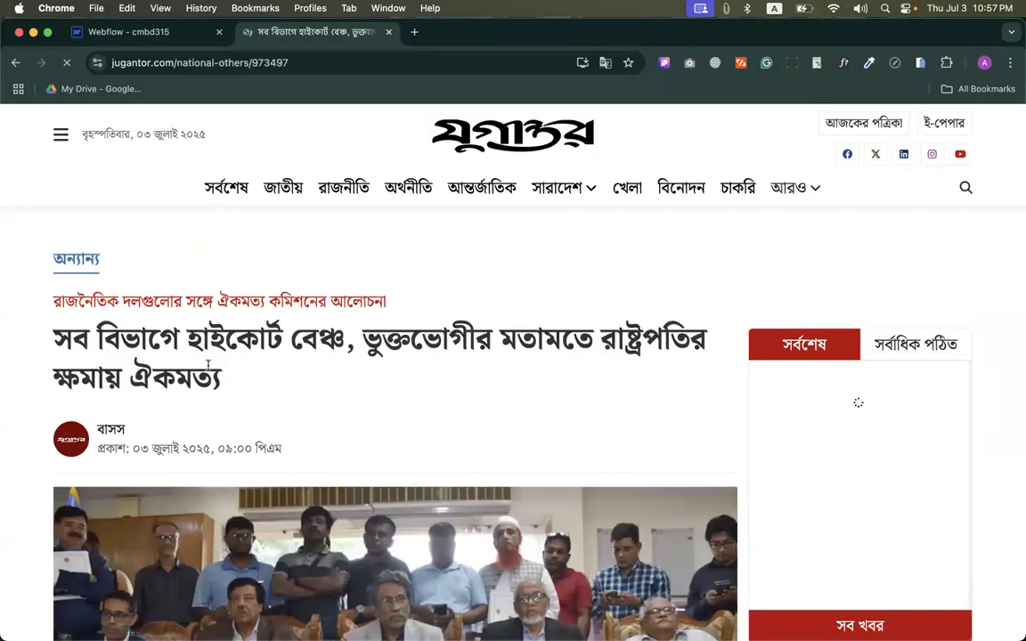
scroll(207, 367, down, 5)
scroll(196, 321, down, 3)
drag(205, 223, 347, 606)
scroll(481, 374, down, 5)
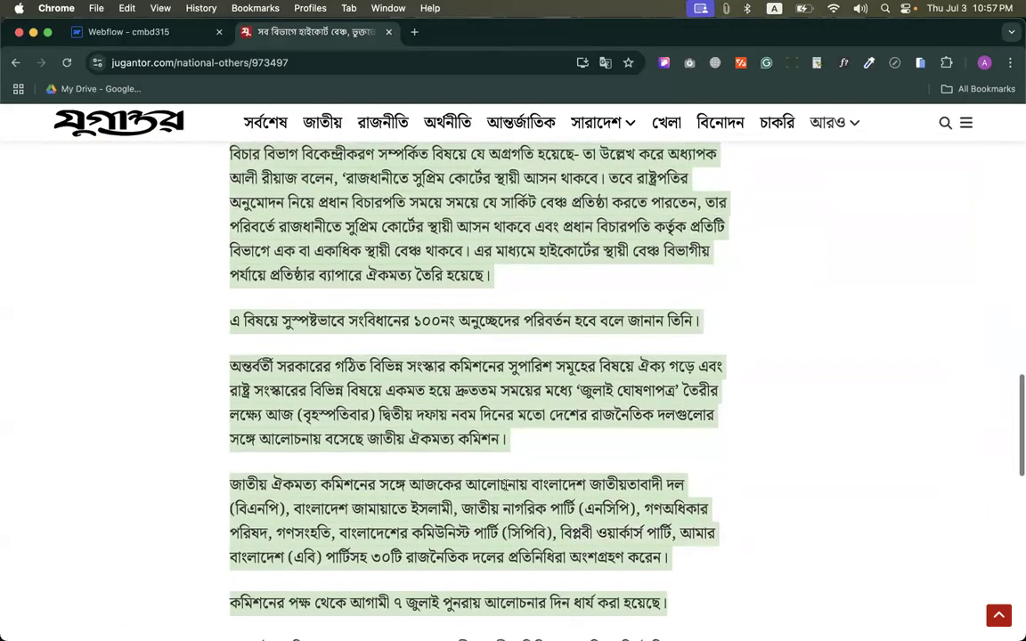
click(126, 32)
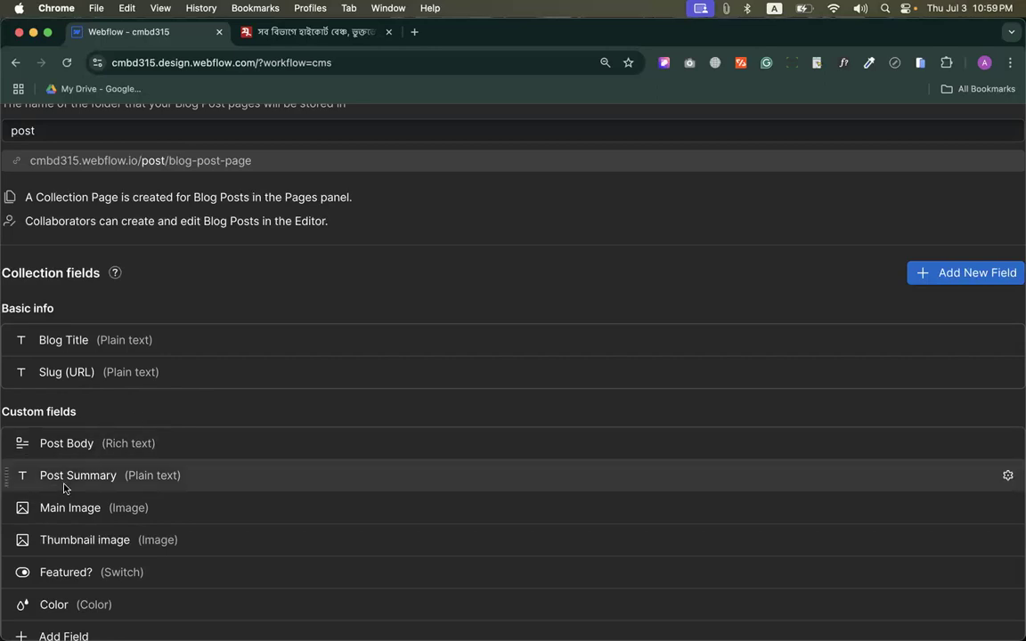
scroll(64, 488, down, 2)
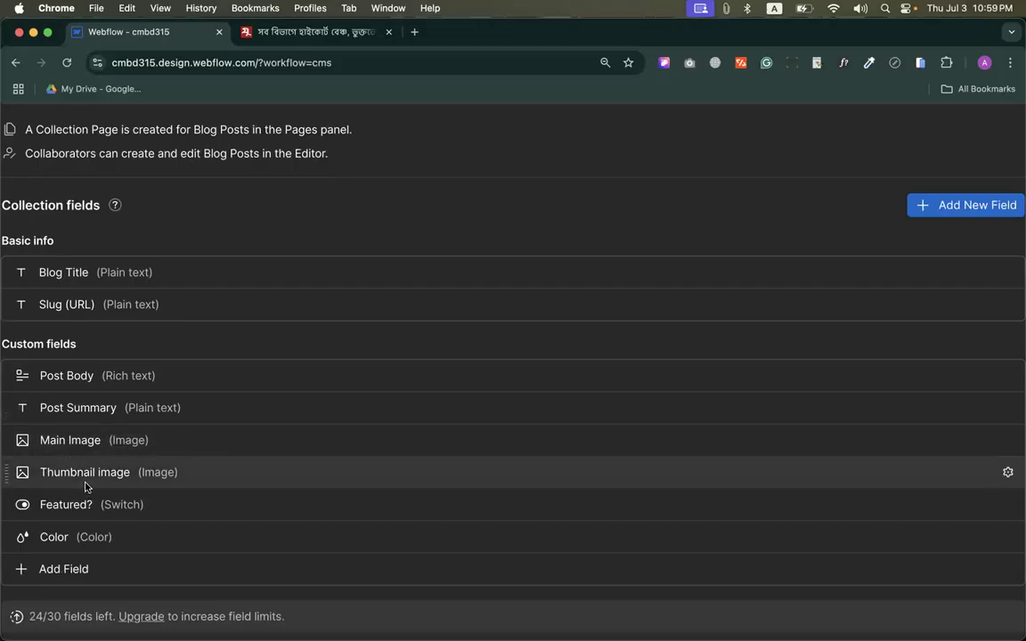
Step: Examine the headline and main image of the open Jugantor article
click(283, 42)
scroll(256, 288, down, 3)
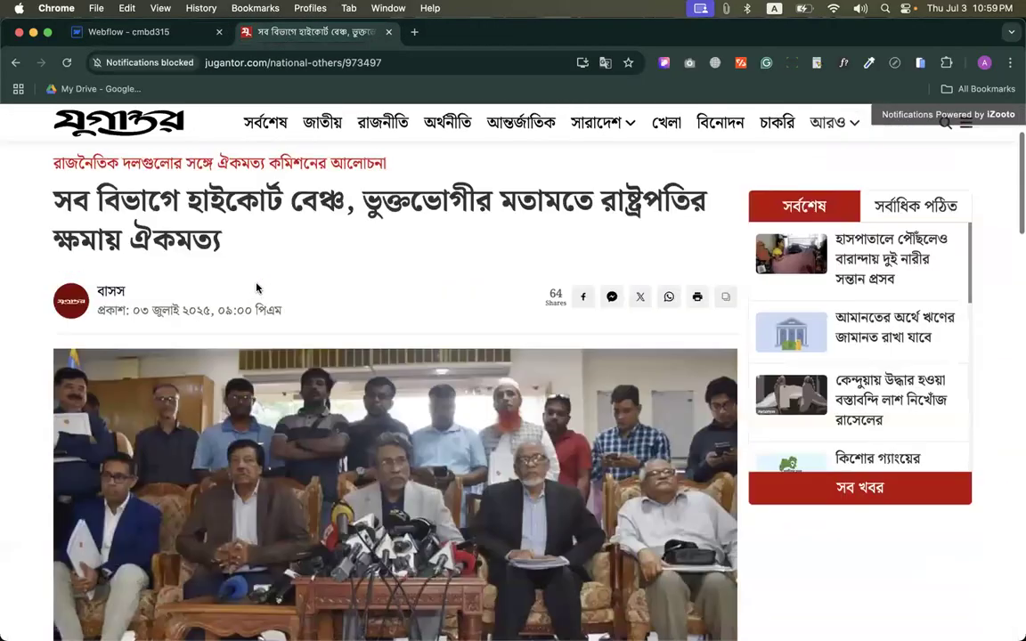
scroll(257, 288, down, 3)
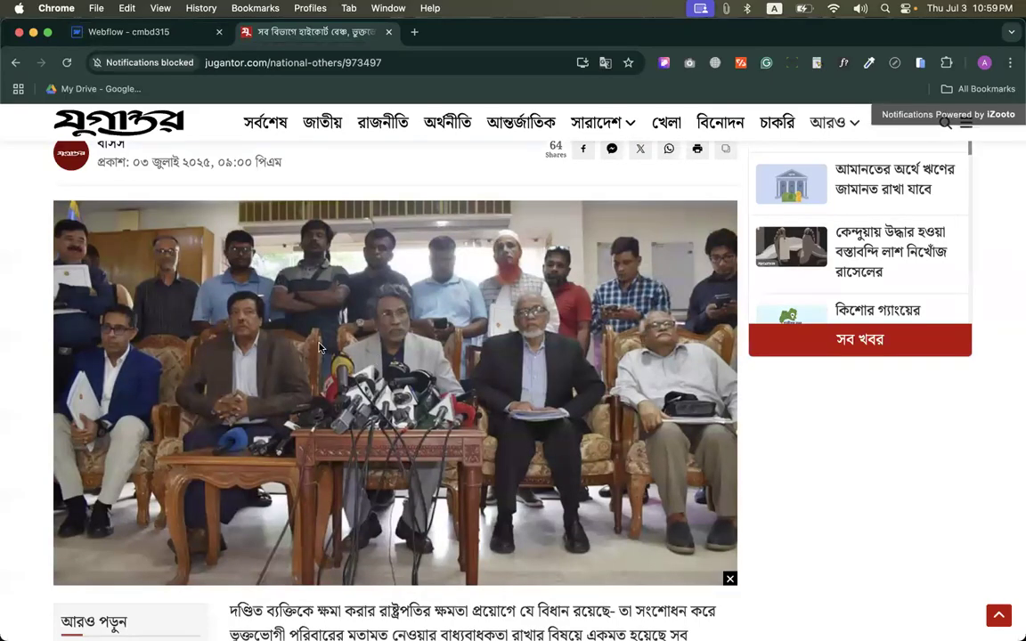
scroll(366, 322, up, 5)
scroll(272, 360, down, 5)
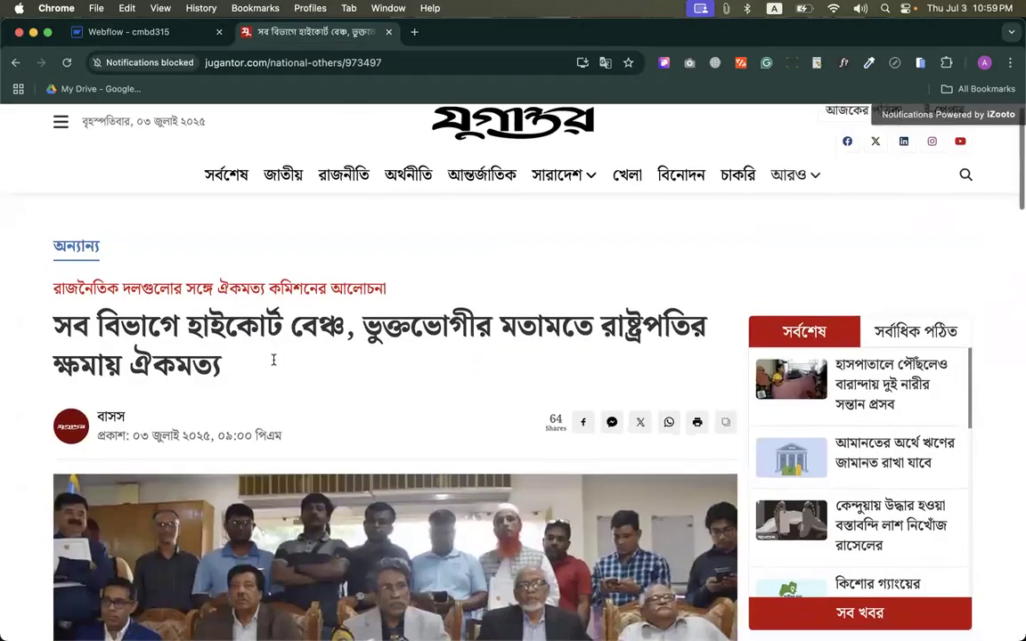
scroll(178, 210, up, 2)
Step: Return to the Jugantor homepage and compare a small story card's thumbnail with the main image in its article
click(15, 63)
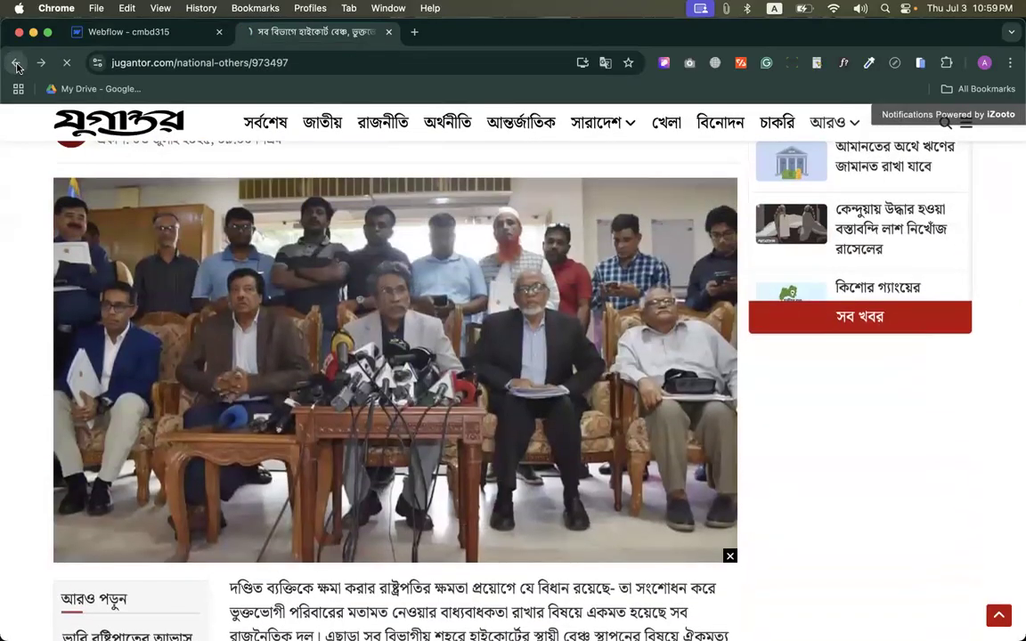
scroll(367, 377, down, 10)
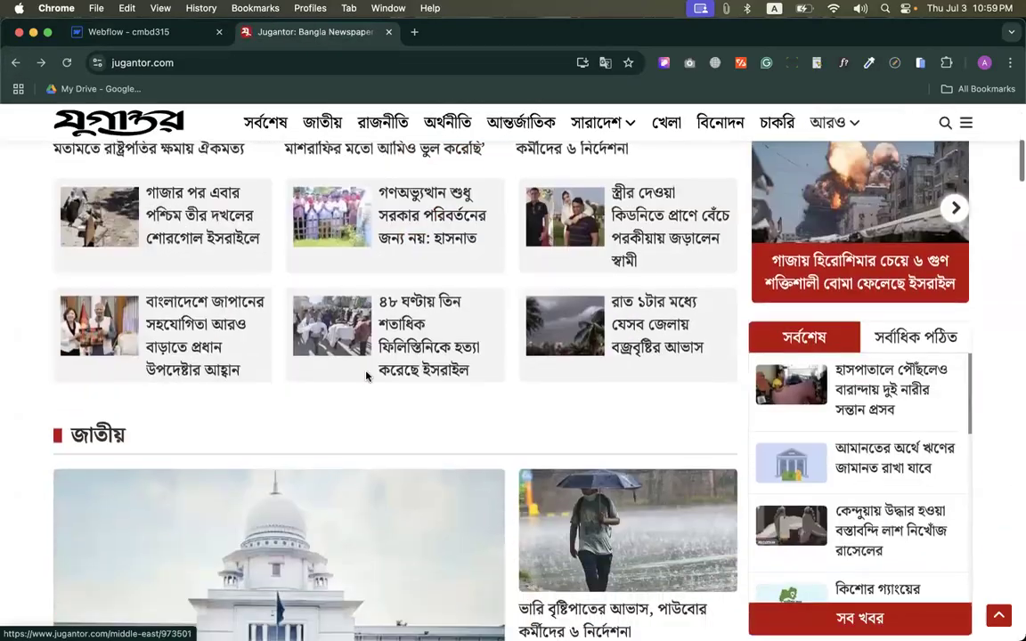
scroll(367, 378, up, 4)
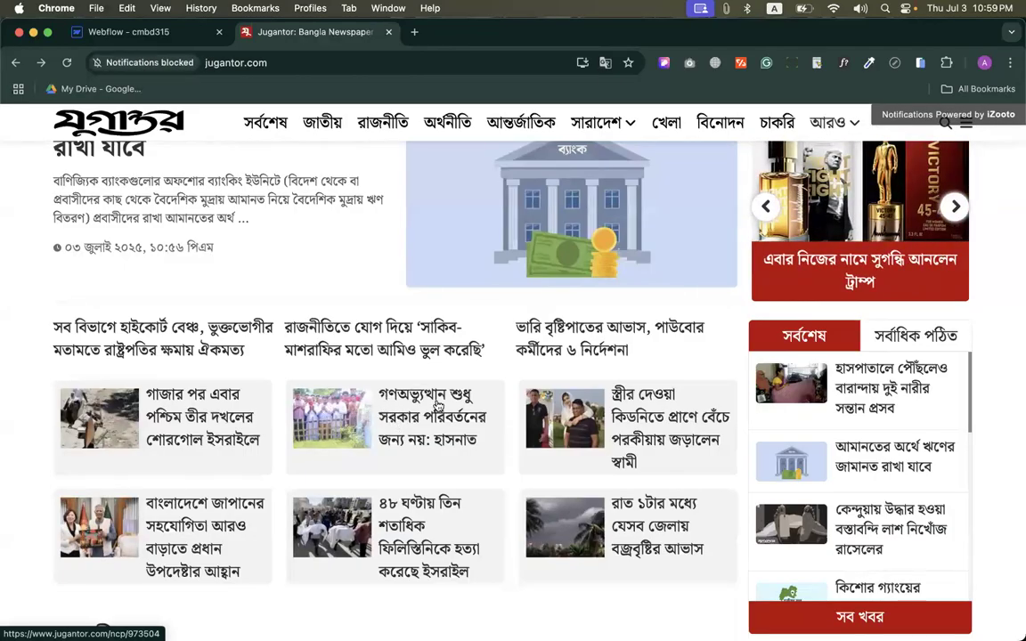
click(328, 412)
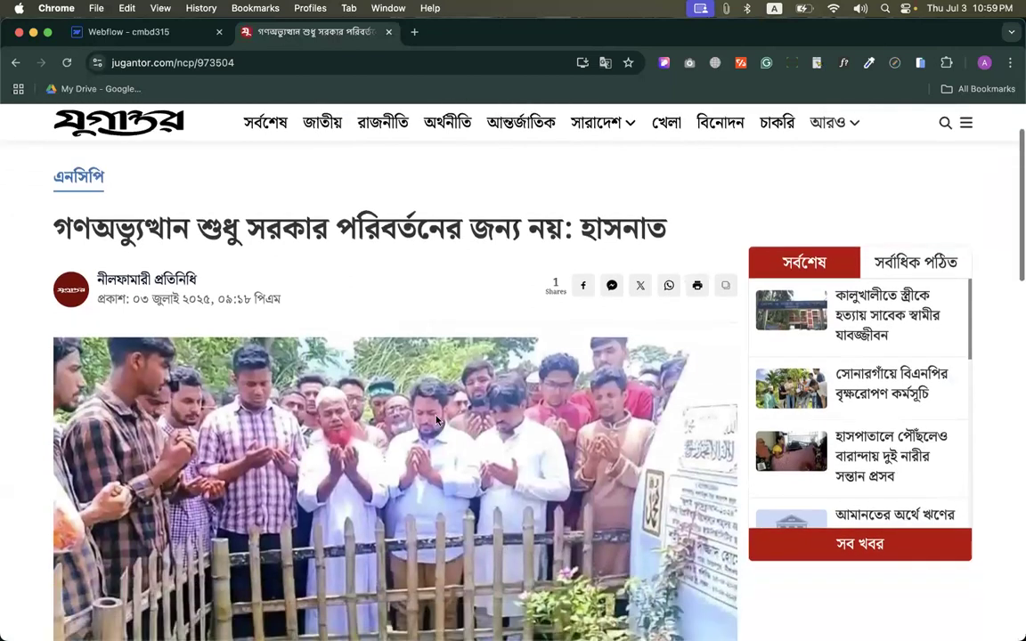
scroll(332, 473, down, 4)
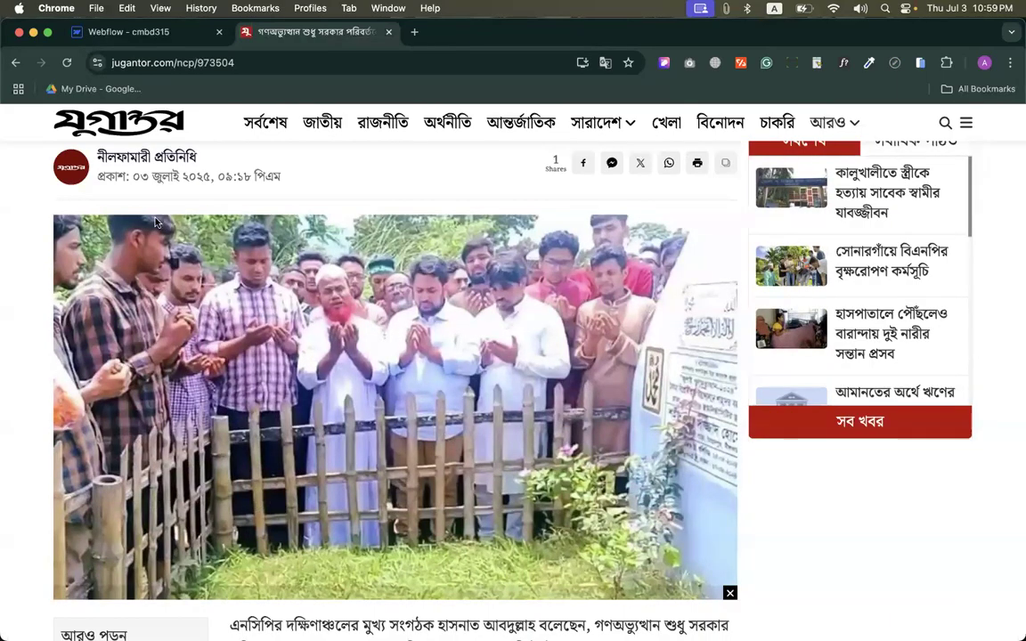
Step: Return to the Jugantor homepage and examine how story cards, images and summaries are laid out in its news sections
click(16, 63)
scroll(402, 356, down, 10)
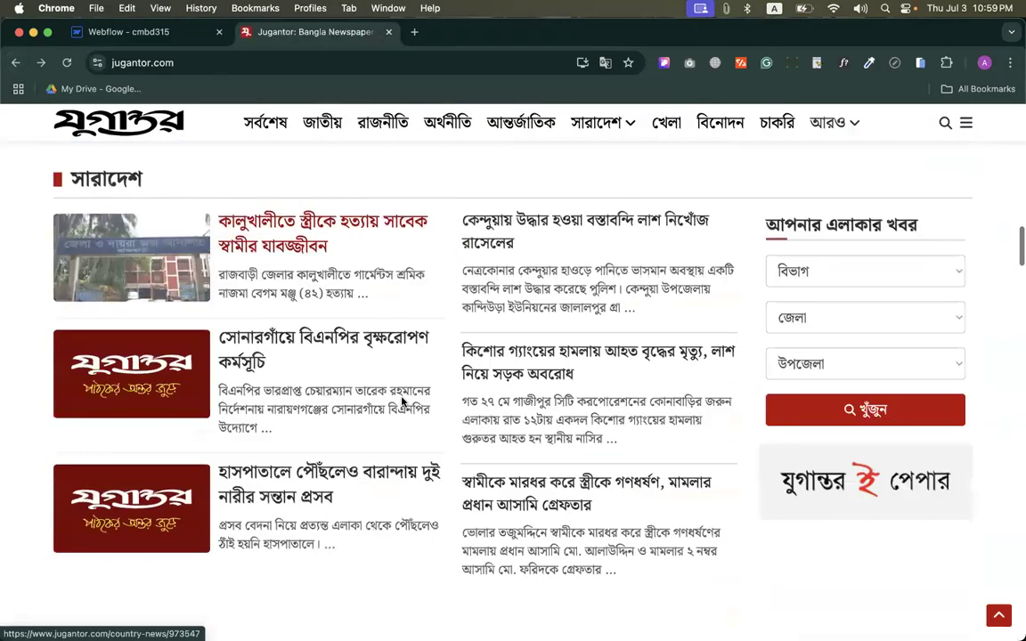
scroll(403, 403, down, 5)
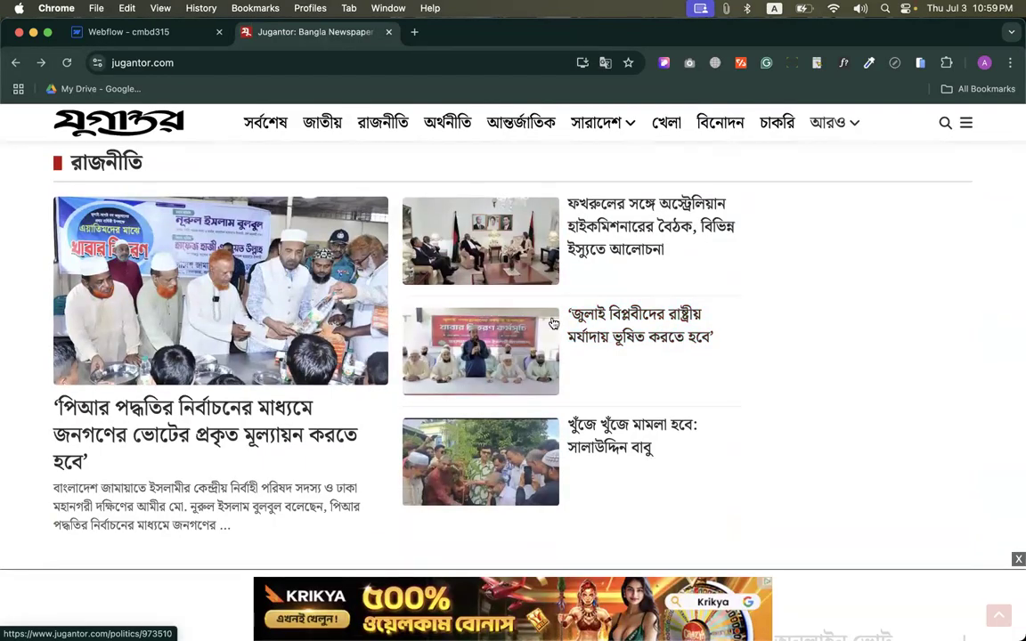
scroll(552, 324, down, 4)
scroll(553, 324, up, 2)
scroll(553, 323, up, 1)
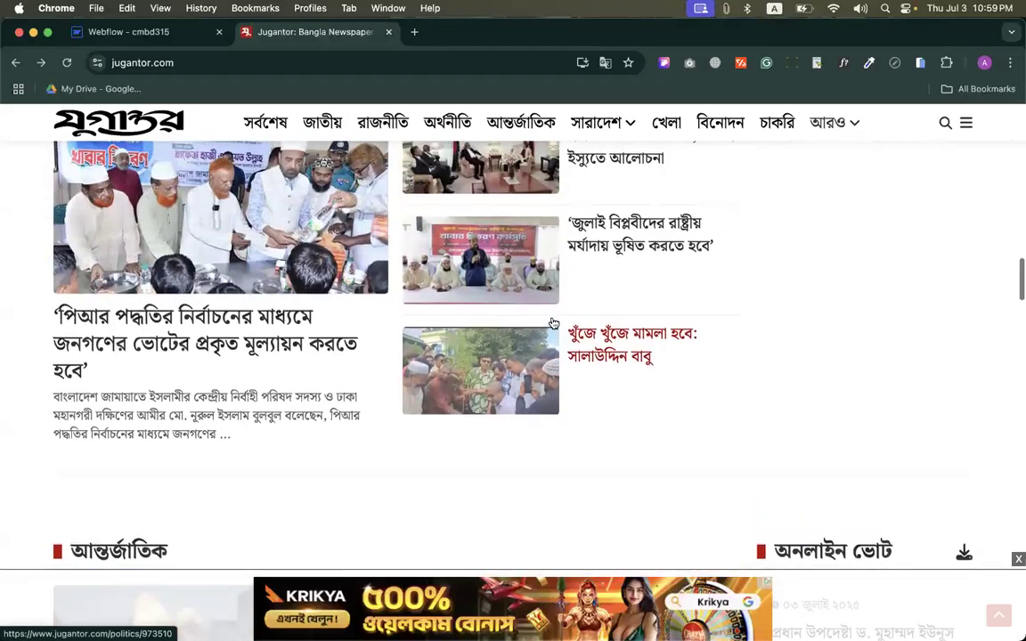
scroll(591, 463, down, 1)
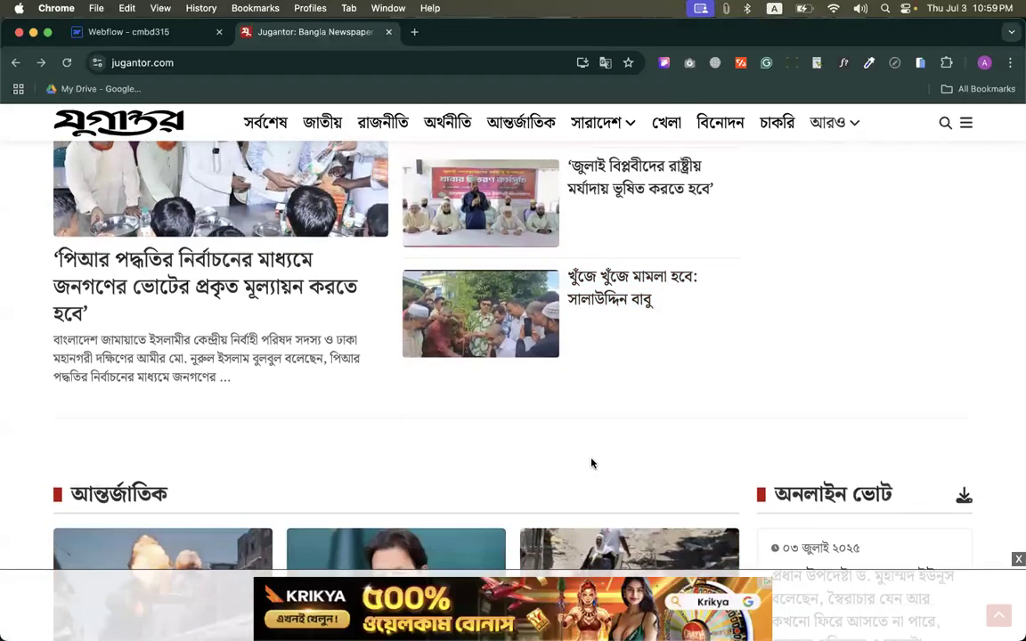
scroll(591, 463, up, 15)
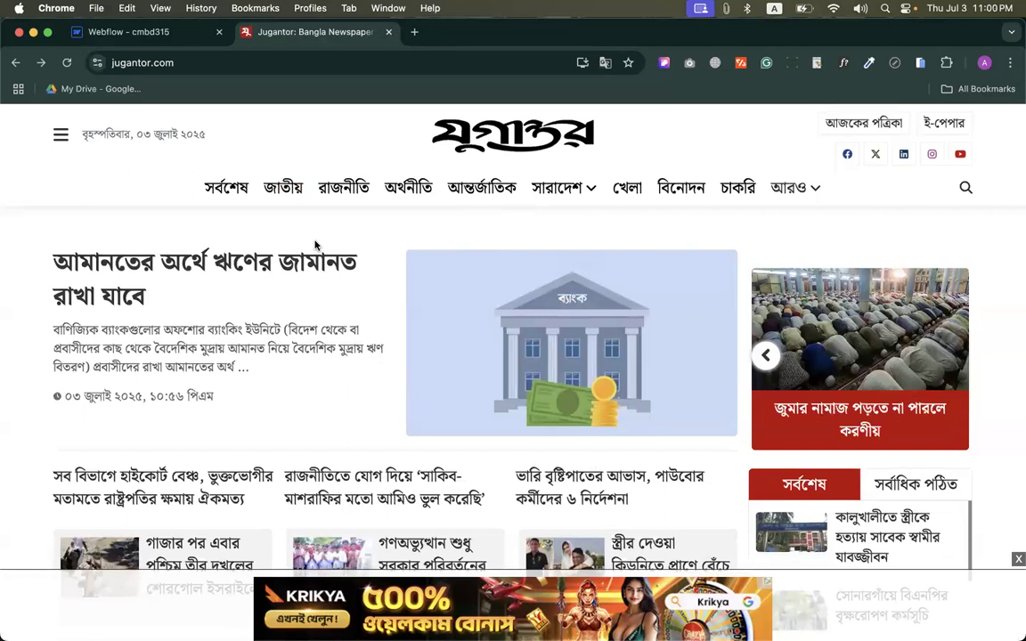
Step: Switch back to Webflow and delete the Thumbnail image and Color custom fields from the Blog Posts collection
click(114, 28)
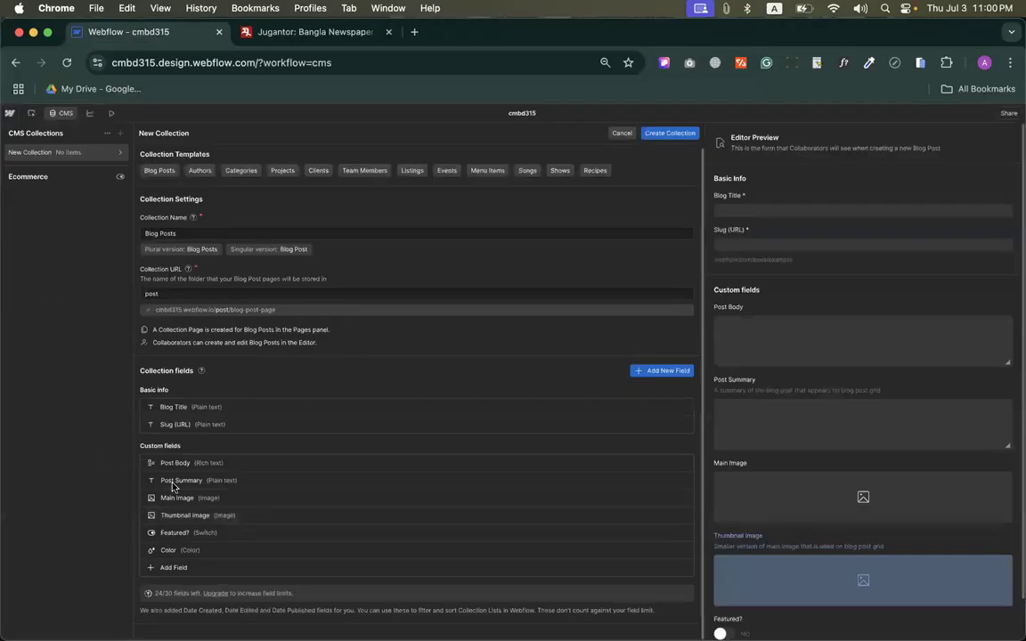
click(687, 519)
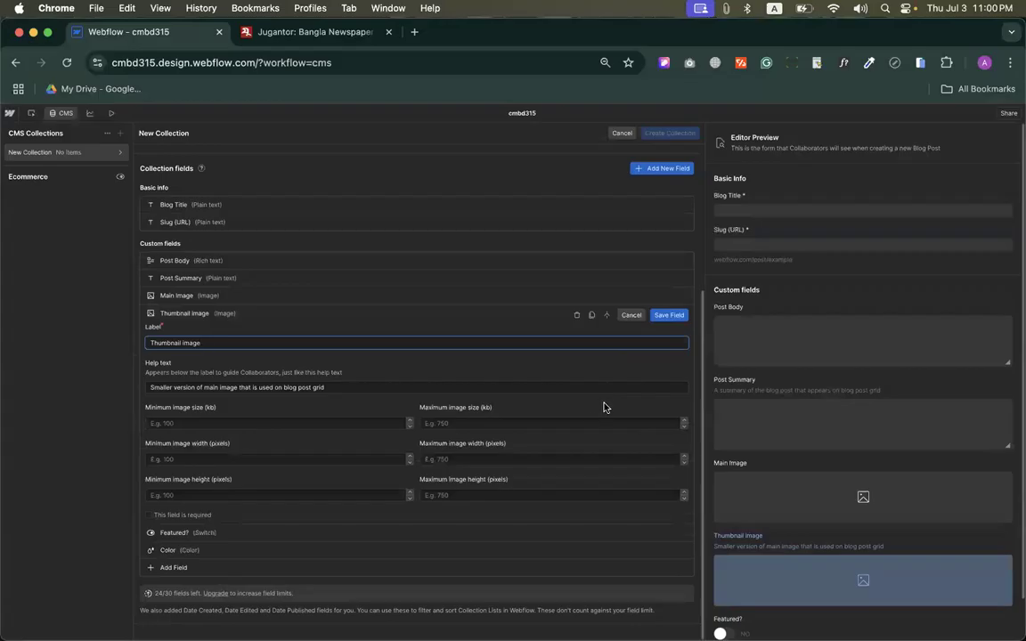
click(575, 316)
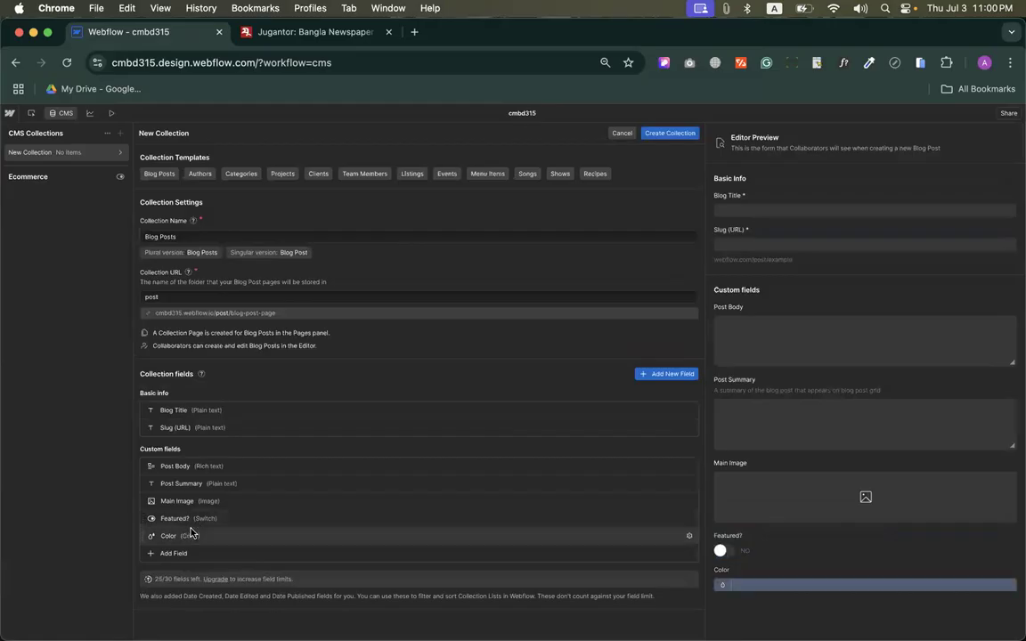
click(689, 539)
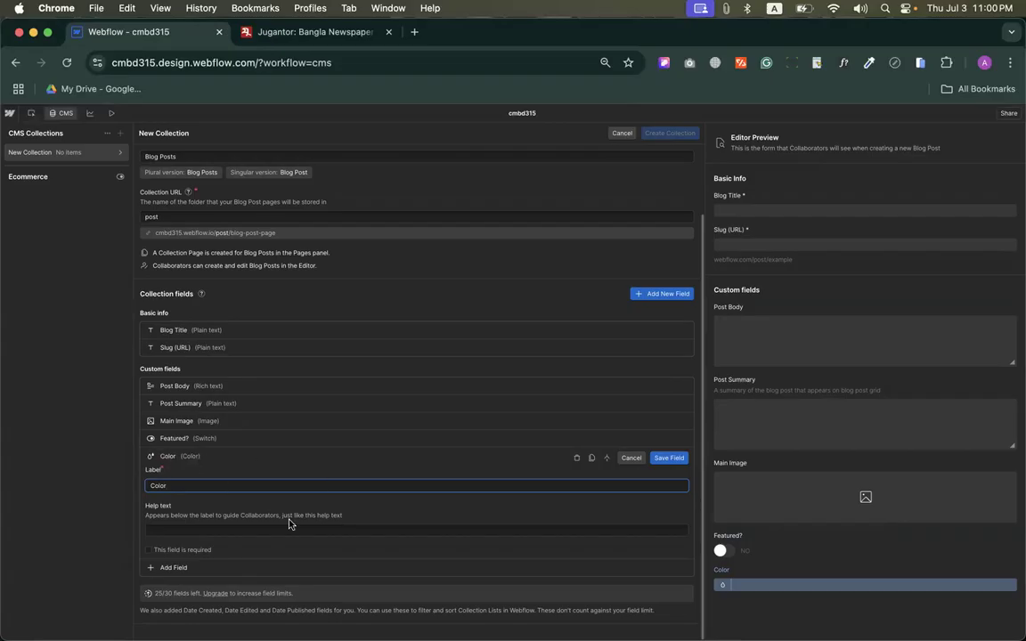
click(577, 458)
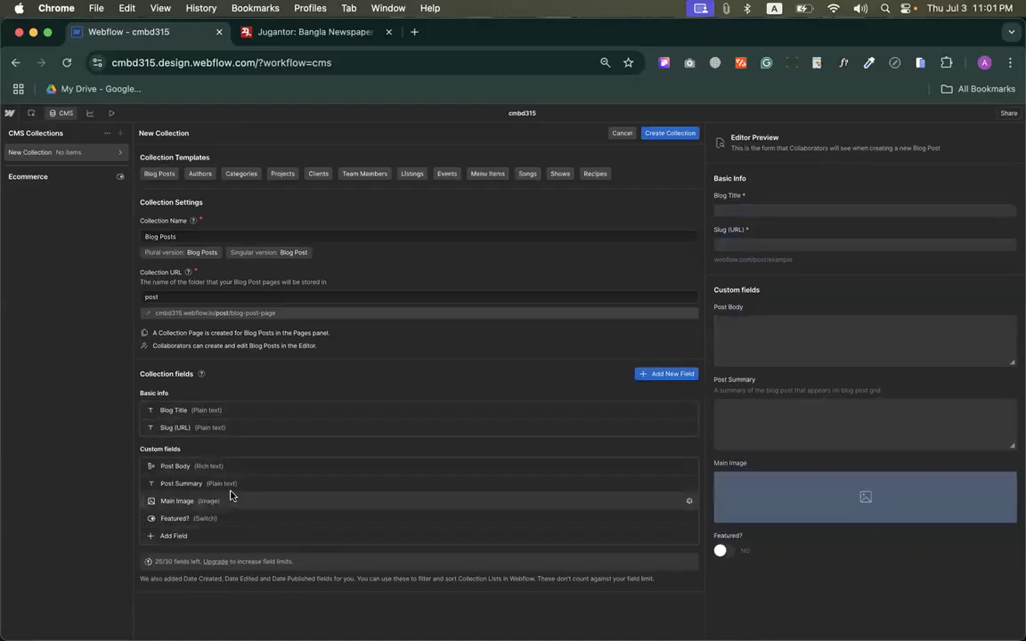
Step: Examine the story images on the Jugantor homepage, and return to the Blog Posts collection in Webflow
click(342, 28)
scroll(377, 260, down, 10)
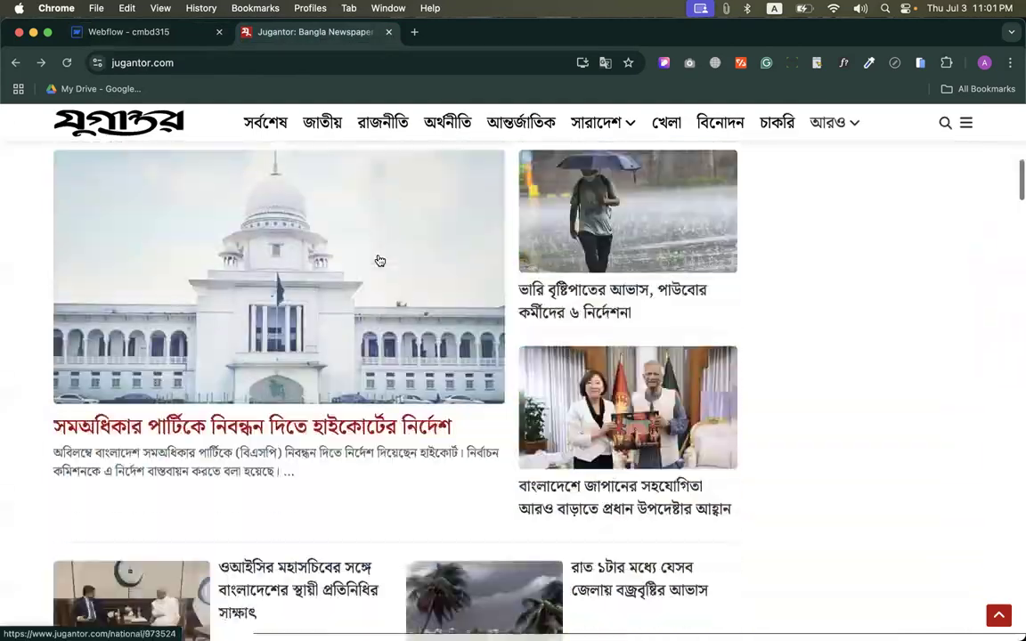
scroll(379, 259, up, 10)
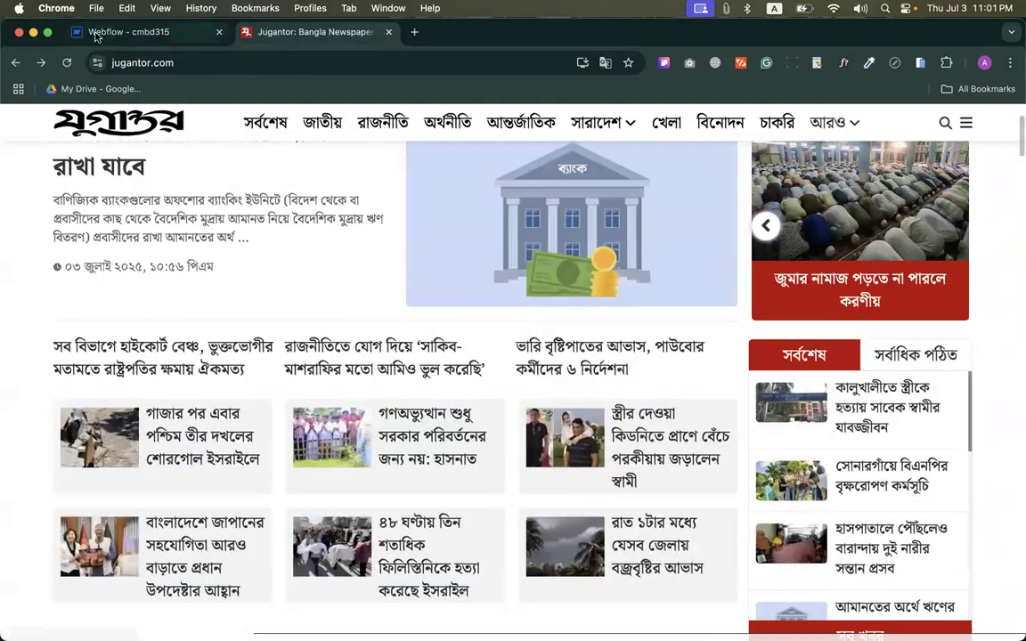
click(98, 34)
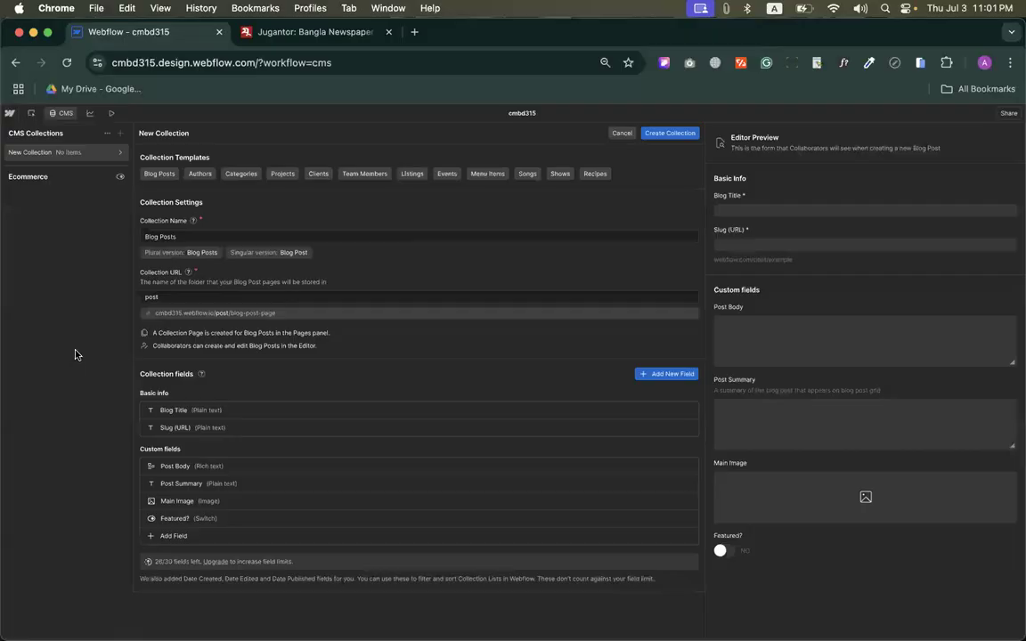
Step: Add an Option custom field labelled "Post By" to the Blog Posts collection
click(169, 535)
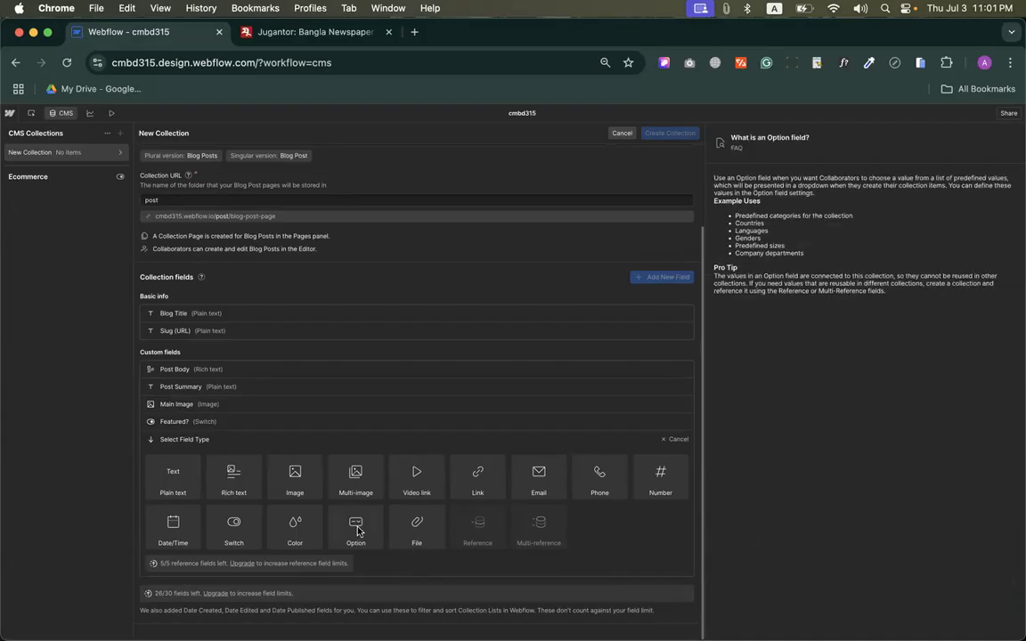
click(357, 528)
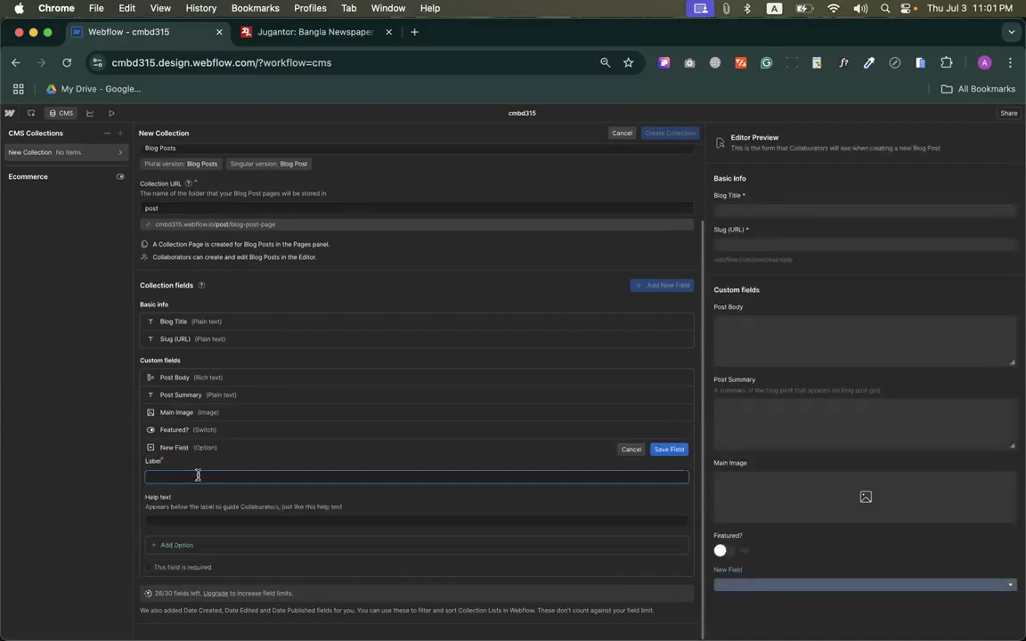
text(Post By)
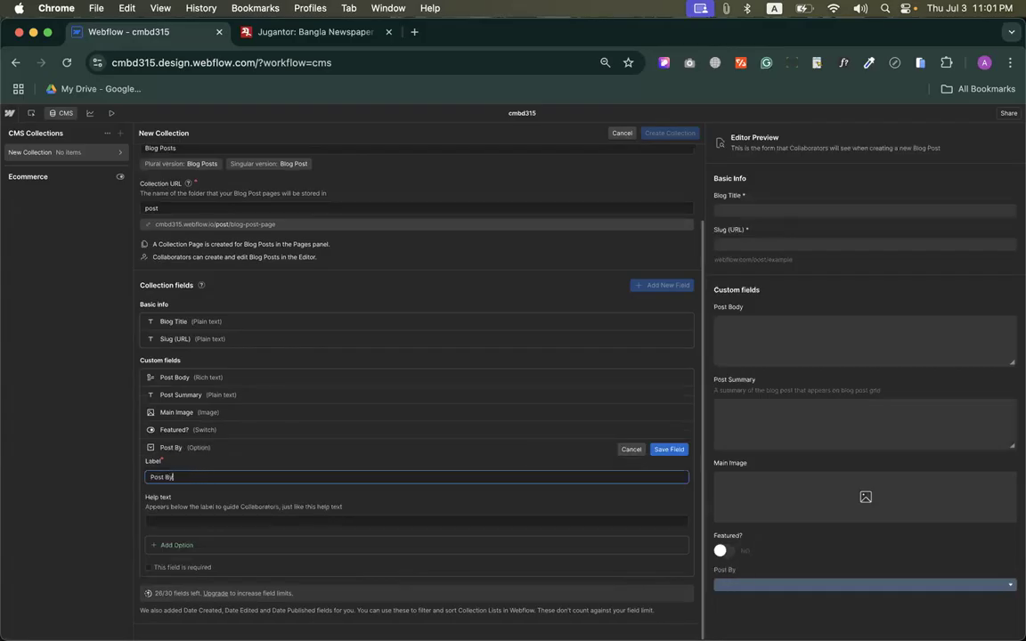
click(172, 521)
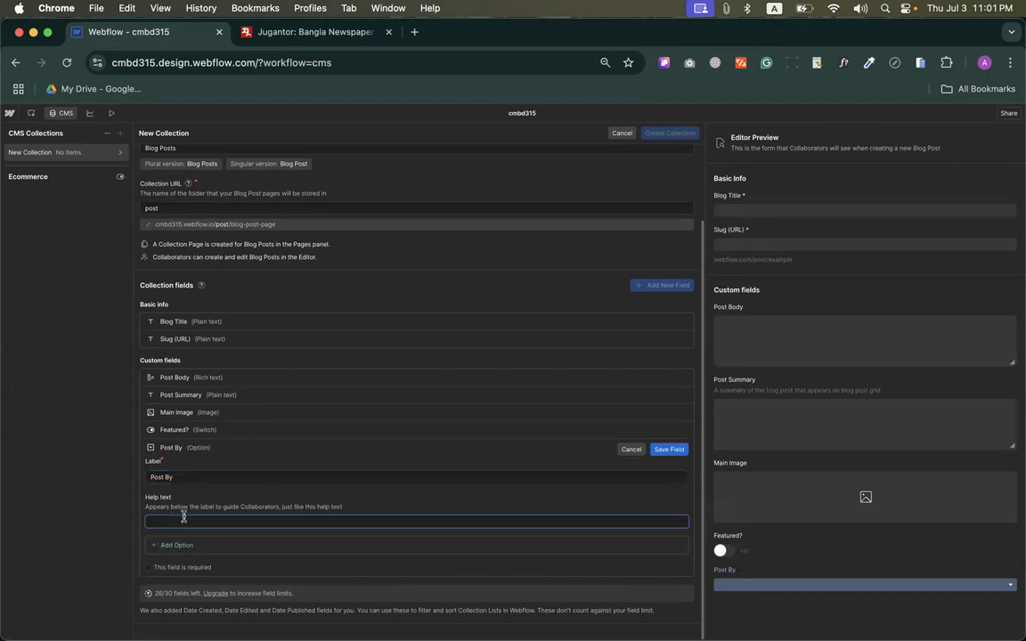
Step: Add the options A, B and K to the Post By field, check the Jugantor homepage, and save the field in Webflow
click(175, 544)
text(A)
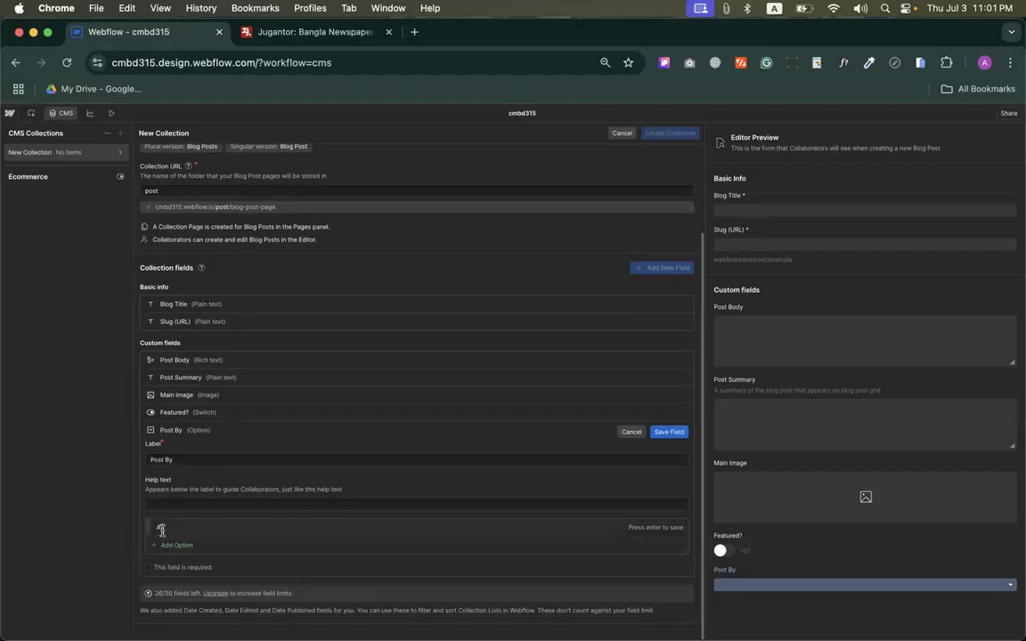
key(Return)
text(B)
key(Return)
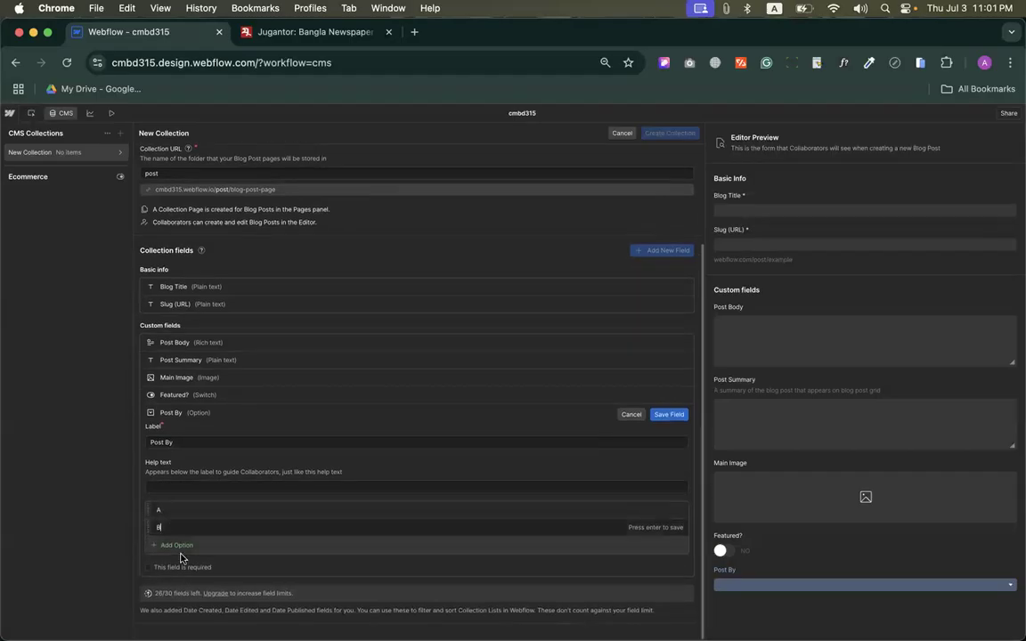
text(K)
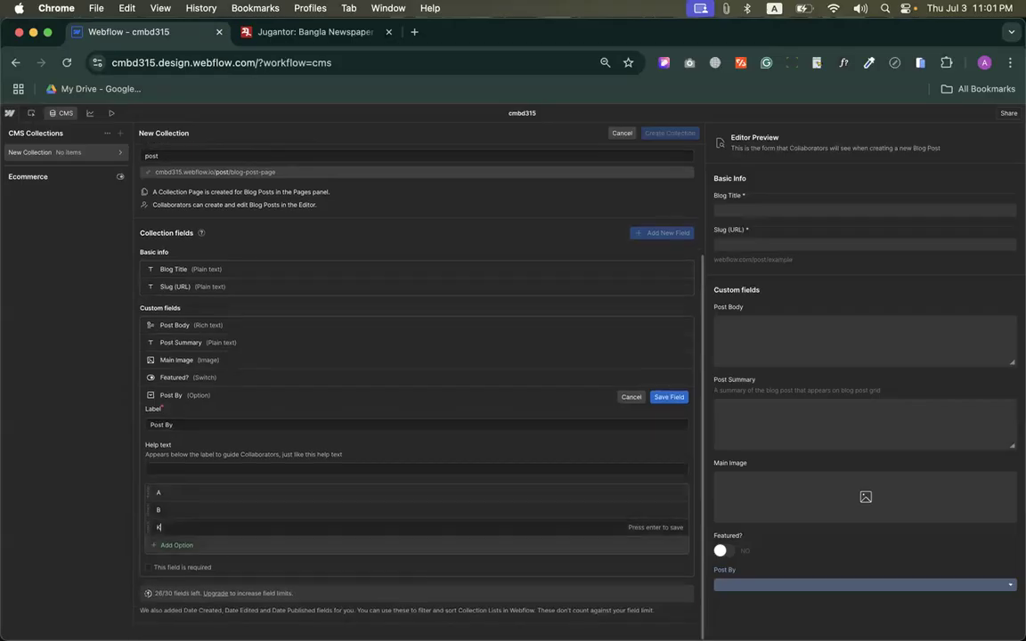
click(115, 521)
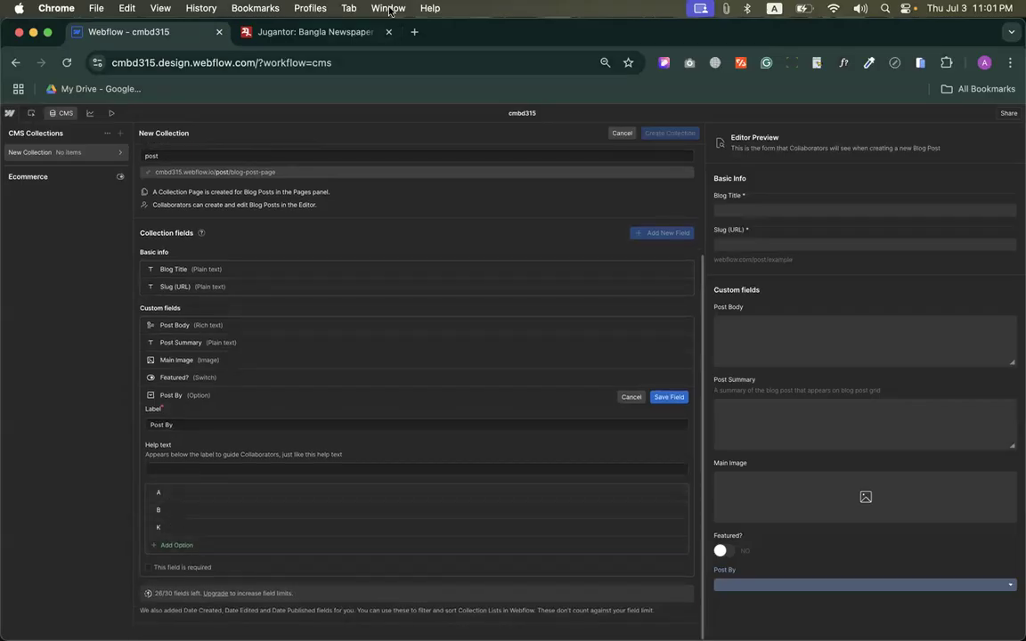
click(312, 31)
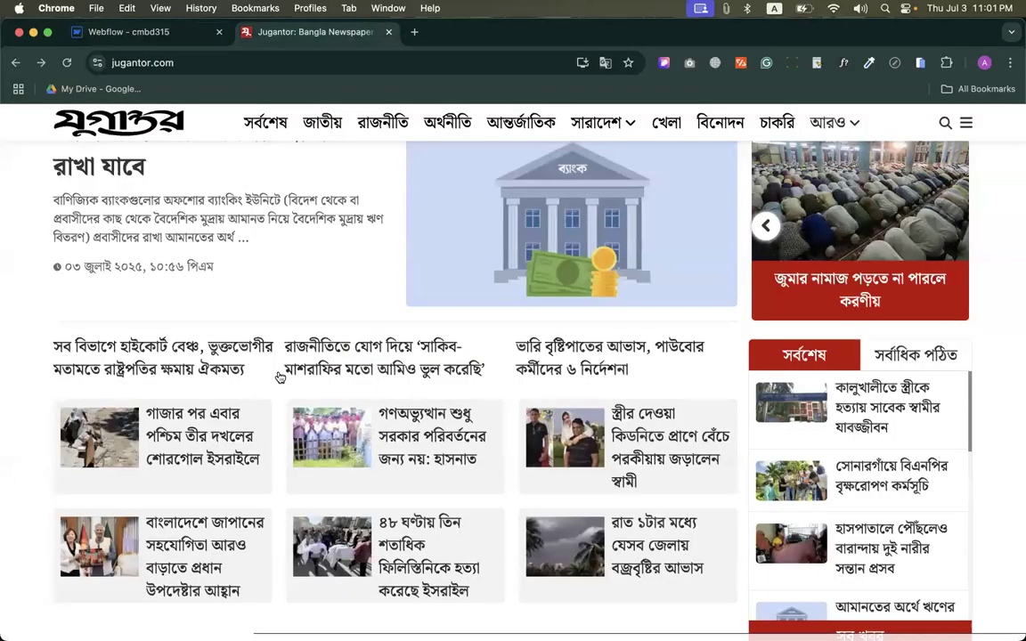
click(137, 32)
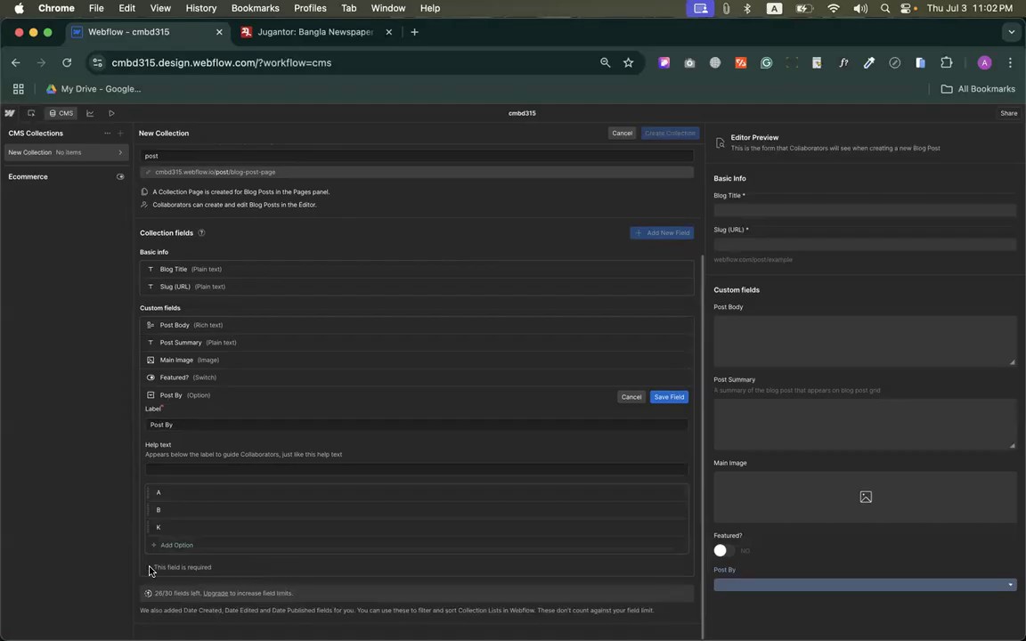
click(670, 398)
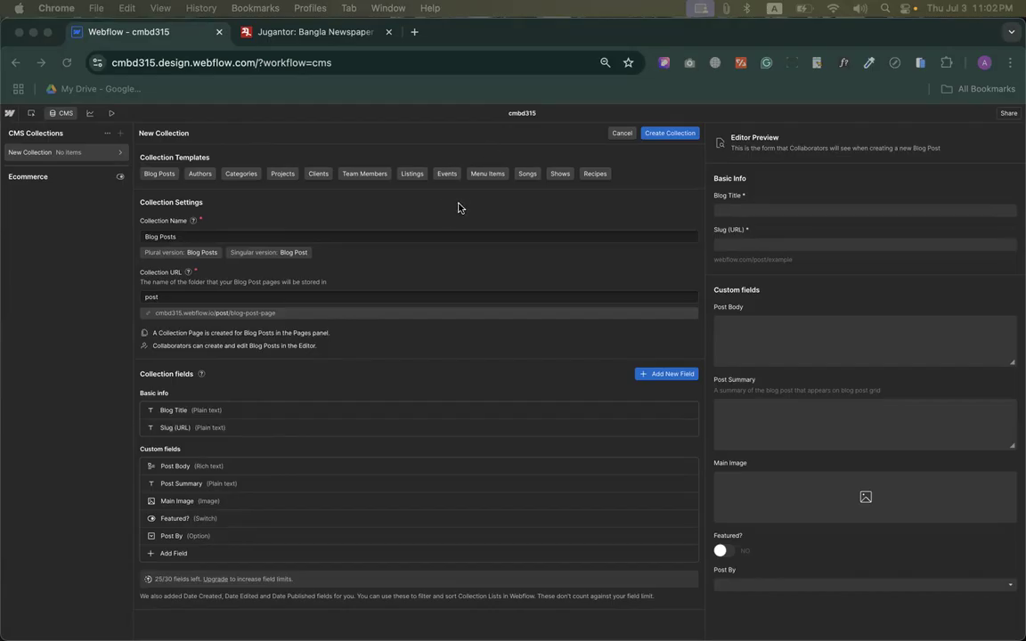
Step: Add a Date/Time custom field labelled "Post Date" with the time picker included, and save the field
click(167, 554)
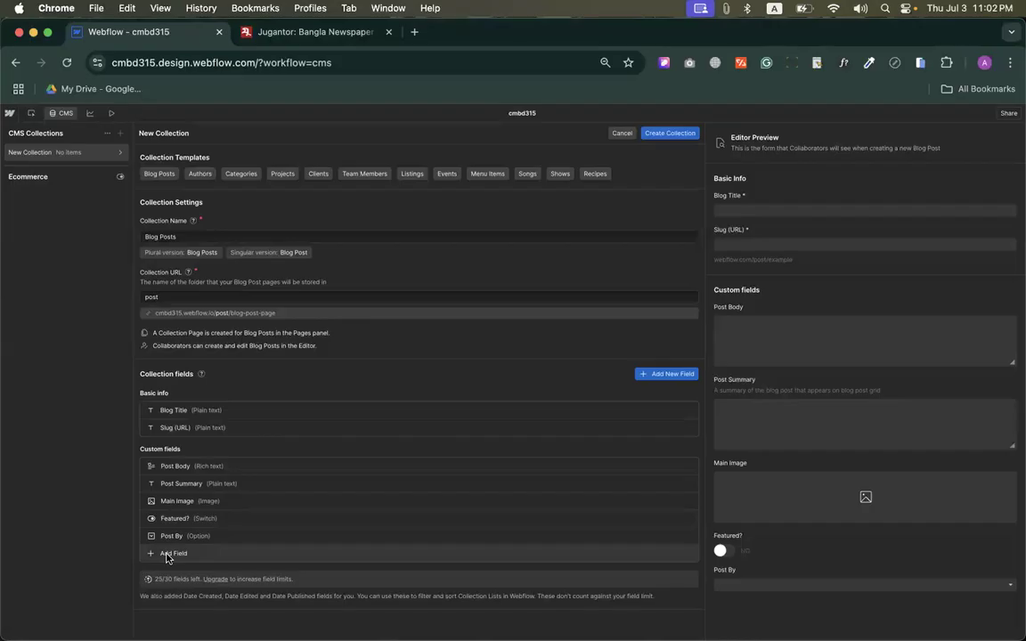
click(167, 555)
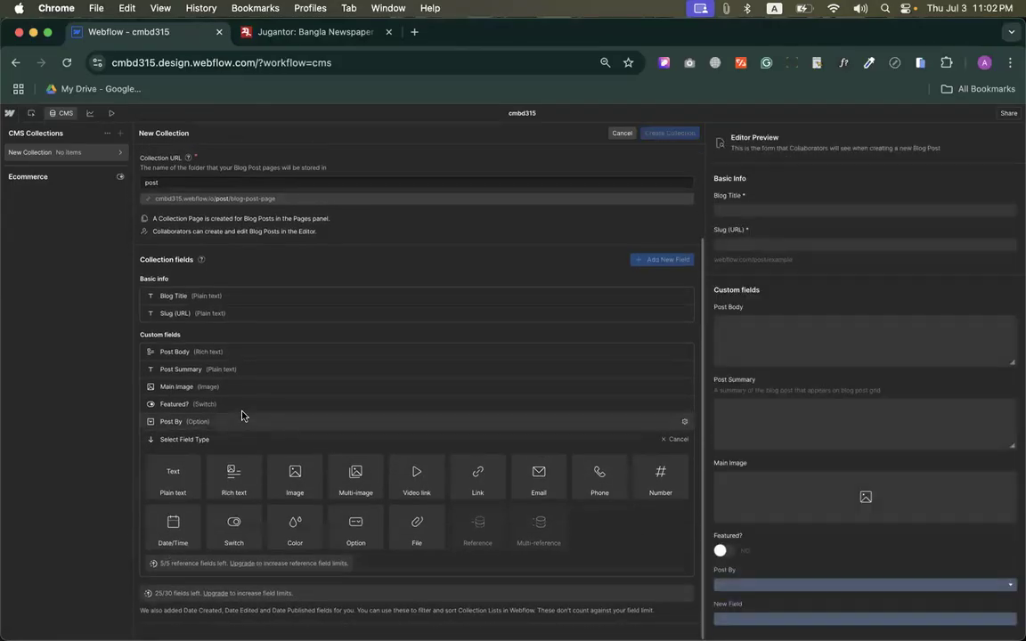
click(173, 526)
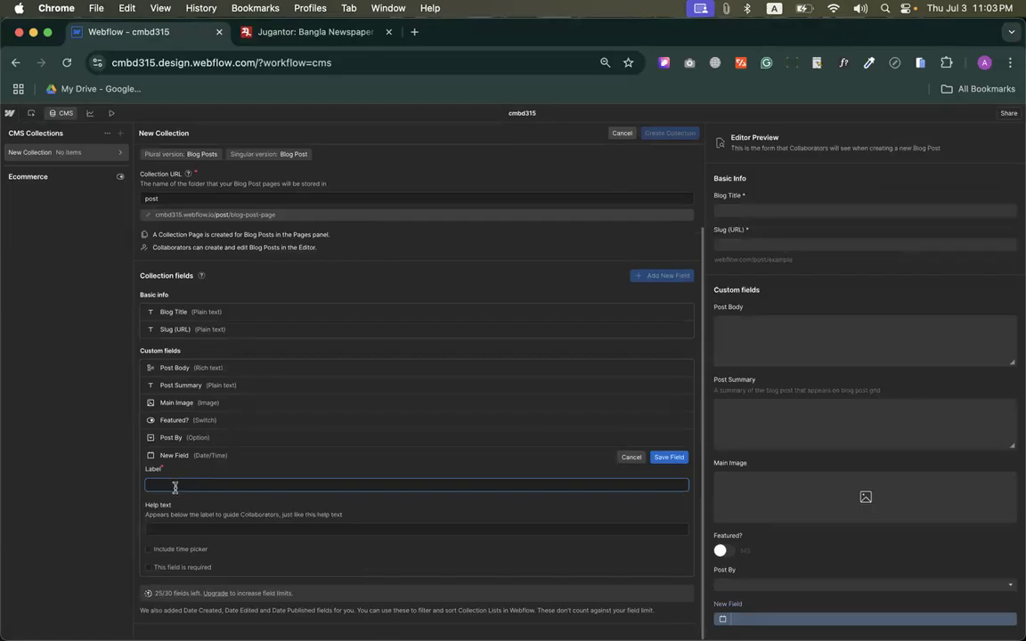
text(Post Date)
click(149, 551)
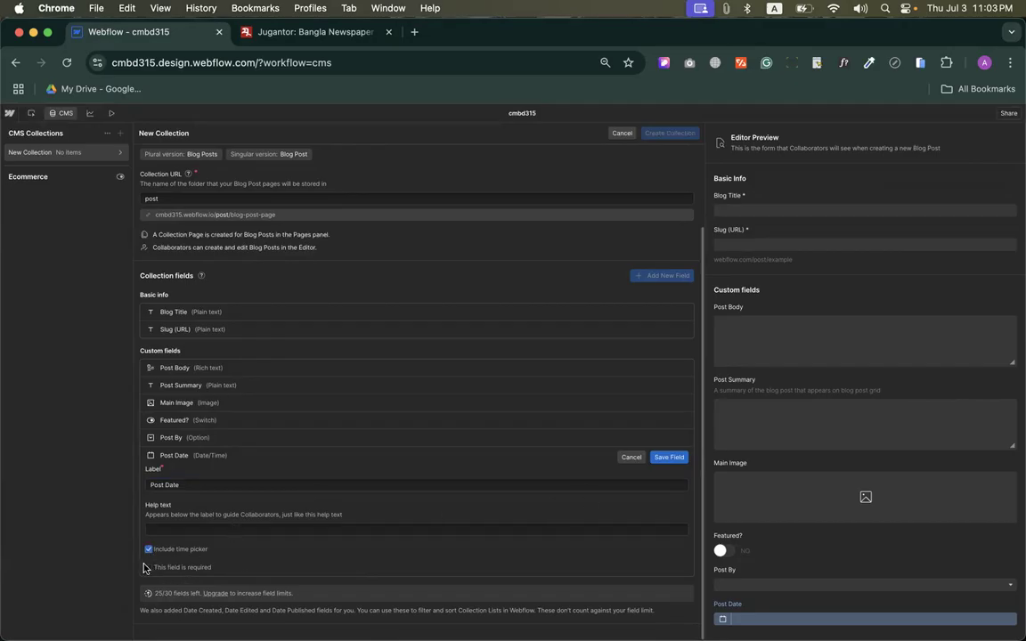
click(676, 458)
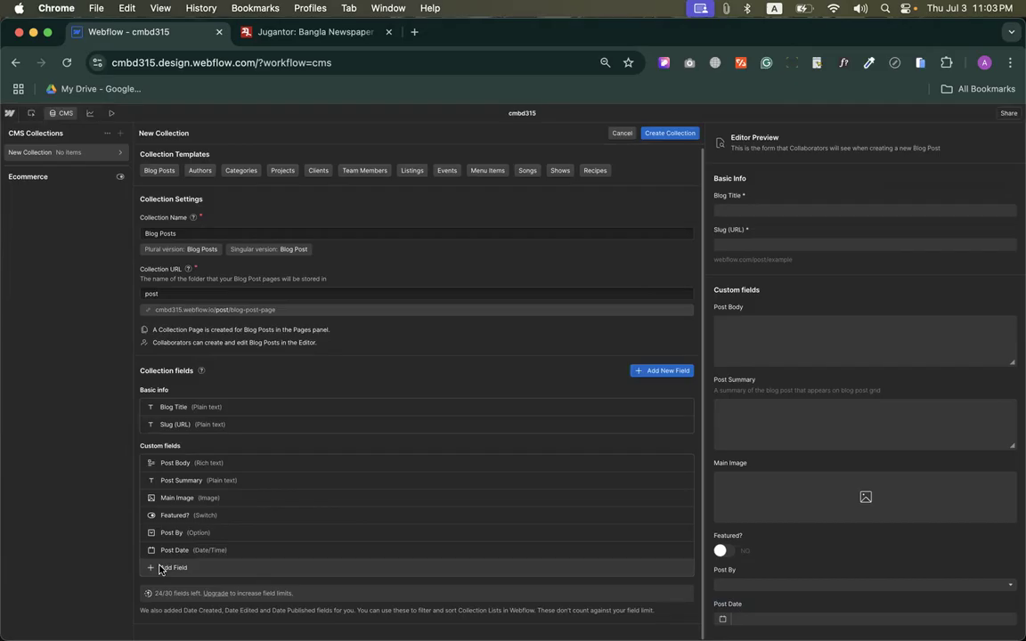
Step: Create the Blog Posts collection and save its pending changes
click(668, 135)
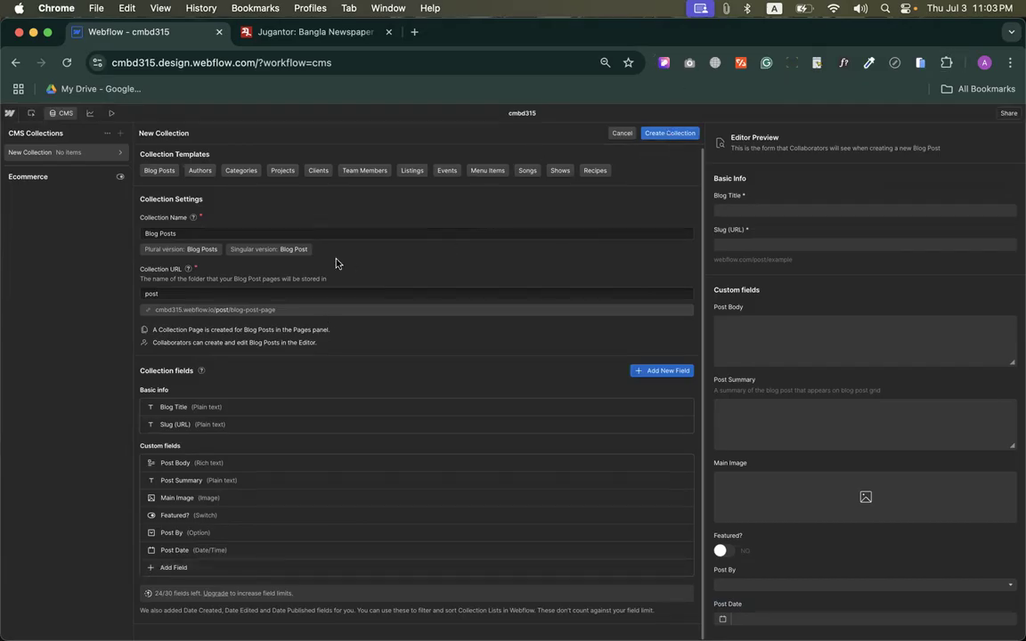
click(104, 451)
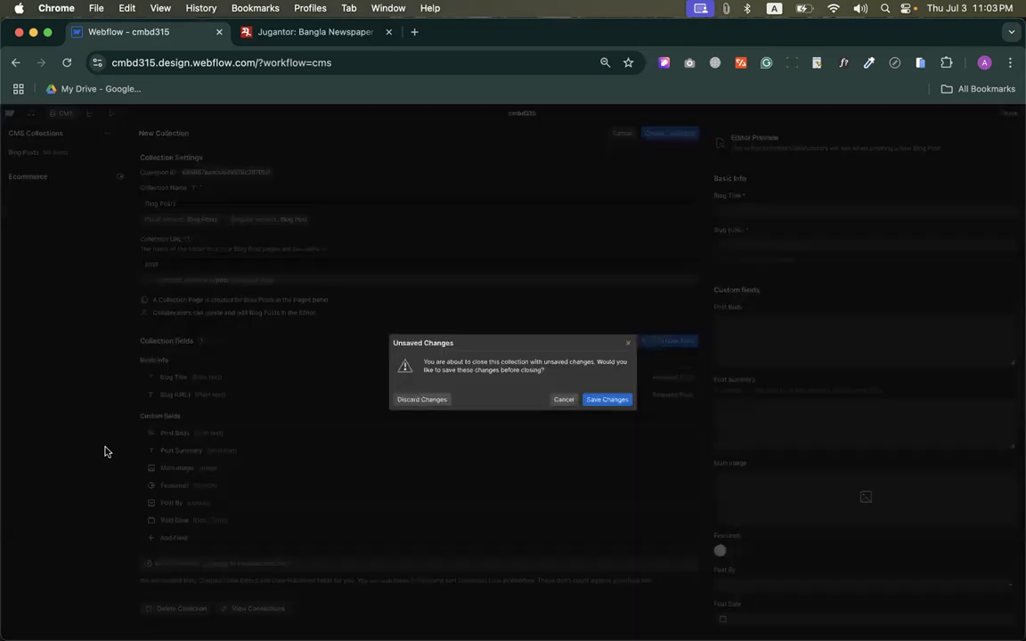
click(605, 400)
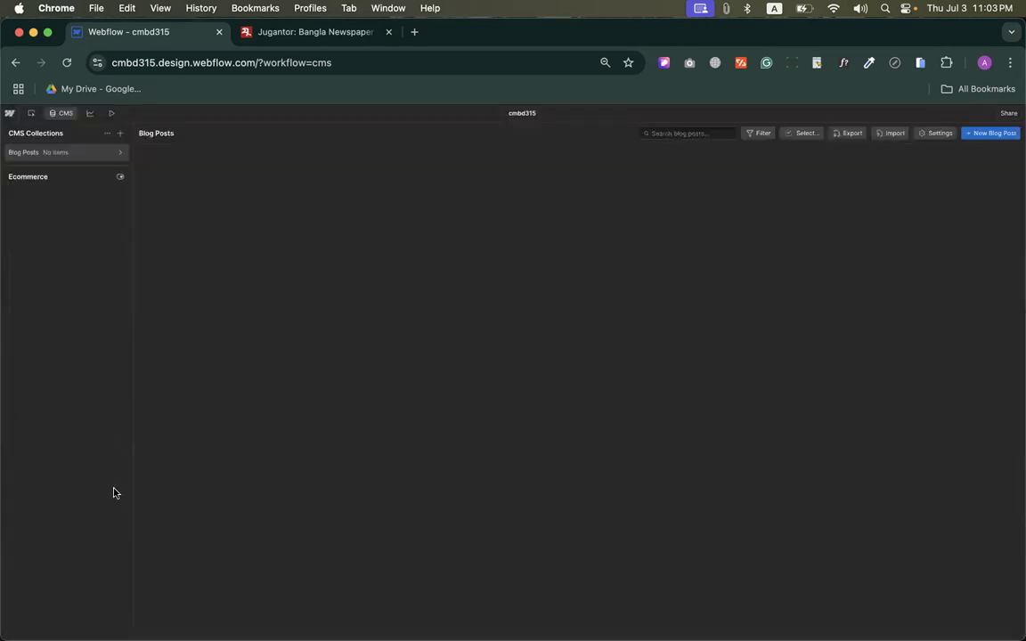
Step: Start a new item in the Blog Posts collection, reset the browser zoom to default, and review the item's fields
click(39, 154)
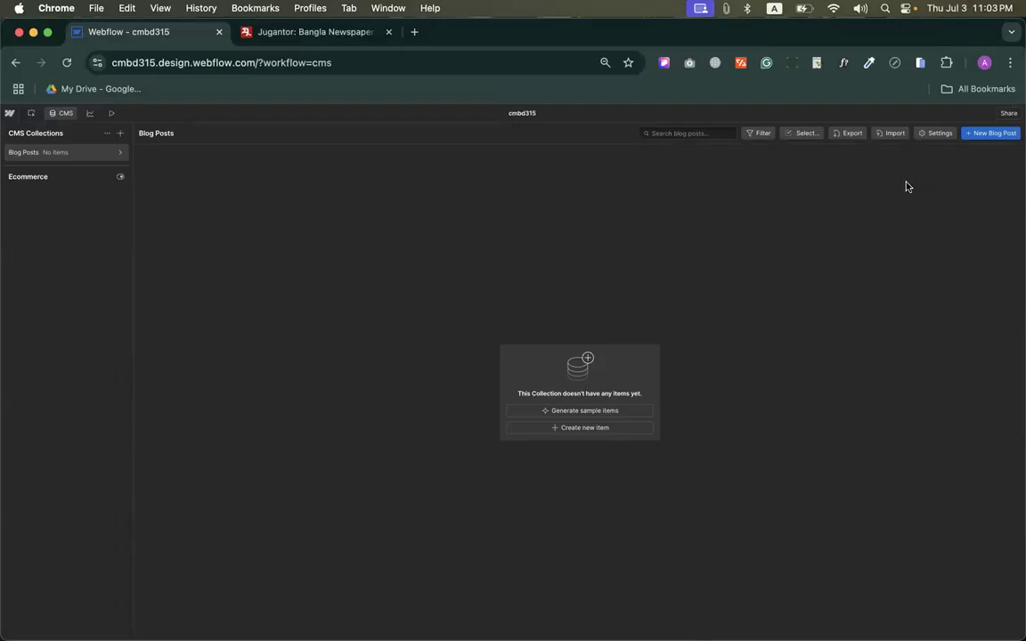
click(981, 135)
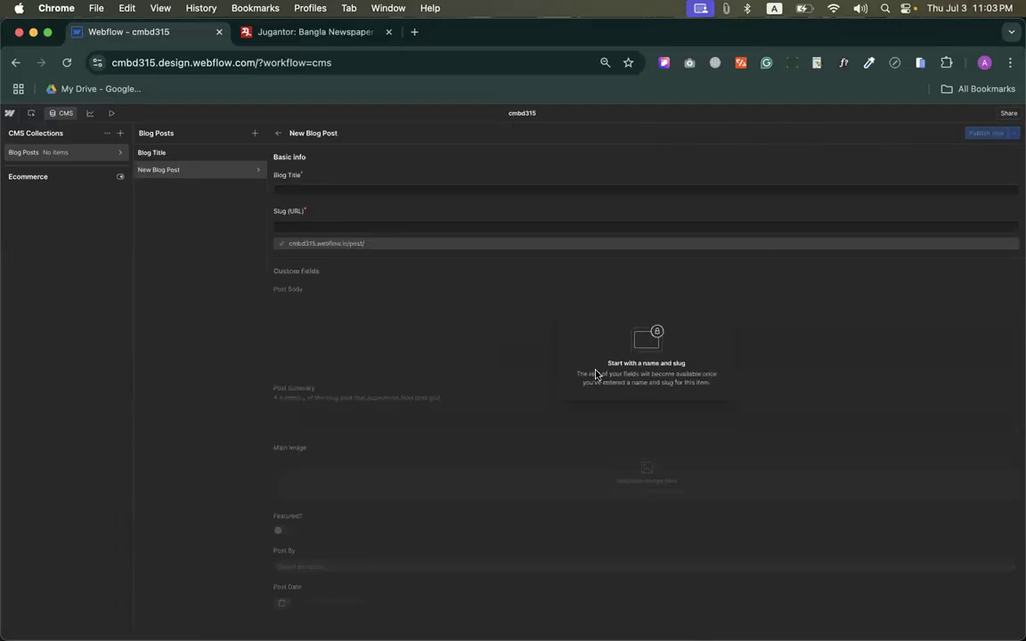
click(305, 190)
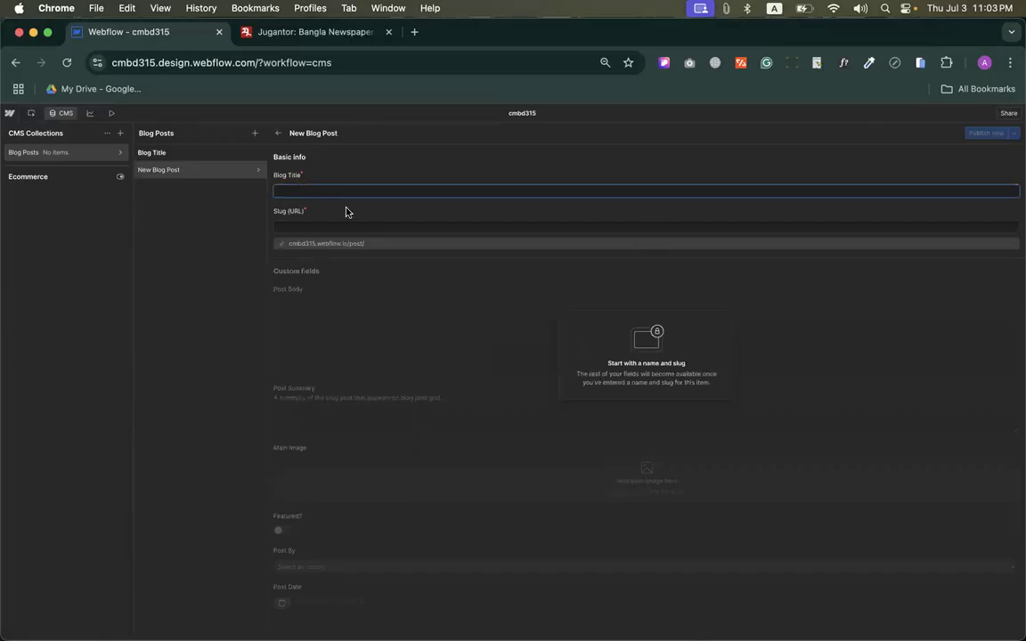
key(super+0)
click(442, 213)
click(370, 201)
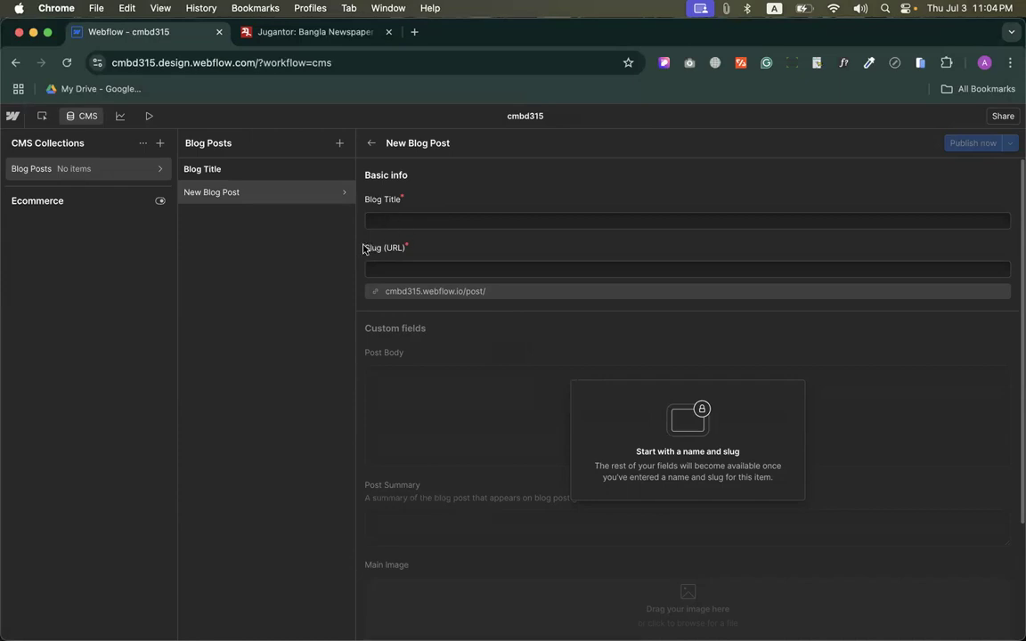
scroll(367, 246, down, 3)
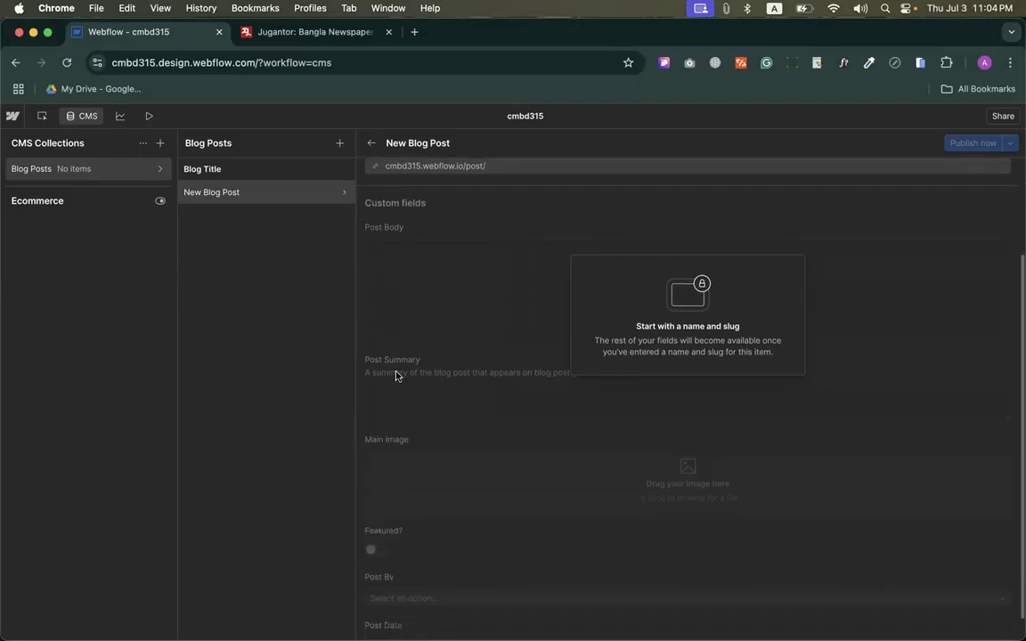
scroll(387, 374, down, 1)
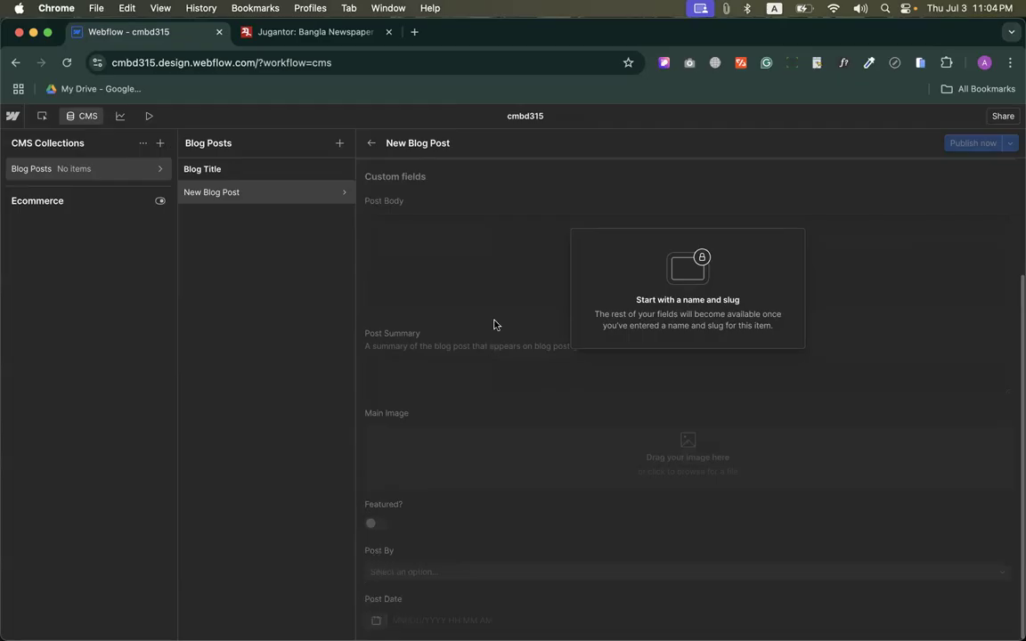
scroll(496, 324, up, 3)
click(410, 214)
Step: Switch to the Jugantor site, open a news article, and examine its headline, photo and body layout
click(316, 40)
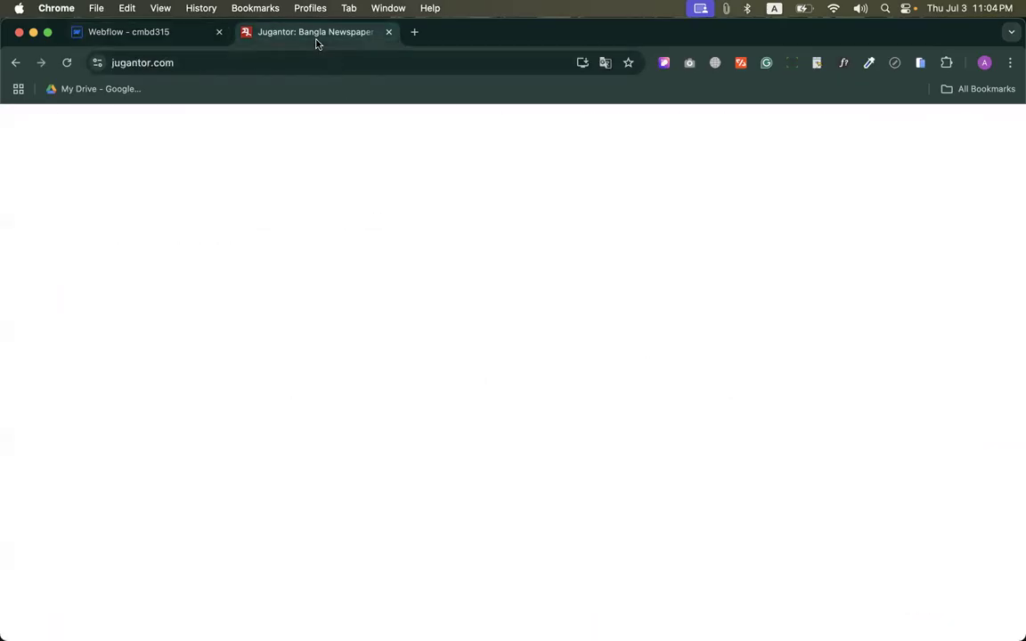
scroll(417, 344, down, 2)
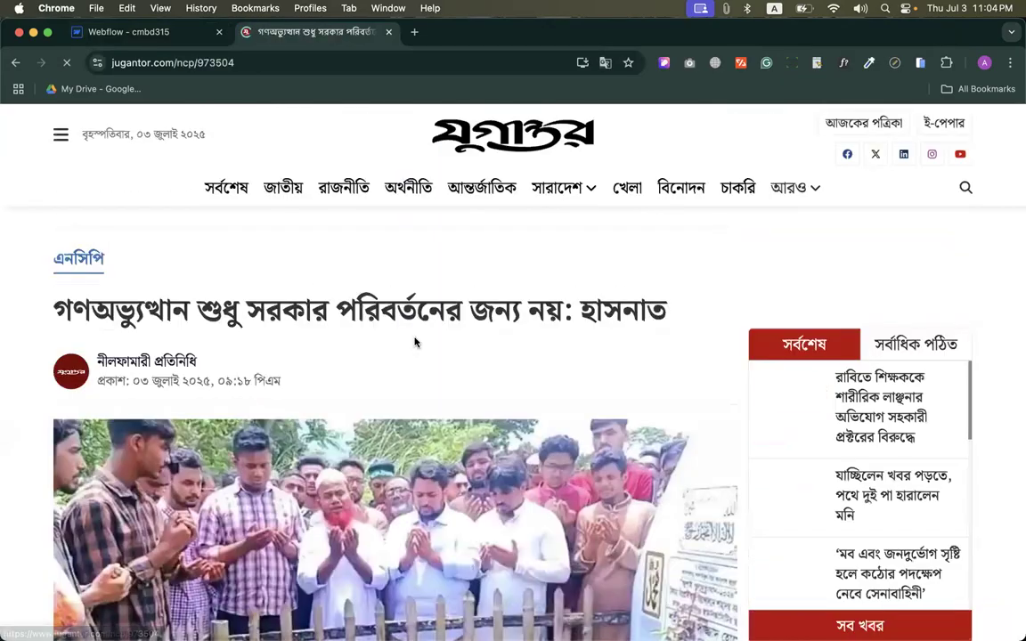
right_click(410, 331)
click(344, 379)
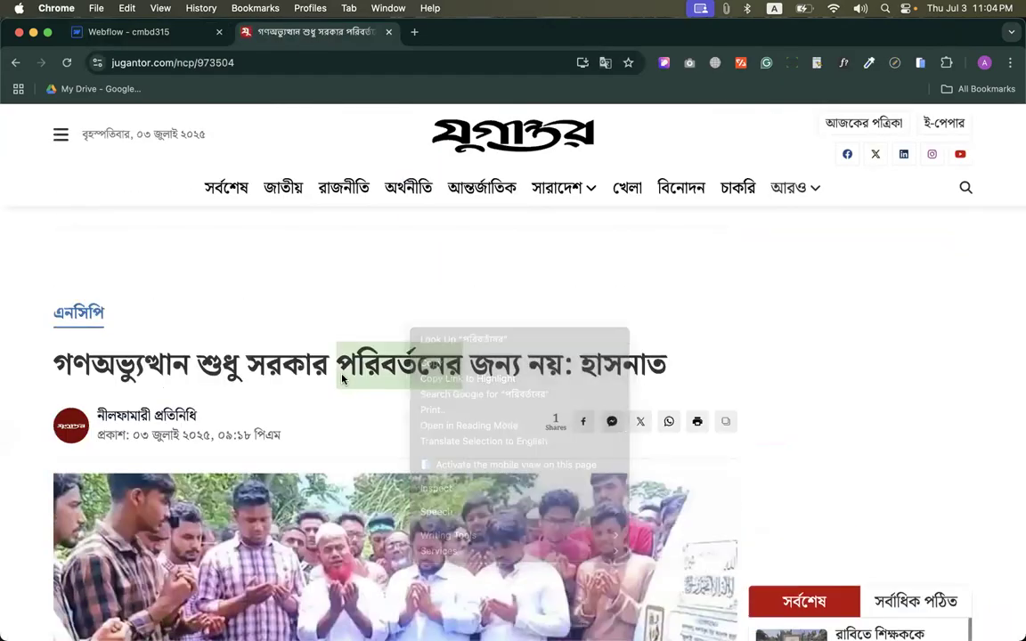
scroll(374, 348, down, 7)
scroll(884, 366, up, 3)
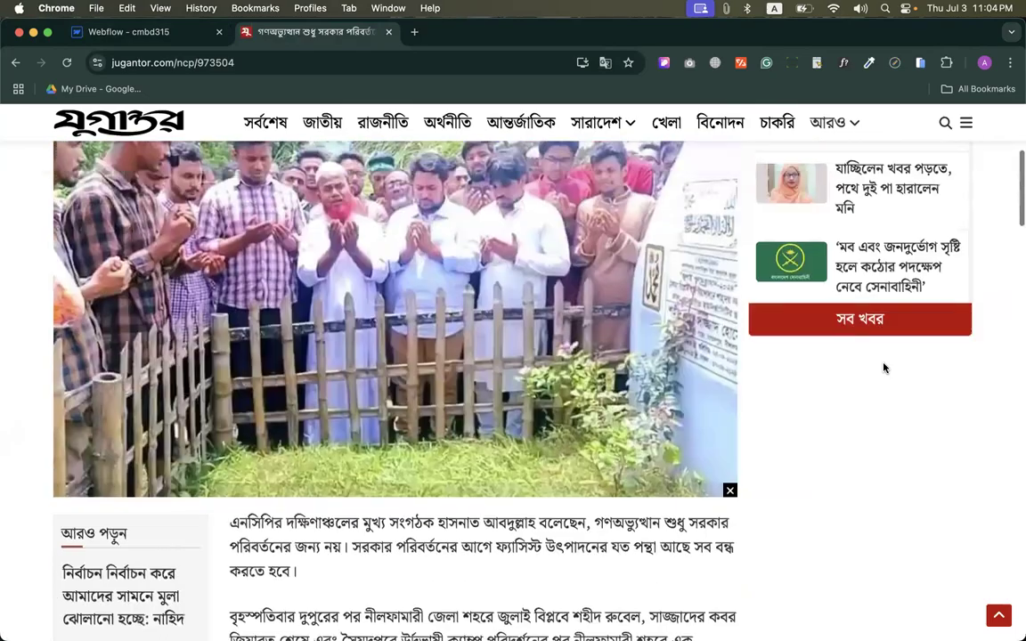
scroll(885, 367, up, 3)
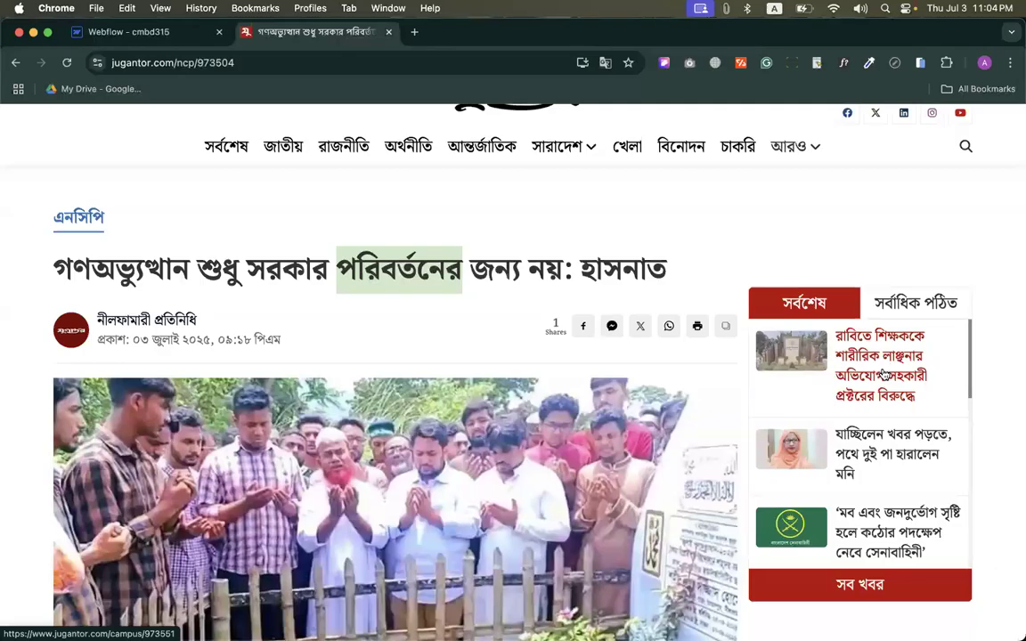
scroll(901, 300, up, 2)
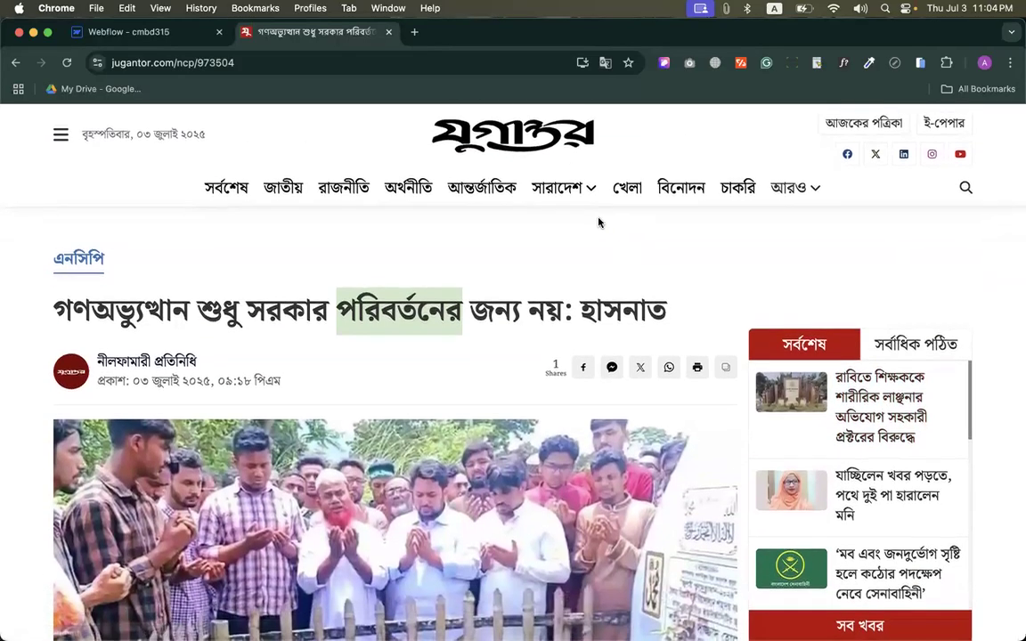
Step: Open Jugantor's sports section, translate it to English, and open the article "5 records of good fortune in one innings"
click(638, 191)
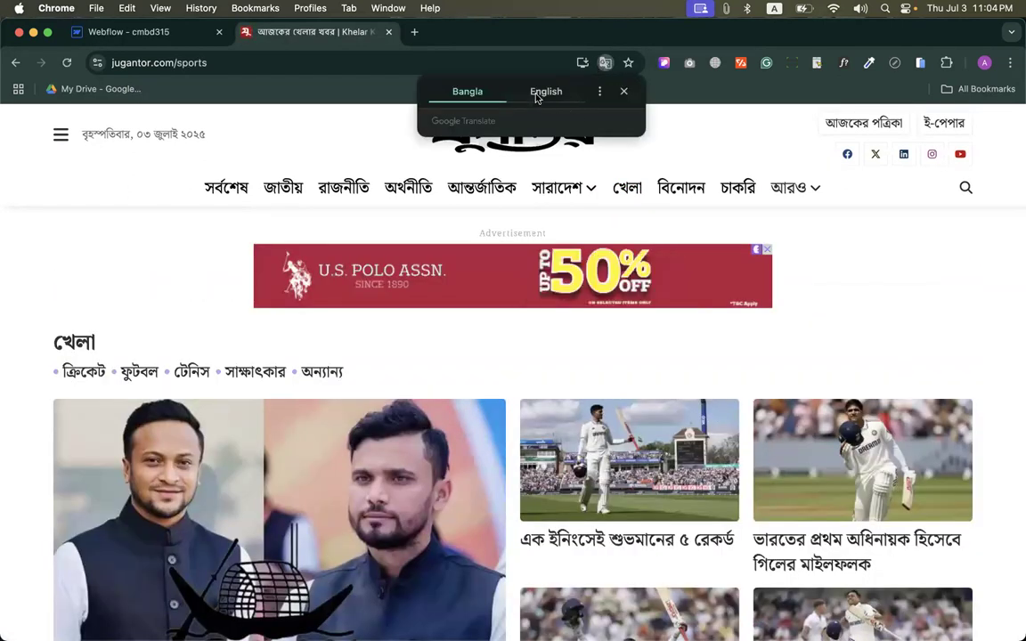
click(543, 91)
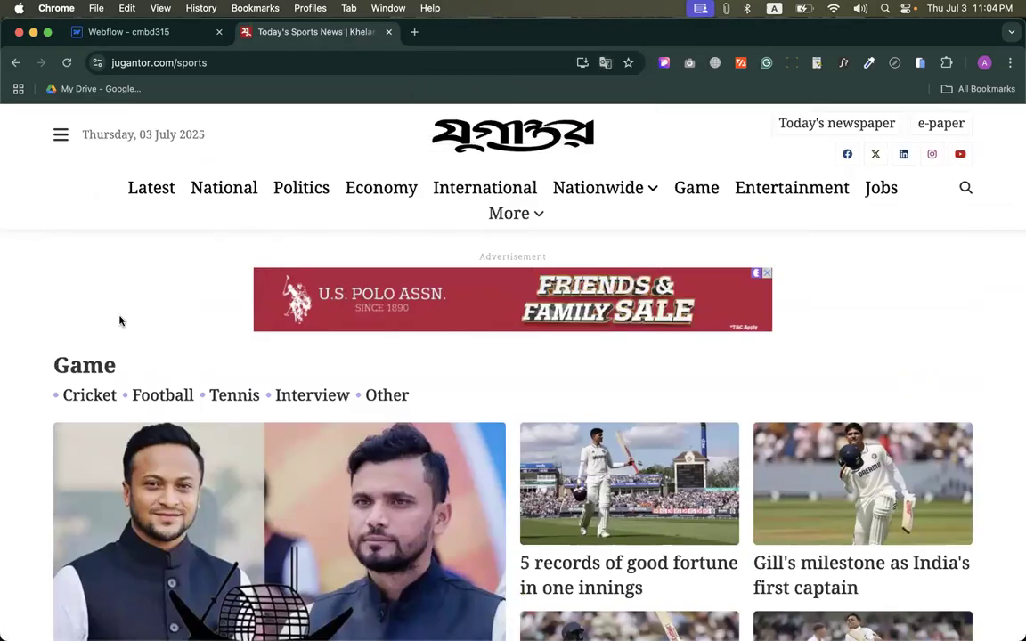
scroll(120, 320, down, 5)
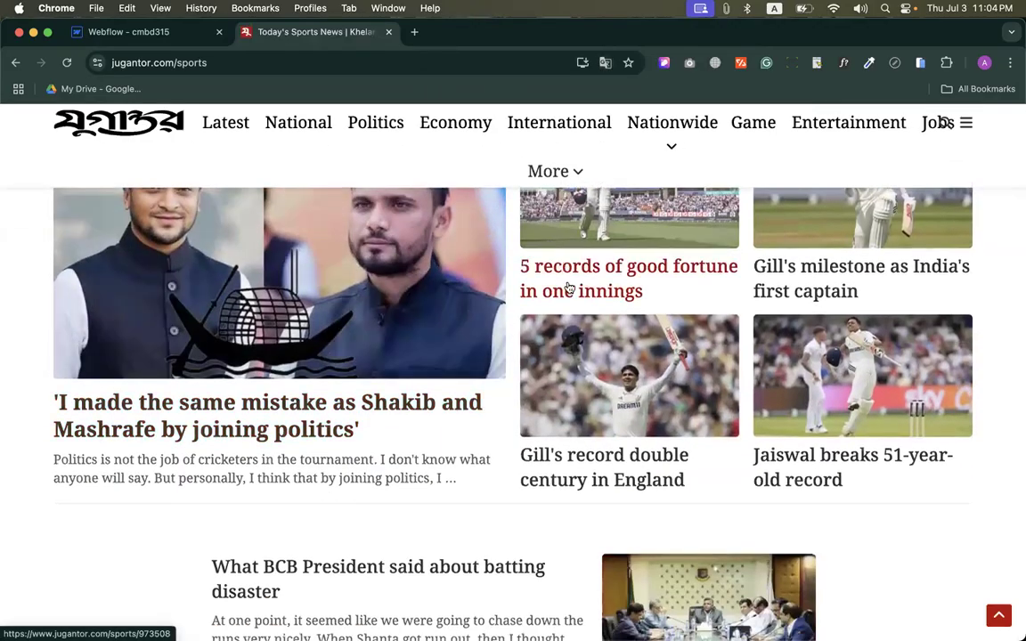
click(566, 289)
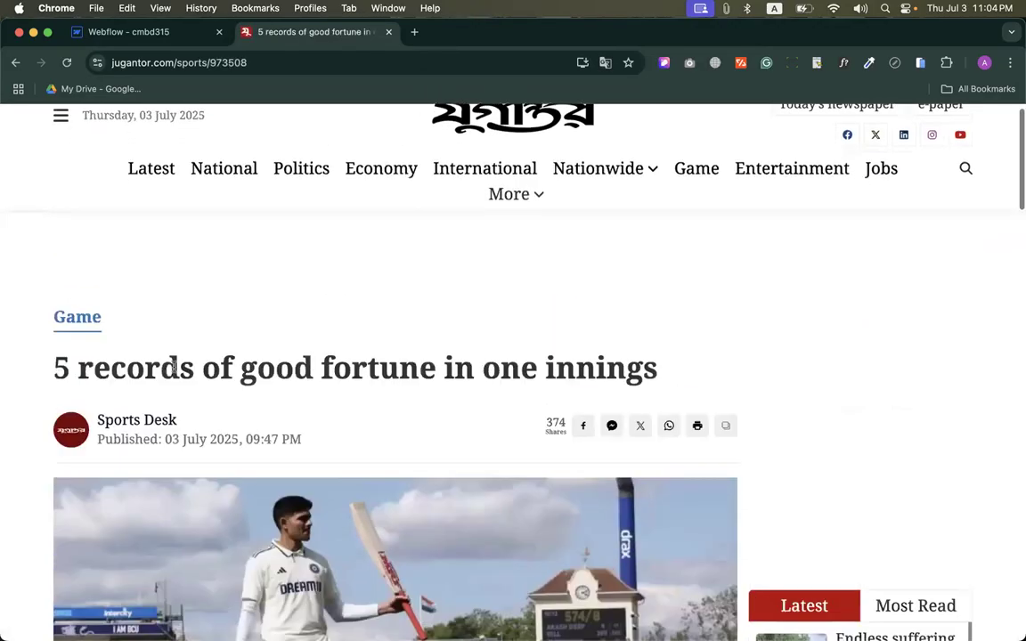
Step: Copy the article headline "5 records of good fortune in one innings" into the new post's Blog Title in Webflow
drag(52, 308, 672, 318)
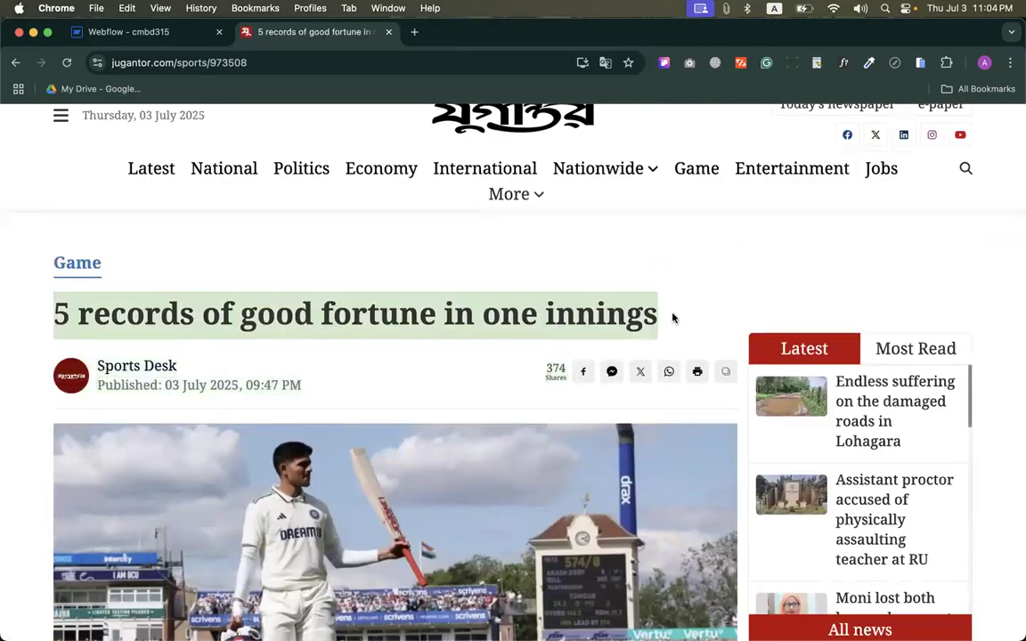
triple_click(585, 310)
key(super+c)
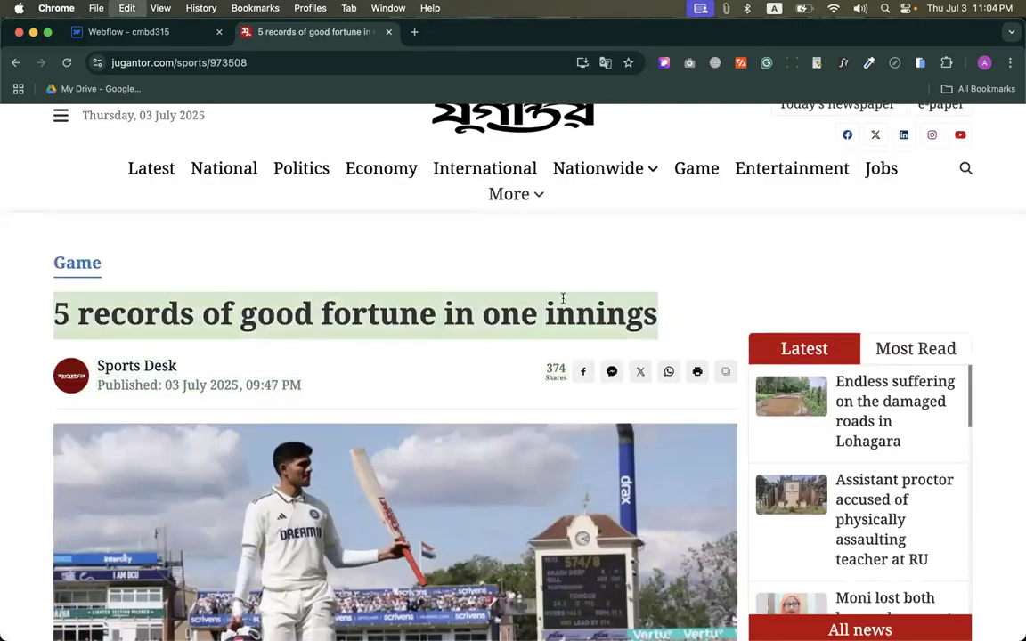
click(180, 39)
key(super+v)
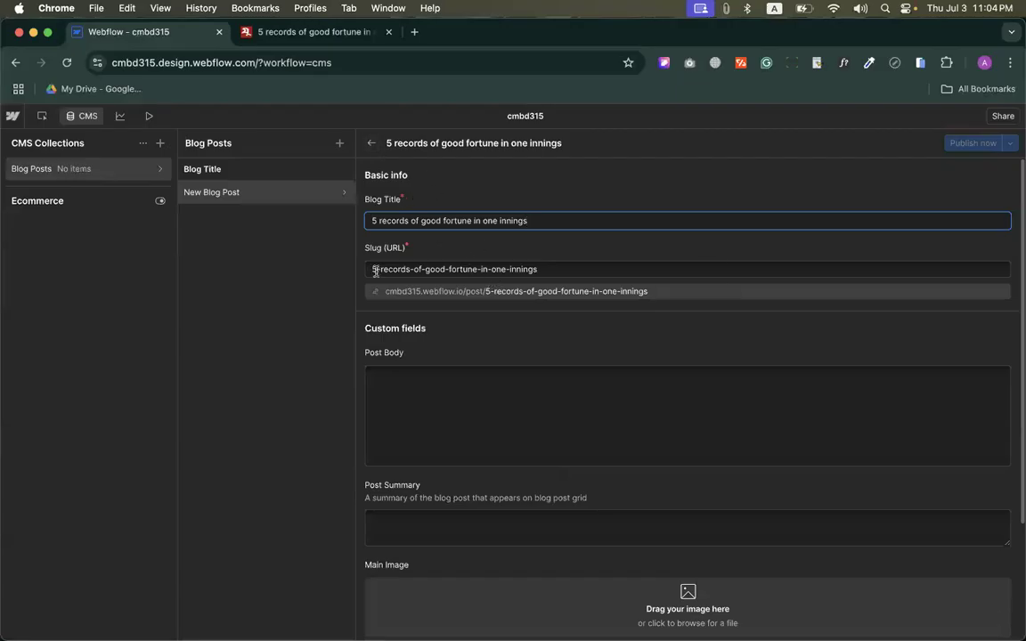
click(543, 263)
click(537, 253)
Step: Return to the Jugantor article and copy its closing text from the section 4 paragraph through the section 5 paragraph
click(271, 33)
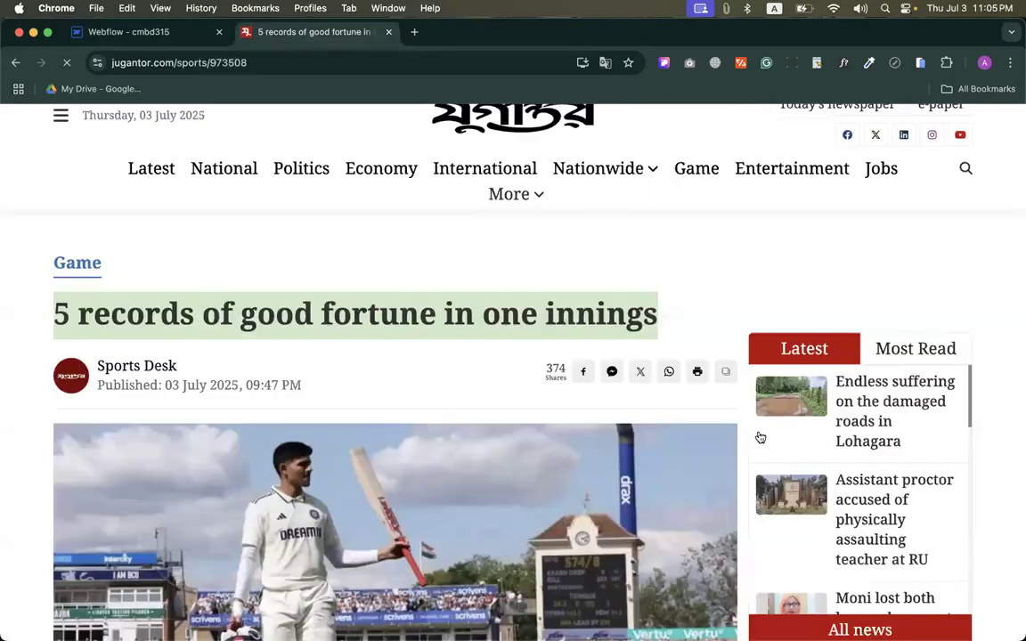
scroll(717, 428, down, 15)
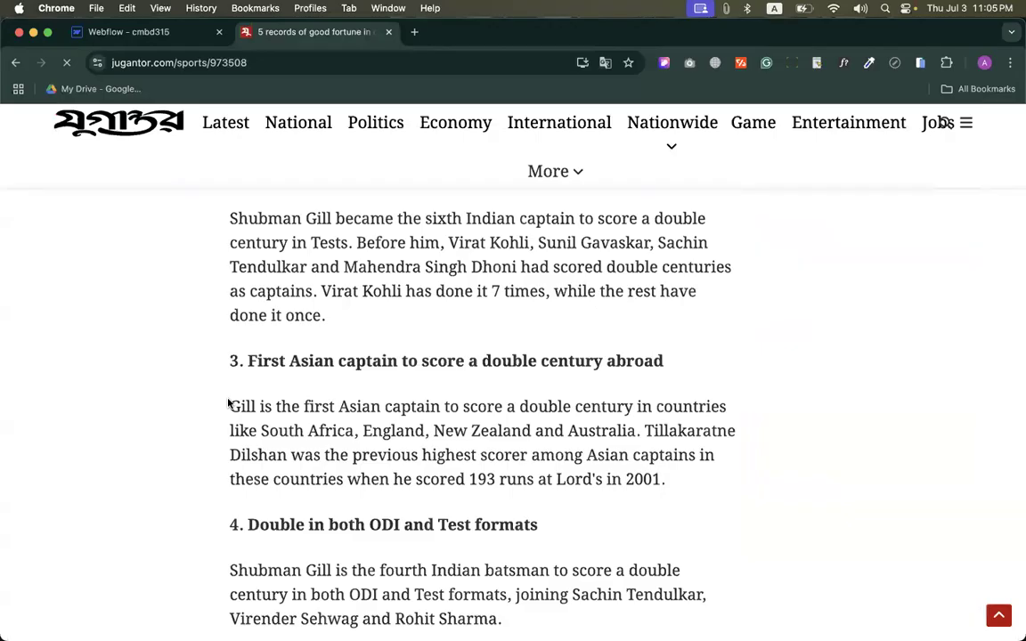
scroll(456, 387, down, 3)
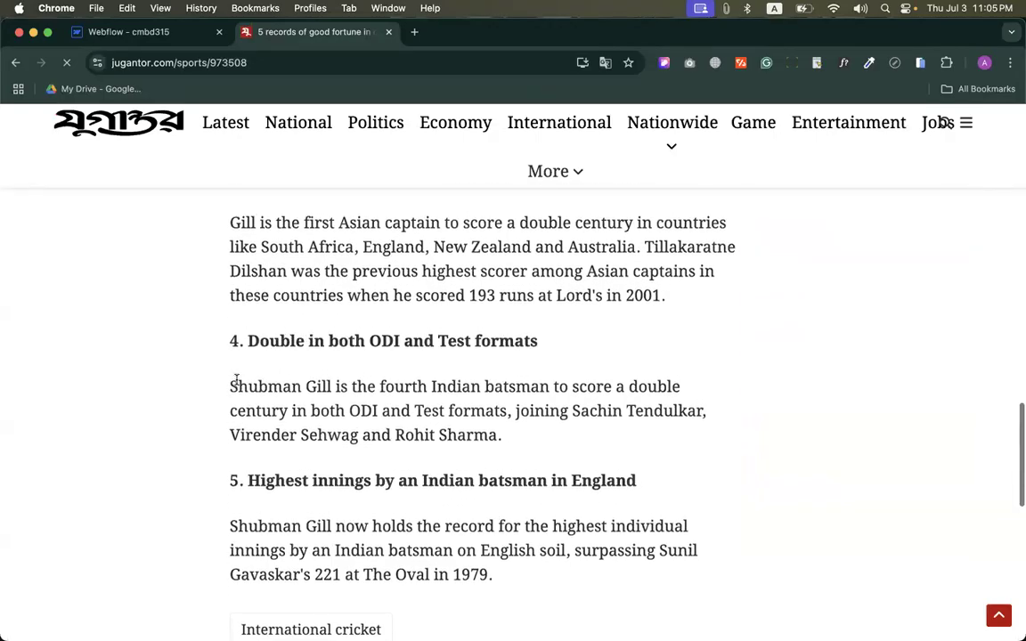
drag(227, 385, 728, 348)
key(super+c)
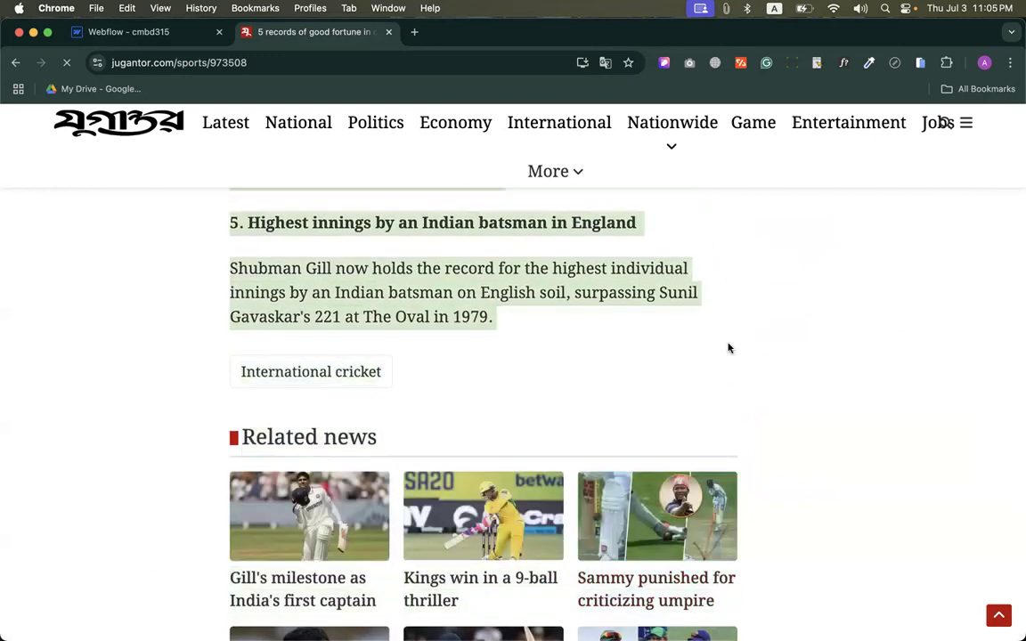
Step: Switch to Webflow and paste the copied article text three times into the Post Body
click(165, 33)
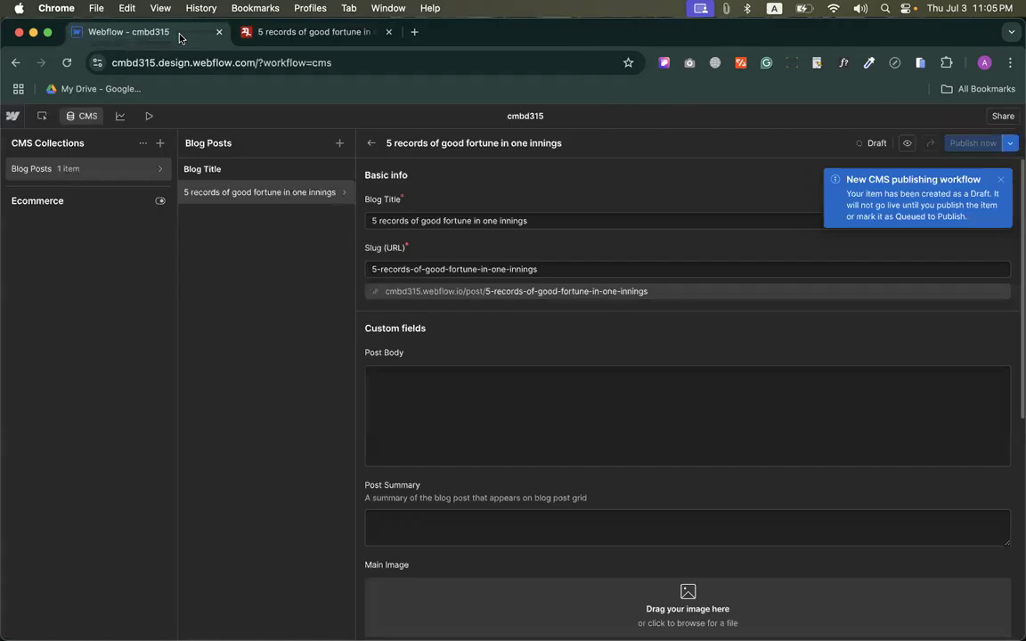
click(481, 429)
key(super+v)
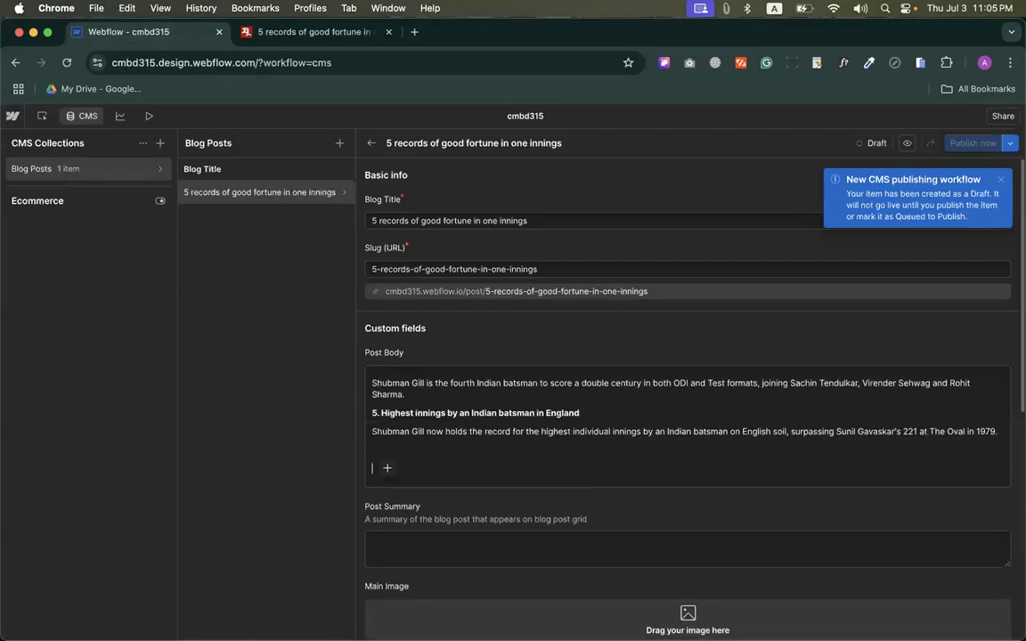
key(super+v)
key(super+v)
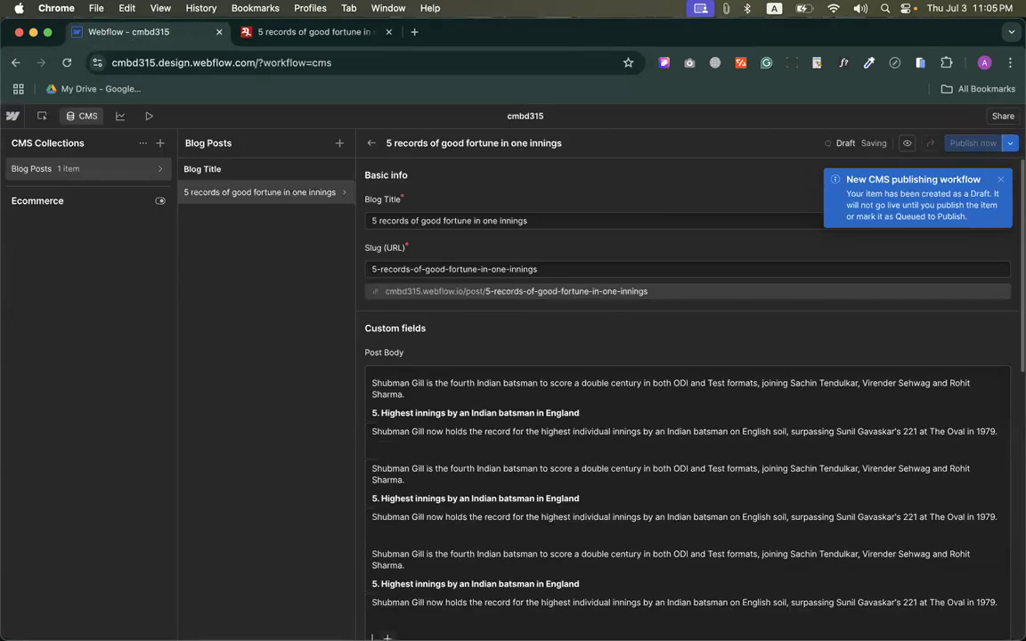
Step: Insert the image asset 8.jpeg into the Post Body between the second and third pasted passages
scroll(460, 284, down, 3)
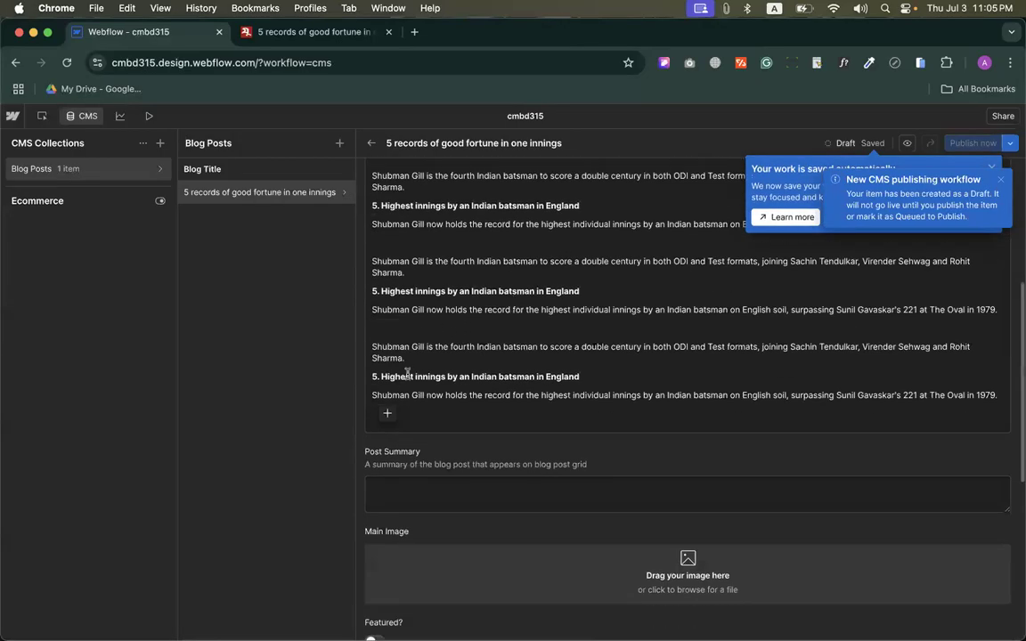
click(387, 327)
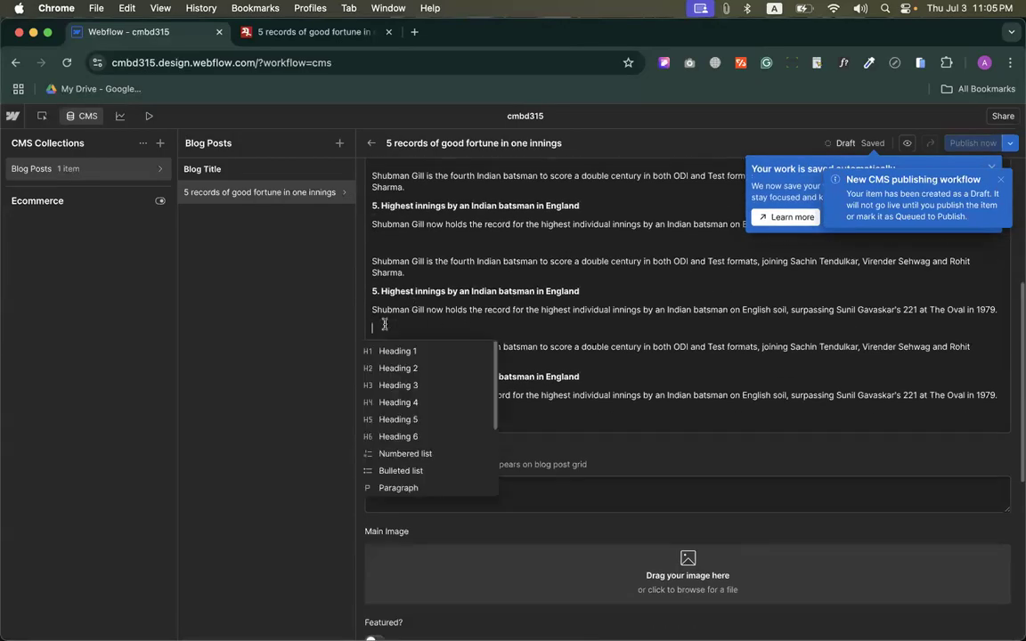
scroll(409, 410, down, 2)
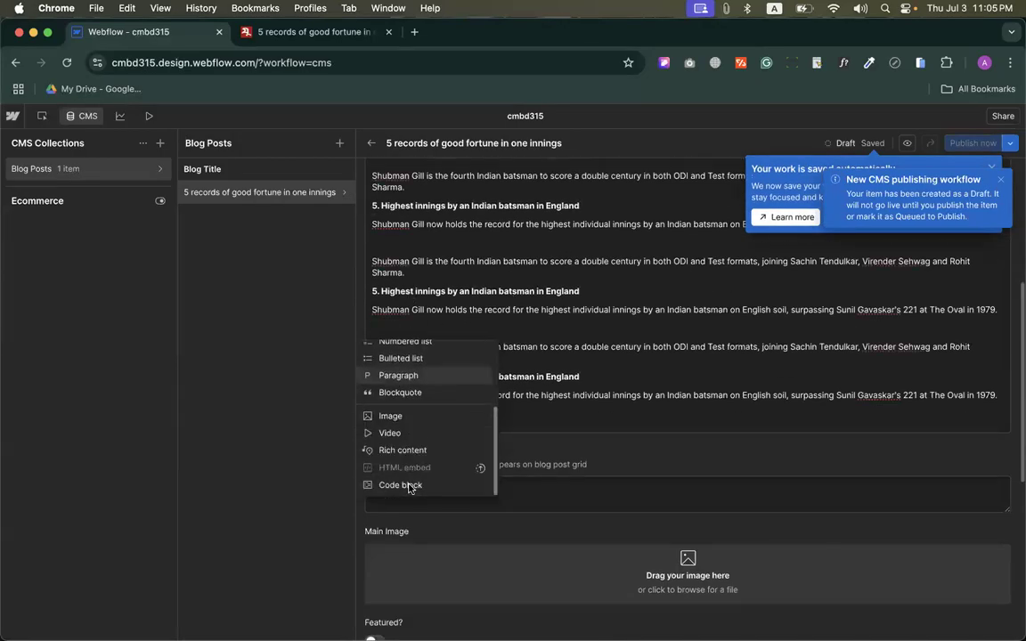
click(397, 418)
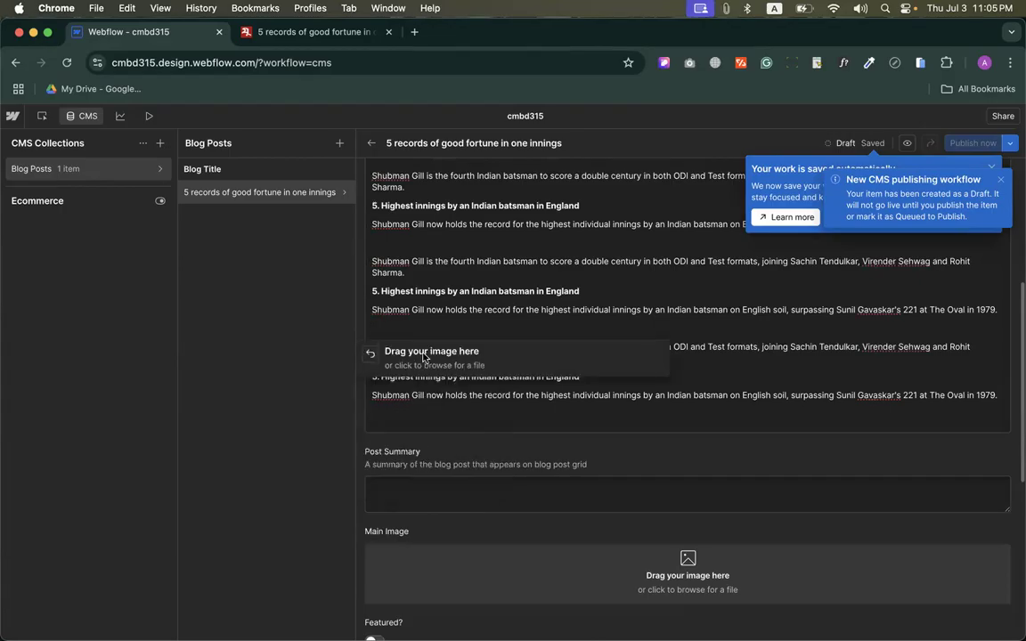
click(392, 365)
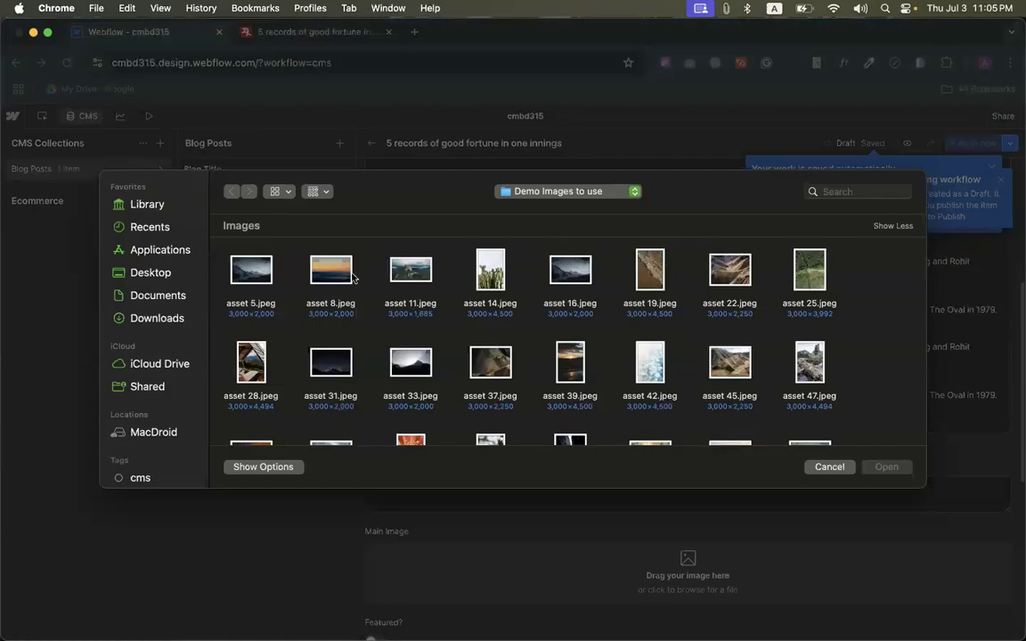
double_click(321, 263)
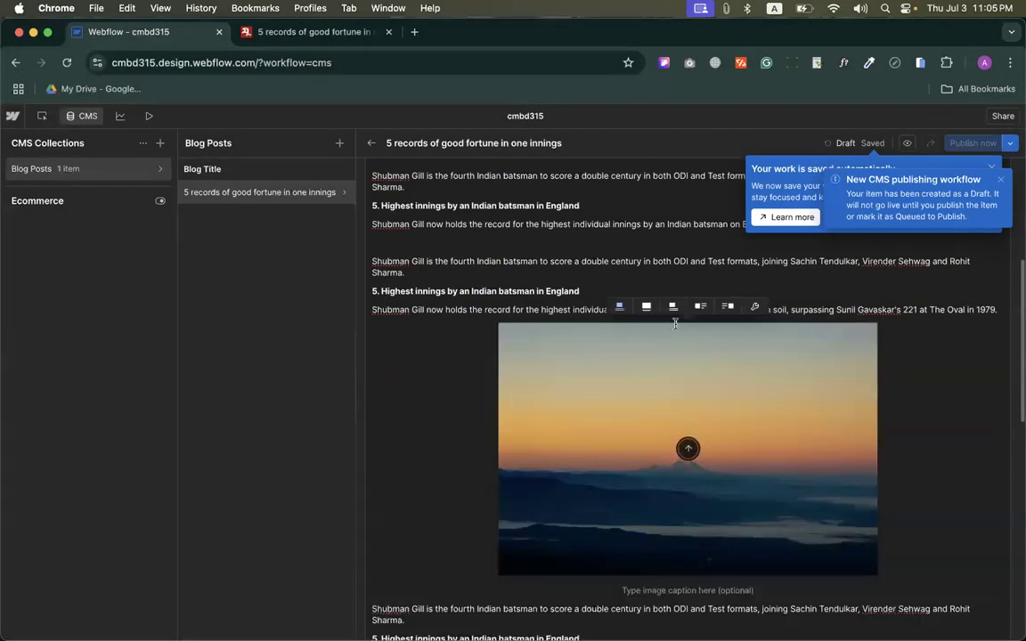
Step: Try other layouts for the inserted image, including left-aligned and right with wrapped text, and set it back to centred
click(647, 306)
click(672, 306)
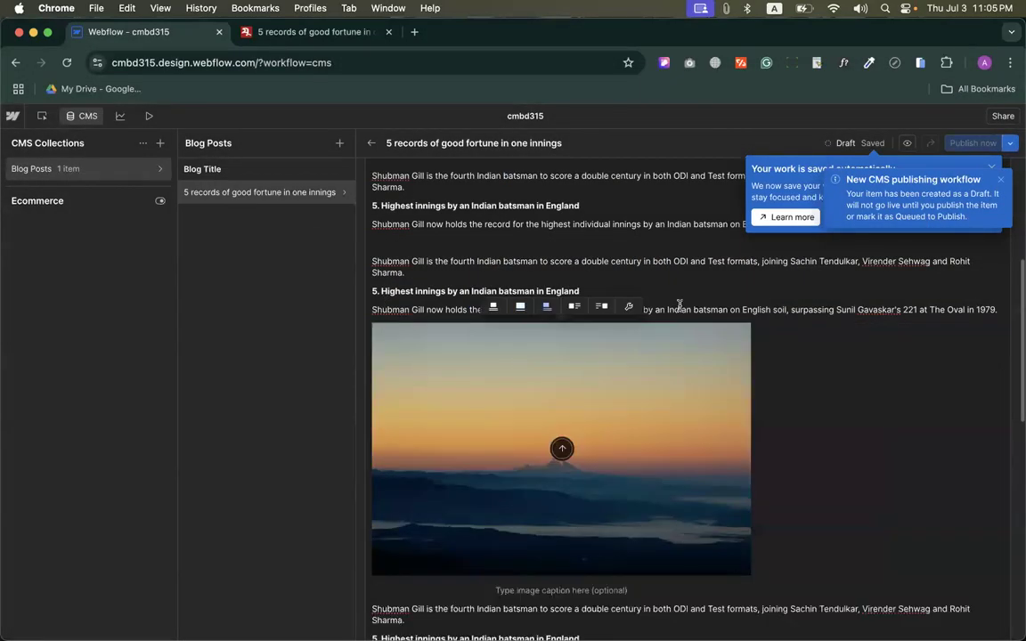
click(601, 307)
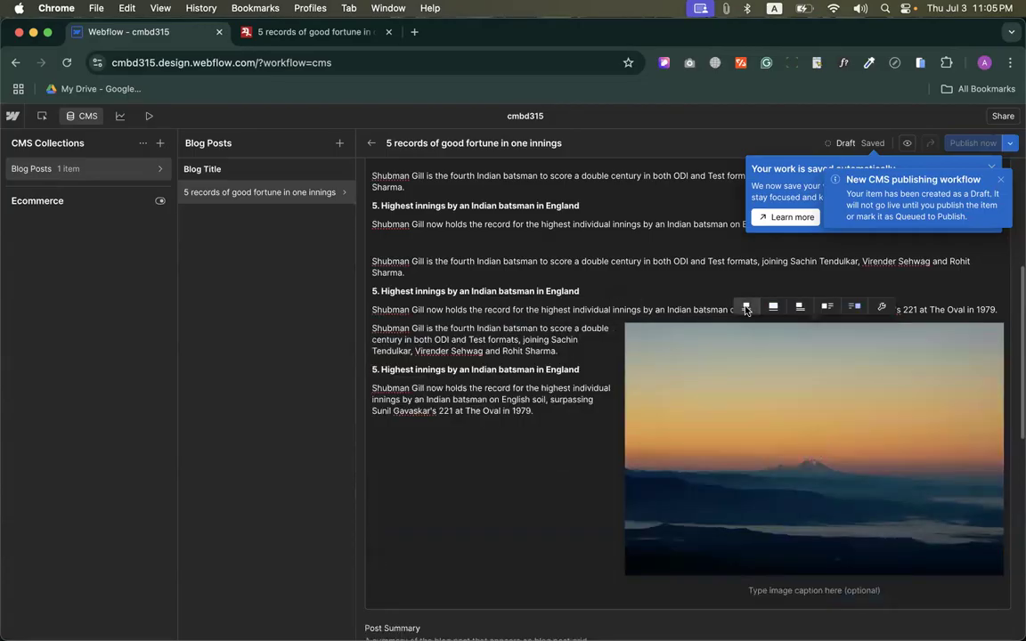
click(747, 307)
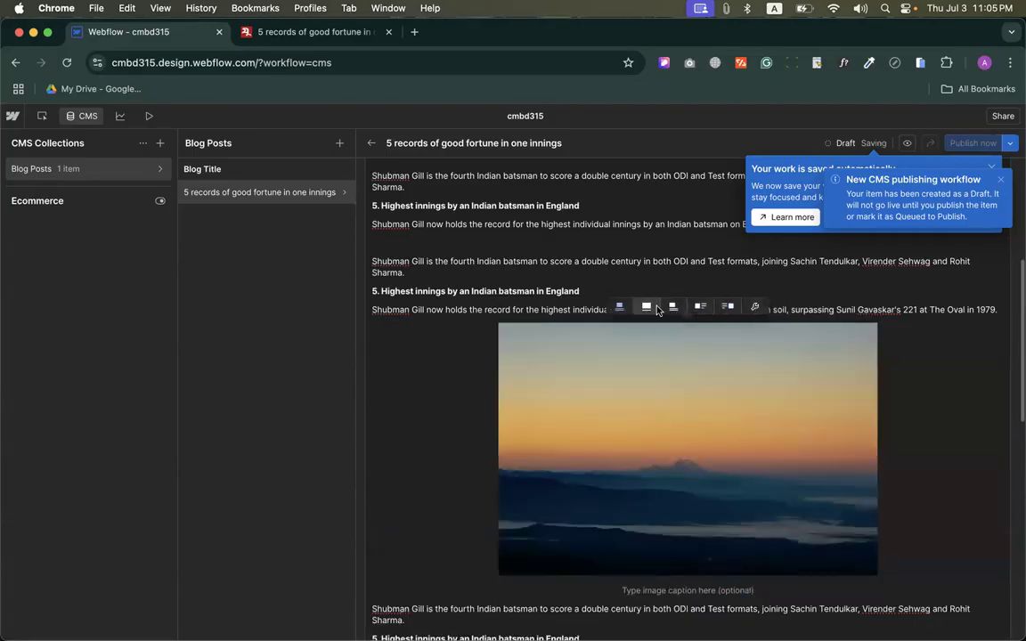
Step: Change the Post Body image from centred to a left-aligned layout and dismiss the overlapping notifications
click(672, 307)
scroll(680, 541, down, 5)
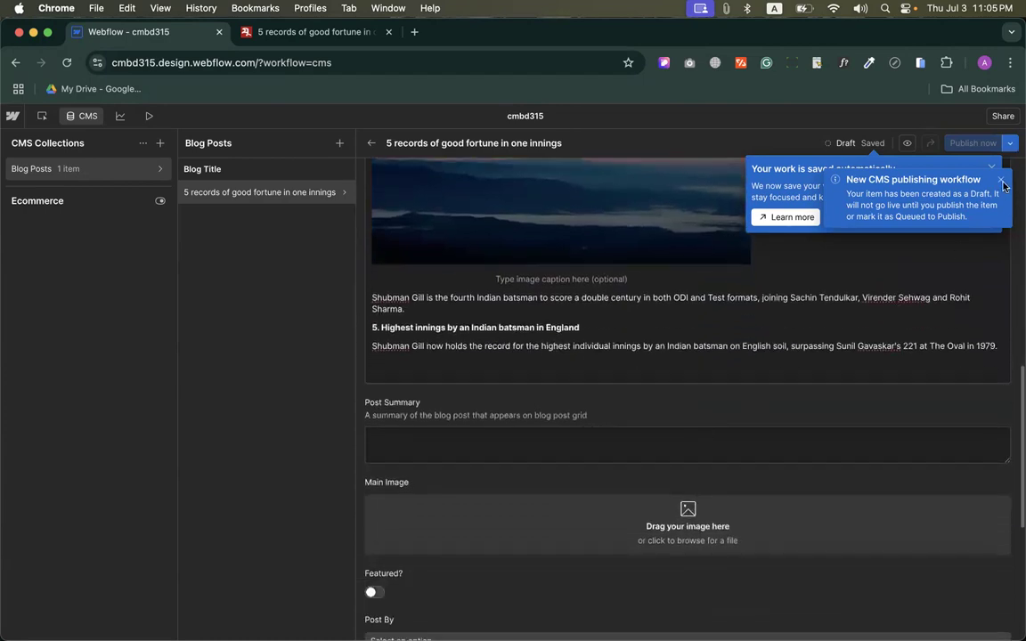
scroll(905, 169, down, 1)
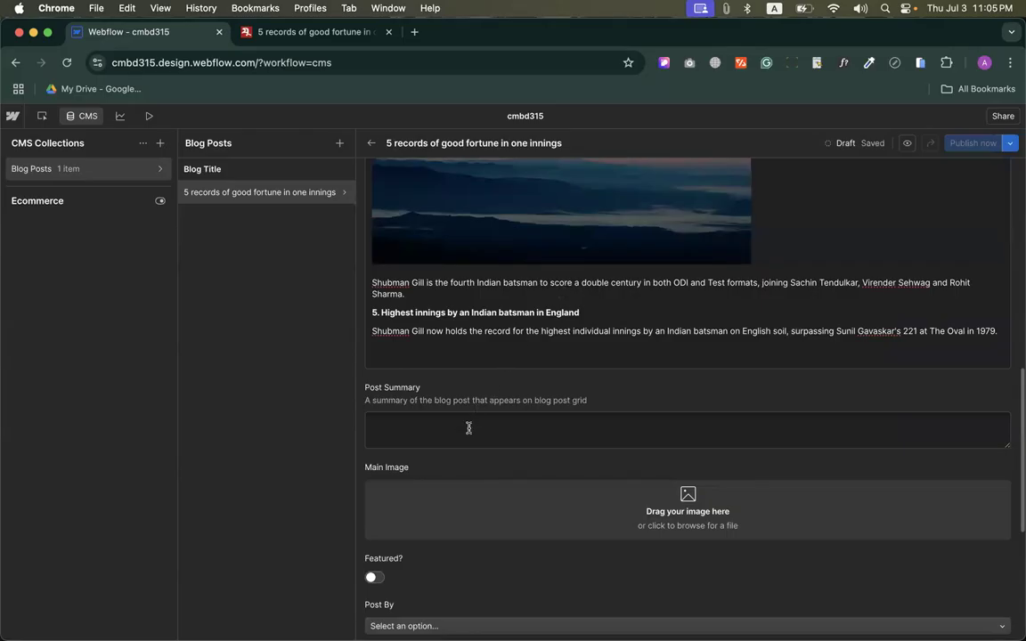
Step: Copy the text from "the fourth Indian batsman" to the end of the paragraph below the image into the Post Summary
click(435, 282)
drag(435, 282, 406, 294)
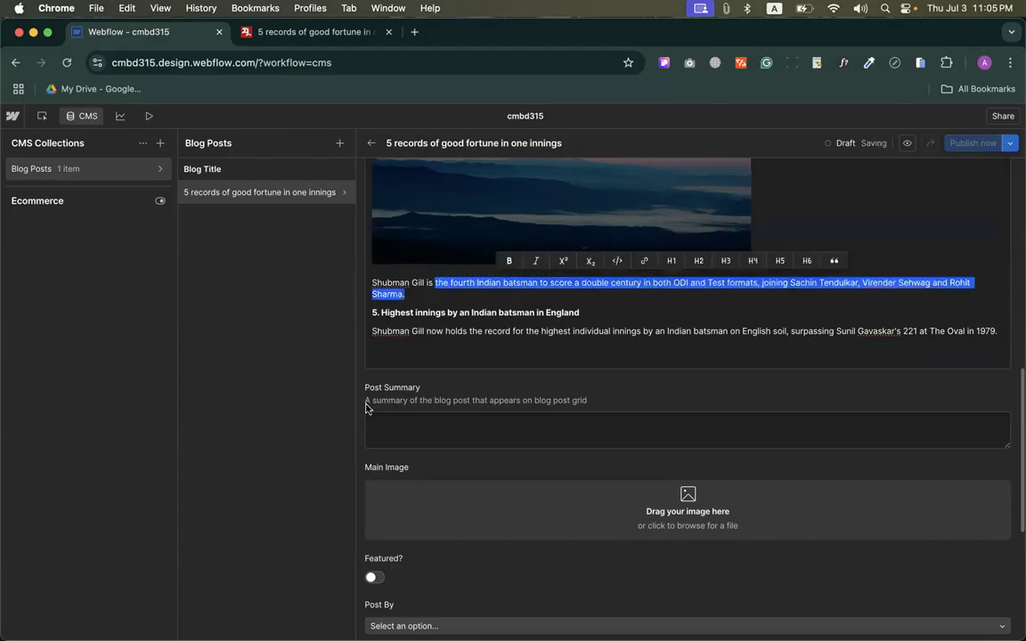
click(383, 427)
text(the fourth Indian batsman to score a double century in both ODI and Test formats, joining Sachin Tendulkar, Virender Sehwag and Rohit Sharma.)
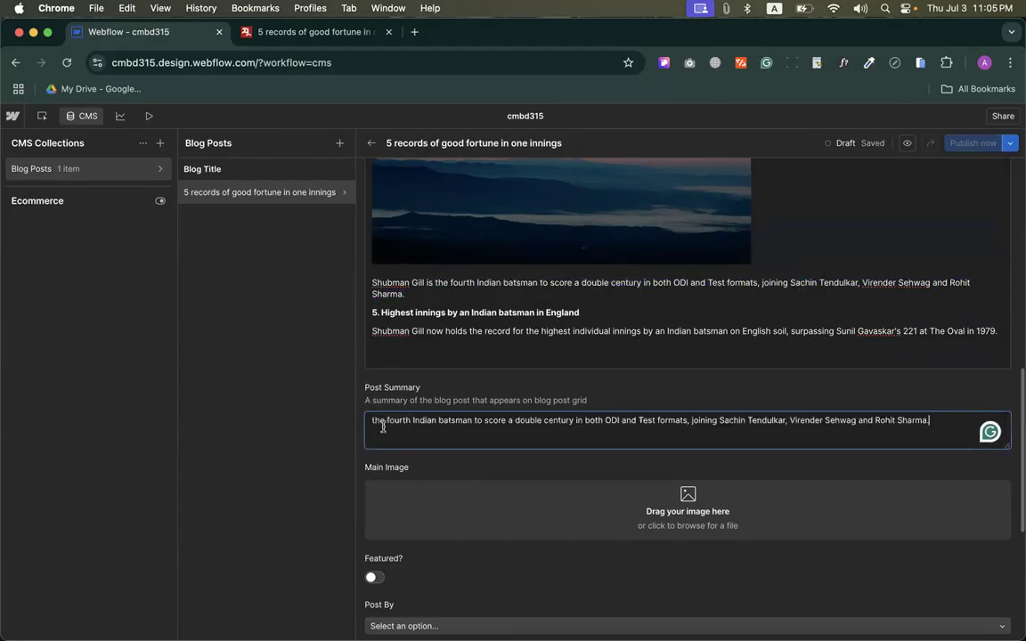
Step: Upload asset 45.jpeg as the post's Main Image
scroll(484, 470, down, 3)
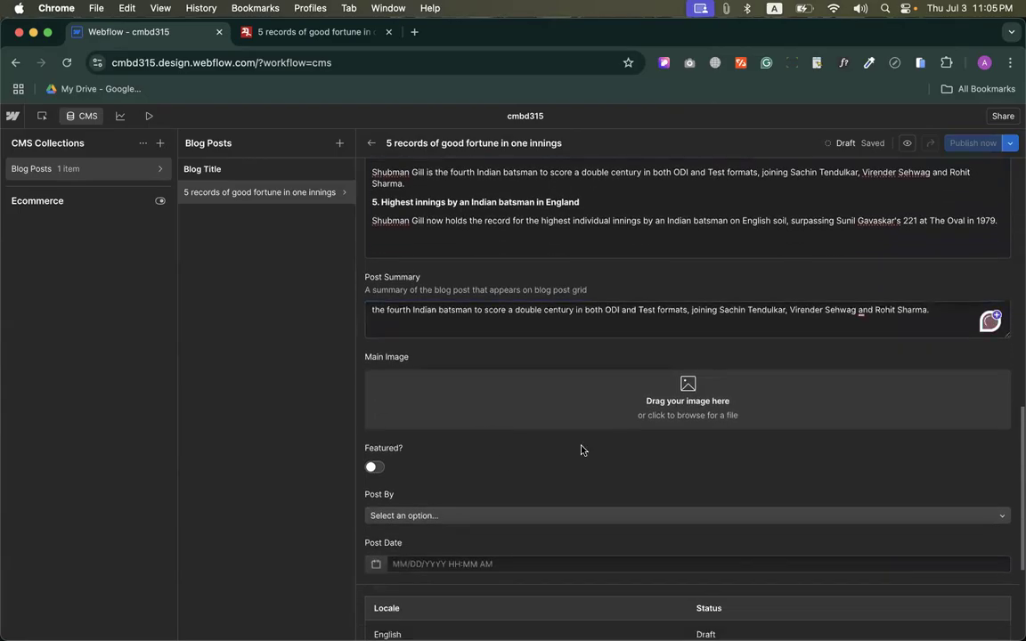
click(681, 400)
double_click(729, 361)
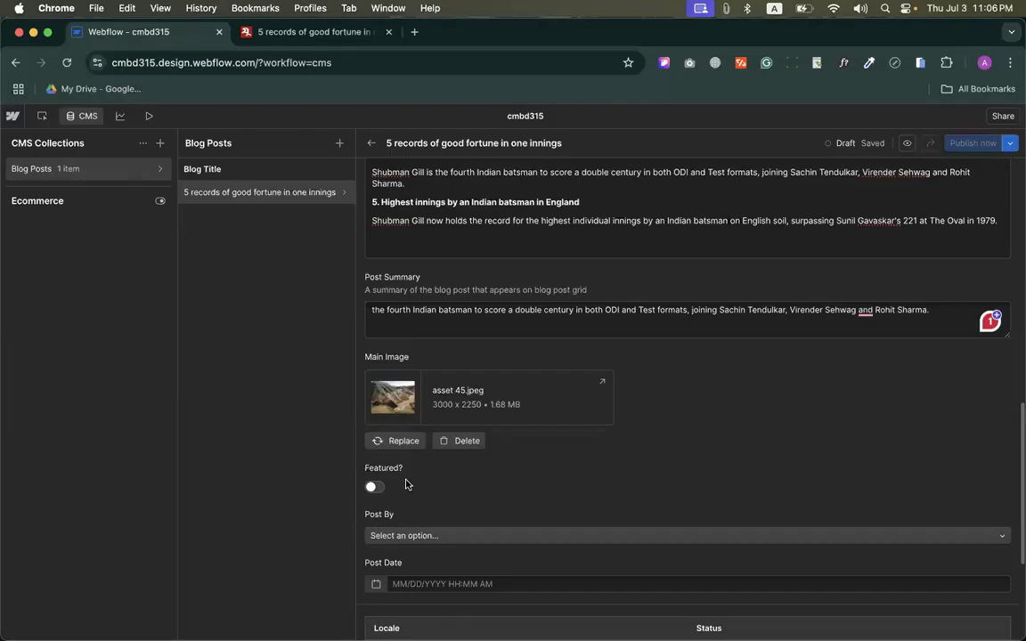
Step: Set the post's Post By option to K
scroll(408, 486, down, 3)
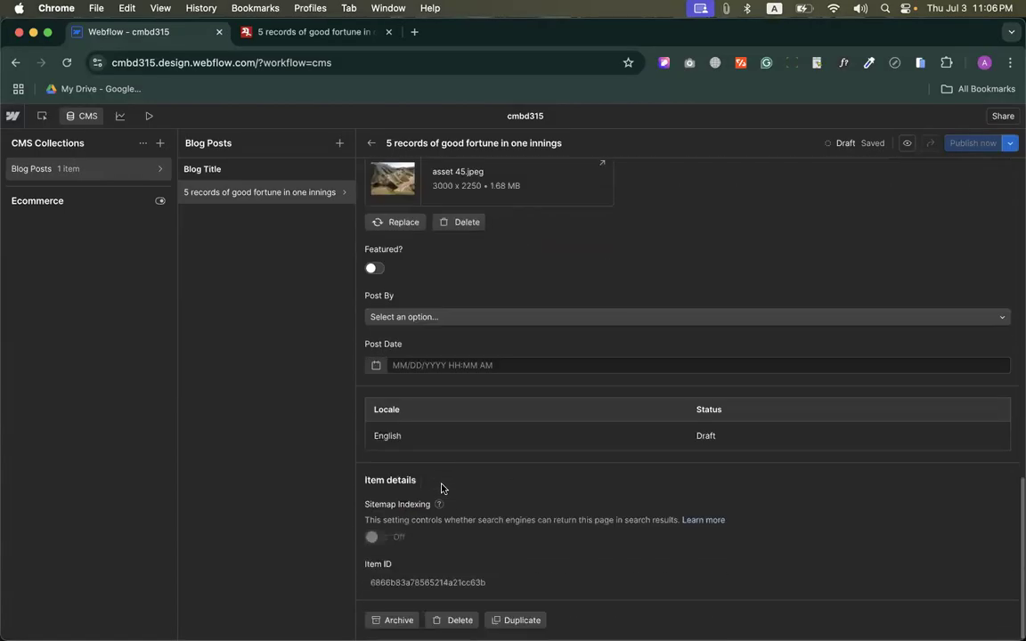
click(407, 317)
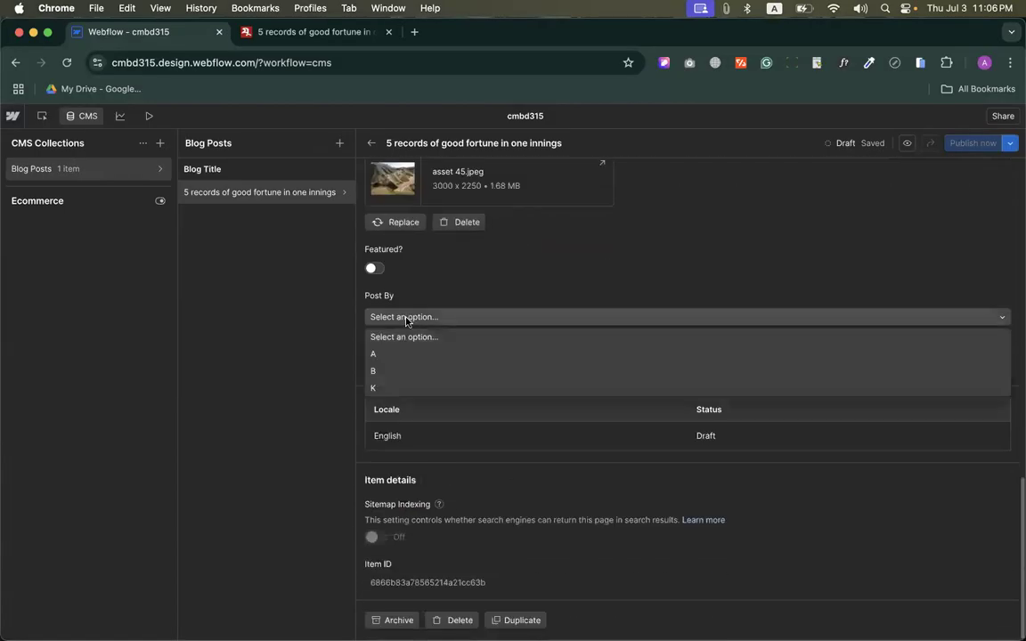
click(403, 392)
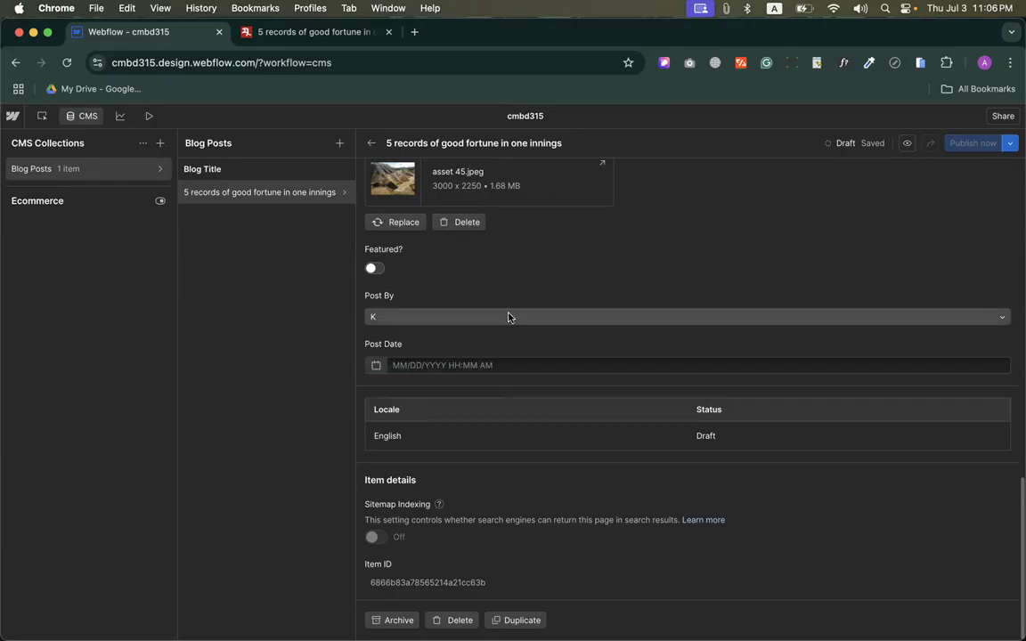
Step: Set the Post Date to 07/03/2025 11:06 PM using the calendar and close the date picker
click(455, 365)
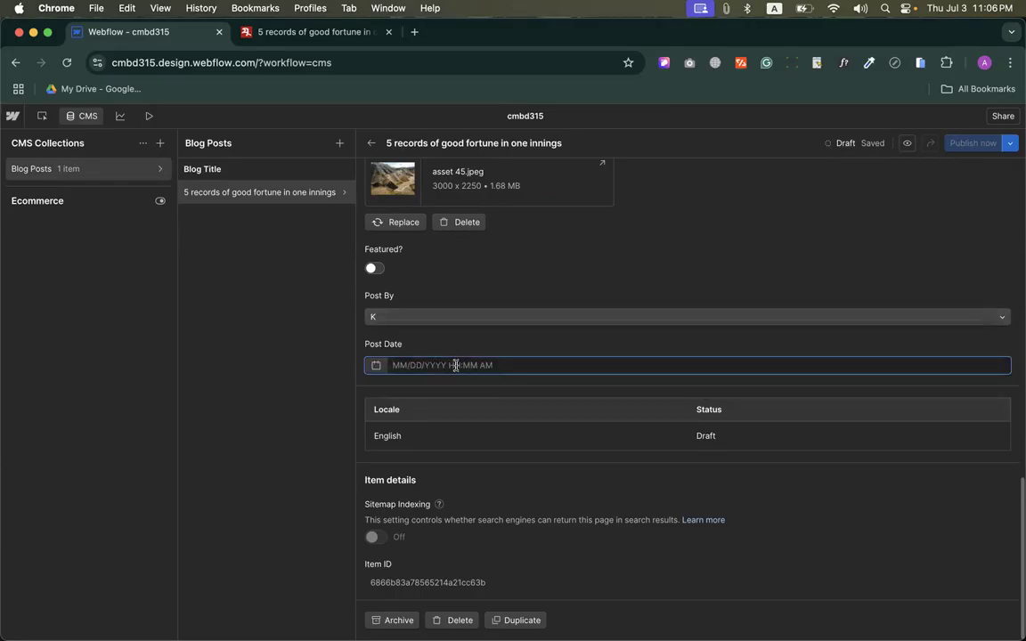
click(376, 366)
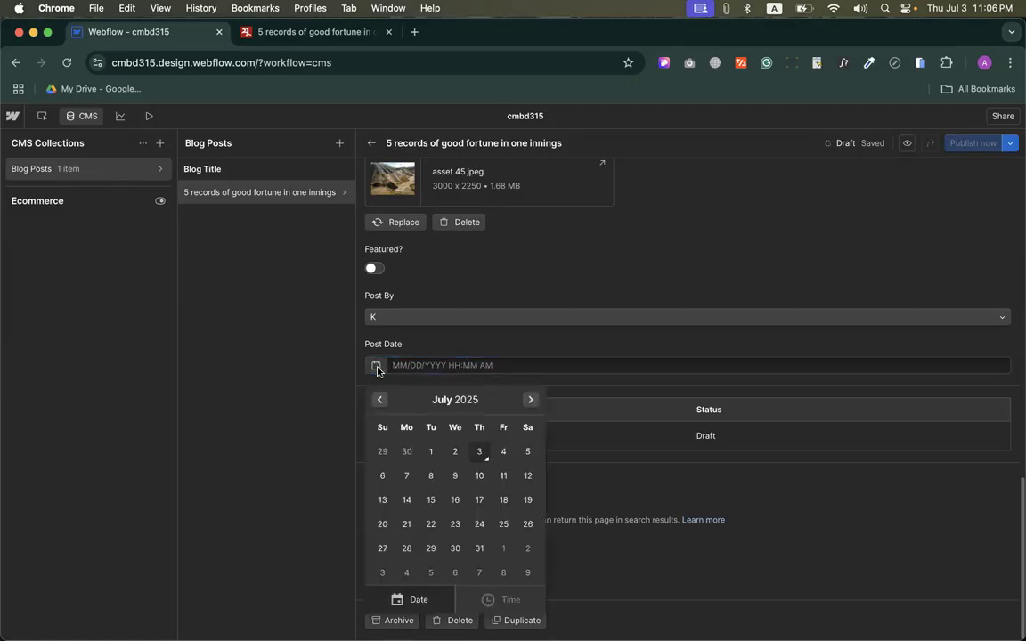
click(481, 453)
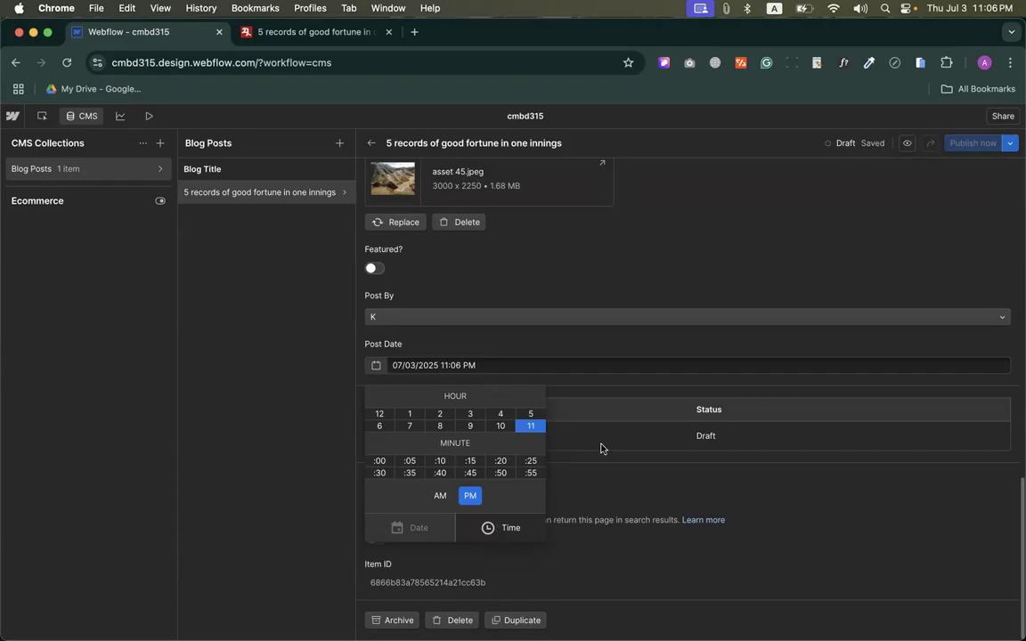
click(472, 365)
drag(445, 361, 541, 361)
click(524, 388)
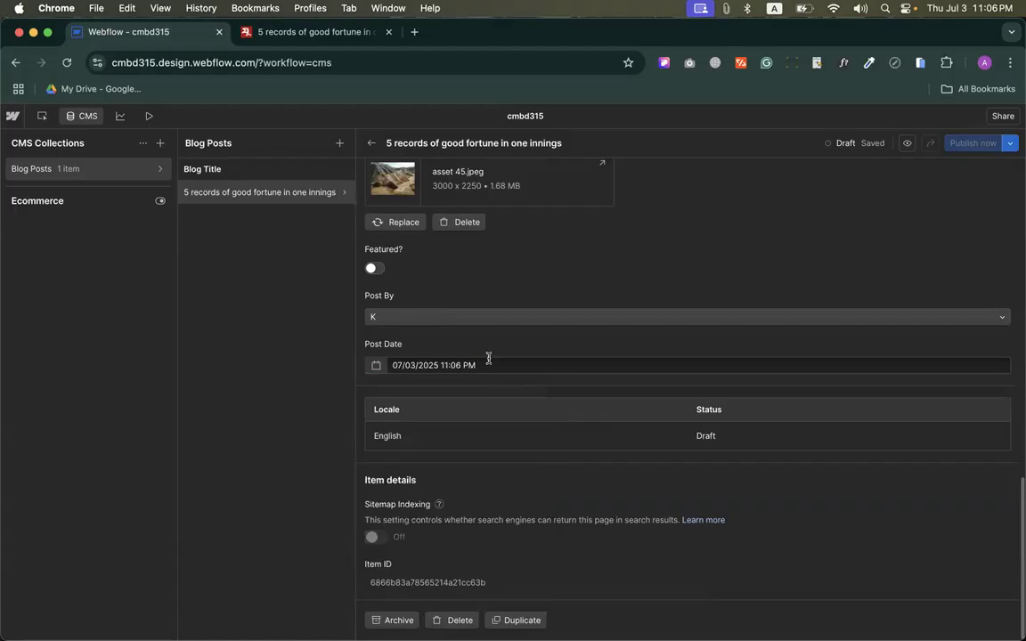
Step: Review the filled-in blog post fields and queue the post for the next site publish
scroll(642, 558, up, 20)
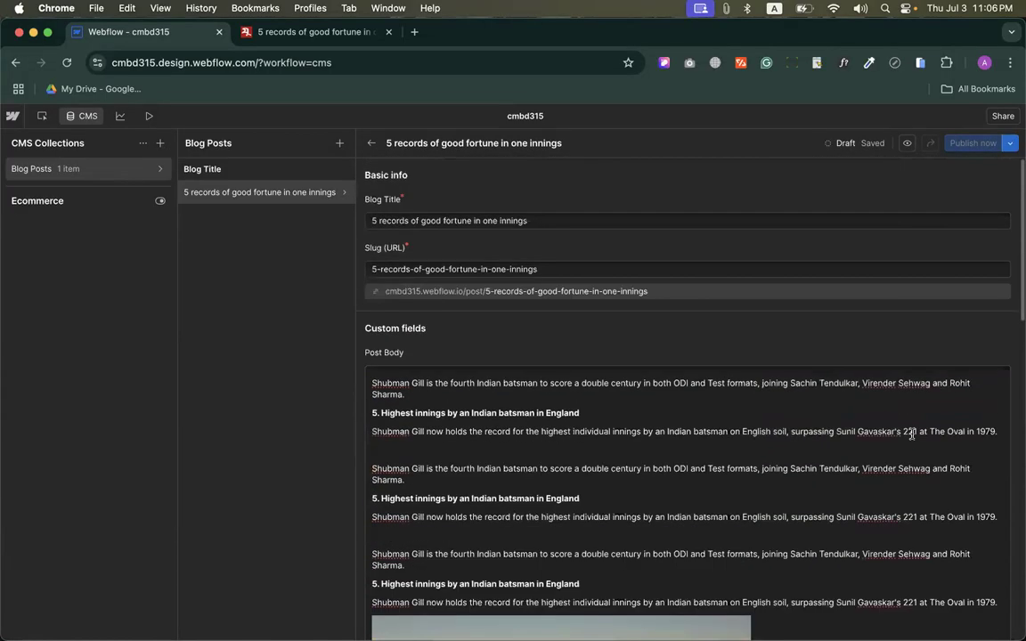
scroll(923, 360, down, 10)
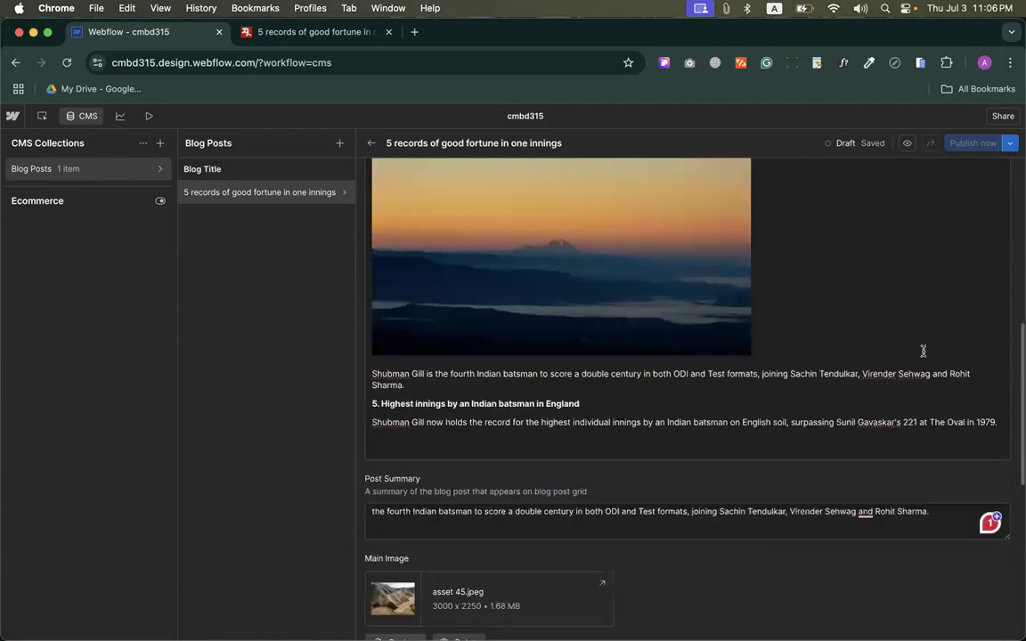
scroll(923, 351, down, 10)
click(1011, 143)
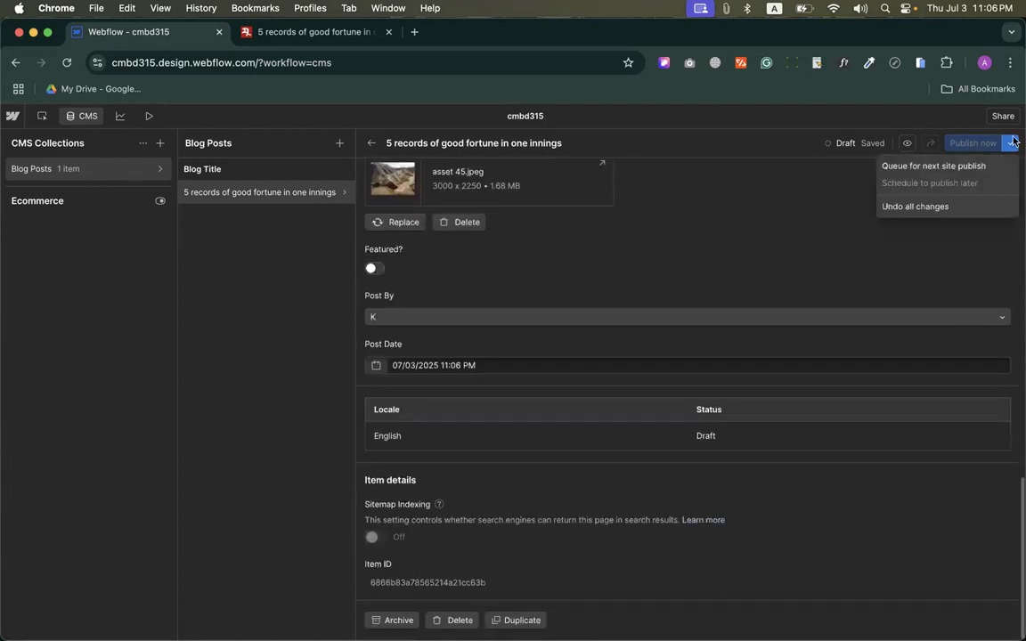
click(910, 170)
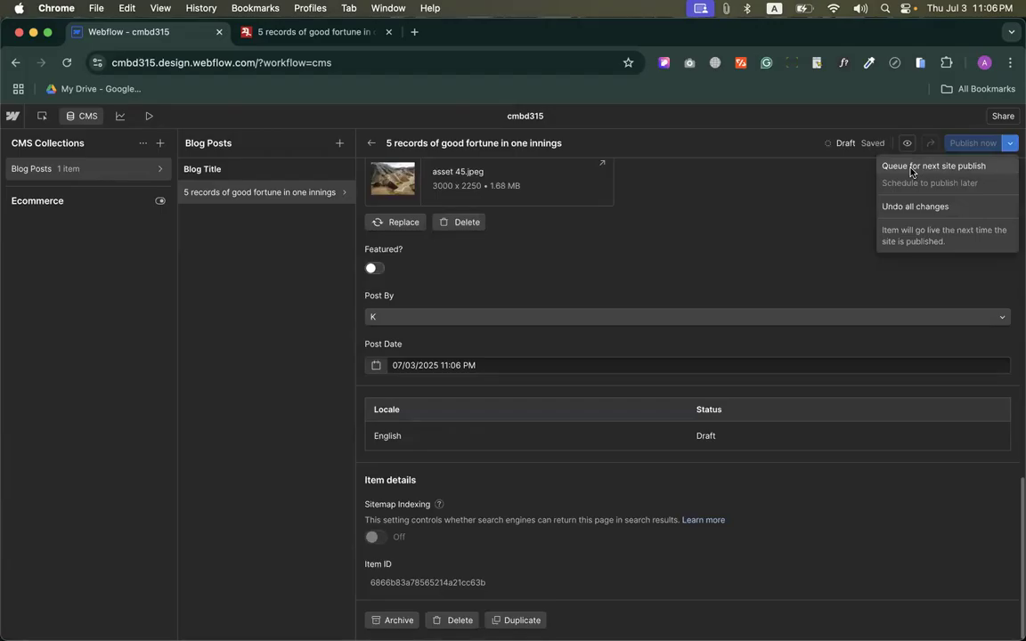
click(912, 169)
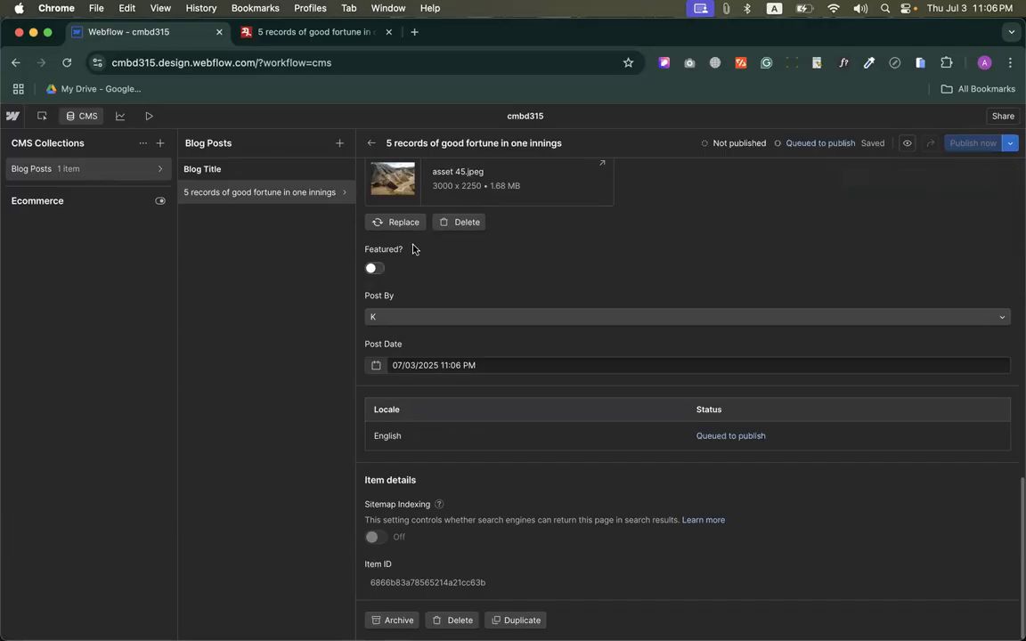
click(249, 192)
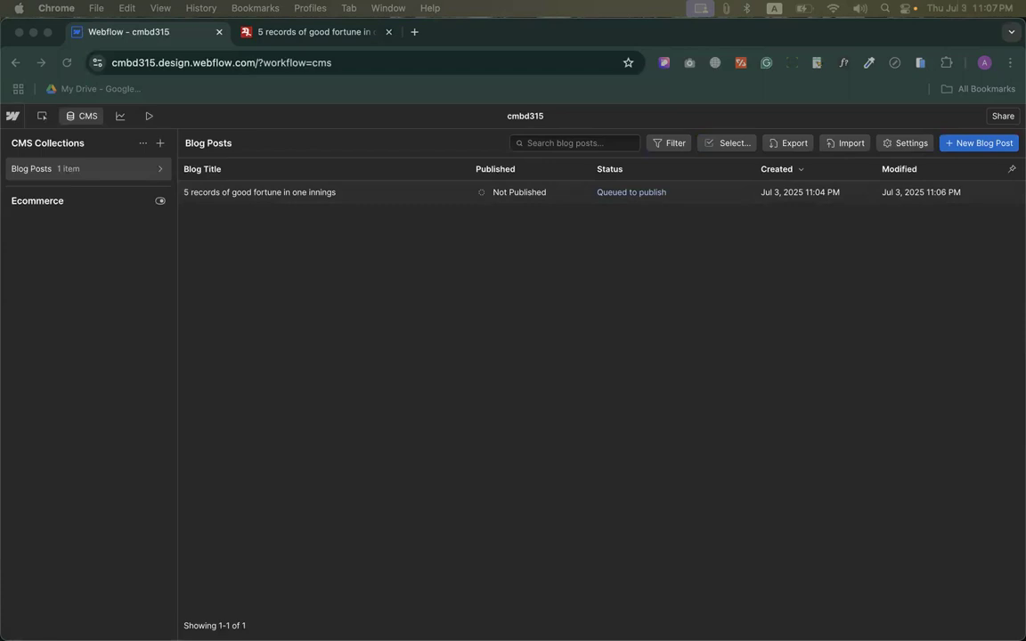
click(86, 125)
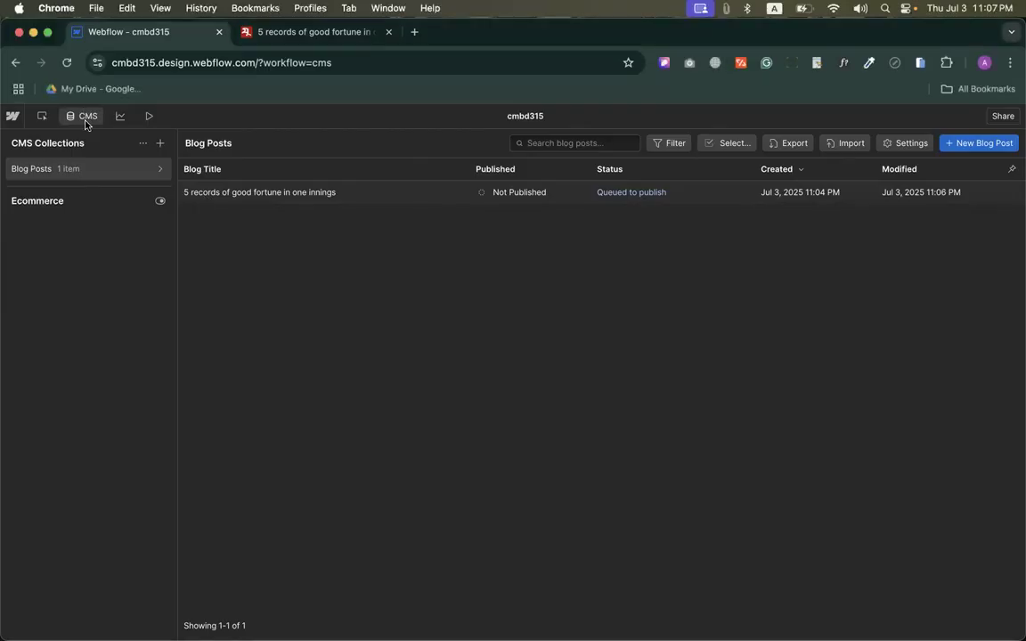
click(85, 122)
click(625, 412)
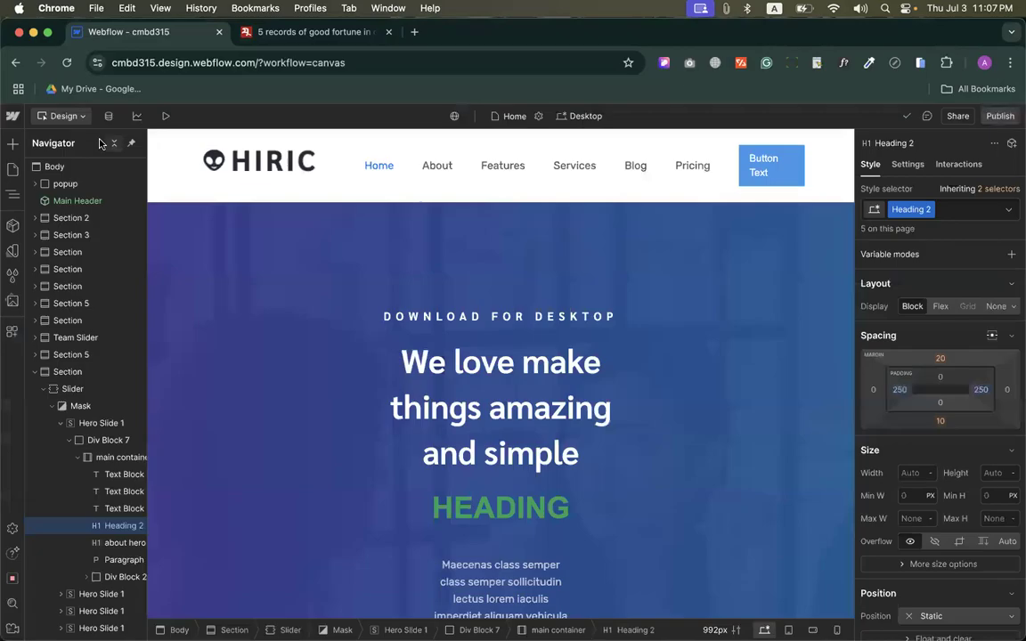
click(108, 116)
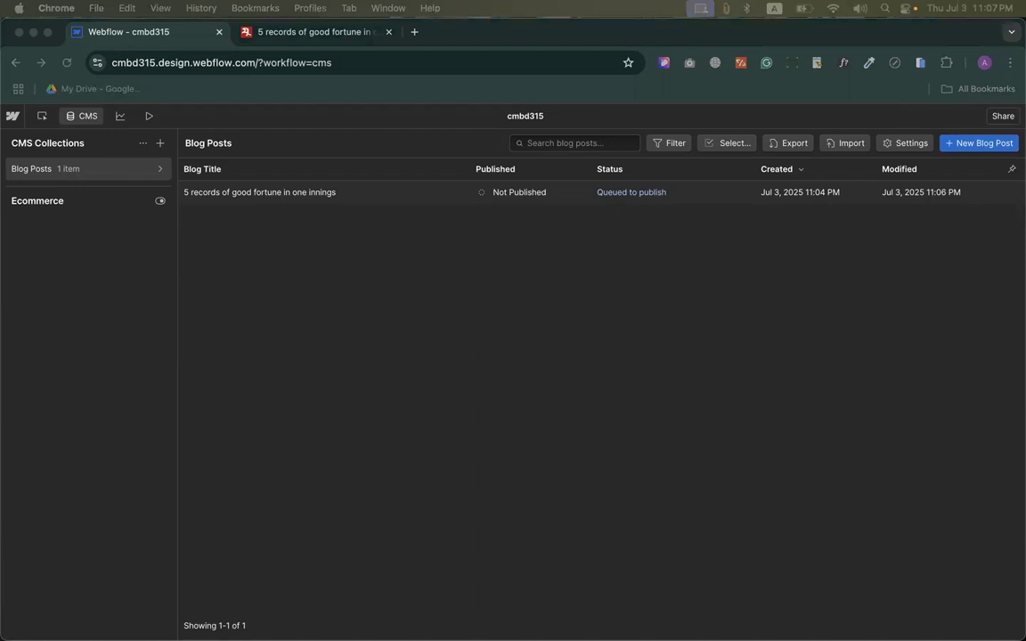
click(90, 116)
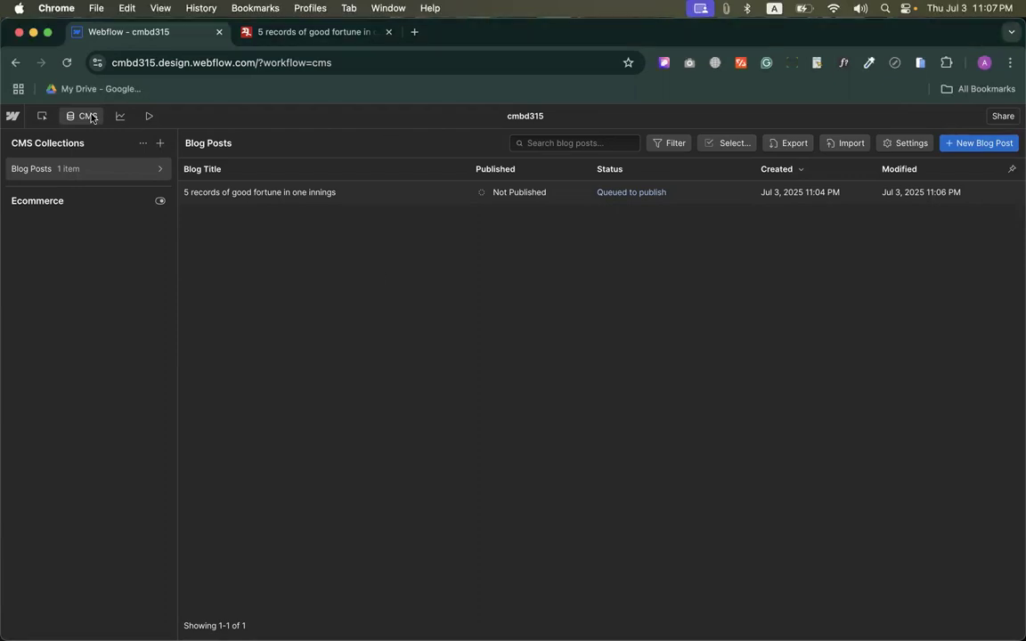
Step: Return to the design canvas and open the Blog Posts Template collection page
click(79, 116)
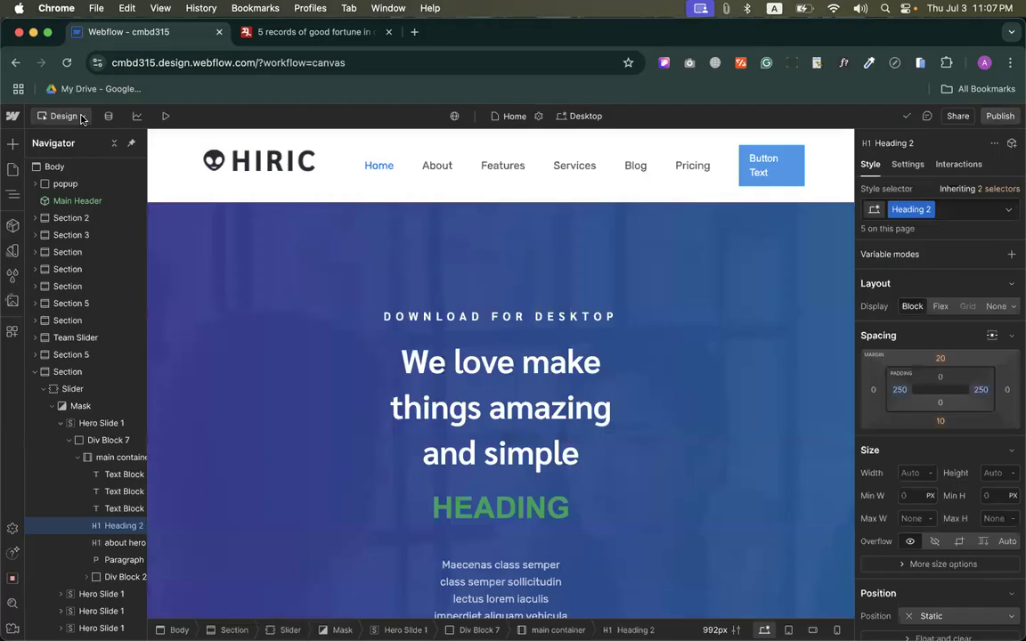
click(11, 173)
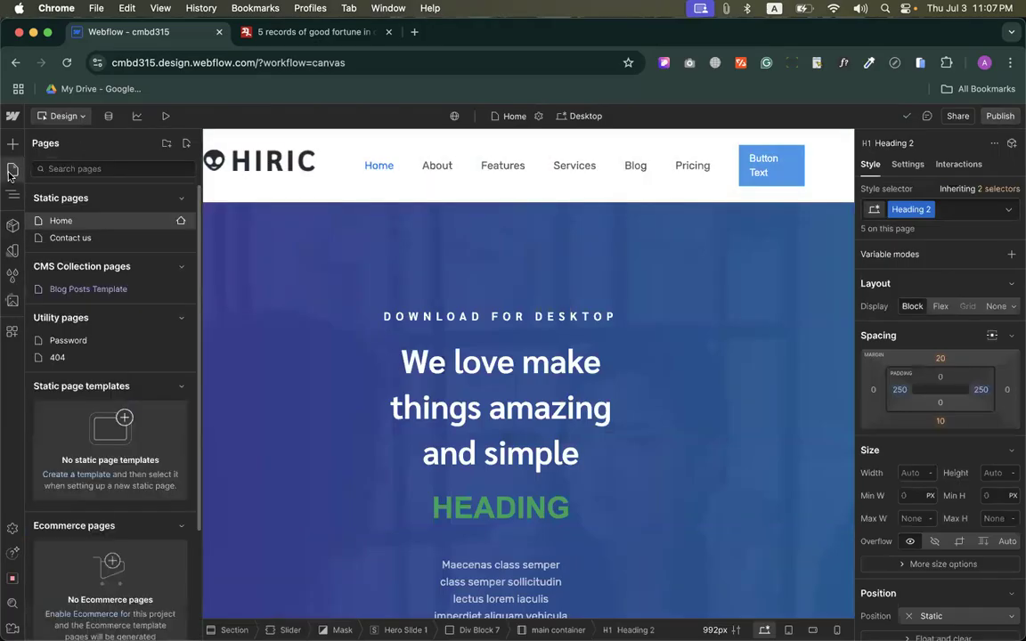
click(98, 288)
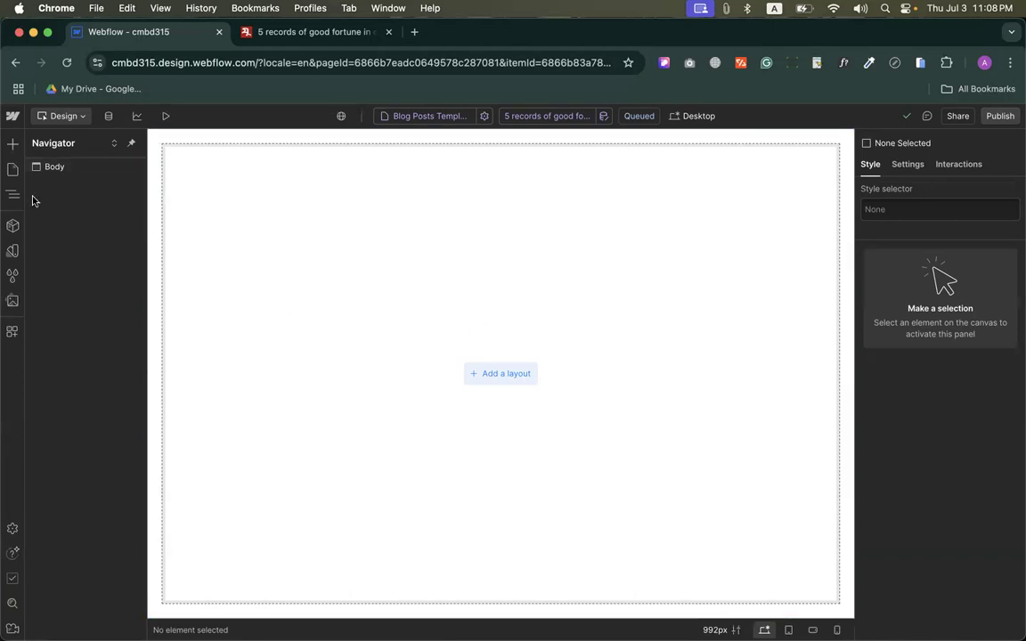
Step: Place the Main Header component on the empty template page, followed by a Section with a Container inside it
click(13, 226)
drag(101, 225, 253, 239)
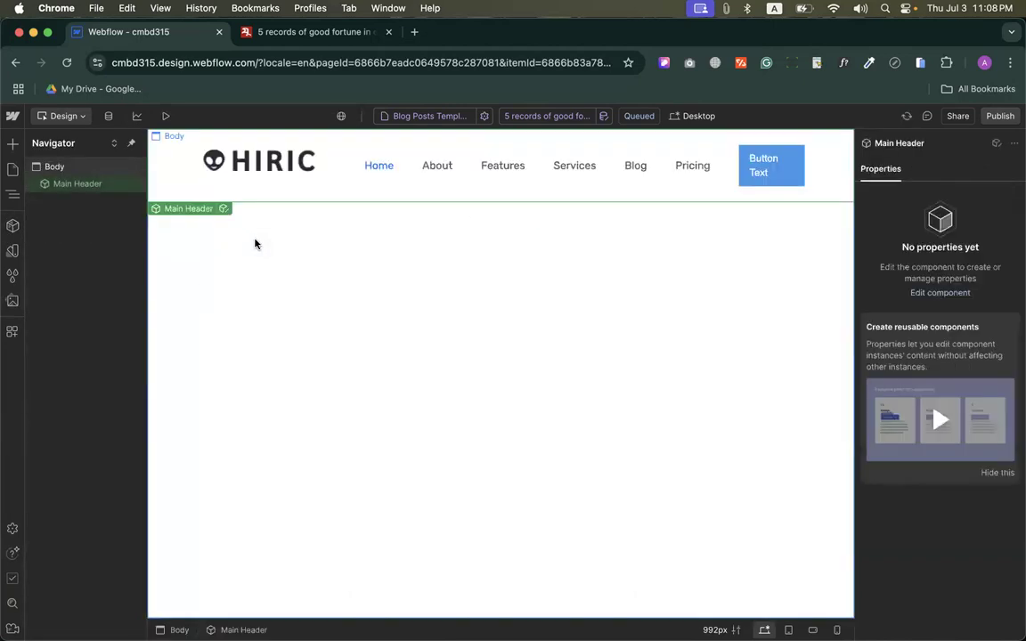
click(11, 145)
drag(39, 270, 338, 294)
click(12, 143)
drag(102, 242, 268, 248)
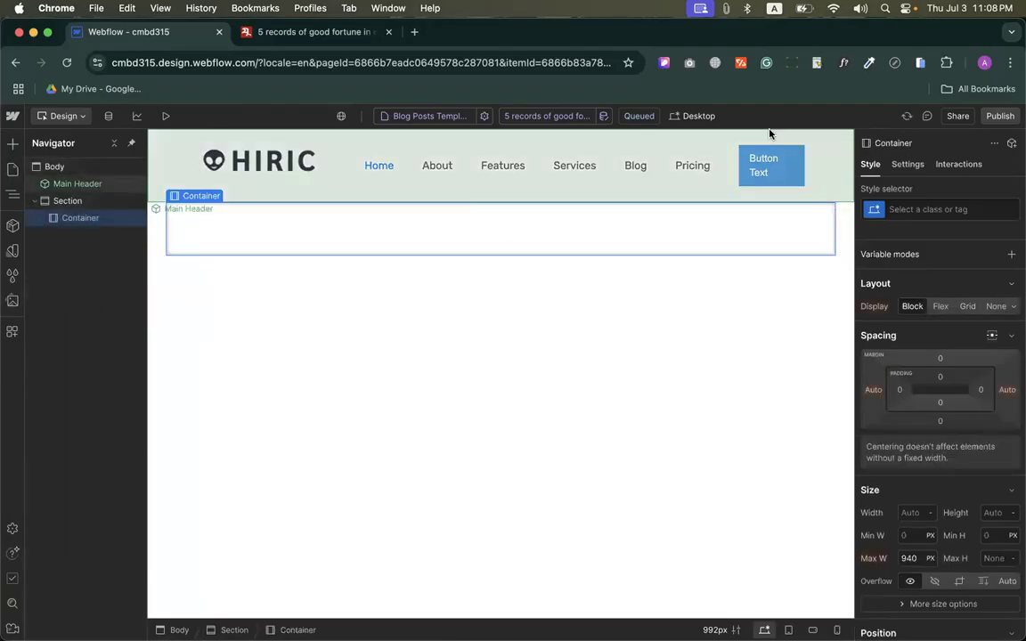
Step: Try a new class named main on the container and clear it
click(904, 207)
text(main)
key(Return)
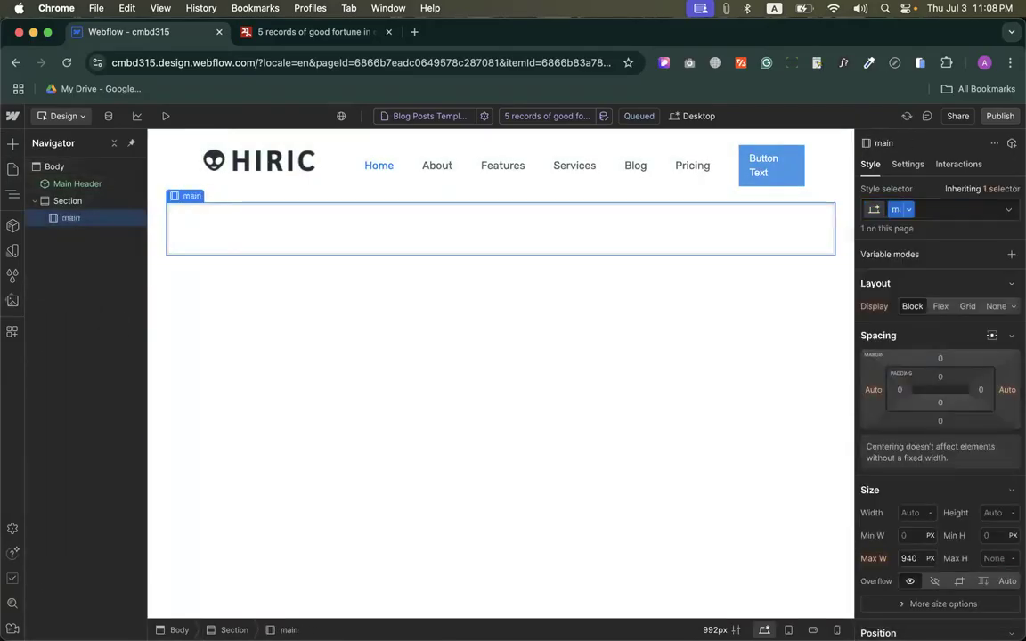
click(921, 217)
key(BackSpace)
Step: Try the existing main container class on the container and clear it
text(main)
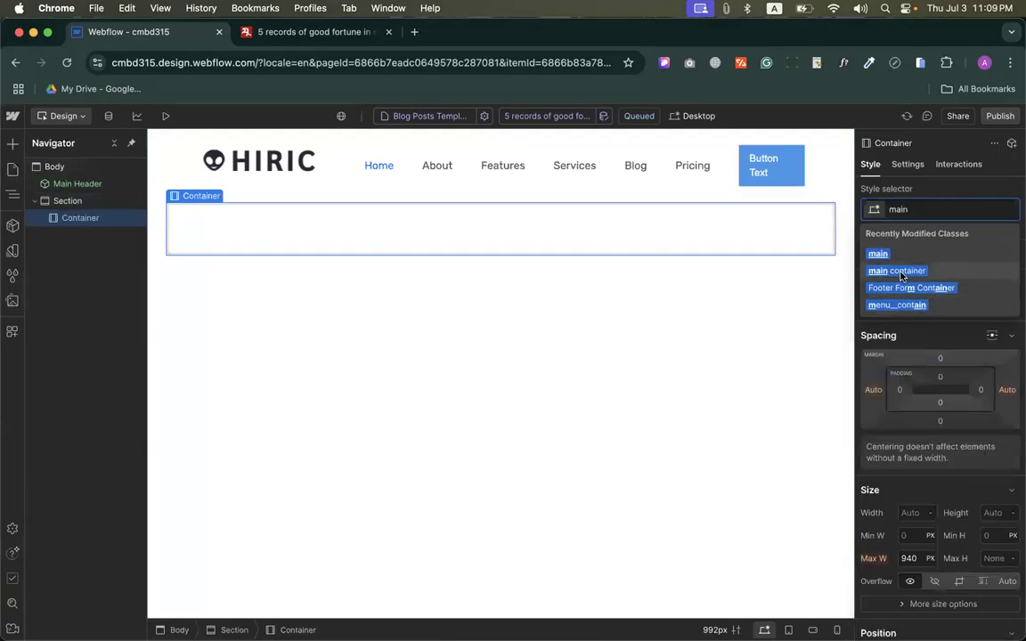
click(898, 271)
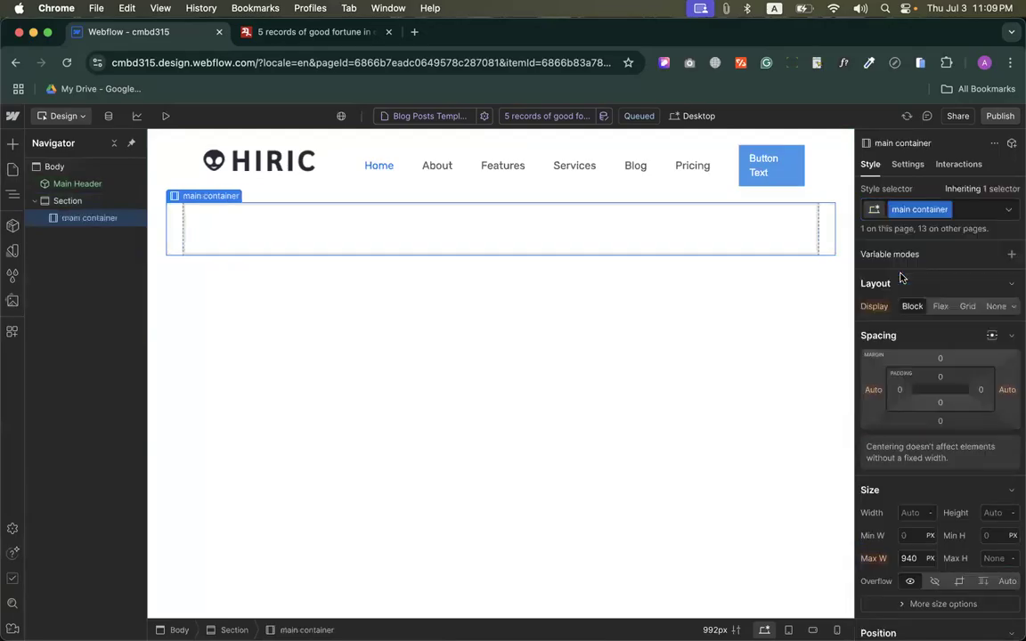
click(959, 211)
click(967, 215)
click(967, 214)
key(BackSpace)
Step: Try the main class on the container once more and remove it
text(main)
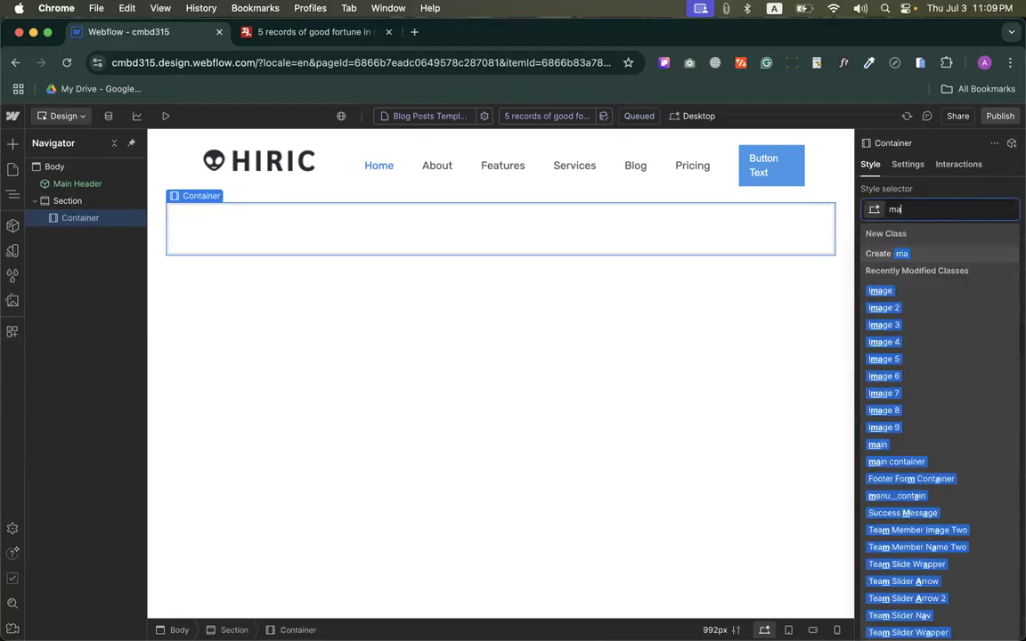
key(Return)
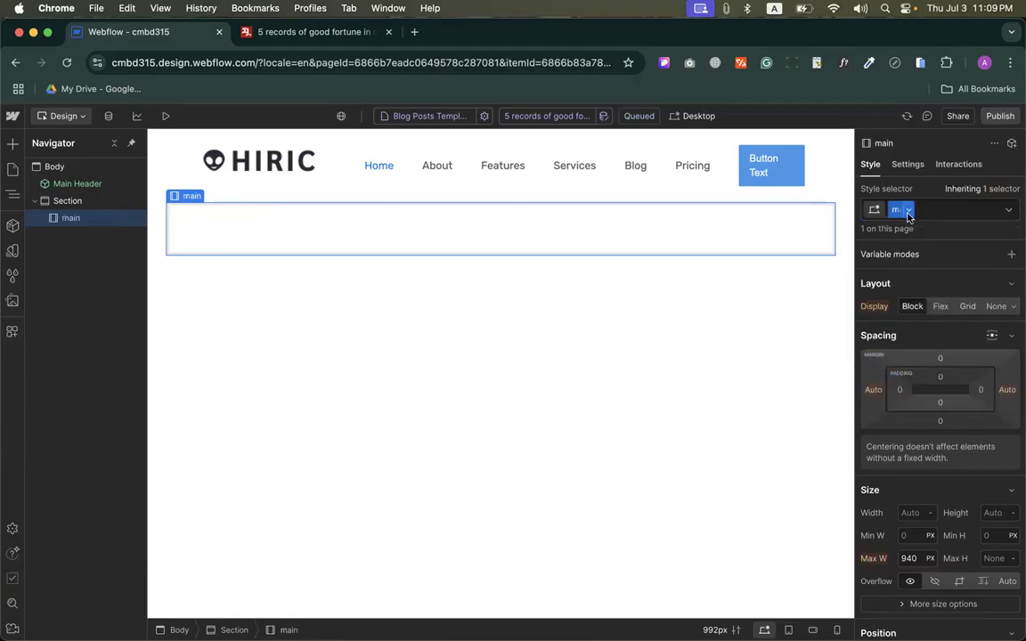
click(908, 211)
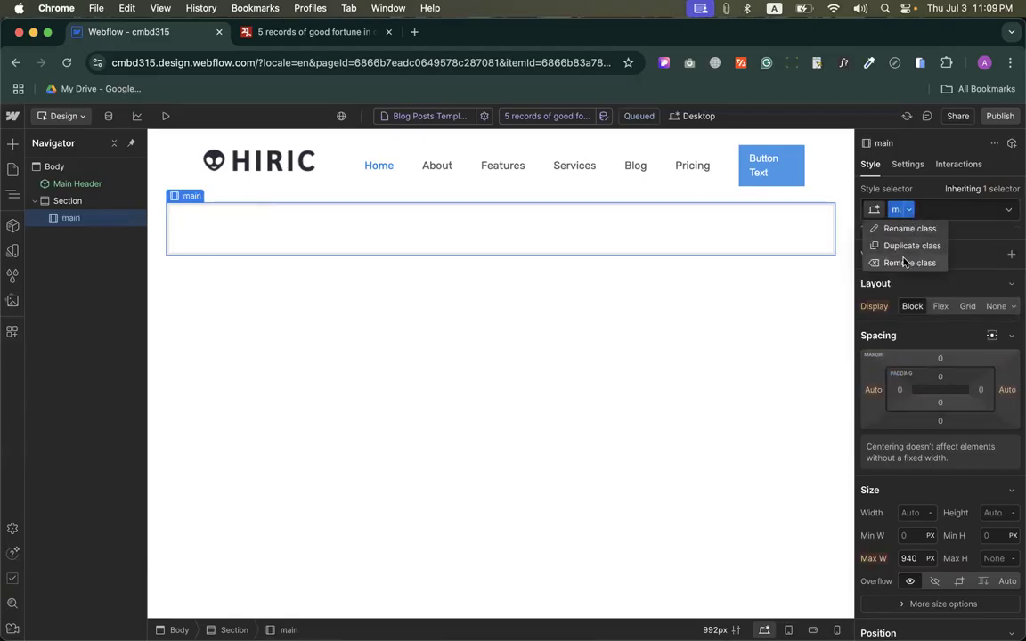
click(909, 262)
Step: Try the existing main class on the container again
click(925, 210)
text(main)
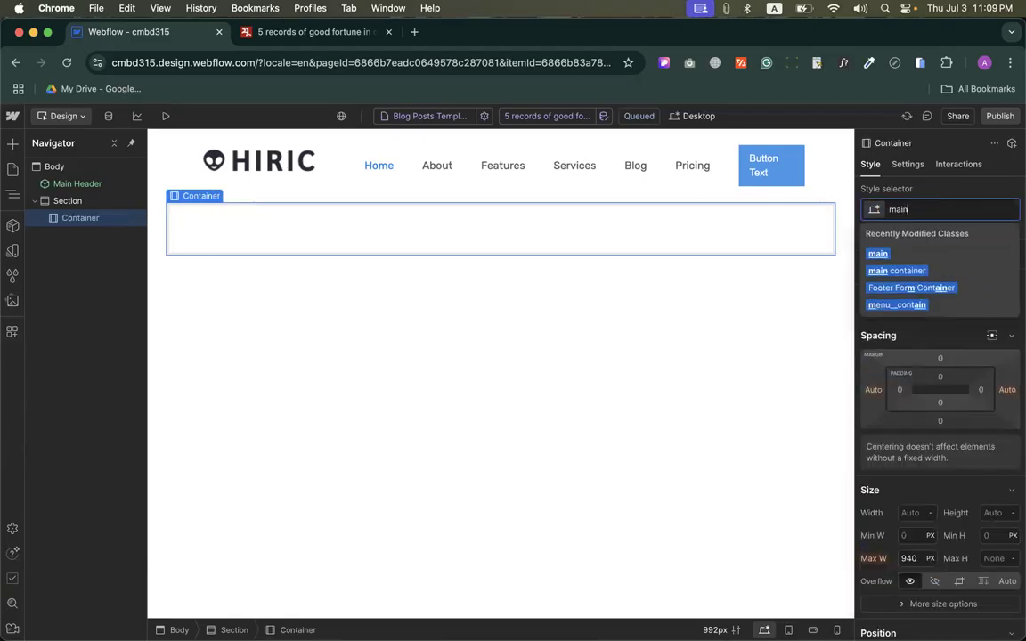
click(879, 255)
click(909, 210)
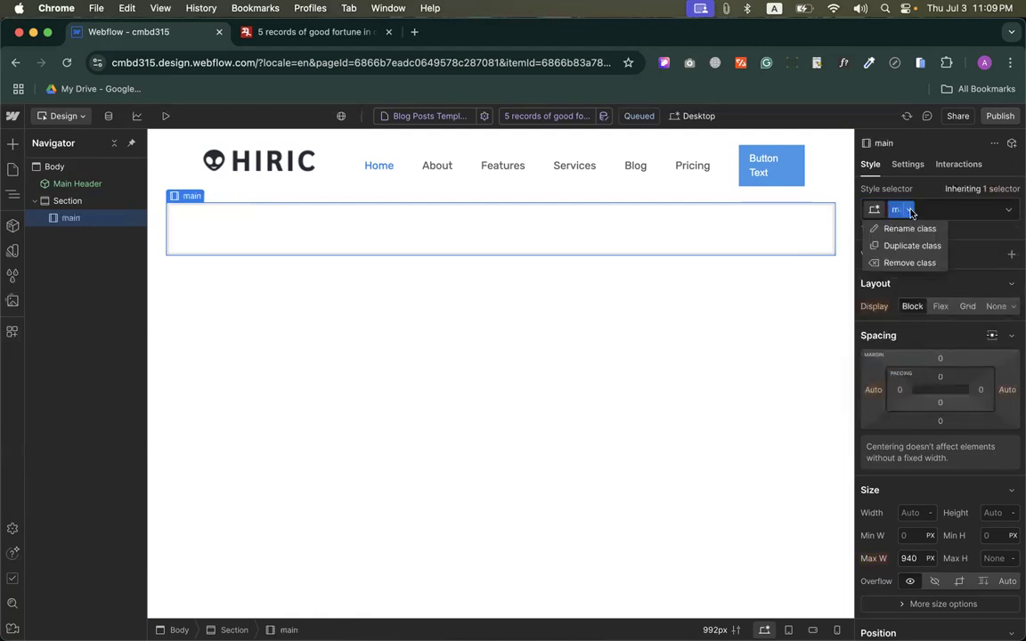
key(Escape)
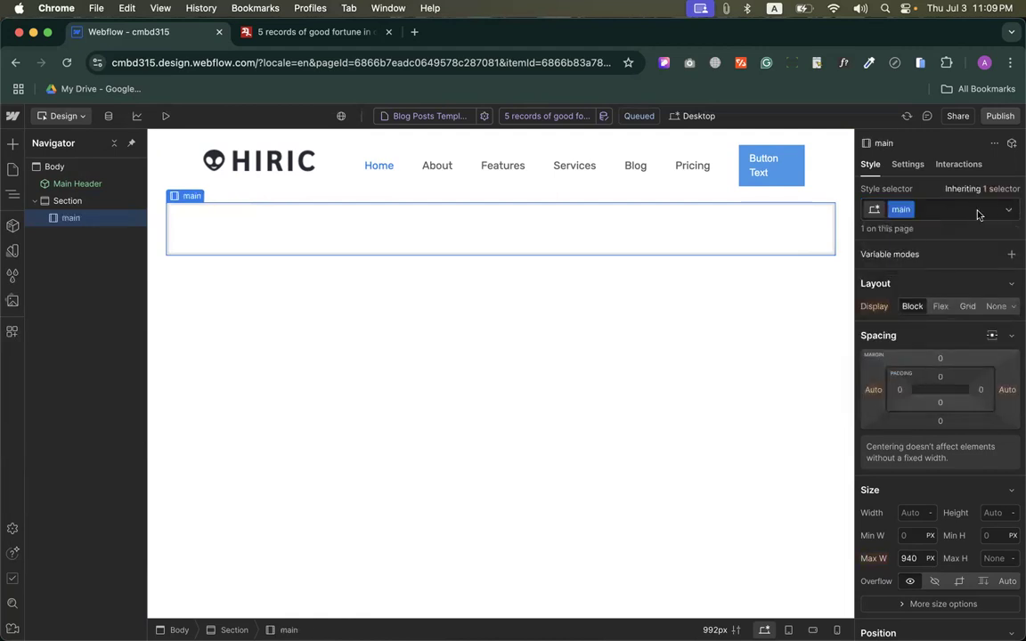
click(910, 213)
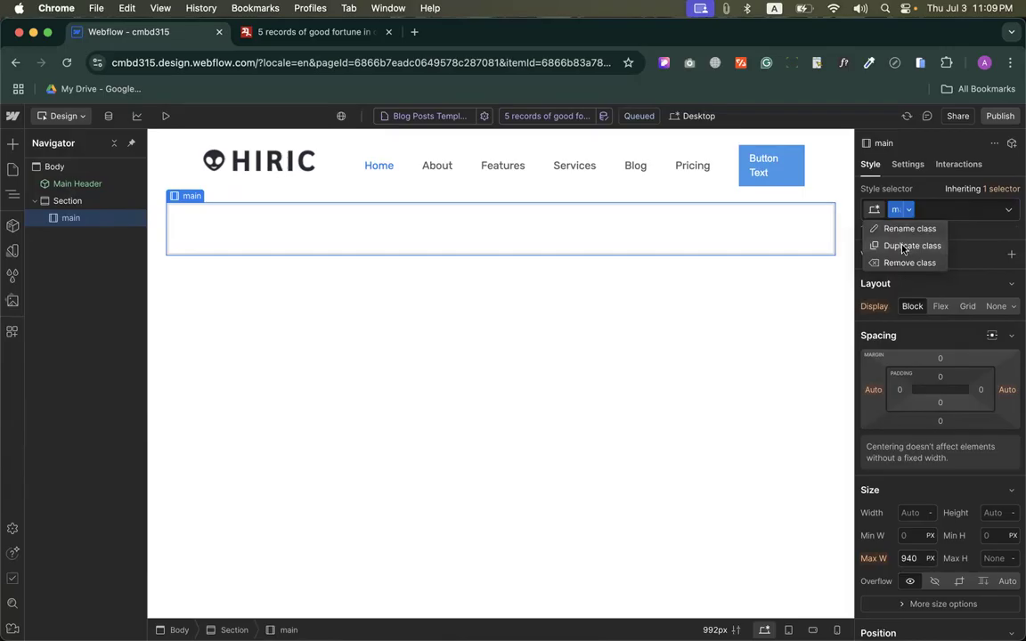
click(938, 211)
click(931, 208)
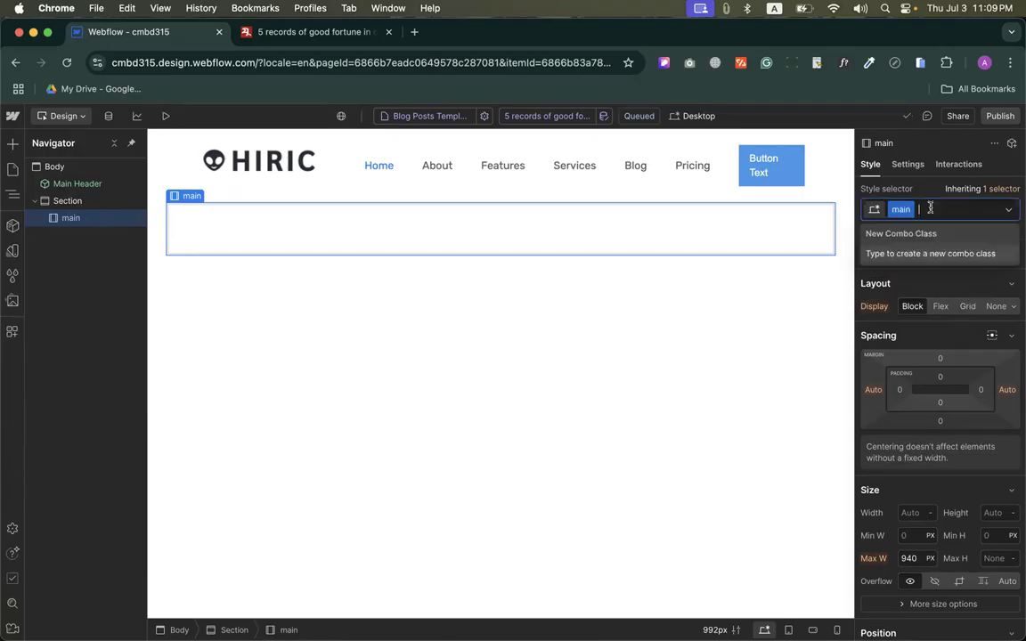
Step: Replace the main class on the container with the existing main container class
key(BackSpace)
text(main)
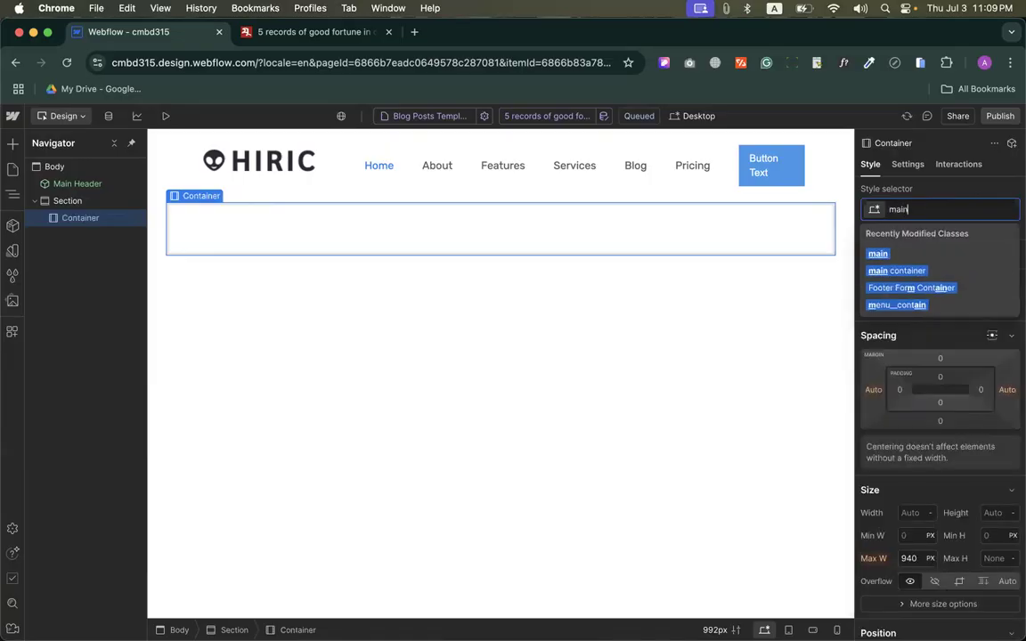
click(901, 272)
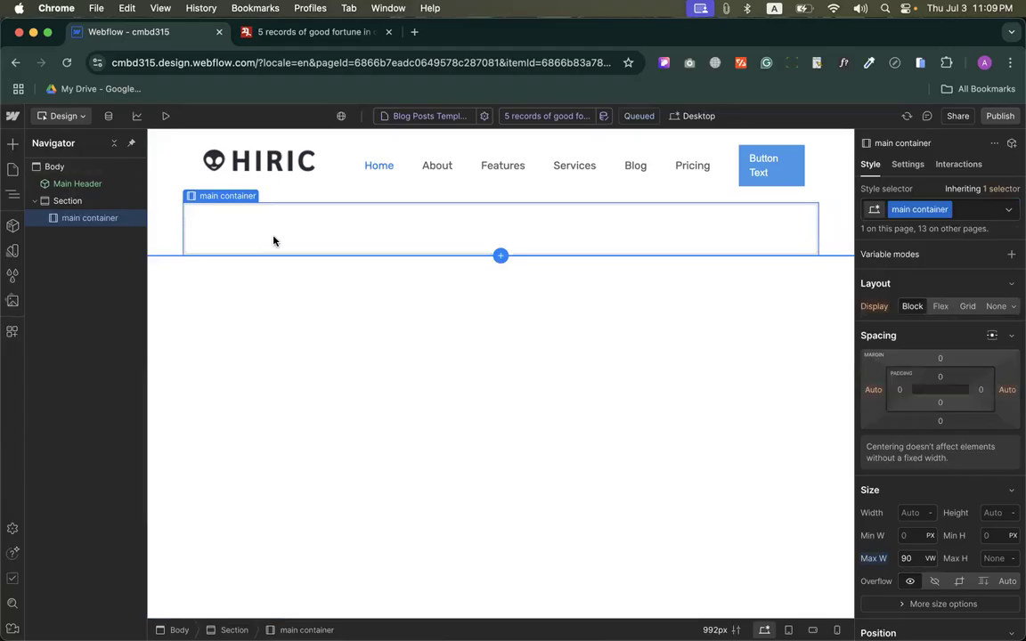
Step: Undo and redo the container's class changes, then restore the main container class on it
key(super+z)
key(super+z)
key(super+shift+z)
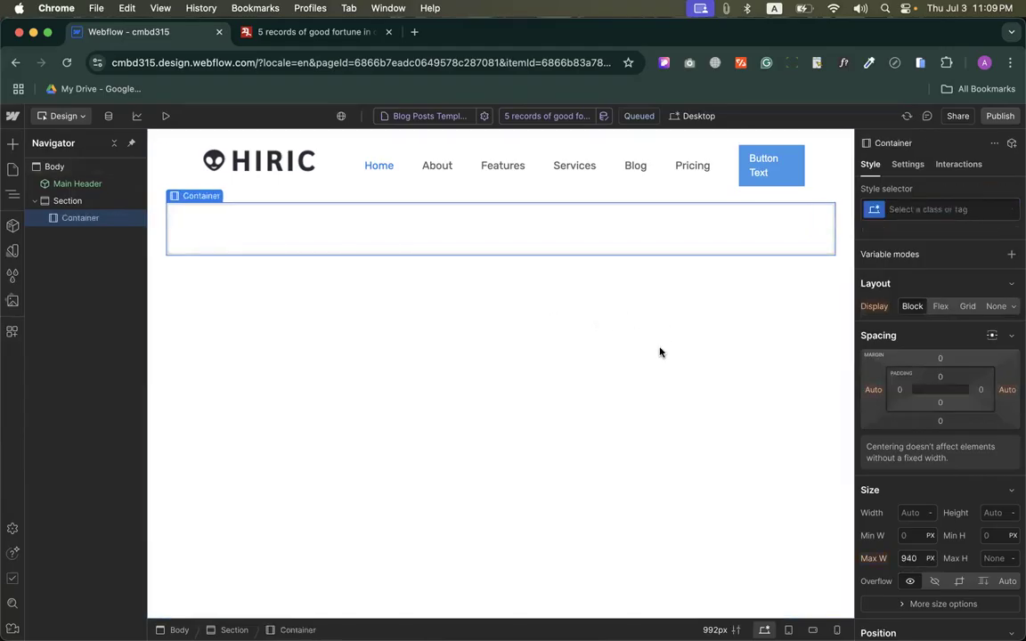
key(super+shift+z)
key(super+z)
key(super+shift+z)
key(super+z)
key(super+shift+z)
key(super+z)
click(891, 210)
text(main)
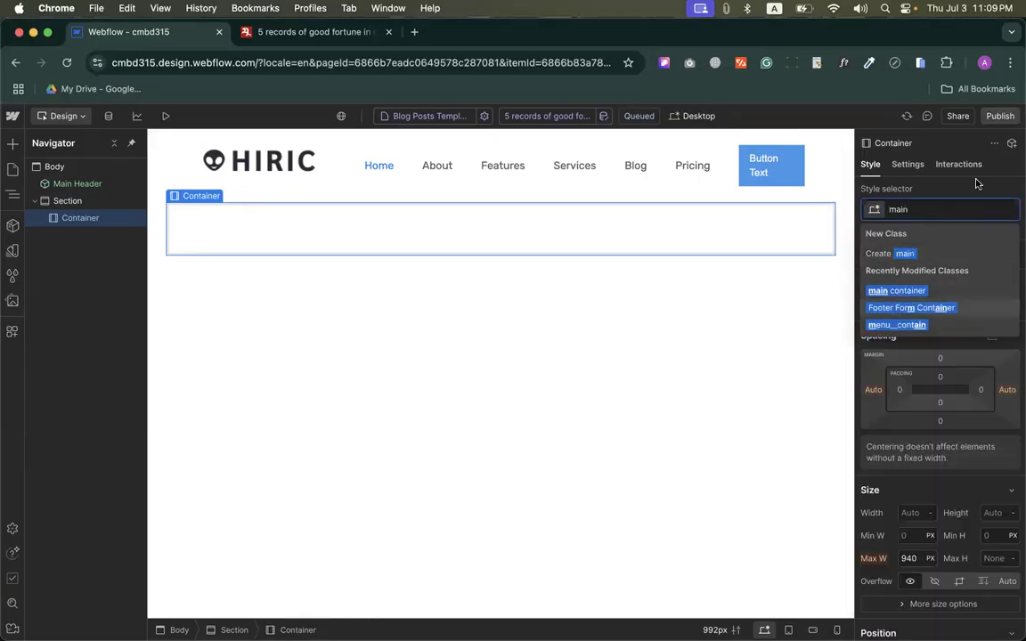
key(BackSpace)
key(BackSpace)
key(BackSpace)
key(BackSpace)
key(super+shift+z)
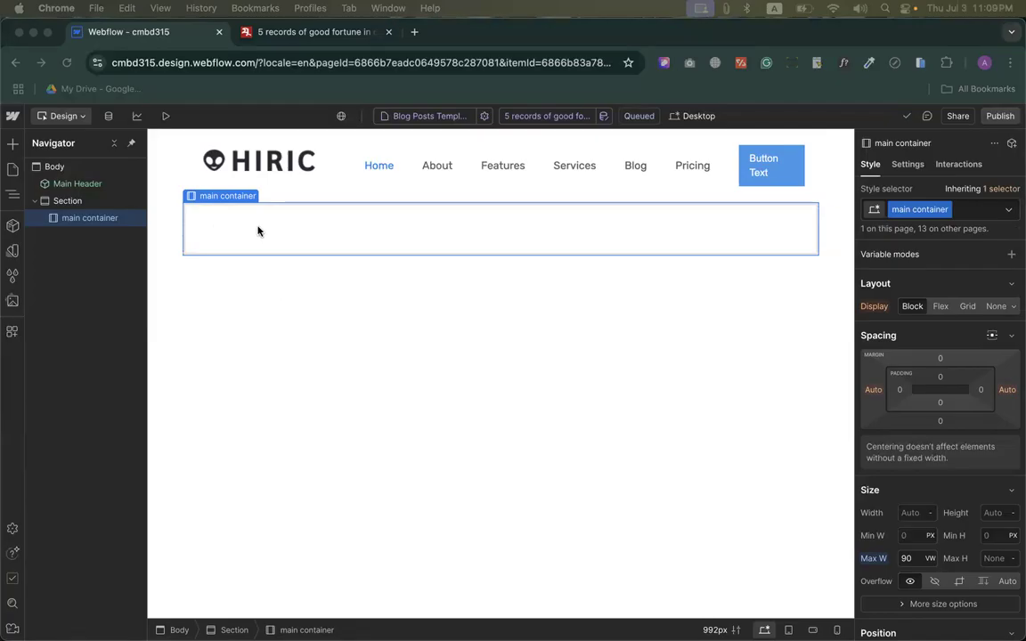
Step: Add an H1 heading inside the main container and connect its text to the Blog Title field
click(12, 144)
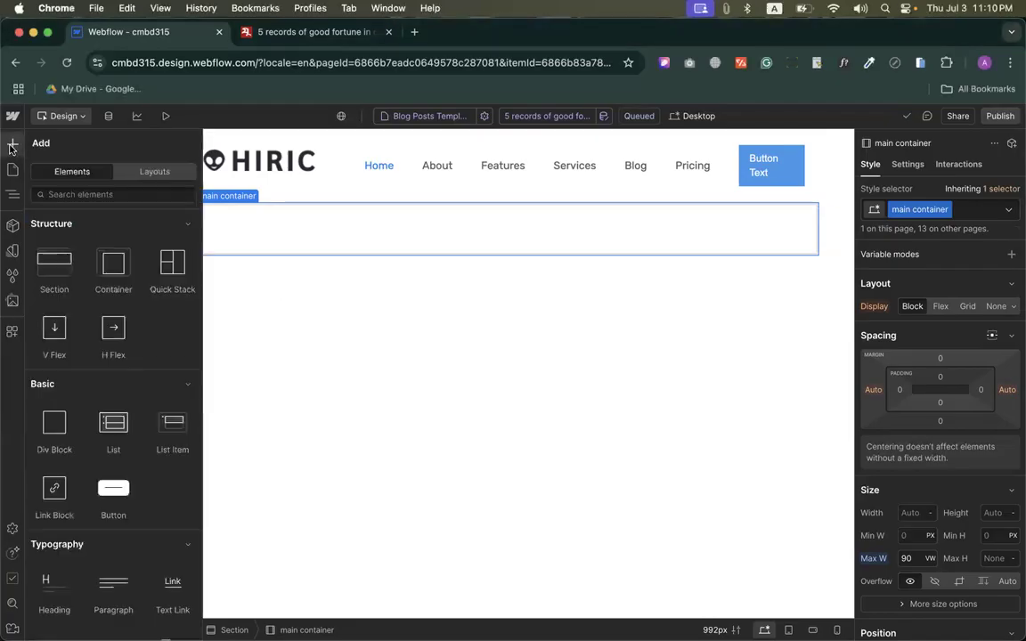
scroll(41, 472, down, 2)
drag(42, 513, 303, 215)
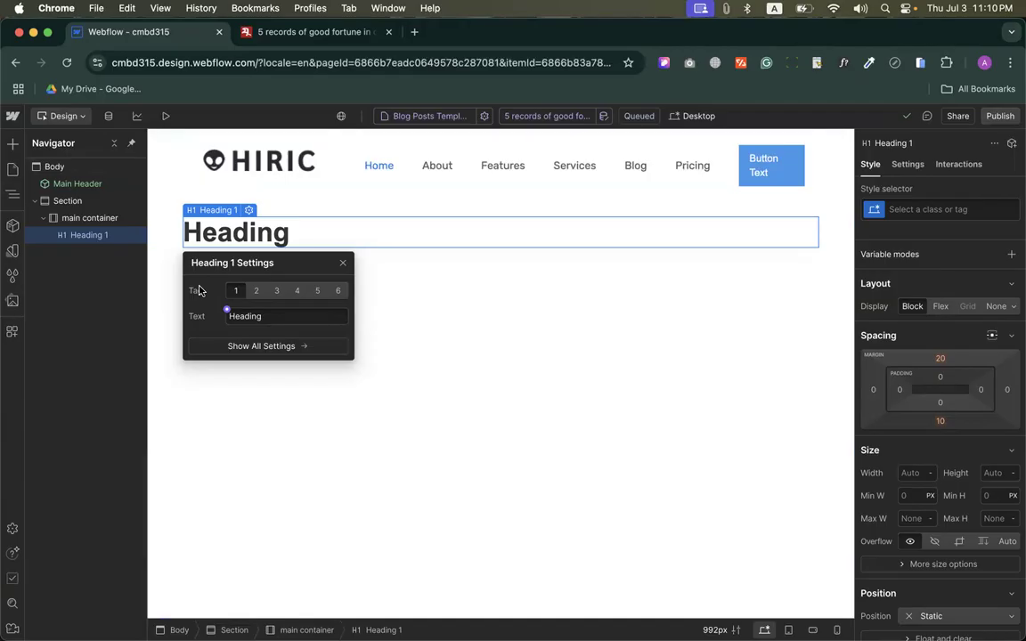
click(227, 311)
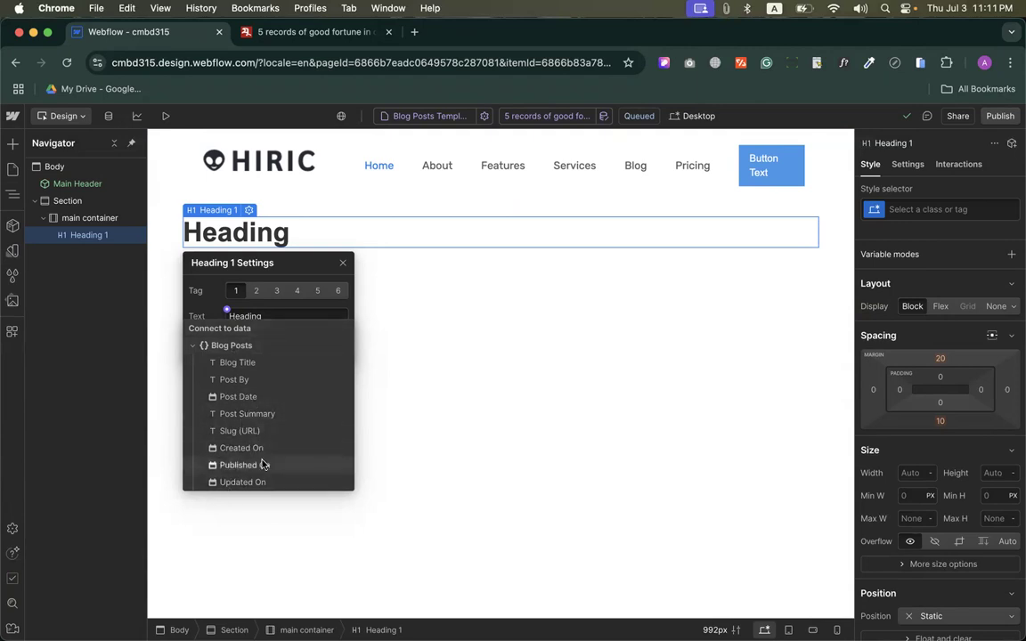
click(225, 363)
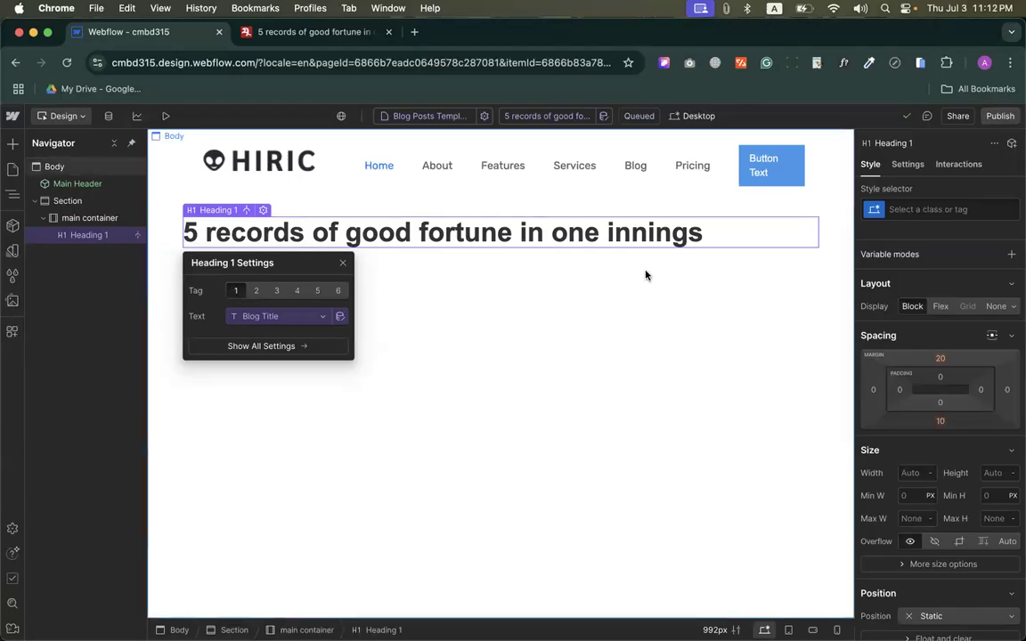
Step: Give the heading a new class named blog single post title and set its font size to 42 px
click(918, 210)
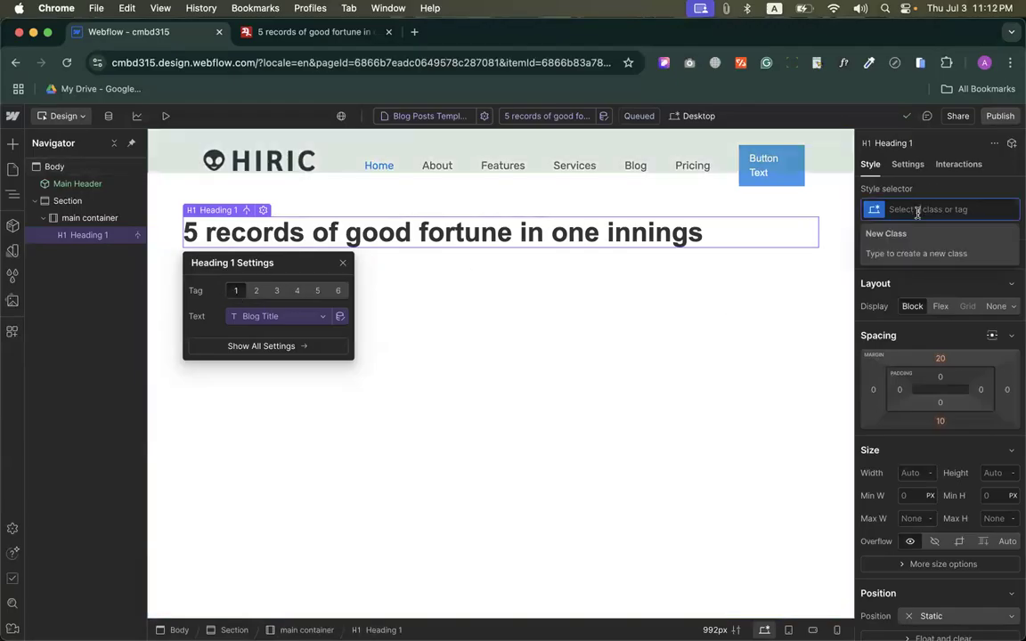
text(po)
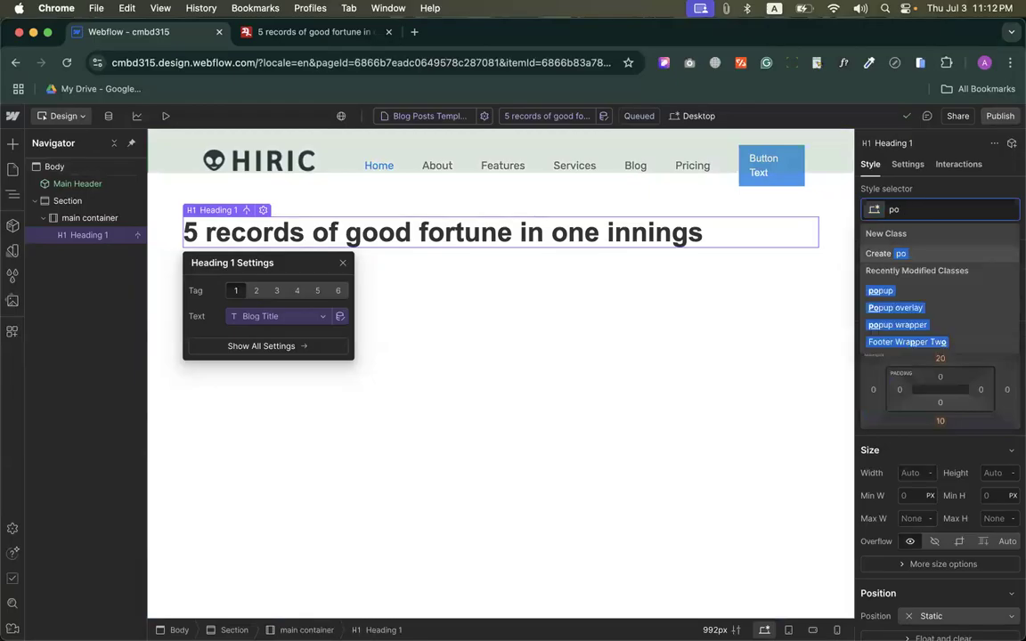
key(BackSpace)
key(BackSpace)
text(blog single post title)
key(Return)
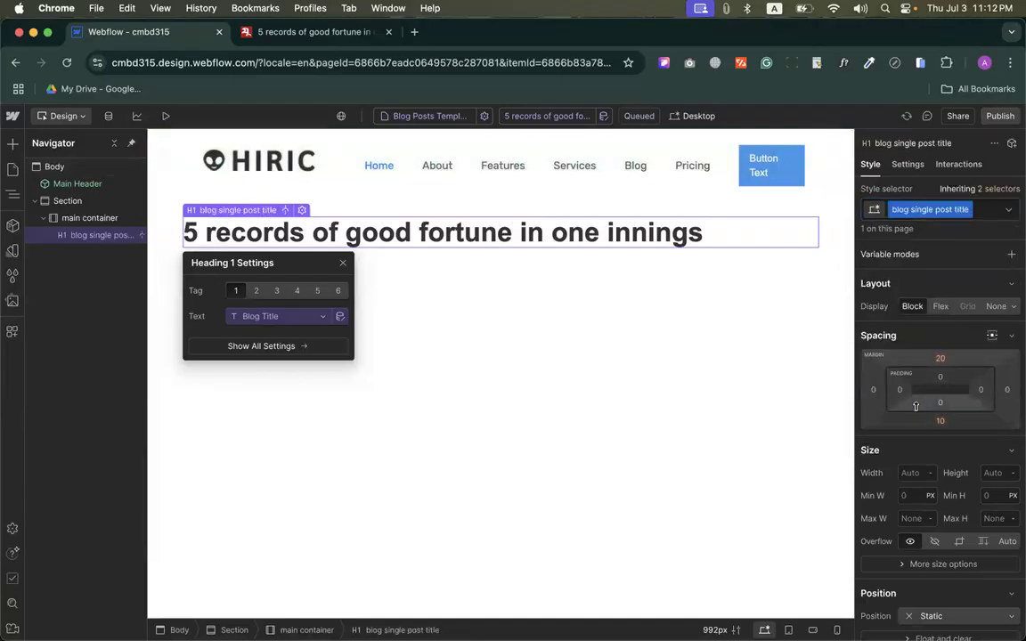
scroll(915, 407, down, 5)
click(912, 434)
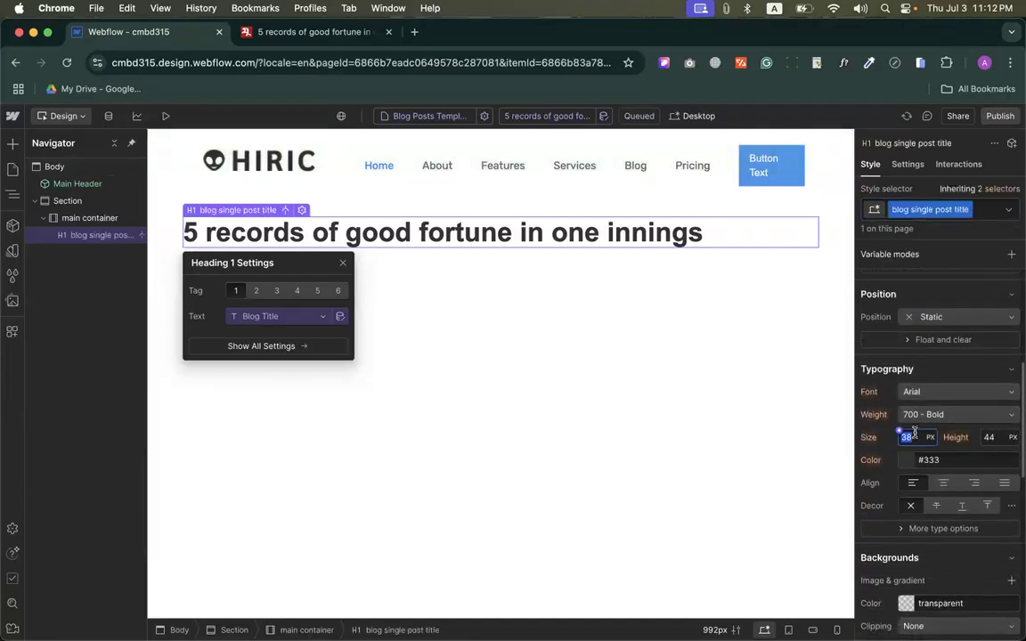
text(42)
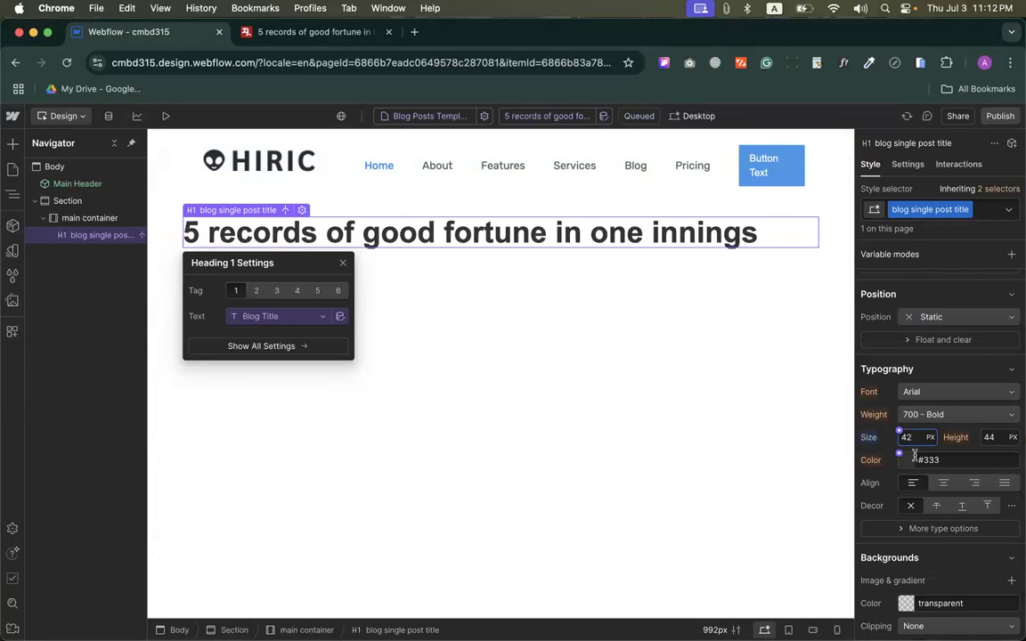
Step: Add an Image element below the post title and connect it to the Main Image field
click(13, 145)
scroll(134, 356, down, 10)
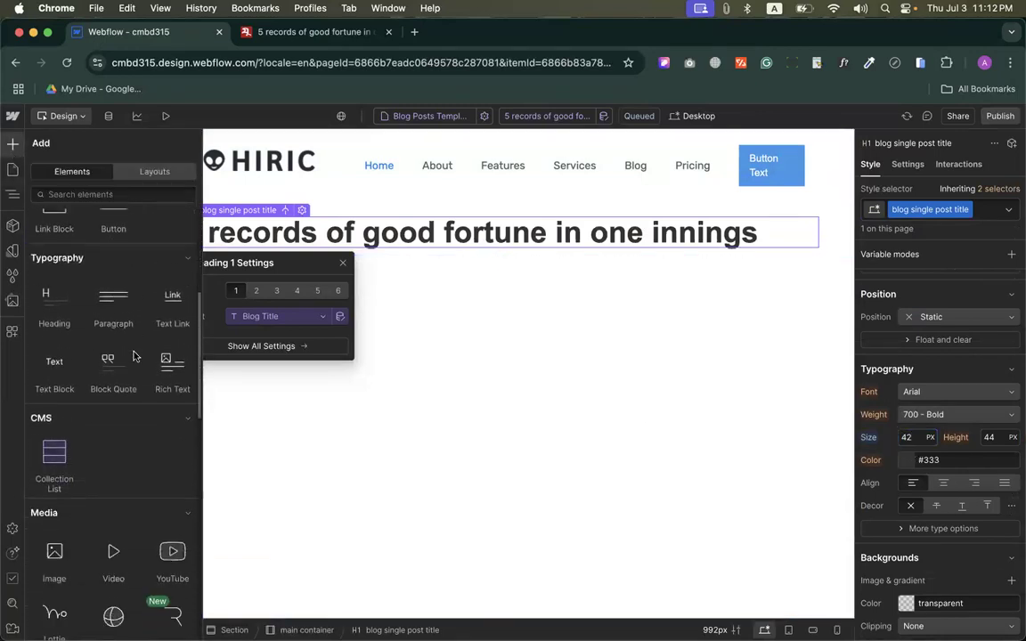
drag(50, 343, 459, 242)
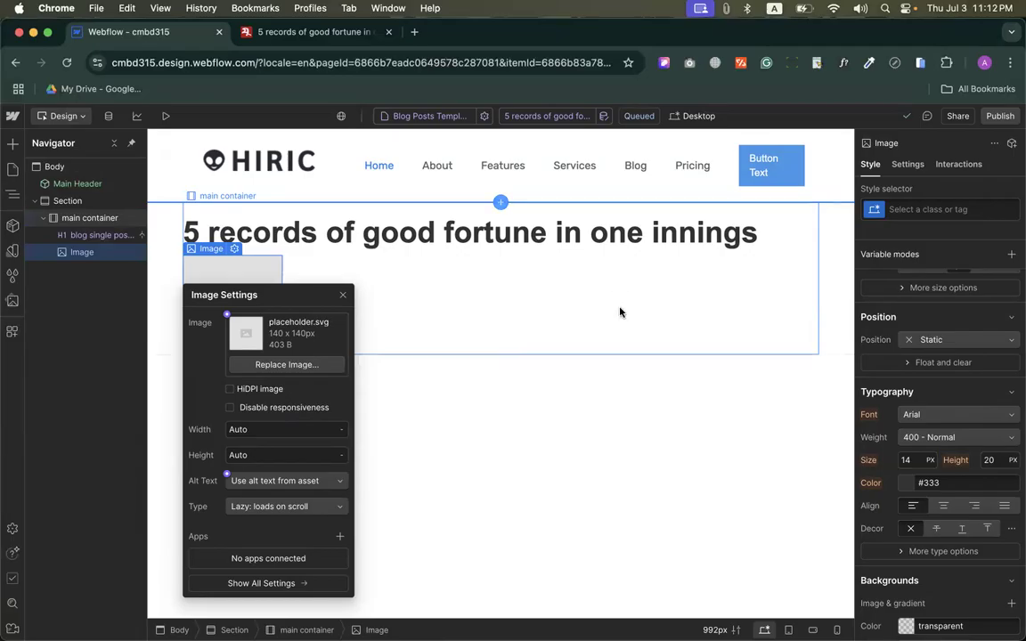
click(226, 317)
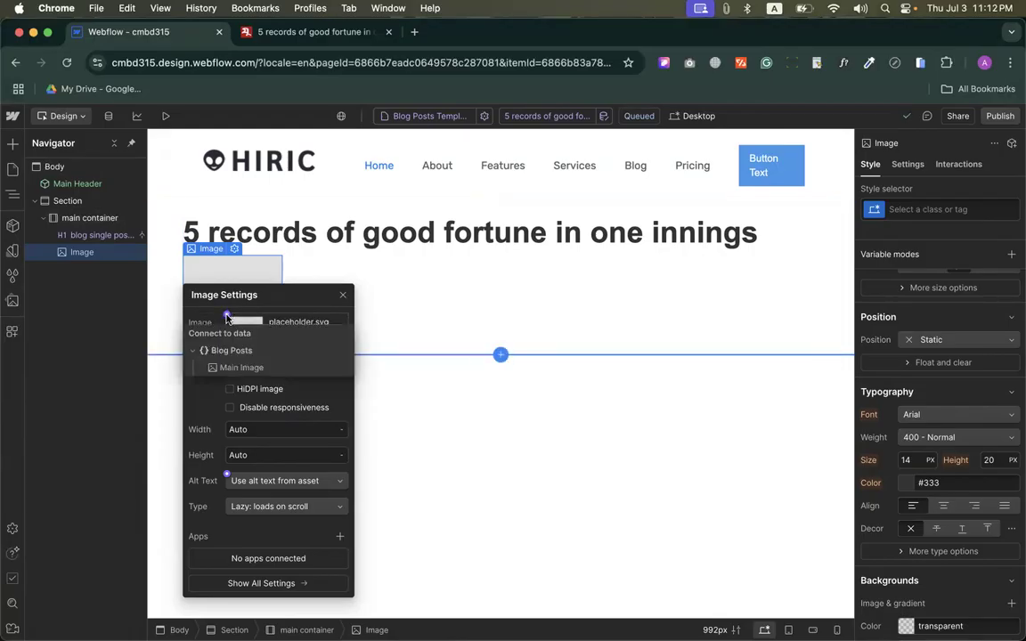
click(236, 369)
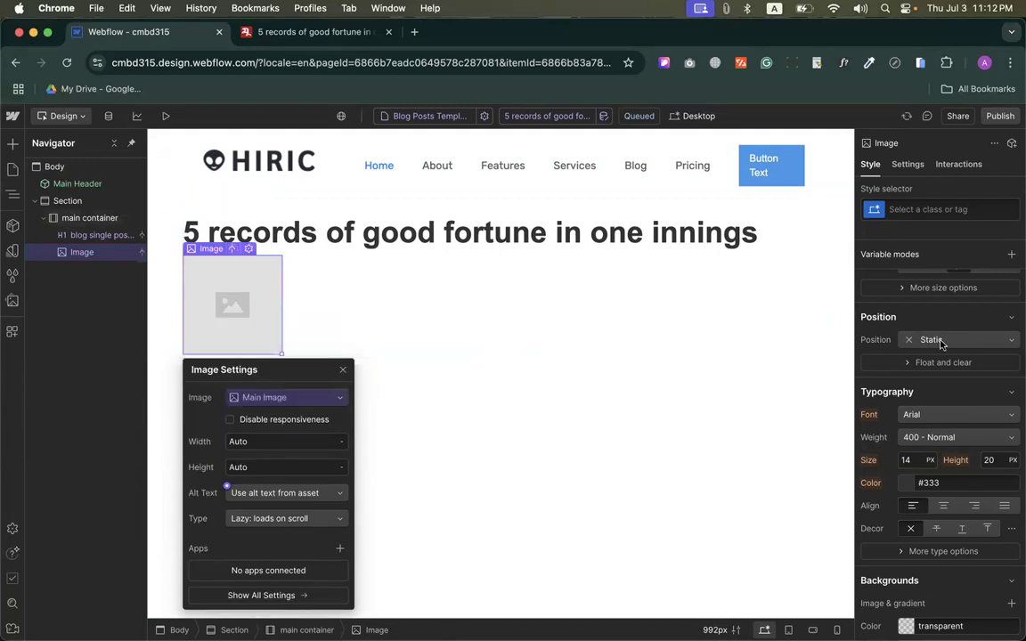
Step: Add an H Flex block to the page and move it below the main container inside the section
scroll(925, 481, down, 5)
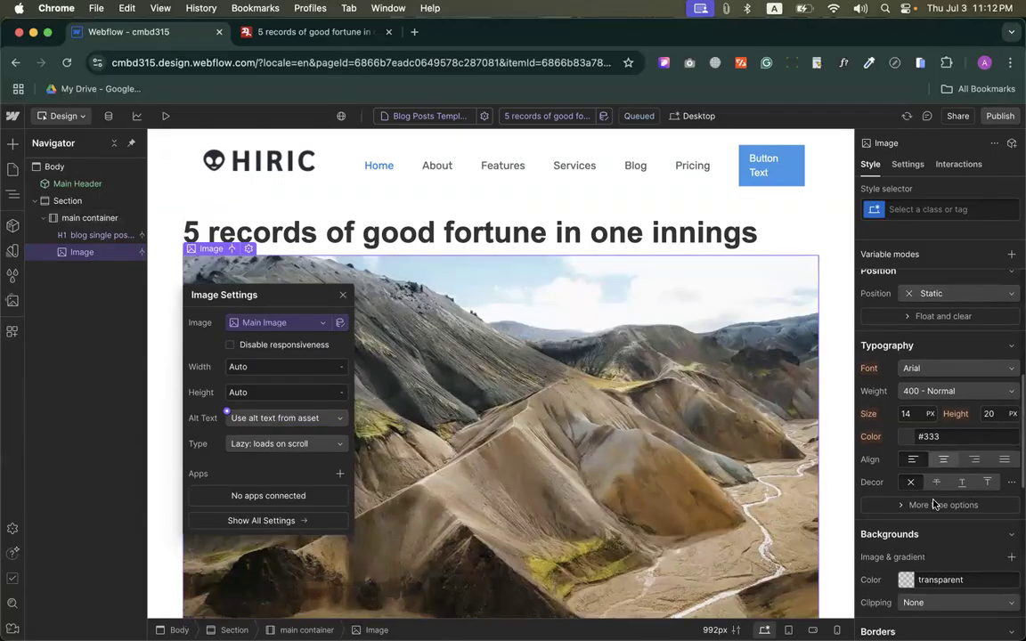
scroll(526, 347, down, 3)
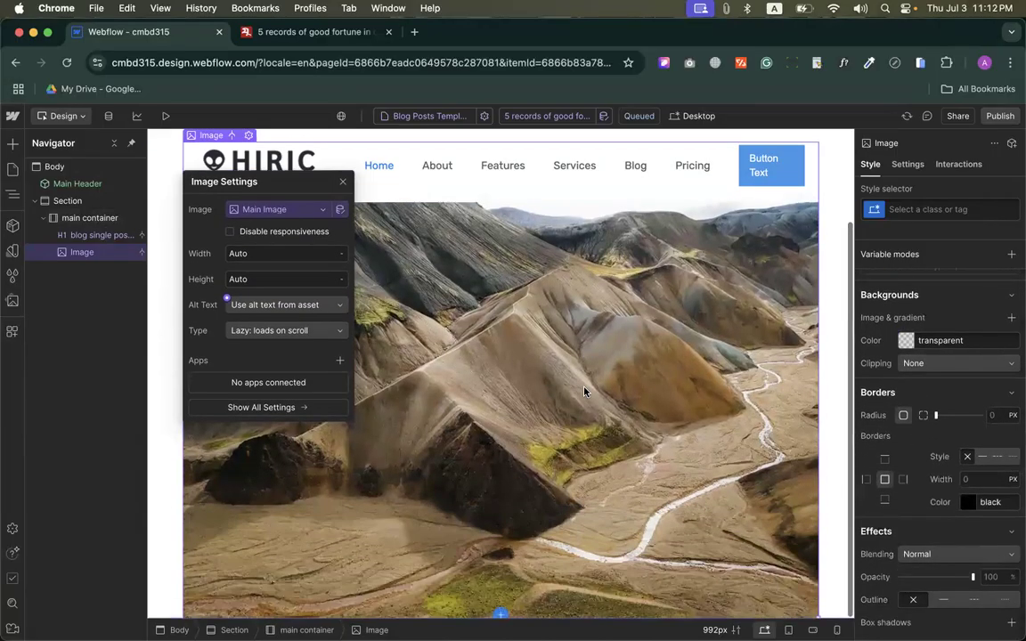
click(13, 143)
drag(112, 327, 199, 618)
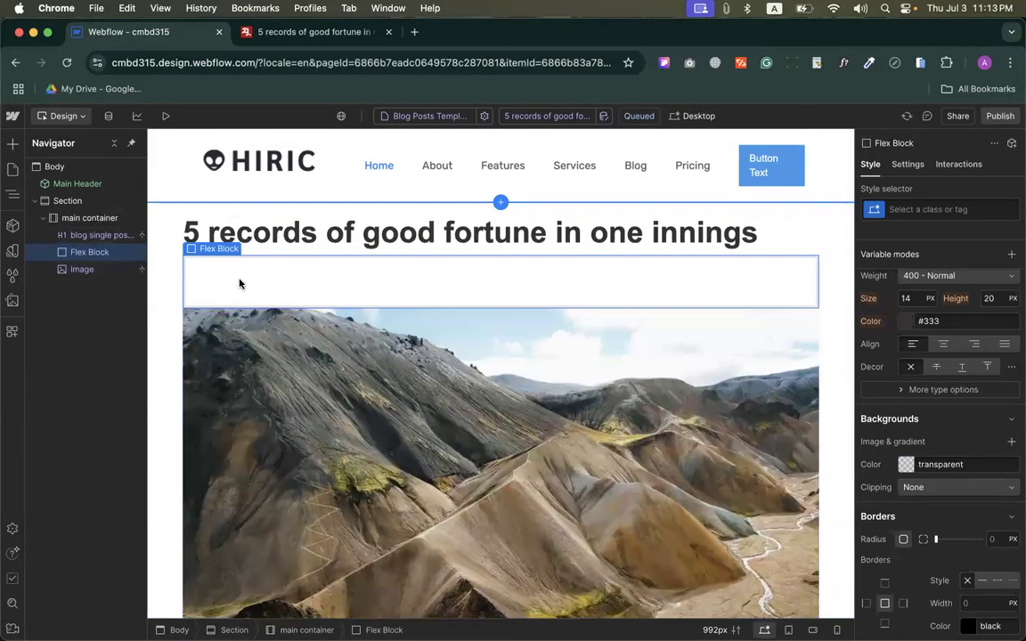
drag(89, 253, 52, 271)
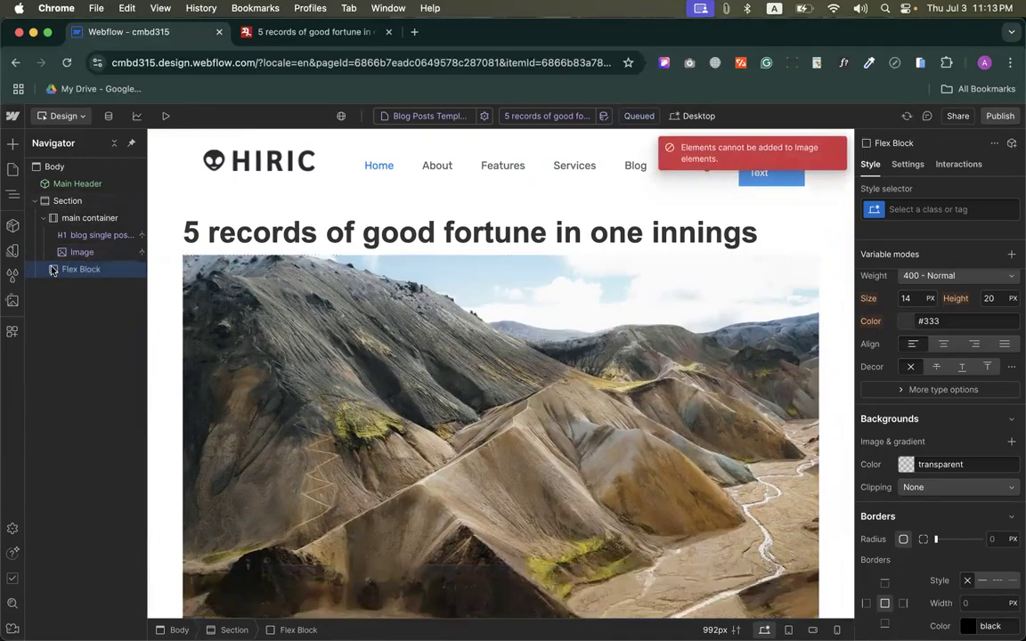
Step: Give the flex block a new class named blog single post m data
click(912, 207)
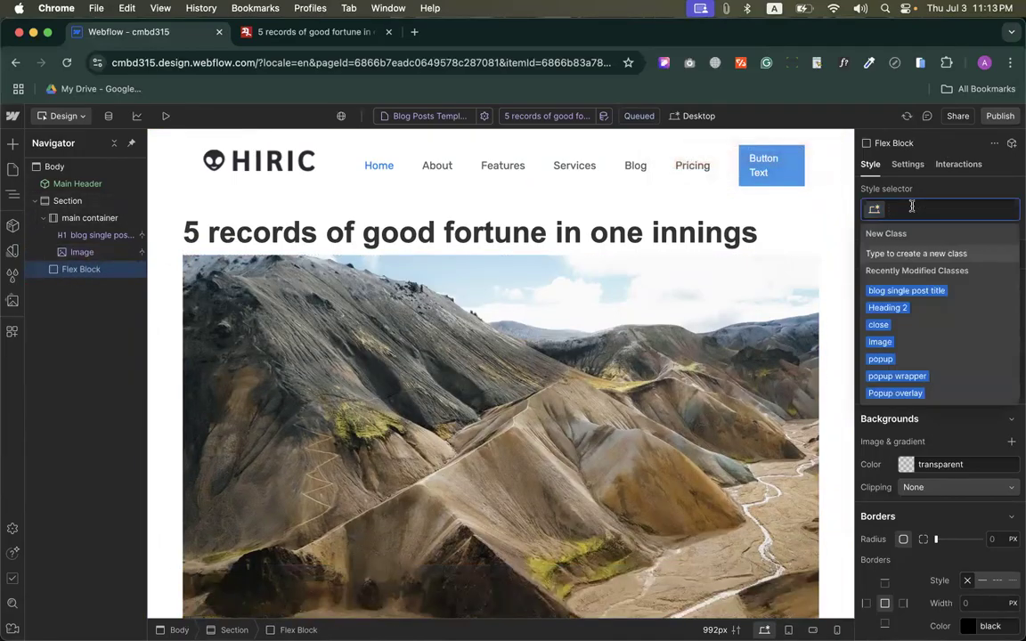
text(blog single post)
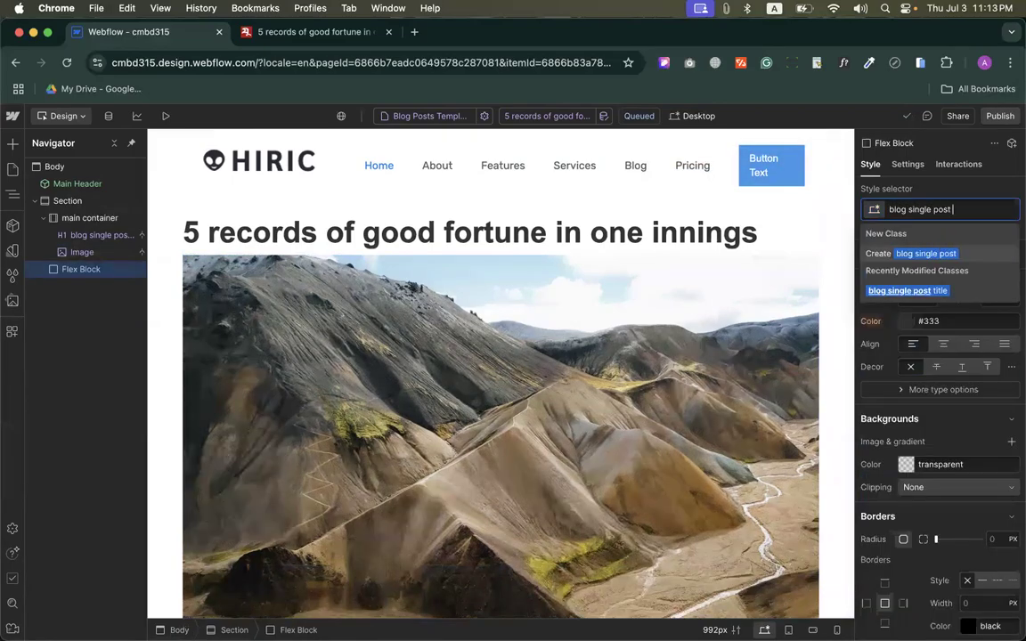
text(m)
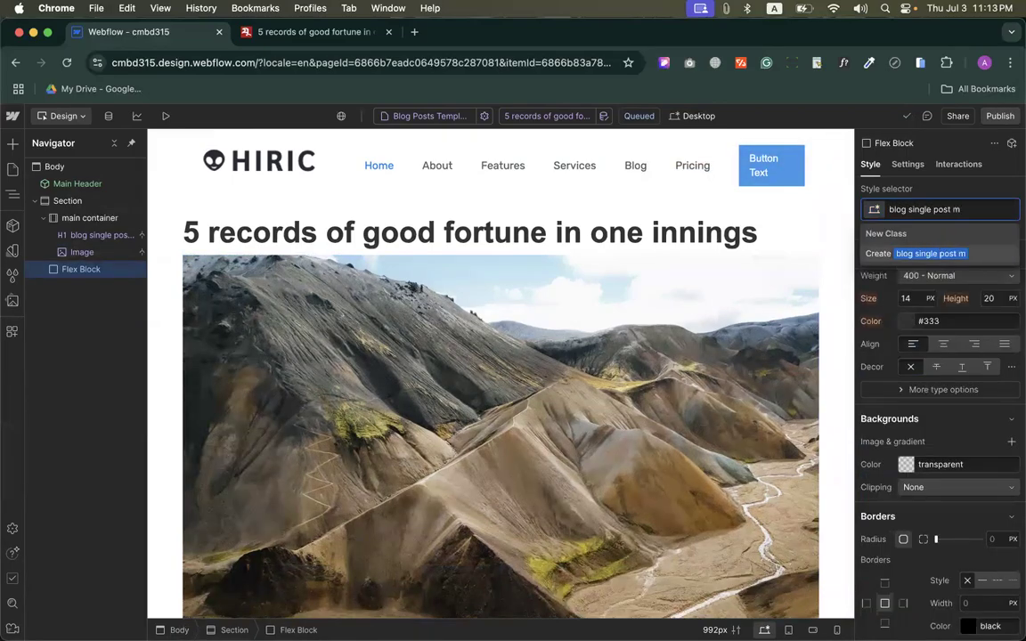
text( data)
key(Return)
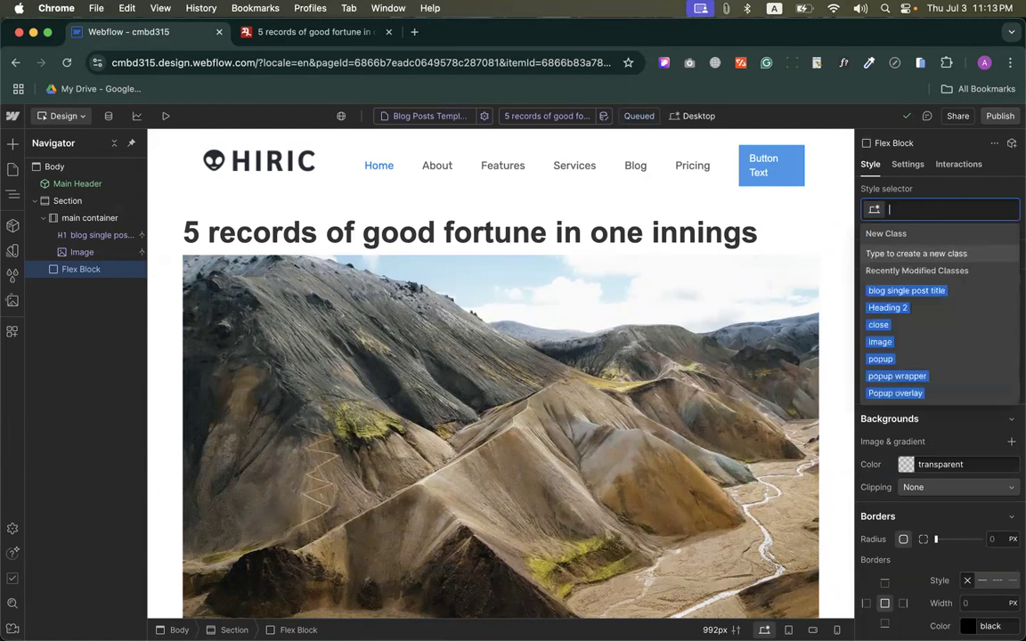
Step: Move the blog single post m data flex block into the main container, directly below the image
scroll(401, 362, down, 5)
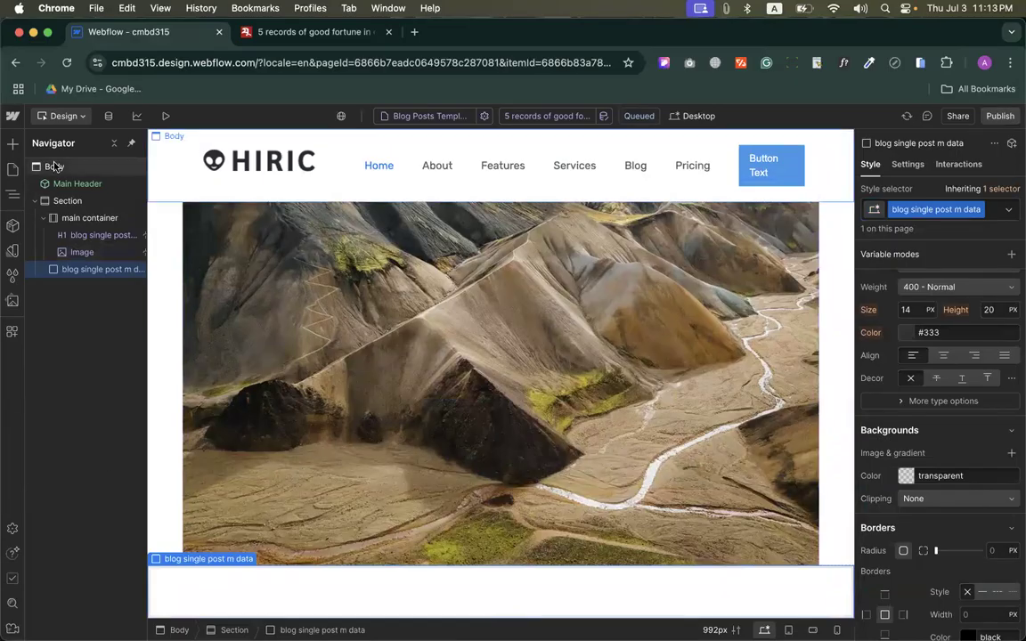
click(43, 219)
click(43, 218)
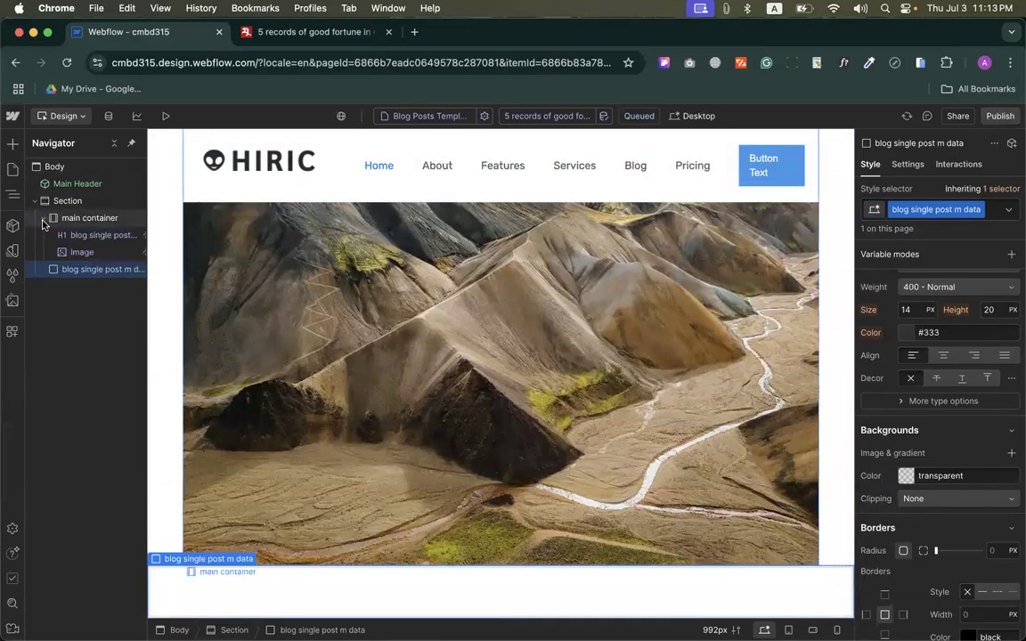
drag(52, 273, 79, 247)
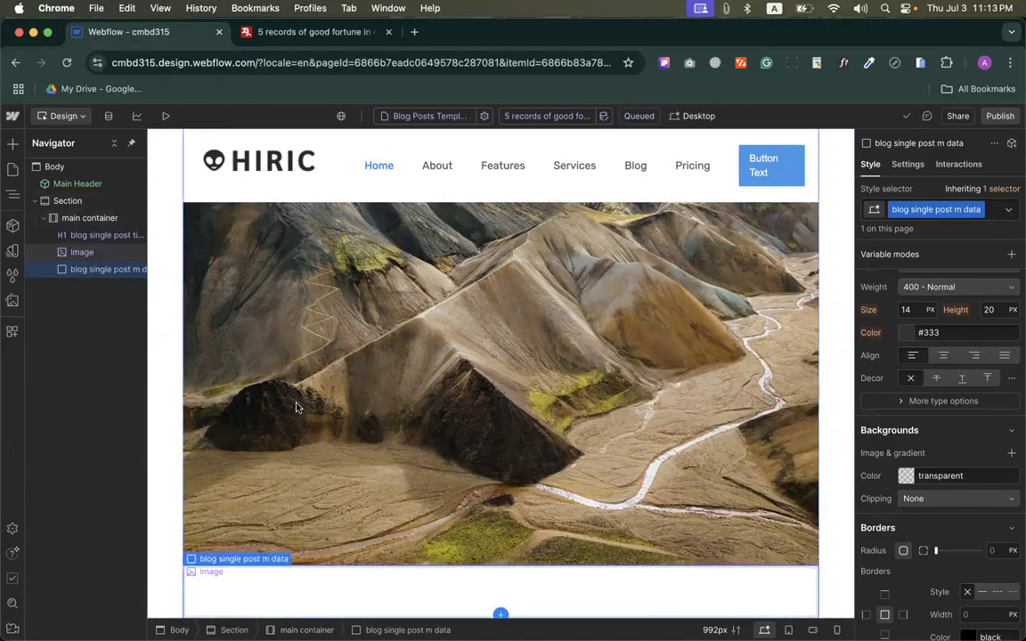
Step: Add a text block inside the blog single post m data flex block and connect its text to the Post By field
click(13, 143)
scroll(134, 396, down, 5)
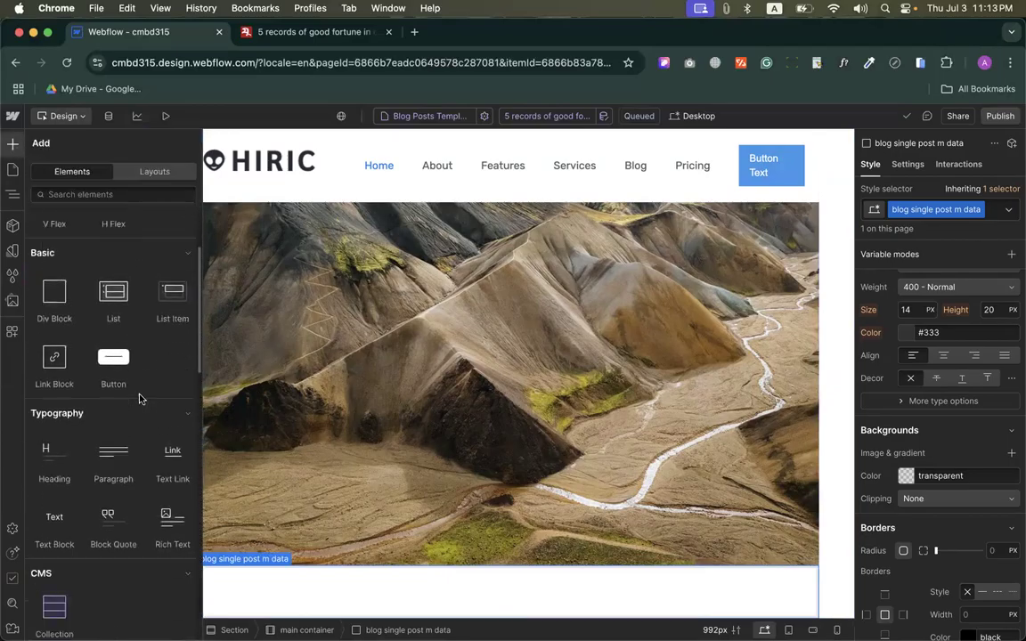
click(51, 471)
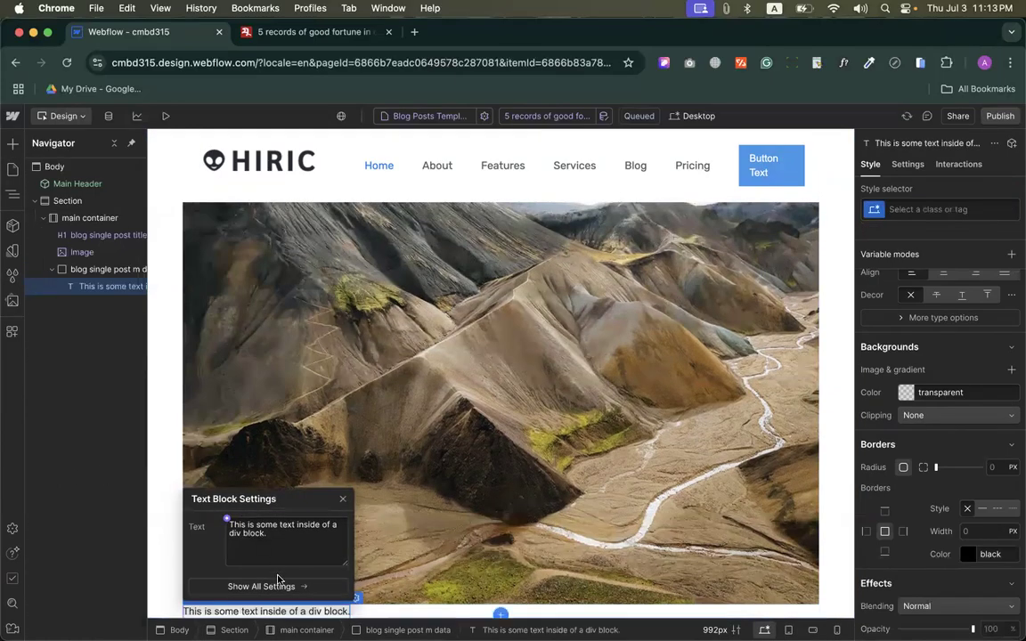
click(226, 520)
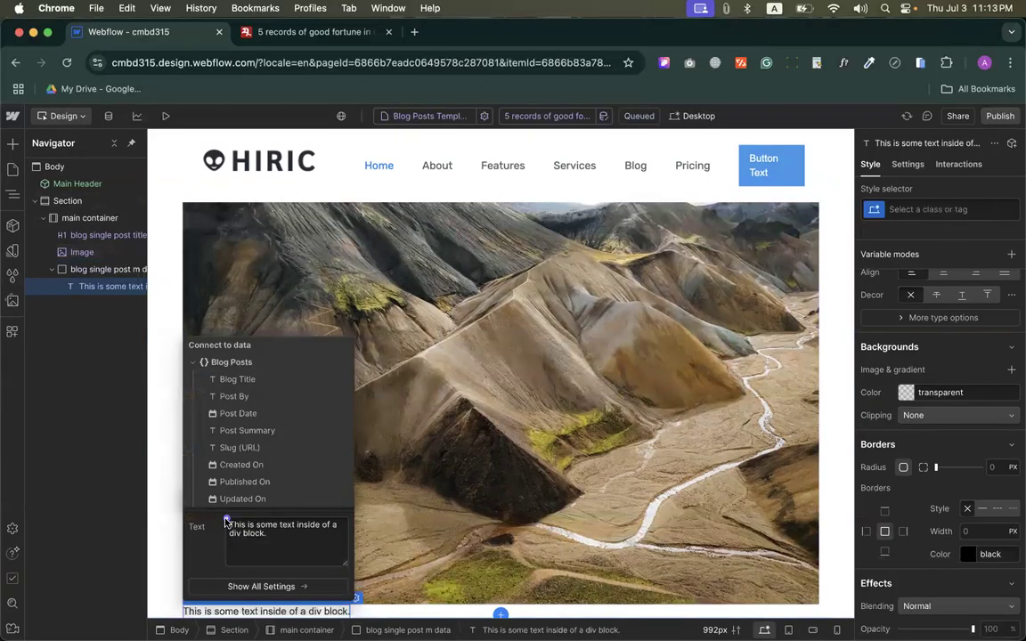
click(231, 397)
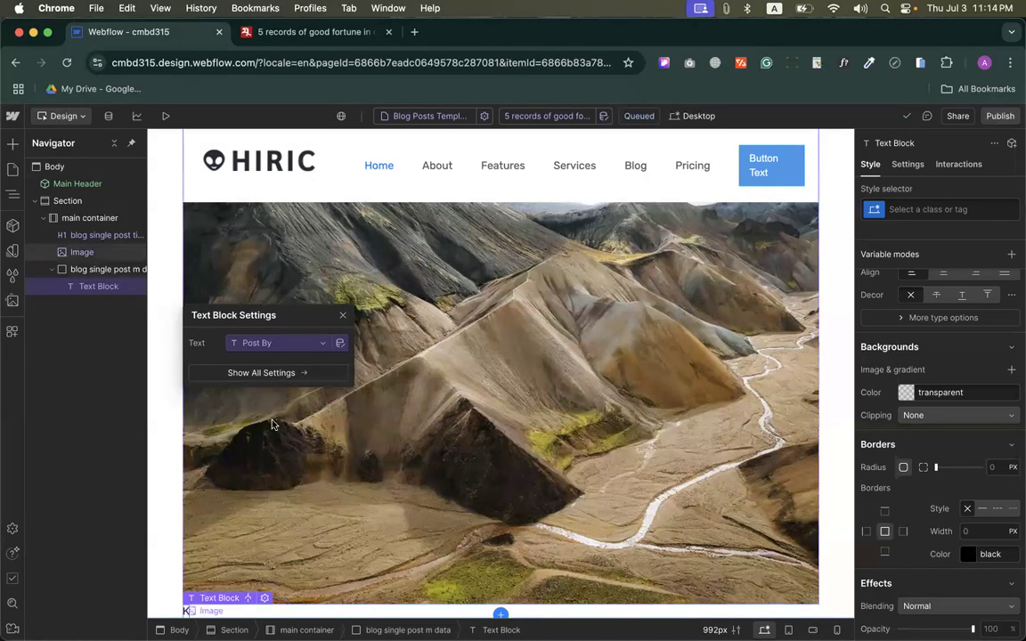
Step: Delete the CMS-connected text block from the blog single post m data flex block
click(104, 292)
right_click(93, 286)
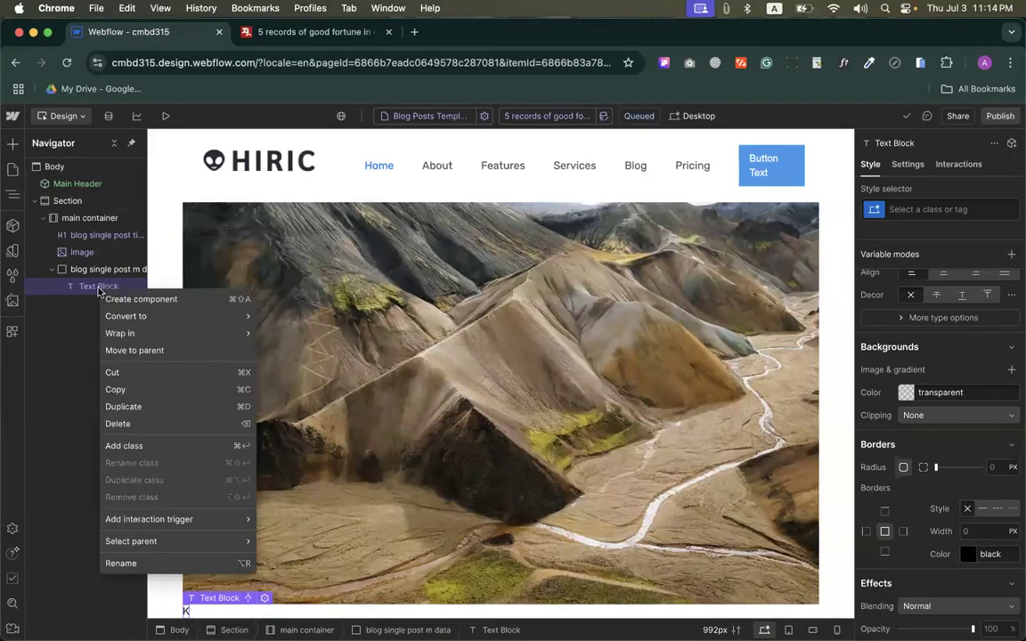
key(Escape)
key(Delete)
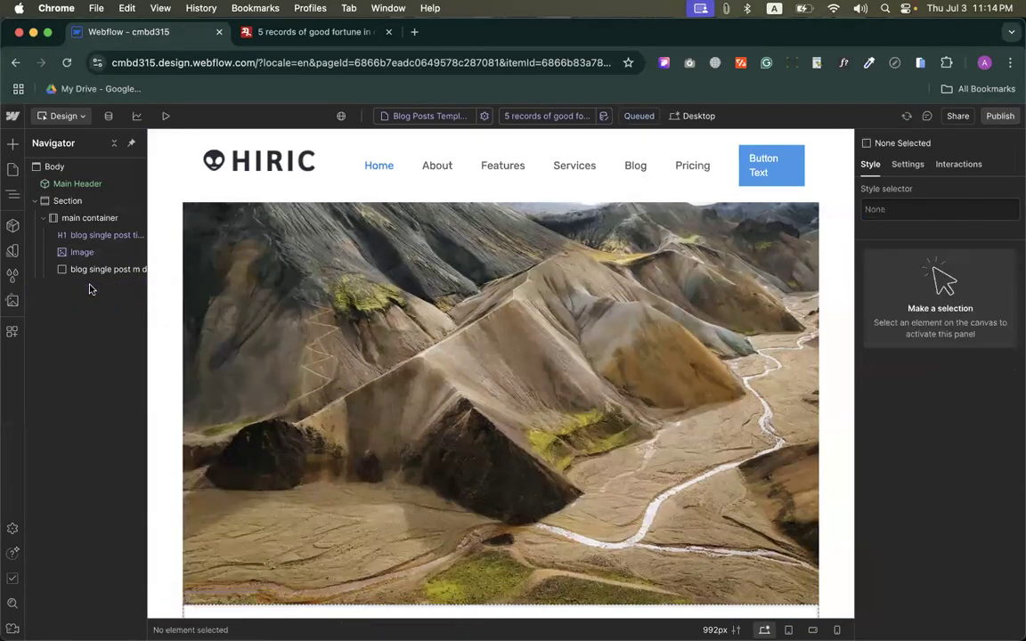
Step: Add a div block inside the blog single post m data flex block
click(73, 267)
click(12, 142)
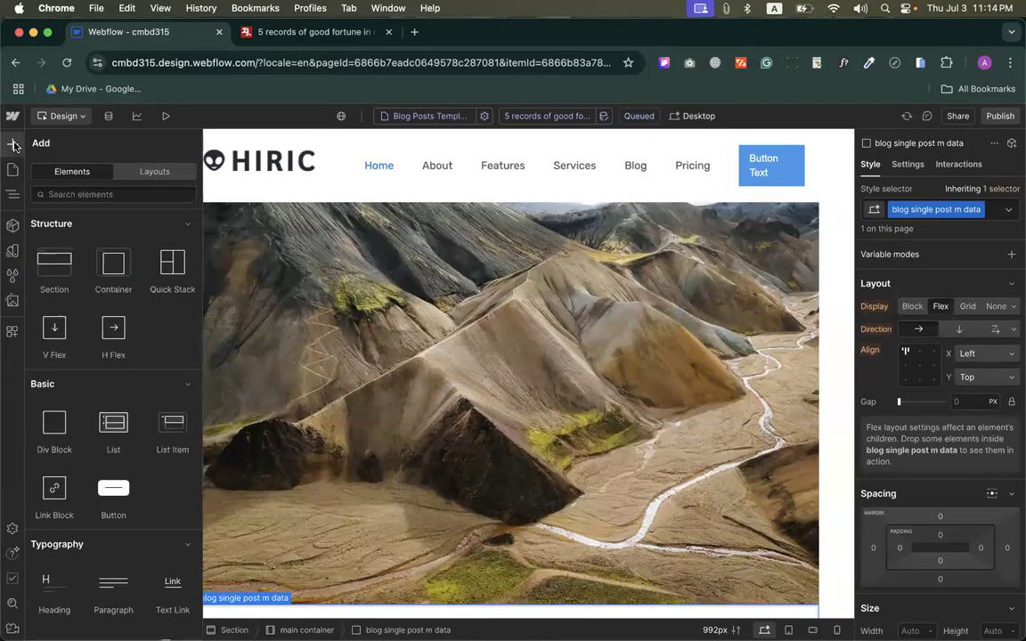
click(54, 429)
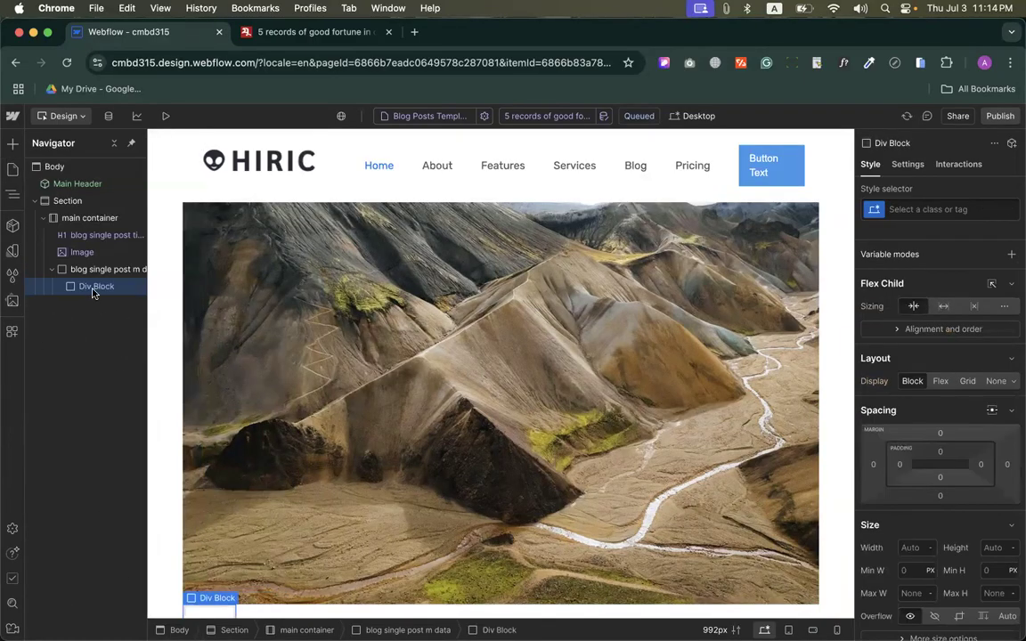
Step: Add a text block inside the new div block and set its text to "Post By:"
click(12, 145)
scroll(89, 401, down, 4)
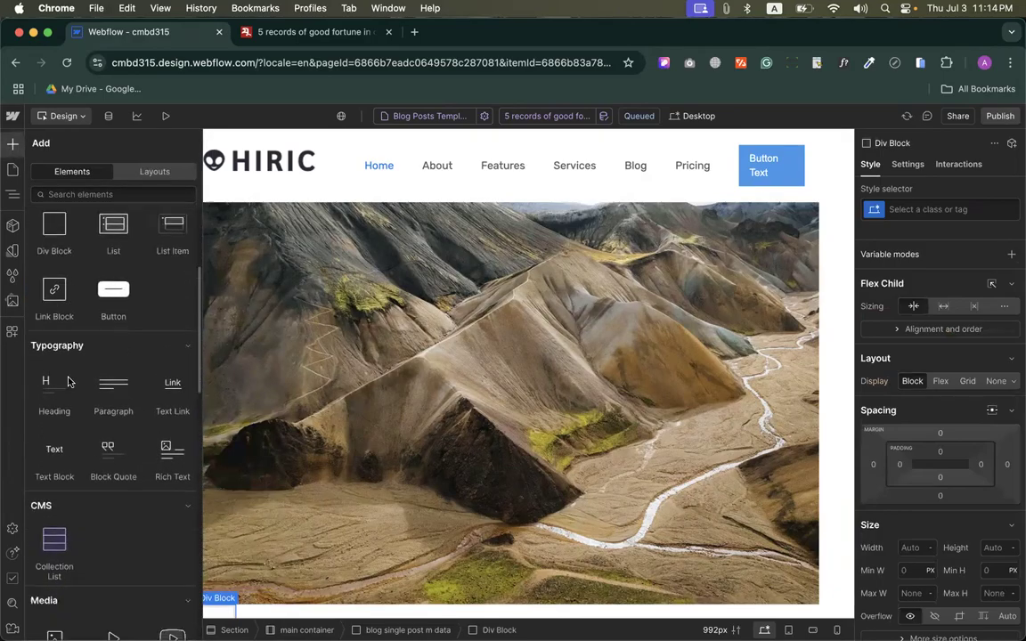
click(52, 450)
double_click(228, 613)
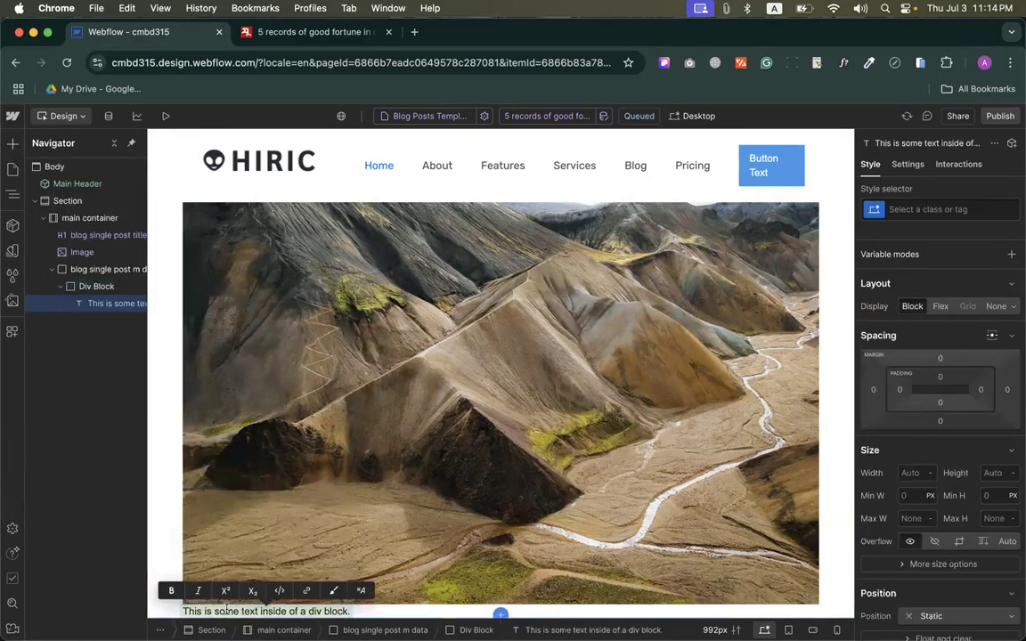
text(POs)
key(BackSpace)
key(BackSpace)
key(BackSpace)
text(ost)
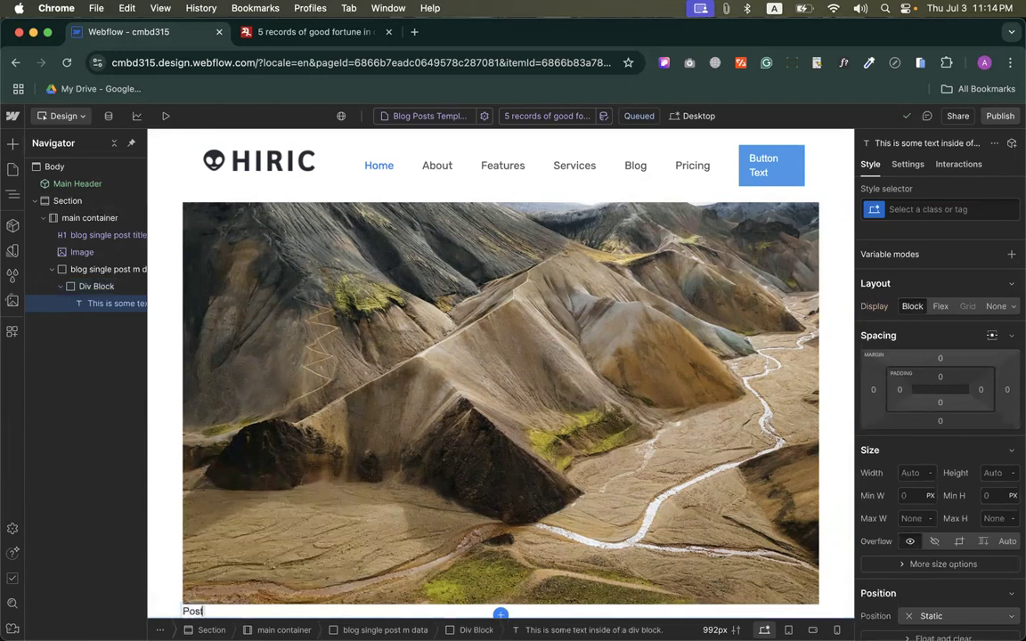
text( By:)
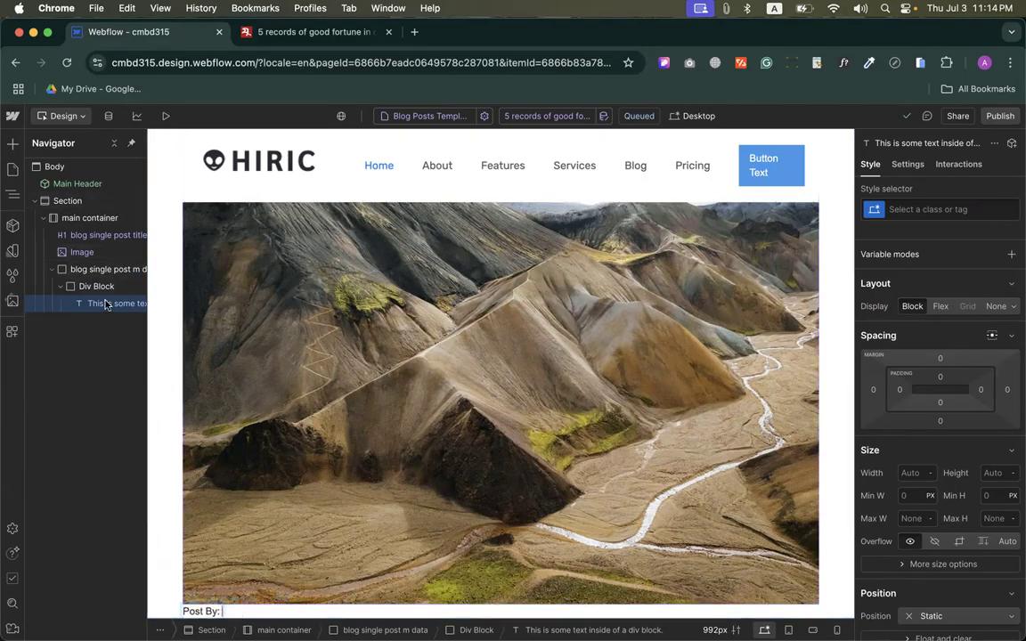
Step: Duplicate the "Post By:" text block inside its div block
click(106, 305)
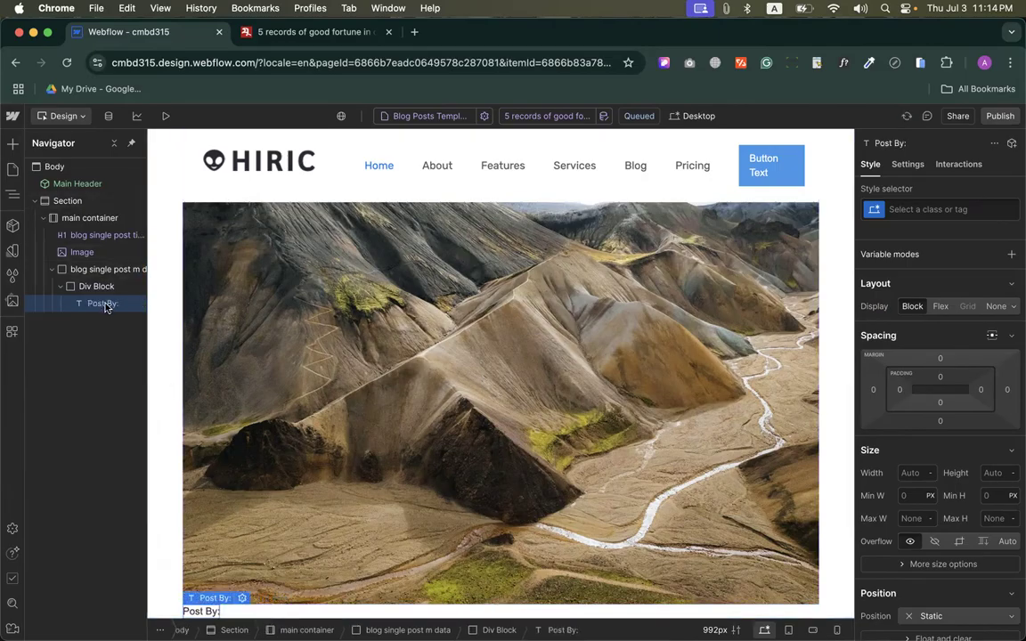
right_click(105, 304)
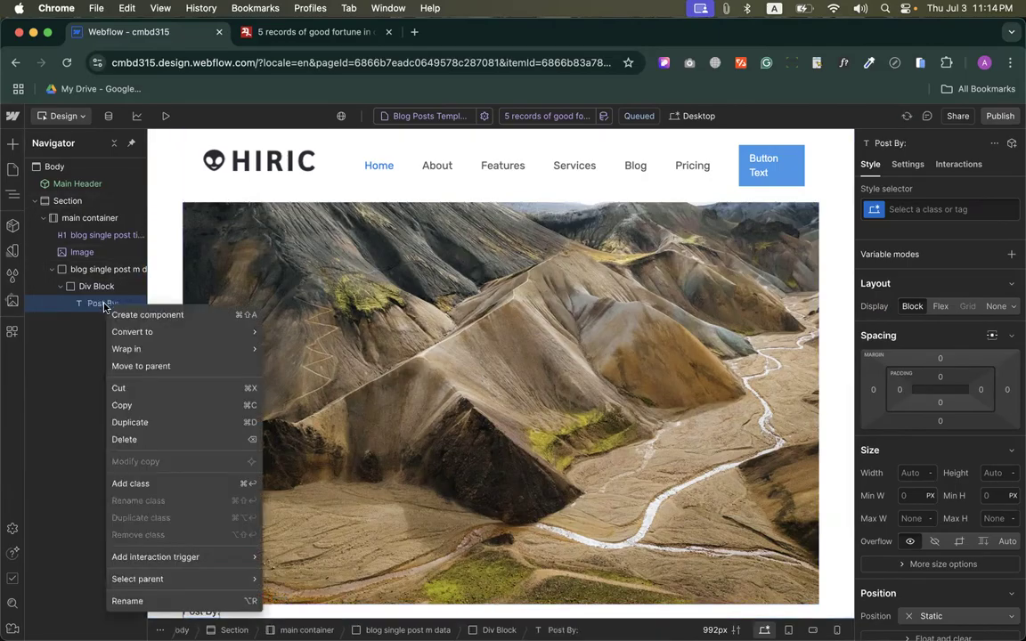
click(130, 422)
scroll(232, 574, down, 1)
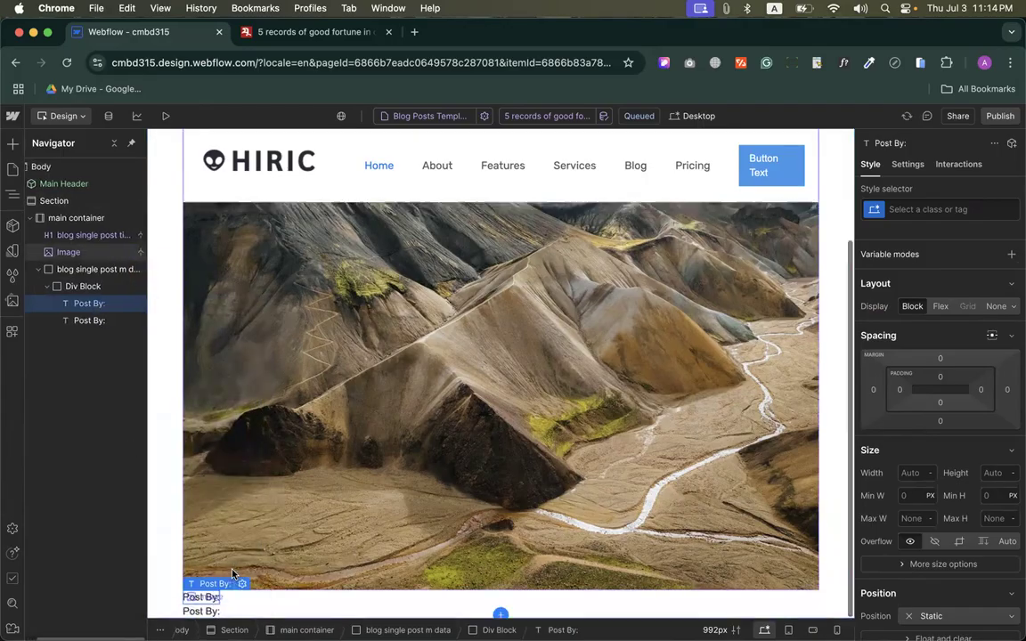
Step: Set the div block around the two texts to a horizontal flex layout, aligned Space between on X and Top on Y
click(79, 287)
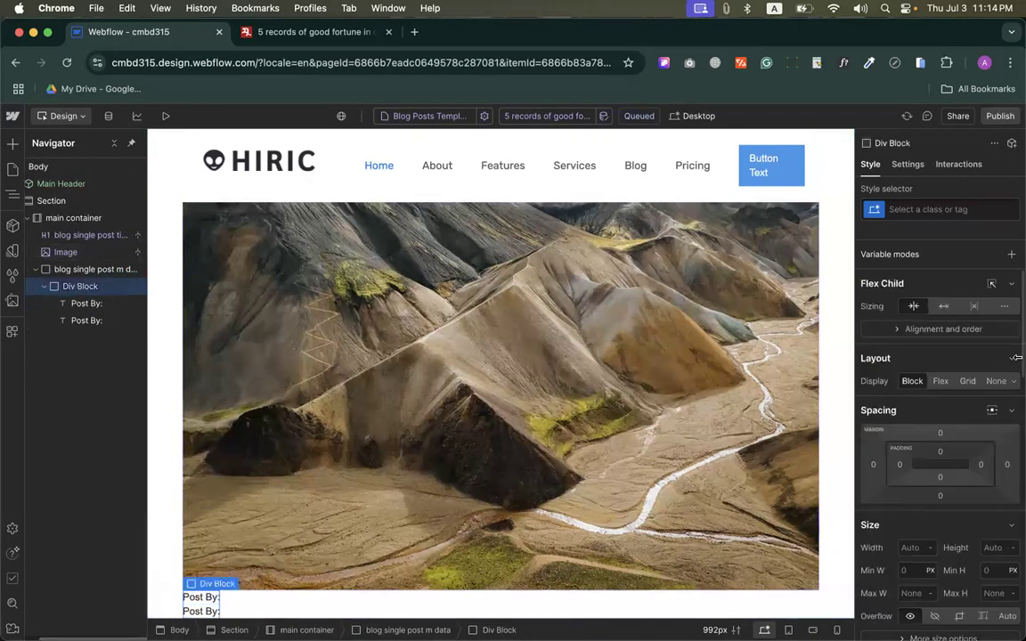
click(940, 381)
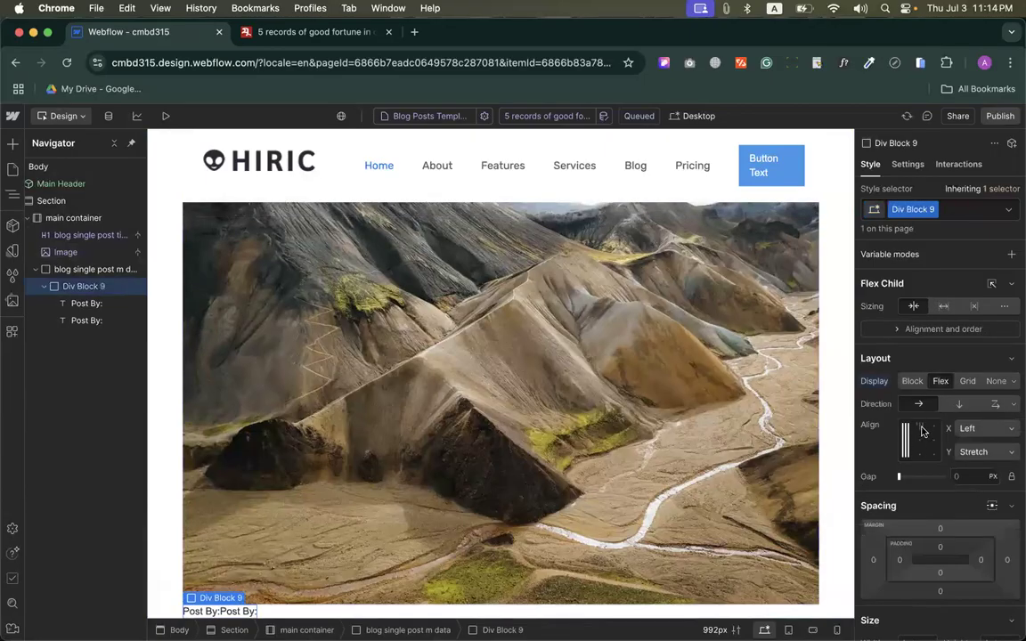
click(907, 430)
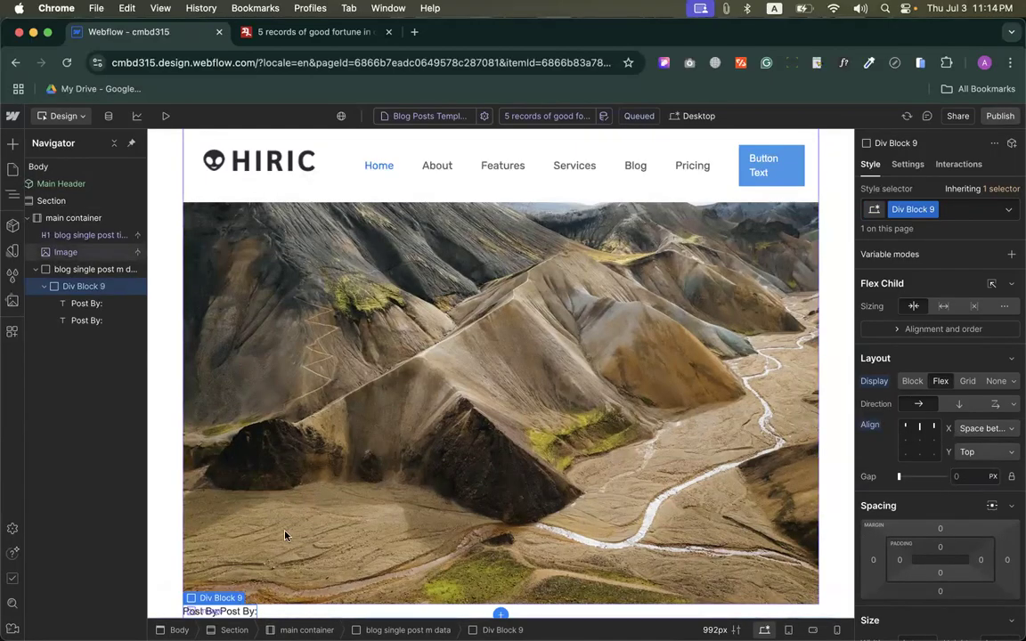
Step: Connect the second "Post By:" text block to the Post By field of the Blog Posts collection
click(238, 611)
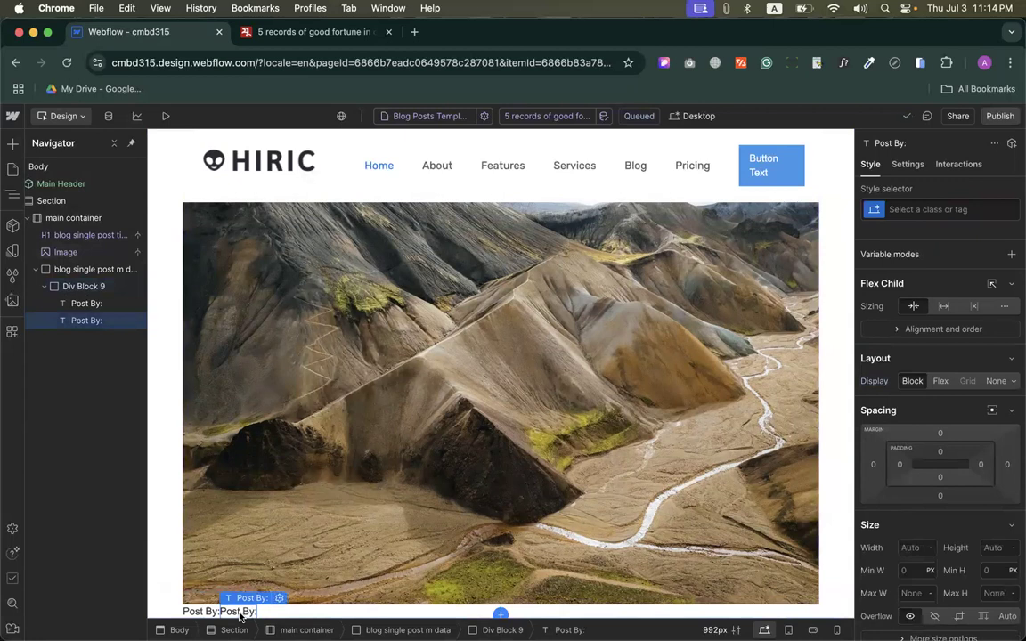
click(280, 599)
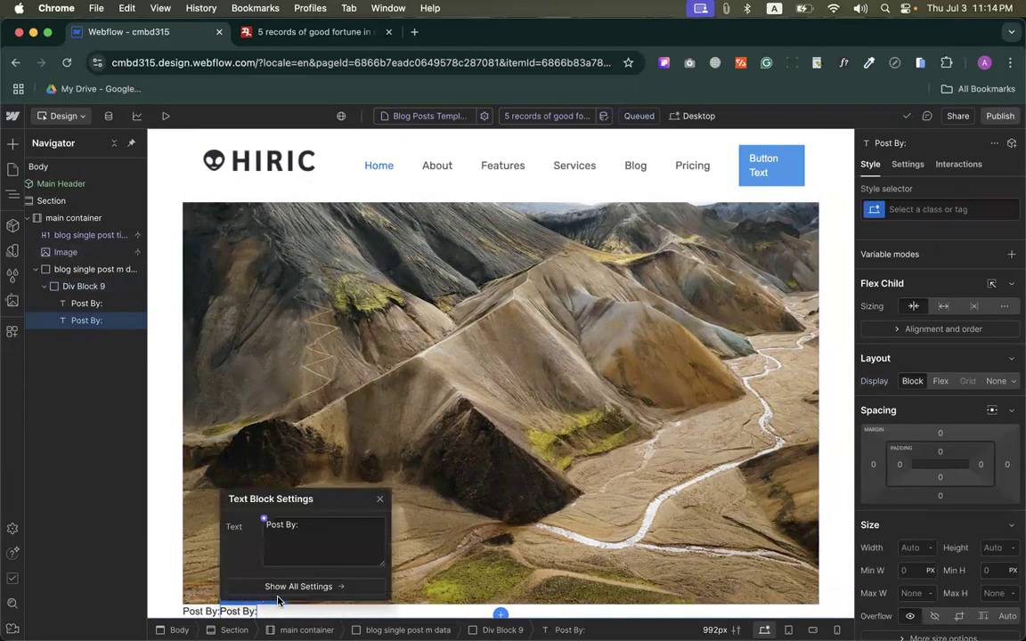
click(265, 519)
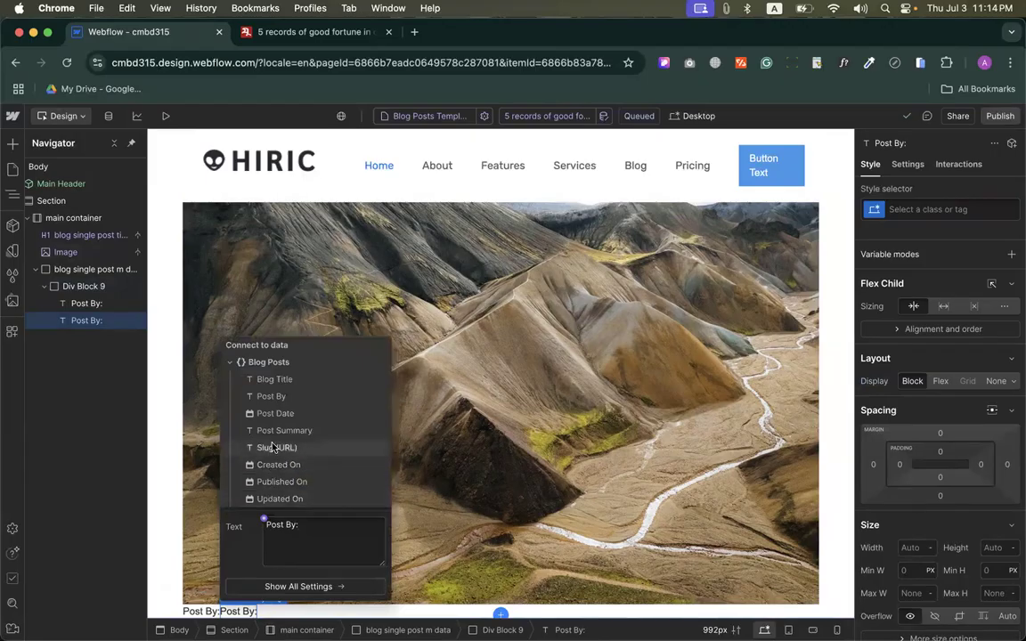
click(277, 397)
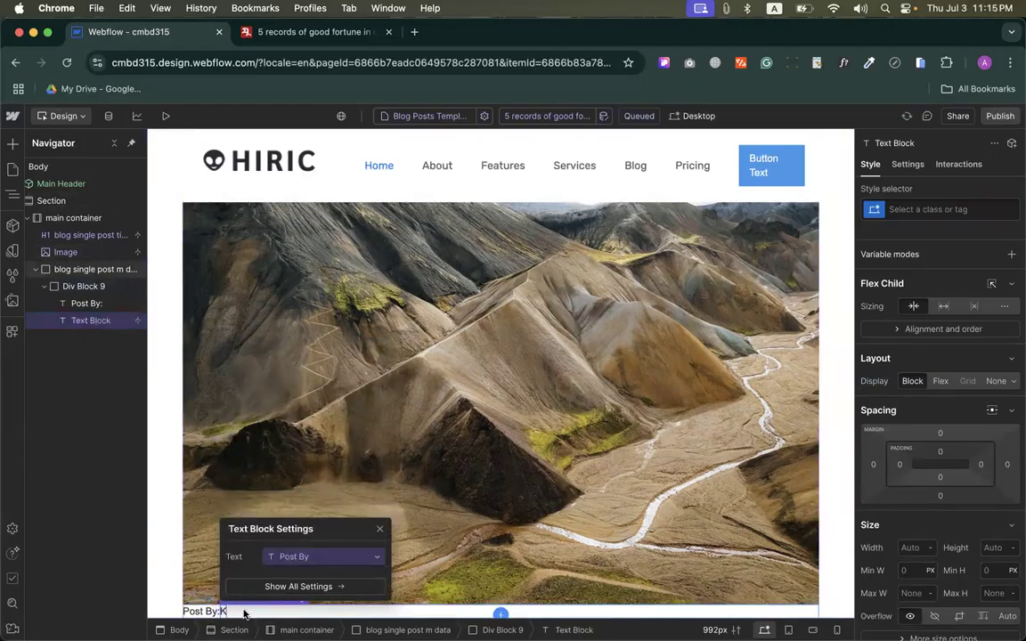
click(245, 613)
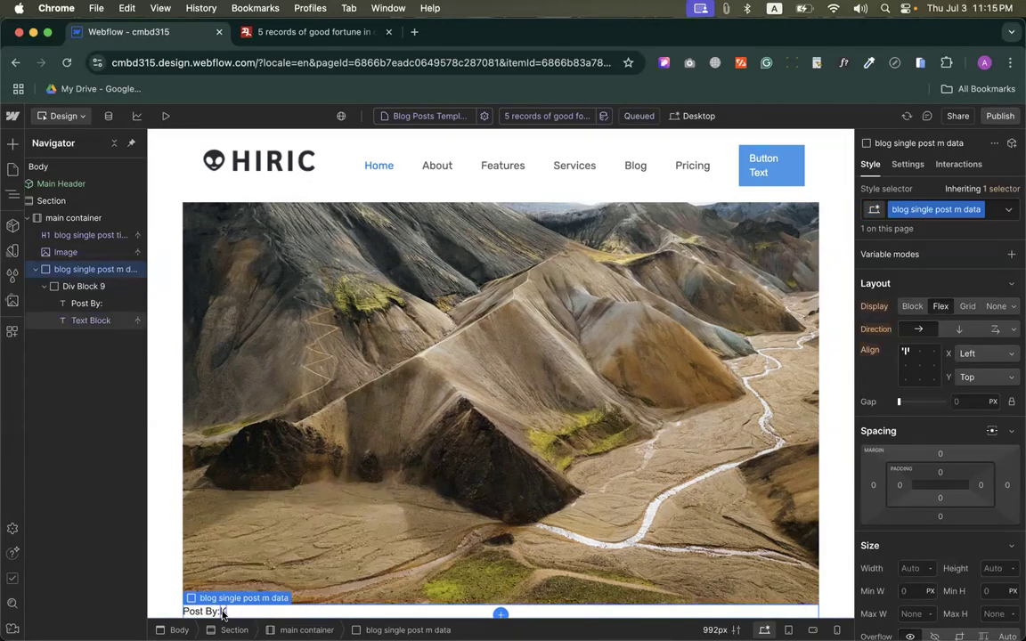
Step: Set the font weight of the CMS-connected author text block to 700 - Bold
click(223, 612)
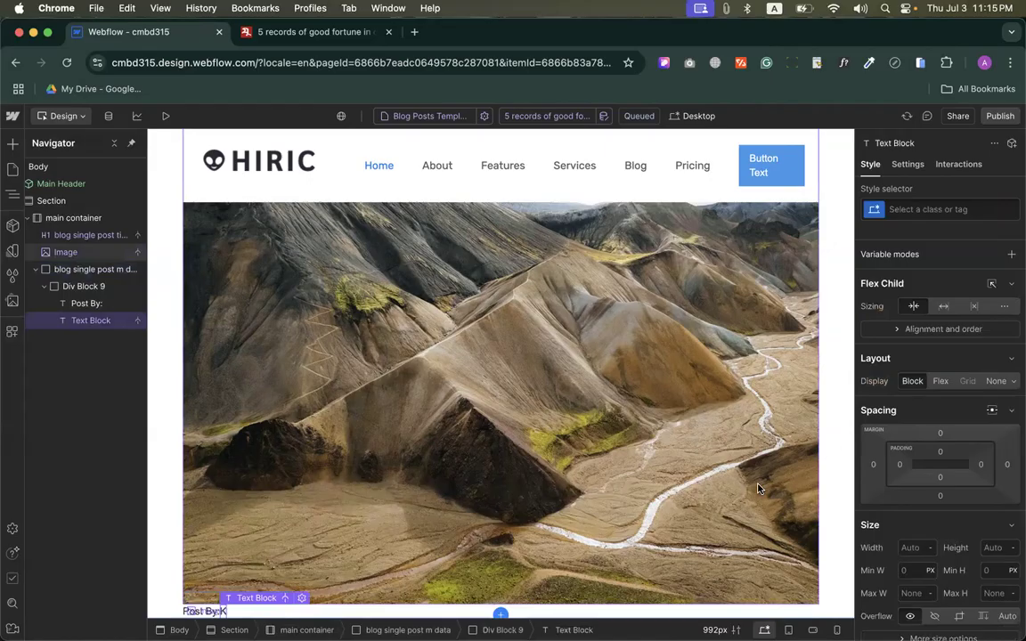
scroll(942, 487, down, 5)
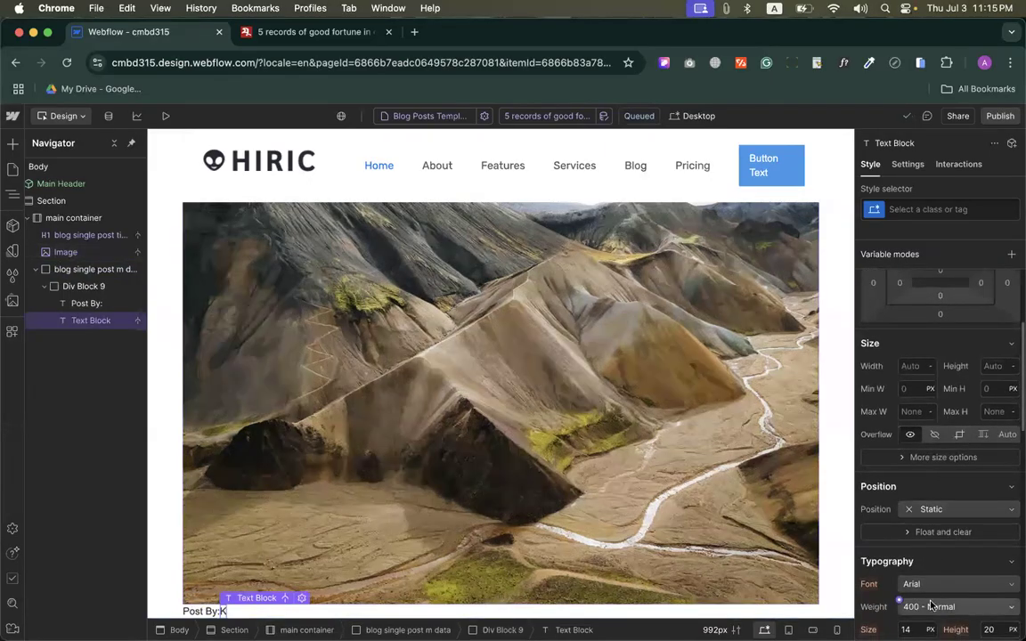
click(930, 607)
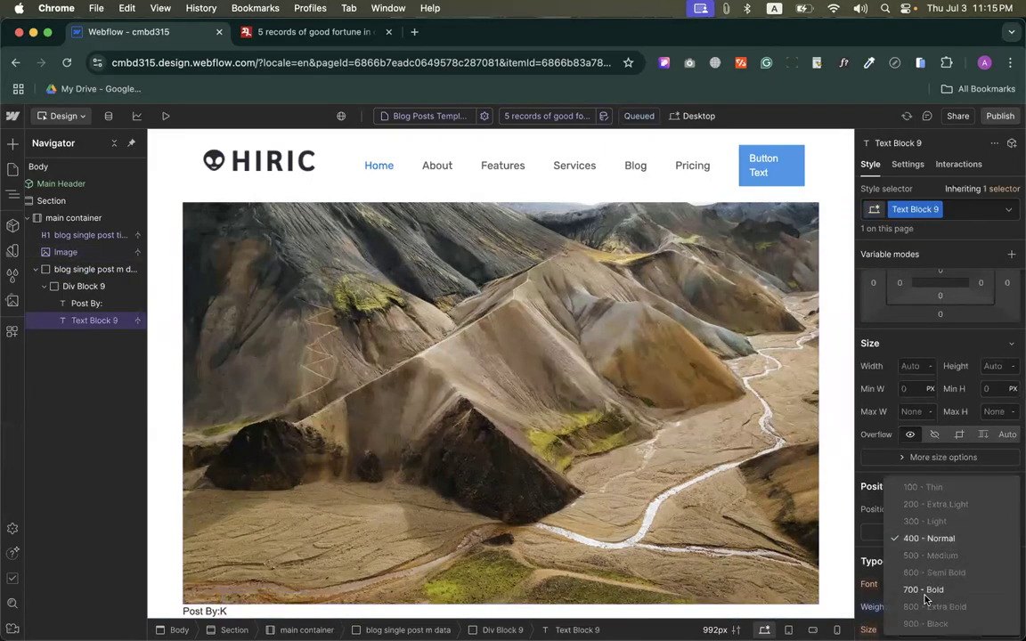
click(923, 591)
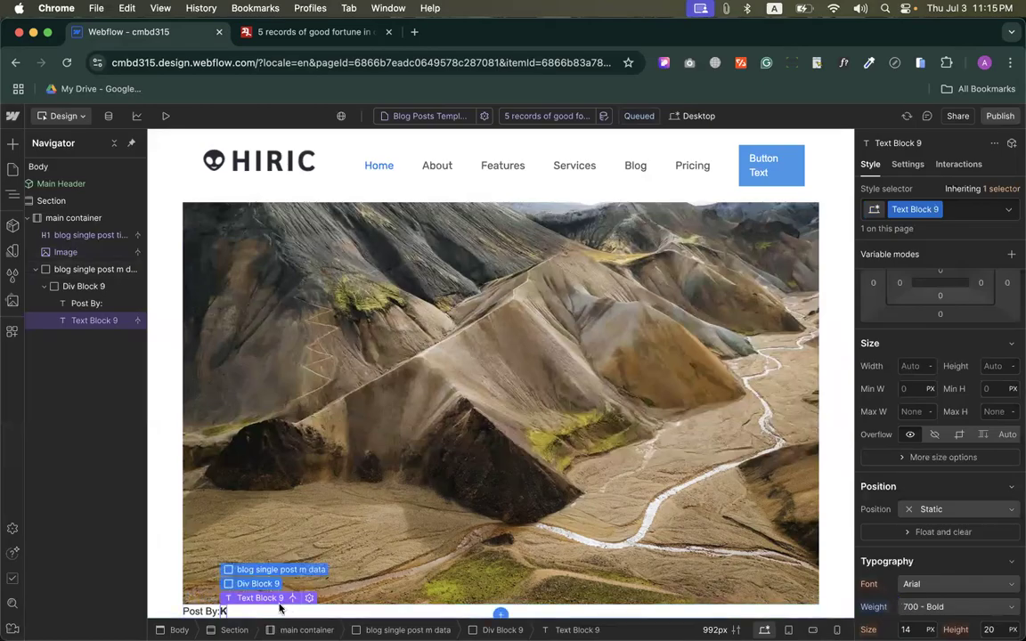
Step: Remove the Div Block 9 class from the div block that wraps the two author texts
click(267, 569)
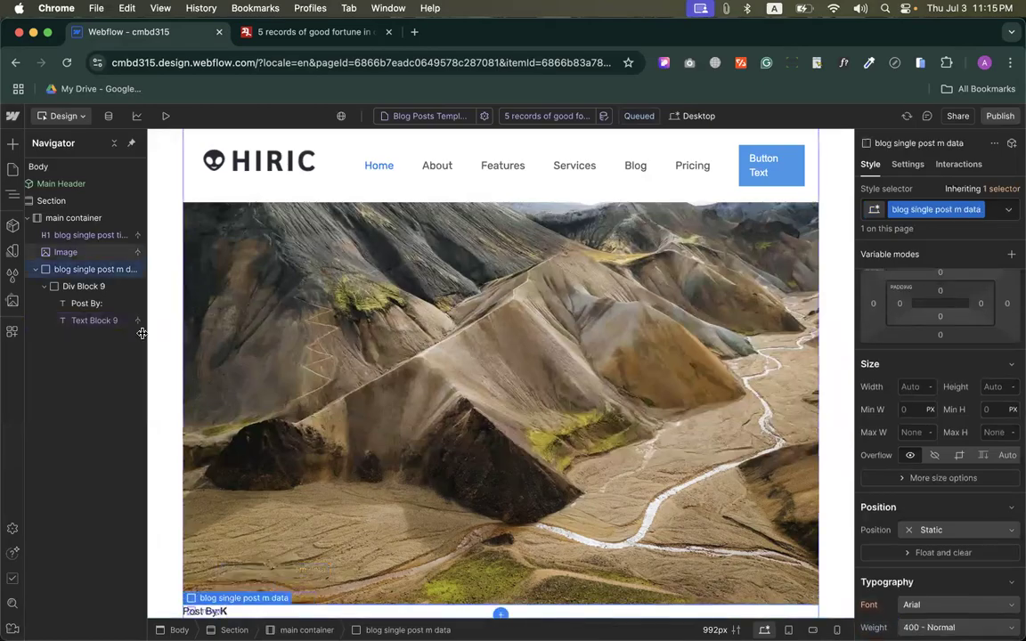
click(79, 286)
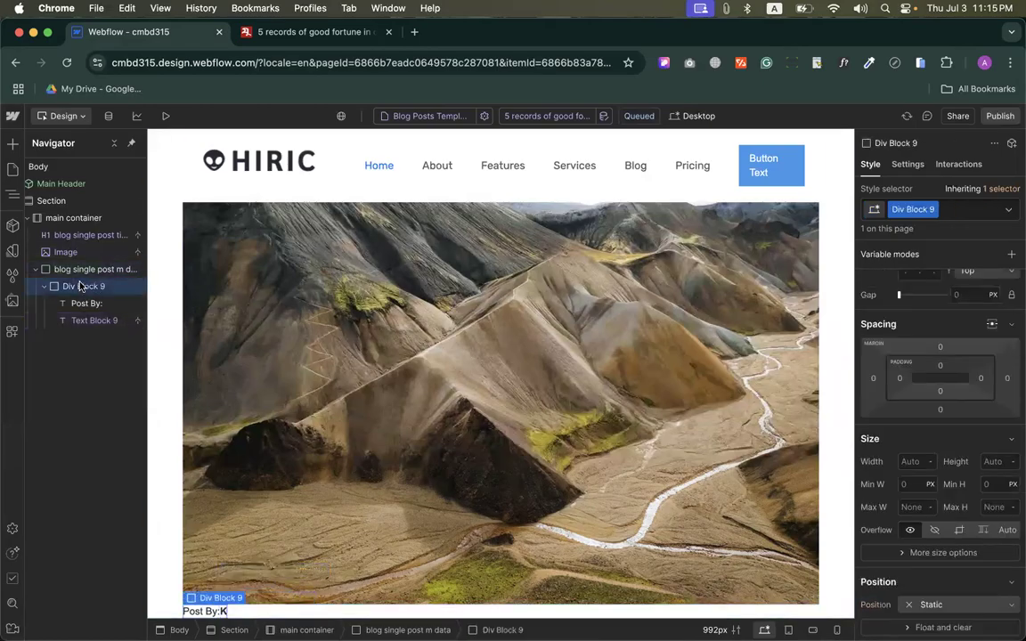
click(901, 211)
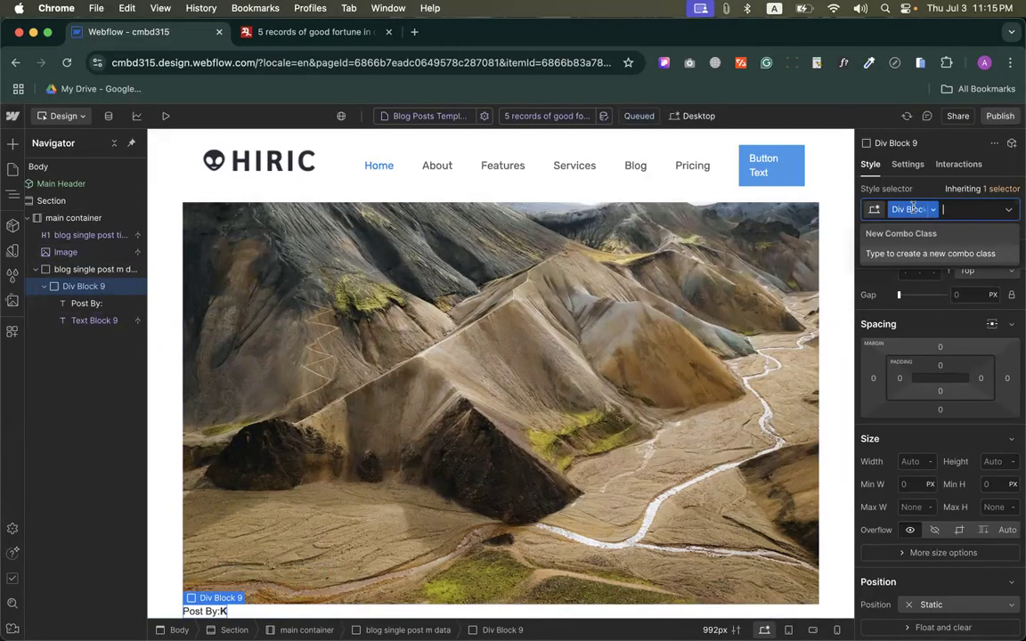
key(BackSpace)
Step: Try the existing blog single post m data class on the inner div block, and undo that assignment
text(single)
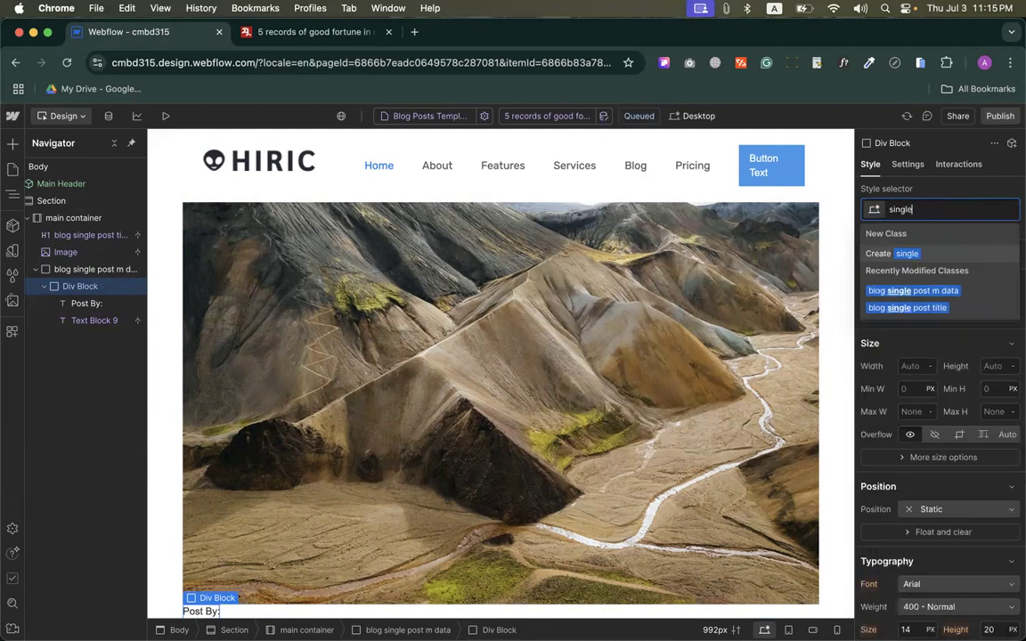
click(931, 290)
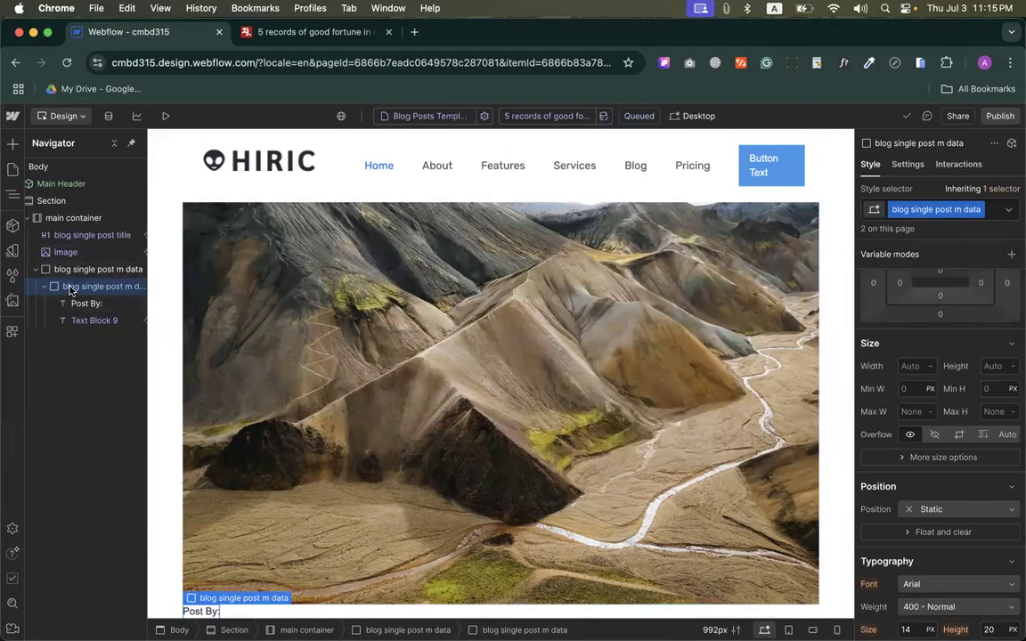
key(super+z)
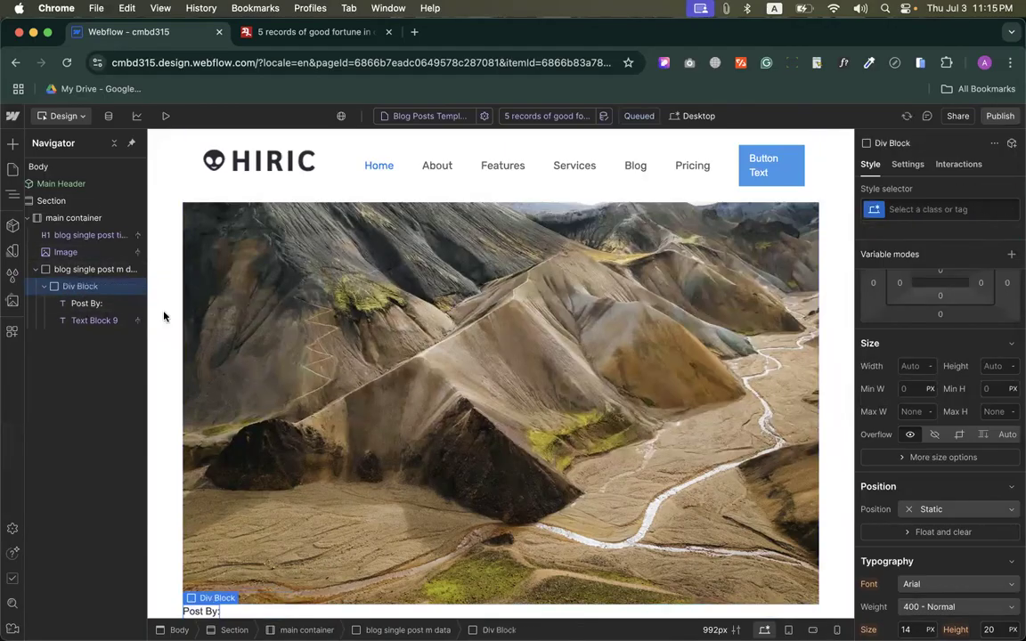
Step: Create the class "post by wrapper" on the div block that holds the two author texts
click(912, 208)
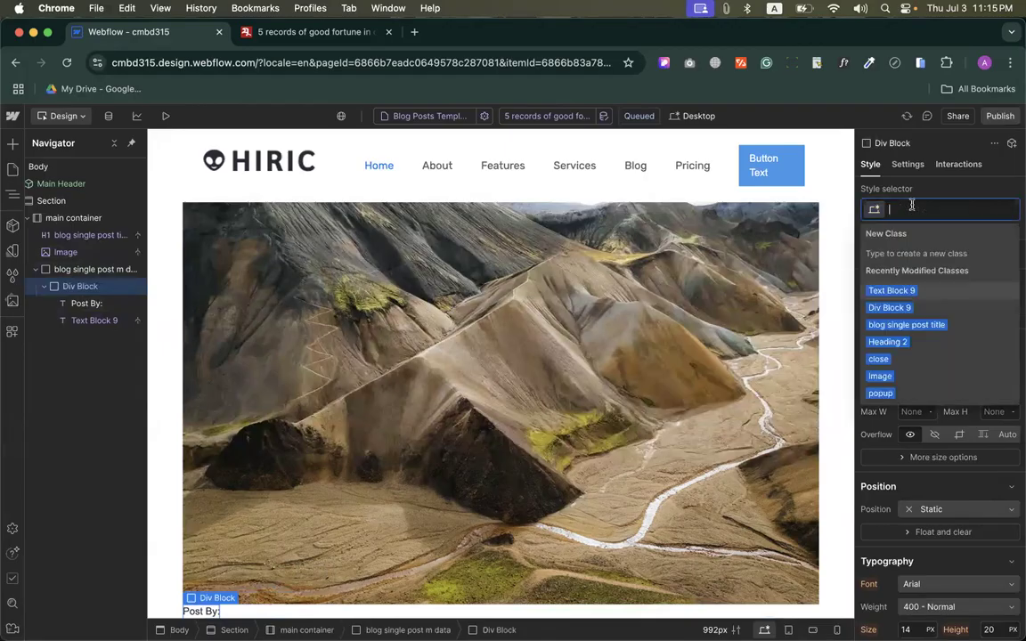
text(post by)
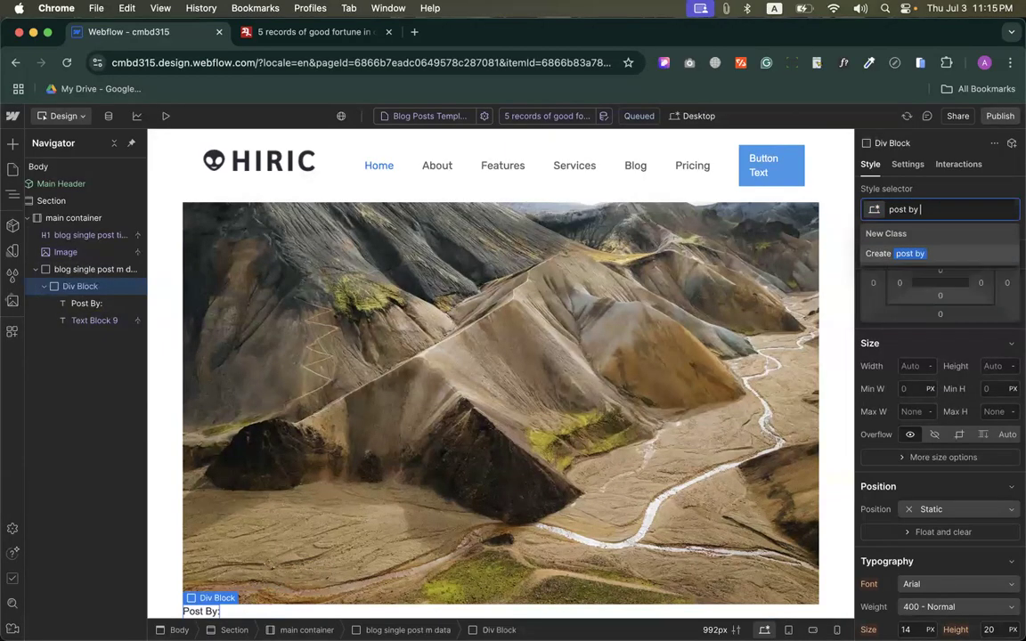
text( wrapper)
key(Return)
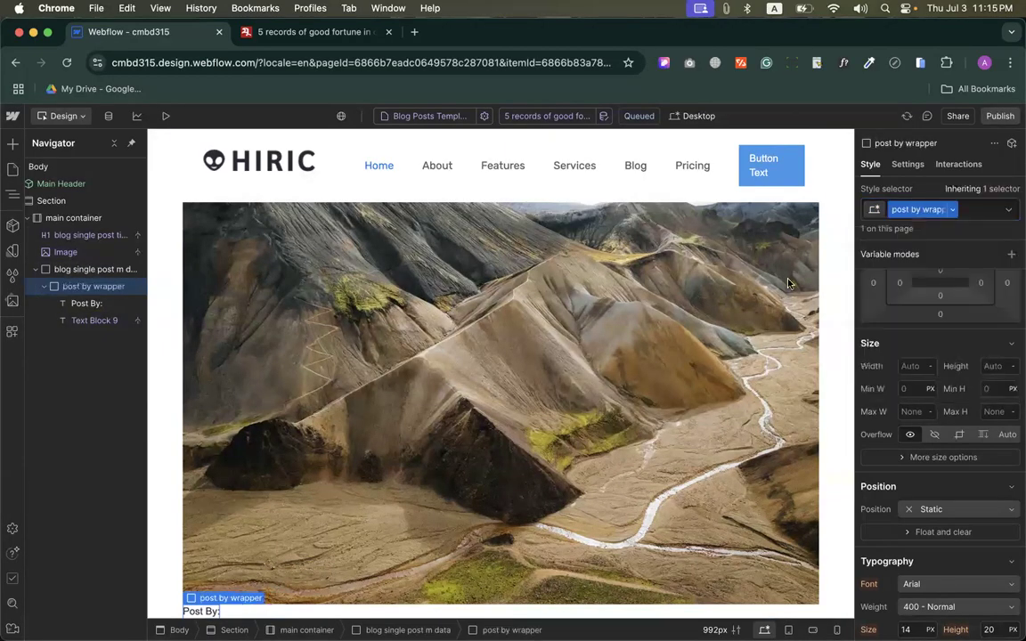
click(44, 286)
click(44, 286)
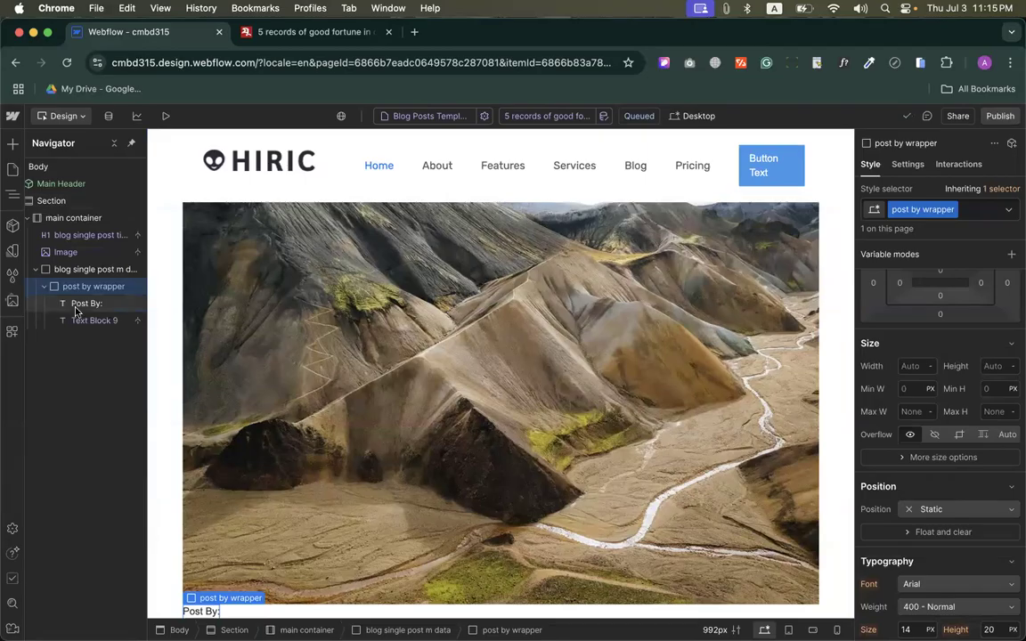
Step: Lay out the post by wrapper as a horizontal flex with space between alignment and a 2 px gap
click(84, 321)
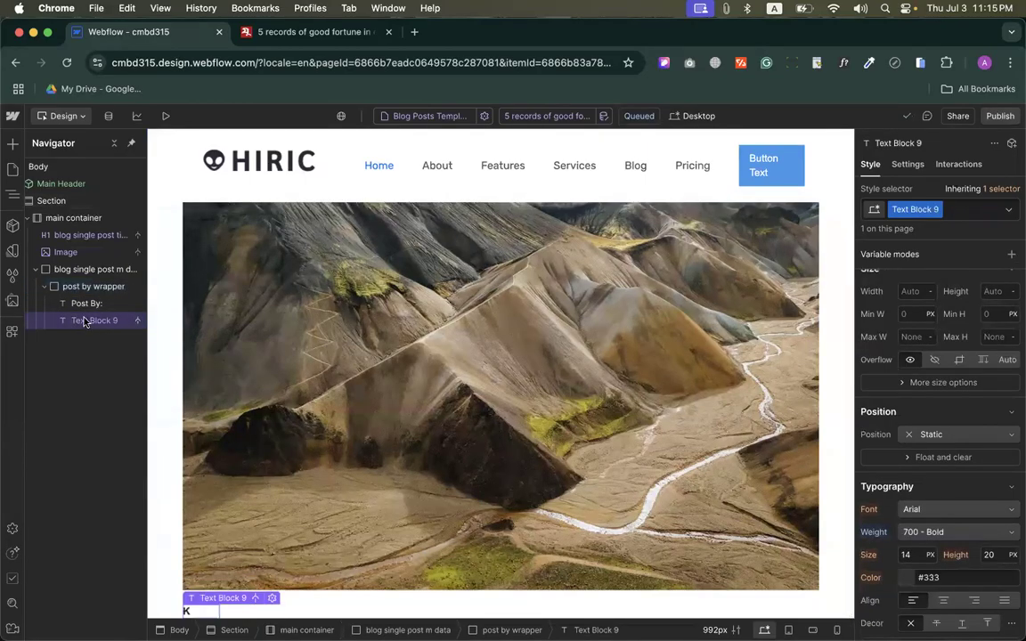
click(82, 292)
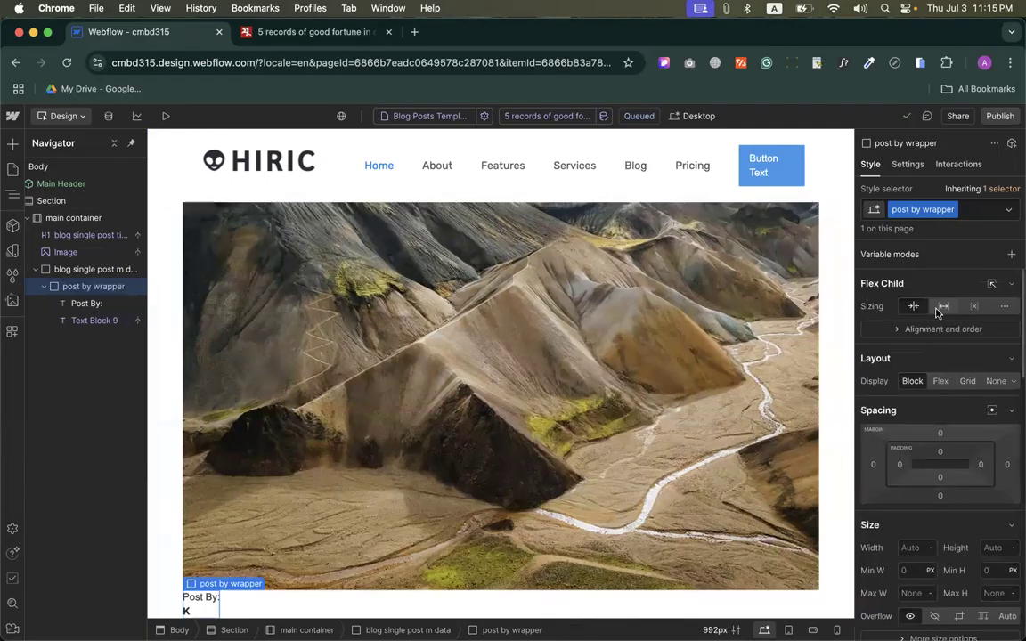
click(940, 382)
double_click(905, 428)
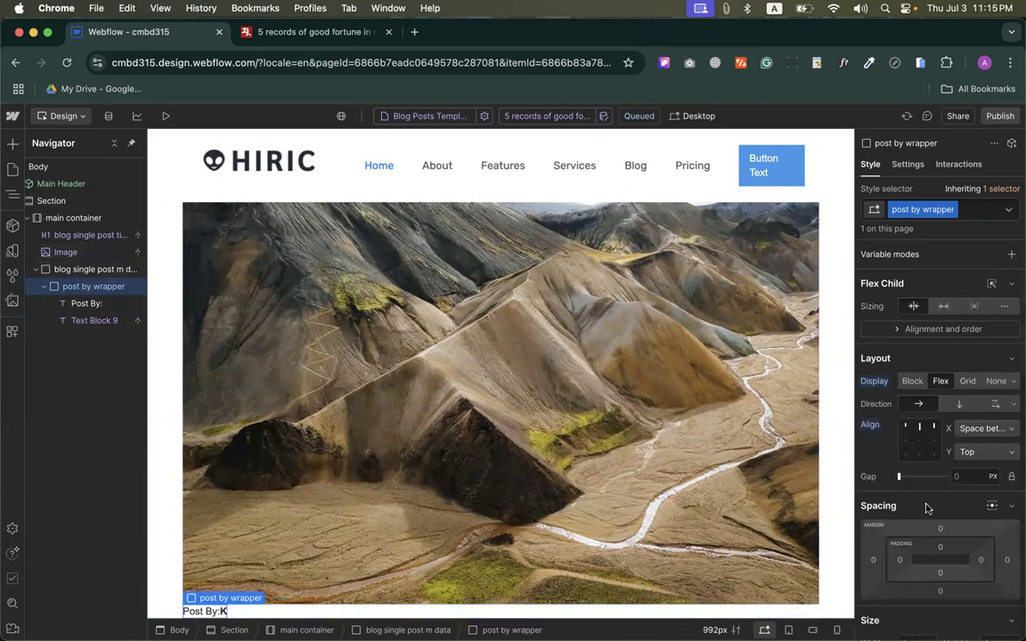
click(968, 478)
text(2)
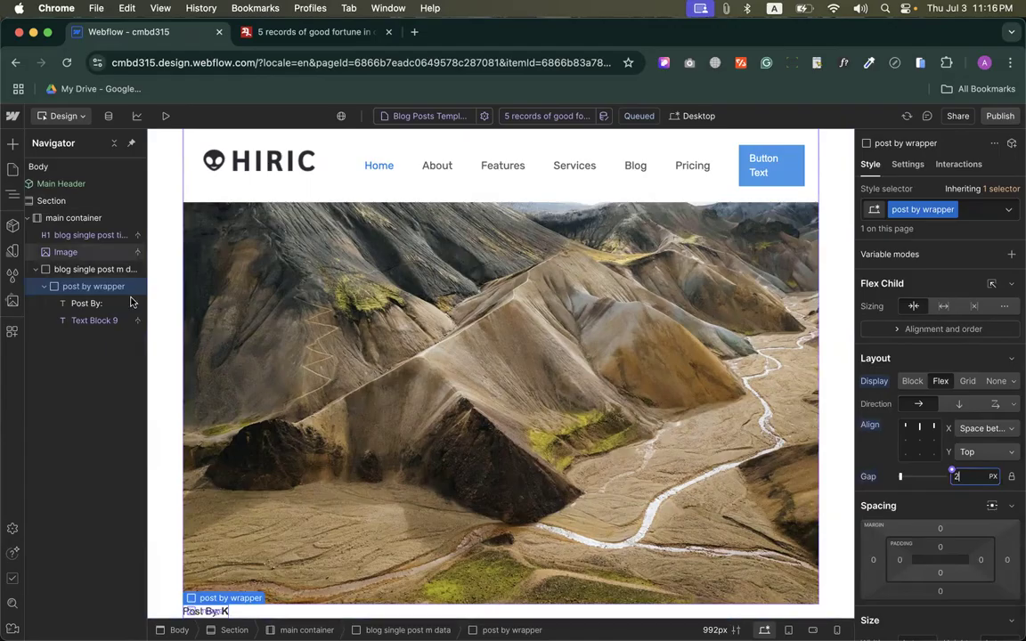
Step: Duplicate the post by wrapper inside the blog single post m data block
click(52, 269)
click(45, 287)
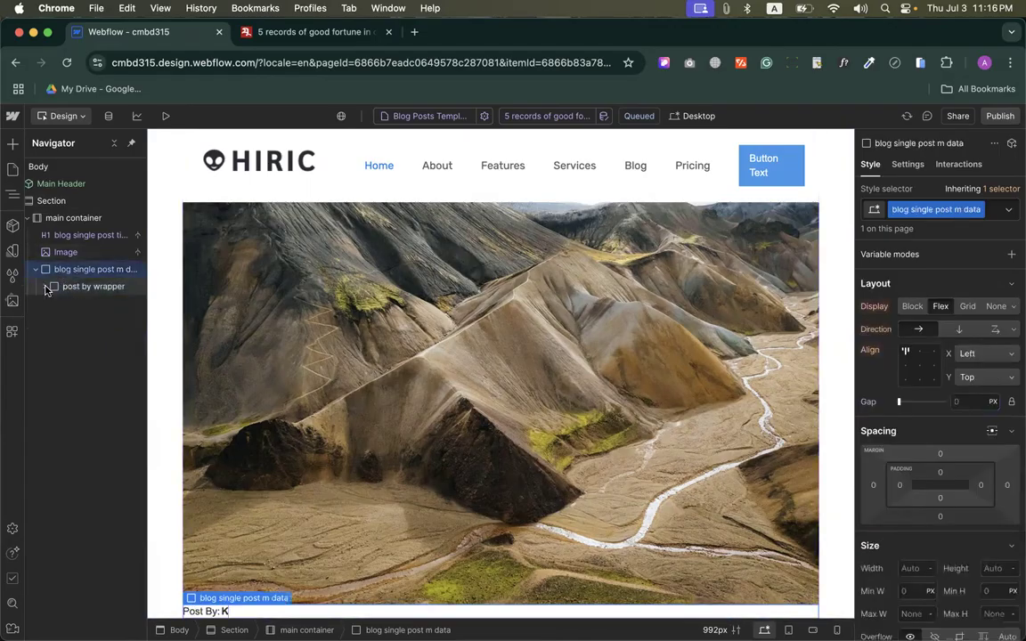
click(76, 287)
key(super+d)
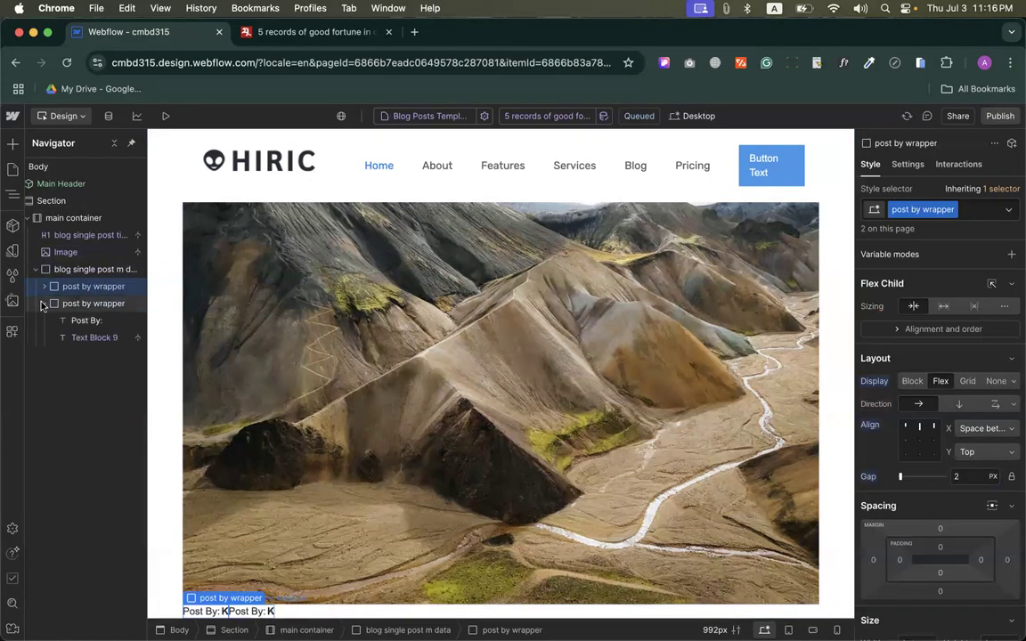
Step: Change the label text in the second post by wrapper to "Date and Time:"
click(45, 304)
click(86, 321)
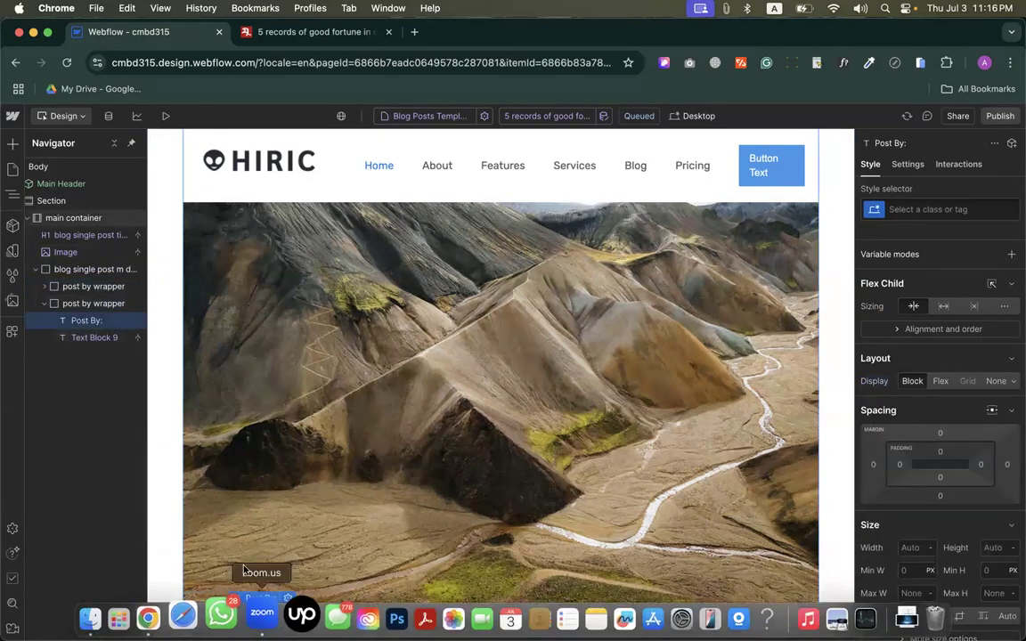
double_click(246, 611)
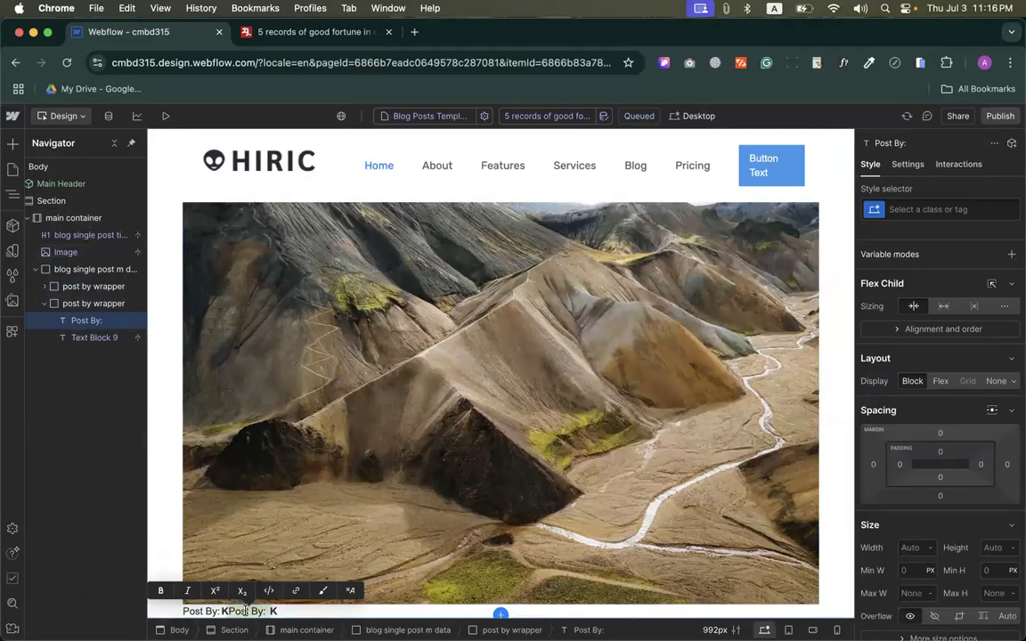
text(Date)
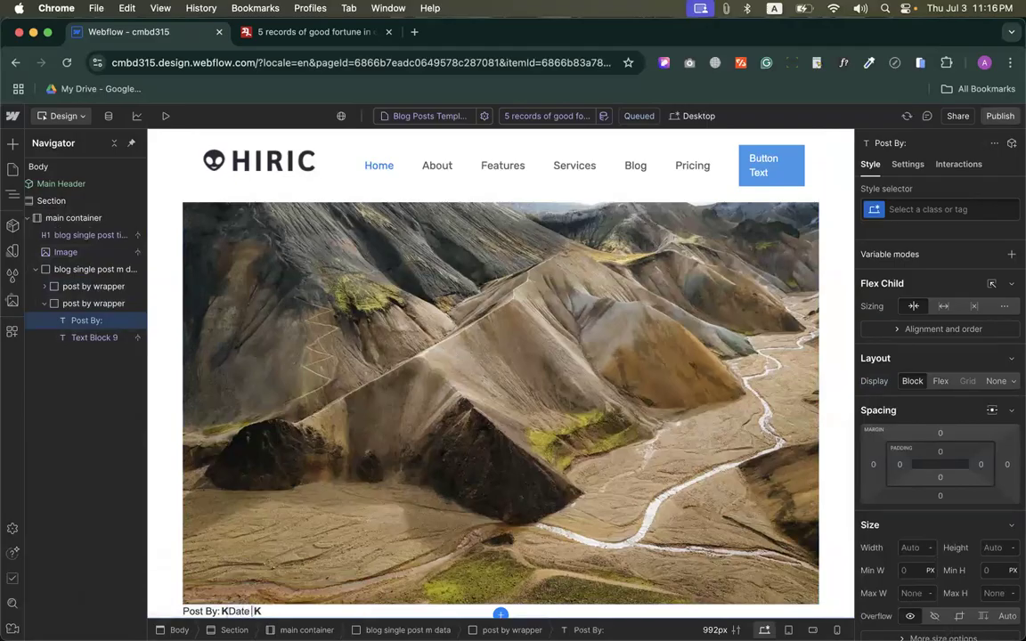
text( and Time:)
Step: Connect the bold text block beside "Date and Time:" to the Post Date field of the Blog Posts collection
click(301, 611)
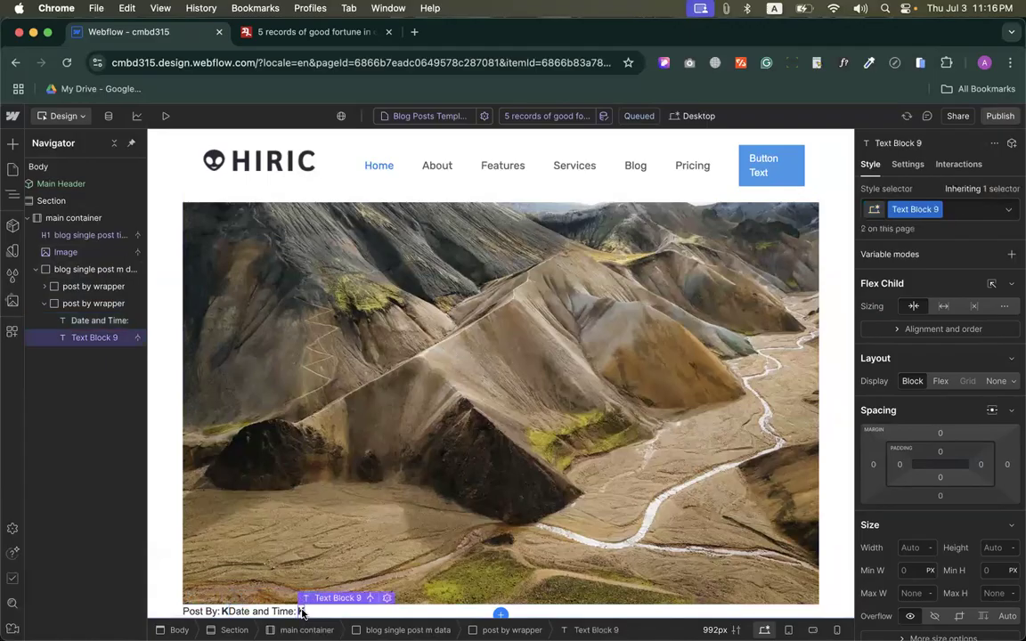
click(387, 598)
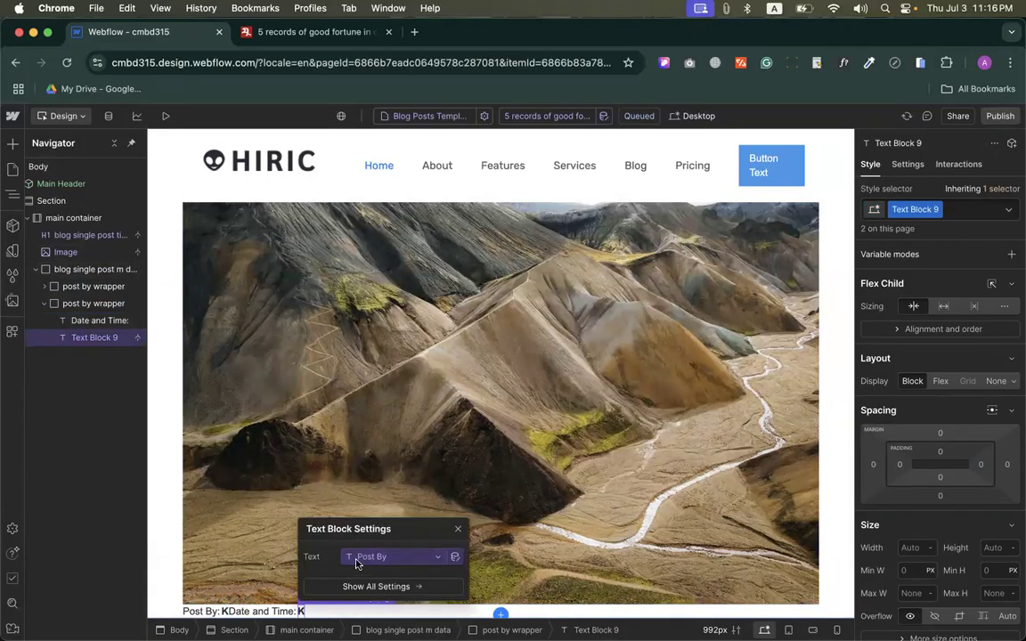
click(357, 557)
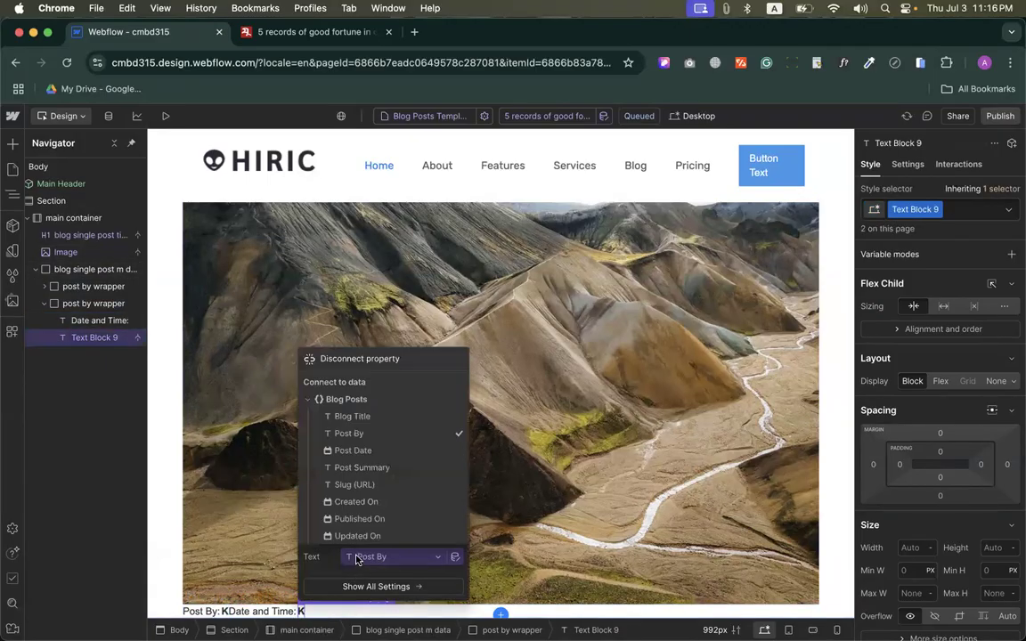
click(354, 451)
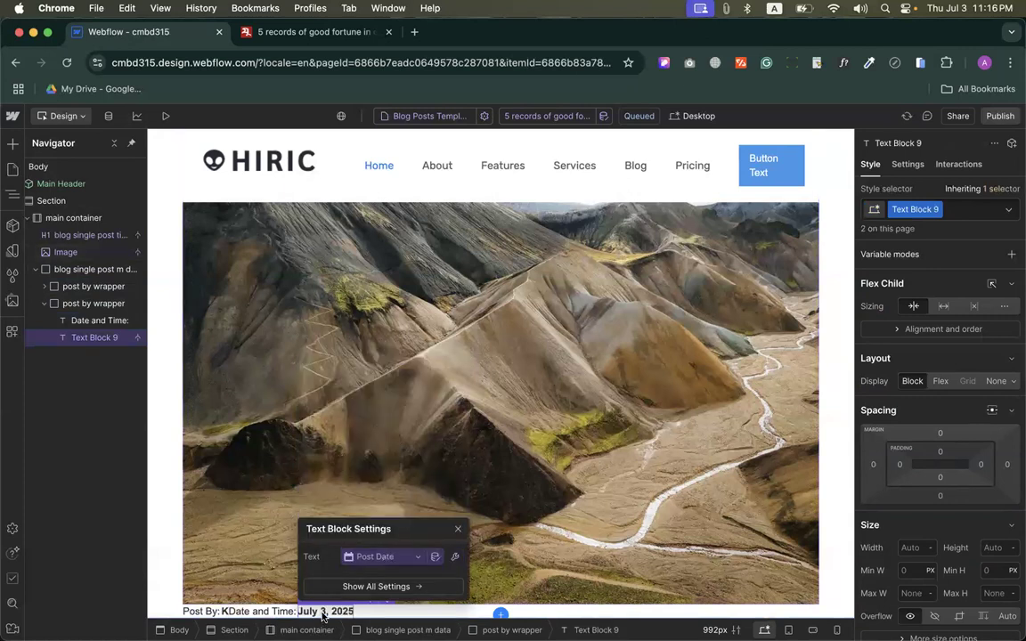
drag(373, 531, 374, 399)
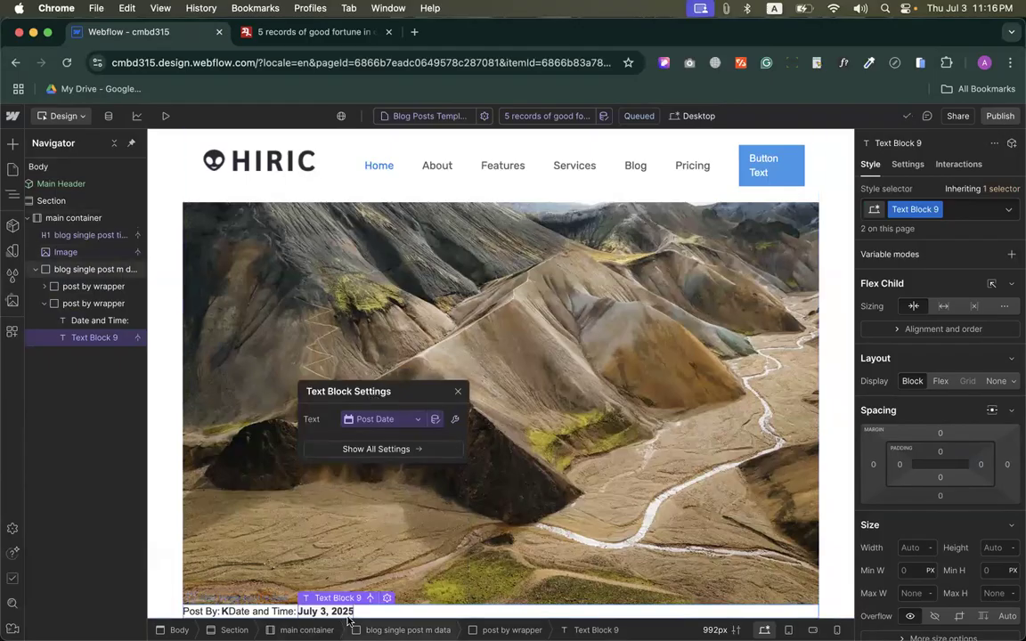
click(410, 427)
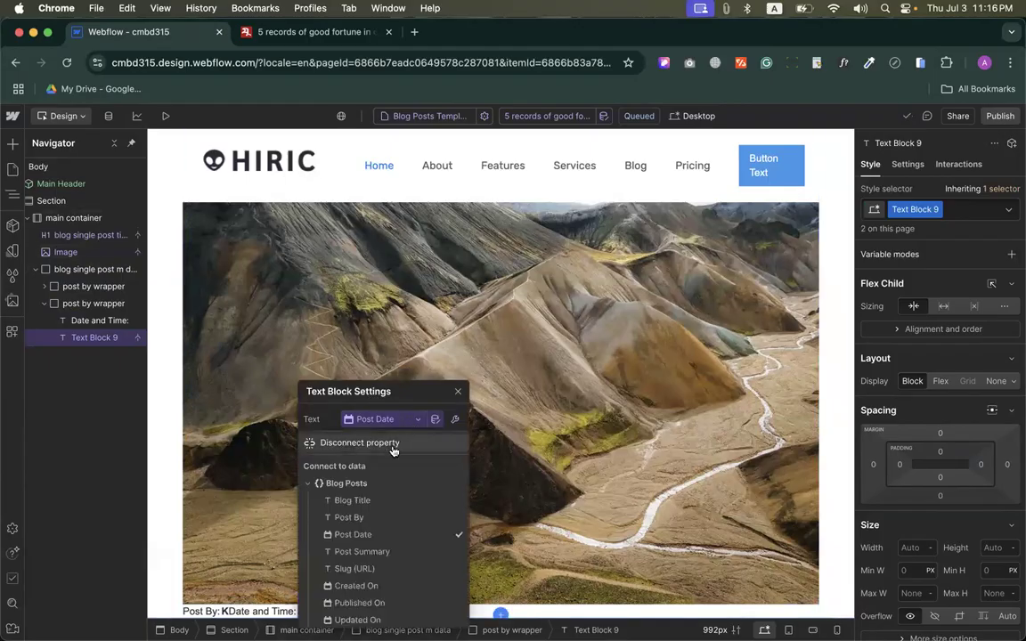
click(432, 418)
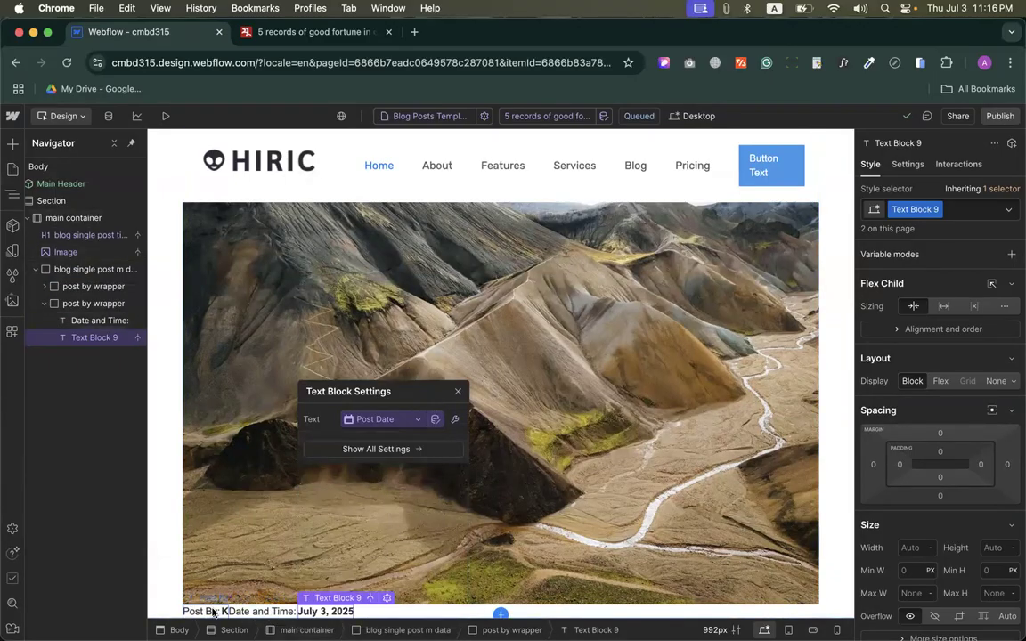
Step: Set the gap of the blog single post m data block to 15 px
click(55, 268)
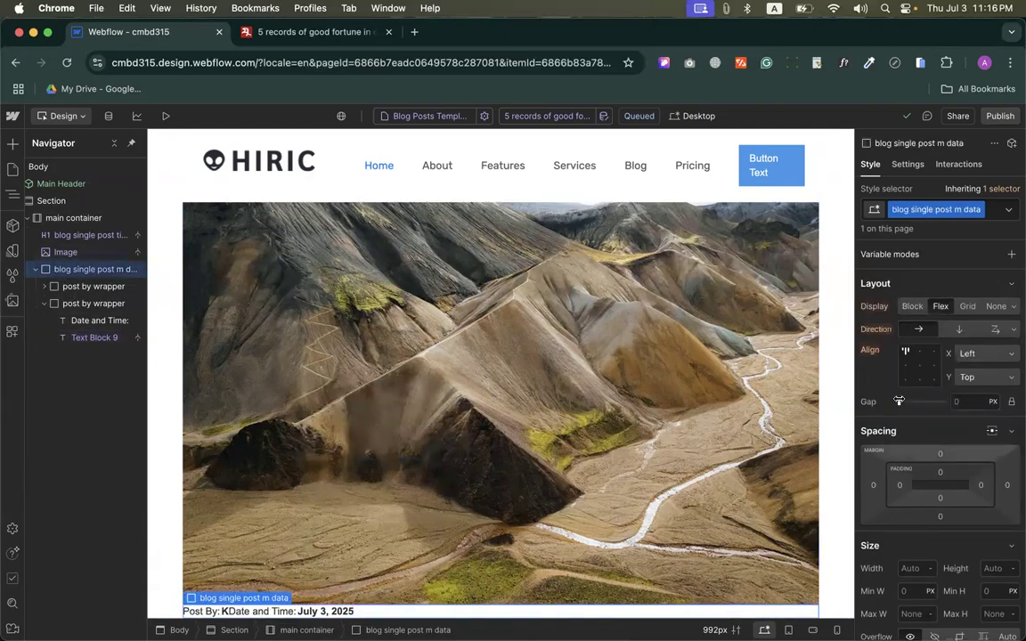
drag(899, 401, 908, 402)
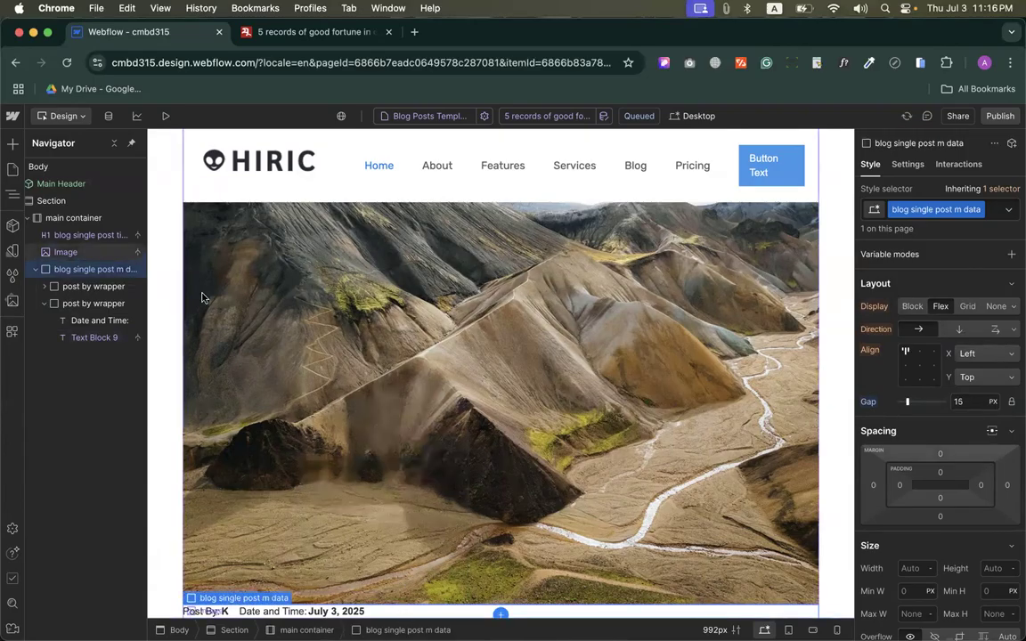
click(44, 304)
Step: Try a third metadata entry by duplicating the date wrapper, check its available collection fields, and delete the extra wrapper
click(82, 304)
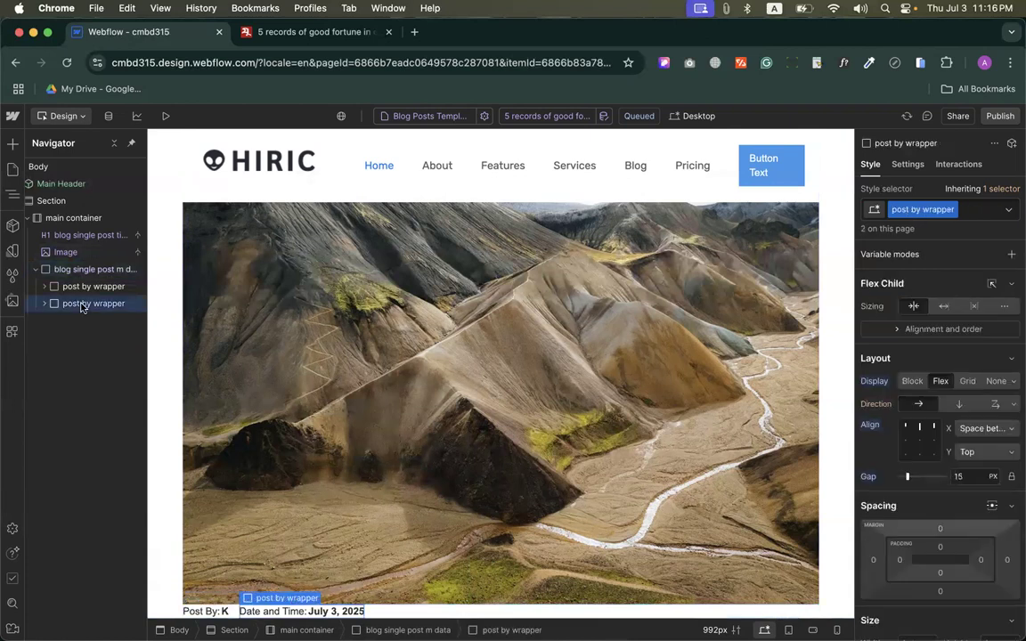
key(super+d)
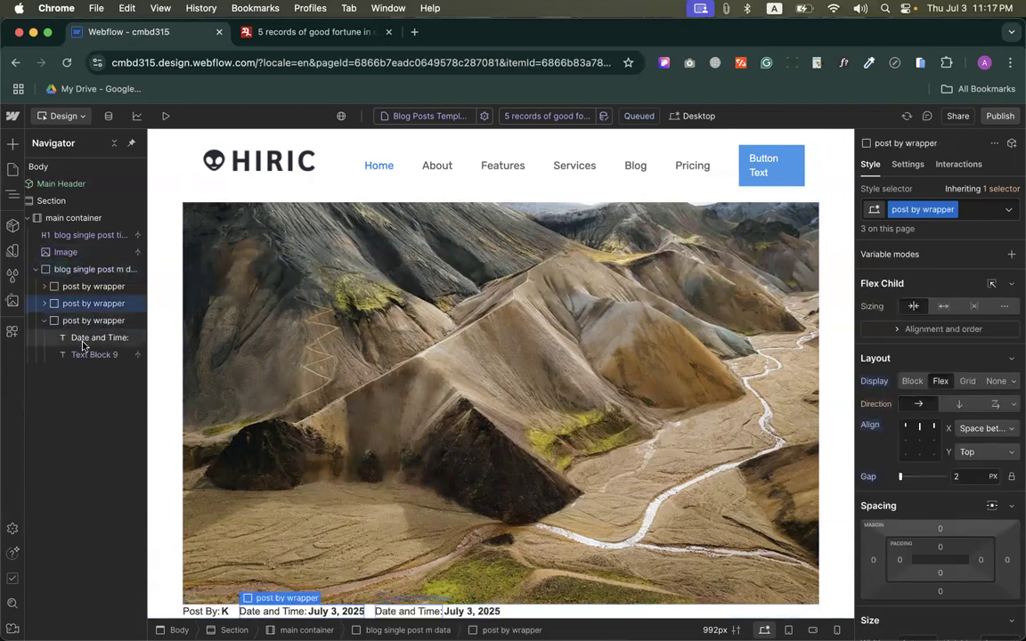
click(425, 611)
double_click(421, 610)
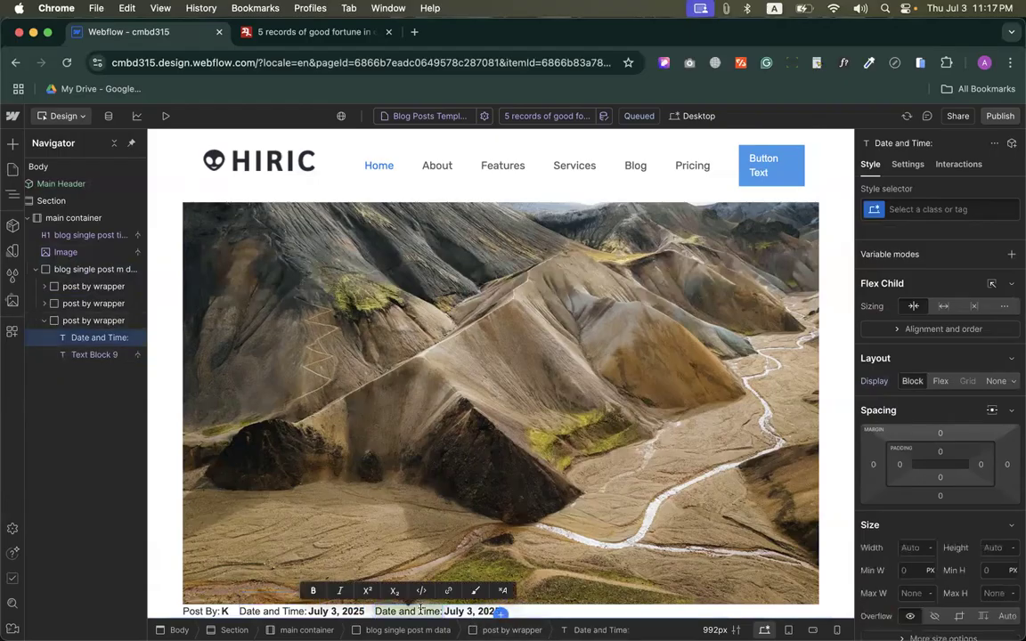
click(451, 612)
click(532, 599)
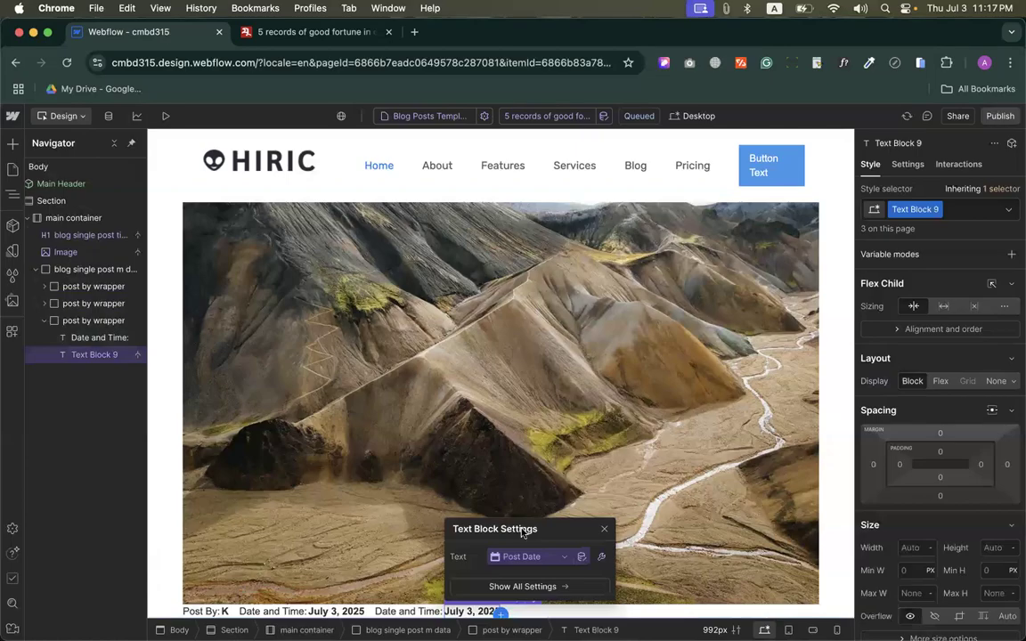
click(526, 556)
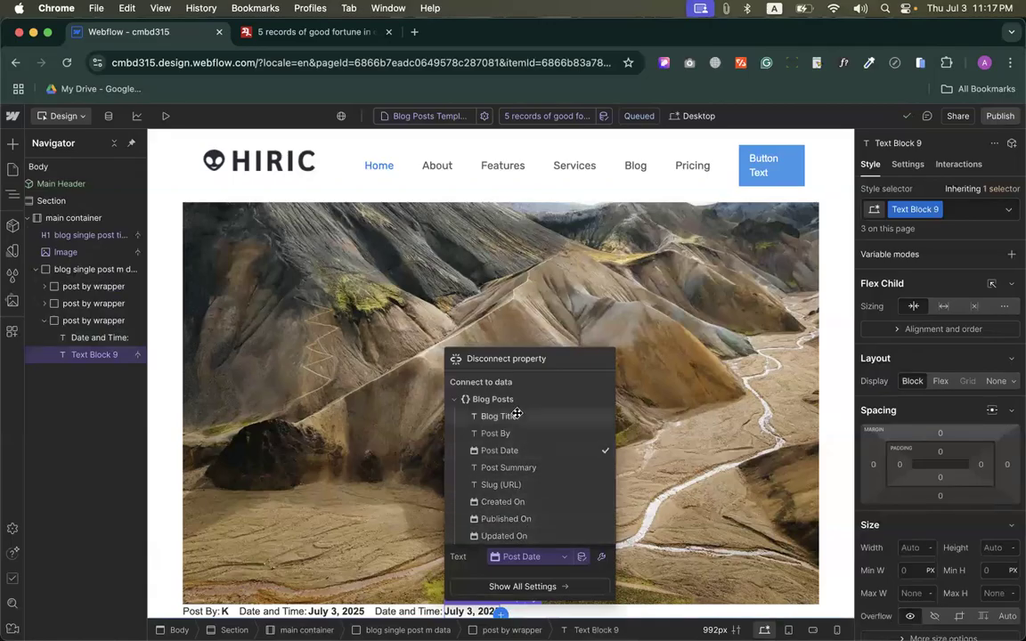
click(461, 557)
click(392, 612)
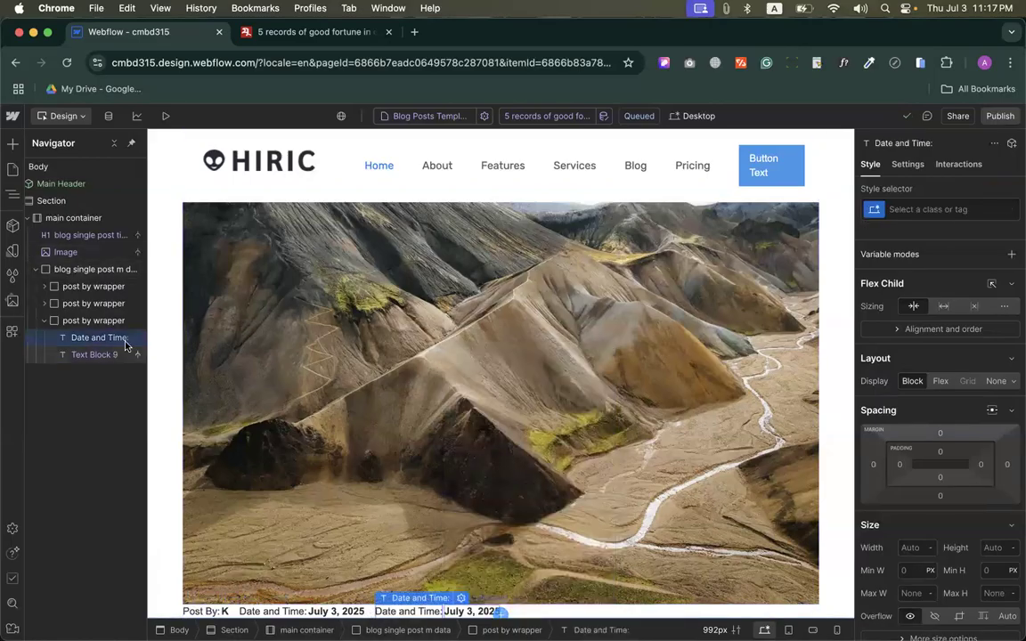
click(92, 321)
key(Delete)
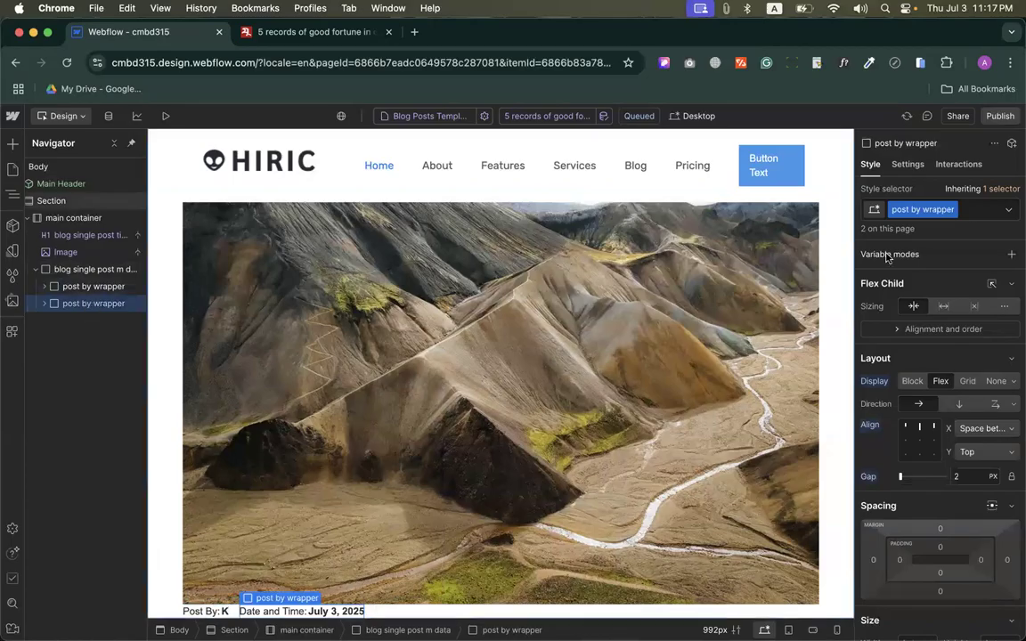
Step: Duplicate the class of the date wrapper and name the copy "Single post Date"
click(953, 211)
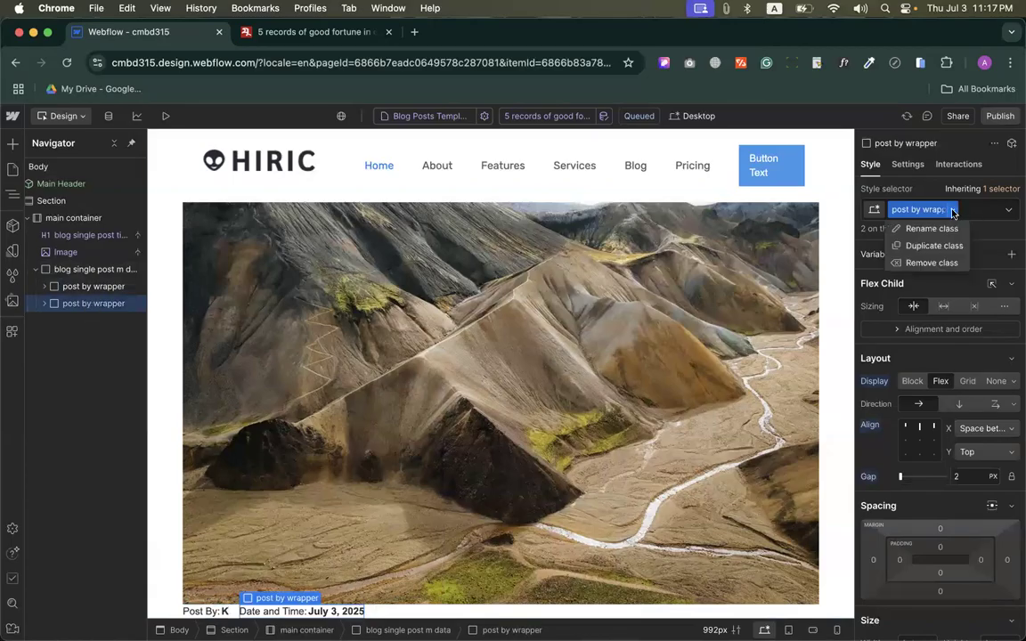
click(929, 246)
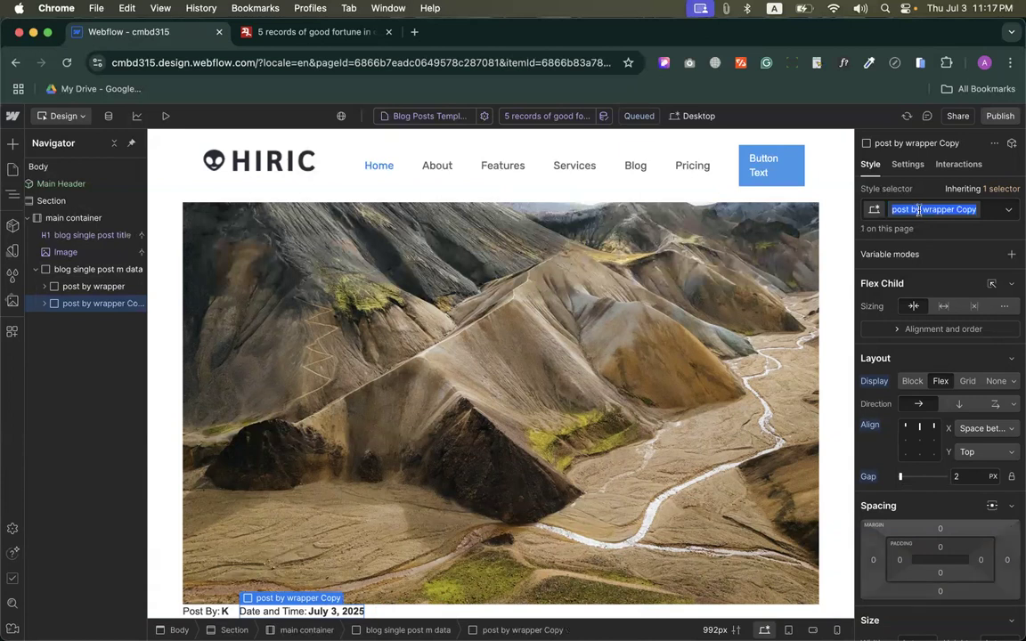
text(Date)
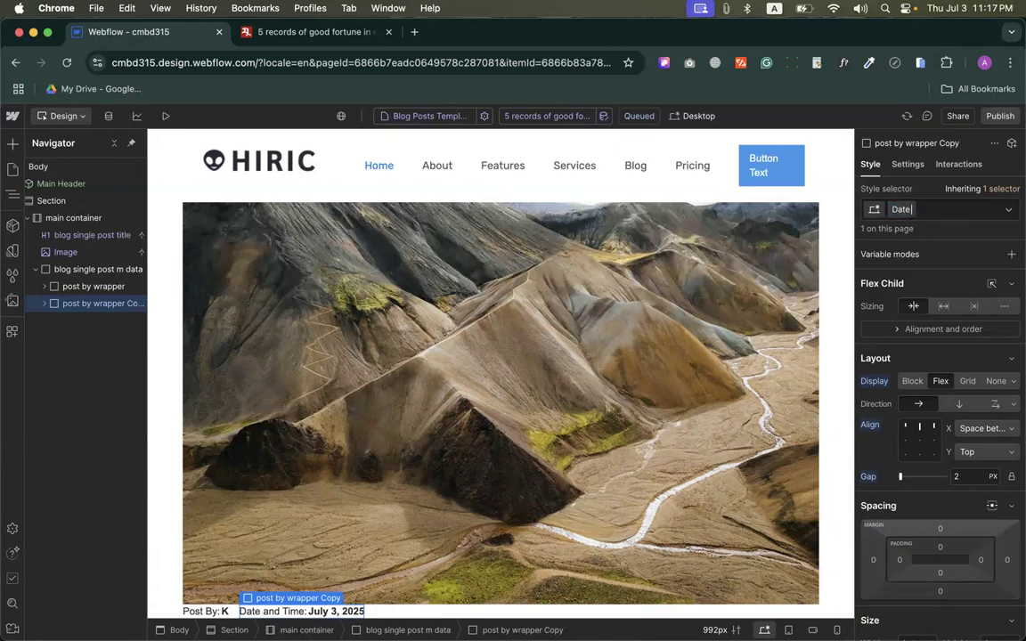
text(Single post)
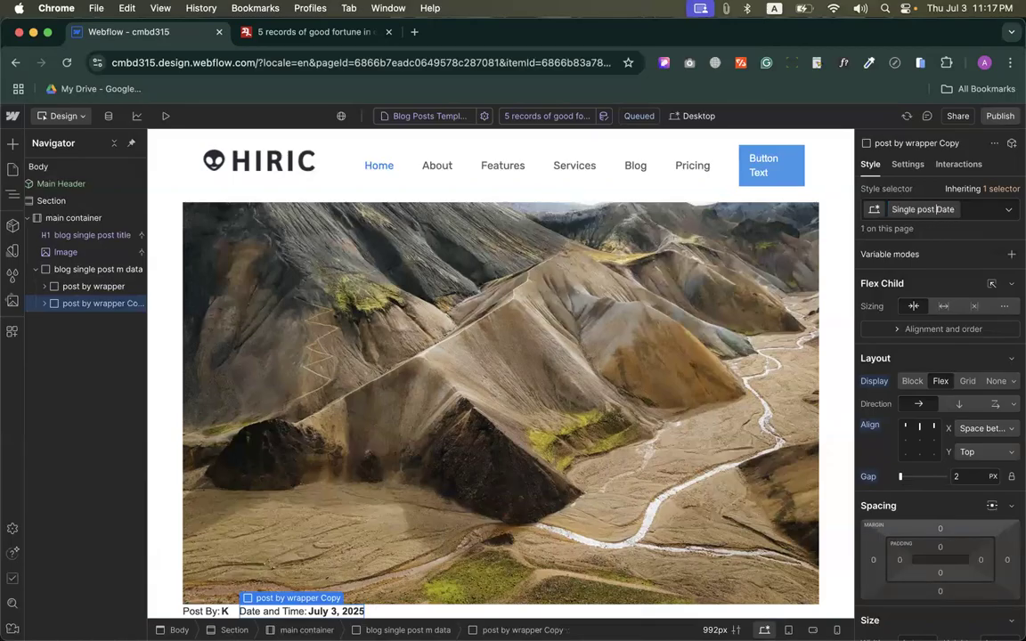
key(Return)
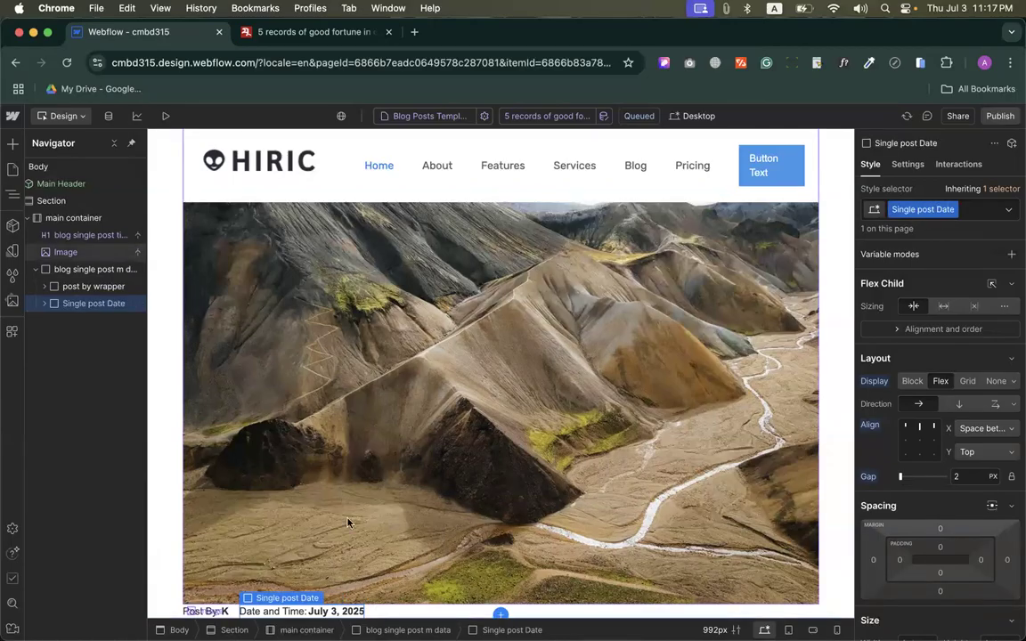
Step: Try a paragraph in the main container, check which Blog Posts fields it can connect to, and delete it
click(51, 220)
click(13, 145)
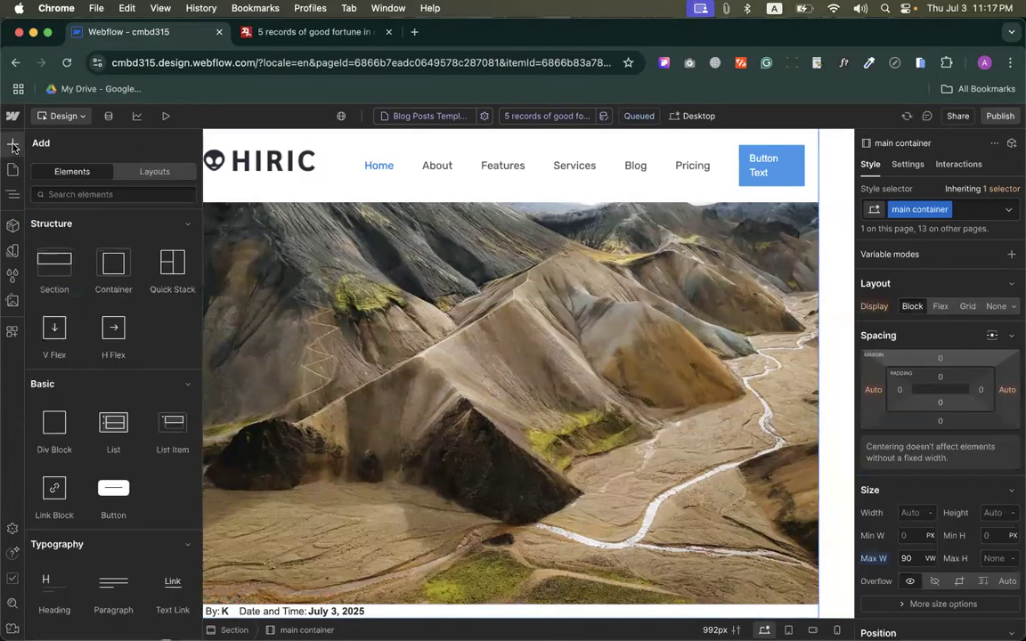
scroll(121, 426, down, 2)
scroll(121, 426, up, 2)
scroll(123, 431, down, 5)
scroll(125, 436, up, 2)
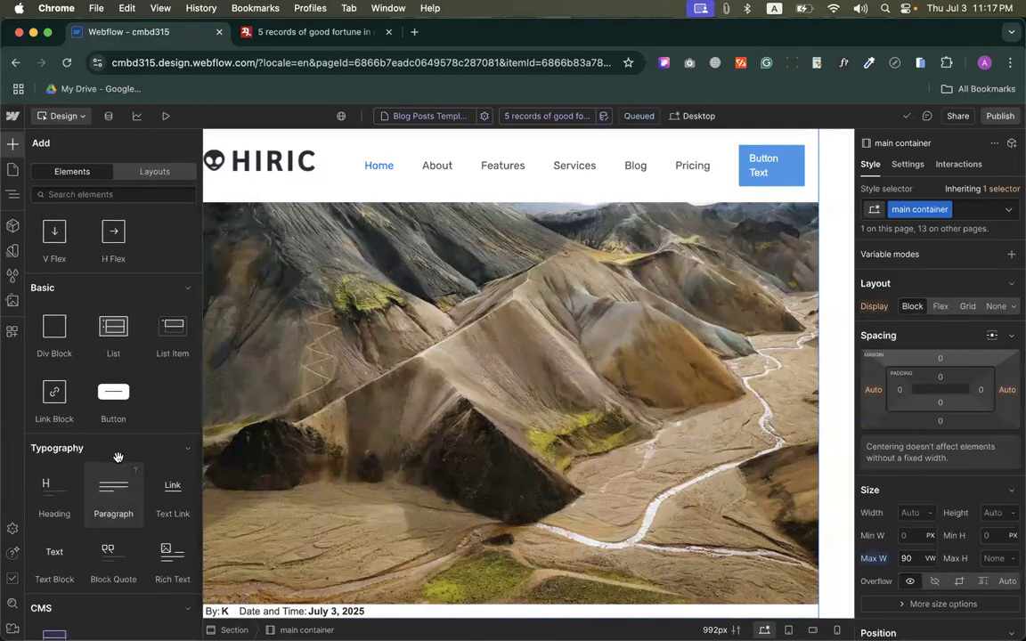
click(110, 448)
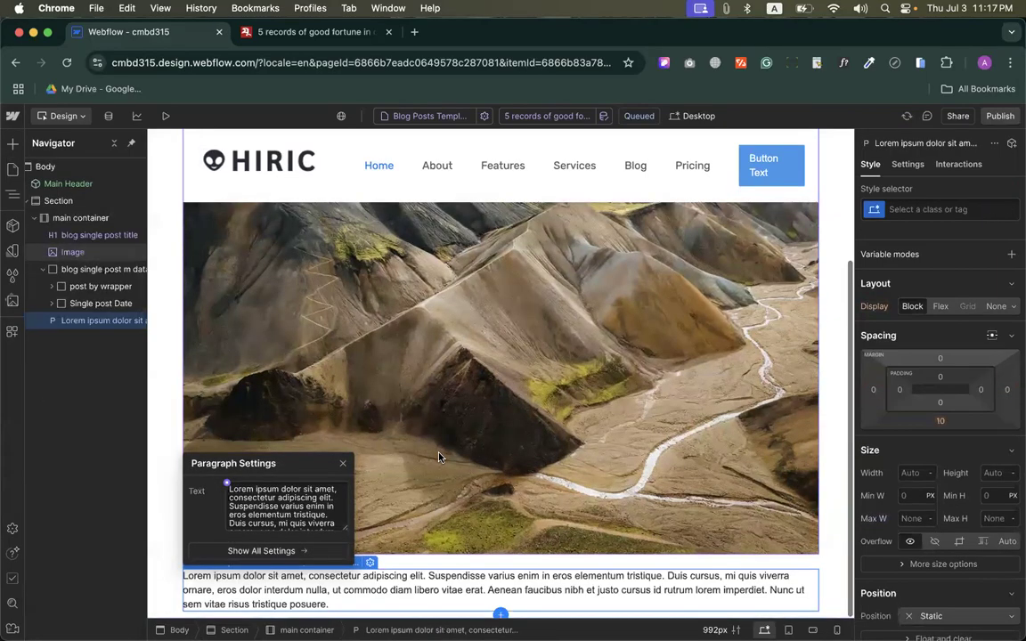
click(226, 484)
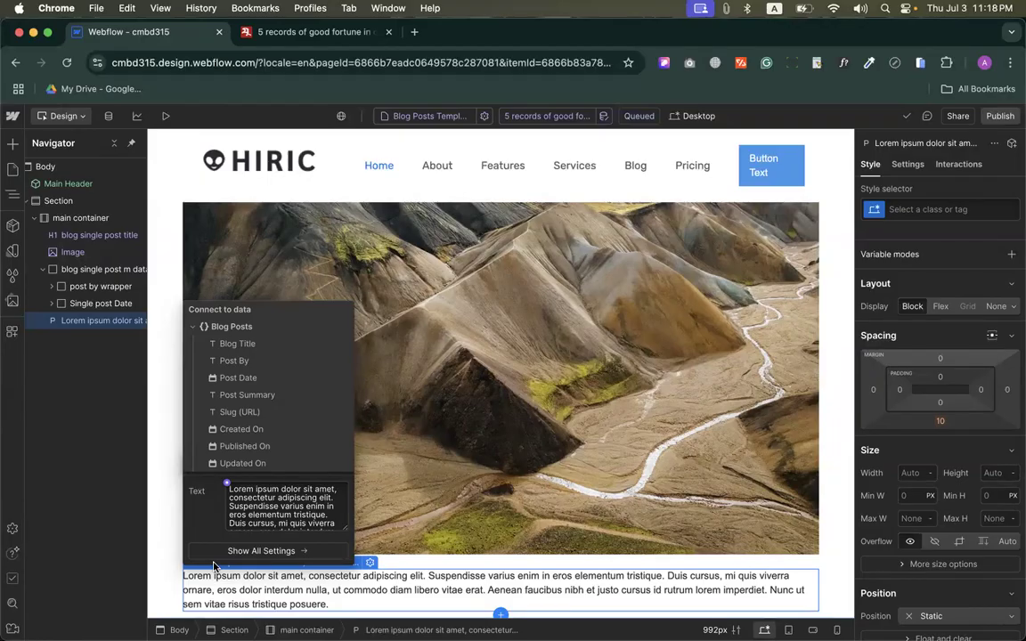
click(230, 587)
click(251, 594)
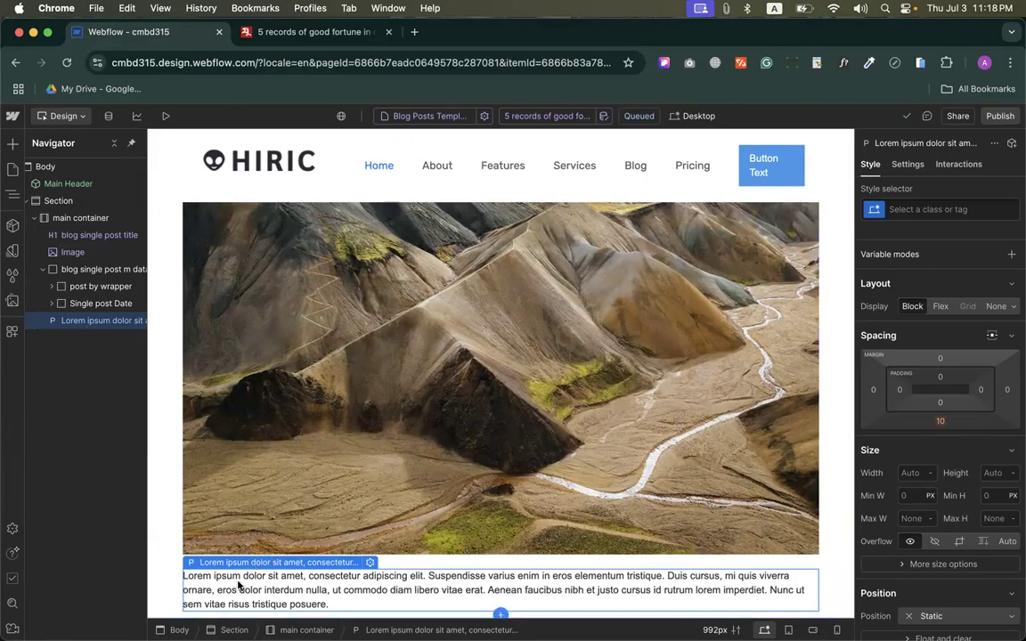
key(Delete)
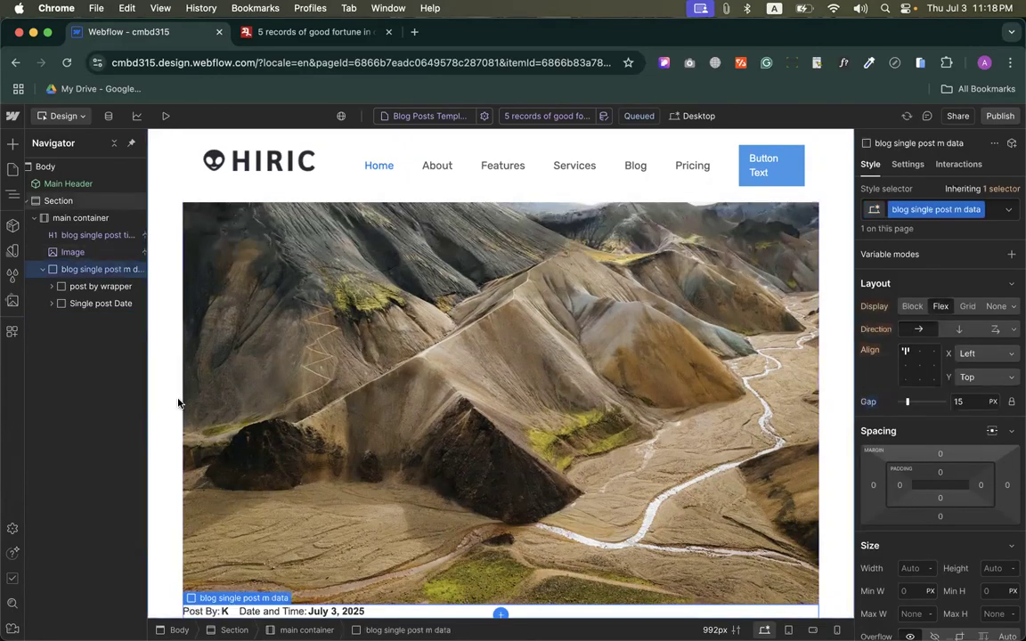
Step: Add a Rich Text block to the main container and connect its content to the Post Body field of Blog Posts
click(80, 217)
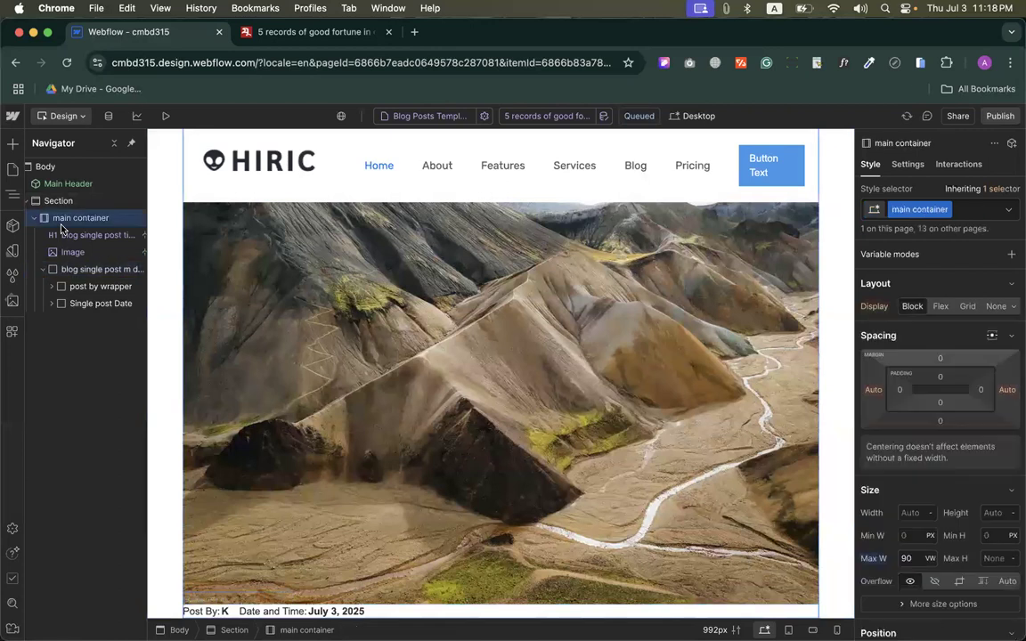
click(12, 146)
scroll(134, 374, down, 6)
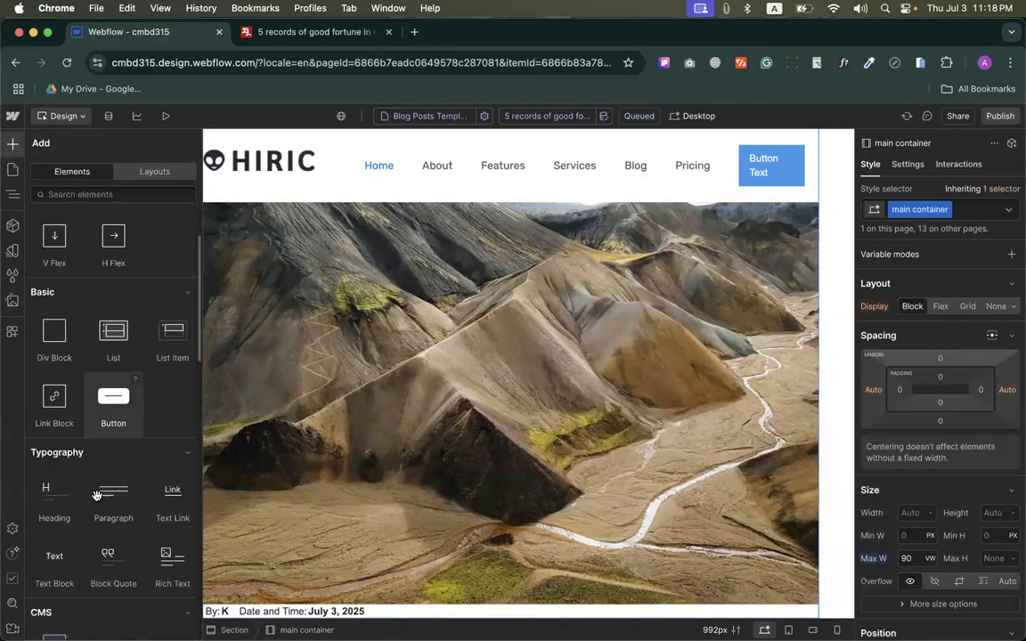
click(164, 364)
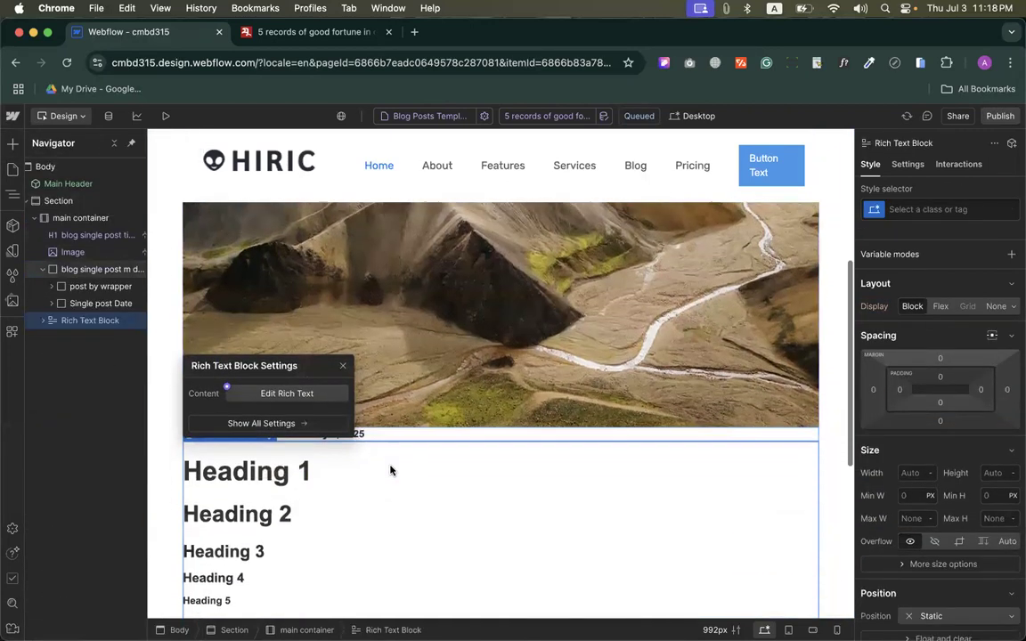
click(227, 321)
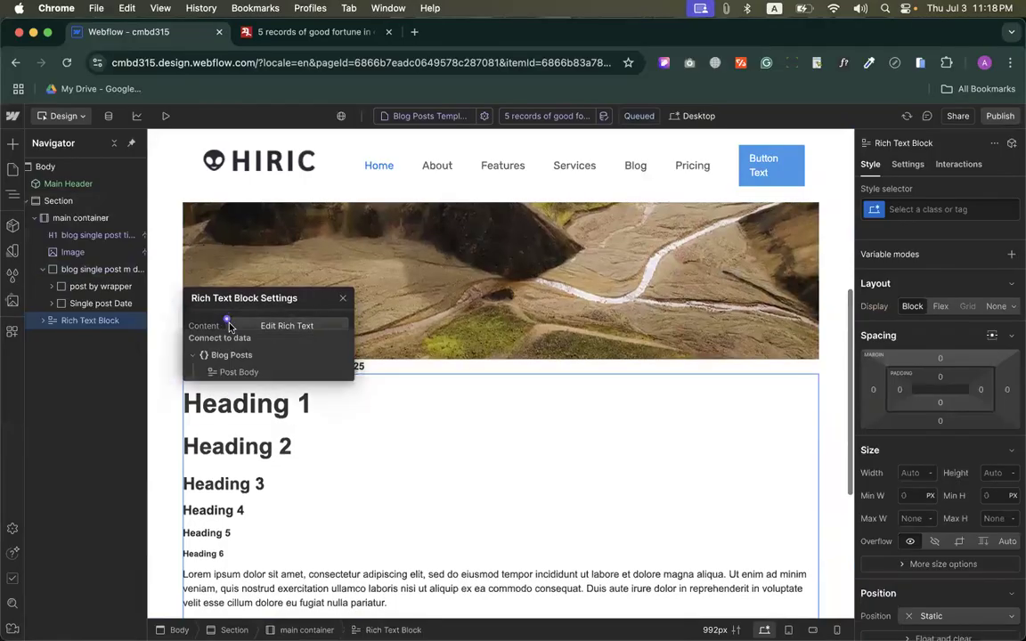
click(247, 372)
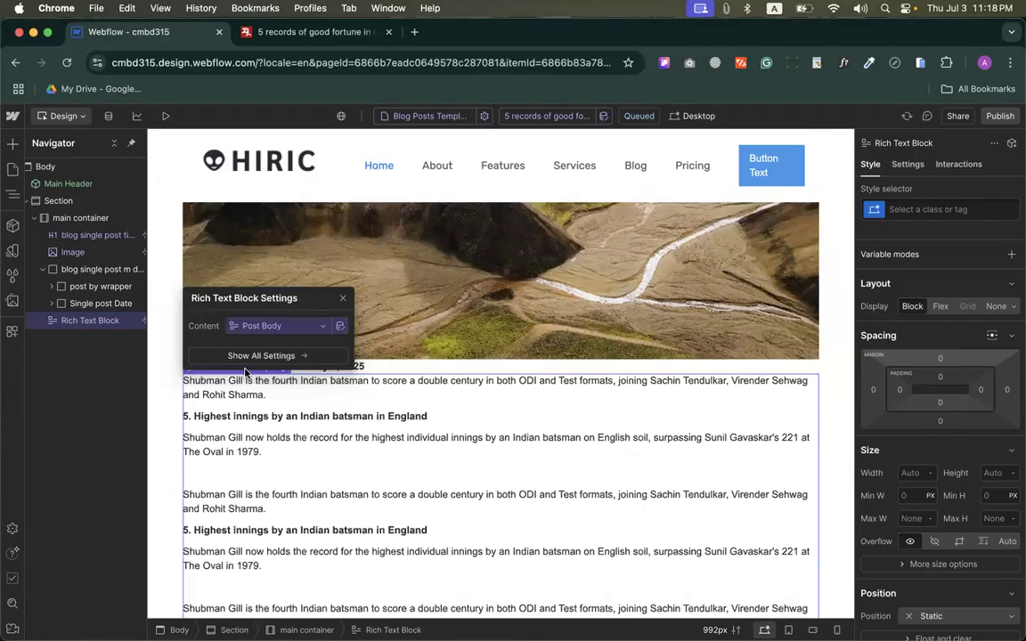
Step: Insert the Main Footer component at the end of the page's Body
scroll(415, 522, down, 5)
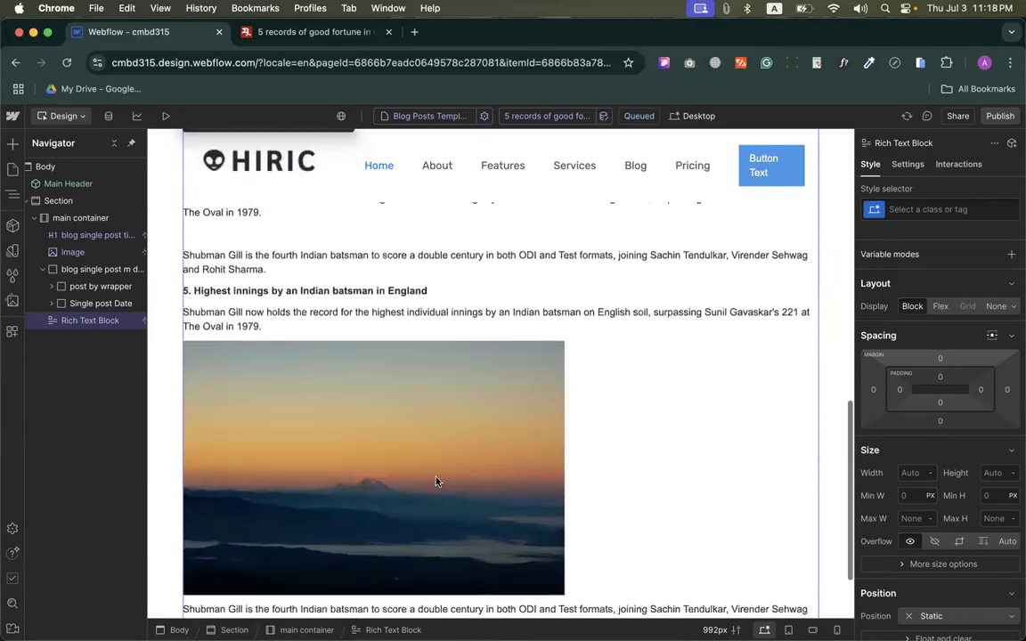
scroll(398, 419, up, 10)
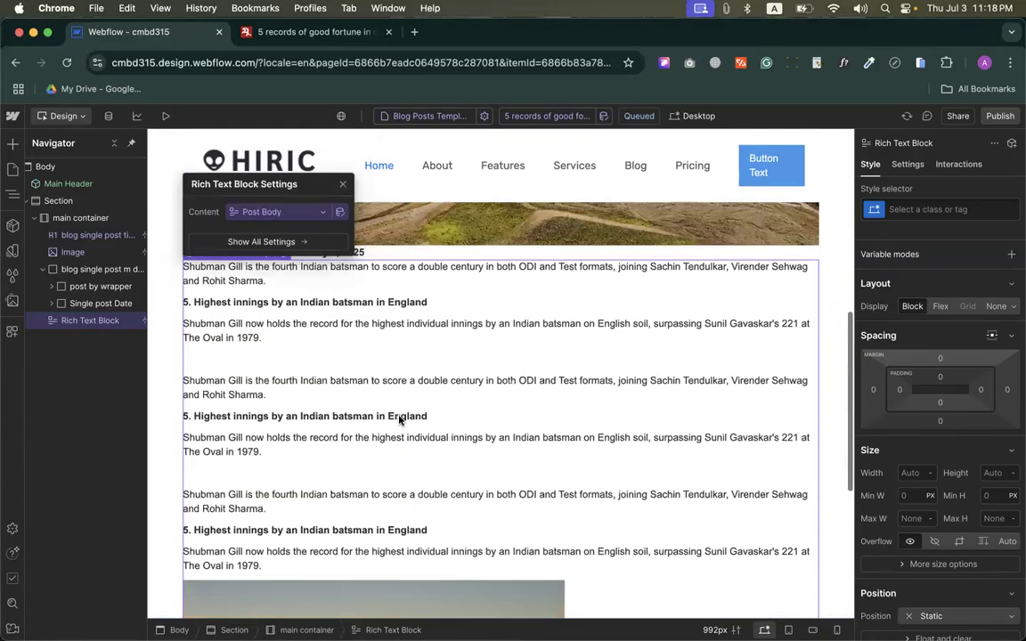
scroll(398, 420, up, 2)
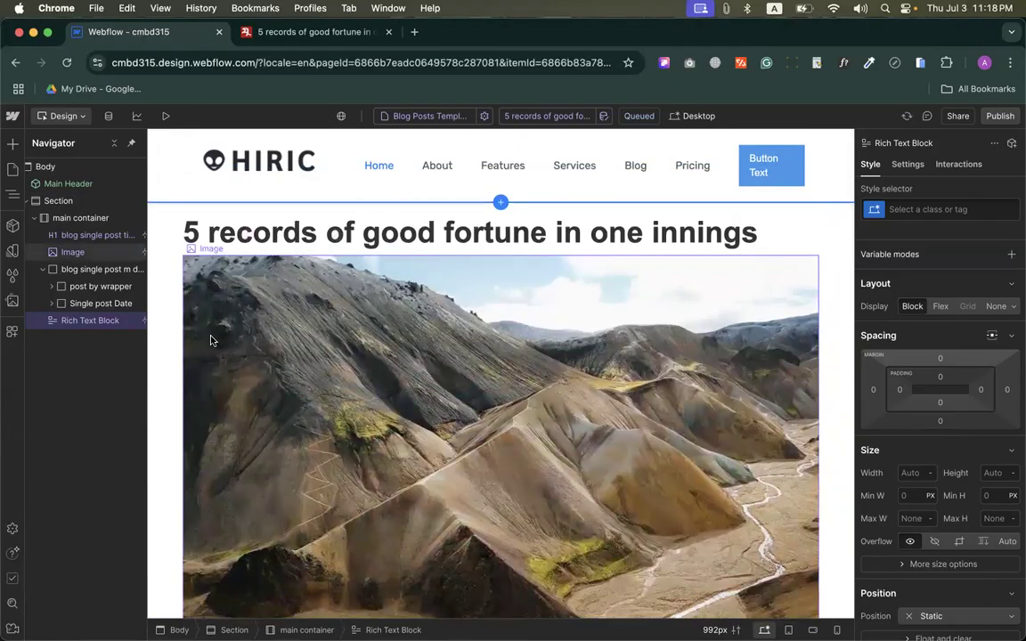
click(12, 142)
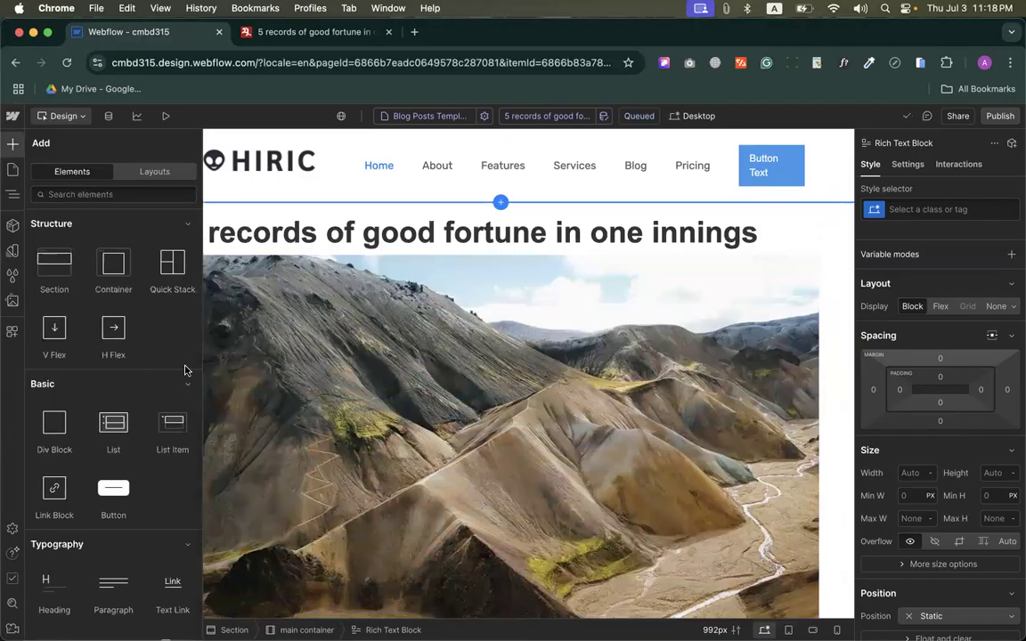
click(306, 301)
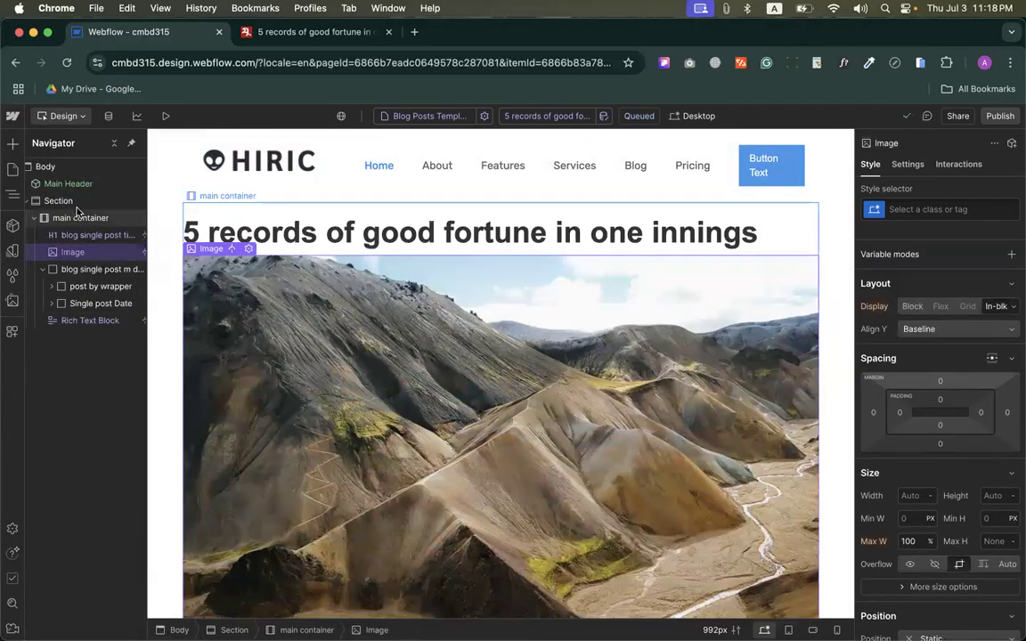
click(42, 166)
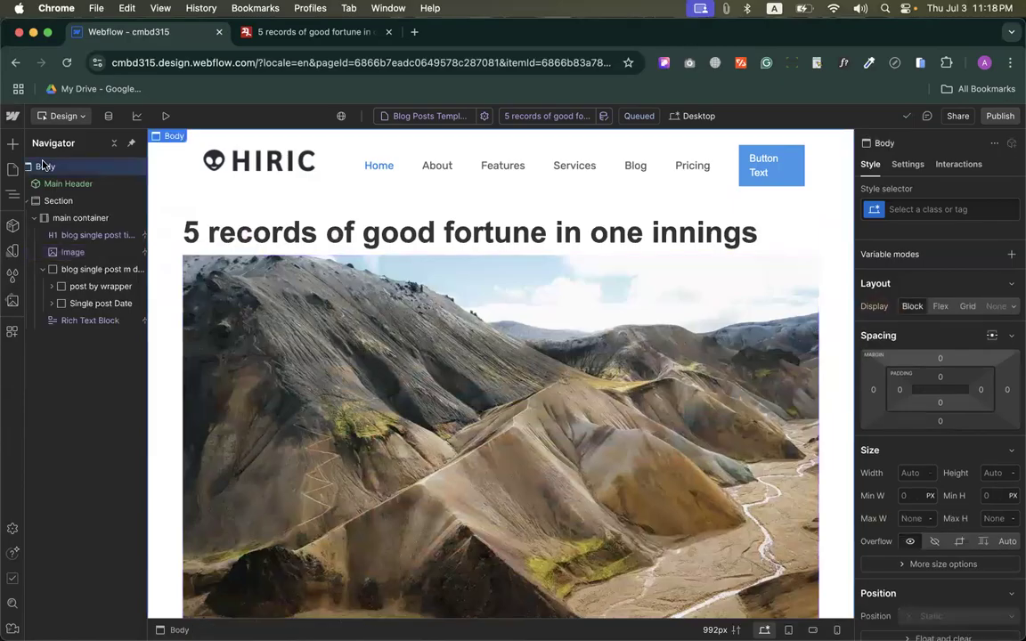
click(12, 225)
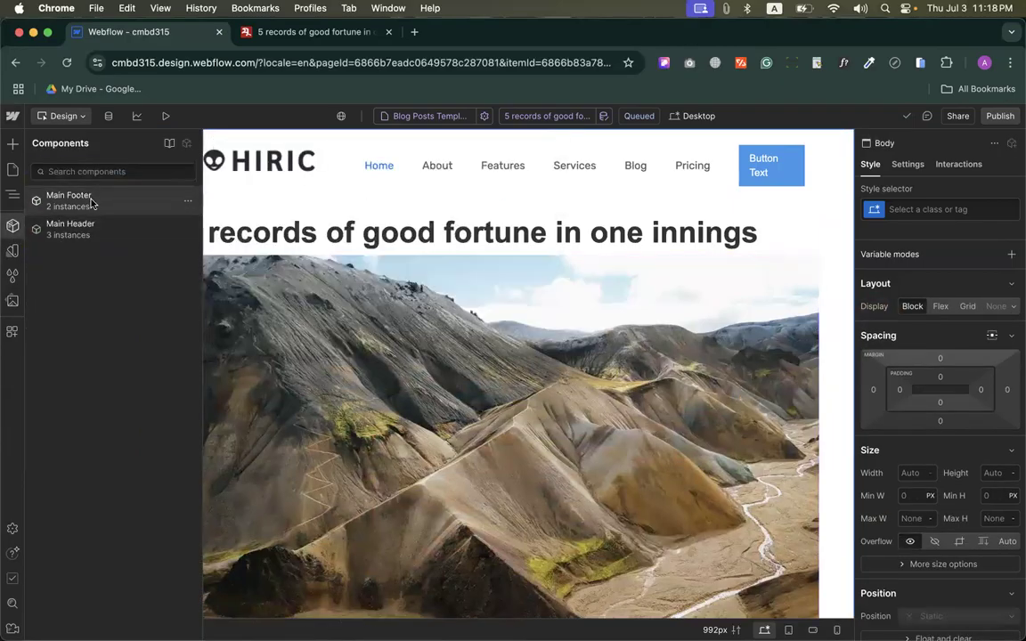
click(92, 203)
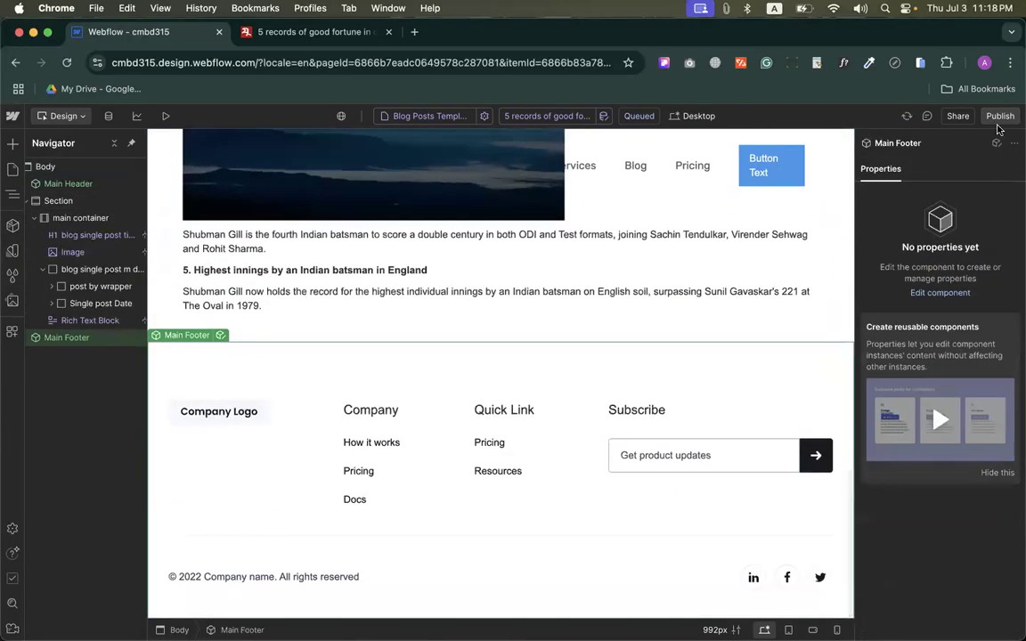
Step: Publish the site with the completed blog post template to the cmbd315.webflow.io staging domain
click(999, 117)
click(912, 313)
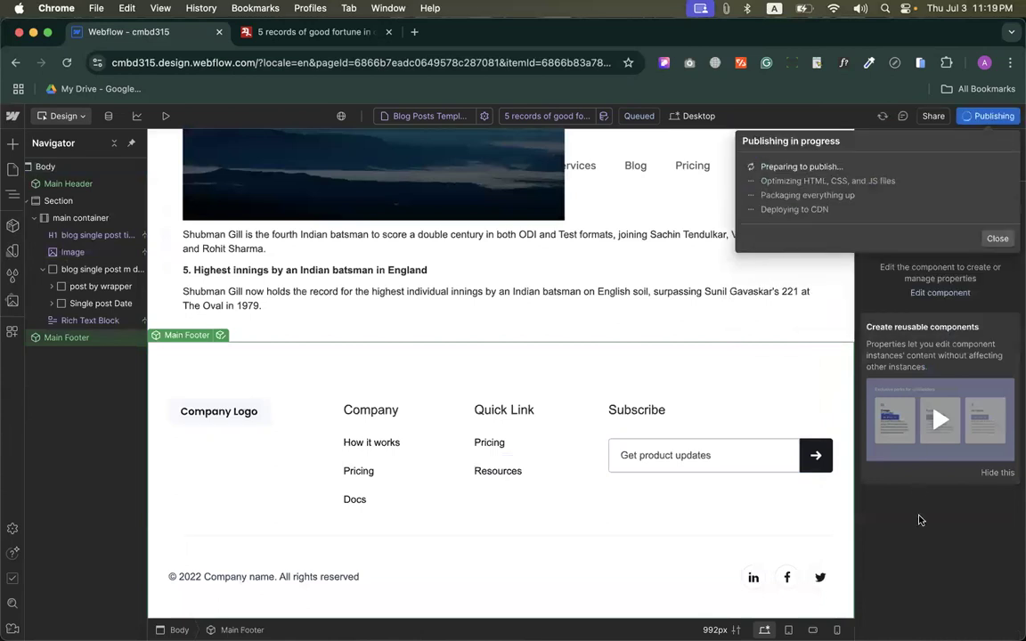
click(921, 522)
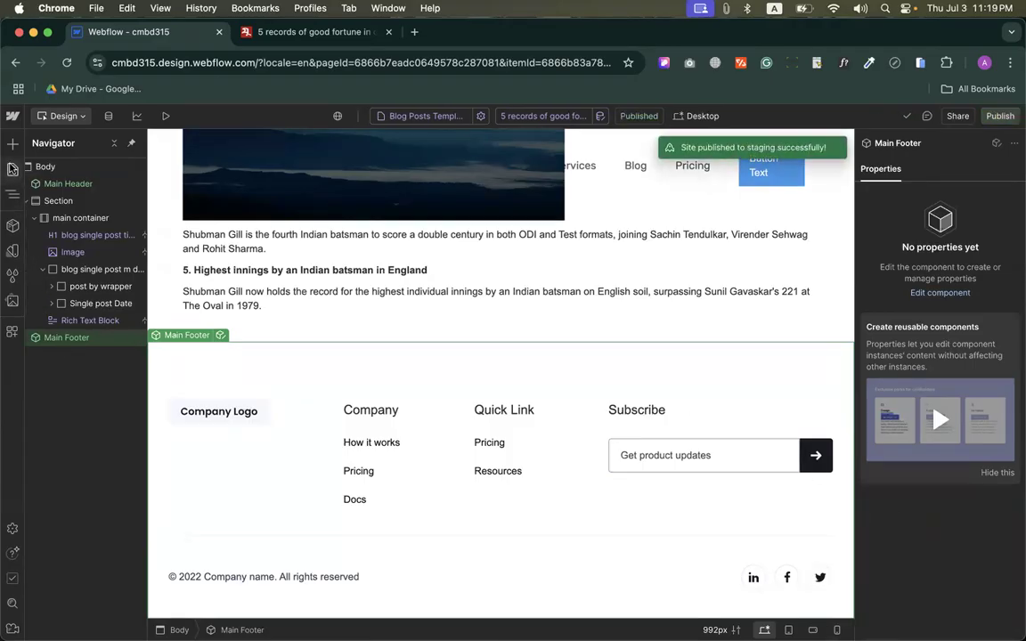
Step: Open the published blog post page, reset the browser zoom, and examine its image, metadata row, body content and footer
click(1001, 116)
click(845, 179)
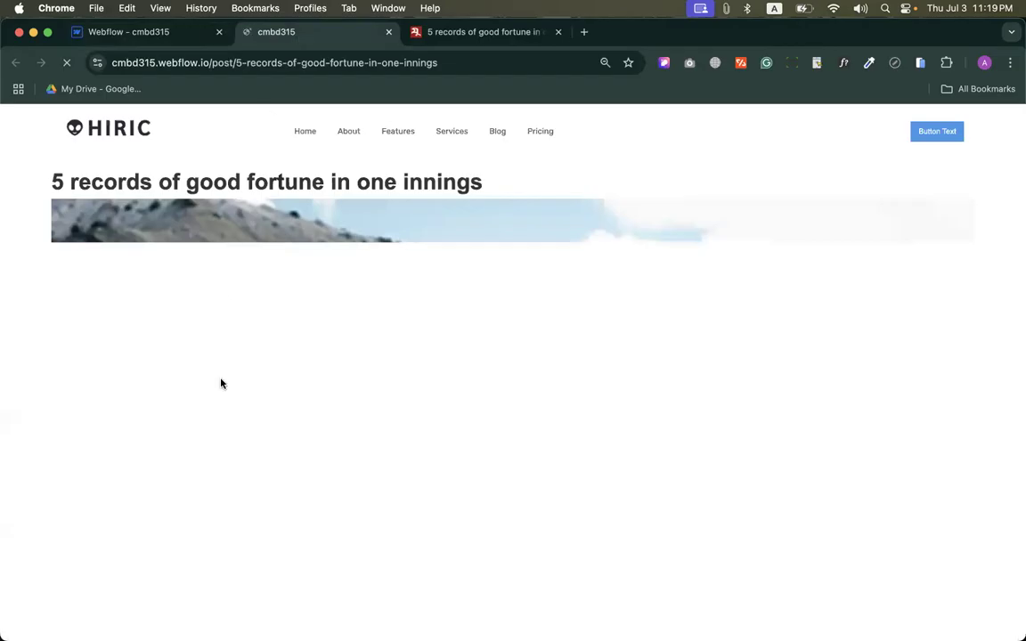
scroll(222, 384, down, 10)
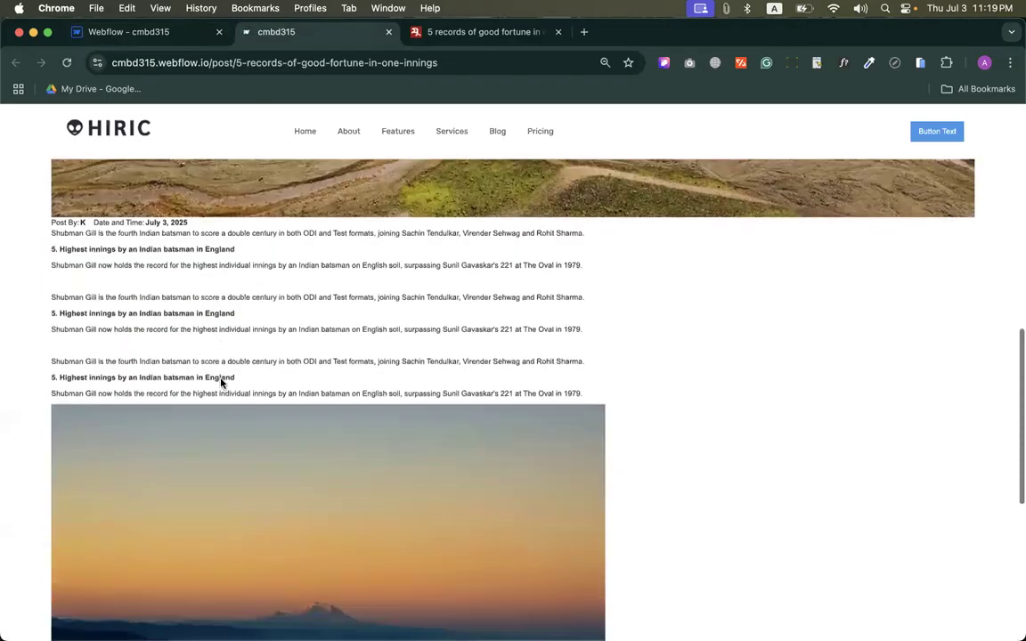
scroll(221, 384, down, 5)
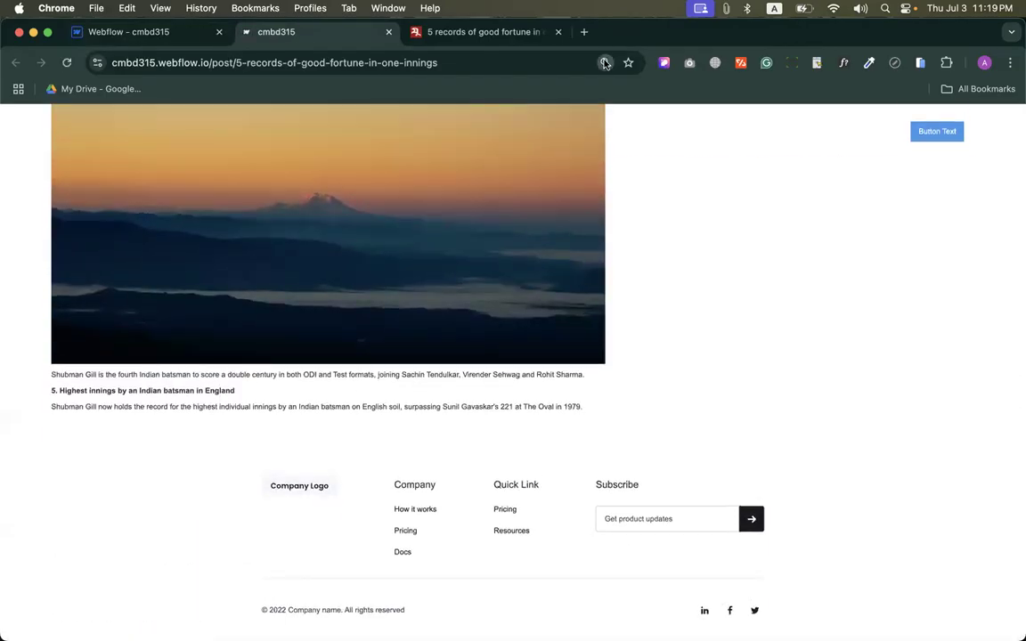
click(604, 63)
click(609, 91)
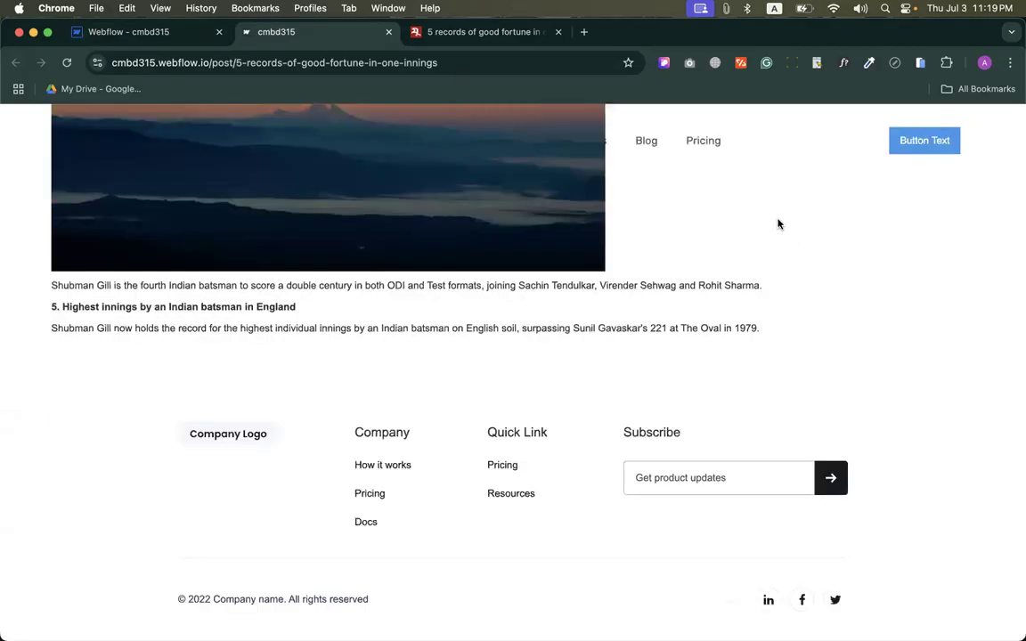
scroll(778, 224, up, 15)
scroll(600, 286, down, 5)
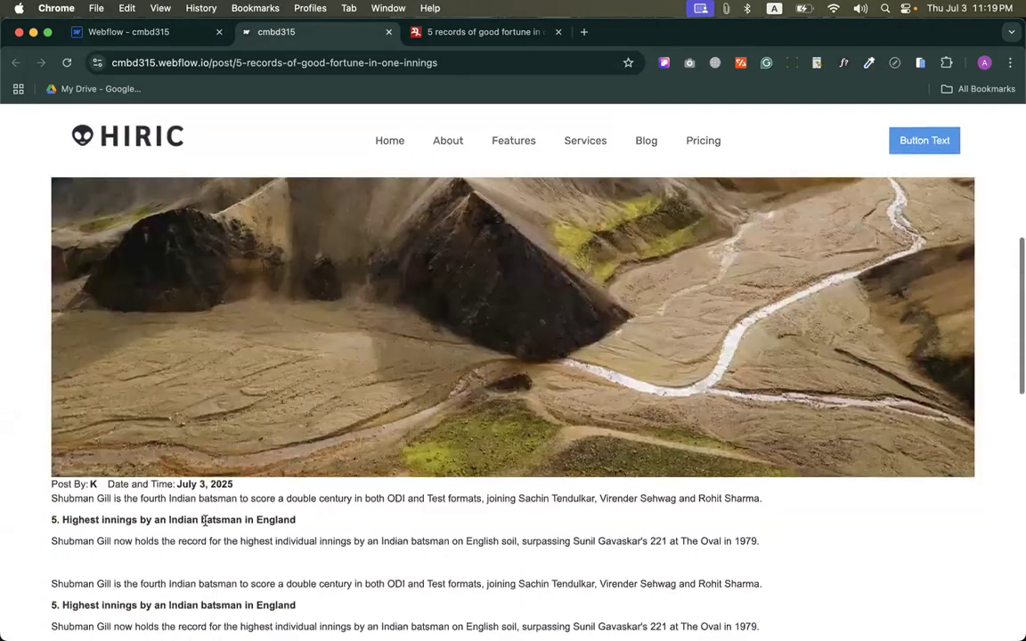
scroll(205, 522, down, 5)
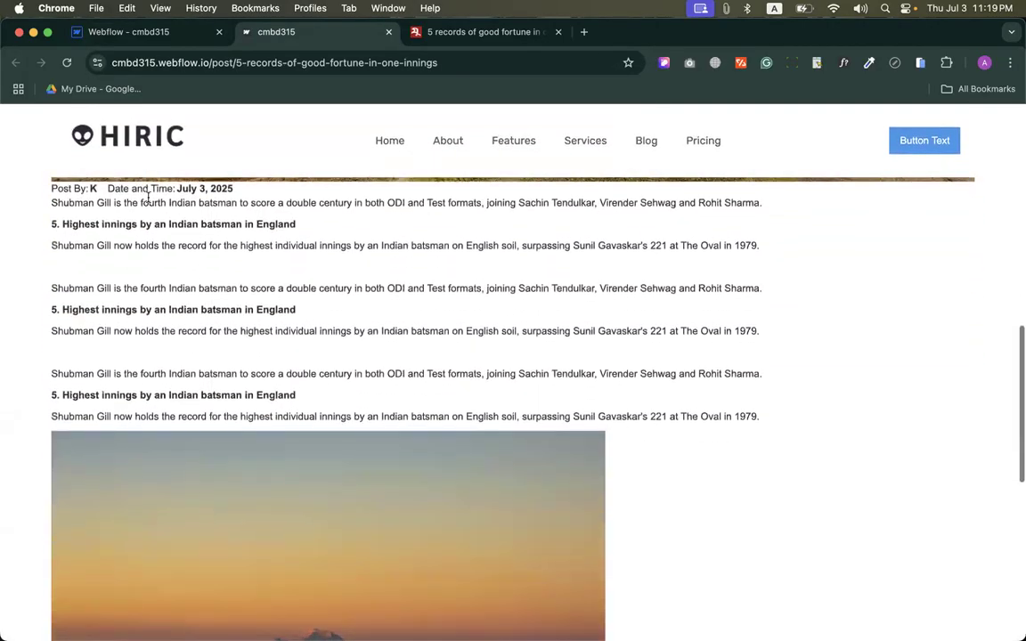
Step: Return to the Webflow Designer and set the top and bottom padding of the blog single post m data block to 20 px
click(134, 32)
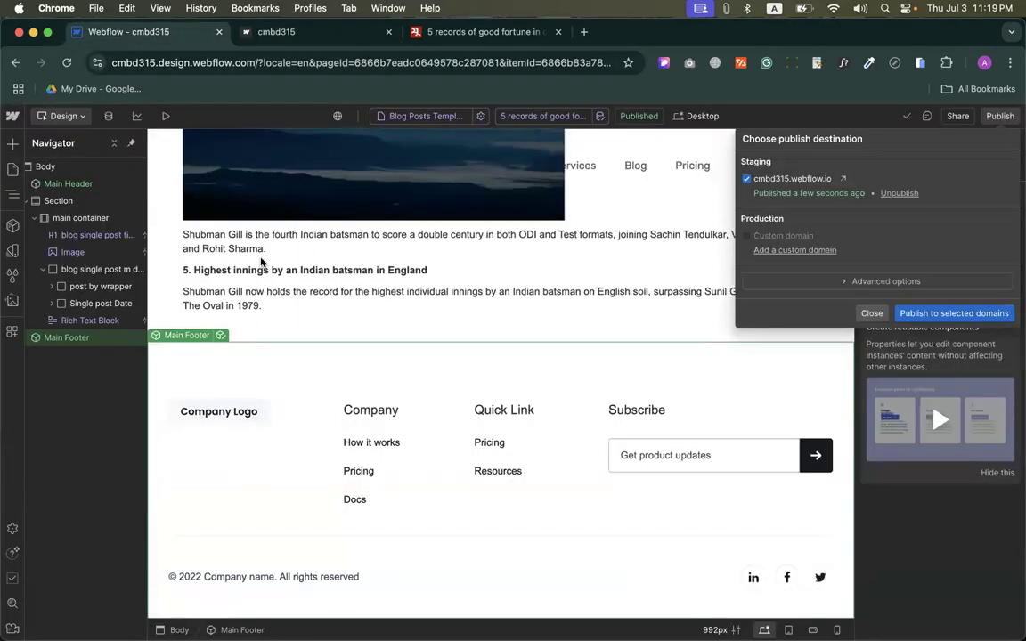
scroll(261, 264, up, 10)
scroll(261, 262, up, 5)
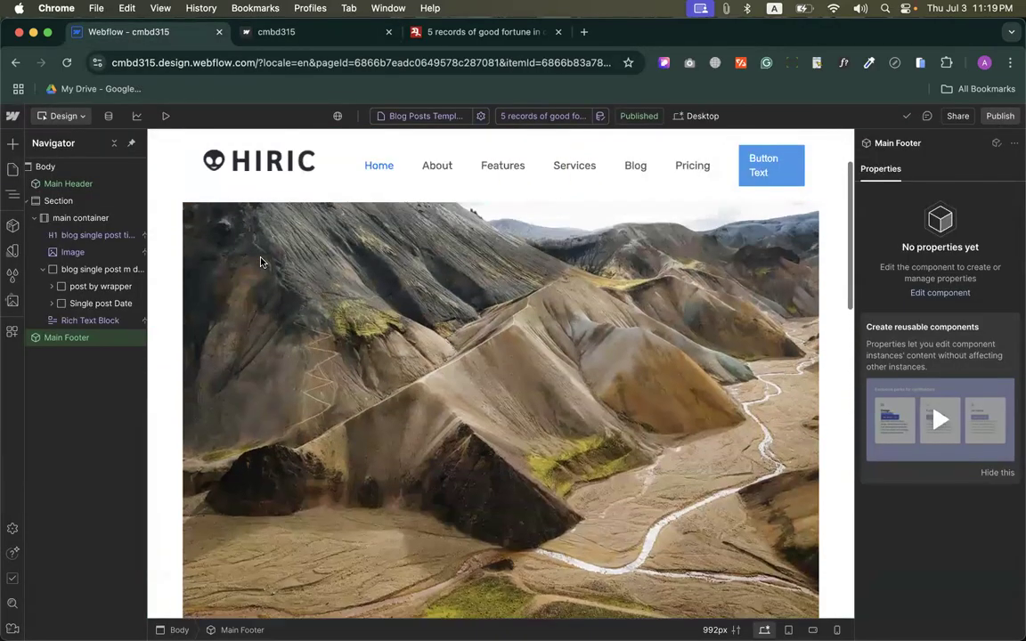
scroll(261, 261, down, 5)
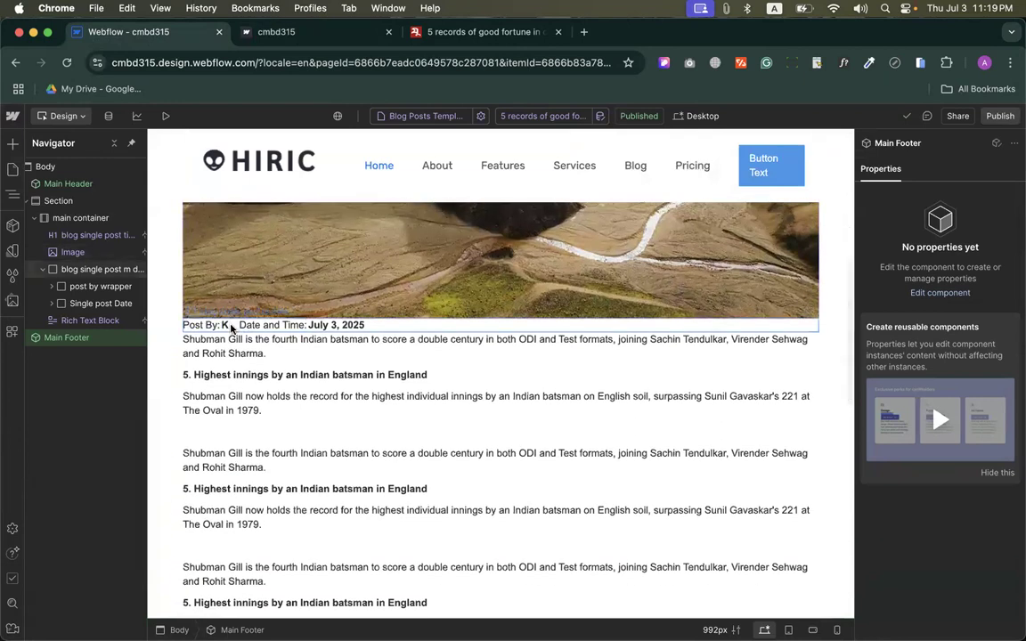
click(231, 325)
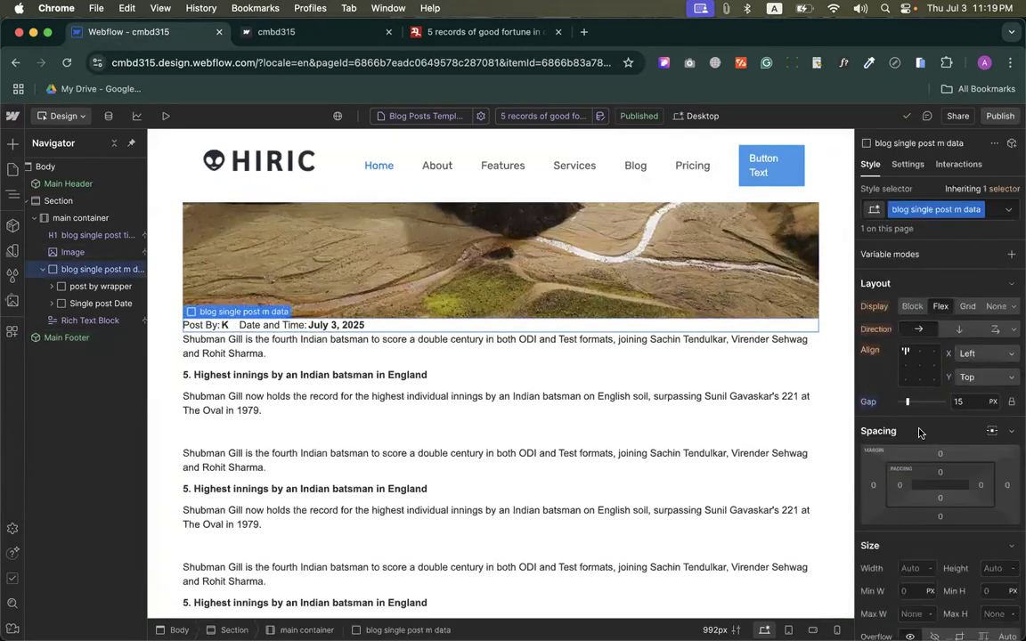
click(941, 472)
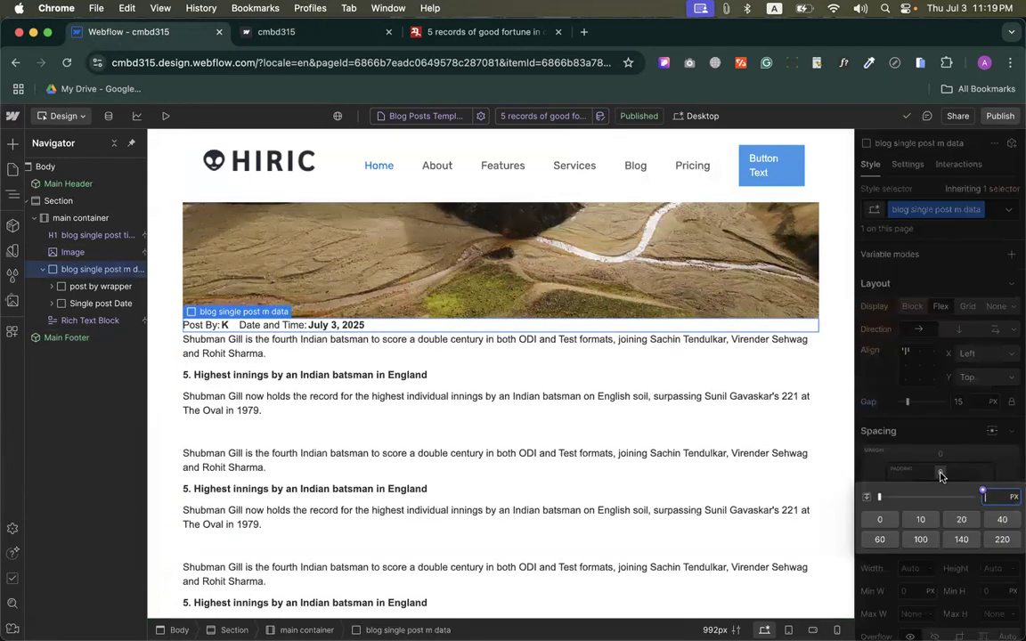
click(960, 519)
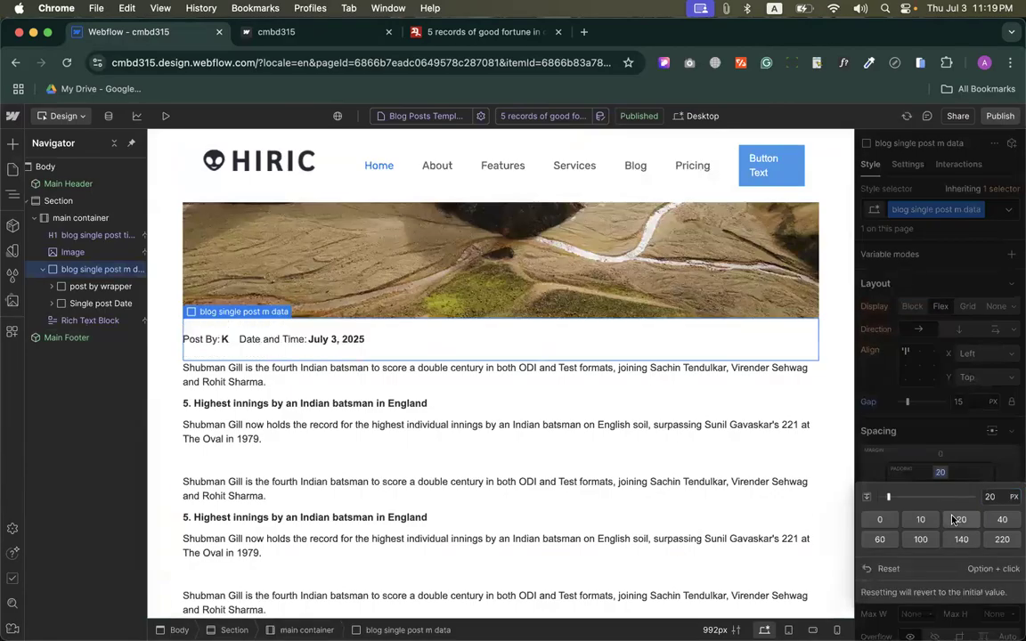
Step: Republish the site to the staging domain with the metadata row's new padding
click(1000, 115)
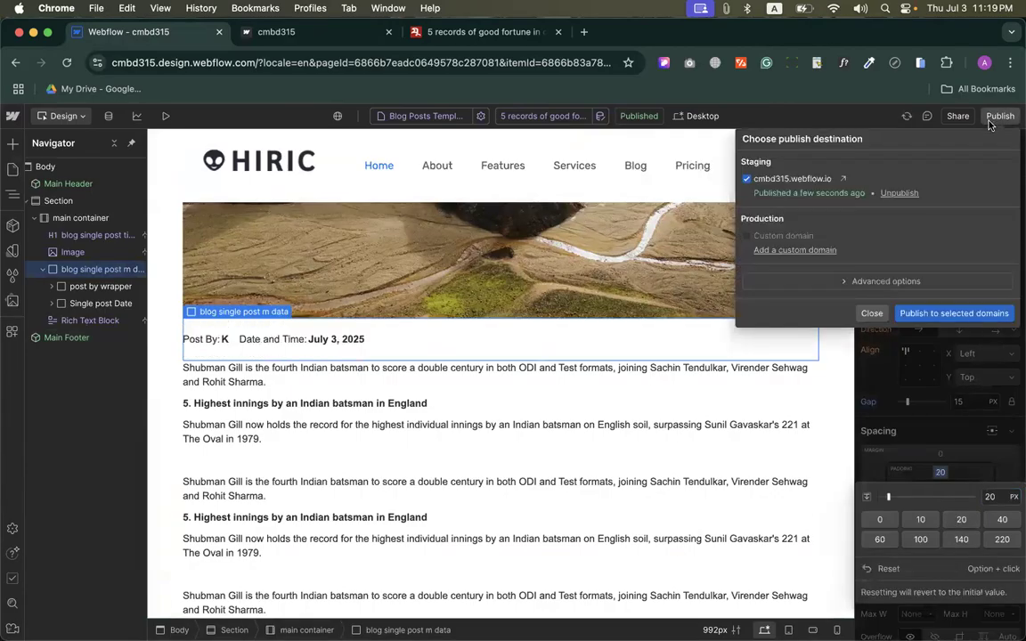
click(942, 312)
click(832, 375)
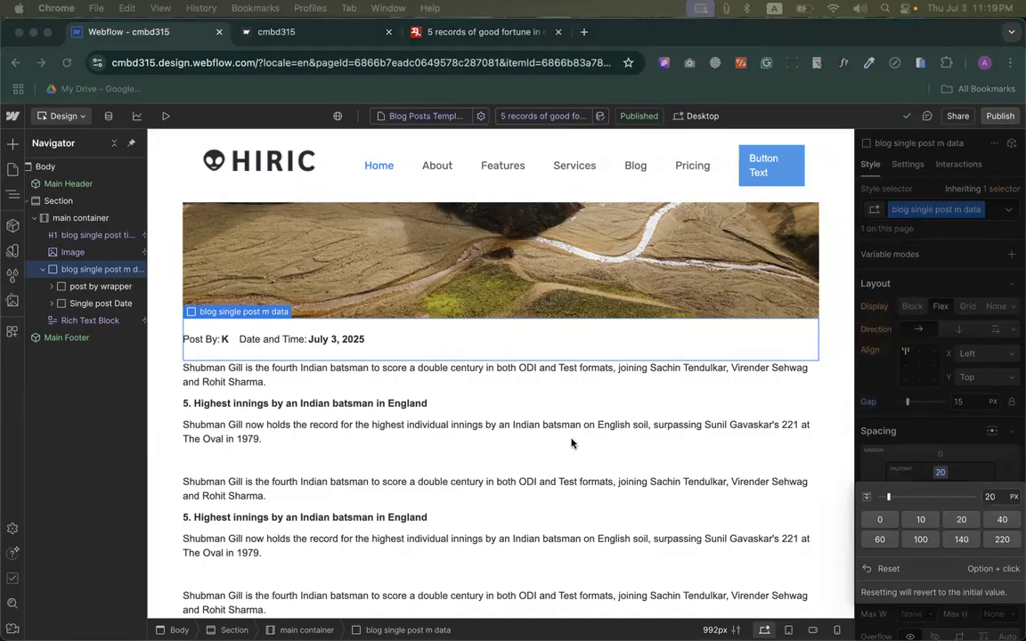
Step: Permanently delete the post "5 records of good fortune in one innings" from the Blog Posts collection
scroll(344, 458, up, 15)
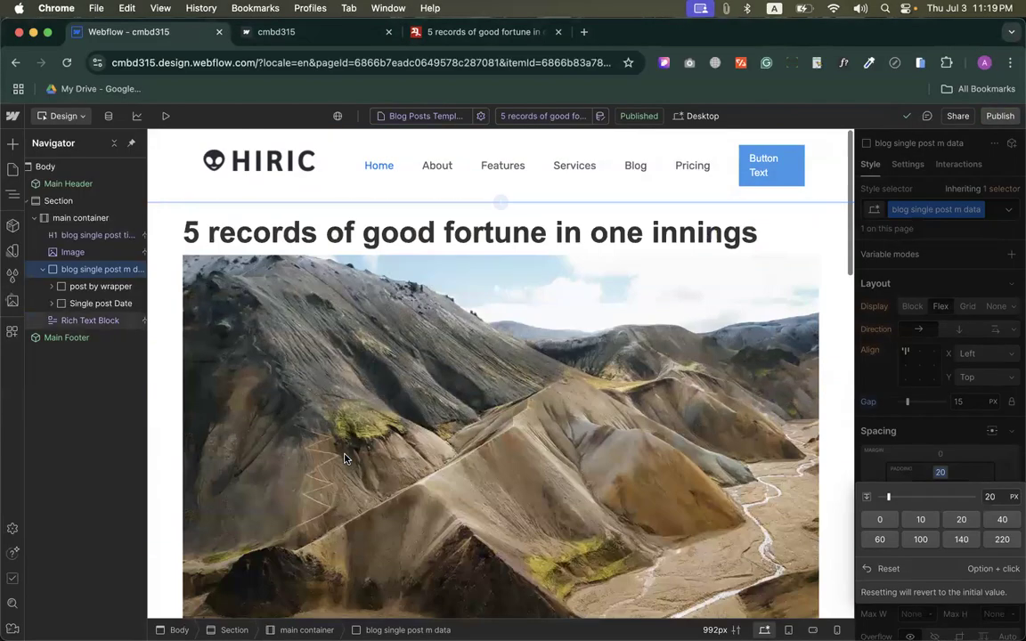
click(114, 118)
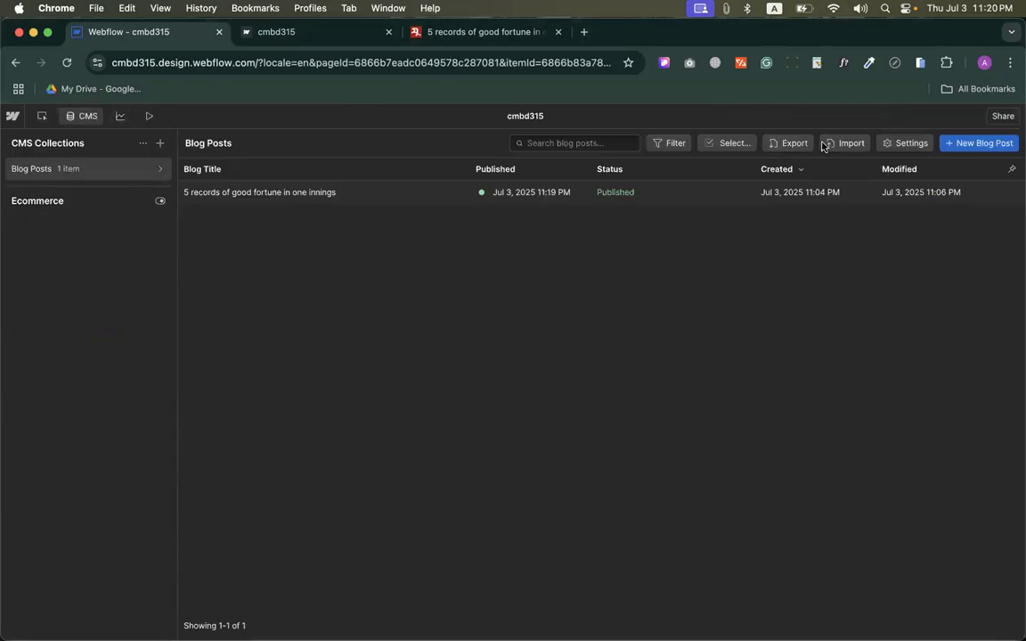
click(712, 146)
click(188, 192)
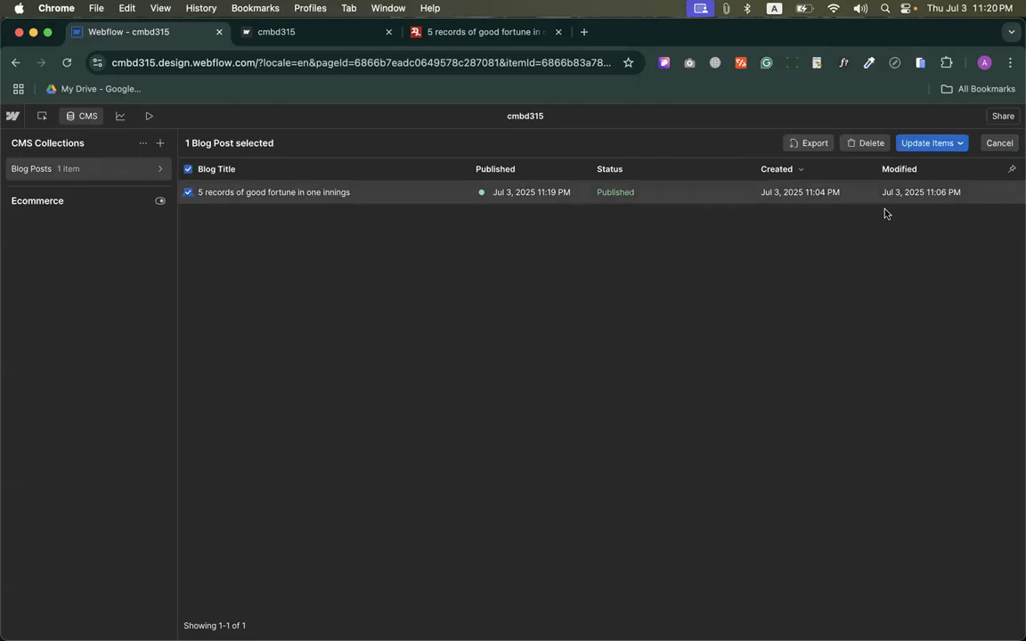
click(865, 143)
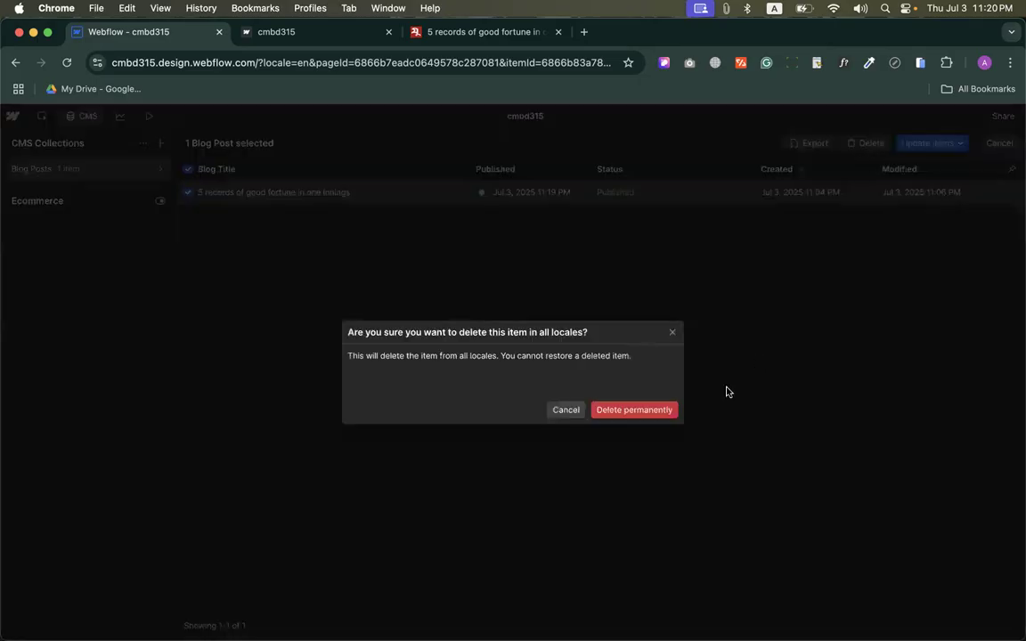
click(634, 415)
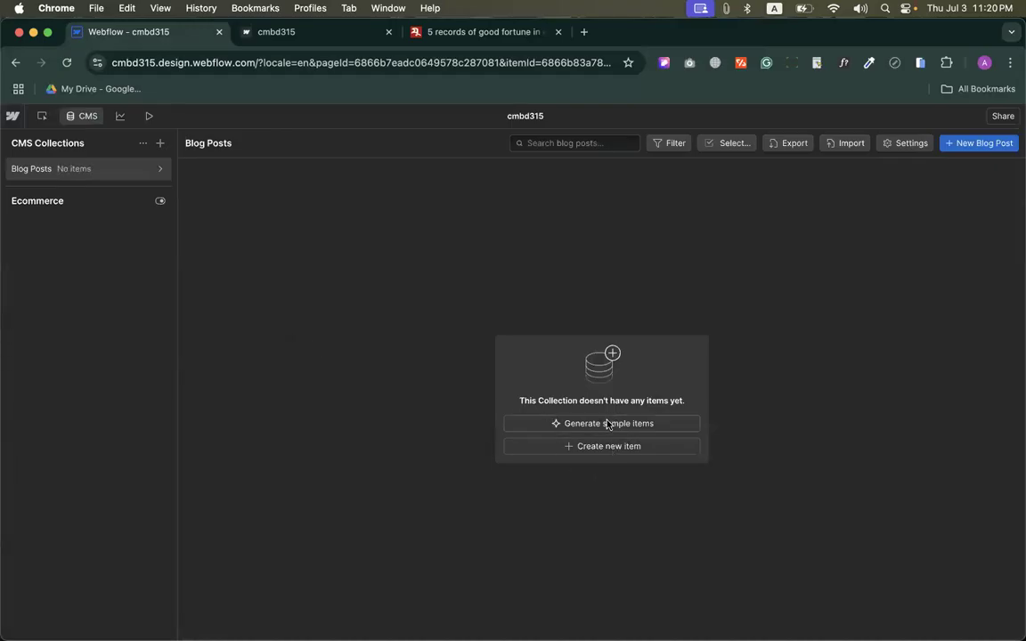
Step: Generate 20 sample items for the Blog Posts collection with the description "News about Bangladeshi Sports and other Media activites."
click(609, 424)
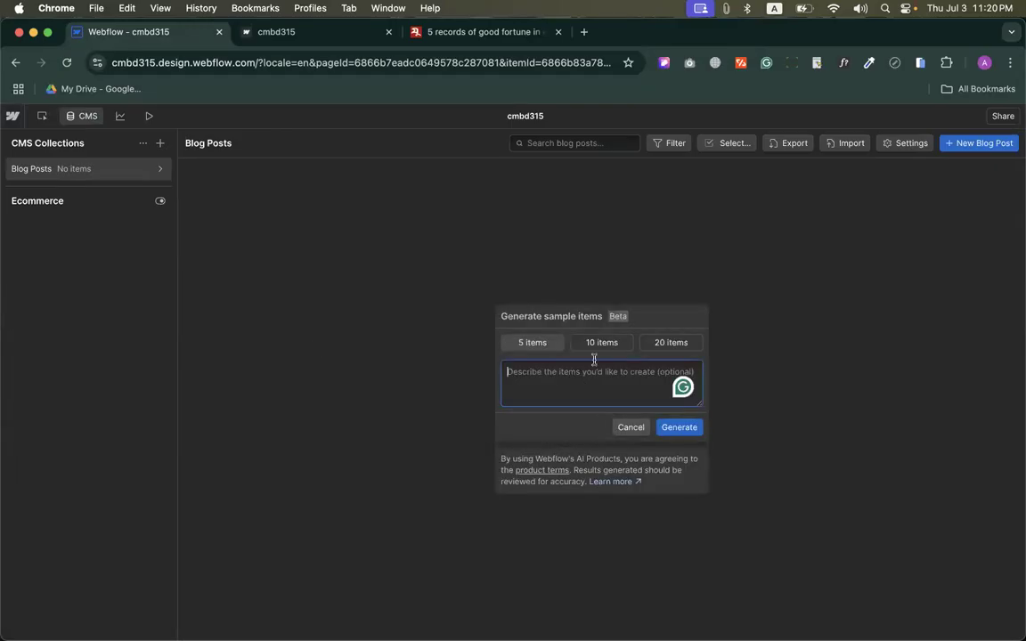
click(671, 342)
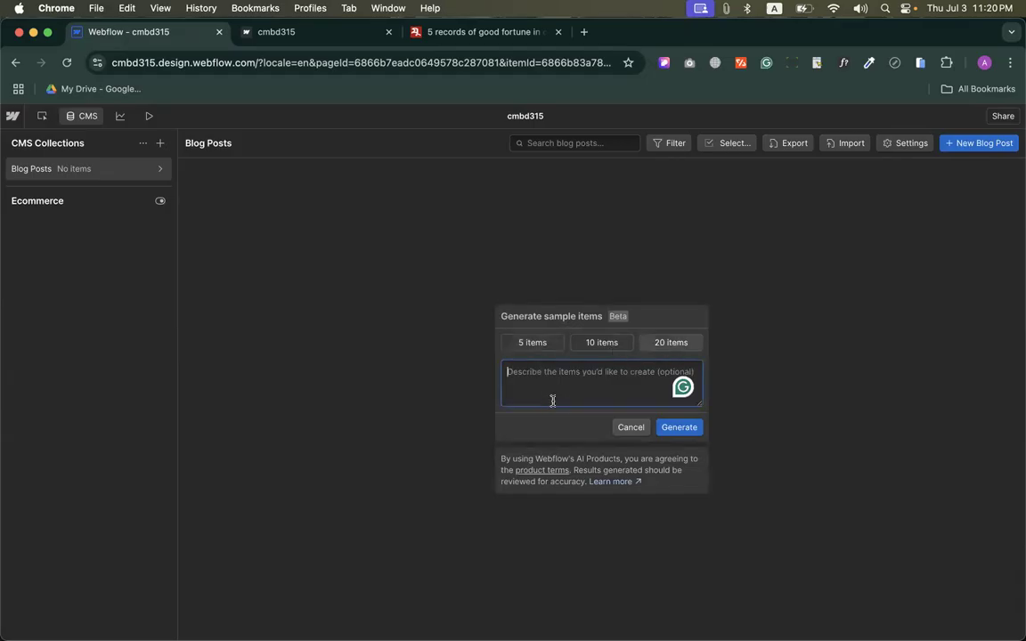
text(News about Bangladeshi Sports and )
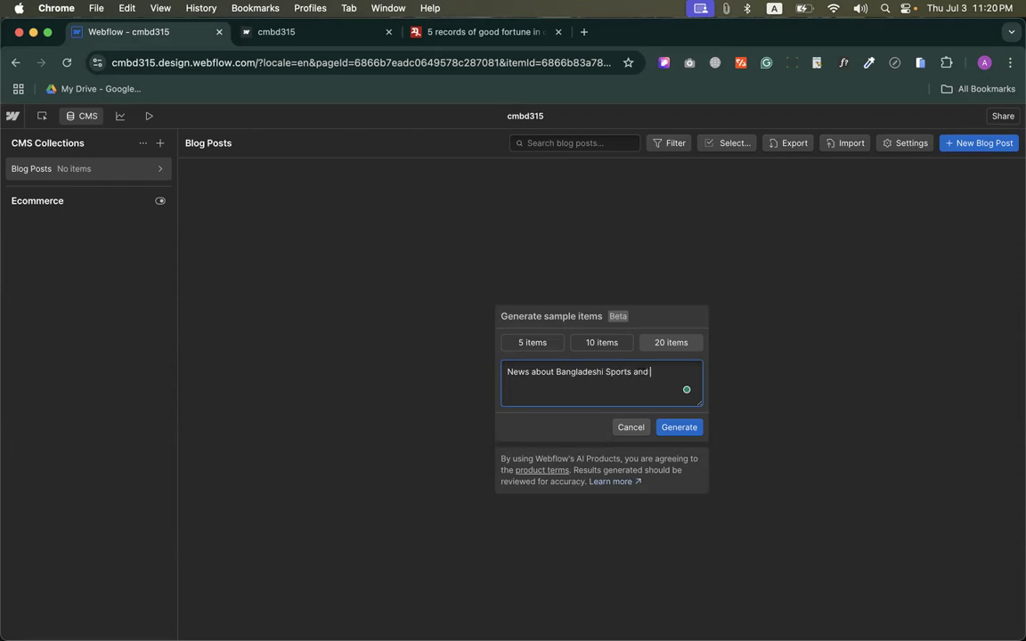
text(other Media activites.)
mouse_move(550, 400)
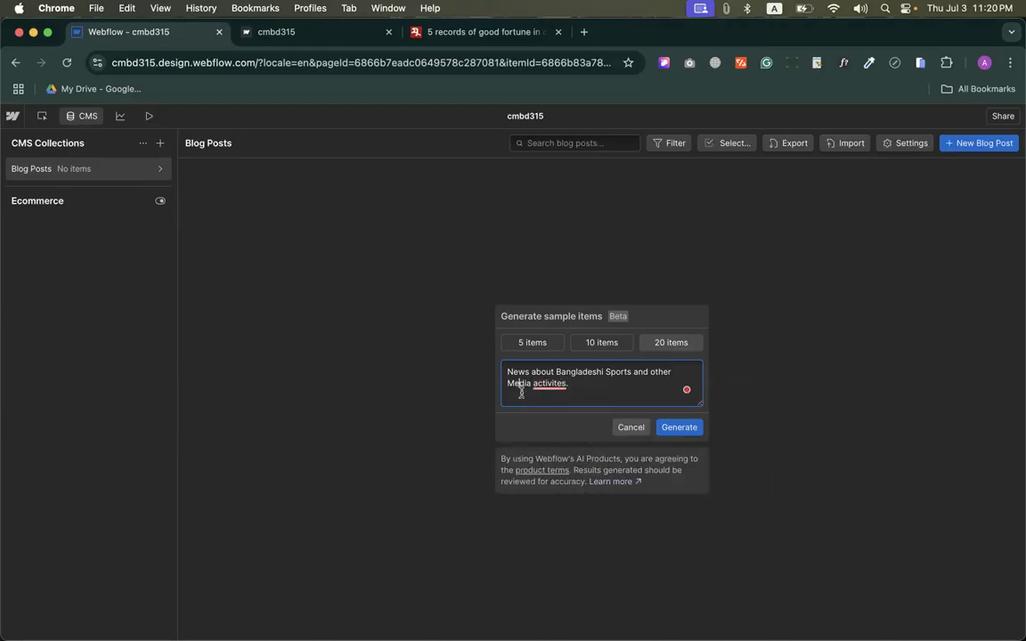
click(669, 426)
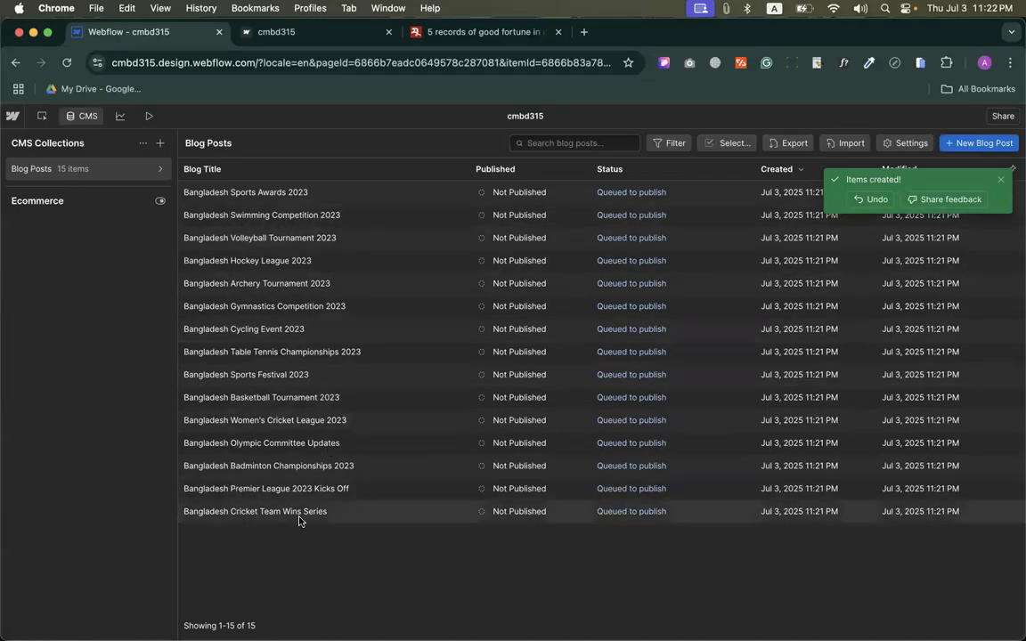
Step: Open the generated Bangladesh Sports Festival 2023 item, examine its slug, body, summary and image fields, and return to the item list
click(236, 375)
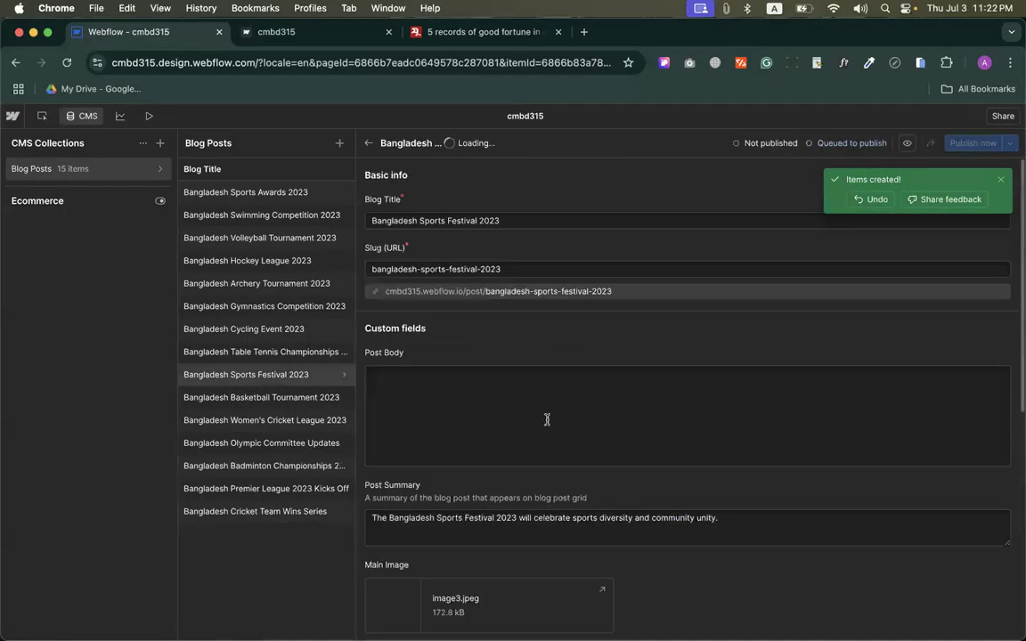
scroll(541, 392, down, 3)
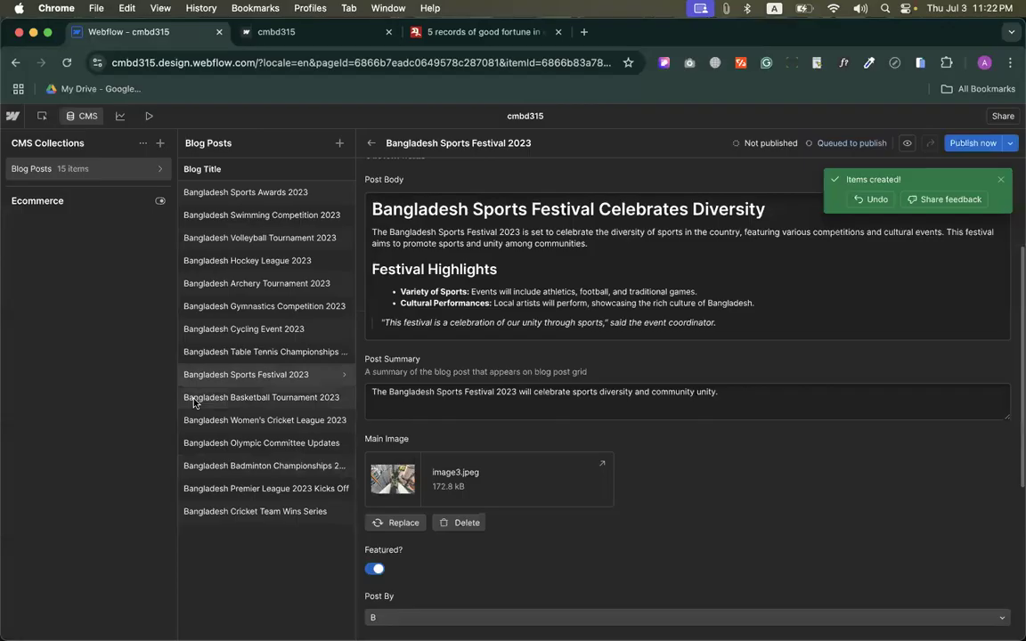
click(227, 375)
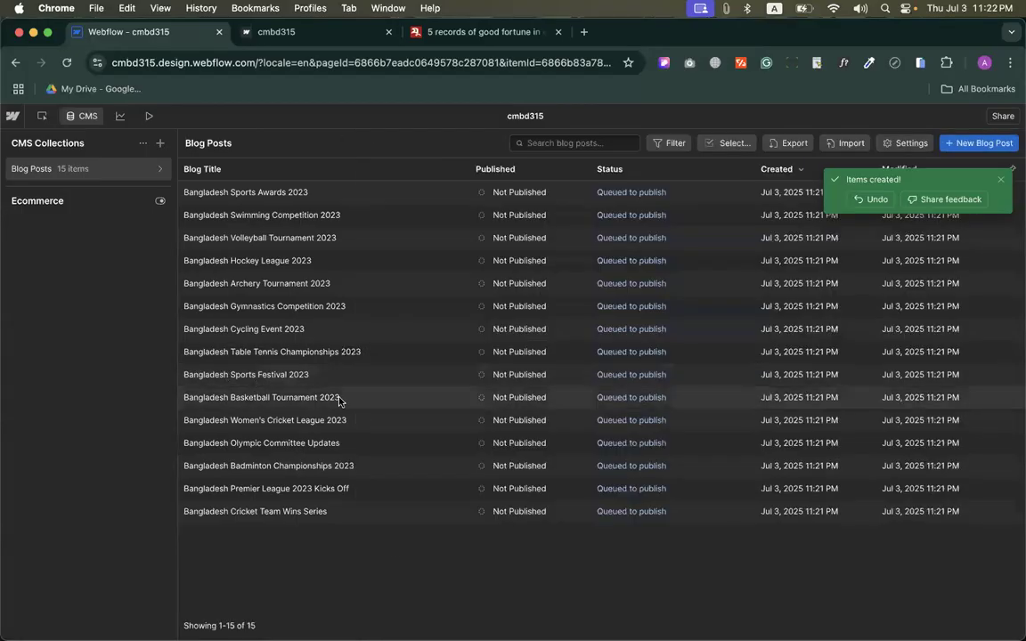
click(218, 375)
scroll(428, 483, down, 10)
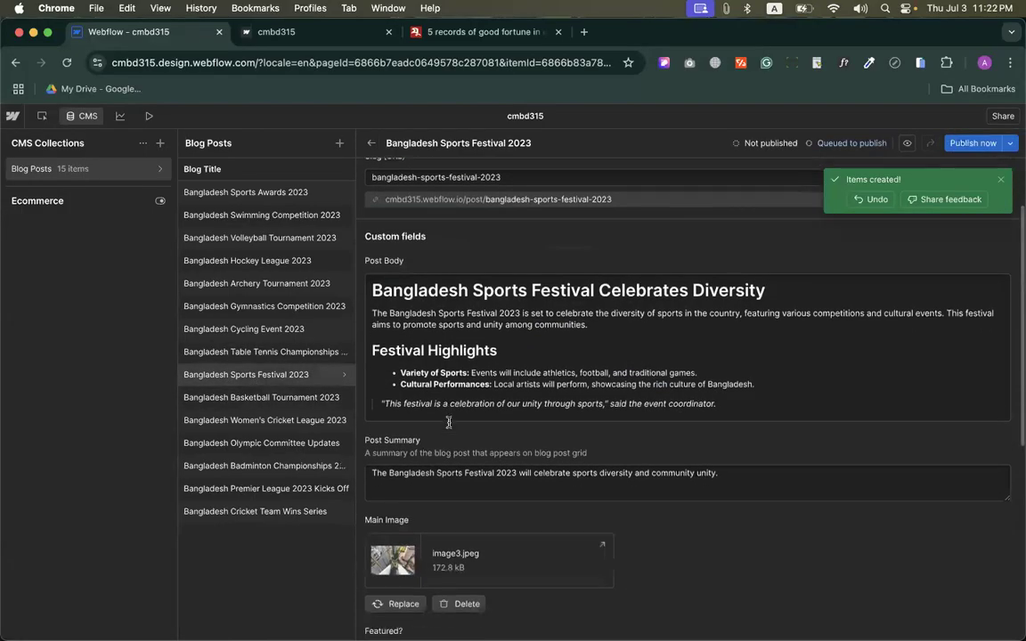
scroll(449, 427, up, 10)
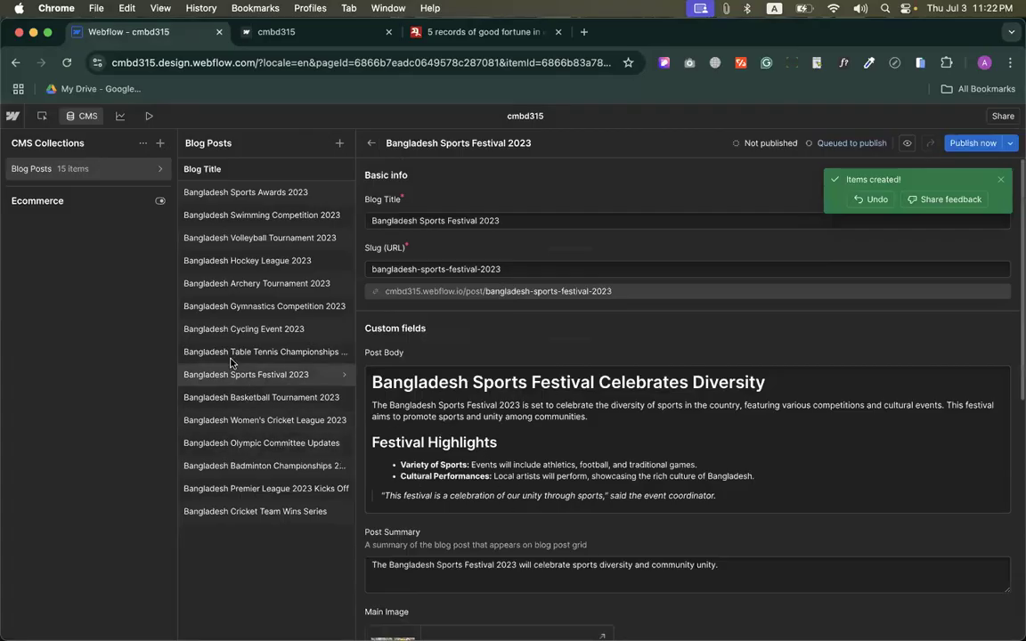
click(249, 306)
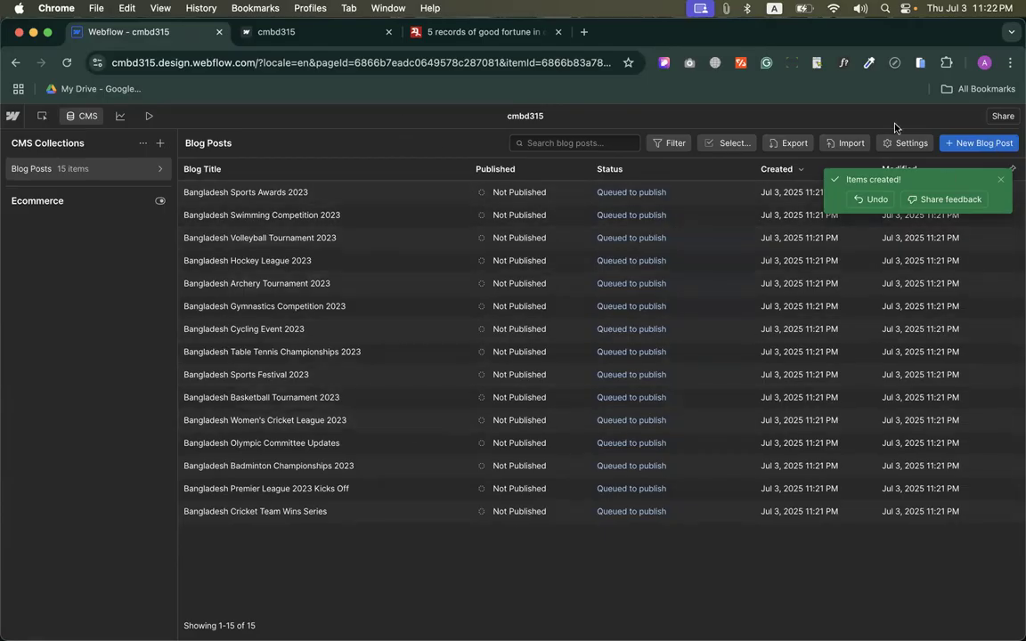
Step: Return to the Designer and preview the Bangladesh Women's Cricket League 2023 post in the Blog Posts template
click(89, 116)
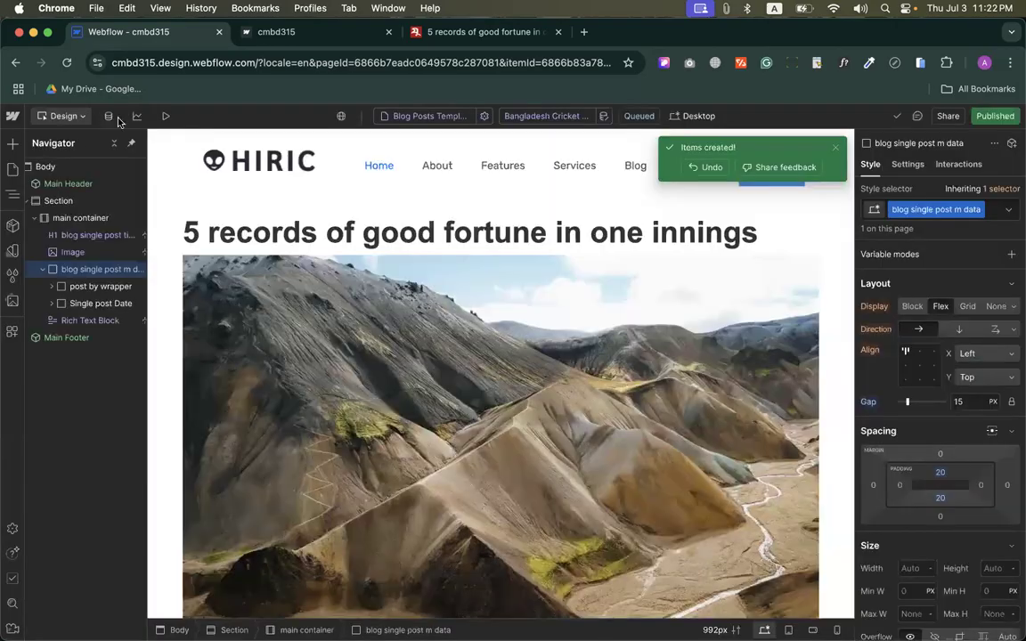
click(541, 118)
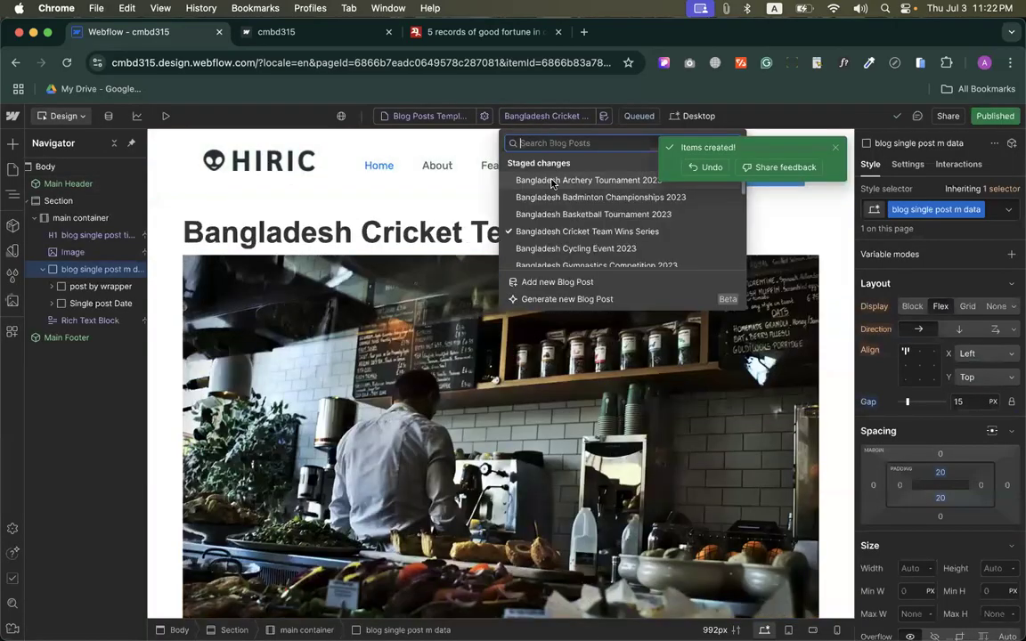
scroll(552, 227, down, 5)
click(576, 226)
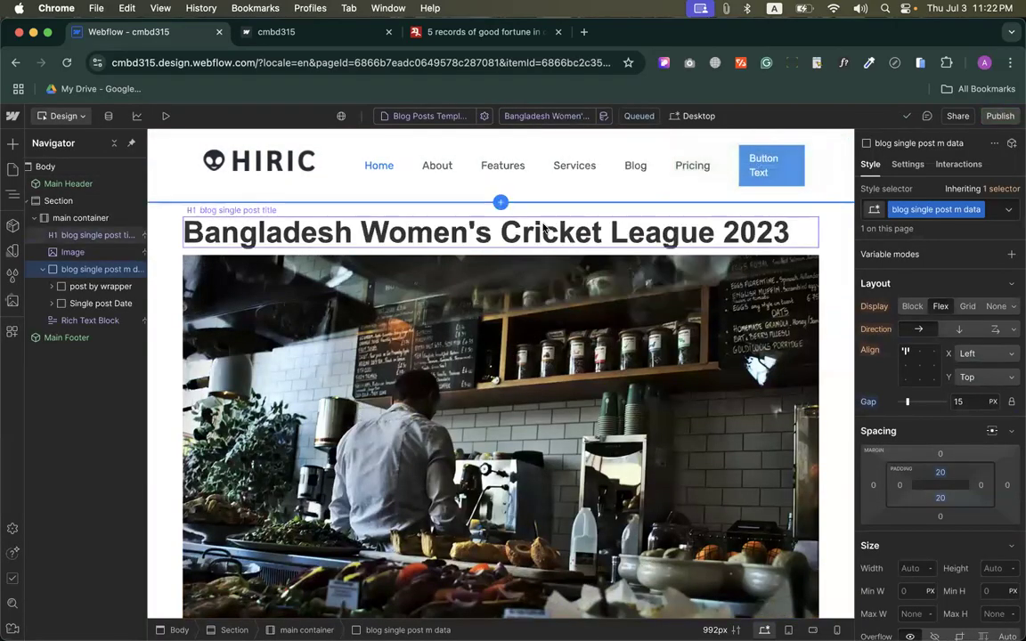
scroll(504, 286, down, 5)
scroll(504, 286, up, 5)
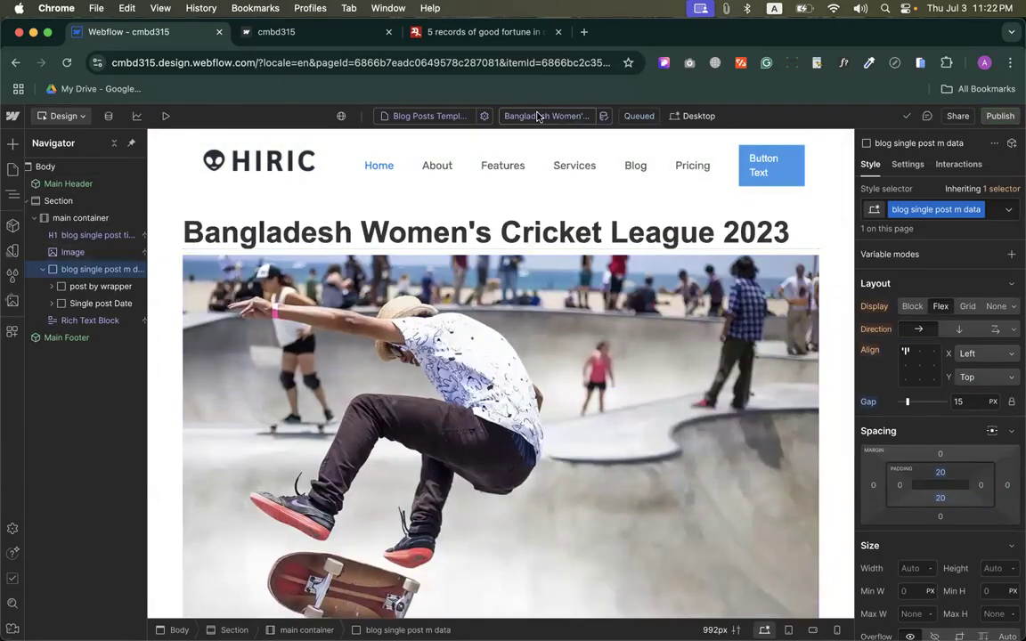
Step: Switch the template preview to the Bangladesh Basketball Tournament 2023 post and examine its image, metadata row and body
click(545, 116)
click(535, 217)
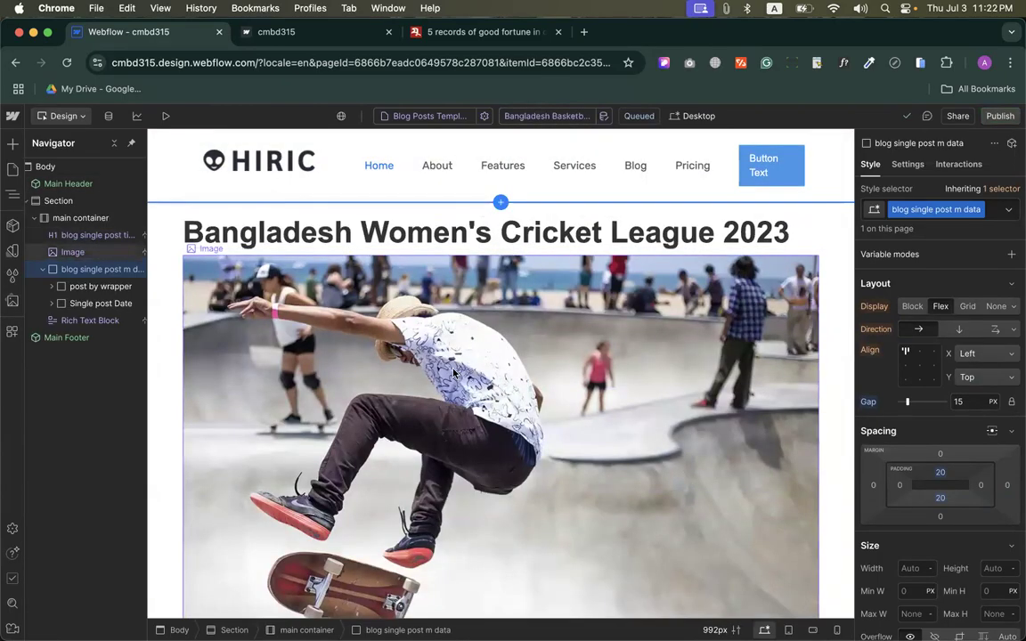
scroll(407, 332, down, 5)
scroll(291, 557, down, 2)
scroll(291, 557, up, 5)
scroll(326, 480, down, 3)
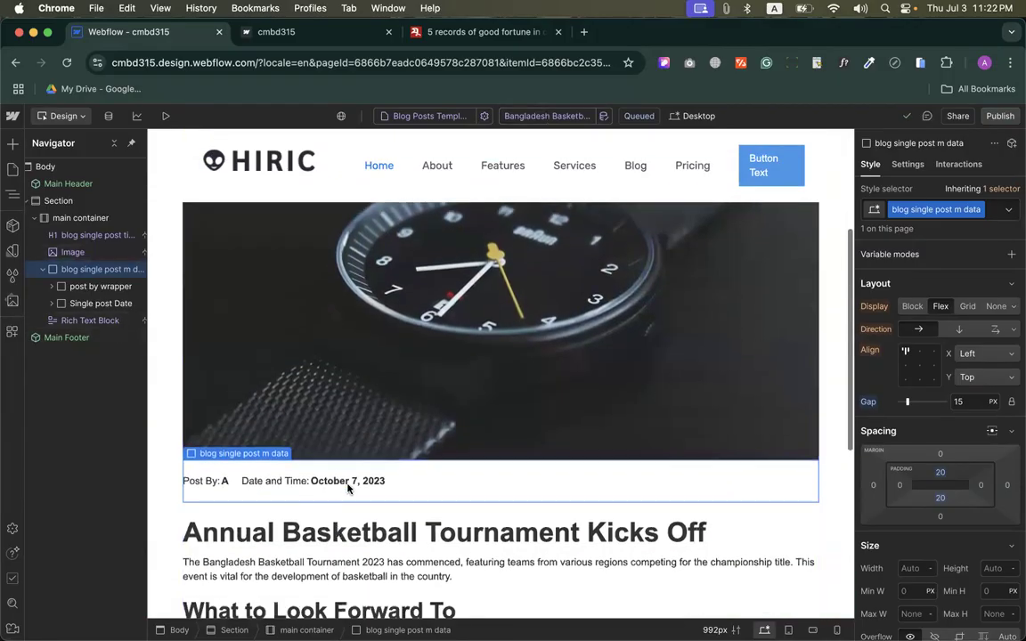
scroll(402, 441, up, 6)
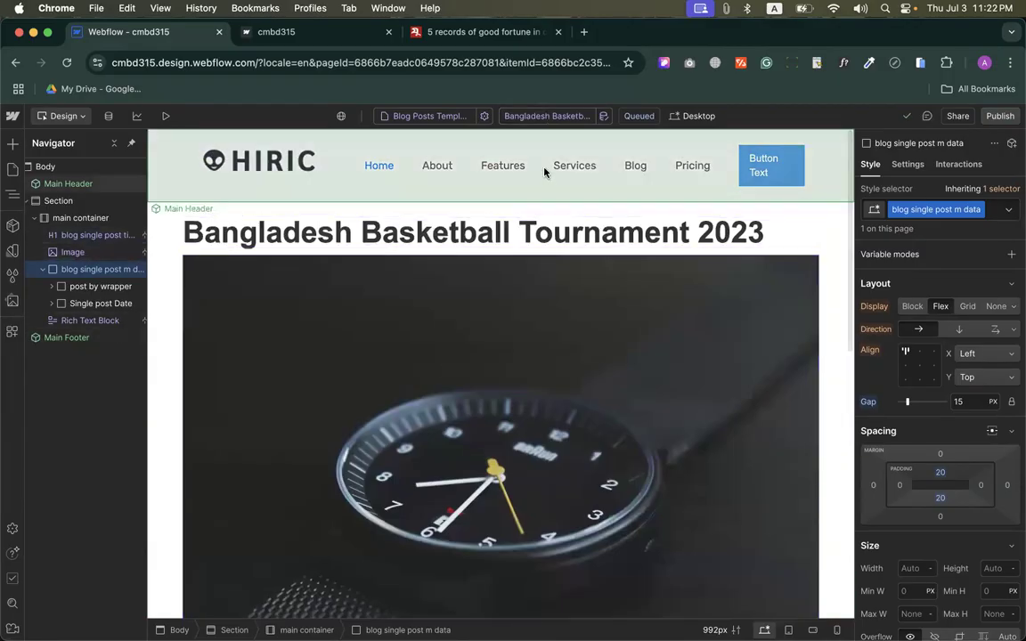
Step: Set the top and bottom padding of the section around the blog post content to 60 px and check the spacing
click(161, 345)
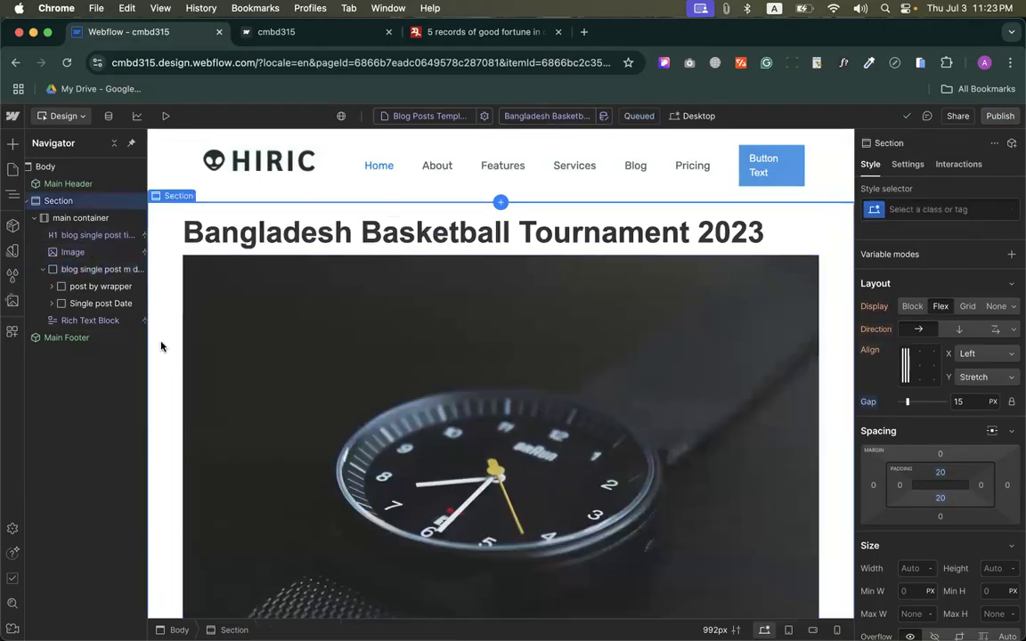
click(940, 403)
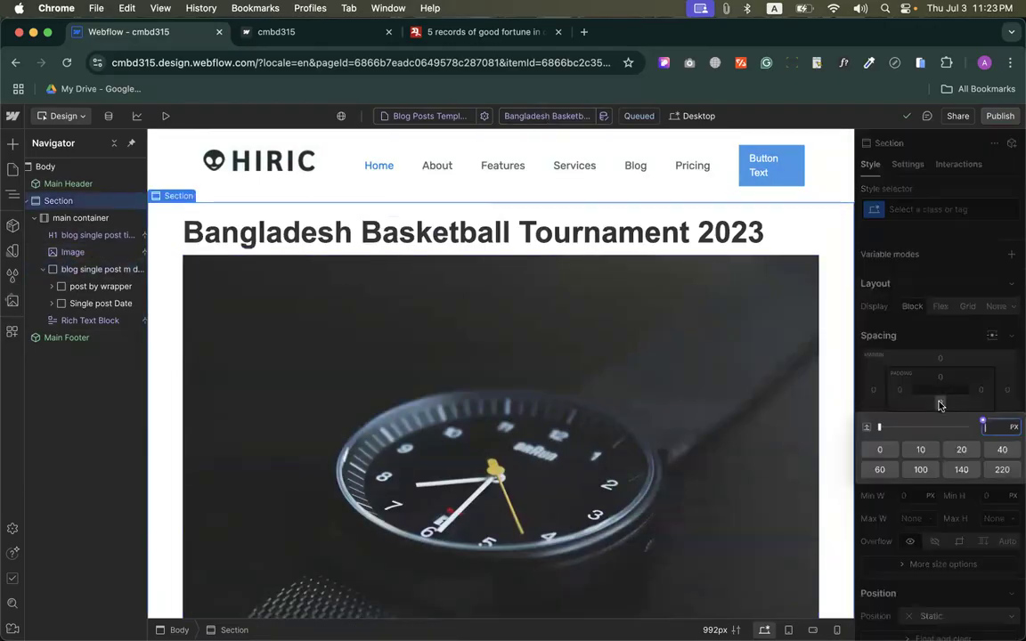
click(894, 475)
click(475, 345)
scroll(477, 345, down, 10)
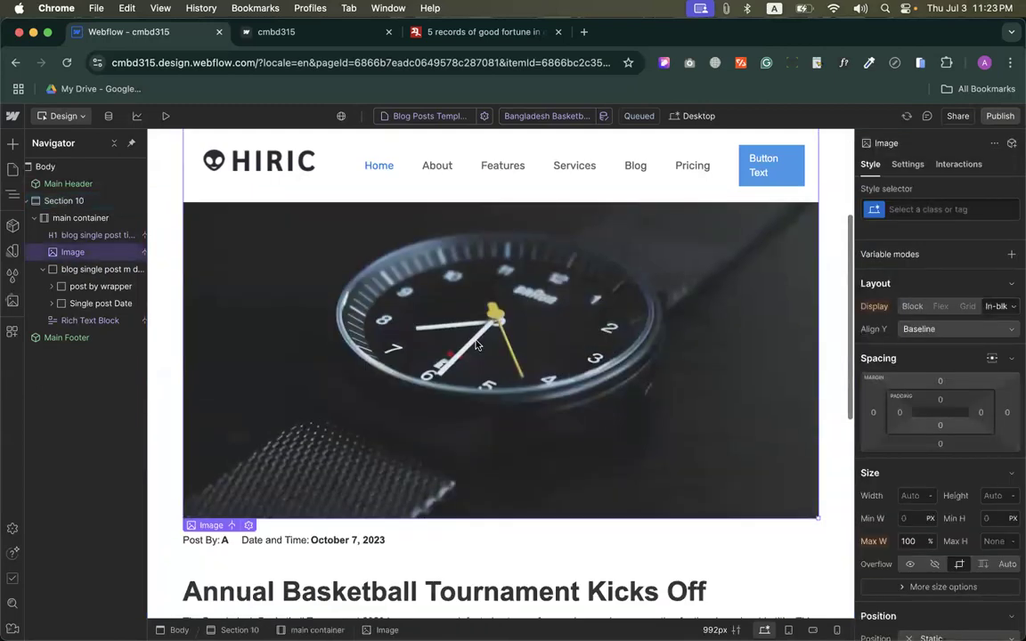
scroll(477, 345, up, 10)
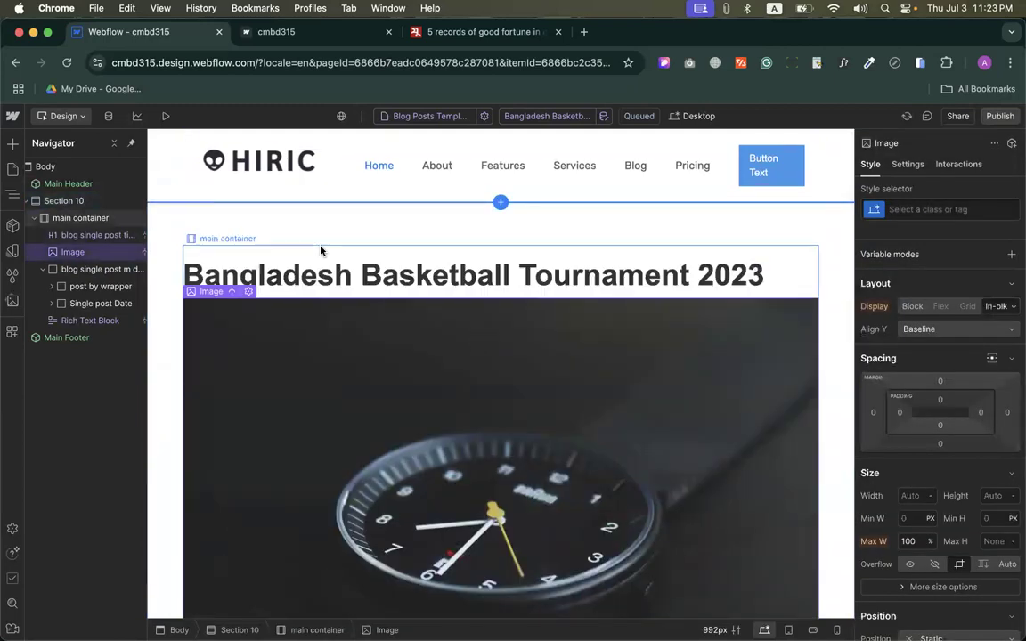
Step: Add a button below the rich text block in the main container and extend its label to "Button Text close"
click(12, 143)
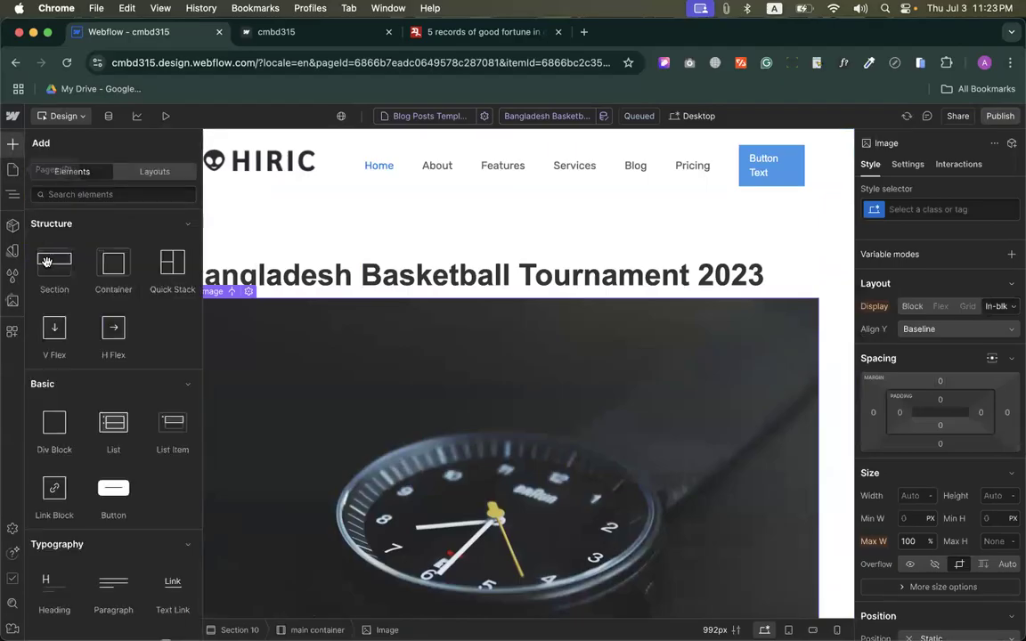
drag(113, 489, 396, 268)
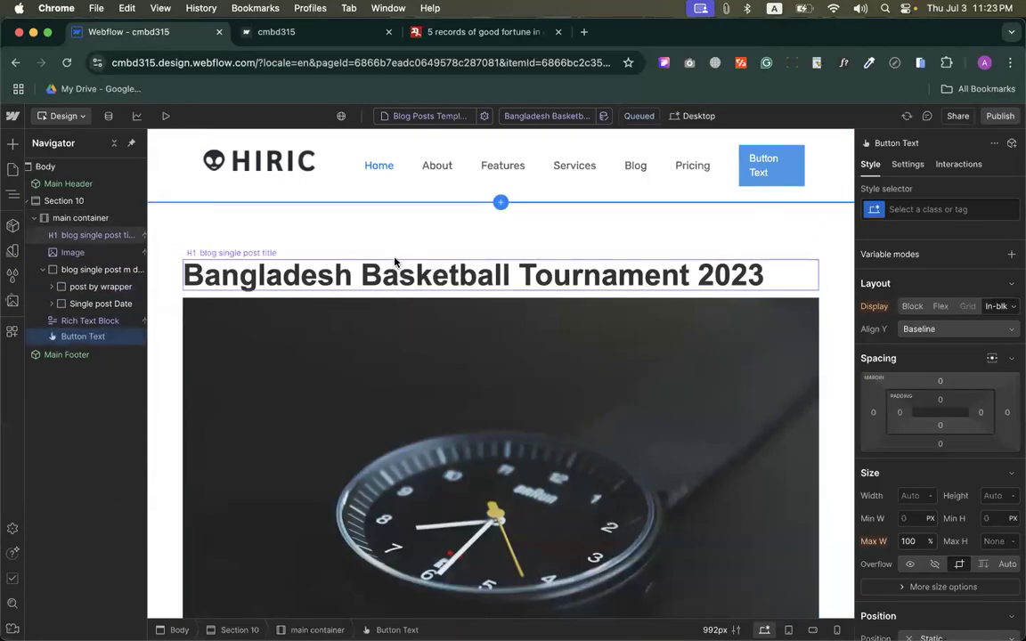
scroll(338, 288, down, 3)
key(Escape)
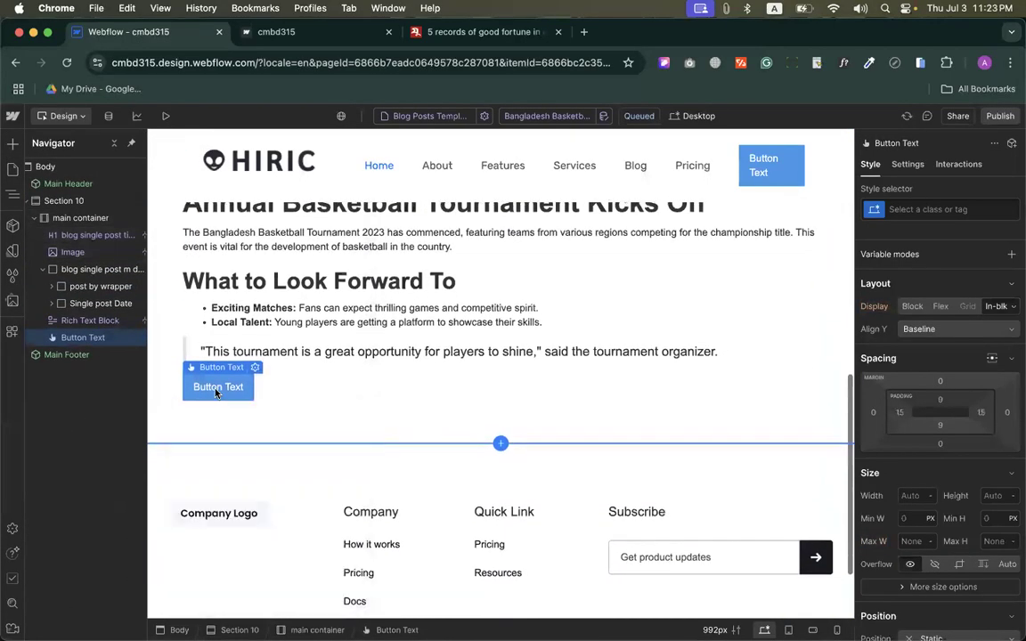
key(Return)
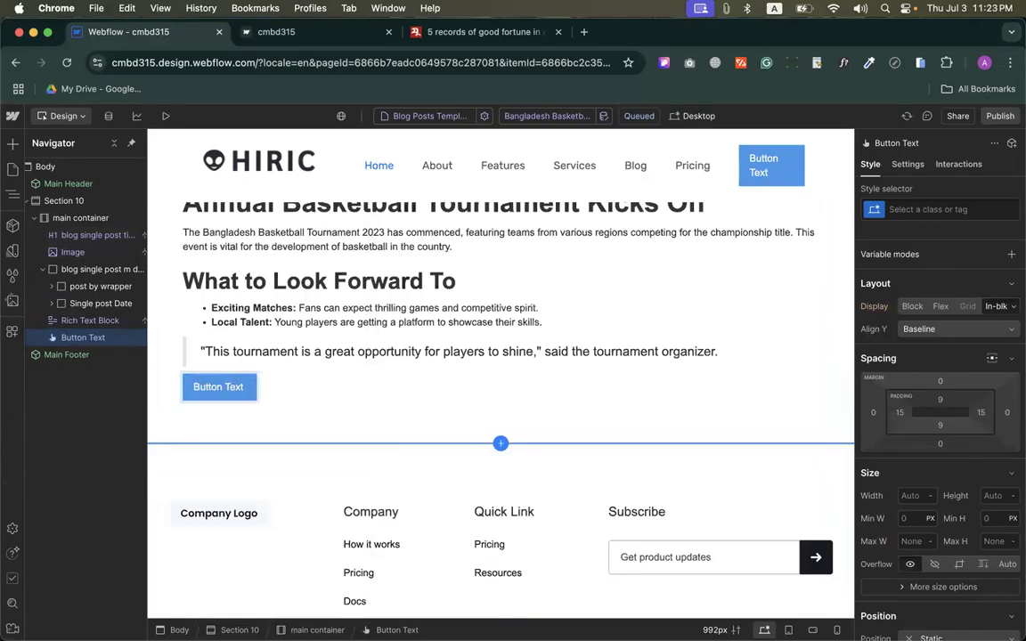
text(se)
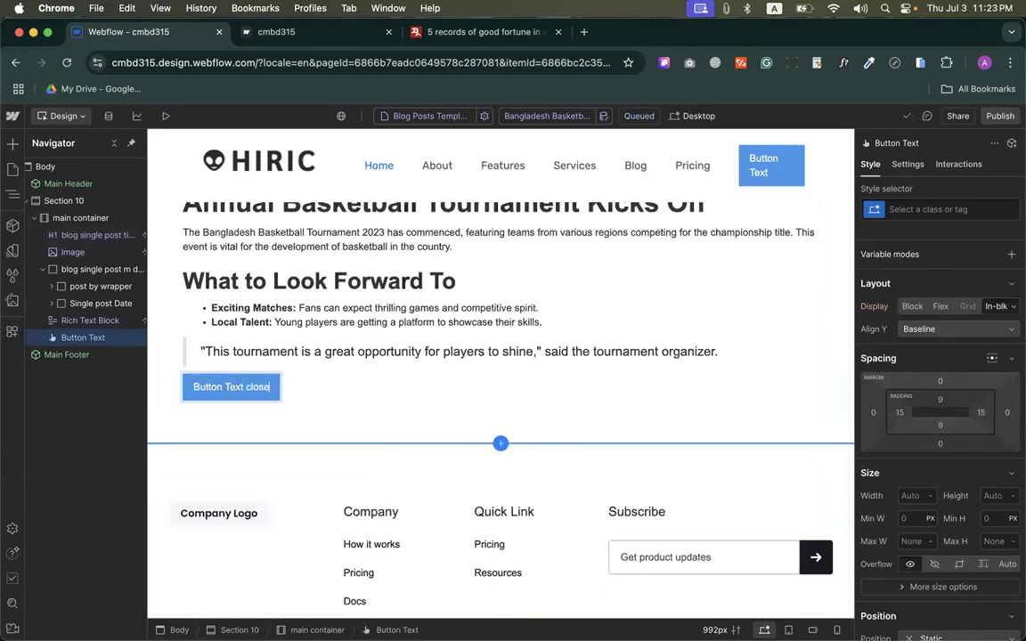
Step: Wrap the word "close" in the button label in a text span and set its font to Material Icons
double_click(251, 389)
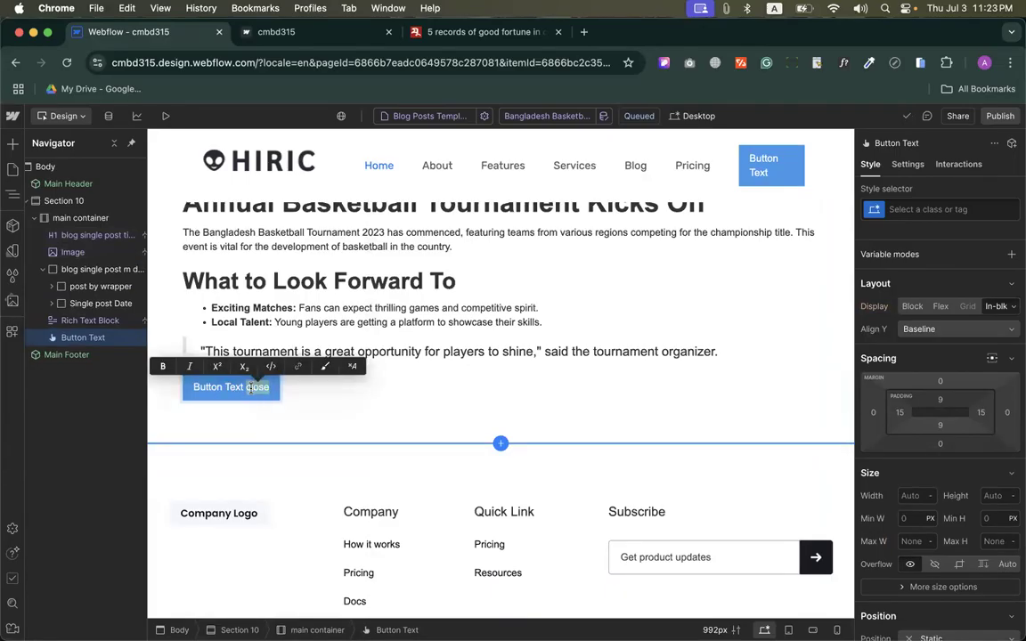
click(327, 368)
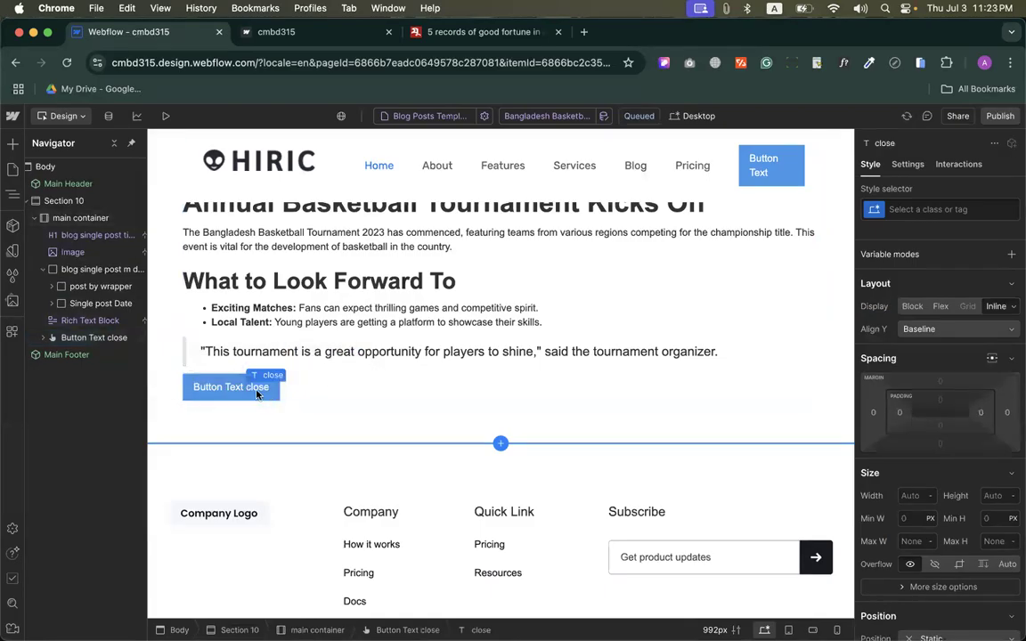
scroll(927, 445, down, 5)
click(932, 465)
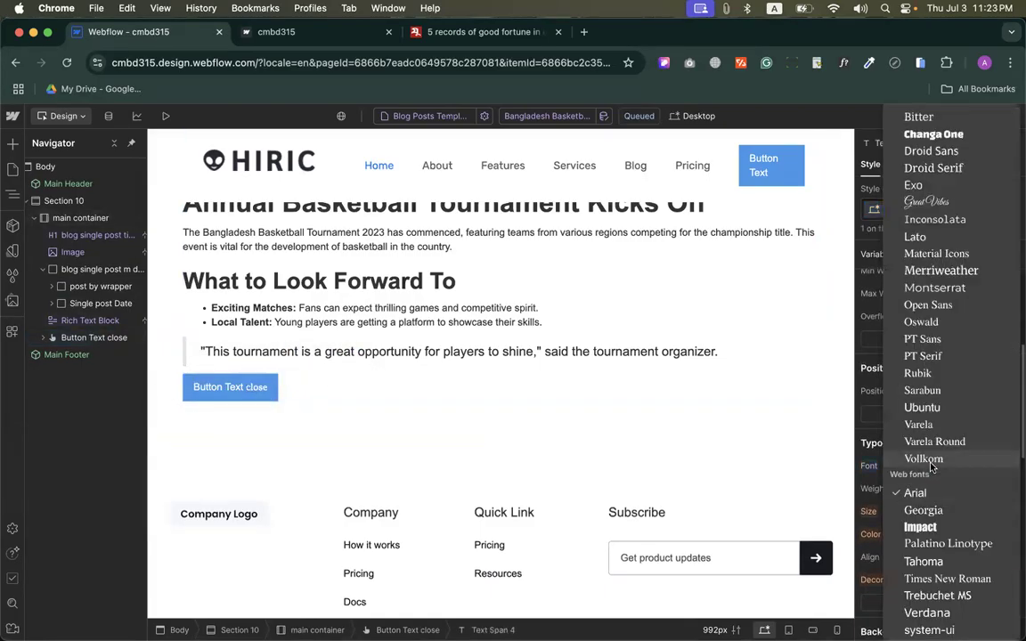
click(936, 253)
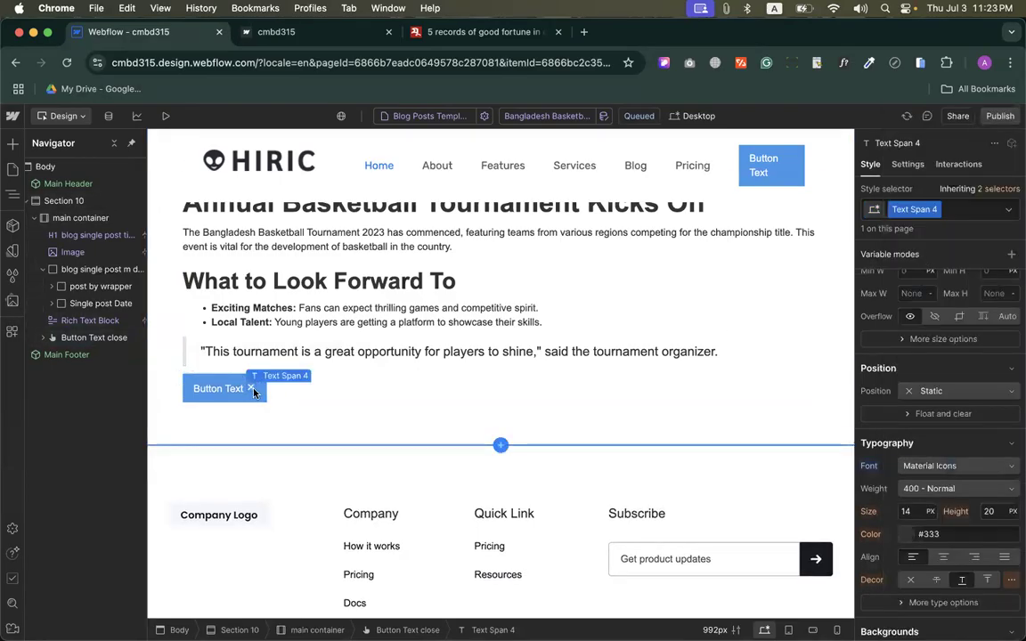
Step: Search the web for "material icon" in a new browser tab and open Google Fonts' Material Symbols and Icons page
click(584, 32)
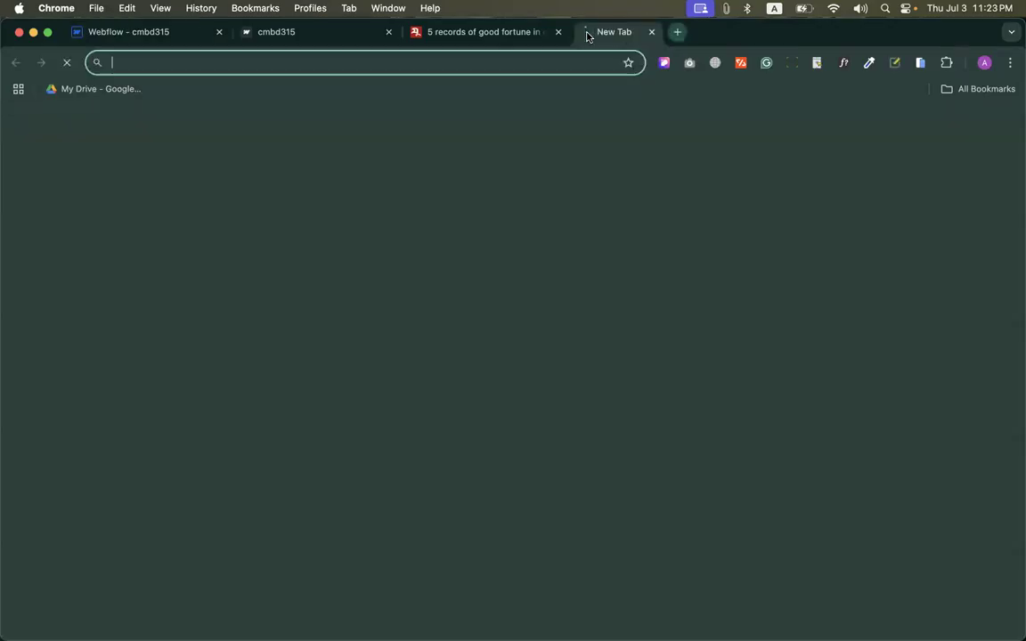
text(mat)
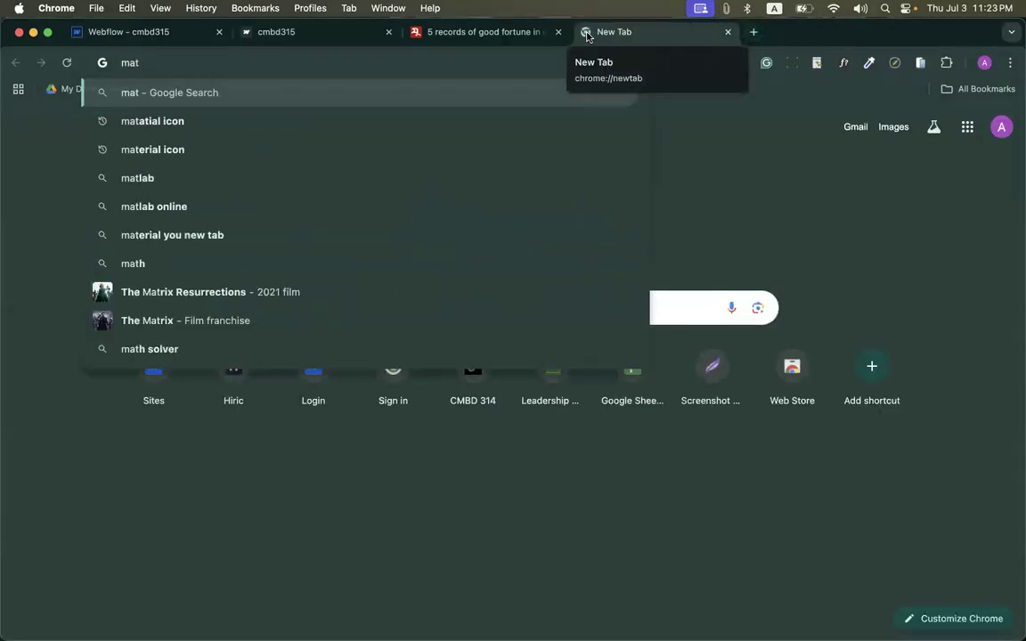
text(erial icon)
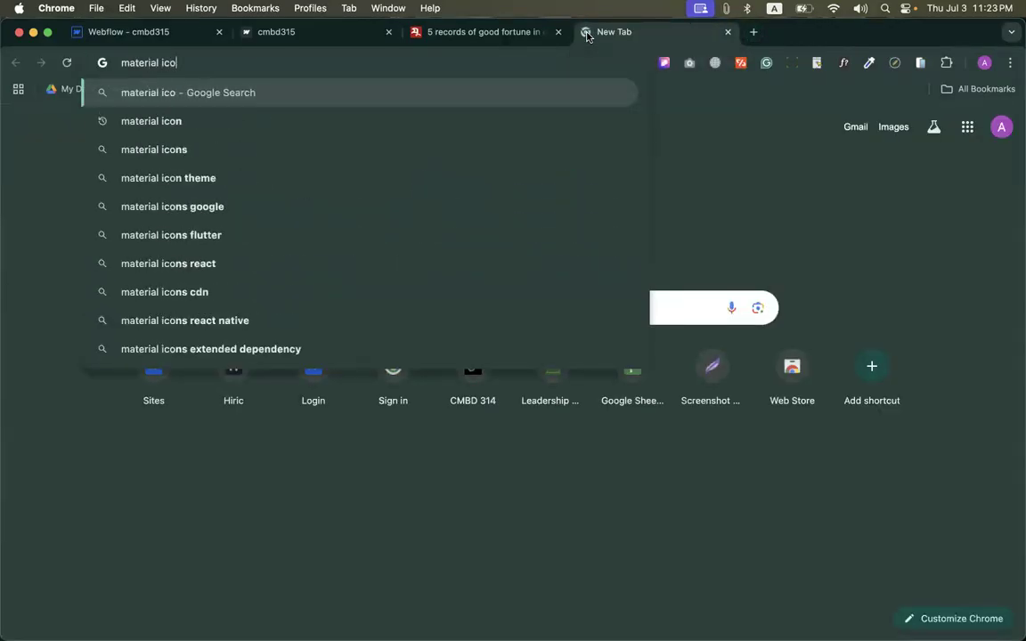
key(Return)
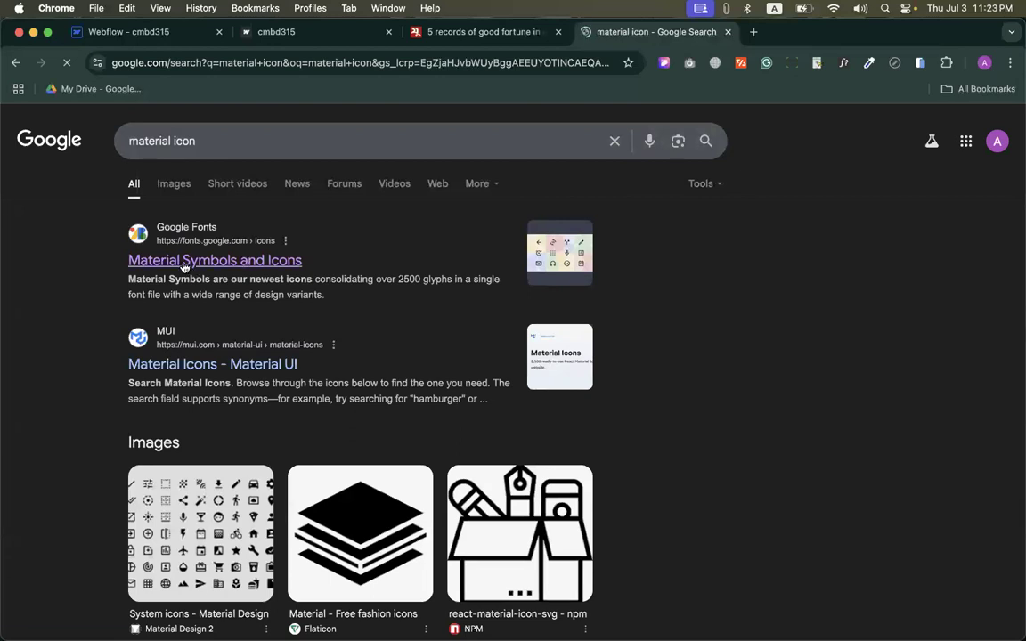
click(196, 260)
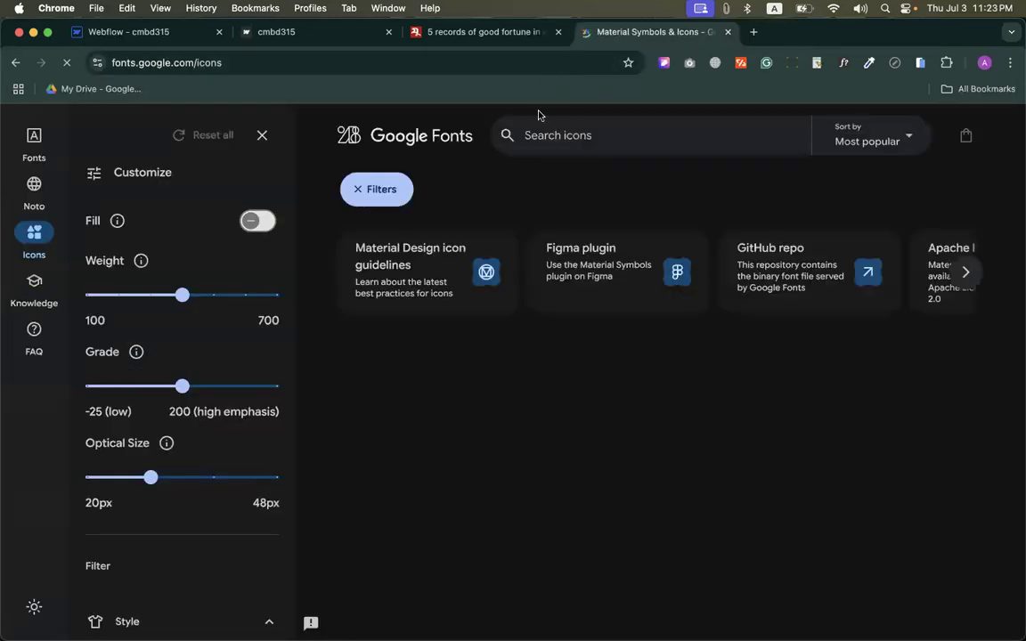
scroll(476, 413, down, 10)
scroll(479, 412, up, 10)
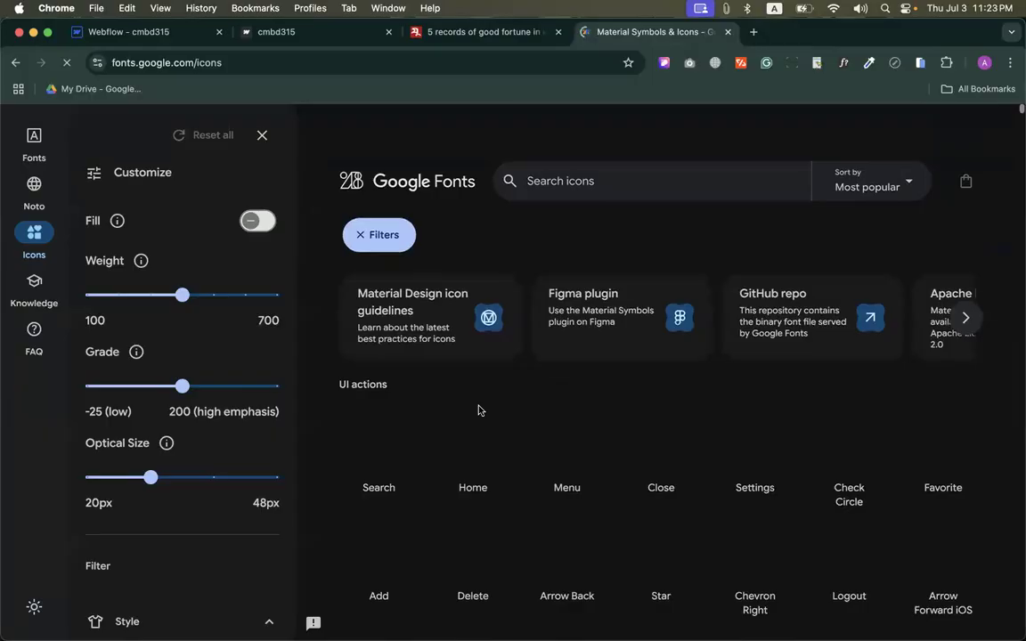
Step: Search the icon library for "arrow", select the Arrow Circle Right icon and copy its icon name
text(arrow)
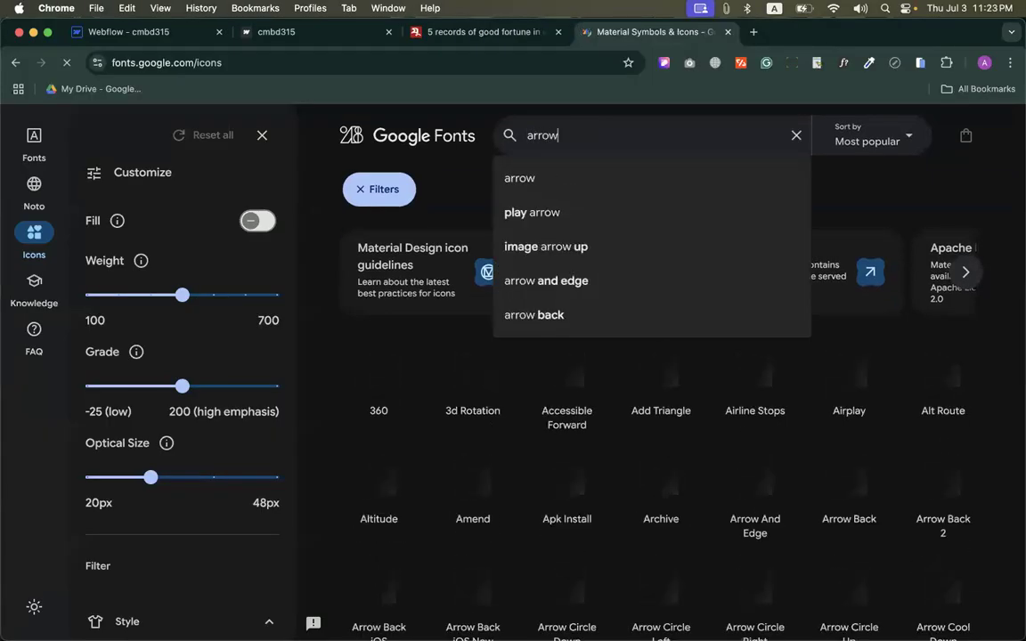
scroll(562, 389, down, 3)
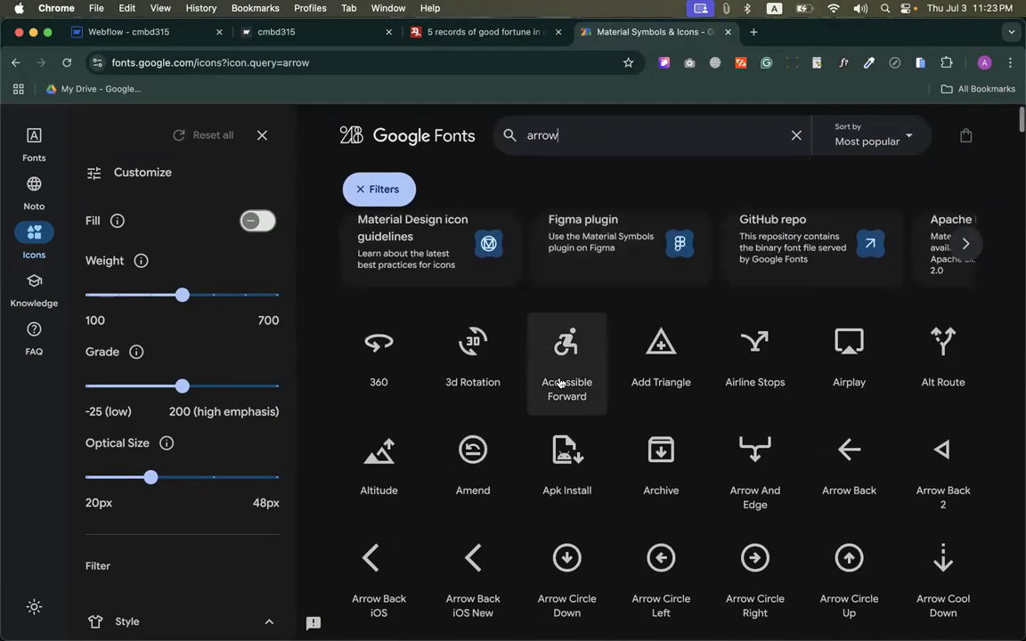
scroll(561, 377, up, 3)
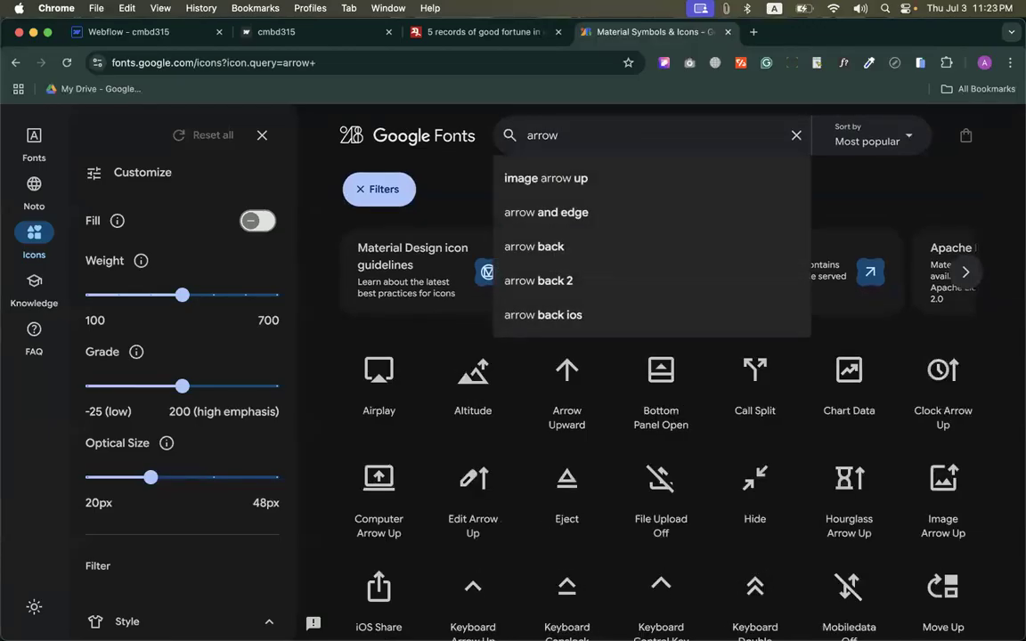
key(BackSpace)
scroll(504, 251, down, 5)
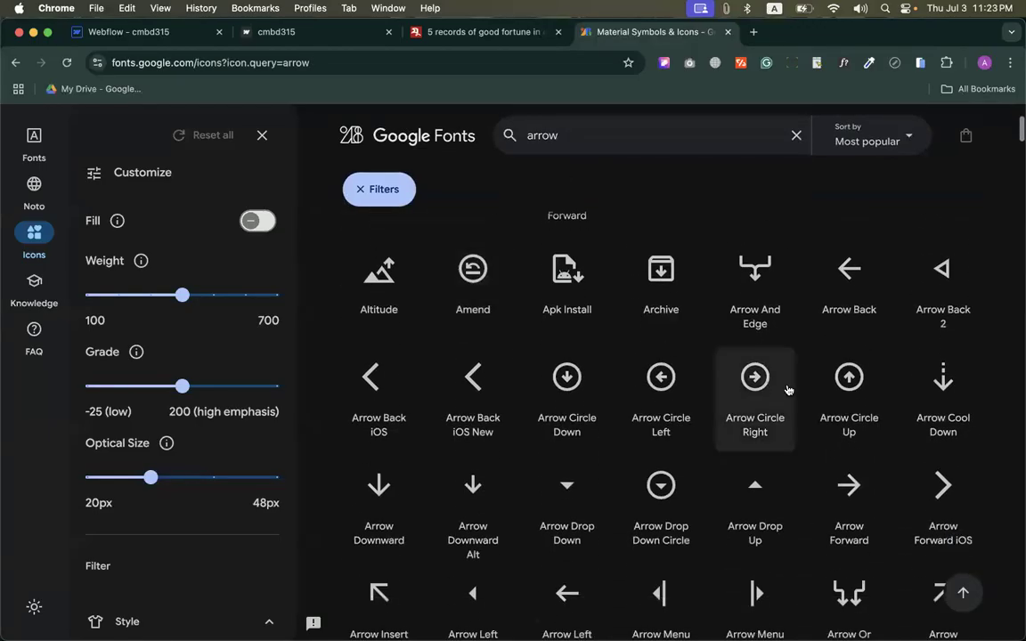
click(740, 268)
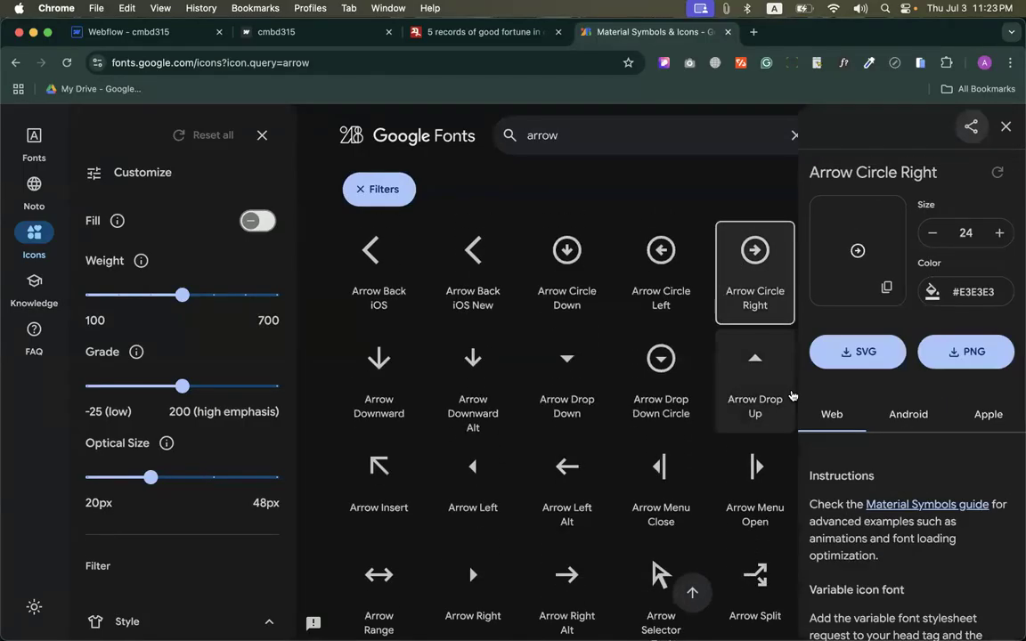
scroll(863, 462, down, 10)
click(918, 589)
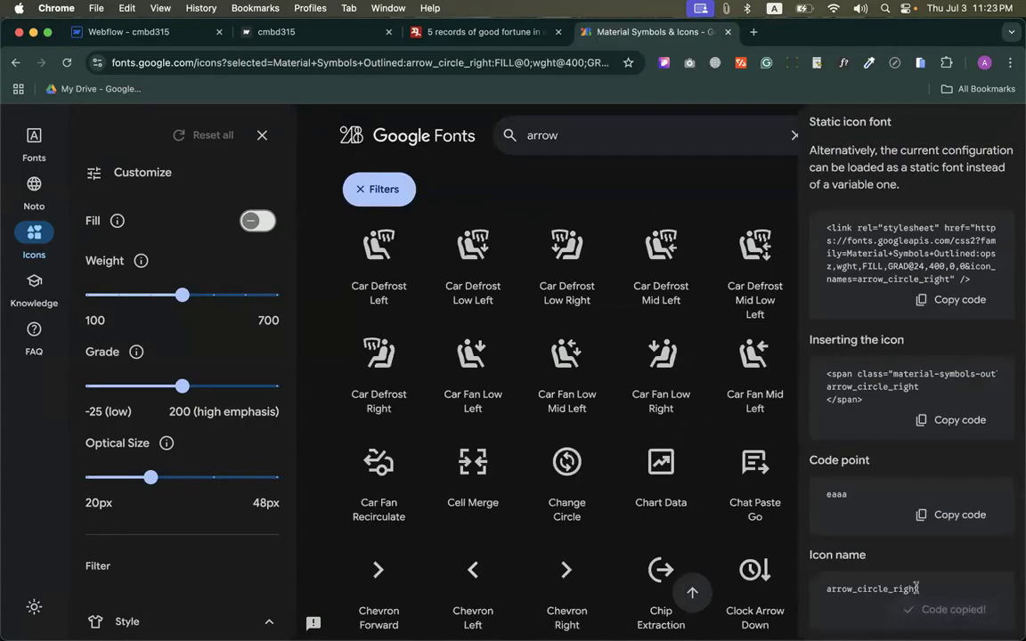
Step: Return to the Webflow Designer and paste the copied arrow_circle_right name over the close icon in the button label
click(153, 32)
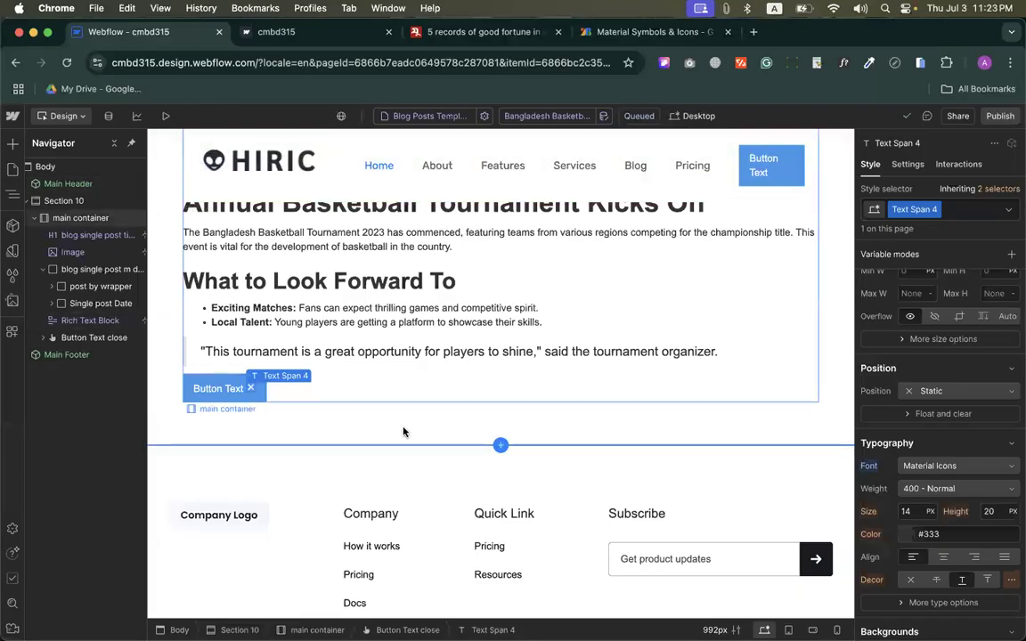
click(249, 389)
double_click(251, 389)
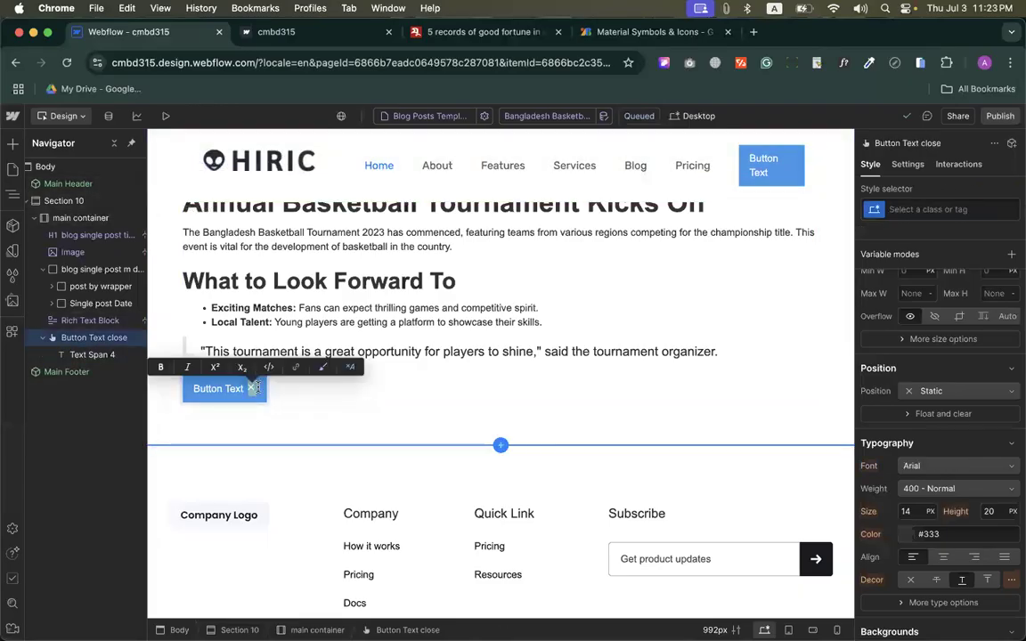
key(super+v)
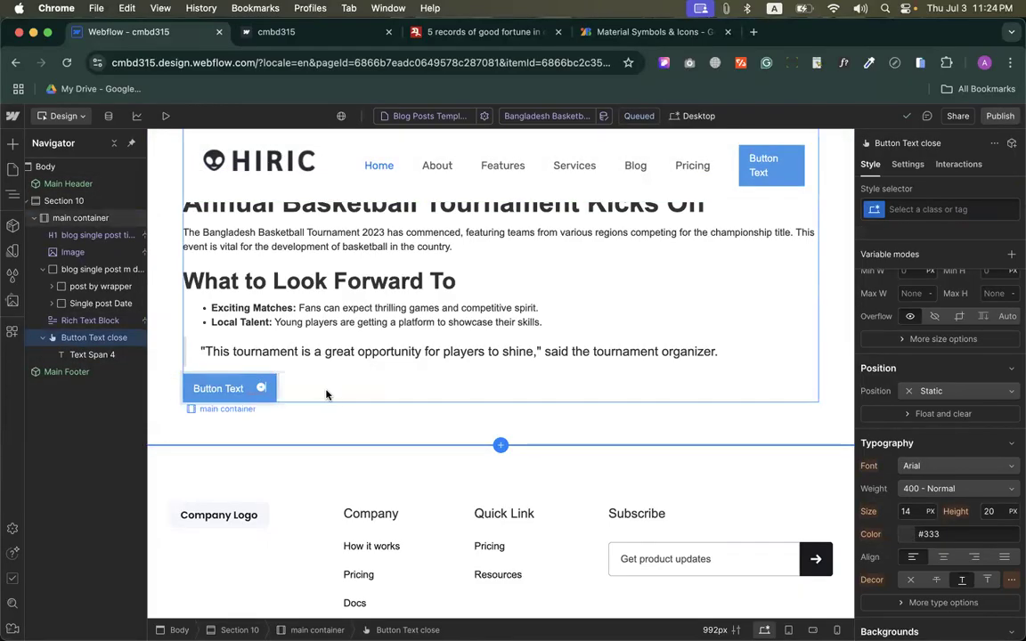
click(277, 396)
Step: Wrap the pasted icon name in the button label in a new text span and set its font to Material Icons
click(242, 388)
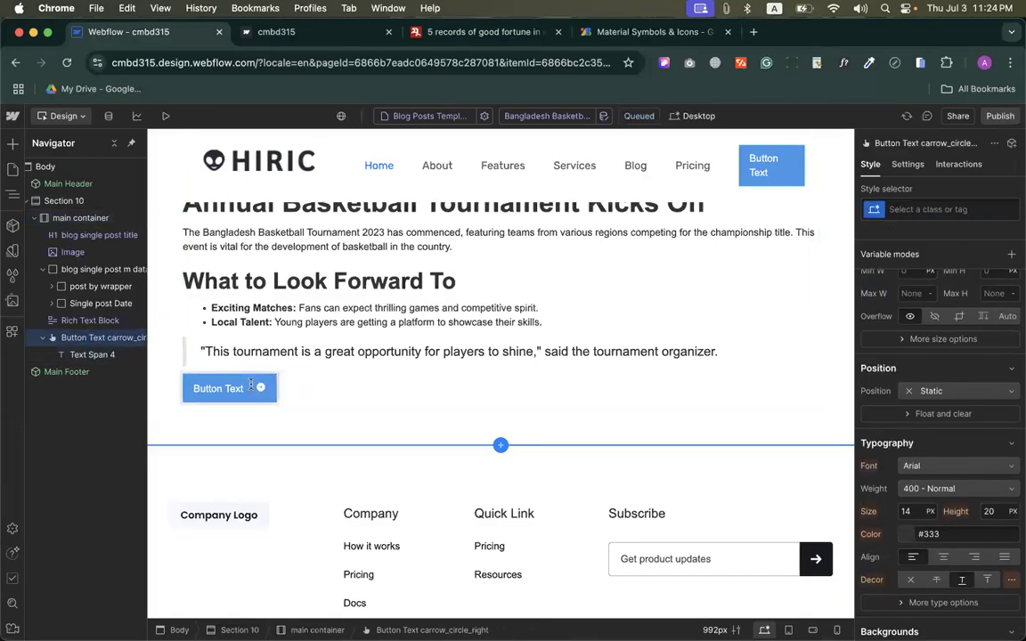
double_click(251, 387)
double_click(259, 386)
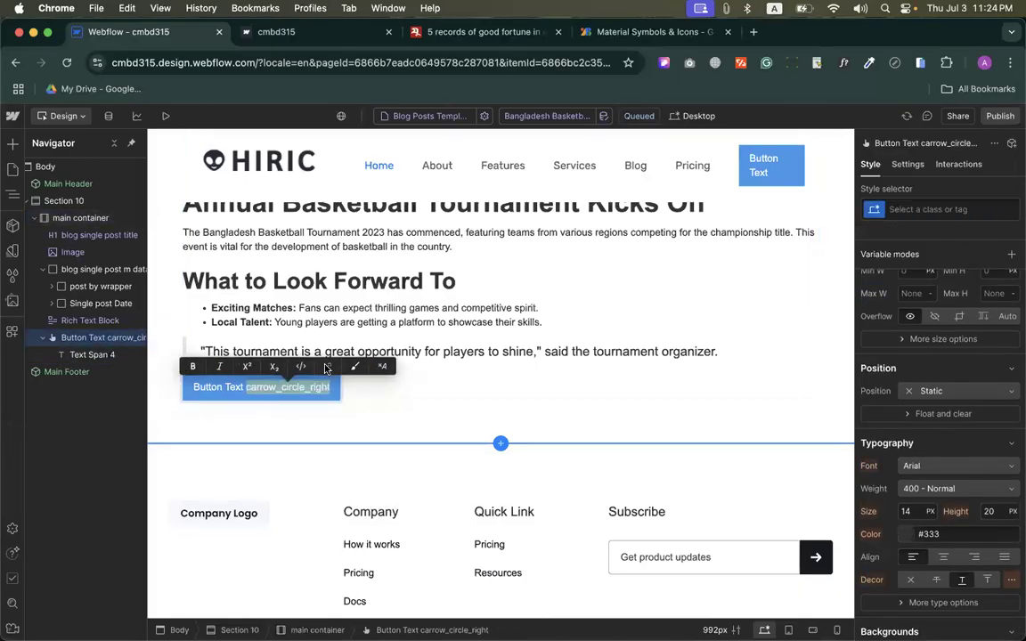
click(327, 367)
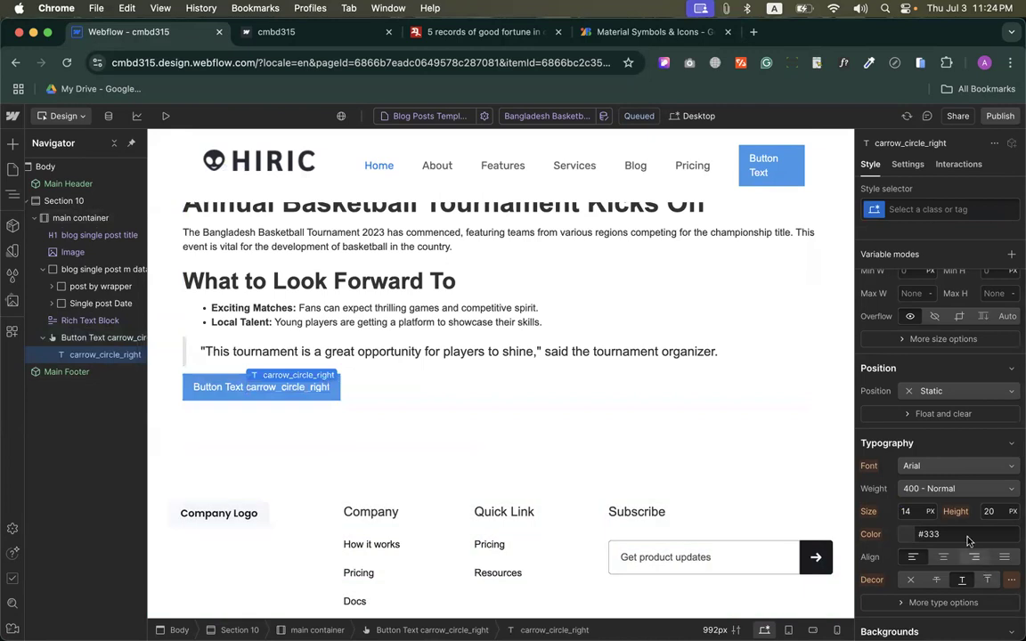
click(955, 465)
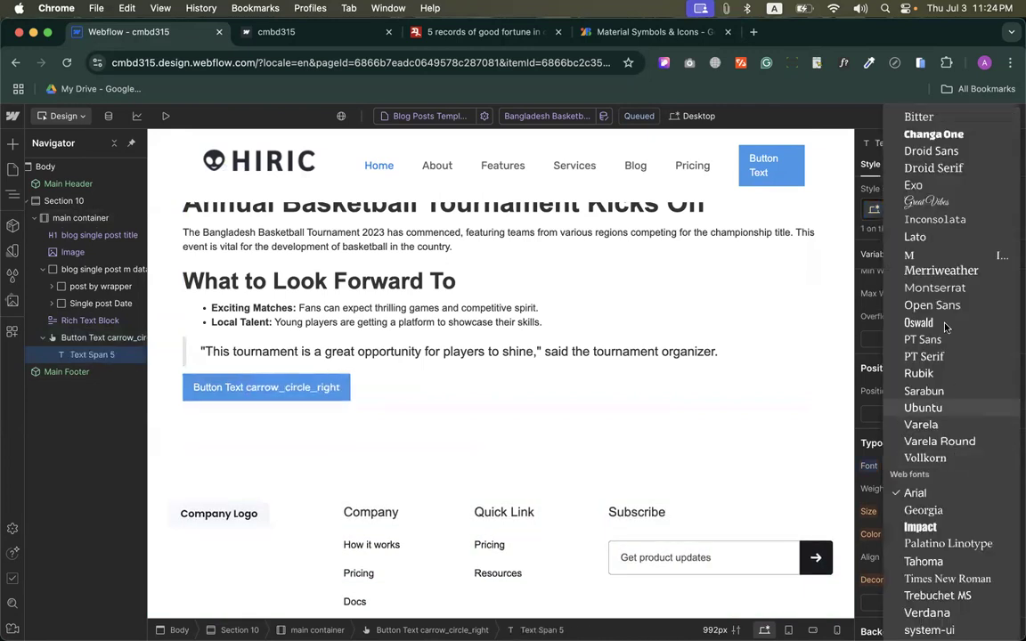
click(943, 258)
Step: Try a font size of 32 px on the button's arrow icon span, and undo the size change
click(908, 511)
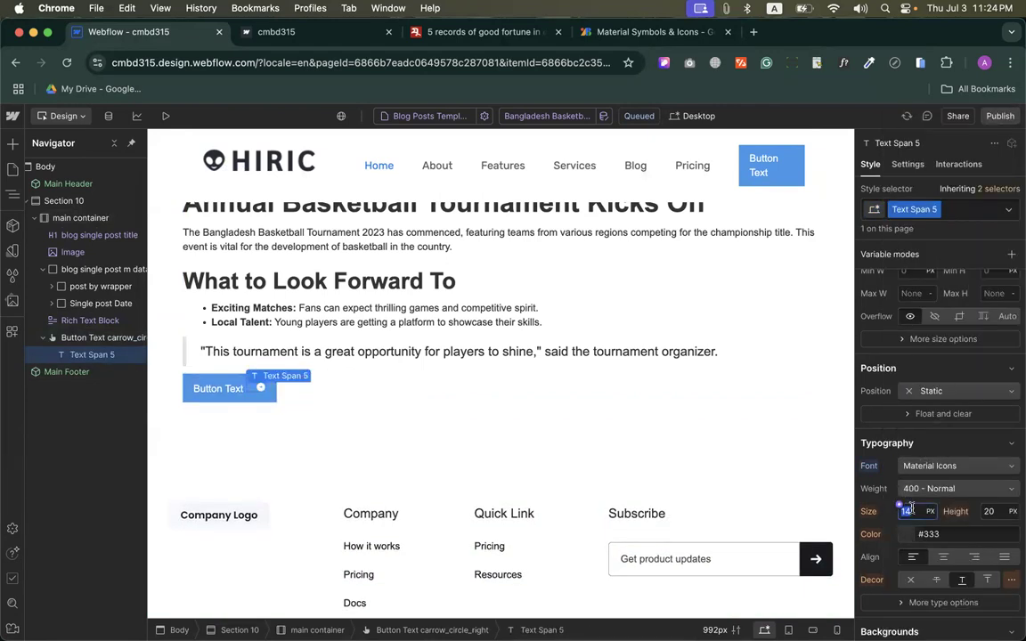
text(32)
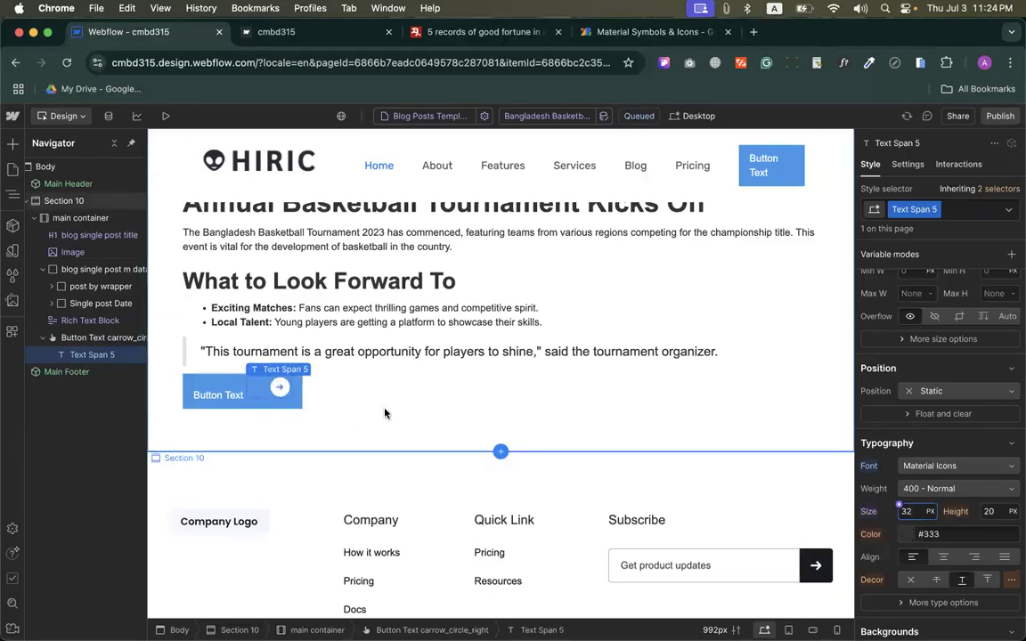
click(234, 394)
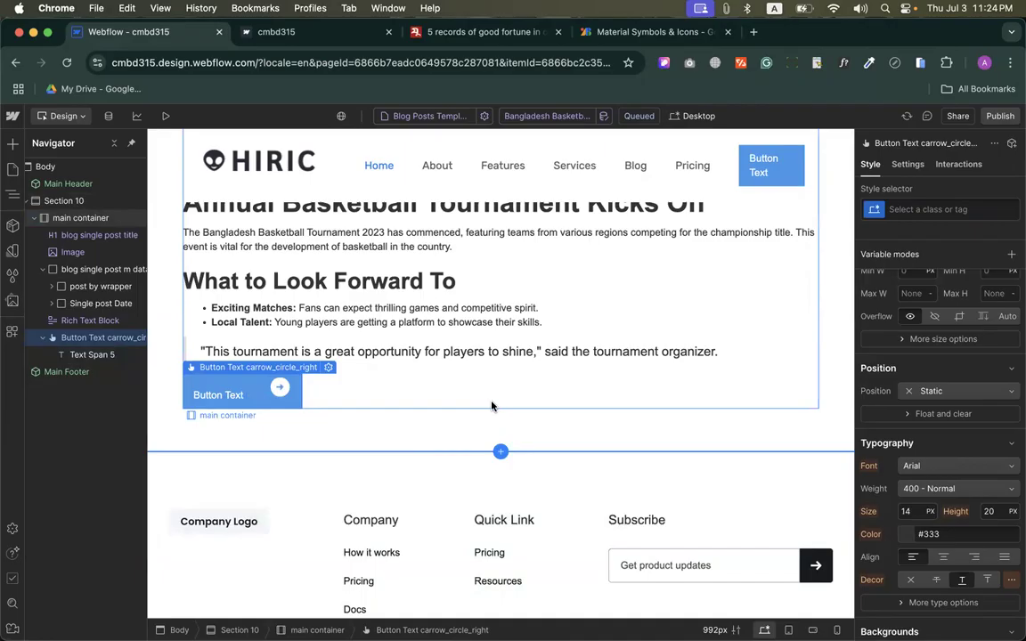
key(super+z)
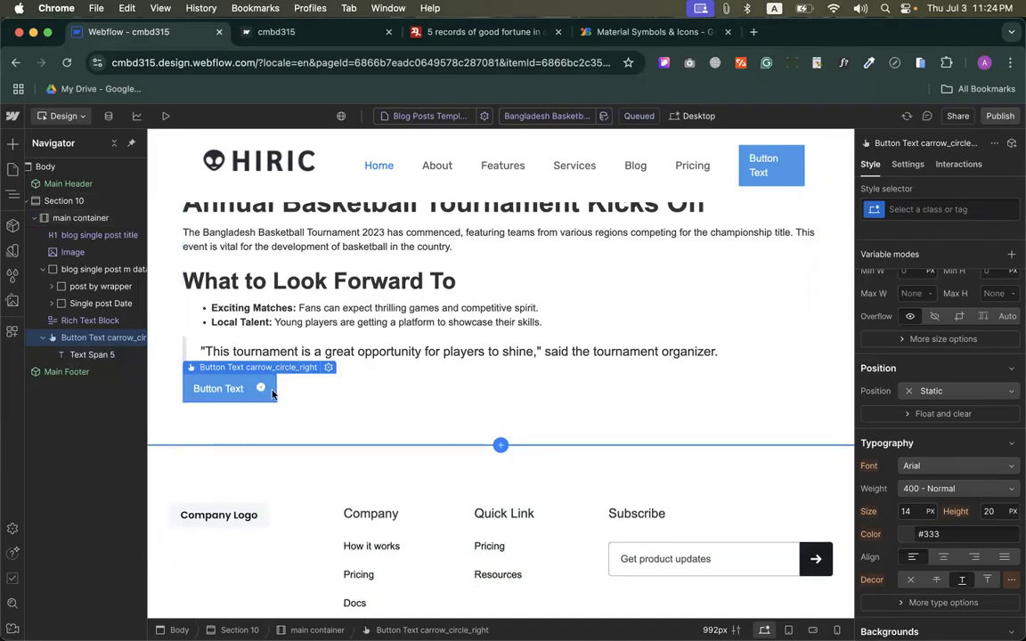
Step: Delete the button below the blog post's rich text block and publish the site to staging
key(Delete)
scroll(401, 318, up, 10)
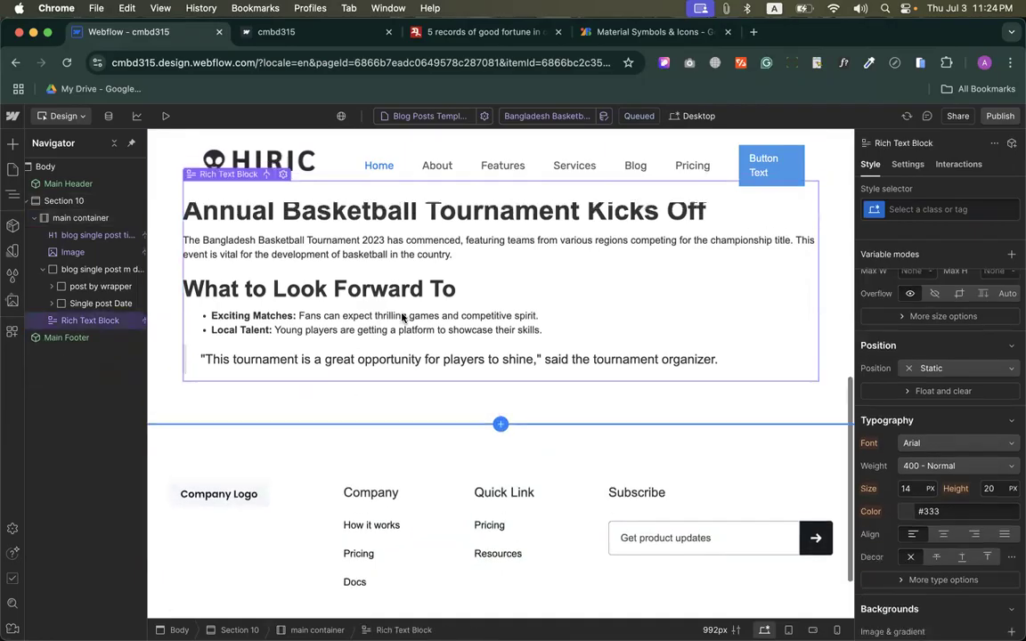
click(999, 115)
click(969, 312)
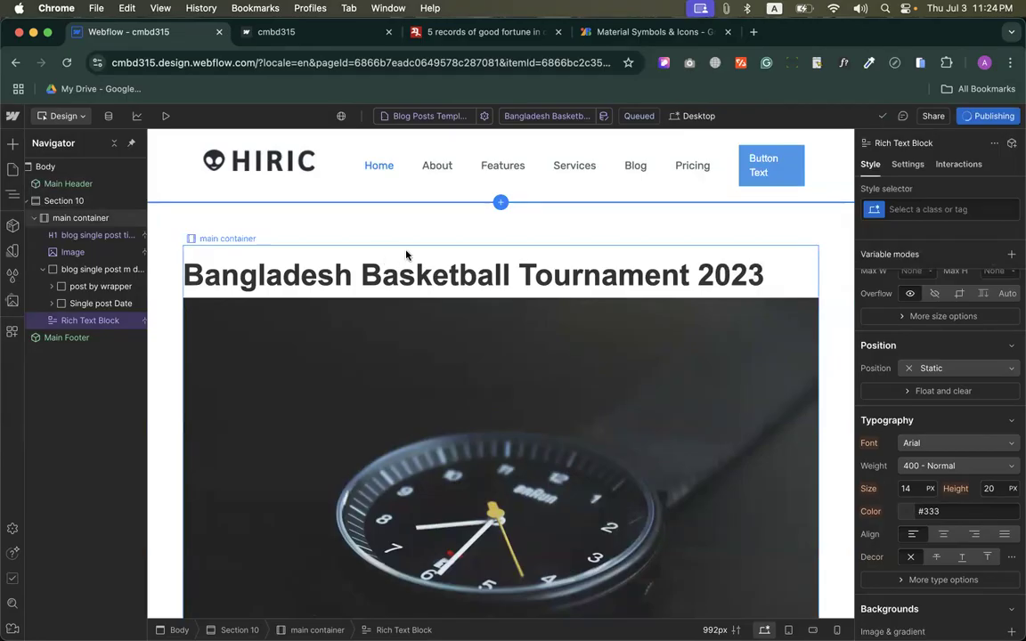
Step: Change the Contact us page's name to Blog and its slug to blog in the page settings
click(12, 171)
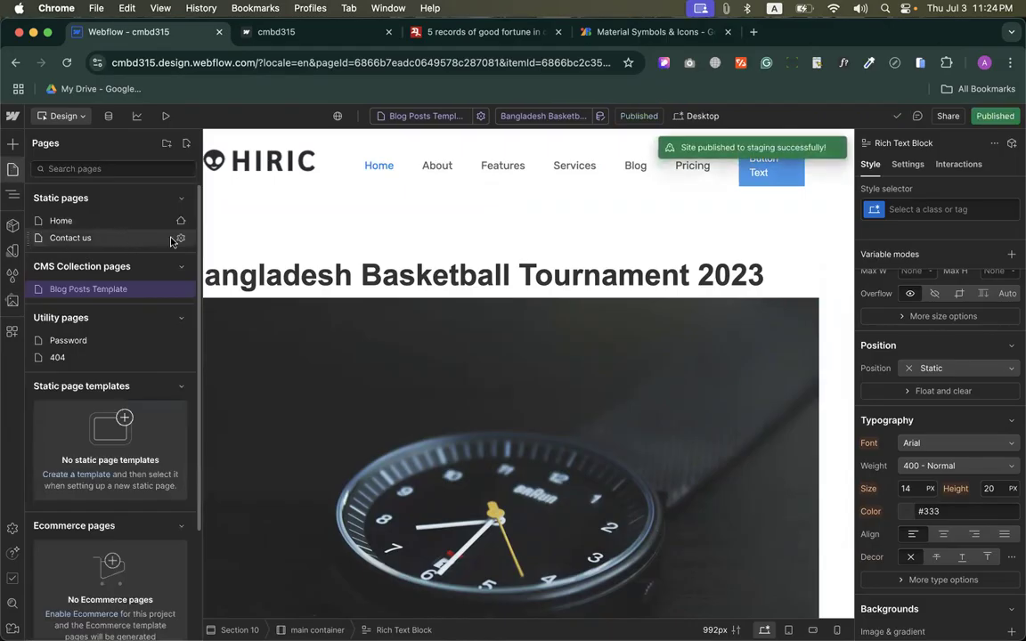
click(180, 239)
triple_click(250, 215)
text(Blog)
triple_click(234, 268)
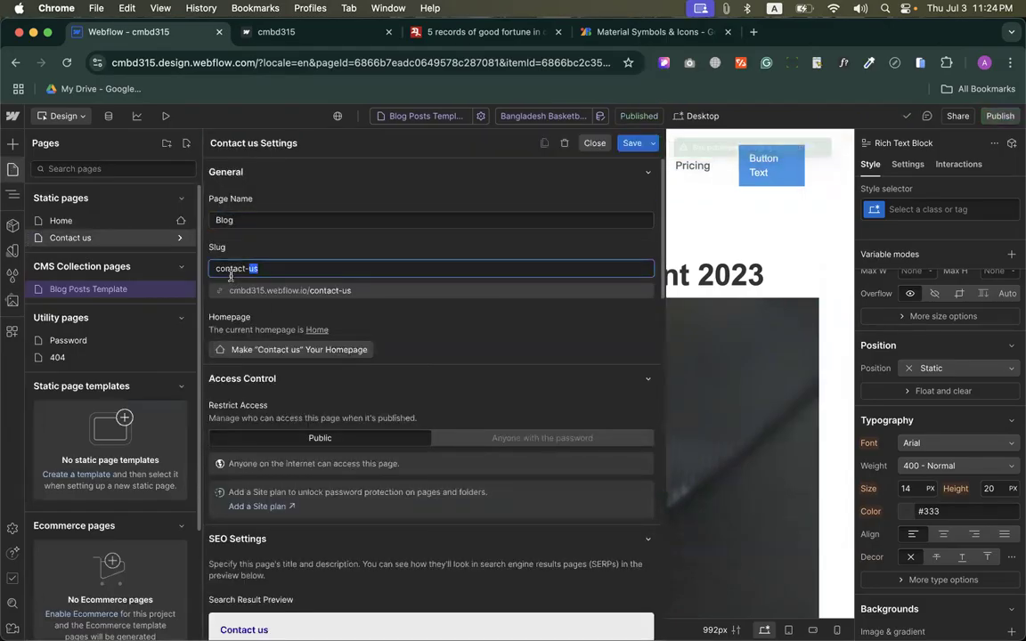
text(Blog)
click(308, 247)
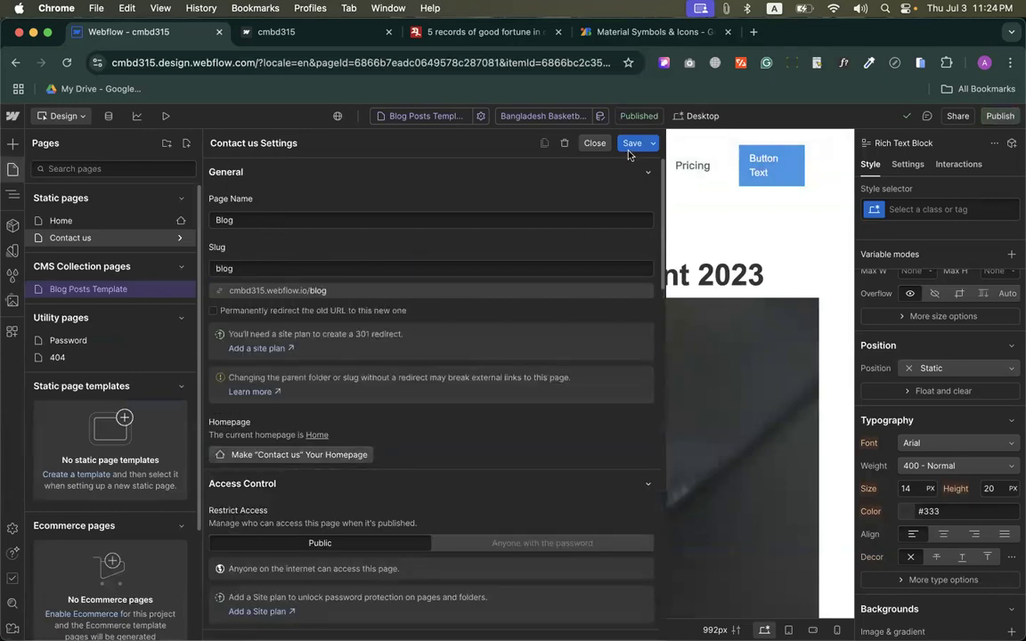
Step: Set the page's SEO title tag to Blog and save the page settings
scroll(318, 496, down, 5)
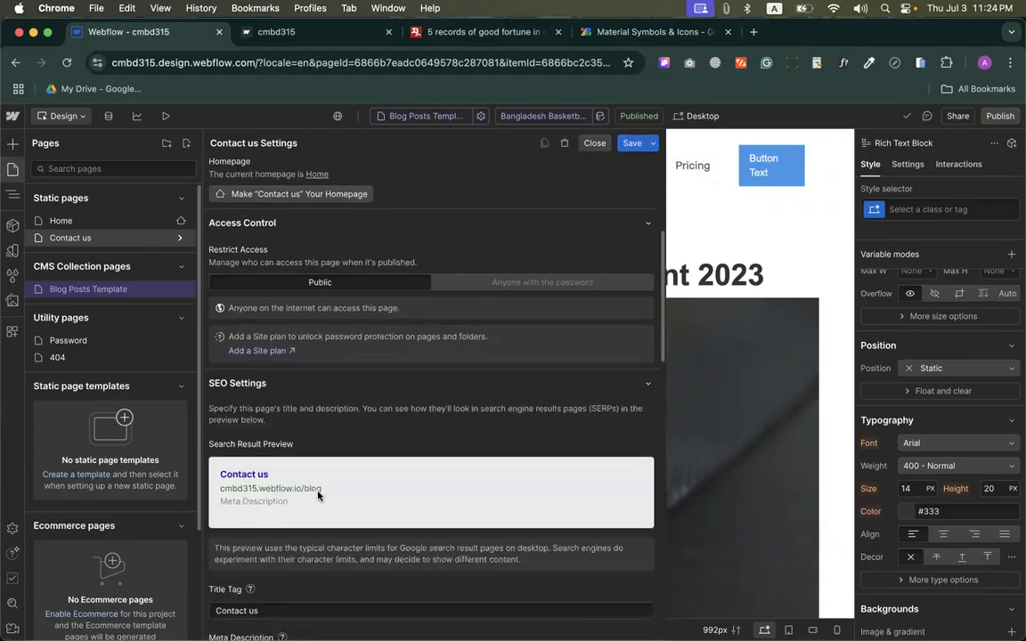
scroll(265, 419, down, 3)
triple_click(234, 437)
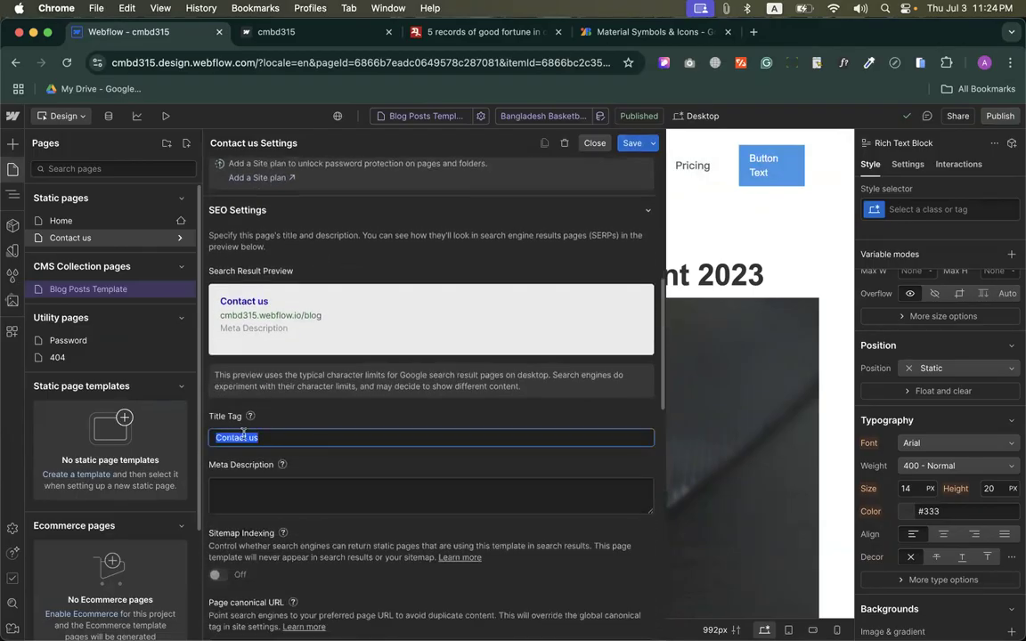
scroll(245, 435, up, 8)
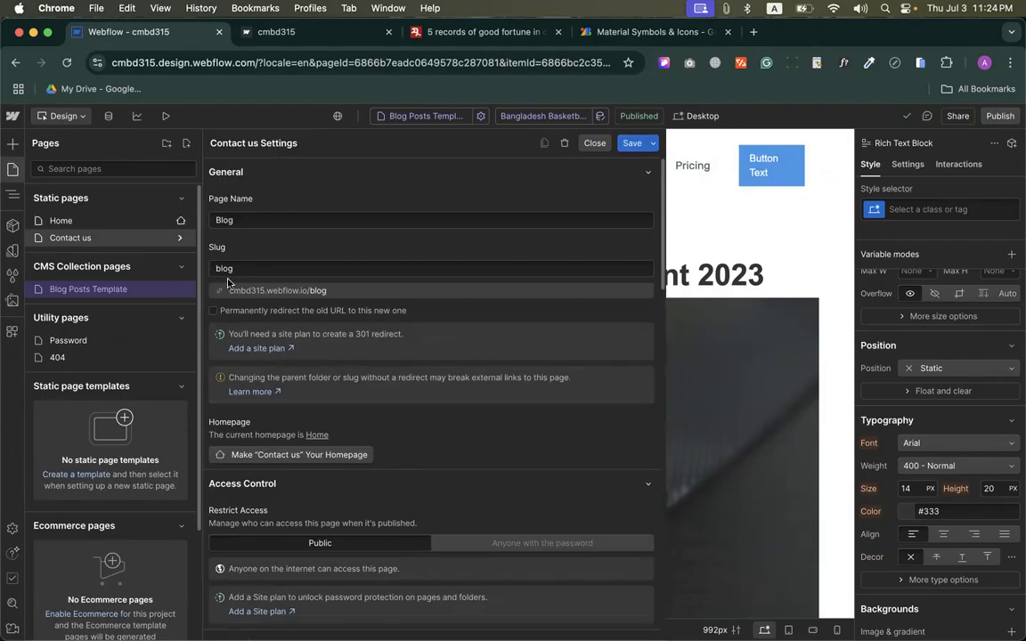
scroll(229, 268, down, 5)
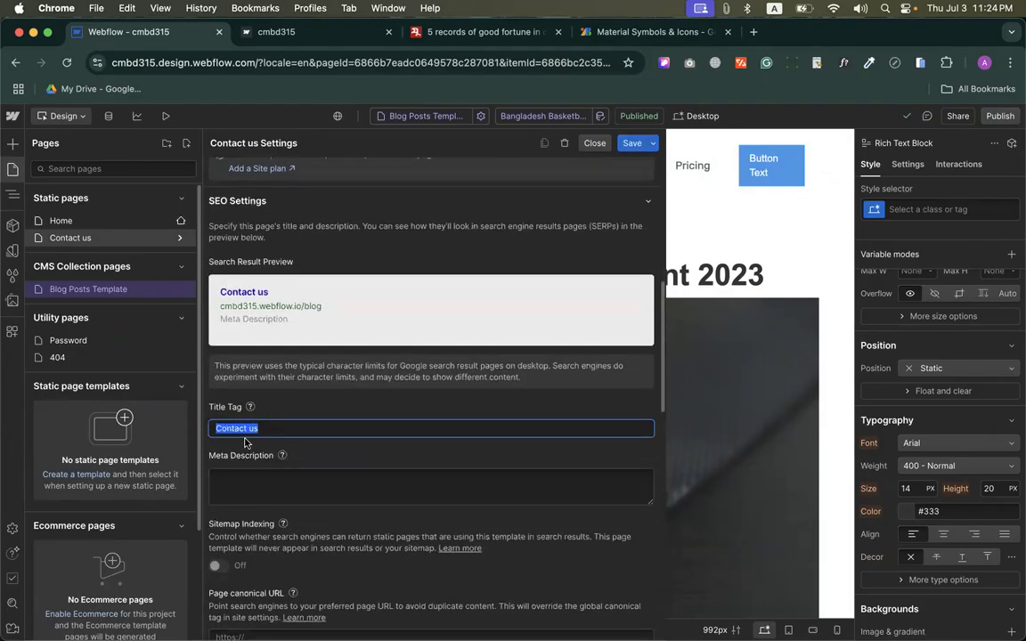
text(Blog)
click(628, 144)
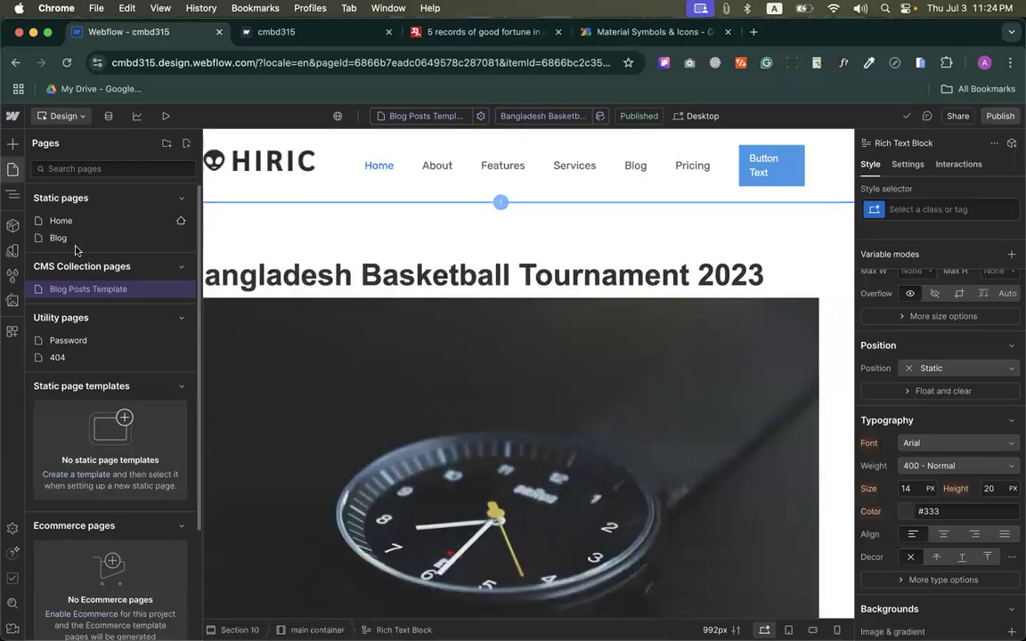
Step: Open the Blog page and remove the contact form section, Section 9 and the Hide and Show Image heading
click(68, 235)
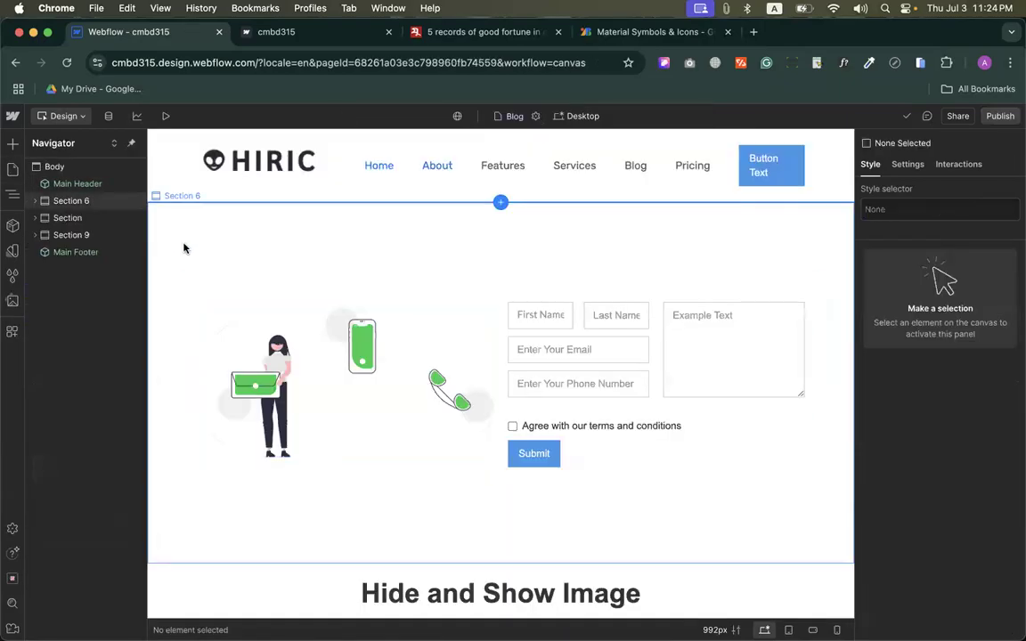
click(184, 249)
key(Delete)
click(174, 298)
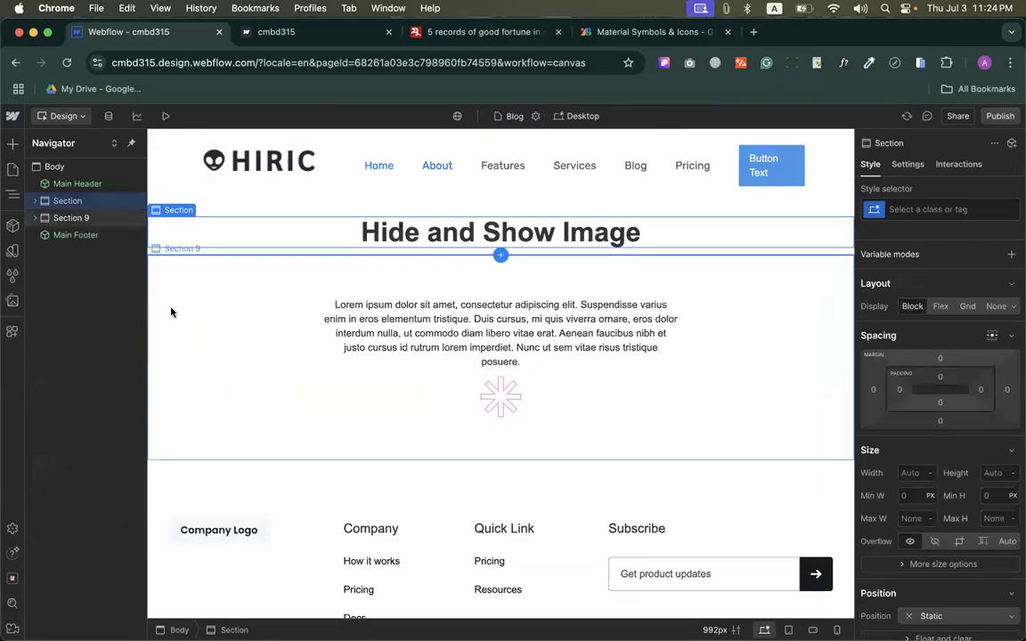
key(Delete)
click(157, 224)
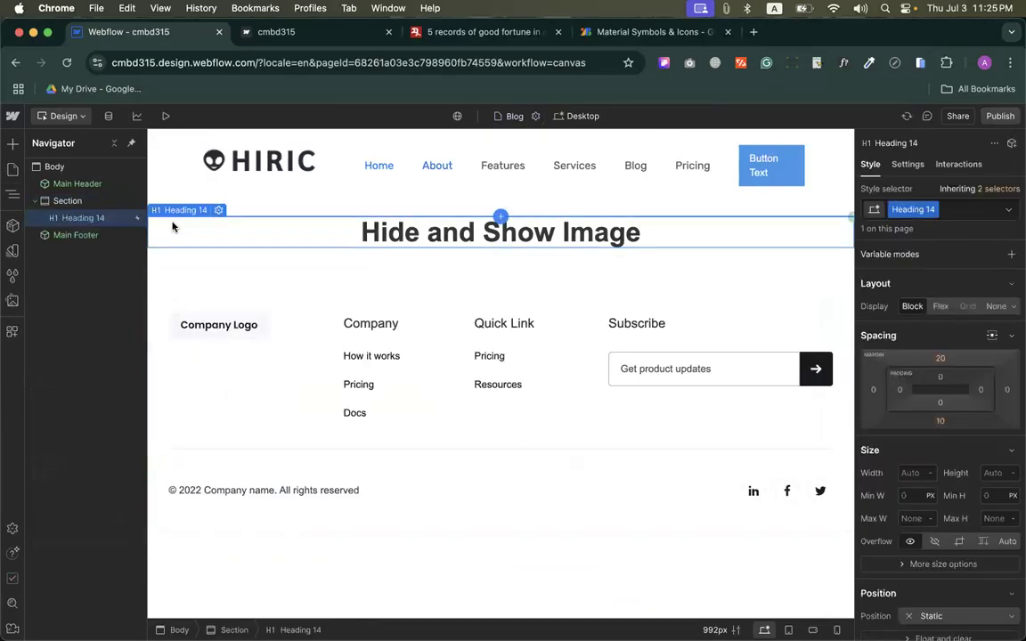
key(Delete)
Step: Add a container inside the empty section and apply the existing main container class to it
click(229, 235)
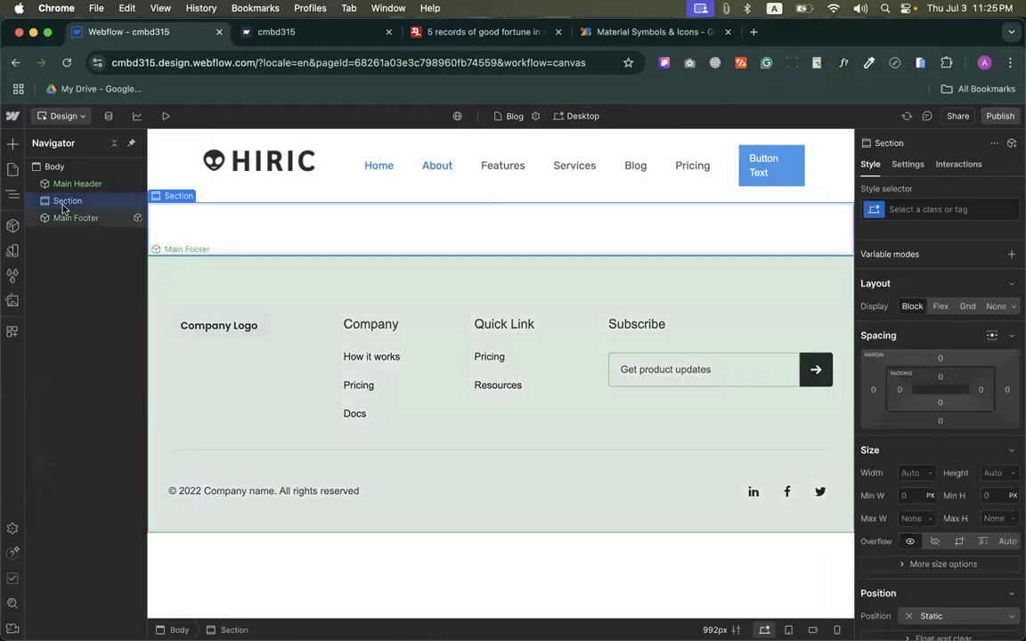
click(13, 143)
click(113, 267)
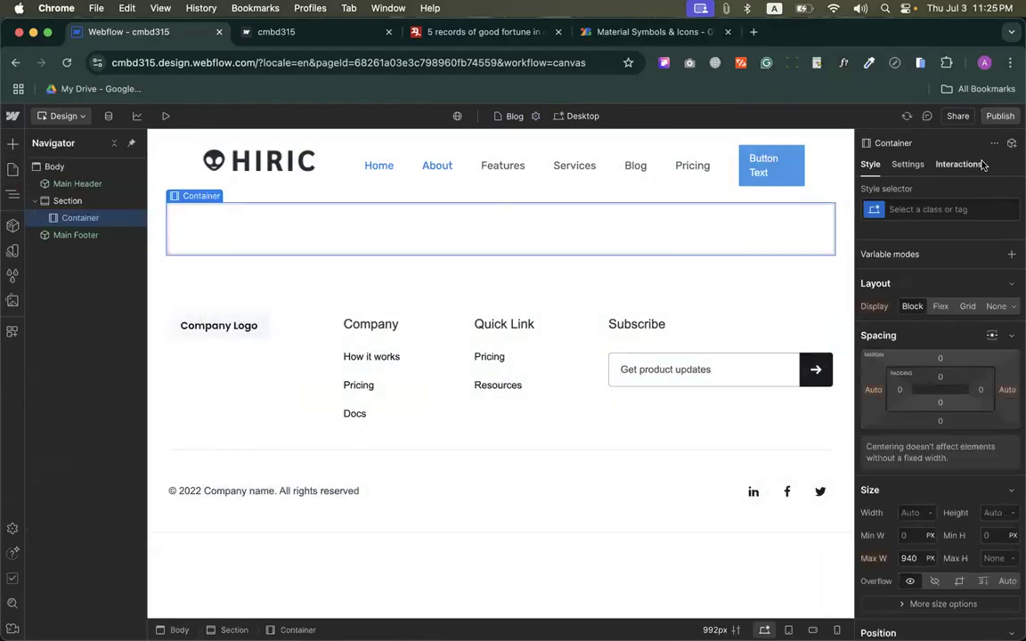
click(927, 208)
text(co)
key(BackSpace)
key(BackSpace)
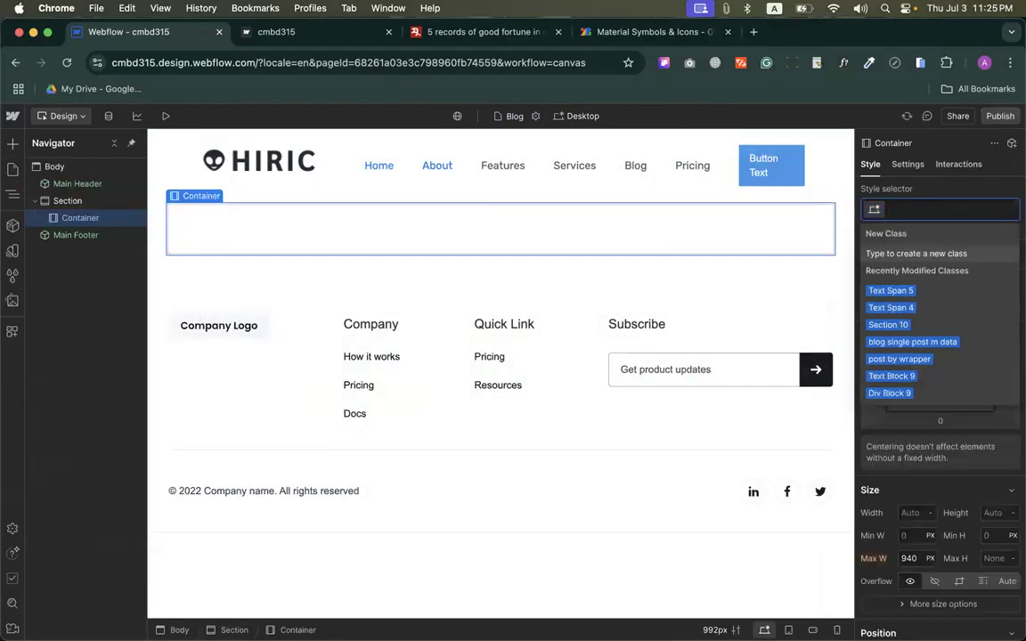
text(main)
click(896, 290)
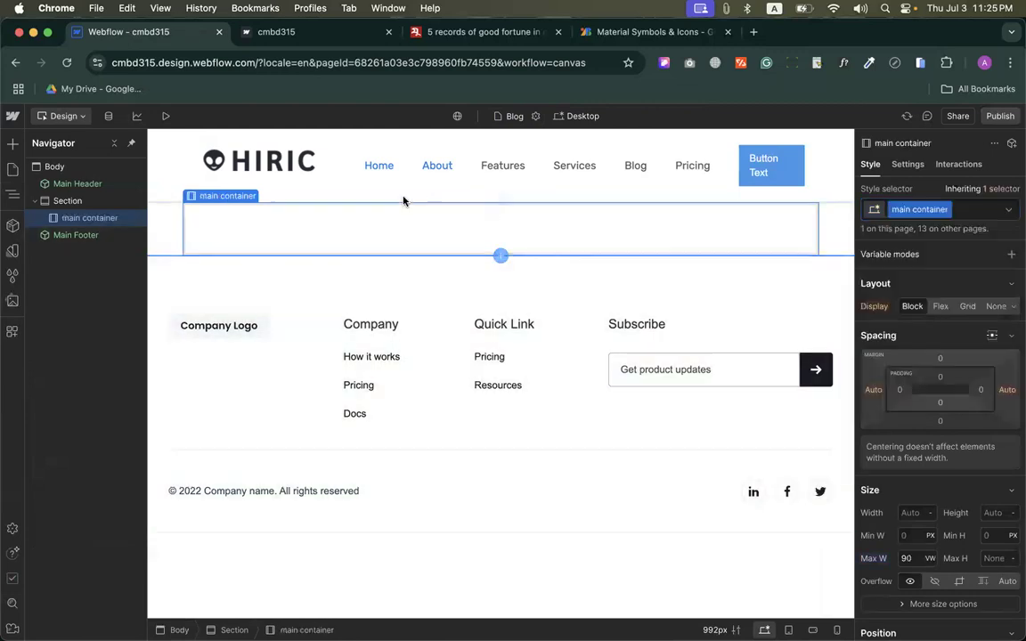
click(13, 142)
drag(48, 579, 266, 249)
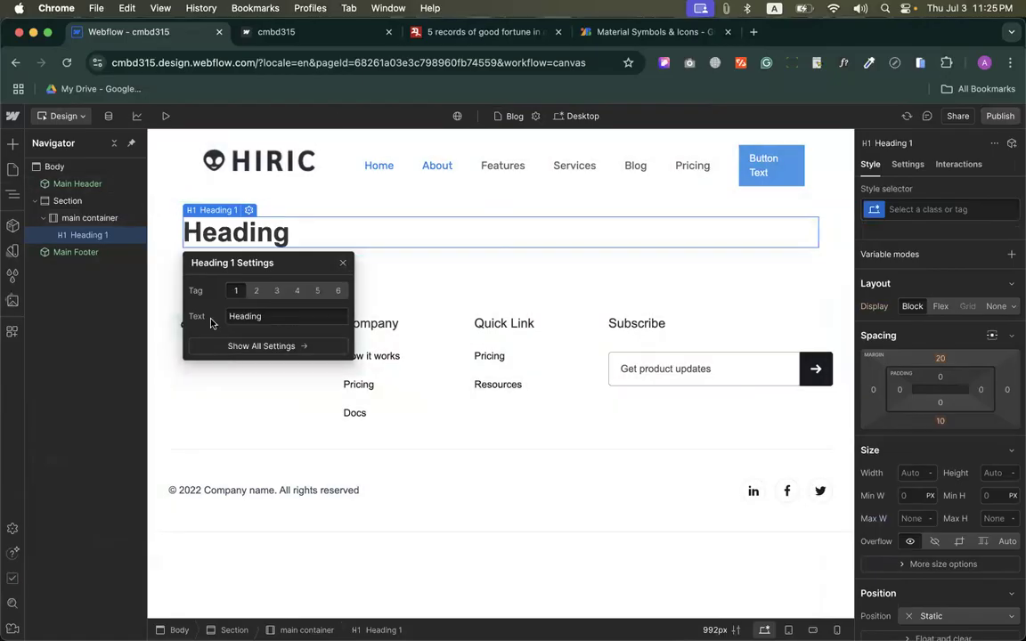
click(274, 231)
key(Delete)
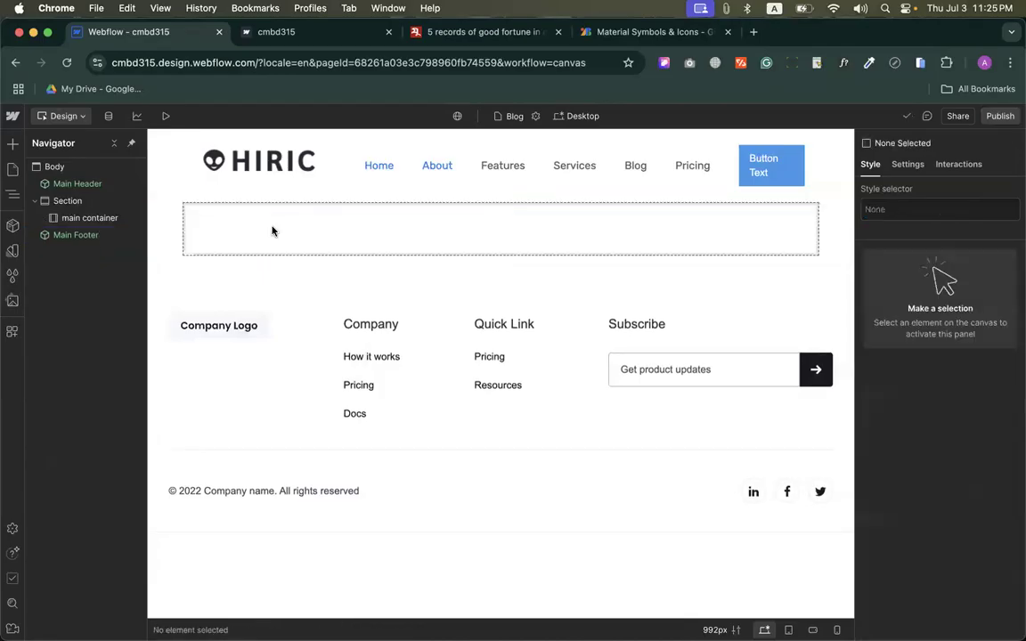
Step: Add a Collection List to the main container with Blog Posts as its source and a three-column layout
click(12, 145)
scroll(56, 395, down, 5)
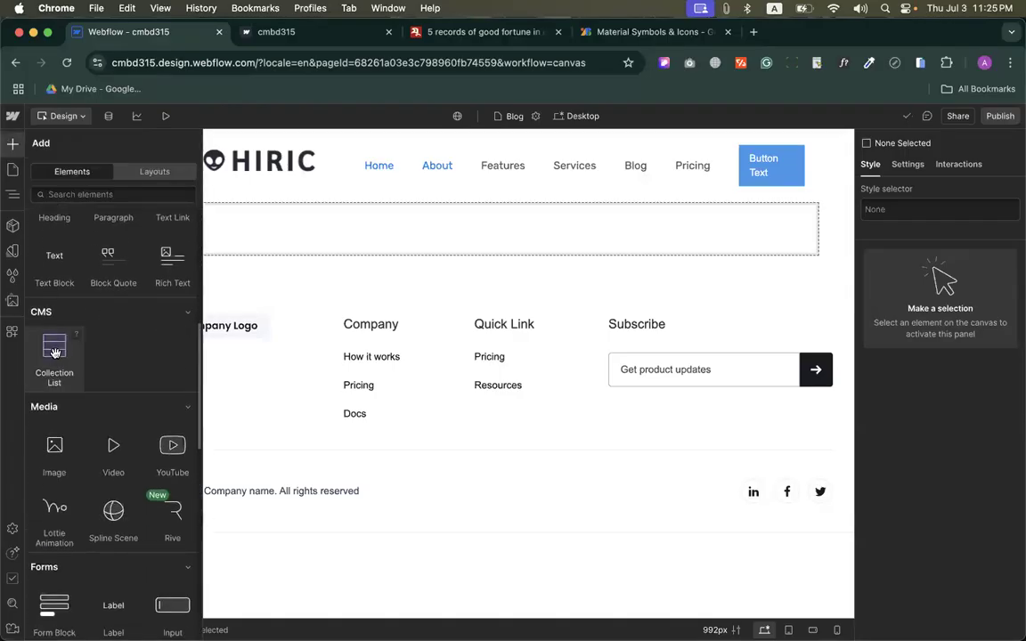
drag(51, 356, 240, 232)
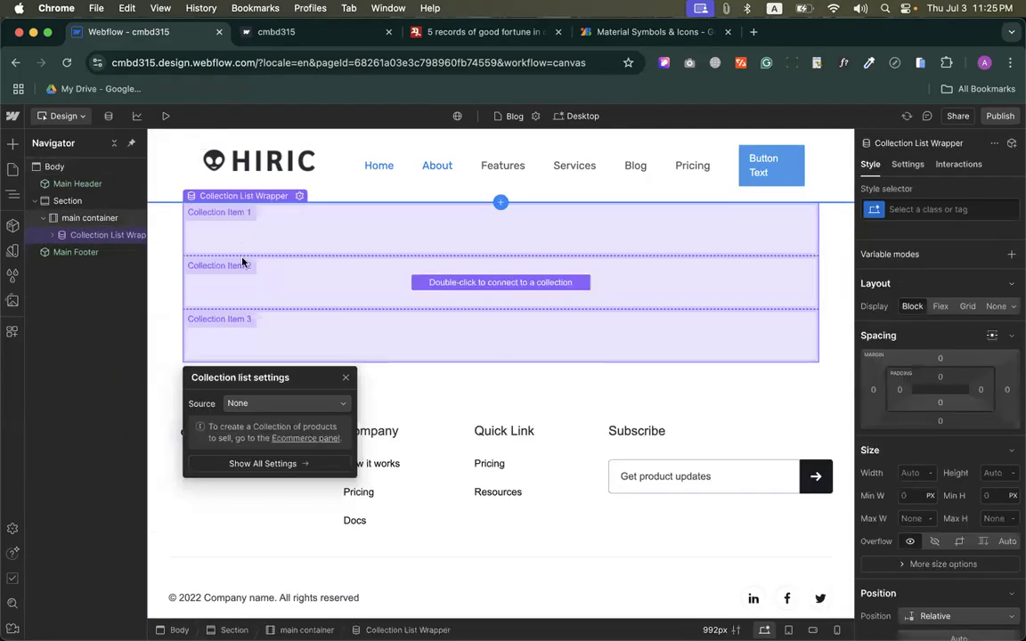
click(255, 405)
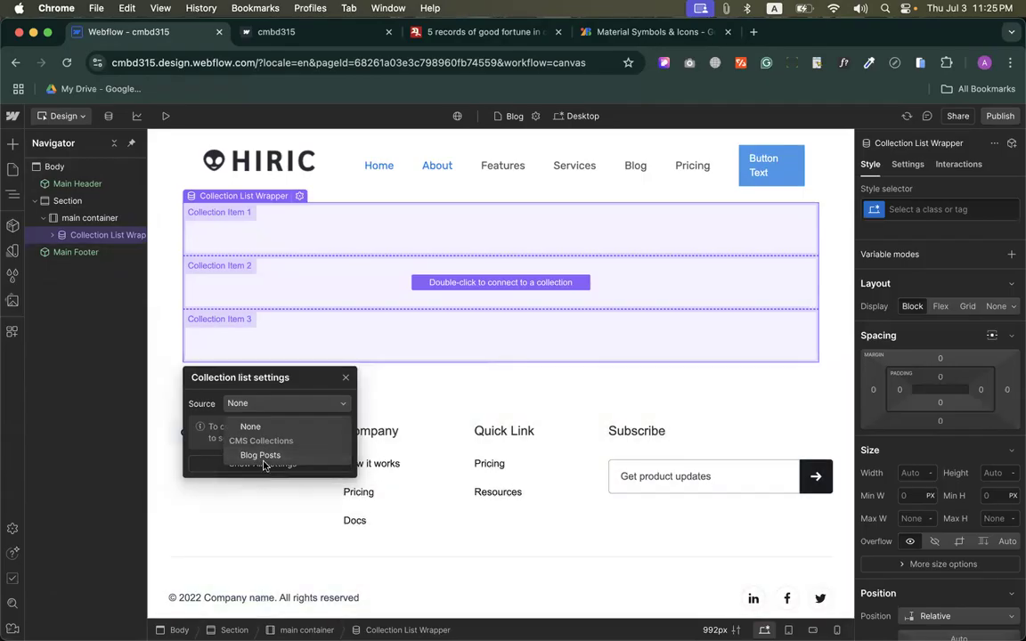
click(260, 455)
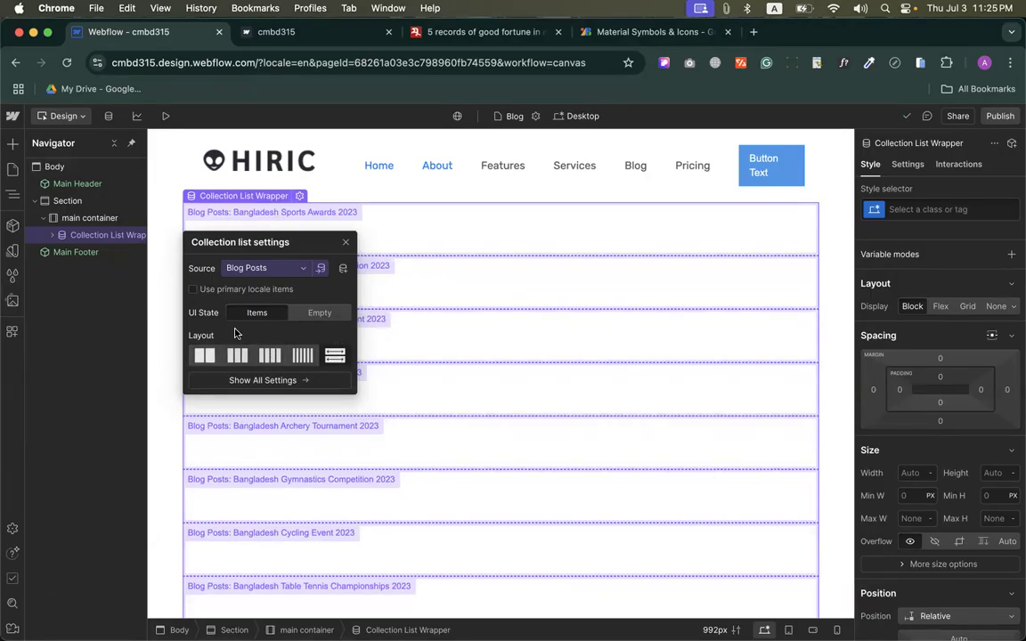
click(237, 359)
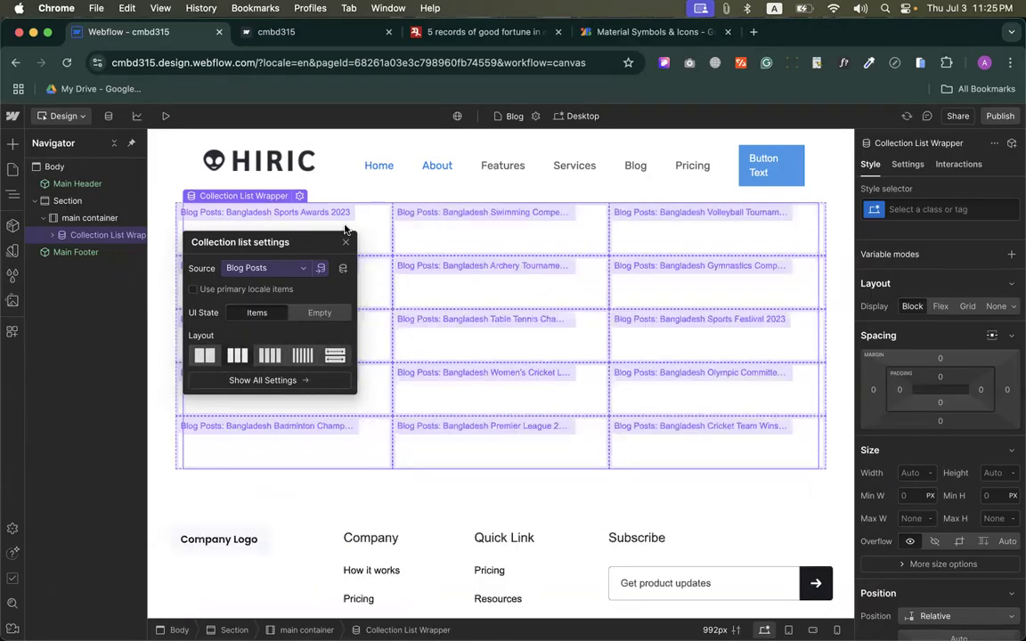
click(346, 241)
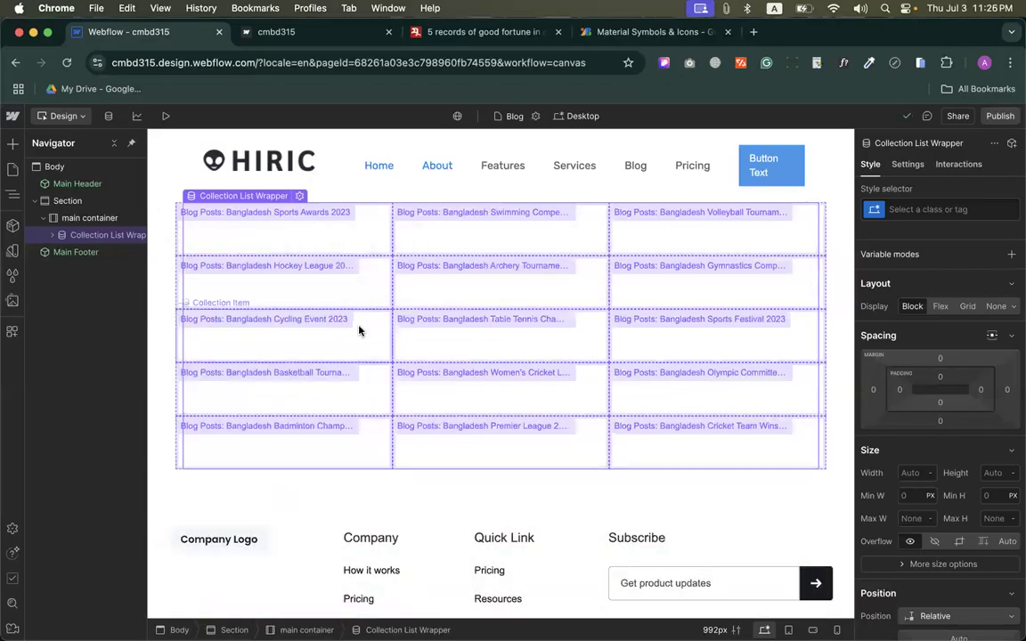
Step: Preview the Blog page, and set the section's top and bottom padding to 60 px
click(166, 115)
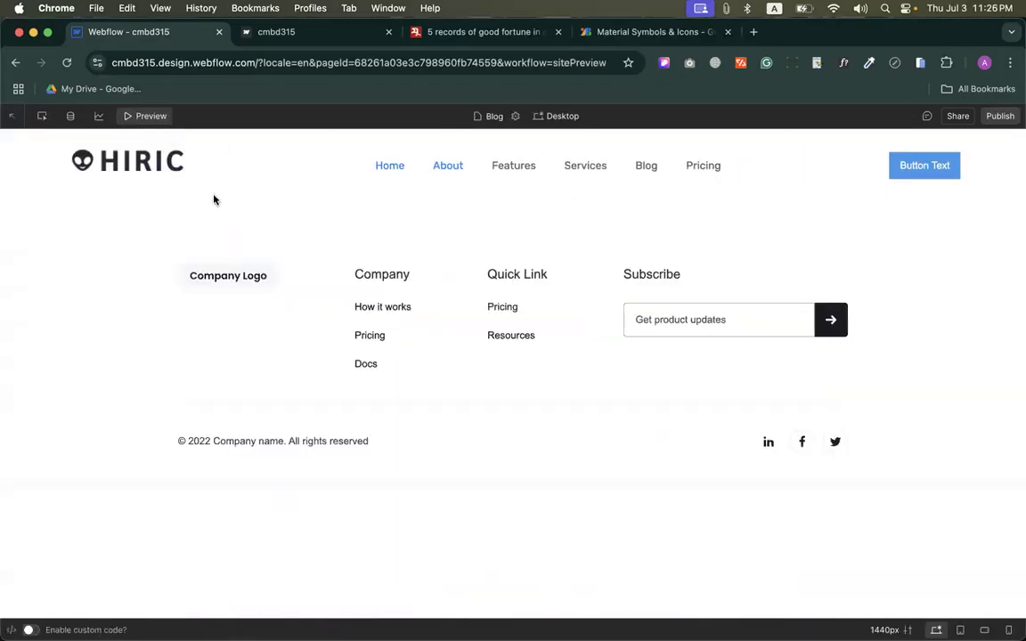
click(139, 114)
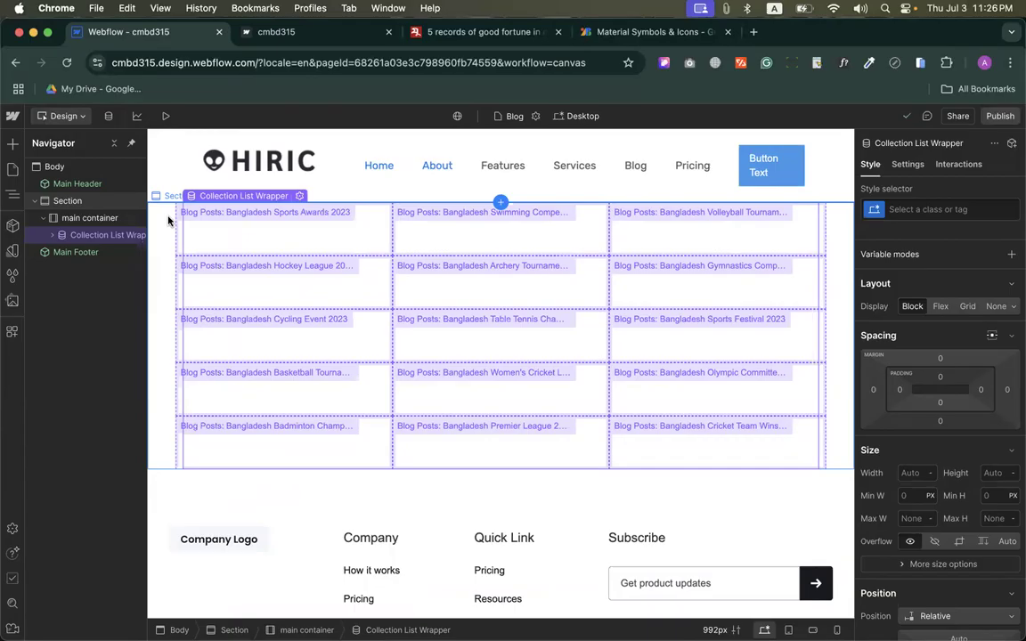
click(168, 220)
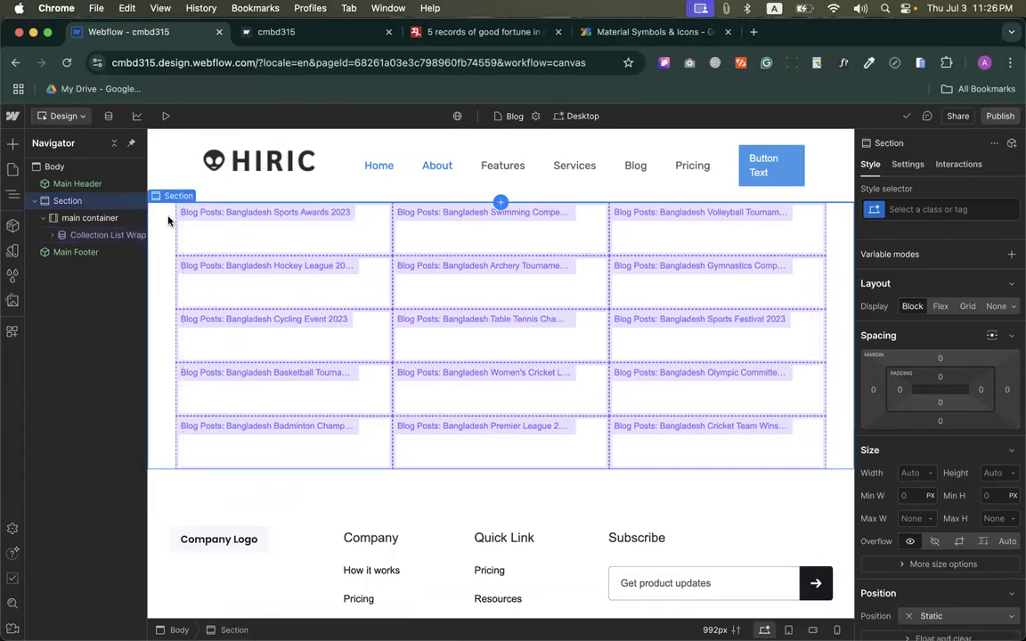
click(937, 377)
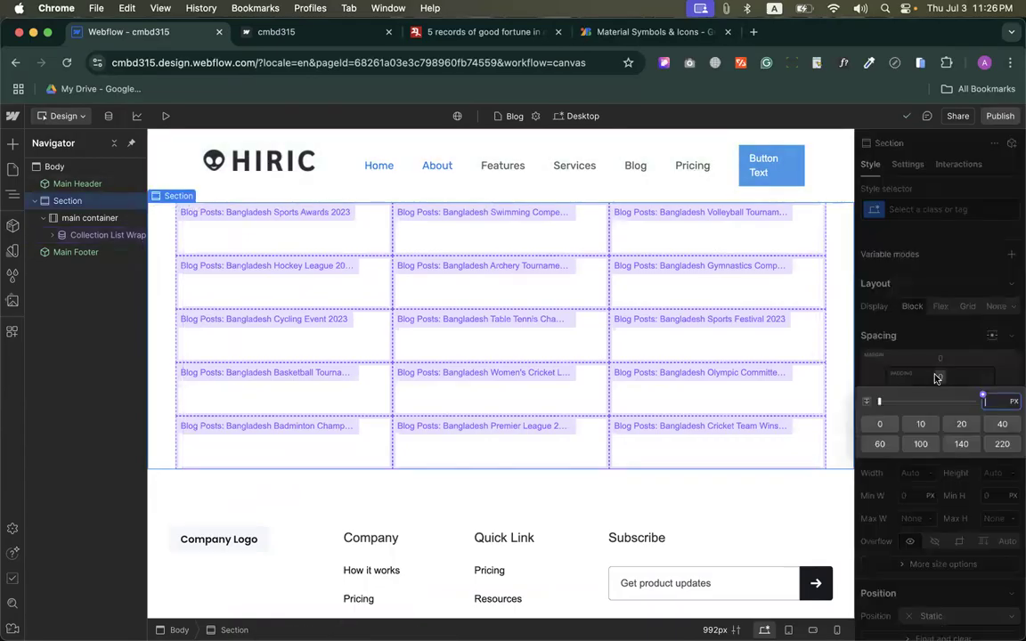
click(879, 443)
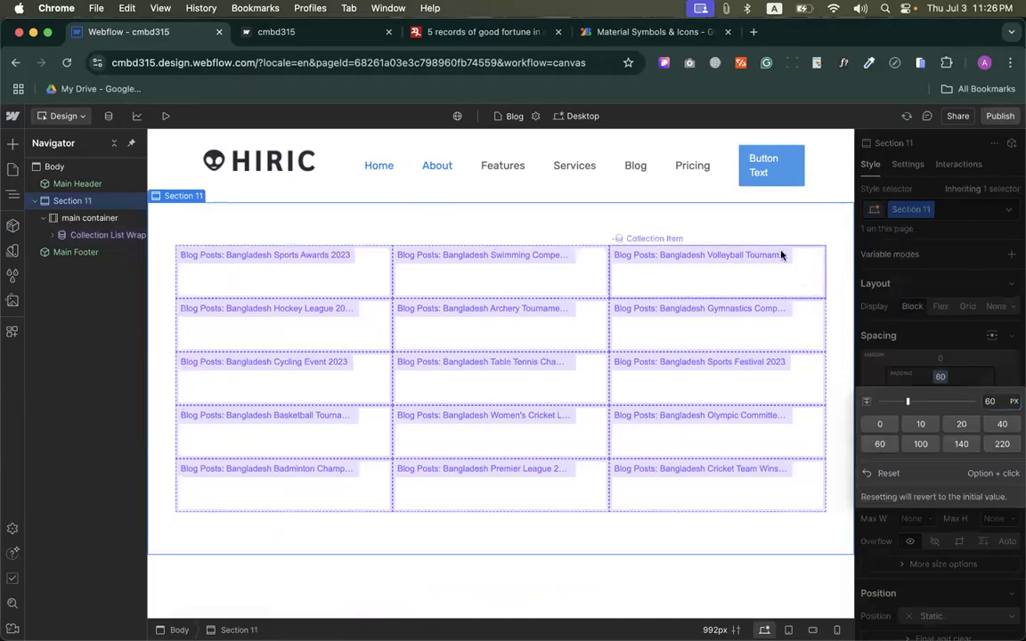
click(580, 301)
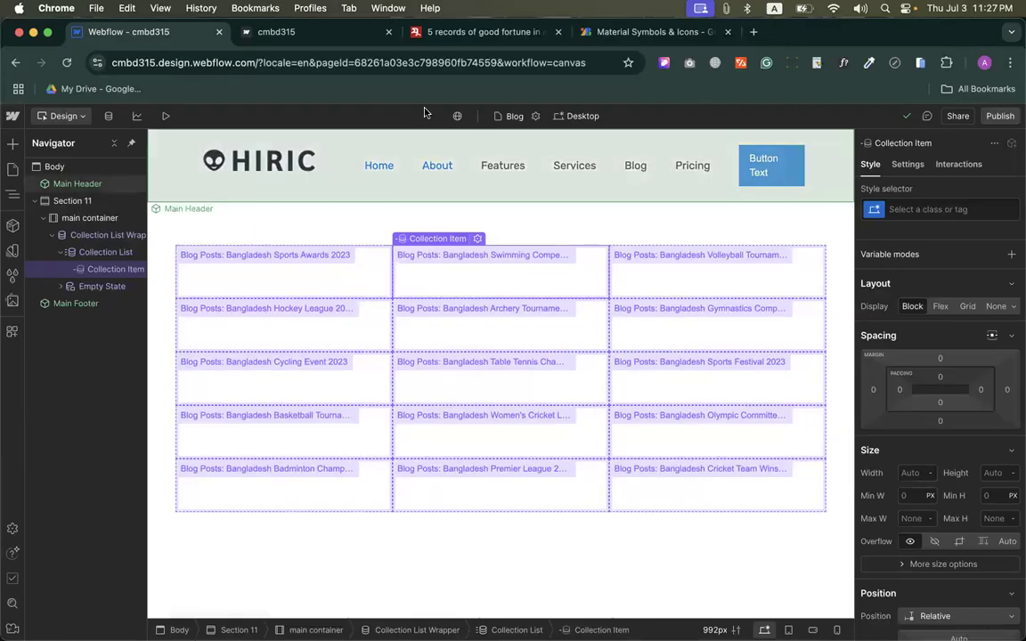
Step: Examine how post cards are laid out on the Jugantor sports news page, and return to the Webflow Designer
click(481, 31)
click(14, 61)
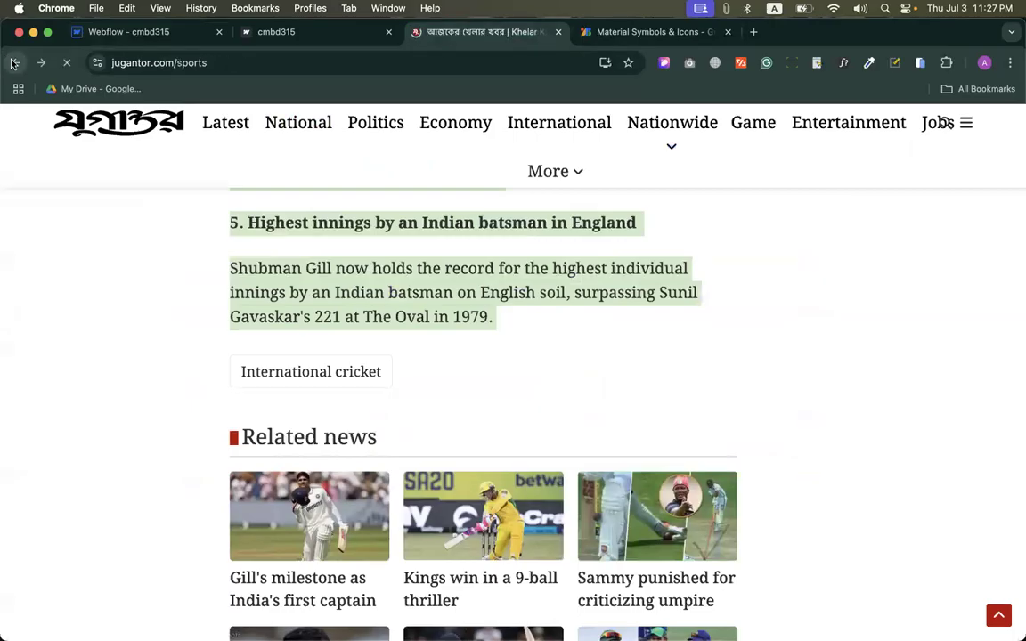
scroll(584, 428, down, 5)
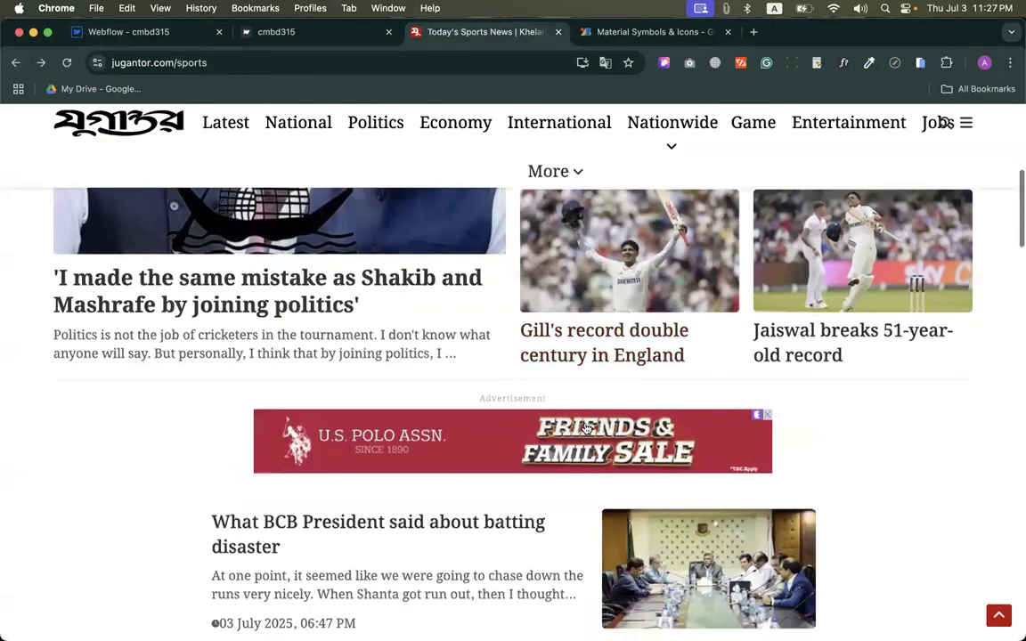
scroll(585, 428, up, 6)
scroll(584, 428, up, 2)
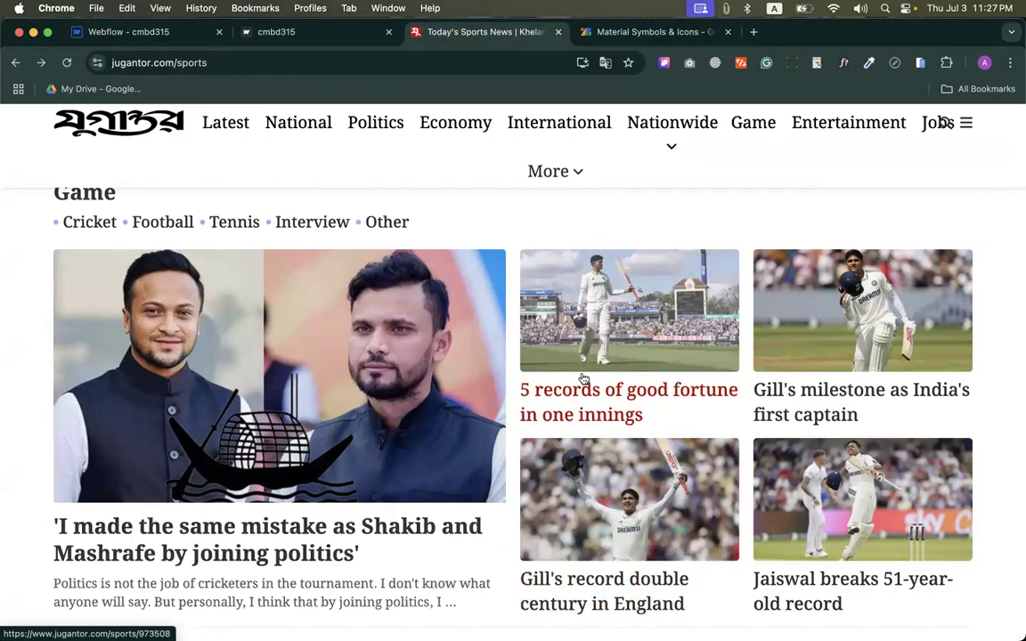
click(182, 33)
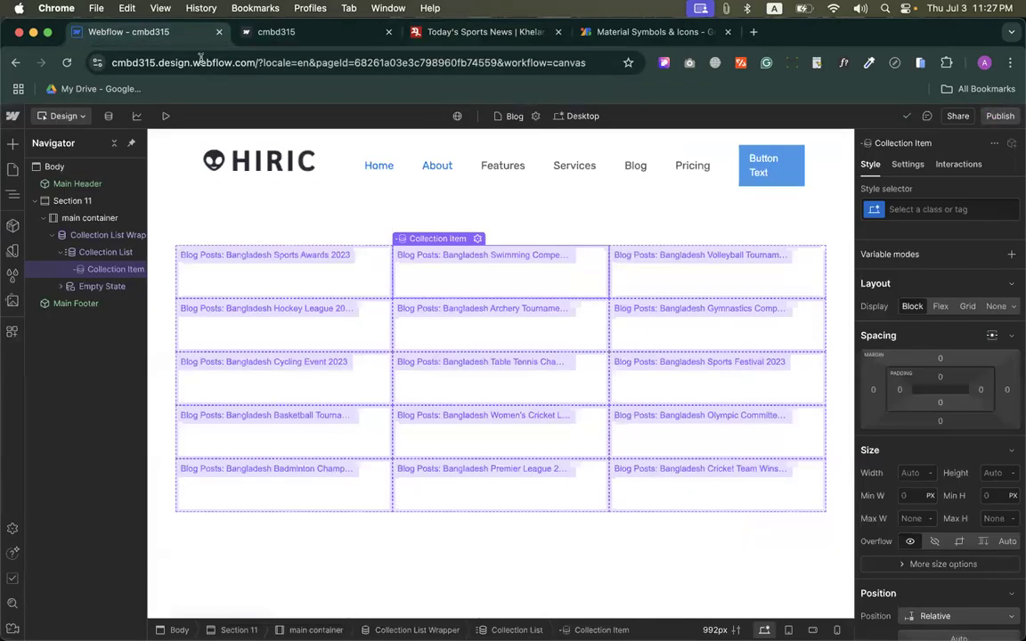
Step: Add an Image element inside the collection item and bind it to the Main Image field of Blog Posts
click(13, 142)
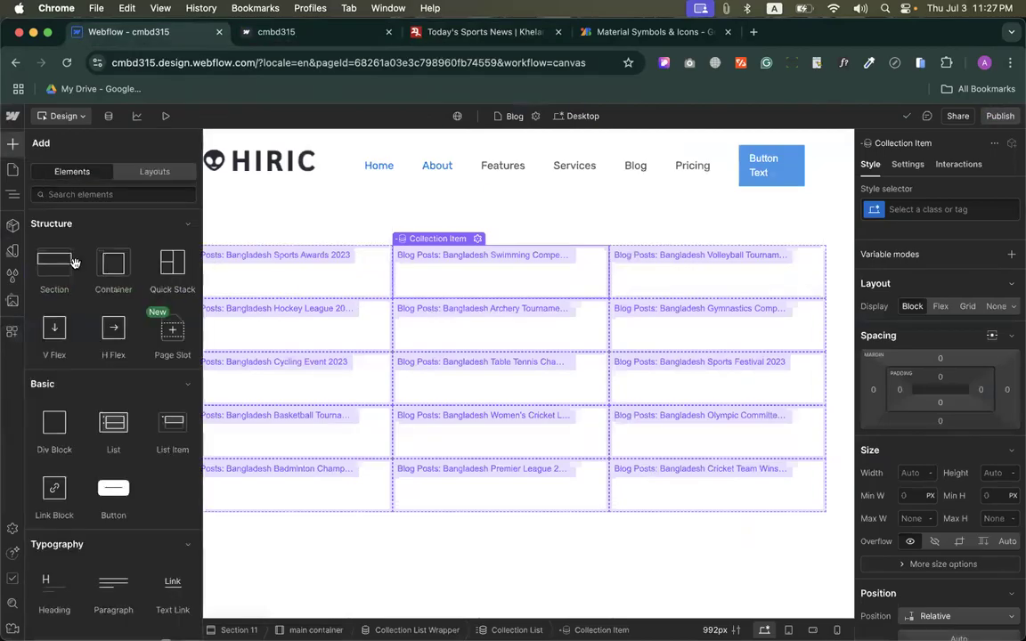
scroll(96, 422, down, 6)
drag(58, 486, 263, 271)
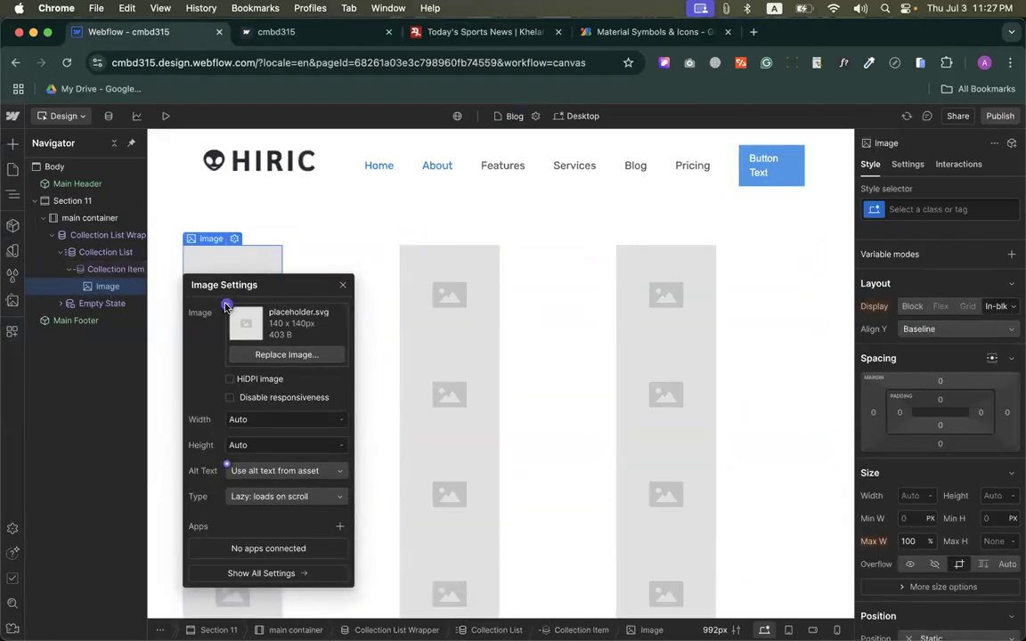
click(227, 307)
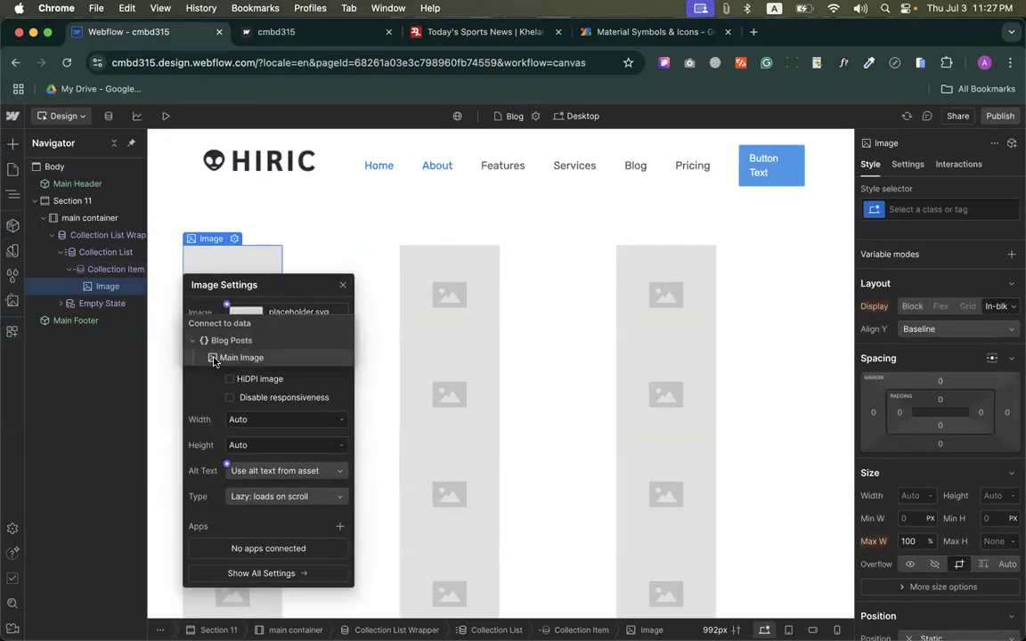
click(214, 359)
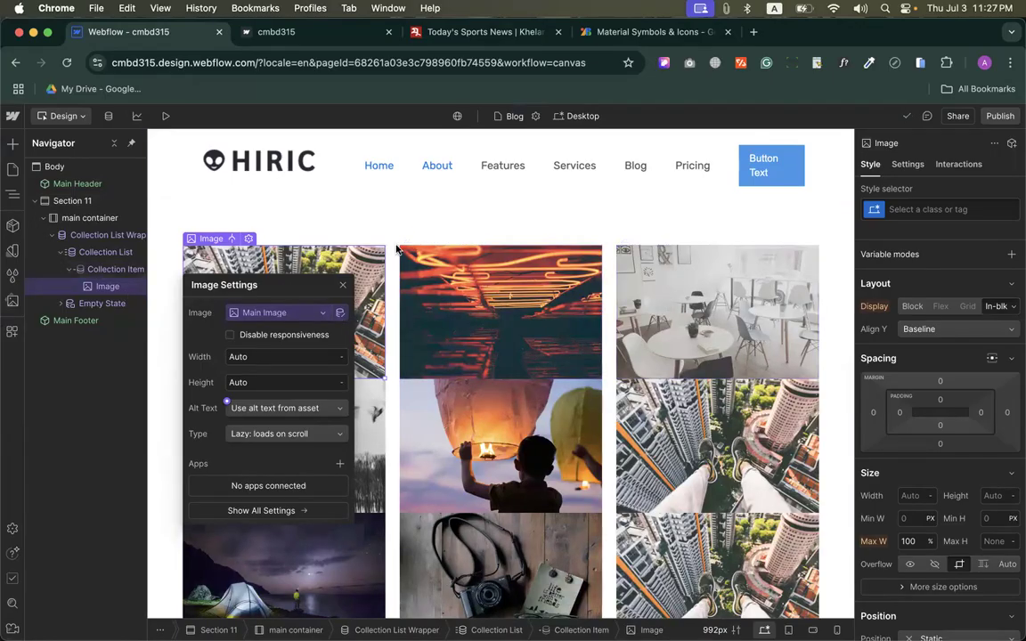
Step: Examine how the bound post images fill the three-column grid, and close the image settings
scroll(708, 398, down, 10)
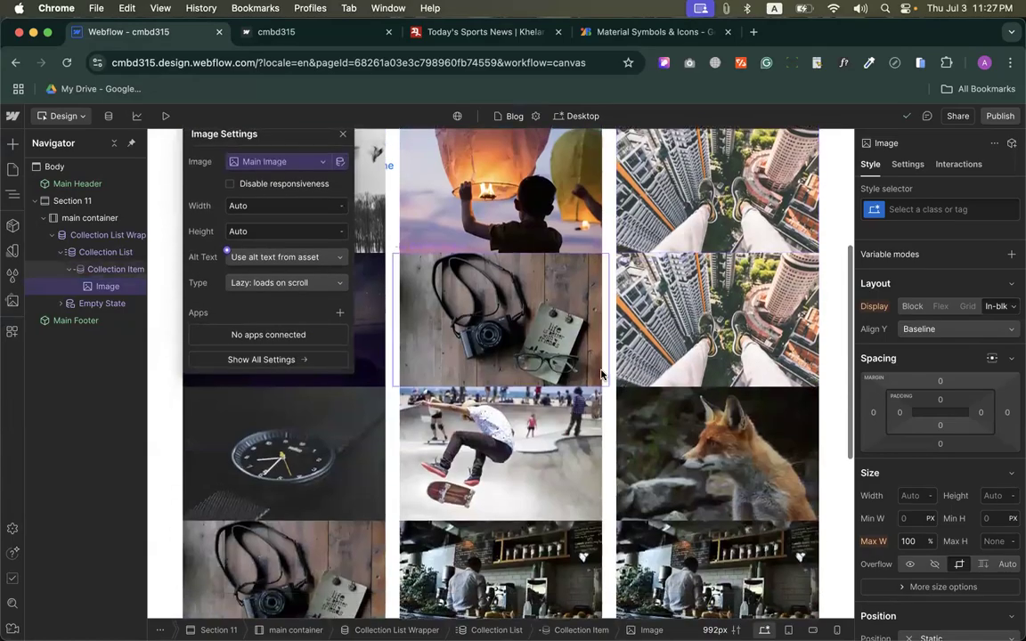
scroll(526, 389, up, 8)
scroll(527, 389, down, 6)
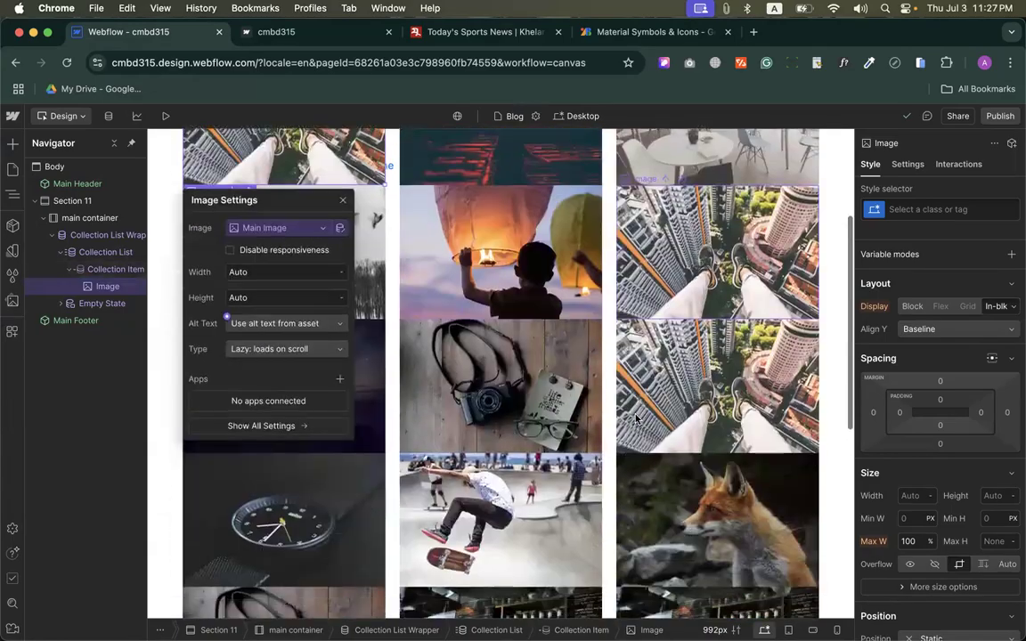
scroll(509, 240, up, 5)
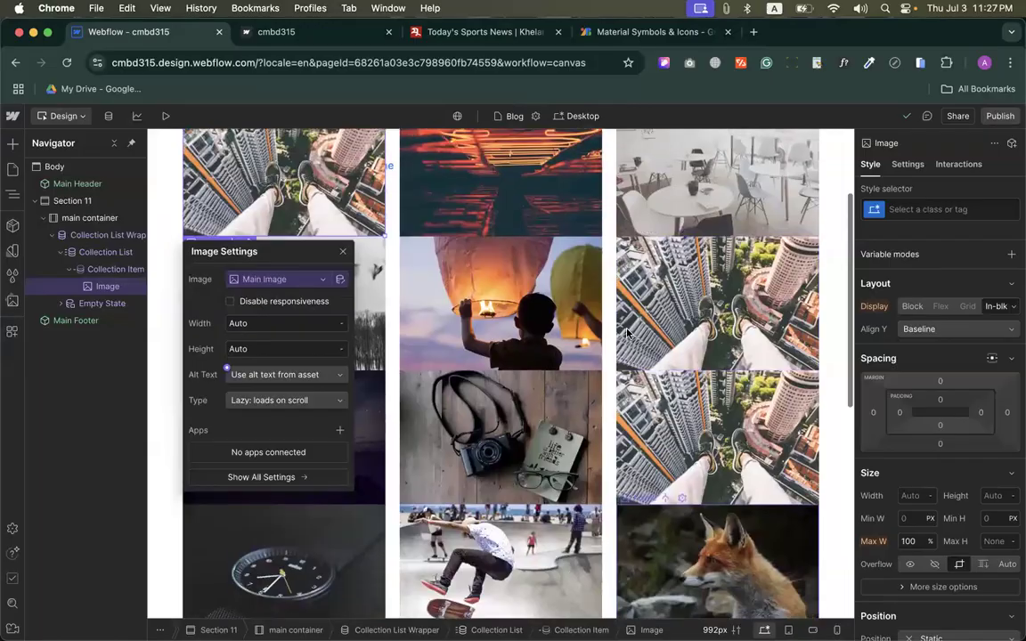
scroll(422, 233, up, 2)
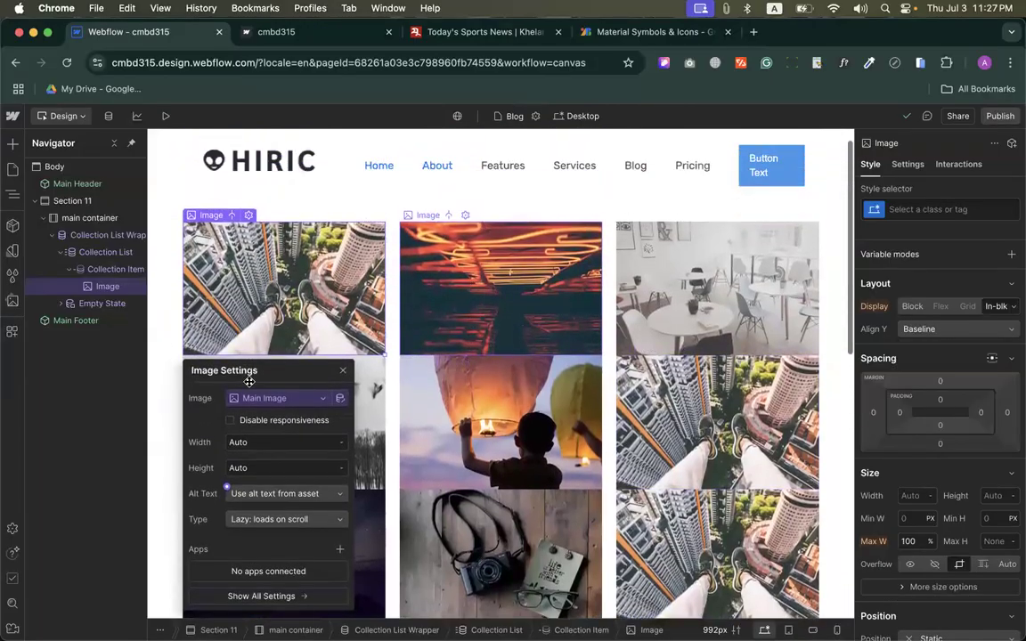
drag(259, 294, 433, 237)
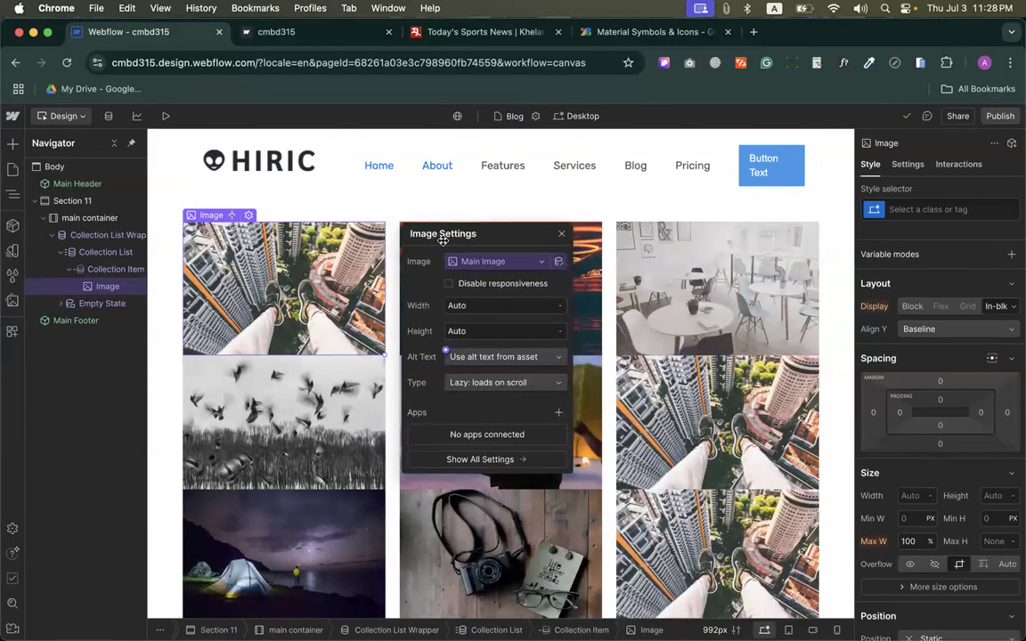
click(321, 287)
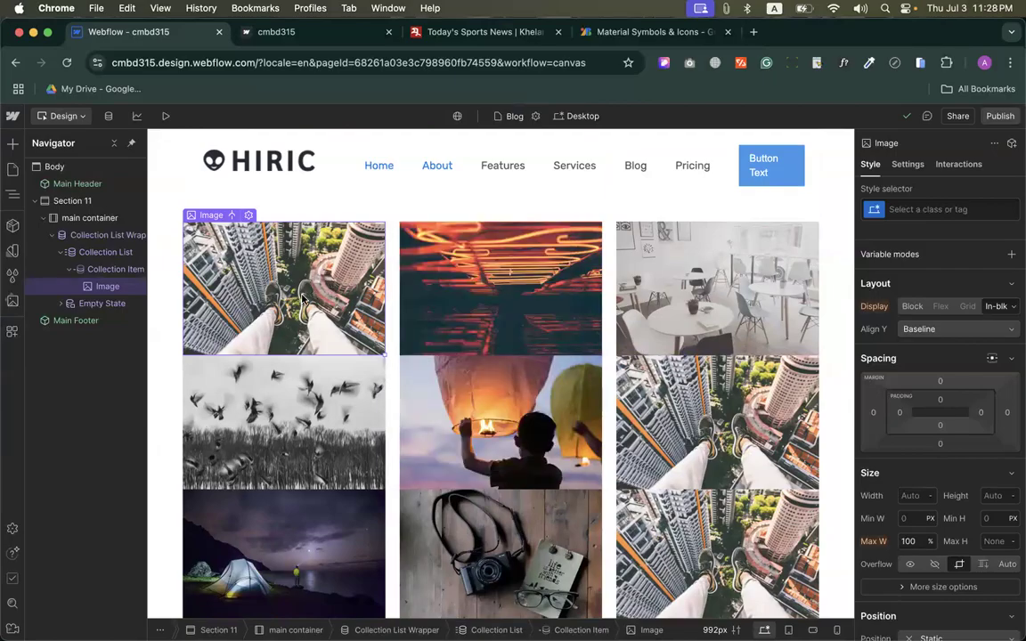
Step: Delete the image from the collection item and add a Div Block in its place
key(Delete)
click(13, 143)
scroll(89, 285, down, 5)
drag(51, 293, 270, 248)
Step: Create the class "single blog image wrapper" on the new Div Block
key(super+Return)
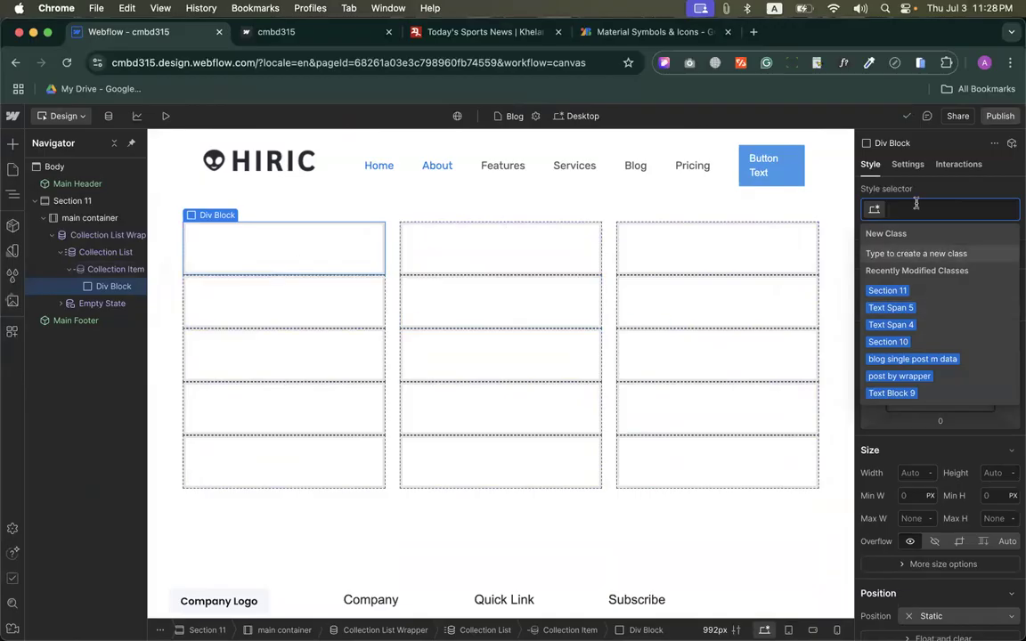
text(signle)
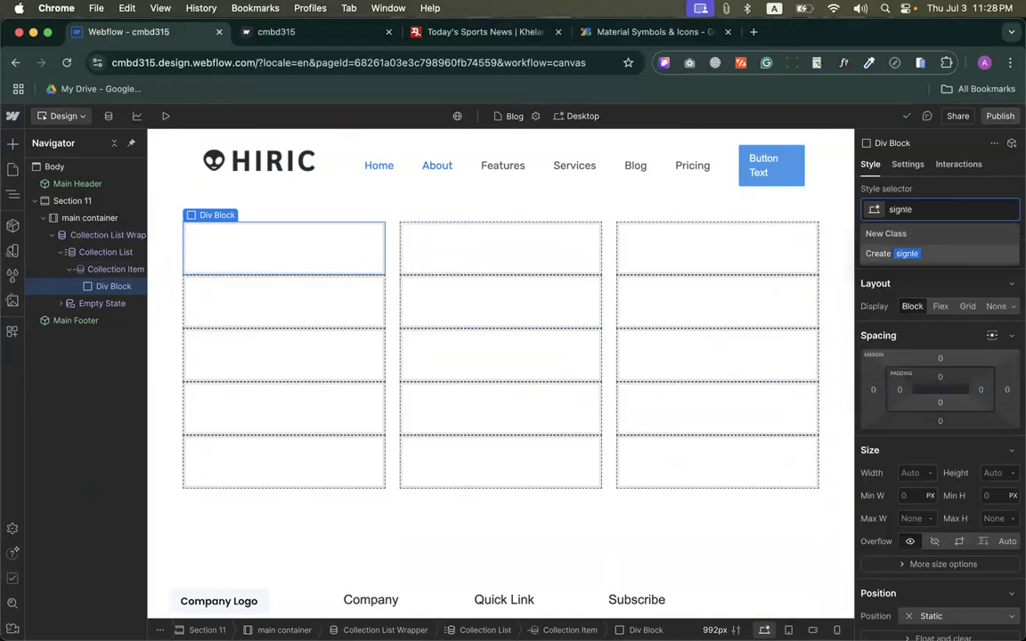
key(BackSpace)
key(BackSpace)
key(BackSpace)
key(BackSpace)
key(BackSpace)
key(BackSpace)
text(single)
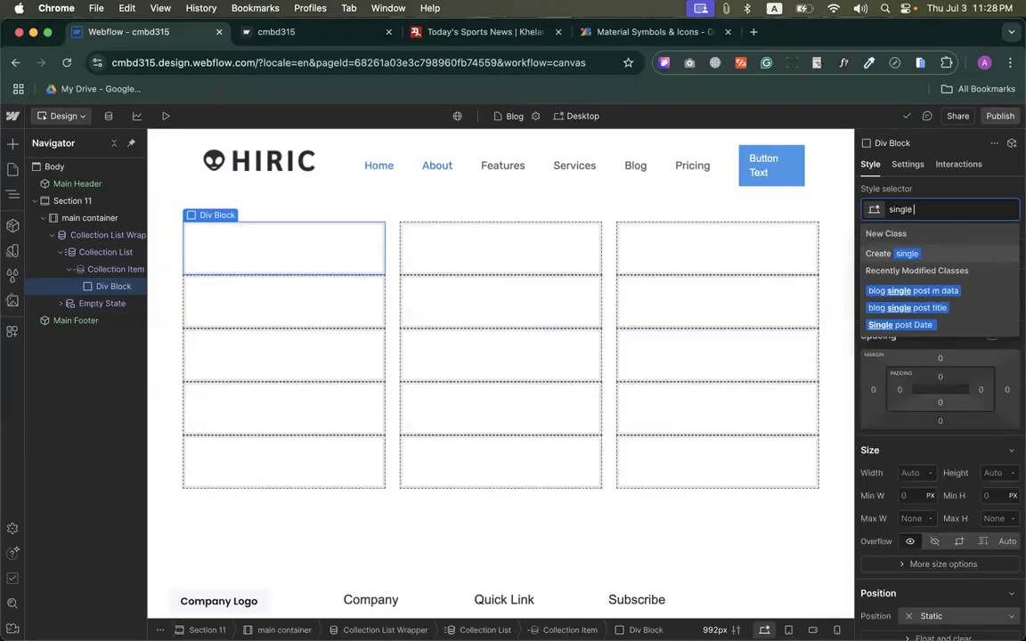
text( blog image)
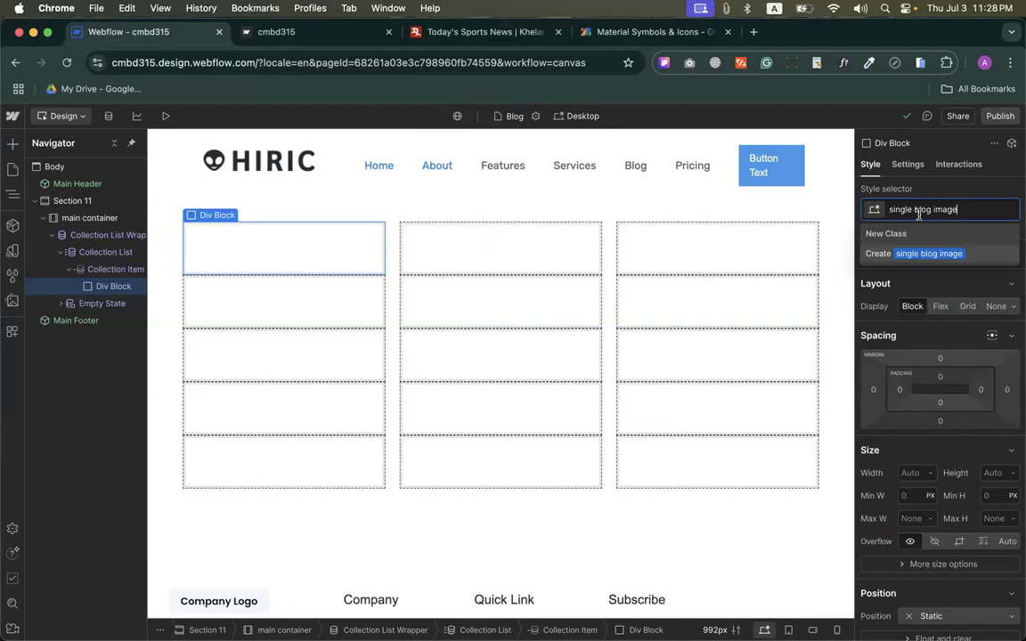
text( d)
key(BackSpace)
key(BackSpace)
key(BackSpace)
text(wrapper)
key(Return)
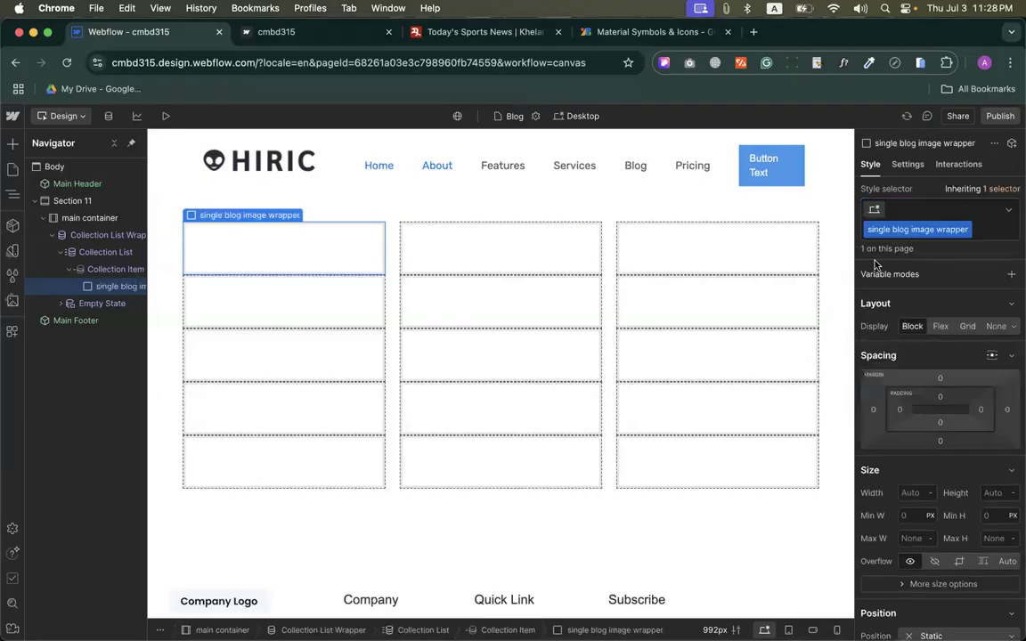
scroll(878, 269, down, 3)
scroll(917, 298, up, 3)
scroll(927, 310, down, 4)
scroll(931, 316, down, 5)
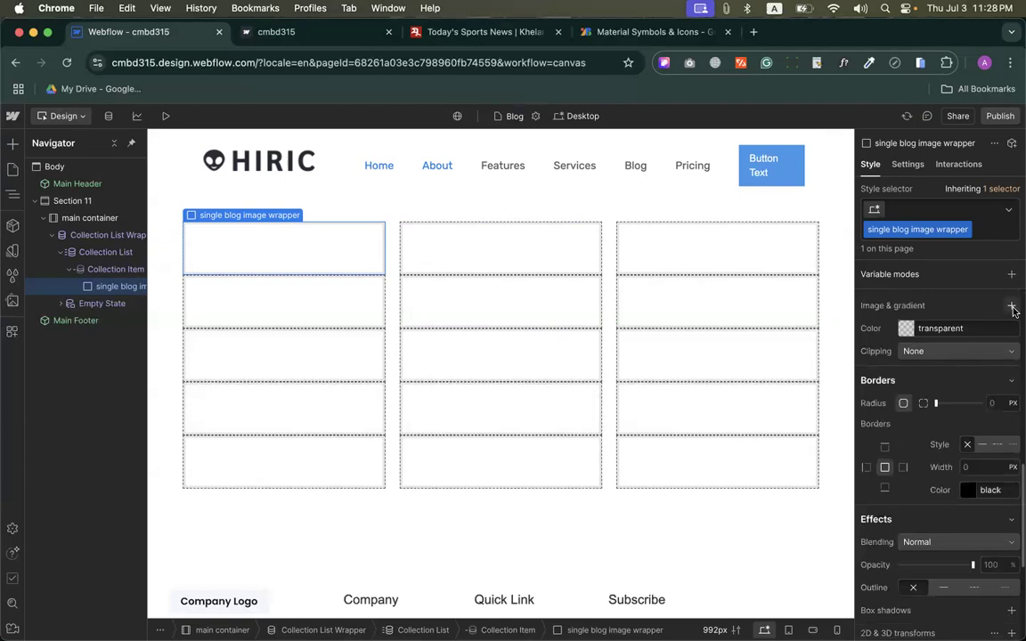
click(1012, 306)
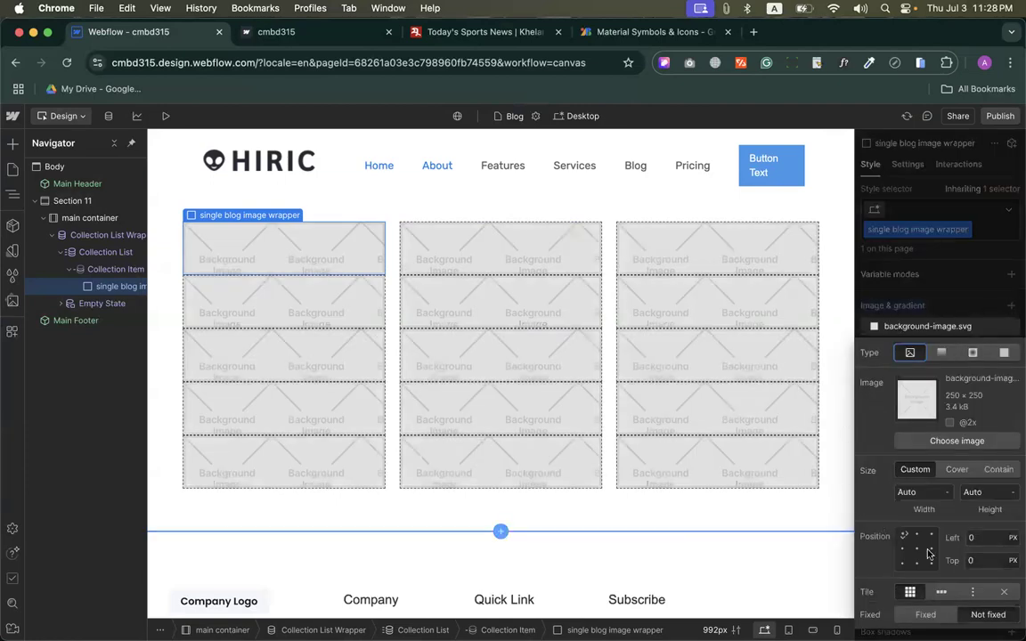
click(999, 328)
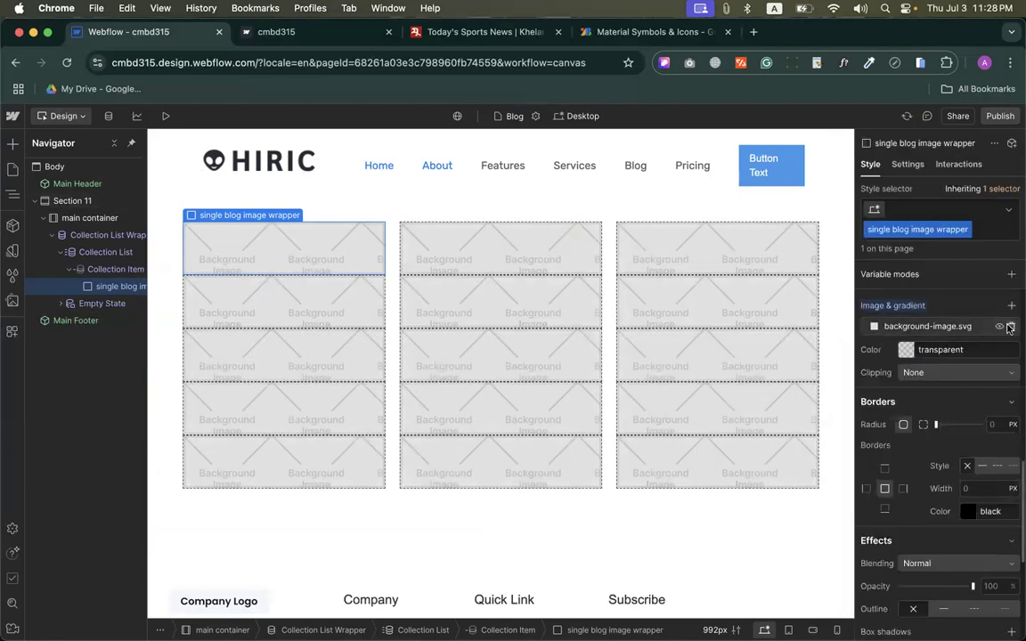
click(1010, 327)
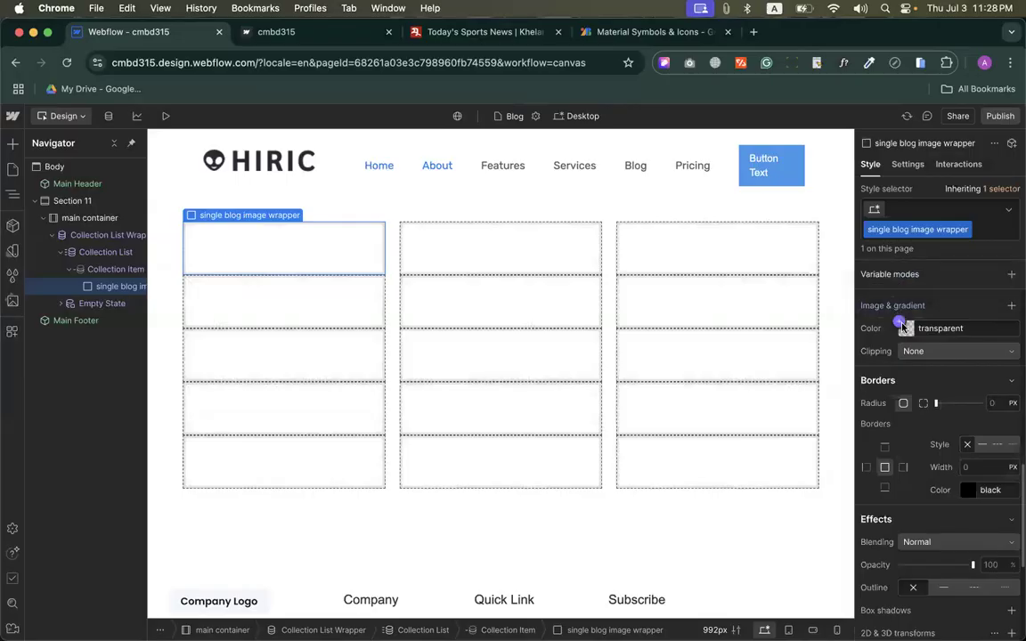
click(899, 324)
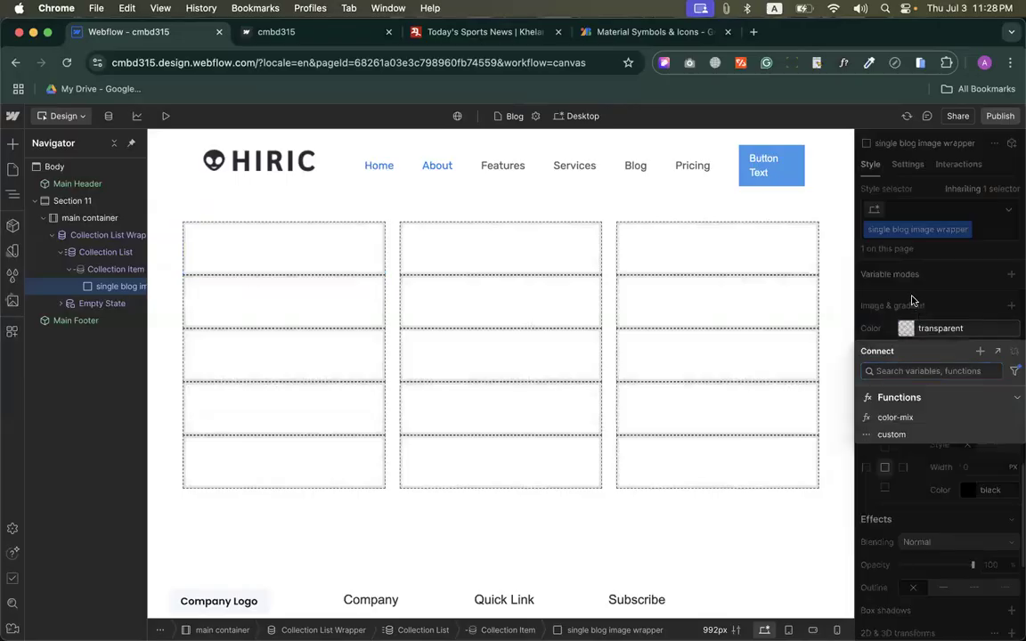
key(Escape)
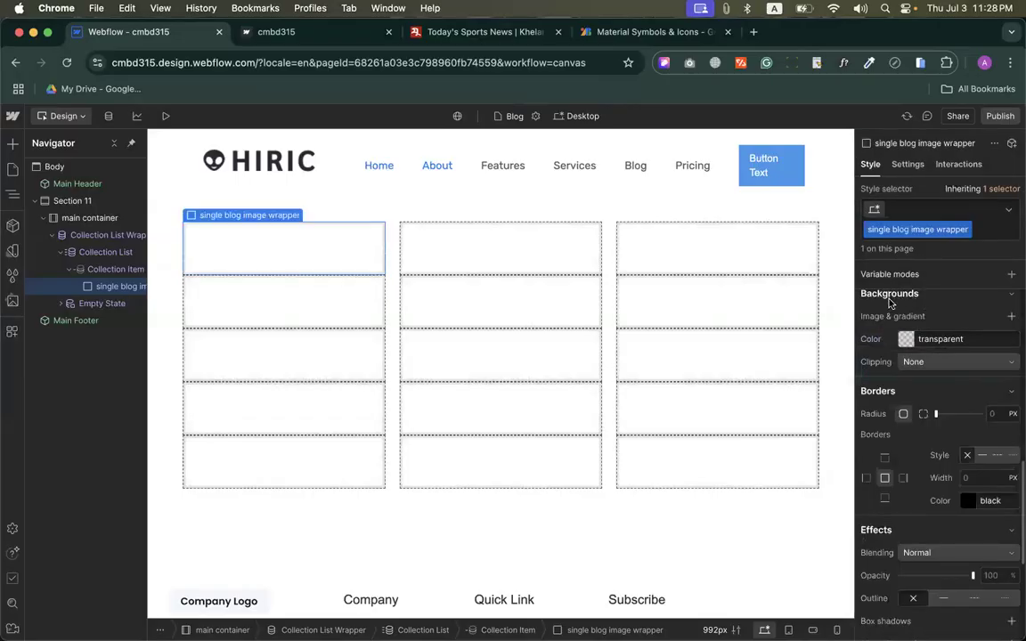
Step: Make the image wrapper get its background image from the Main Image field of Blog Posts
click(908, 165)
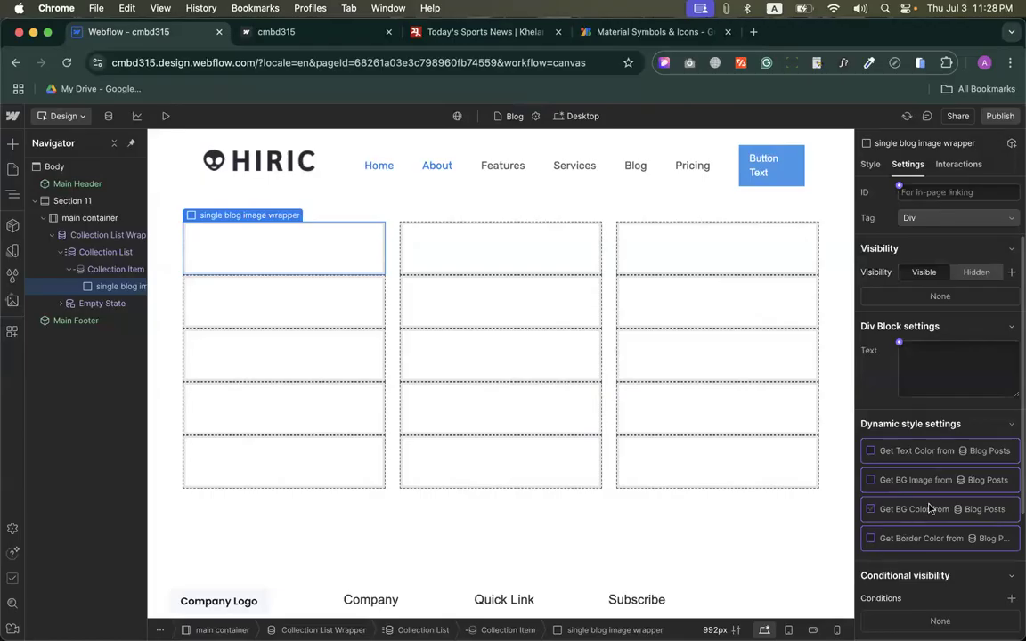
click(872, 483)
click(871, 481)
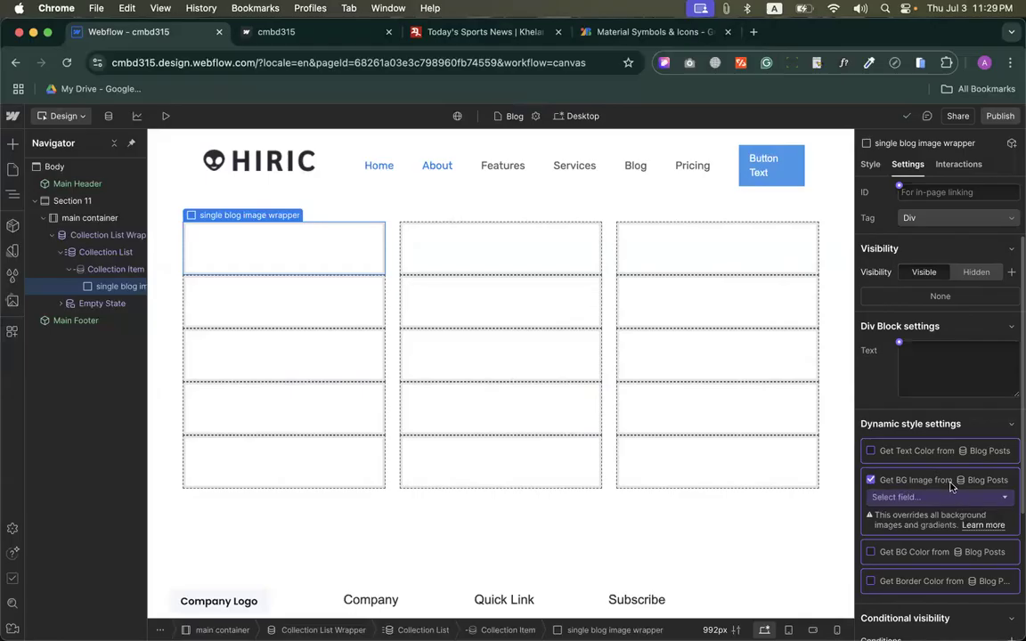
click(903, 495)
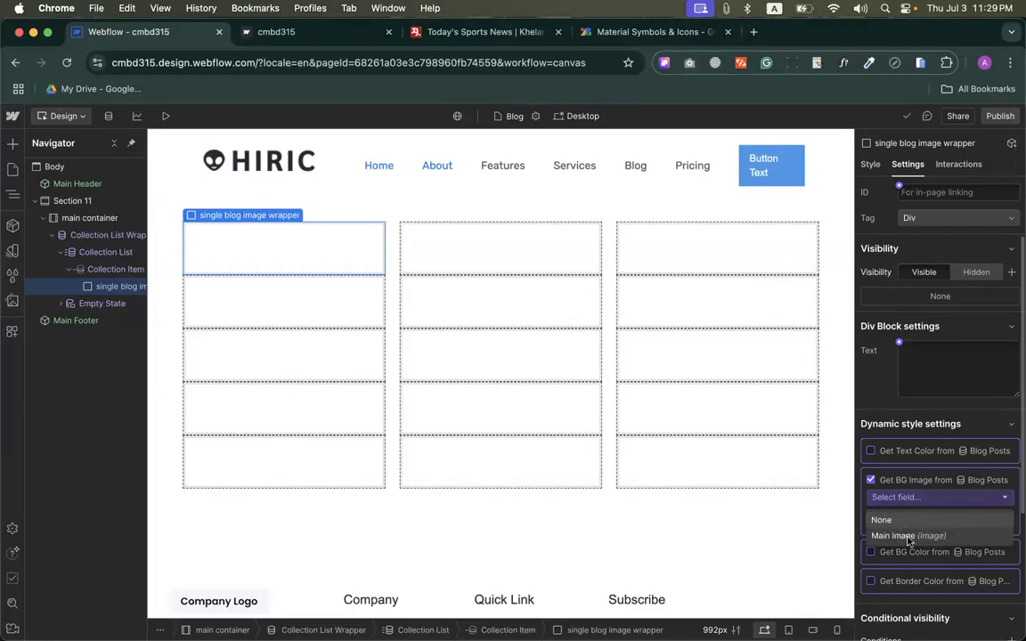
click(910, 537)
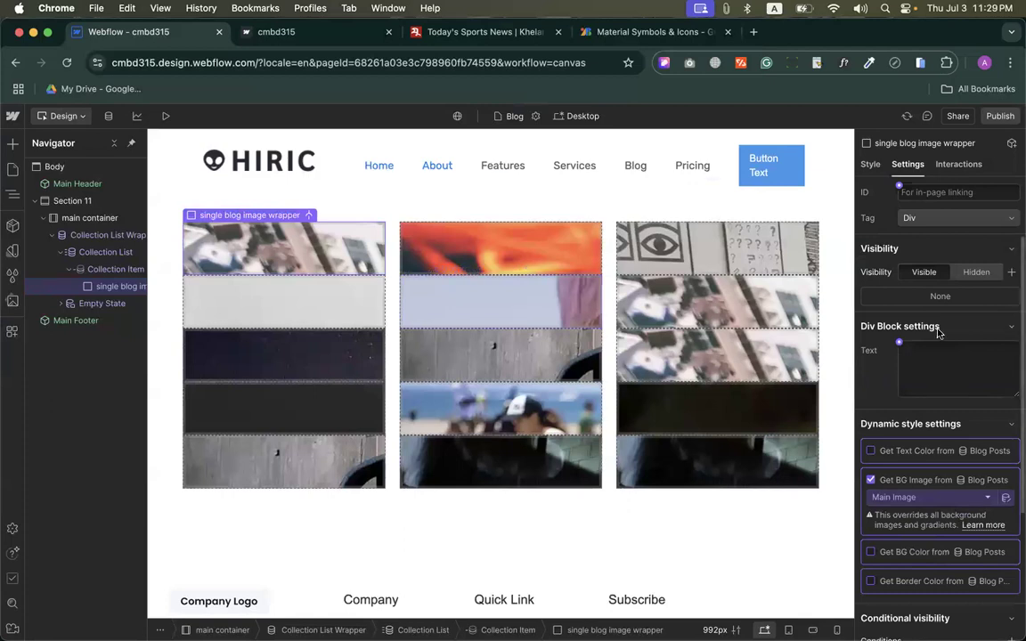
Step: Set the image wrapper's minimum height to 250 px and check the resulting grid
click(870, 166)
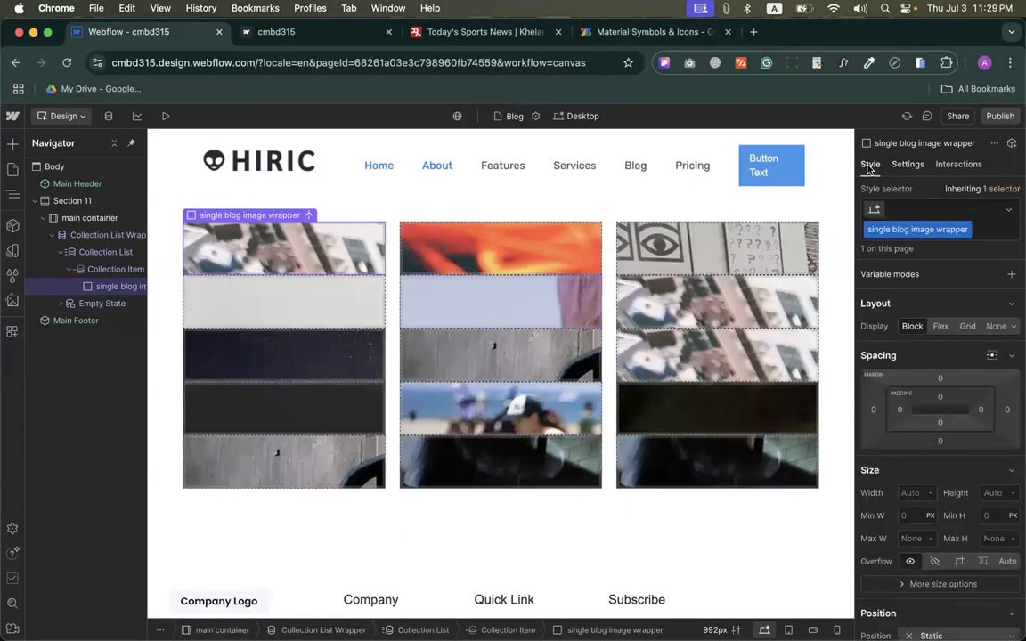
scroll(917, 338, down, 3)
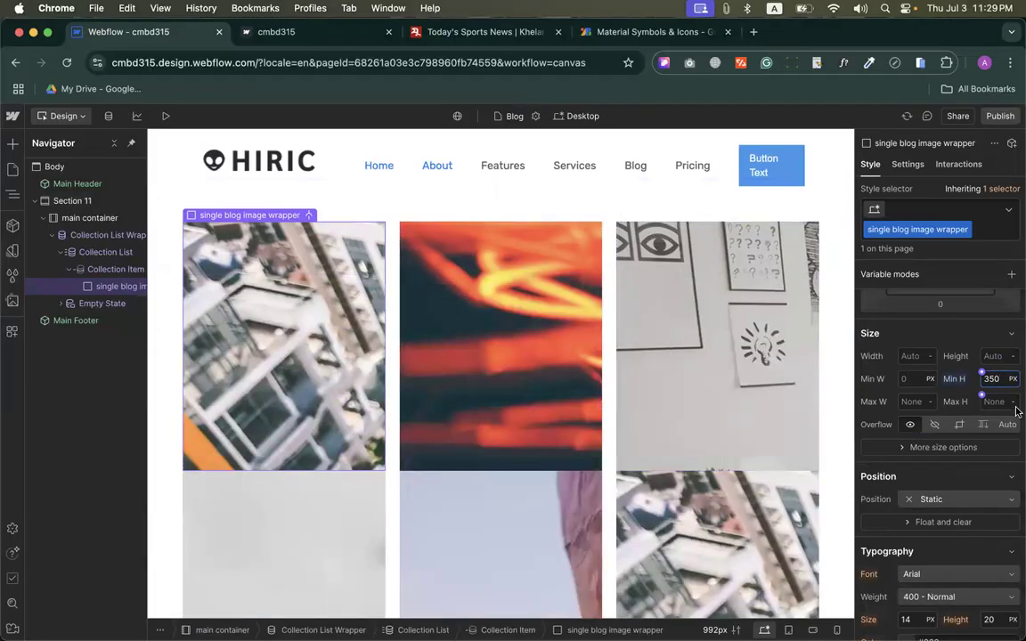
double_click(993, 378)
text(250)
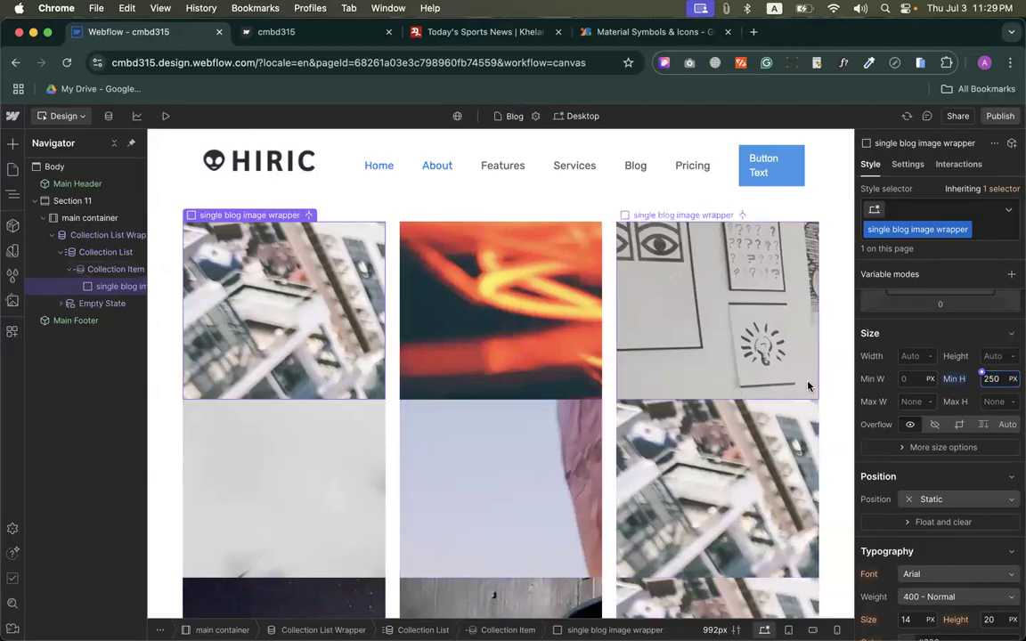
scroll(764, 475, down, 5)
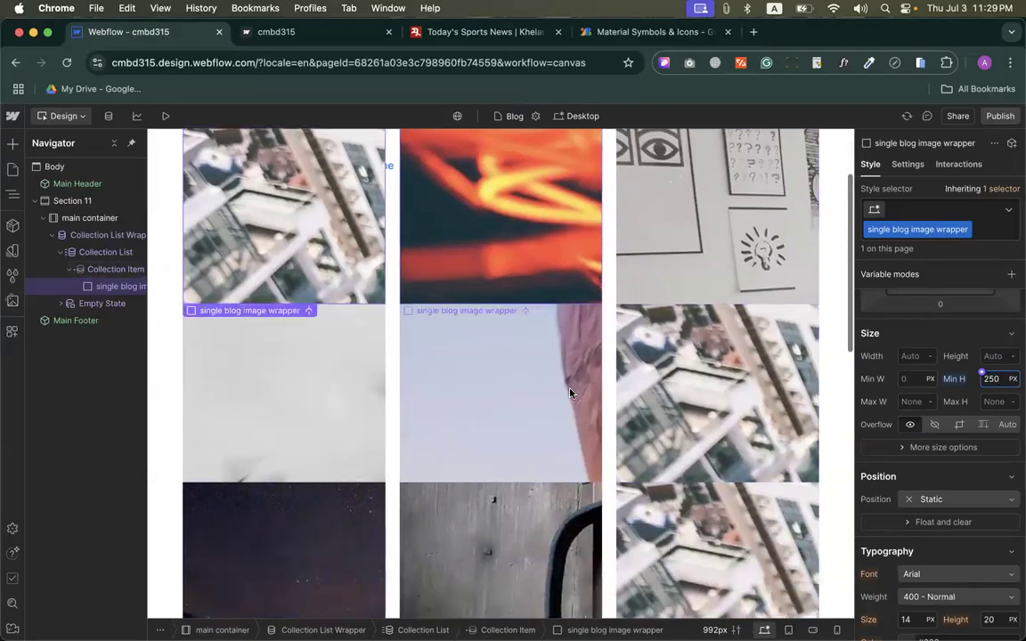
scroll(764, 476, down, 12)
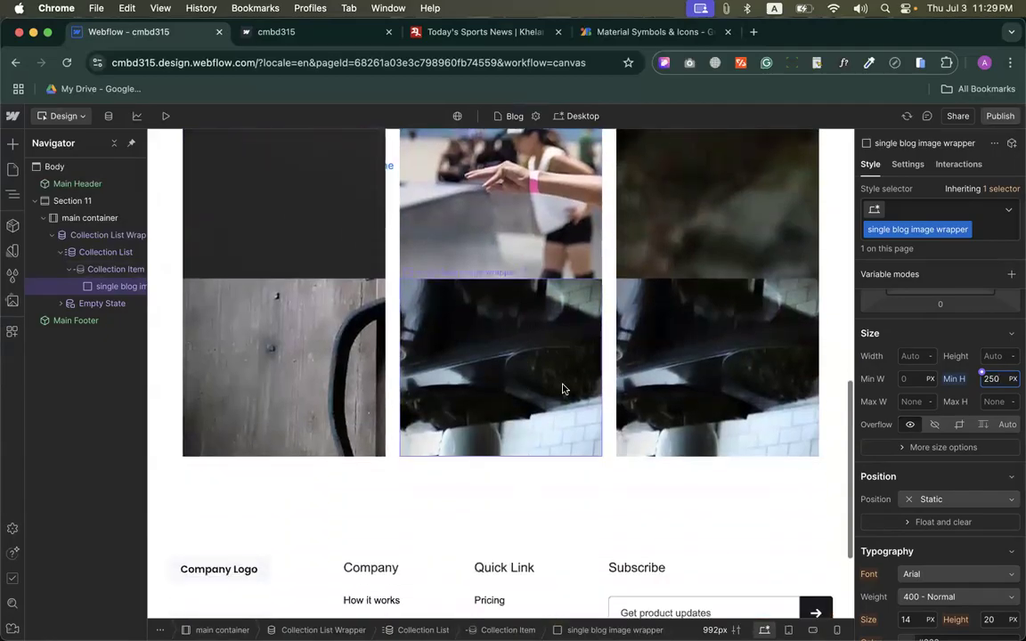
scroll(562, 388, up, 4)
scroll(562, 389, up, 5)
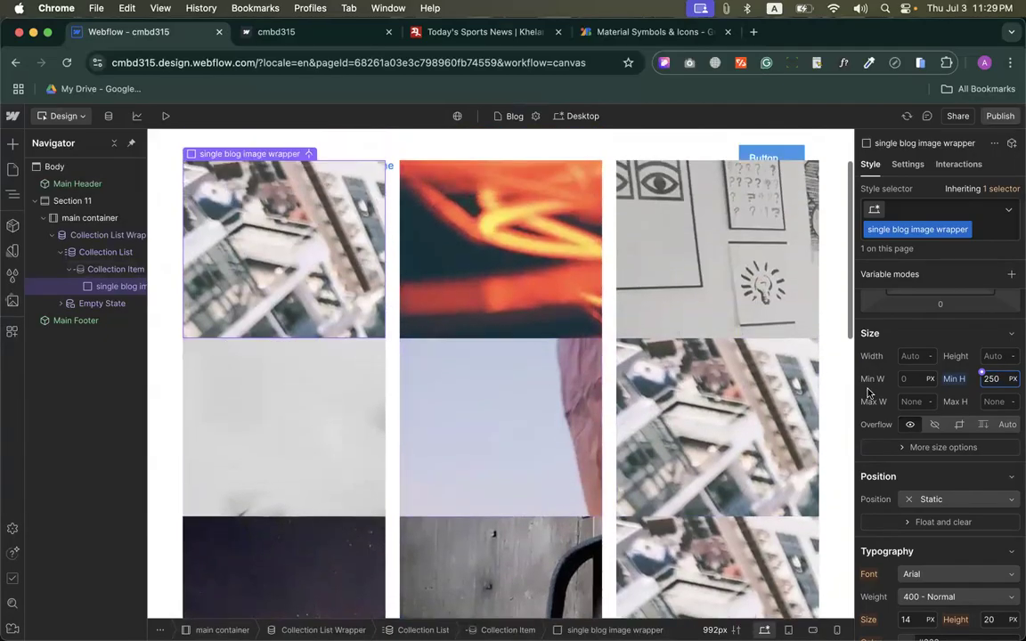
Step: Add a background image layer to the image wrapper, centred at 50% left and 50% top, with its size set to Cover
scroll(868, 392, down, 5)
scroll(868, 391, down, 7)
scroll(871, 389, up, 3)
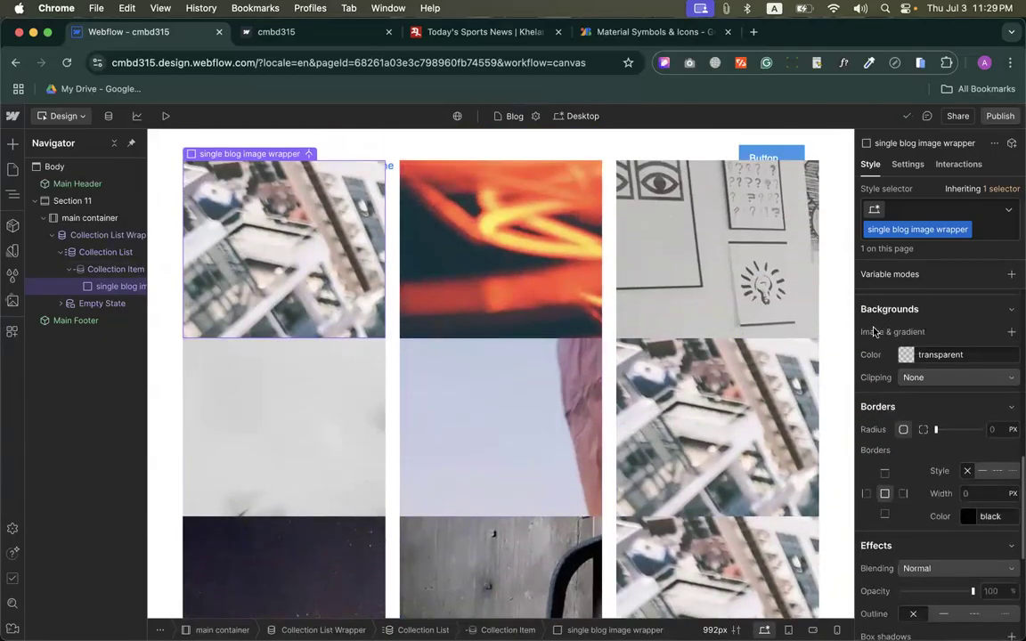
click(1014, 333)
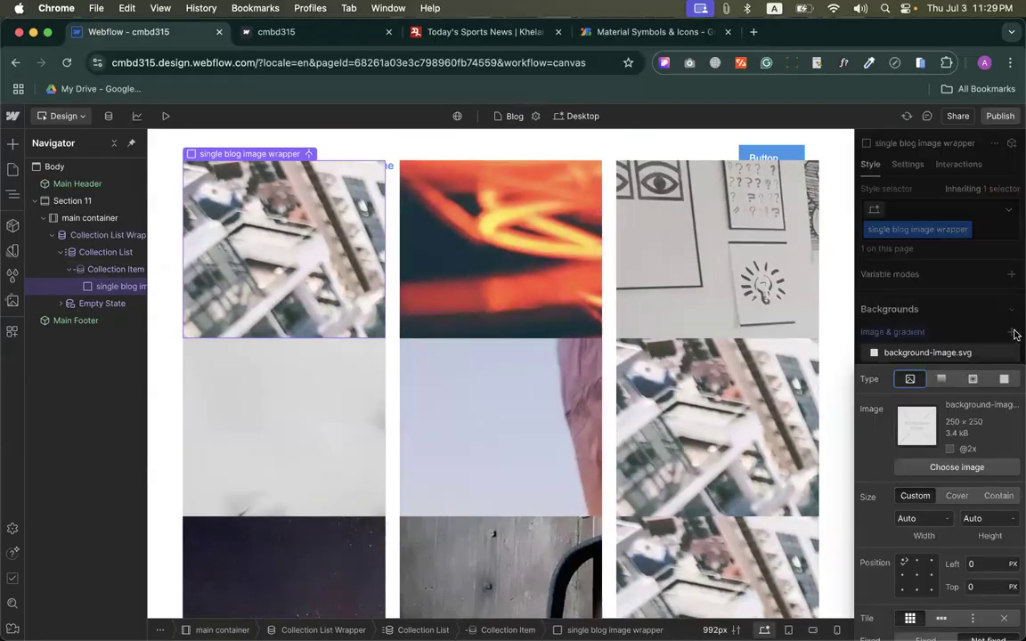
click(917, 574)
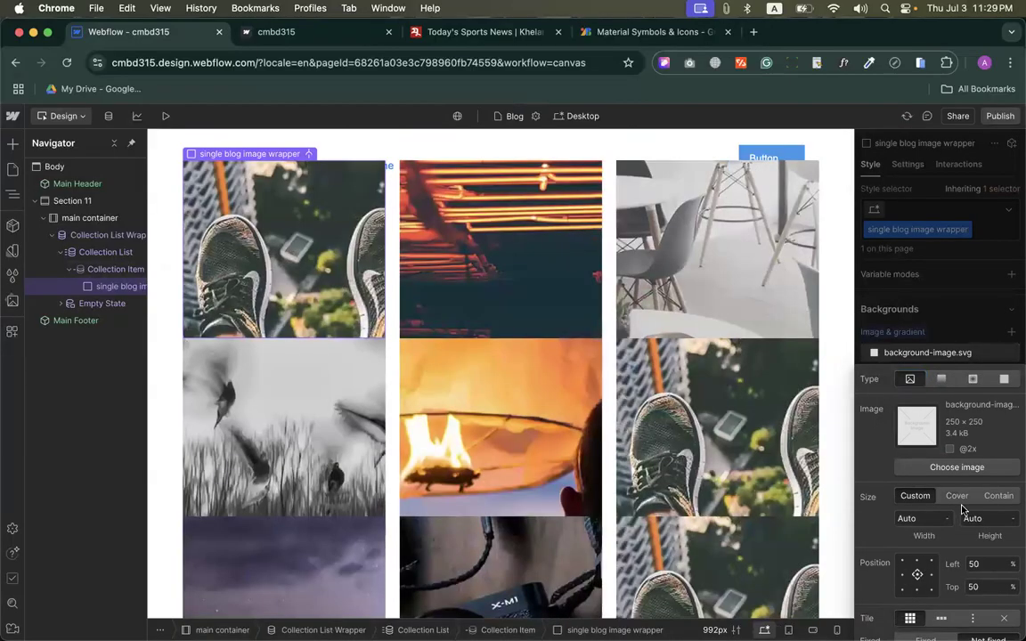
click(957, 496)
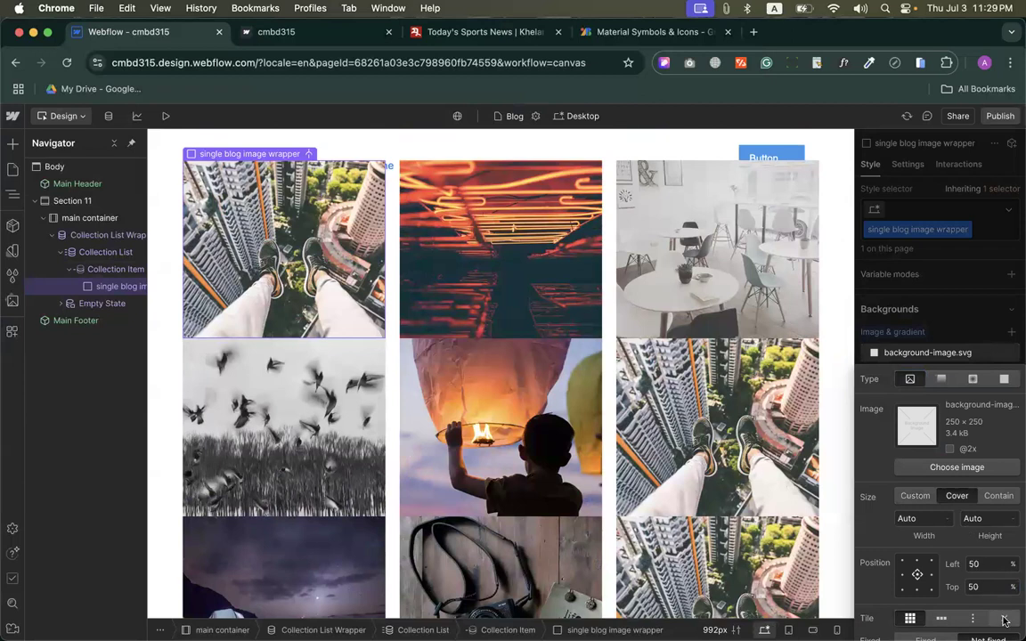
click(912, 325)
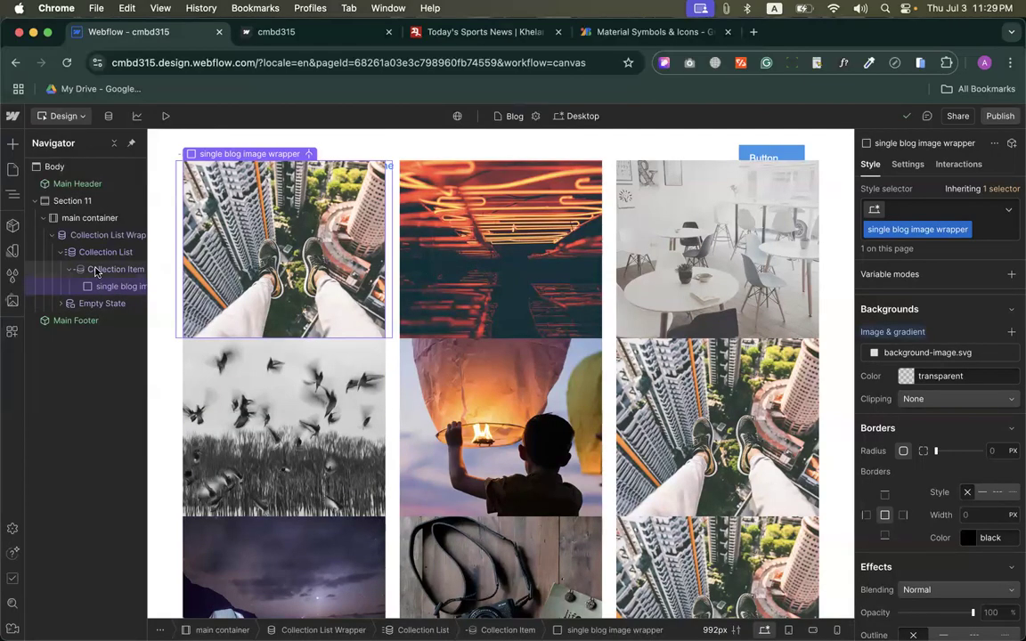
Step: Add a heading to the Collection Item beneath the image wrapper and set its tag to H3
click(96, 271)
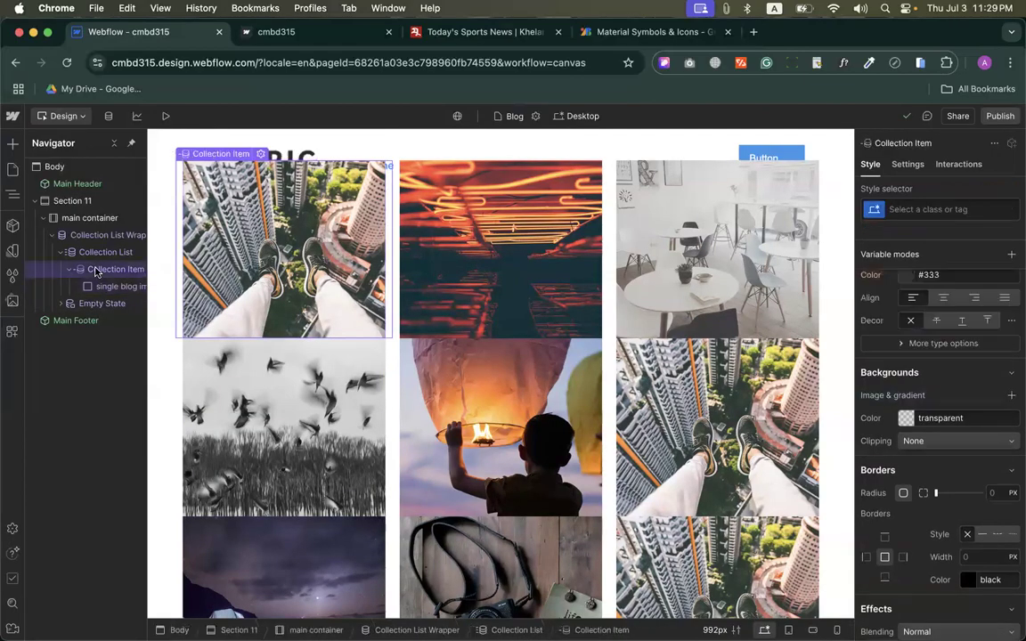
click(12, 142)
scroll(78, 374, down, 3)
click(50, 434)
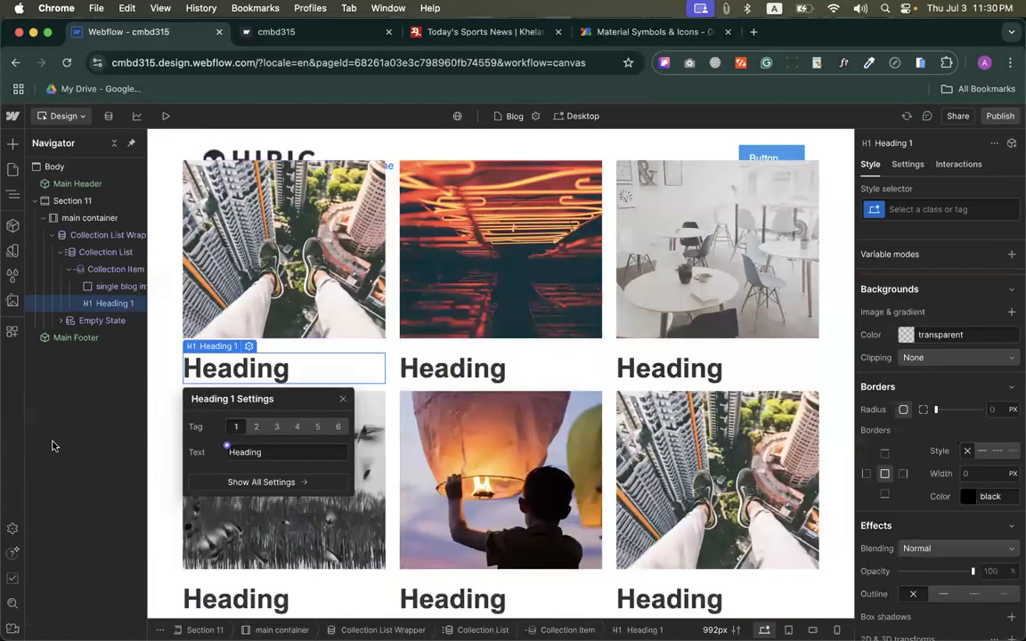
click(276, 427)
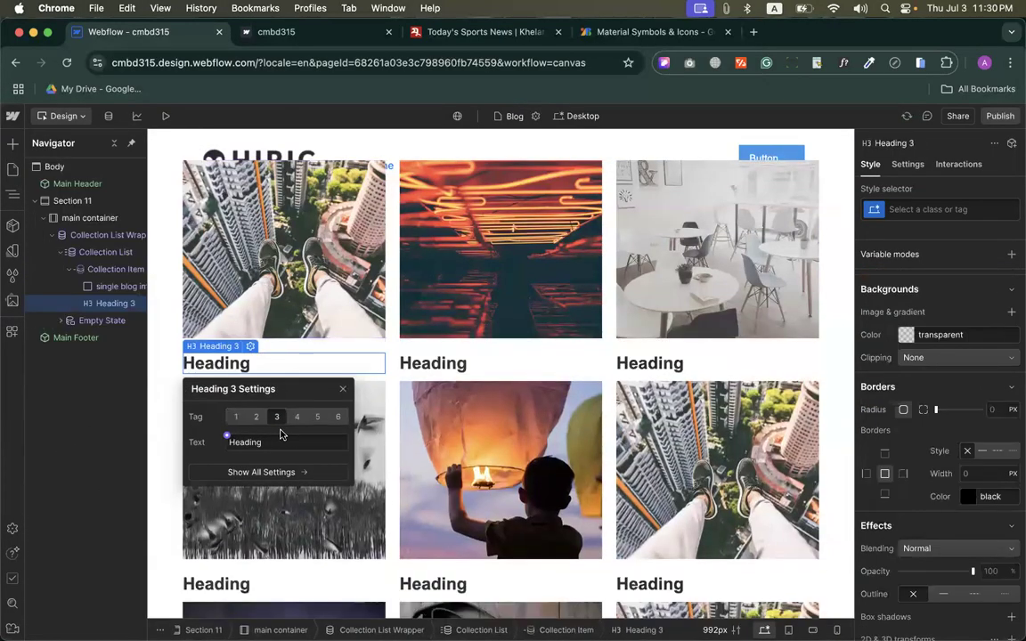
click(341, 392)
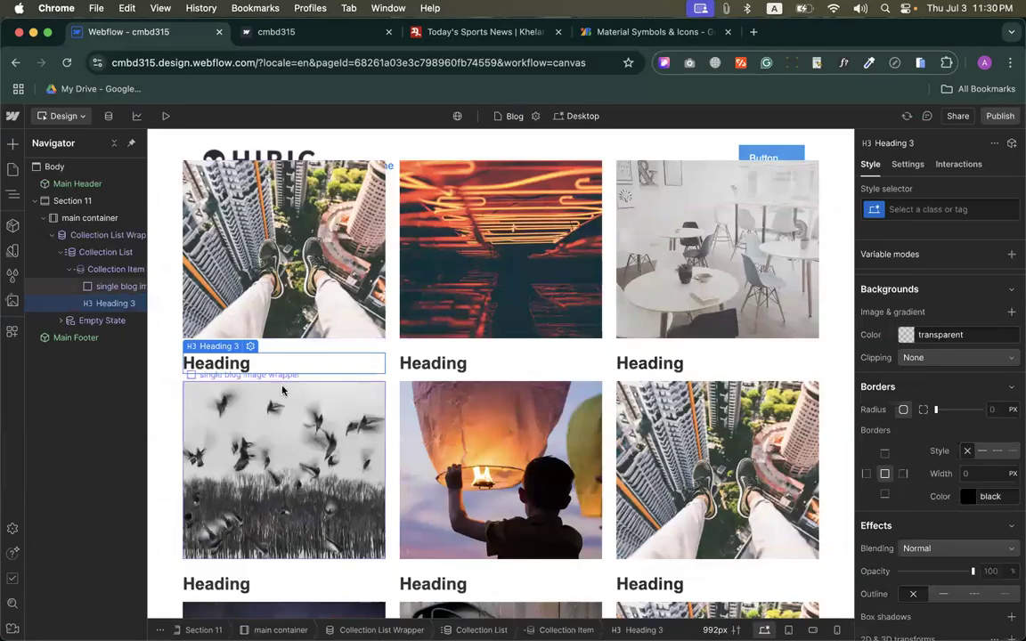
Step: Bind the H3 heading's text to the Blog Title field
click(251, 347)
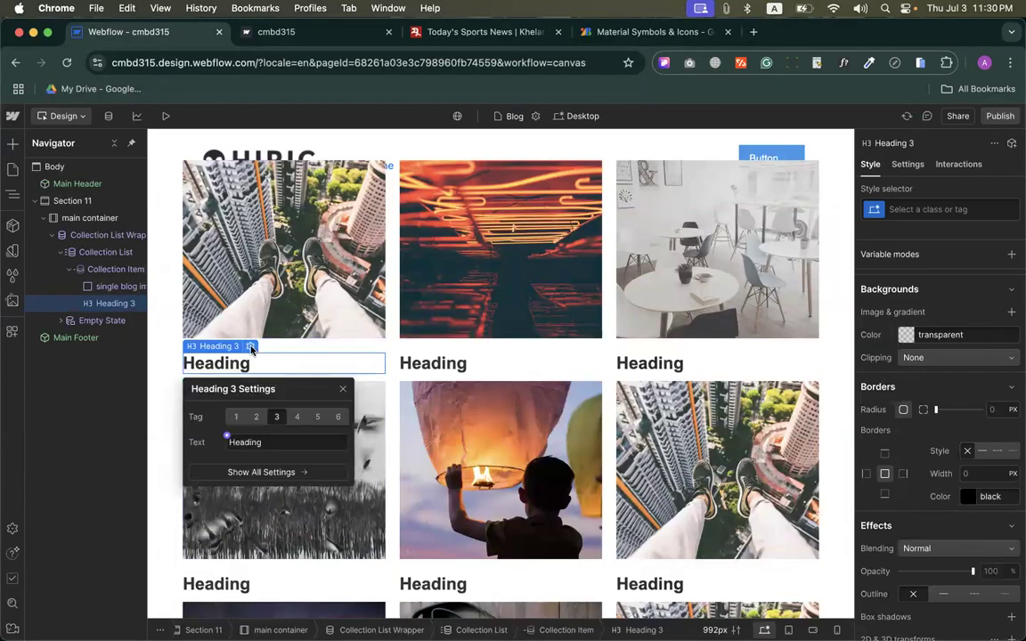
click(227, 436)
click(235, 489)
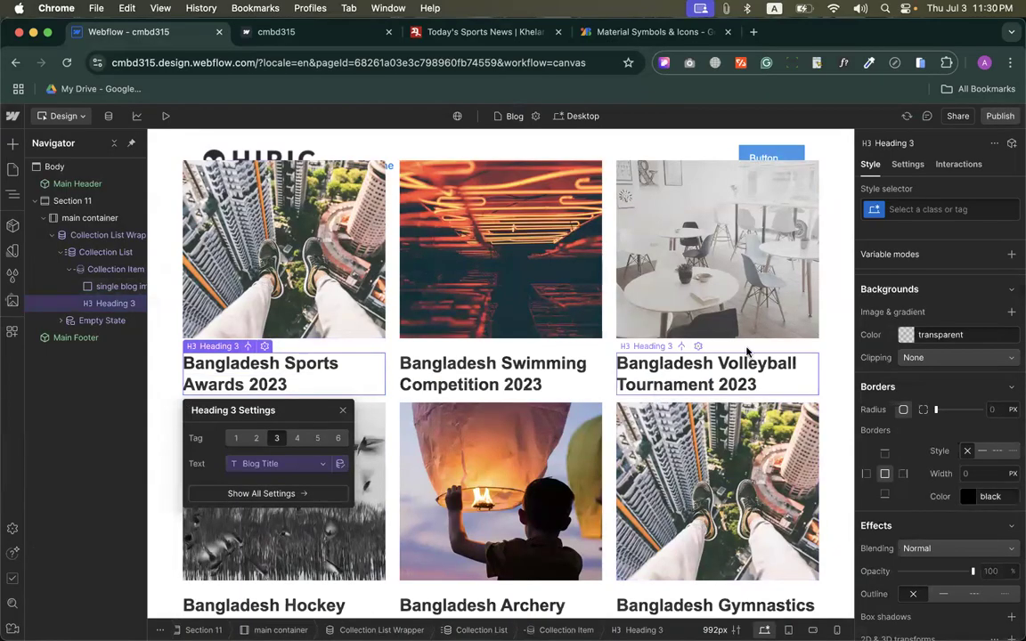
Step: Examine how titles of different lengths affect the blog grid's row alignment, and dismiss the heading settings
scroll(348, 341, down, 5)
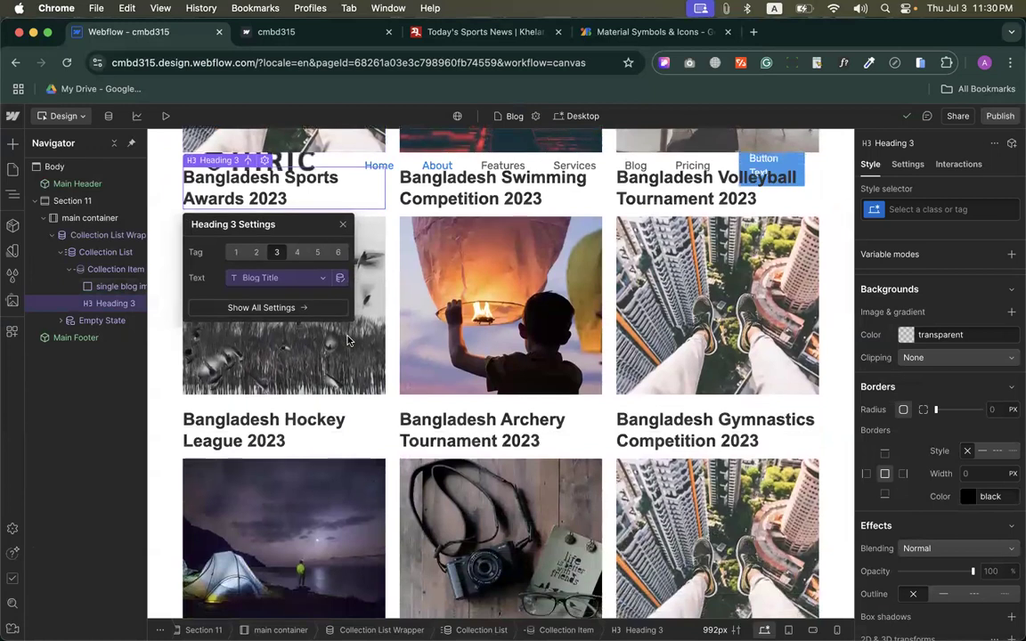
scroll(550, 469, down, 8)
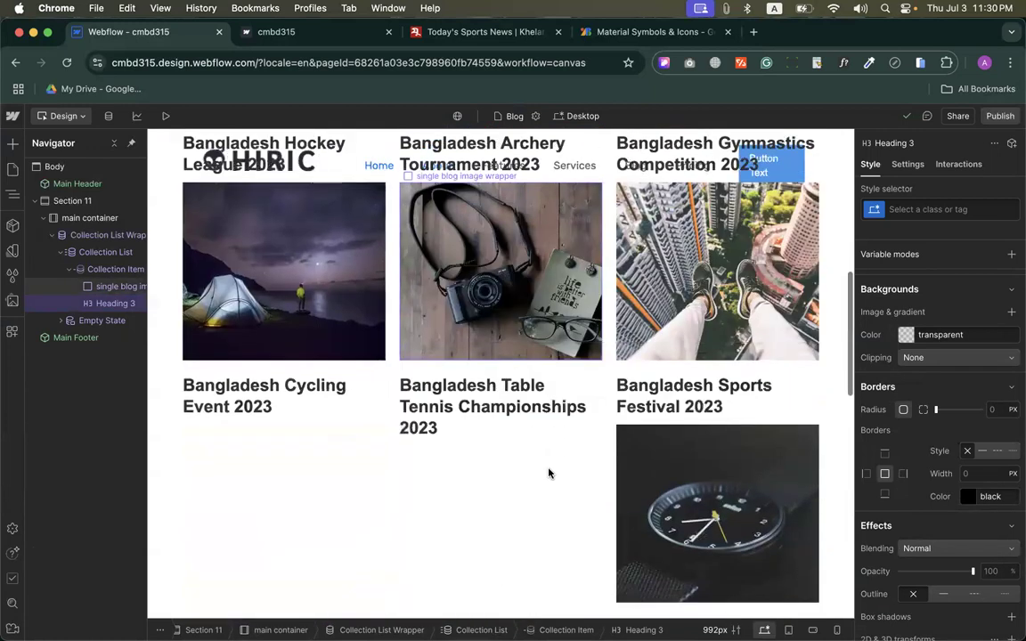
scroll(558, 401, up, 10)
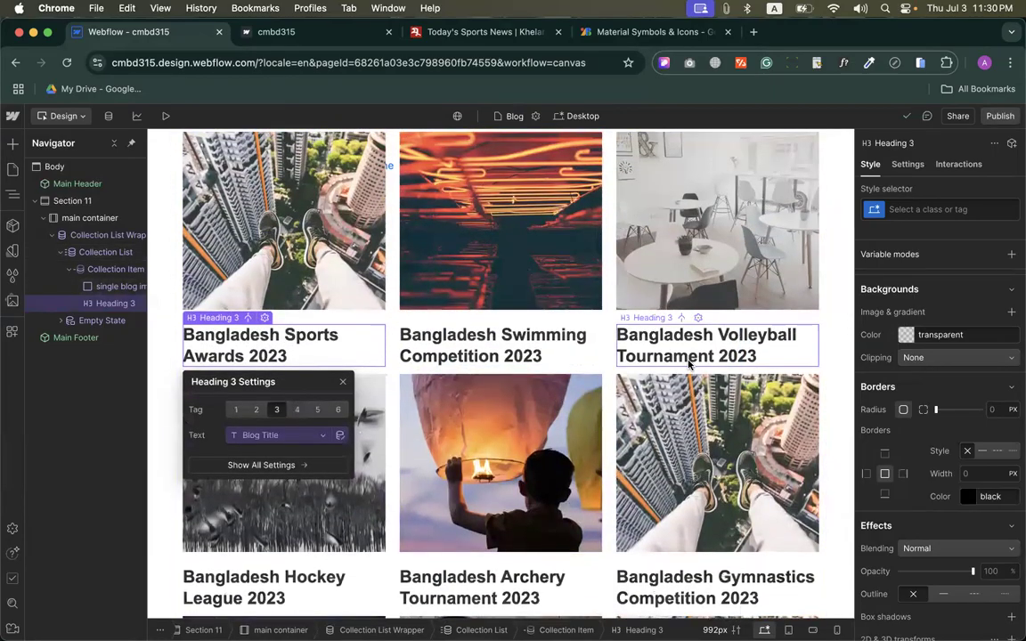
scroll(688, 363, down, 15)
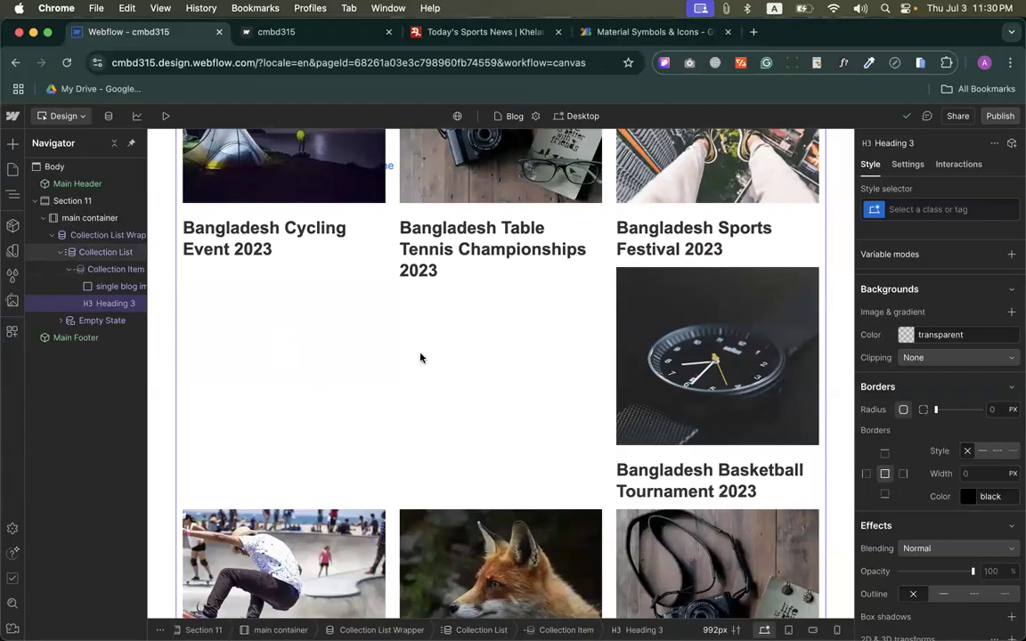
scroll(534, 392, down, 10)
scroll(630, 371, up, 15)
scroll(640, 363, up, 5)
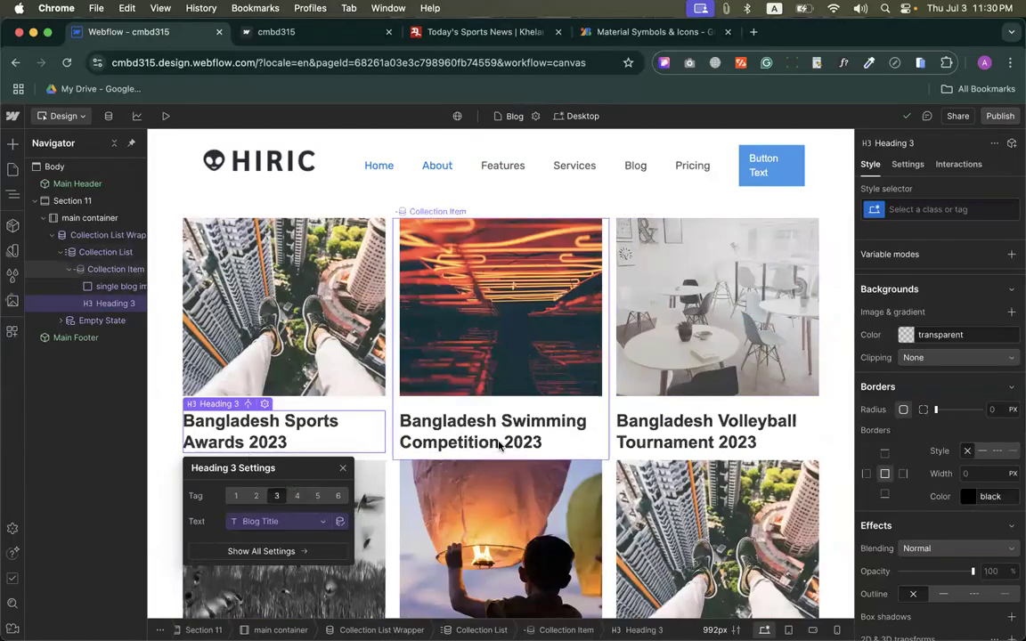
scroll(503, 392, down, 3)
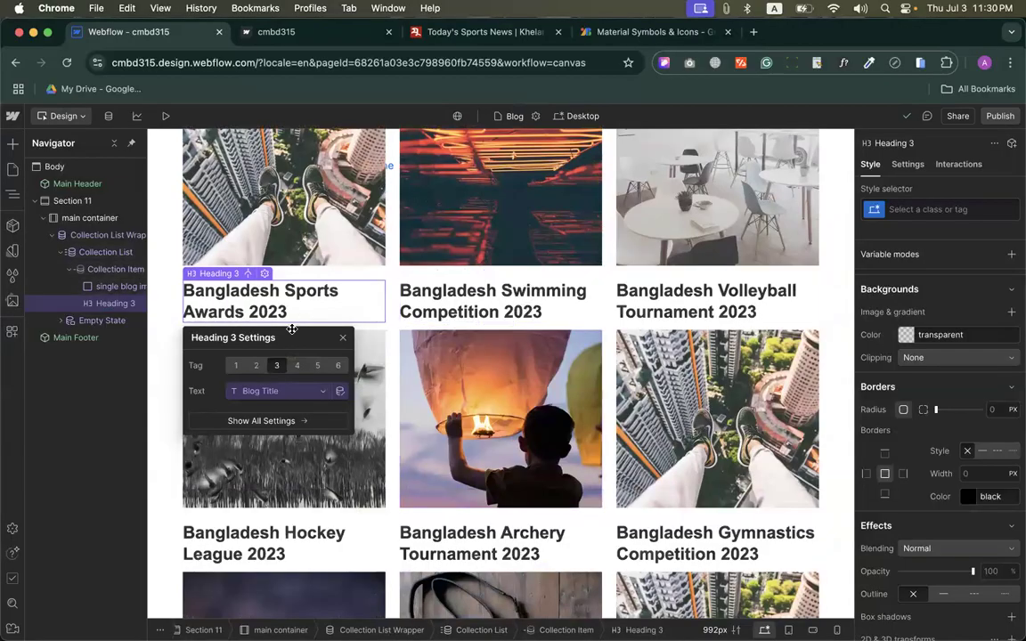
drag(291, 329, 114, 349)
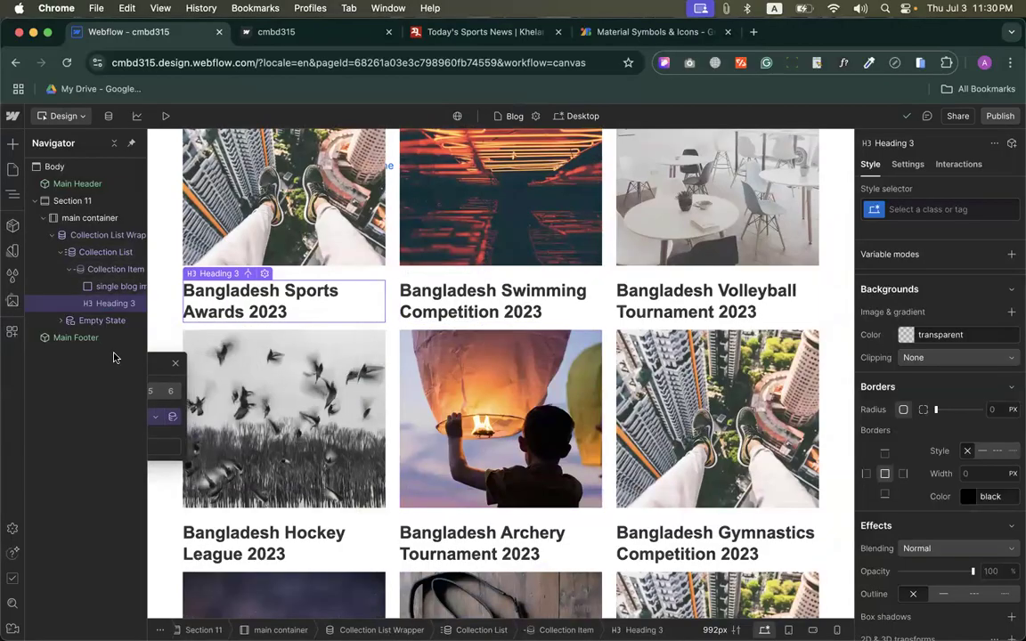
click(163, 363)
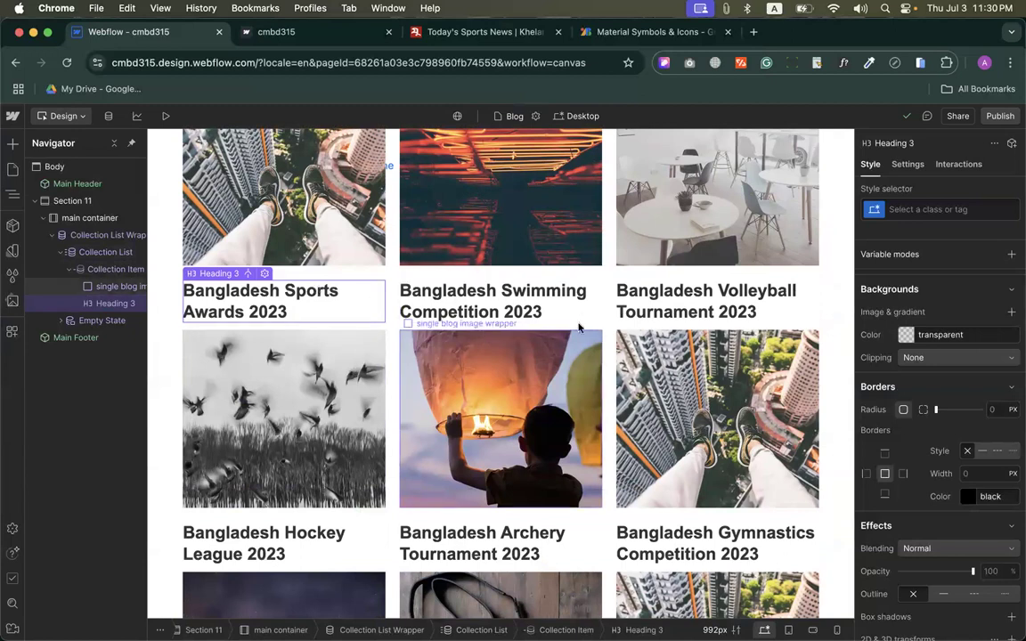
Step: Set the blog title heading's minimum height to 100 px and check the alignment of the grid rows
click(669, 299)
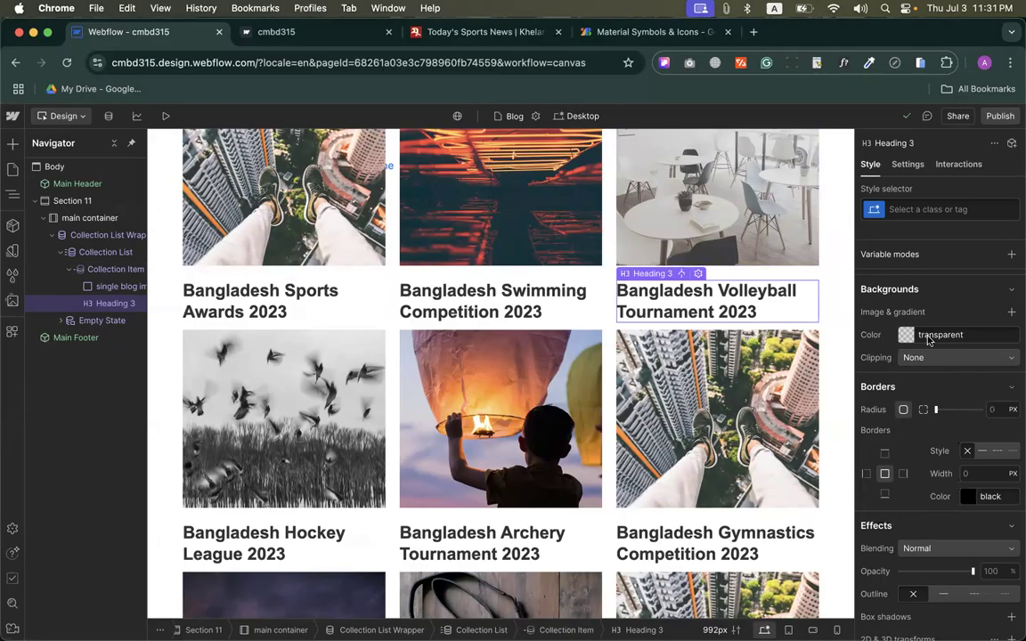
scroll(929, 339, down, 3)
scroll(939, 334, up, 10)
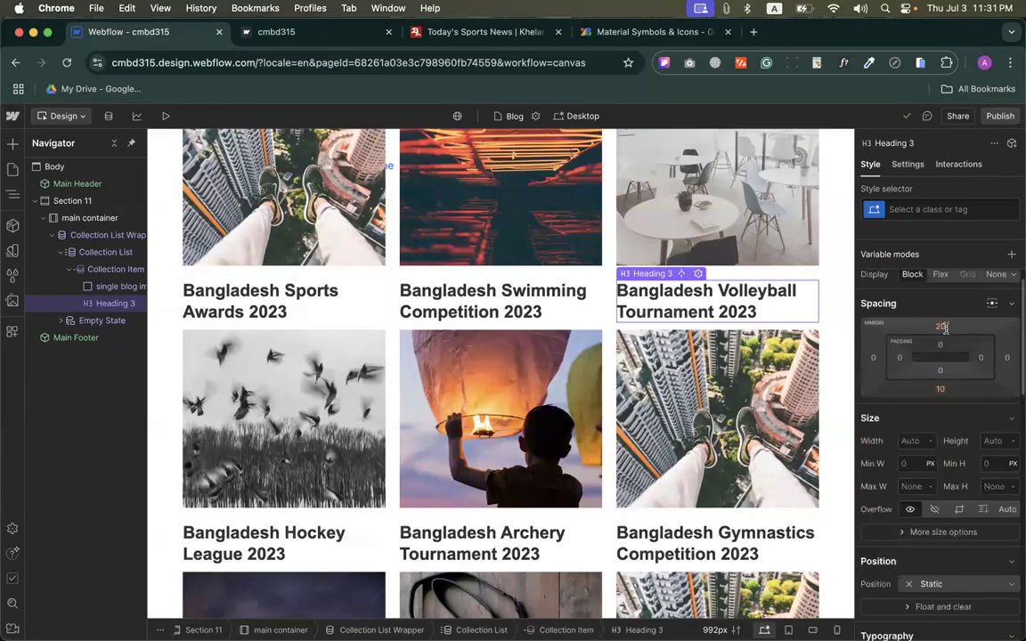
click(992, 496)
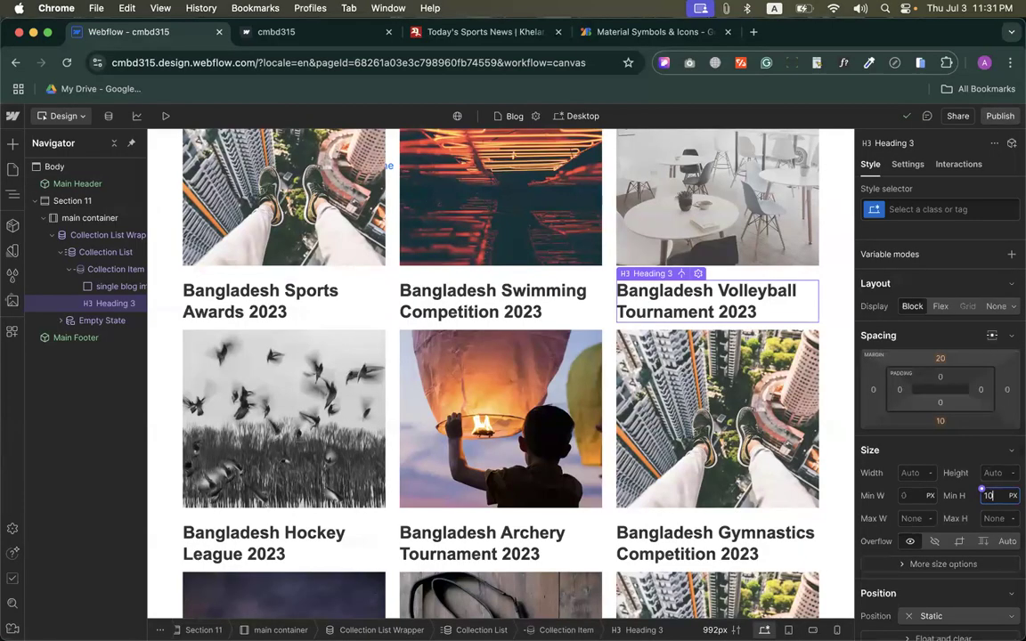
key(Return)
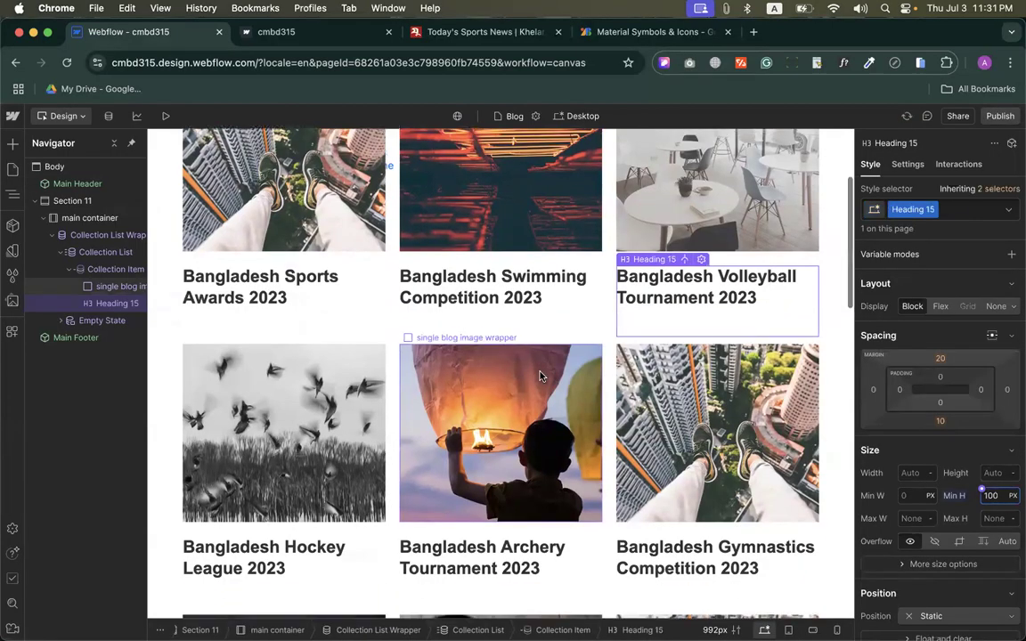
scroll(534, 316, down, 1)
scroll(527, 321, down, 5)
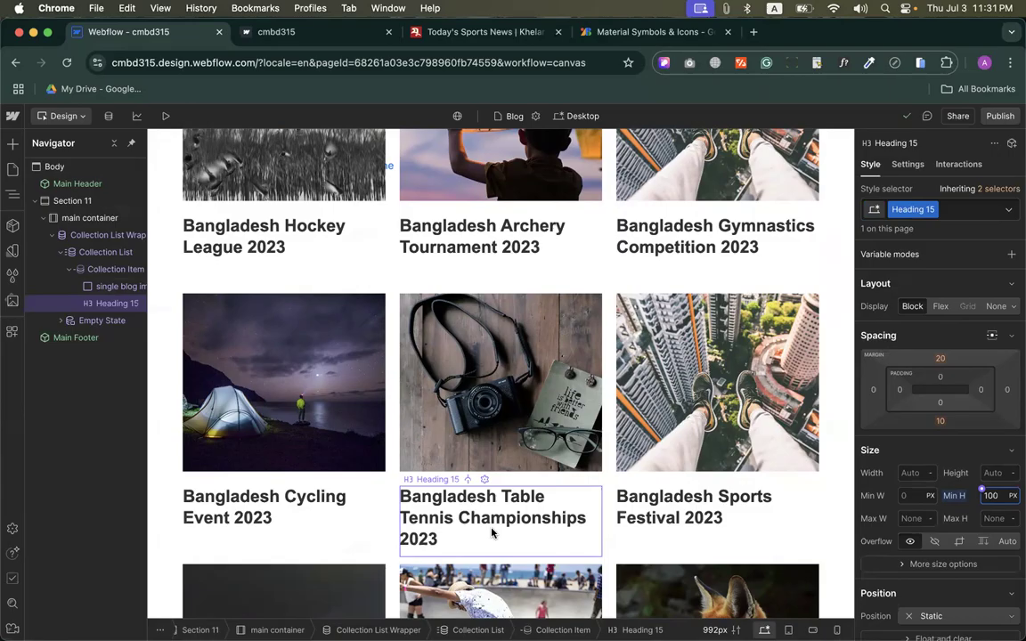
Step: Try lowering the title heading's minimum height gradually to 85 px and check how the grid rows align
key(Down)
key(Down)
key(Down)
key(Down)
key(Down)
key(Down)
key(Down)
key(Down)
key(Down)
key(Down)
key(Down)
key(Down)
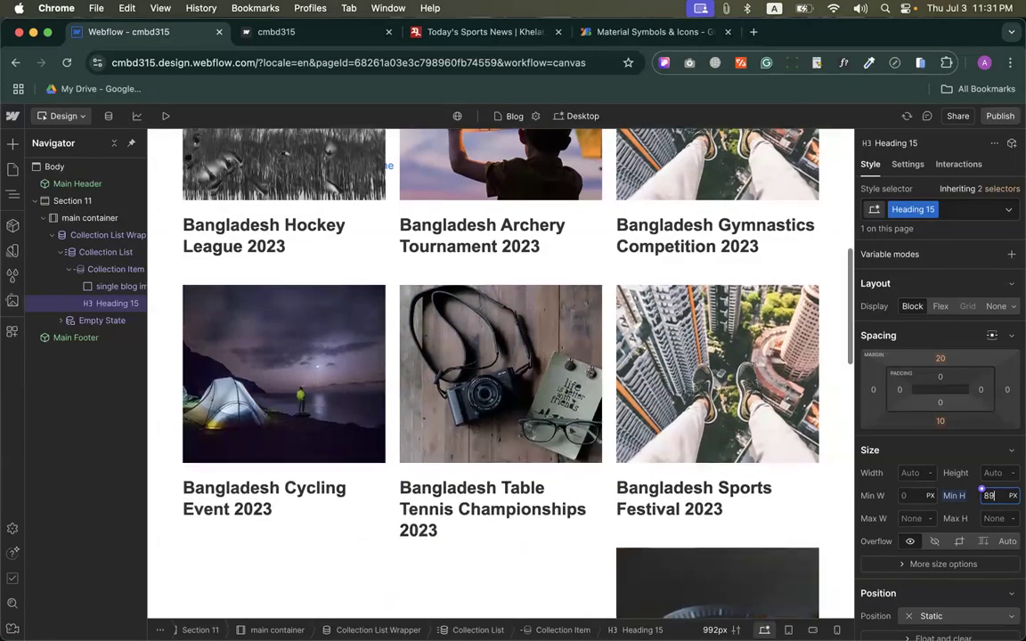
key(Up)
key(Up)
key(Up)
key(Down)
key(Down)
key(Down)
key(Down)
key(Down)
key(Down)
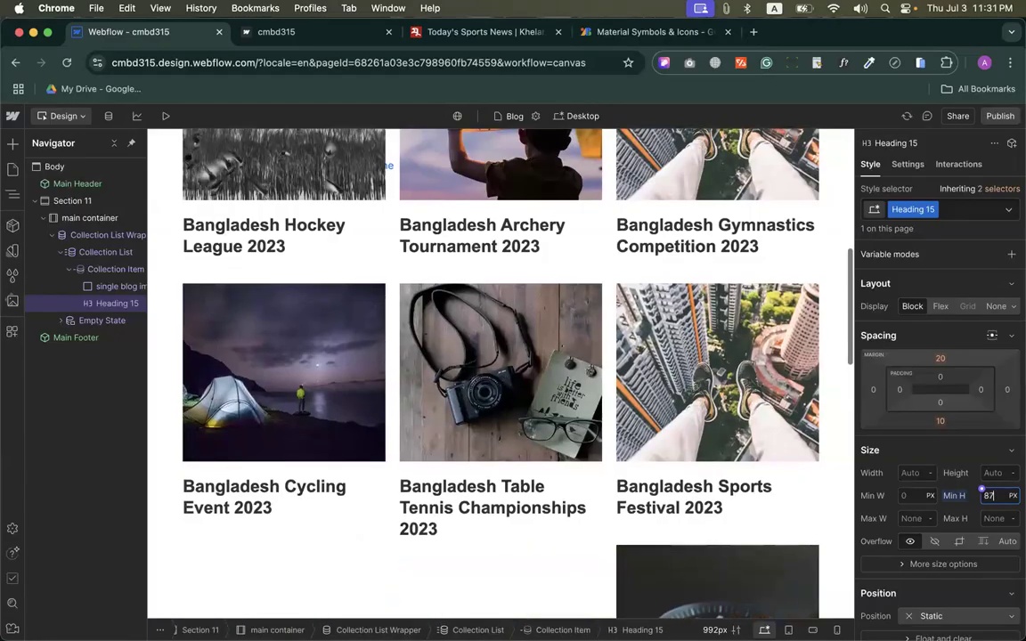
key(Up)
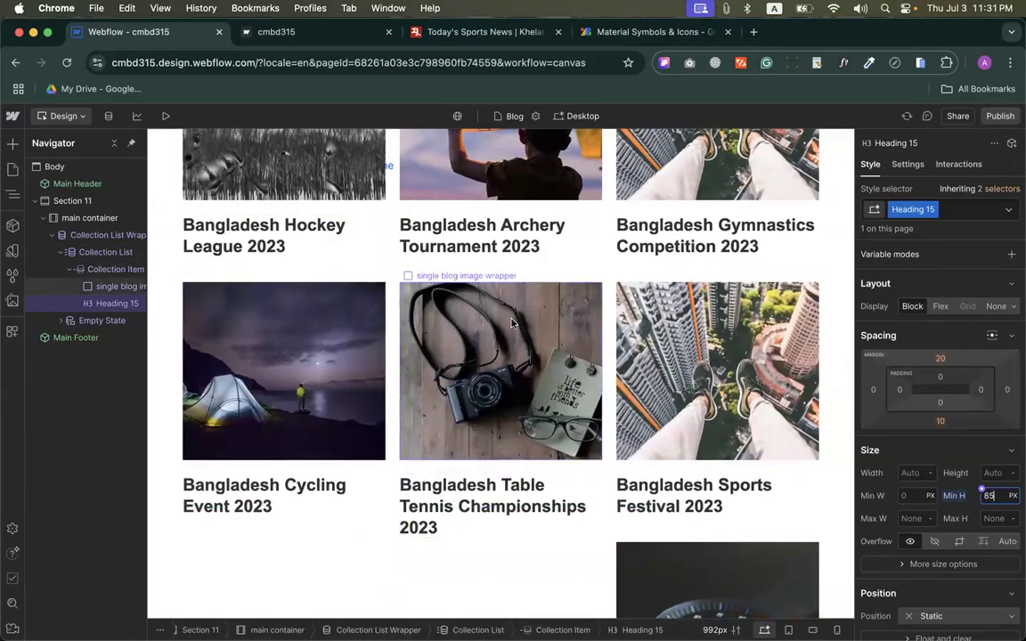
scroll(513, 324, down, 2)
scroll(512, 323, down, 3)
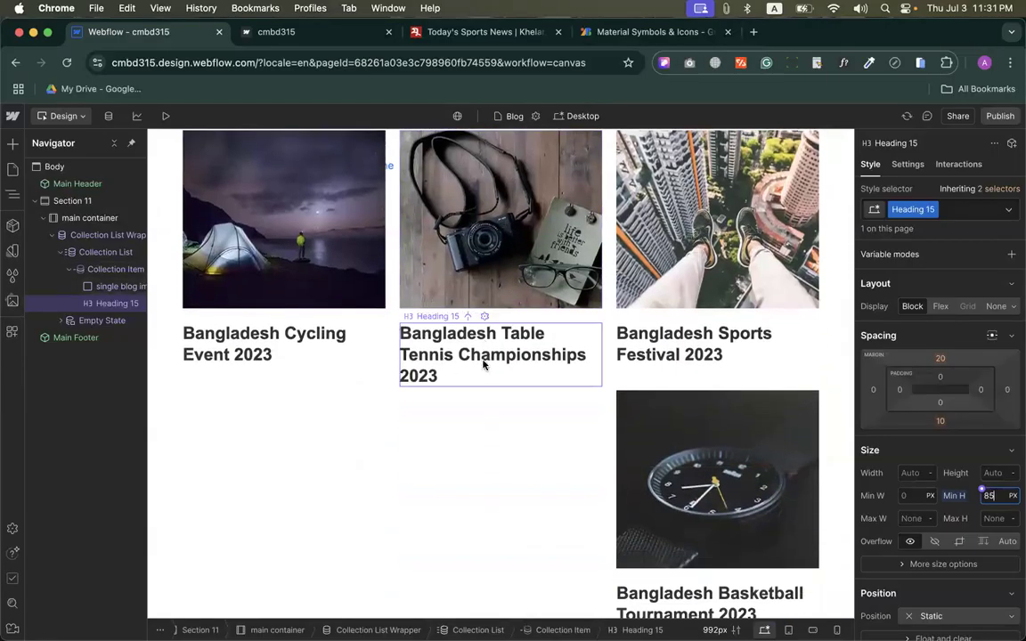
scroll(488, 429, down, 5)
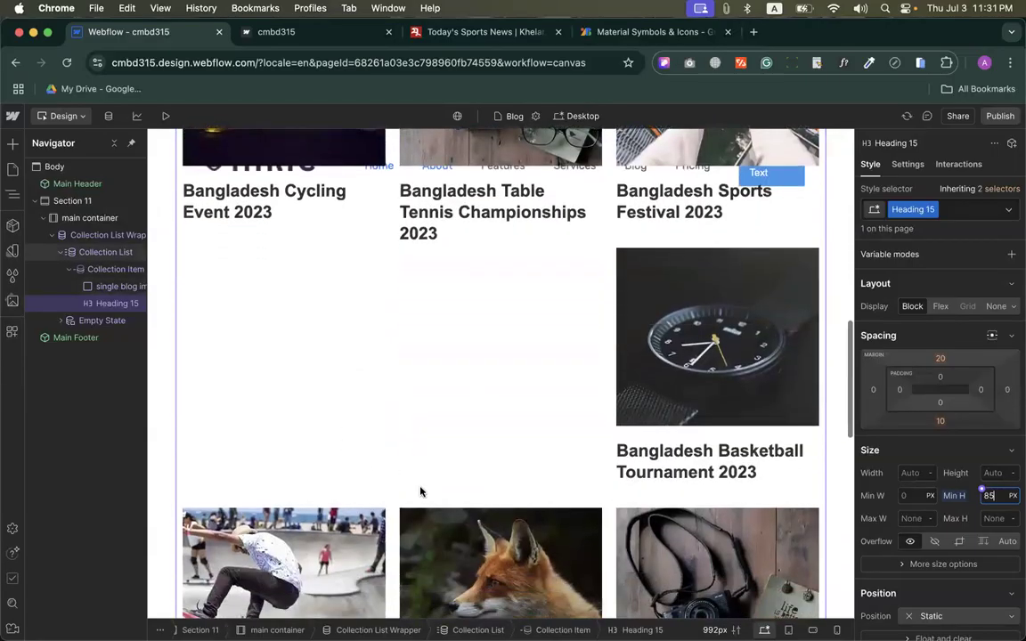
scroll(486, 382, up, 8)
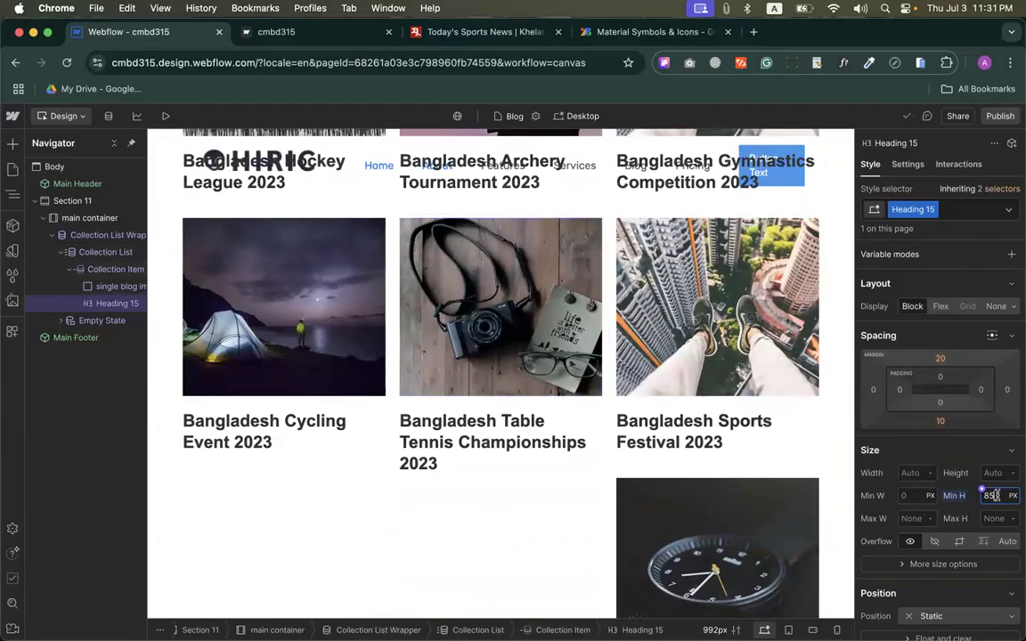
Step: Raise the title heading's minimum height back to 100 px and review the grid
key(Up)
key(Up)
key(Up)
key(Up)
key(Up)
key(Up)
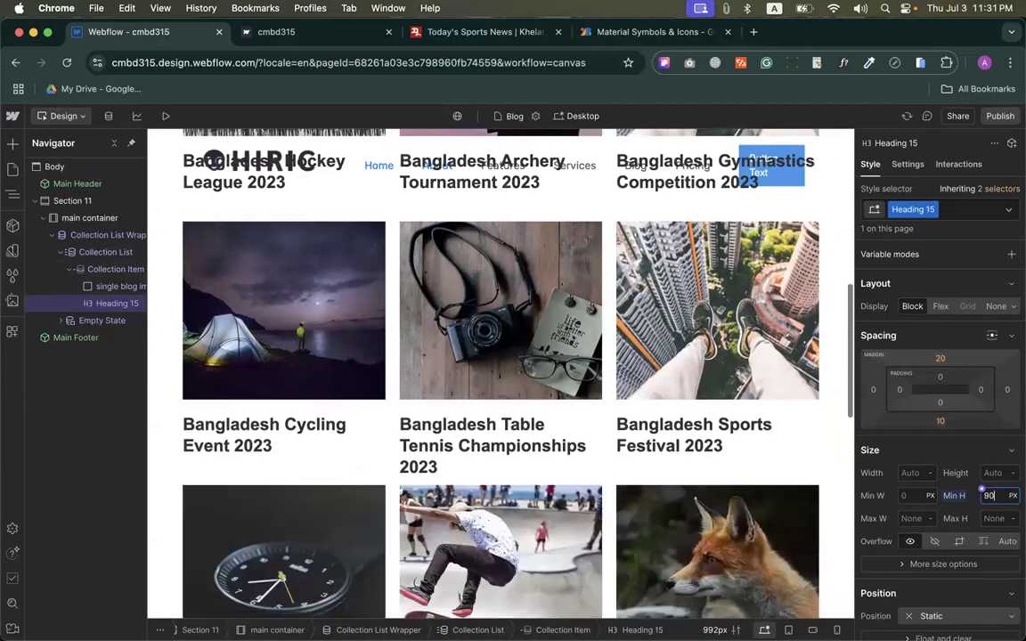
key(Up)
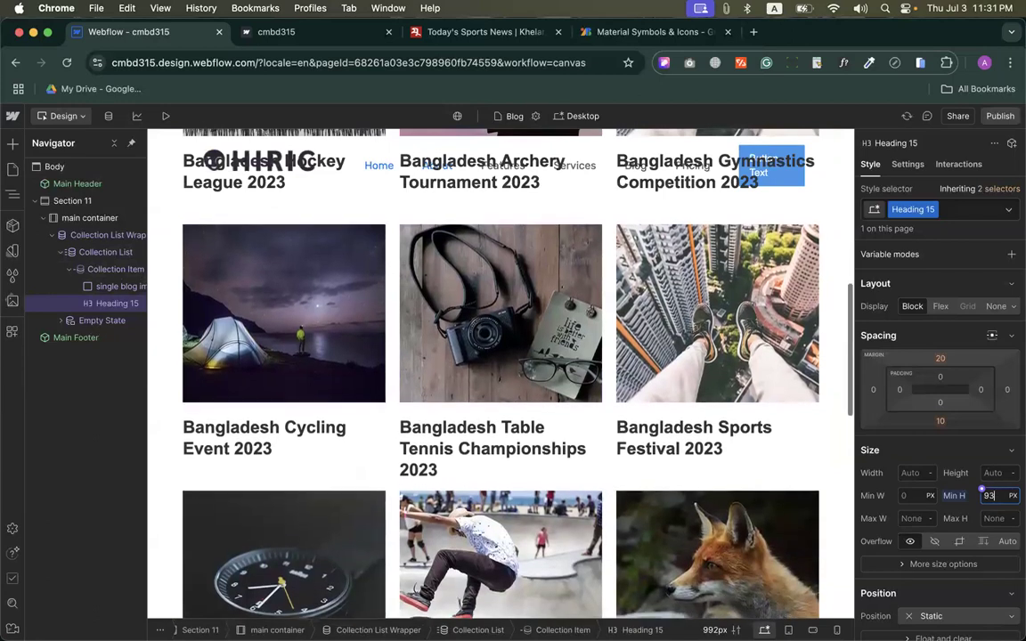
key(Up)
key(Up)
key(Up)
key(Up)
key(Up)
key(Up)
key(Up)
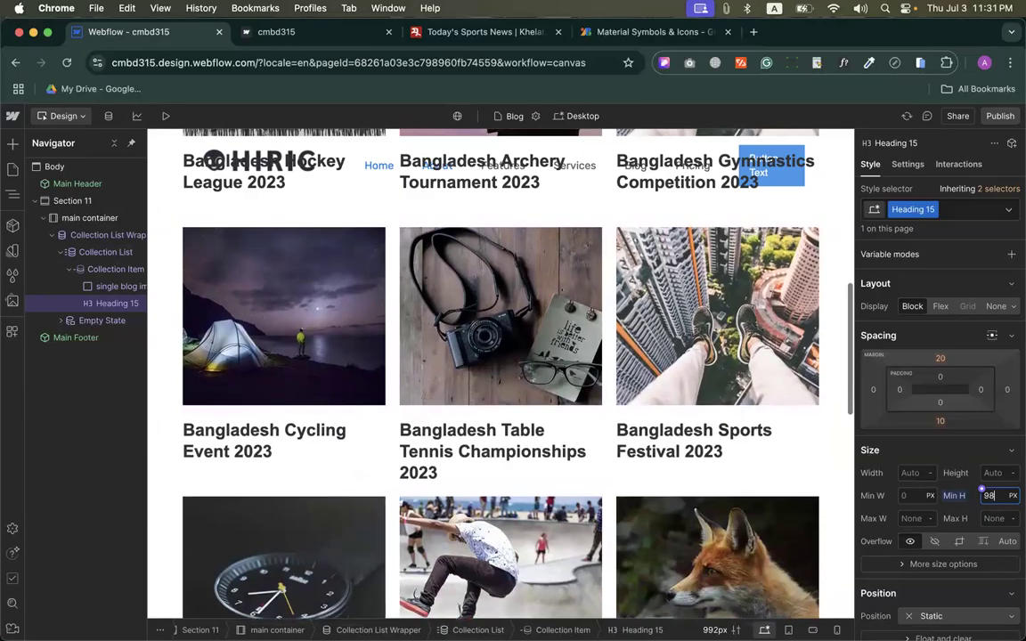
key(Up)
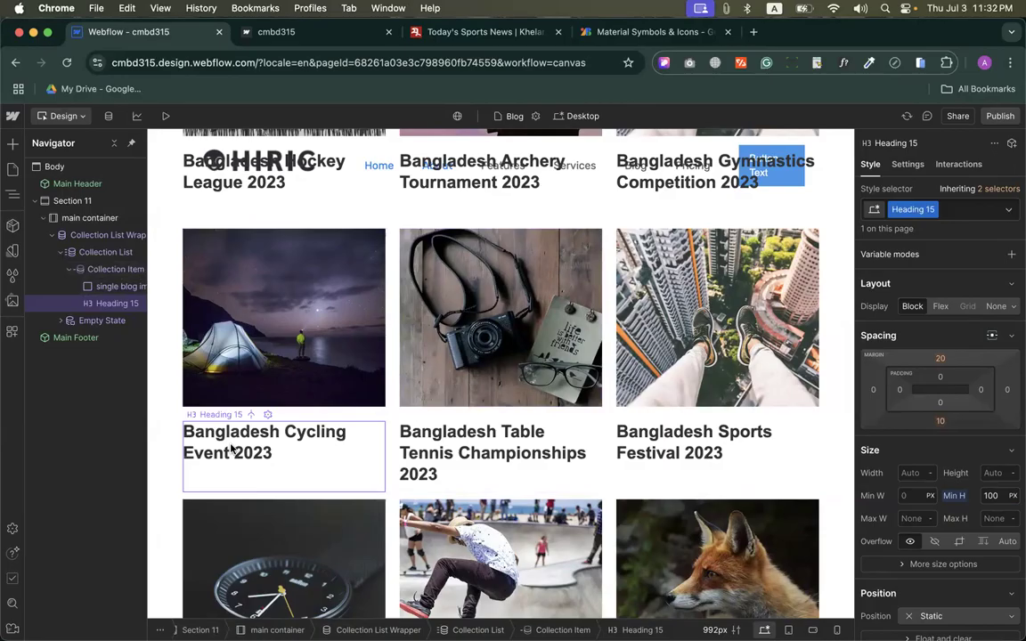
scroll(344, 356, up, 5)
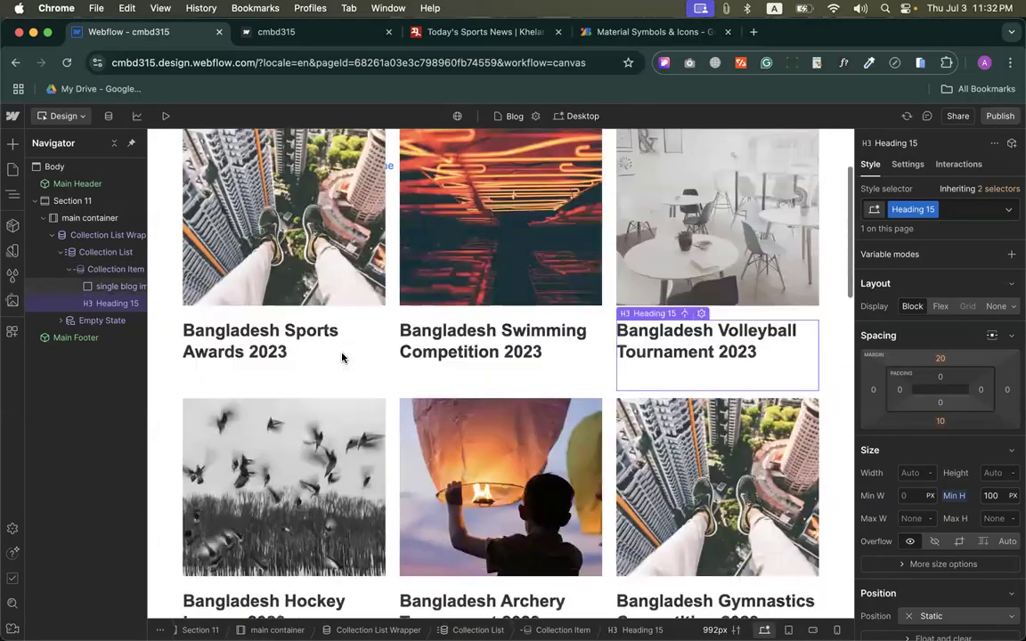
Step: Review the blog grid's spacing and add a text block below the blog title heading in the collection item
scroll(344, 357, down, 4)
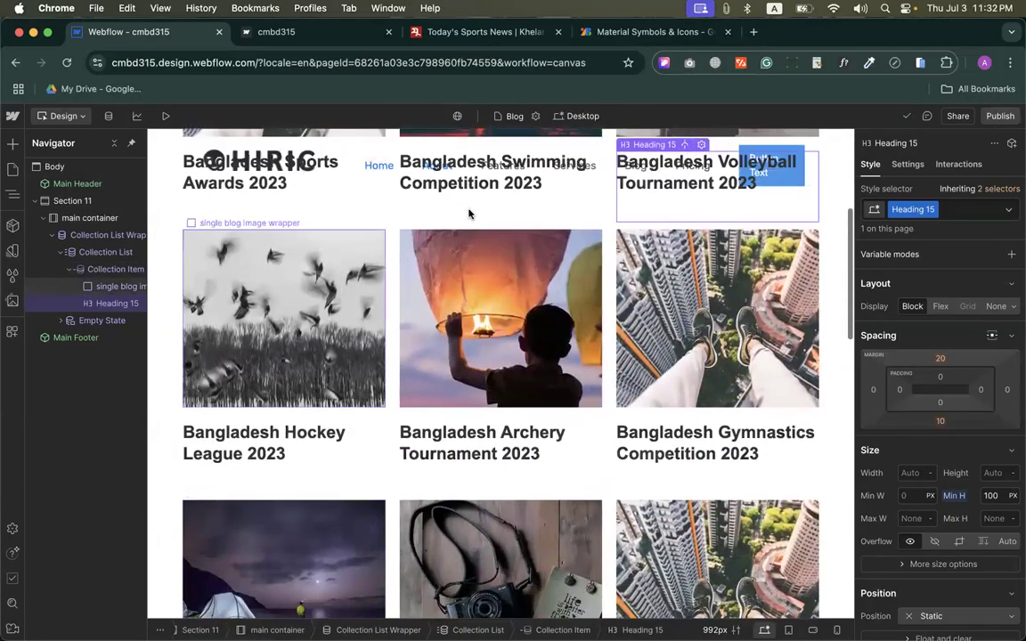
scroll(472, 212, up, 2)
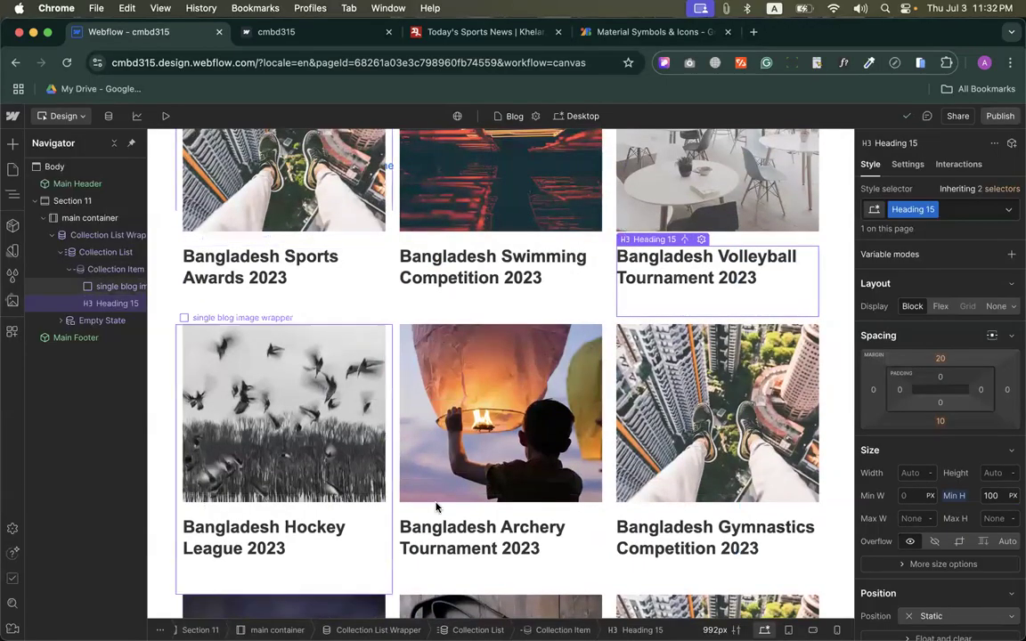
scroll(312, 287, down, 1)
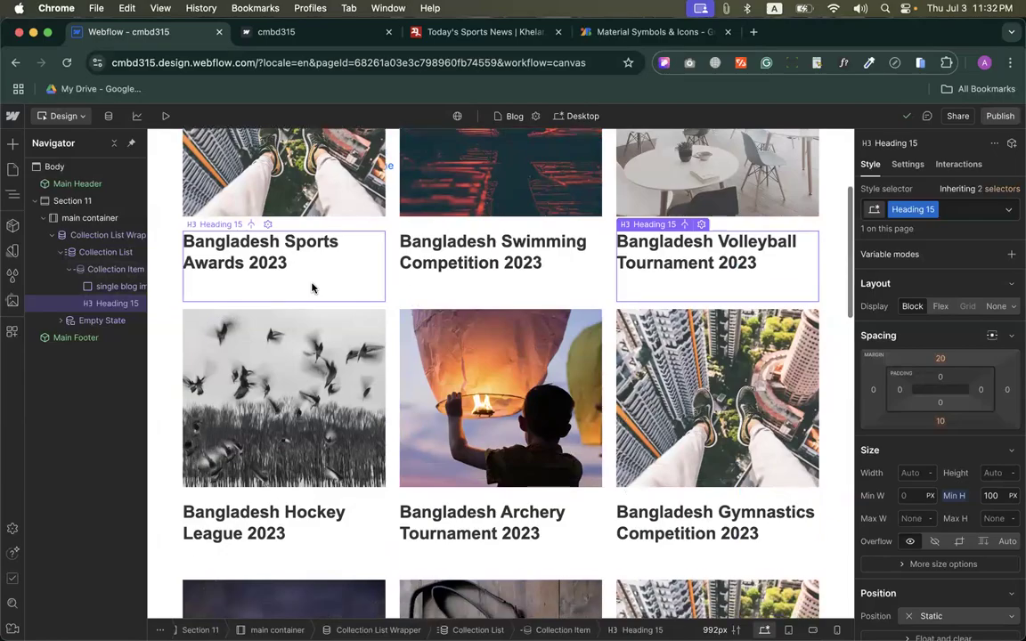
scroll(312, 287, up, 1)
click(13, 143)
scroll(111, 454, down, 1)
scroll(111, 454, down, 3)
drag(53, 415, 209, 305)
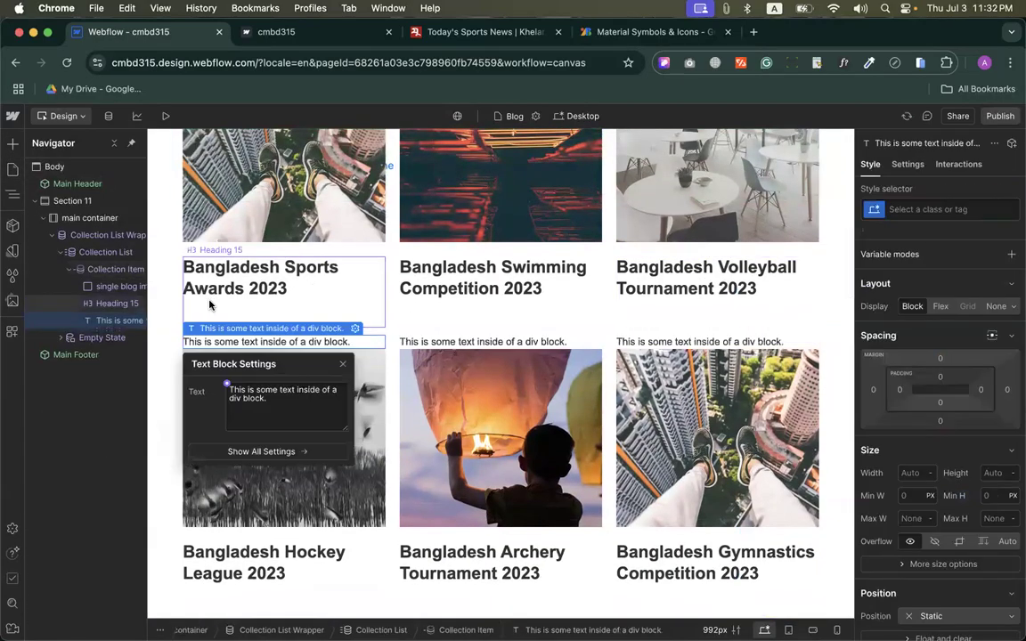
Step: Connect the new text block to the Post Summary field and review the summaries across the blog grid
click(226, 383)
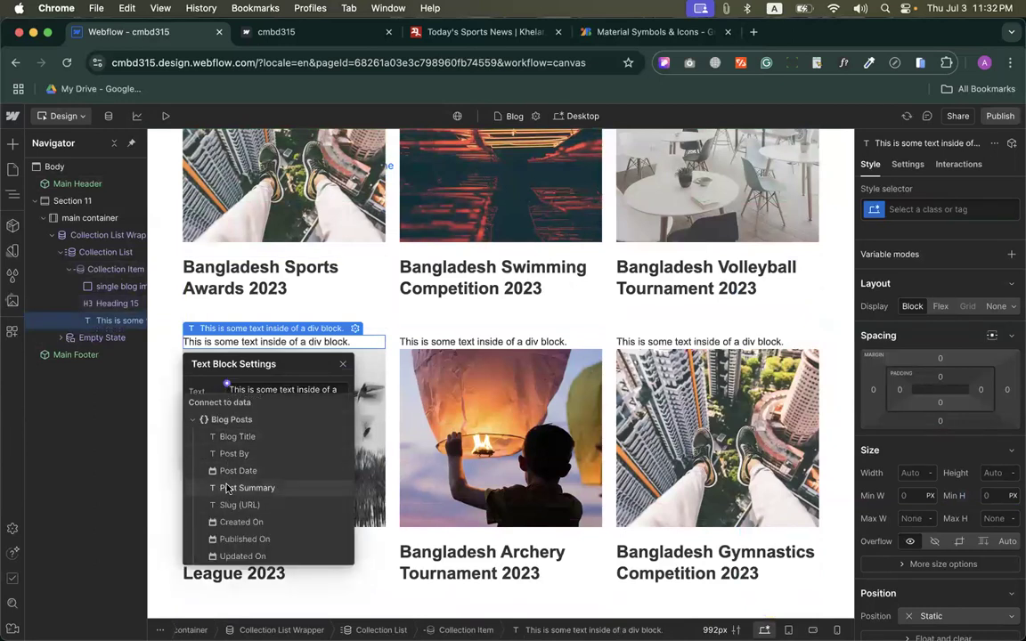
click(236, 487)
drag(299, 364, 507, 180)
scroll(621, 385, down, 15)
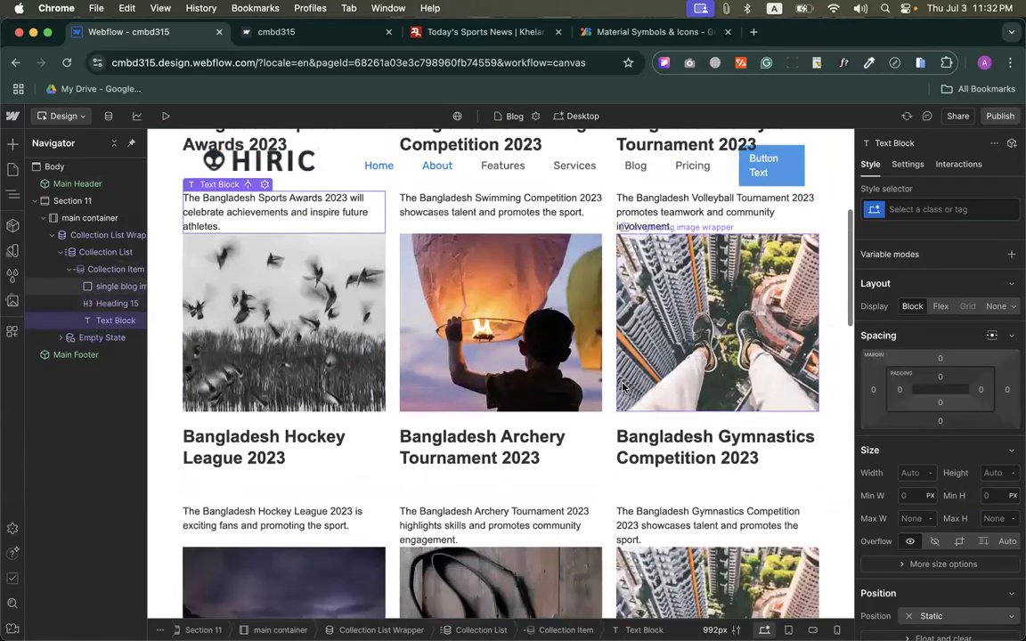
scroll(621, 386, down, 10)
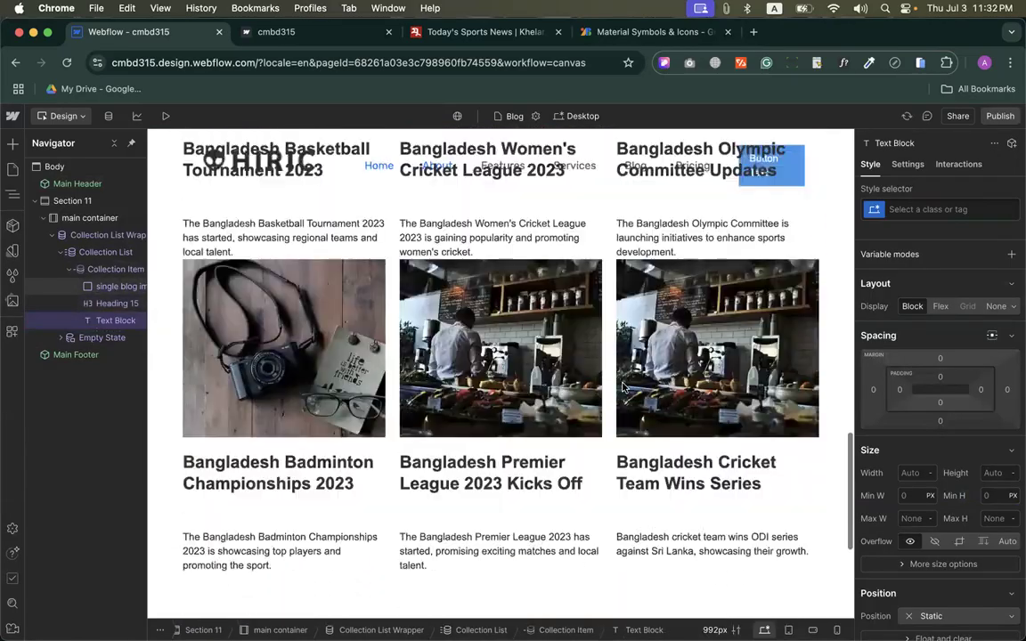
scroll(622, 386, up, 15)
scroll(622, 386, up, 13)
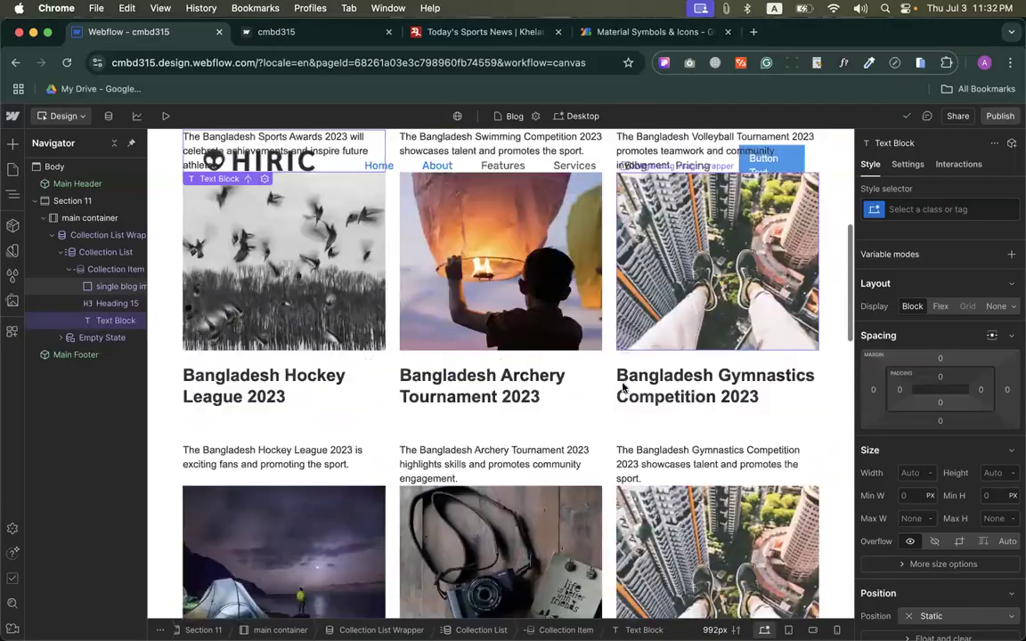
scroll(509, 456, down, 2)
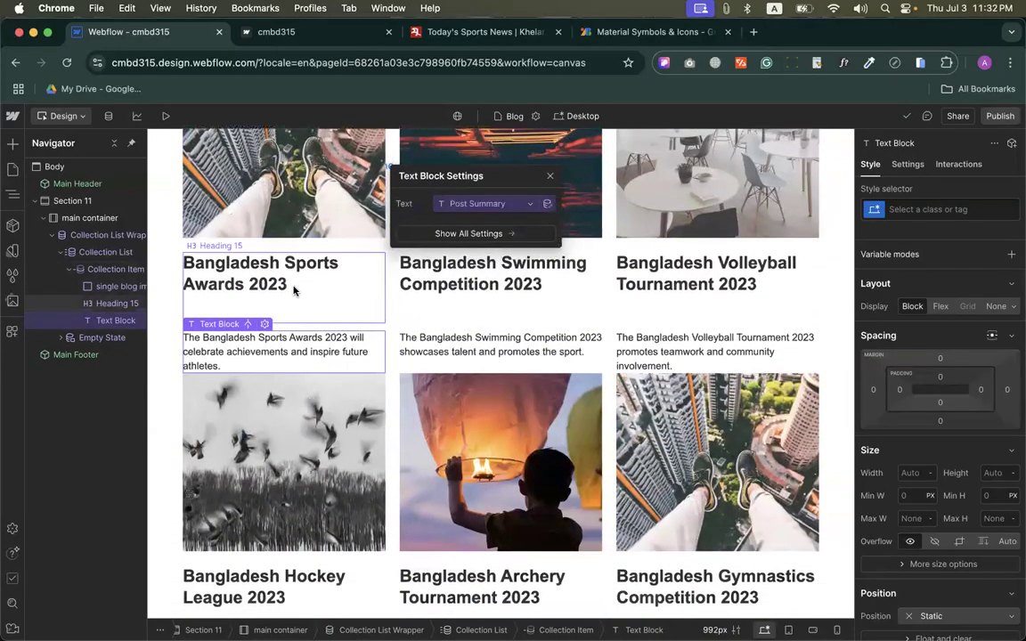
Step: Look up the Post Summary text of the Bangladesh Sports Awards 2023 post in the CMS
click(108, 115)
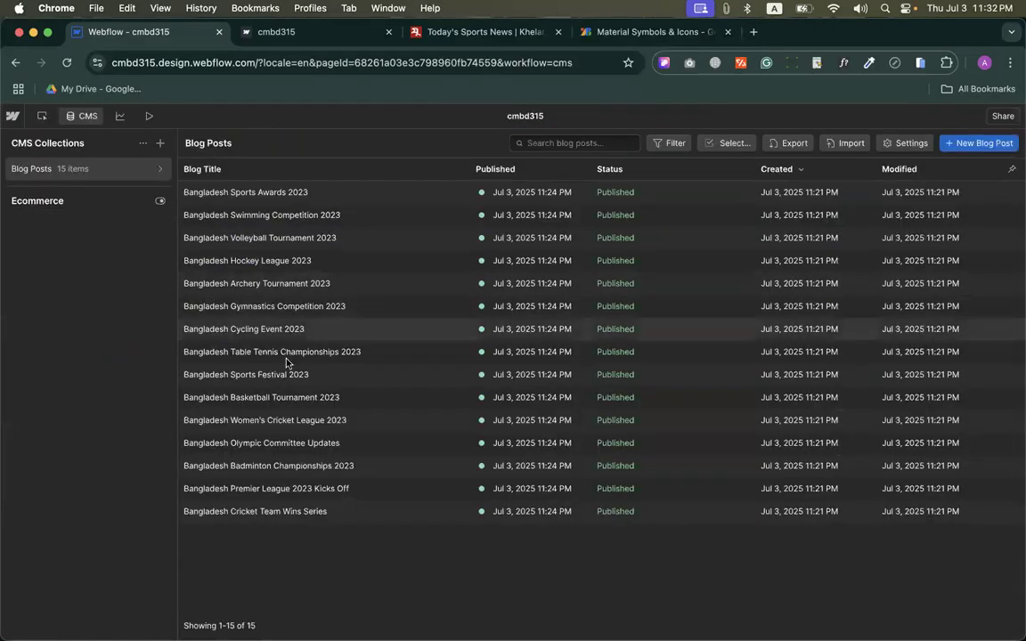
click(314, 191)
scroll(419, 352, down, 6)
scroll(426, 352, up, 3)
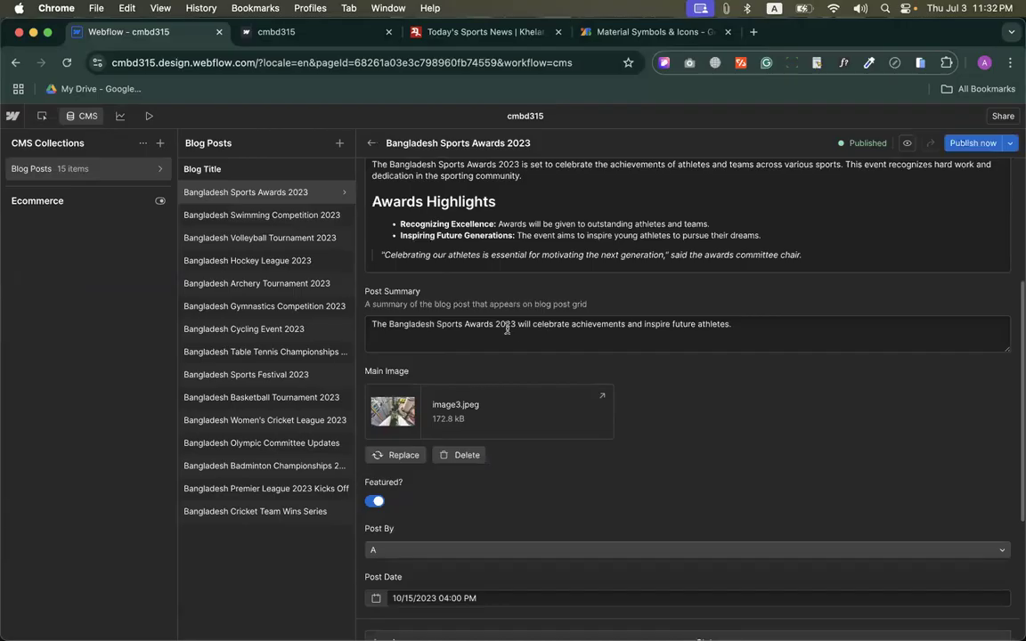
click(507, 330)
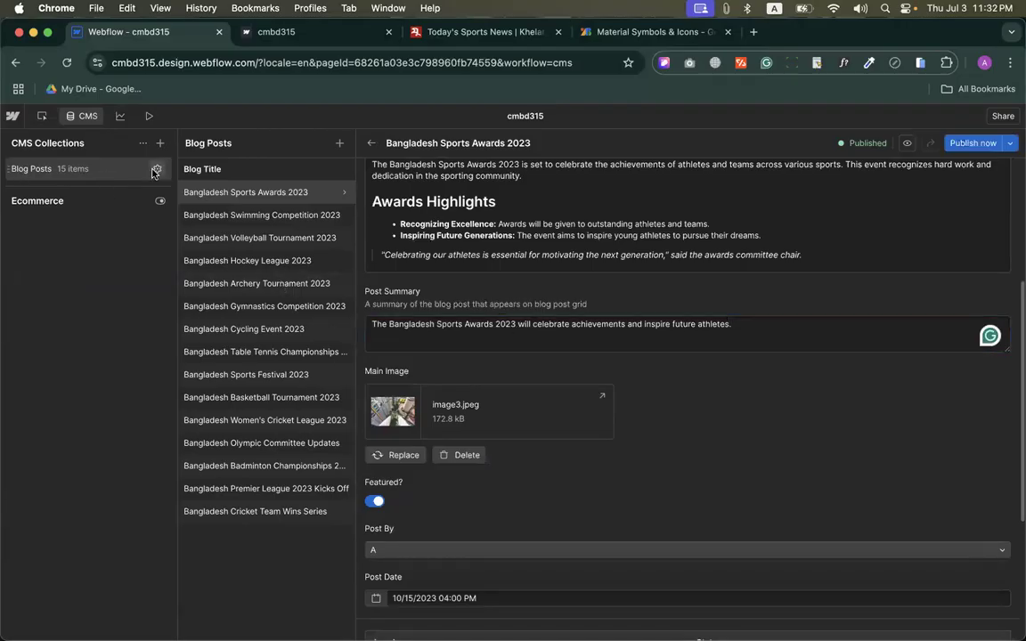
Step: Examine the Post Summary field's minimum and maximum character count options in the Blog Posts collection settings, and close them with changes saved
click(156, 170)
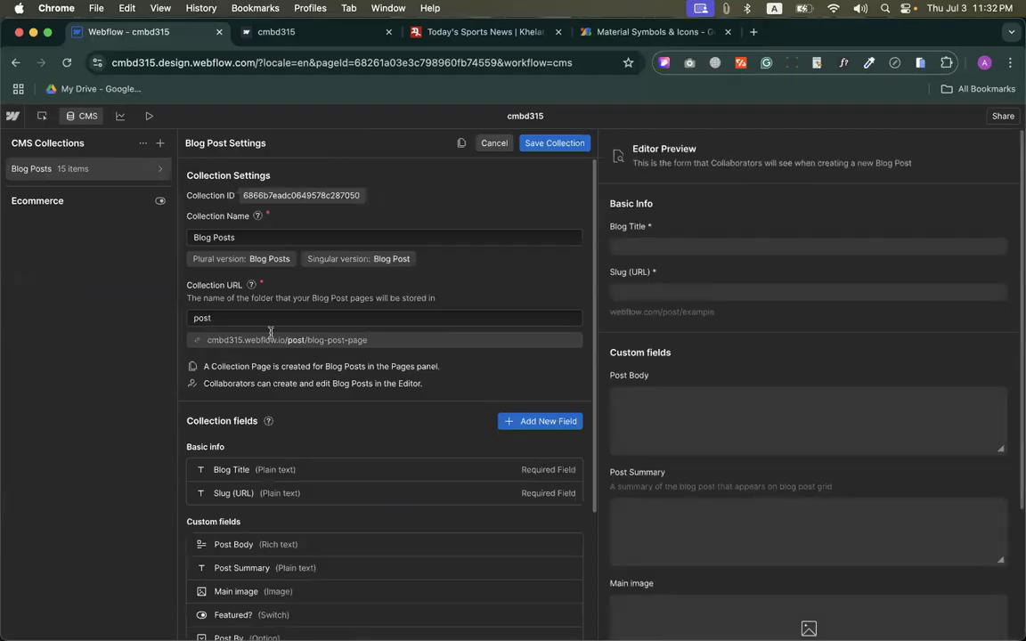
scroll(304, 392, down, 4)
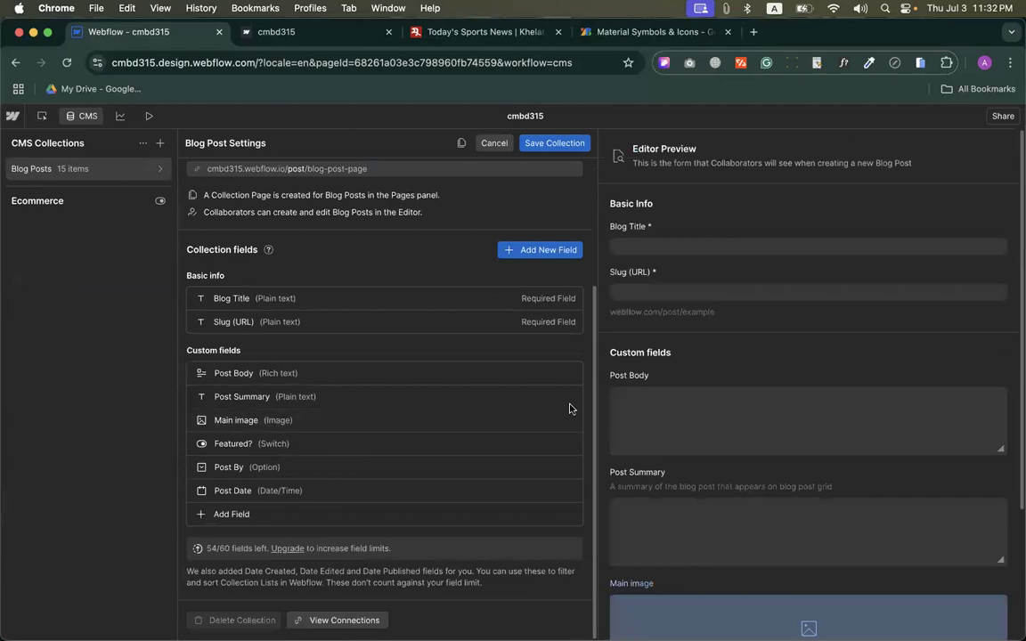
click(570, 397)
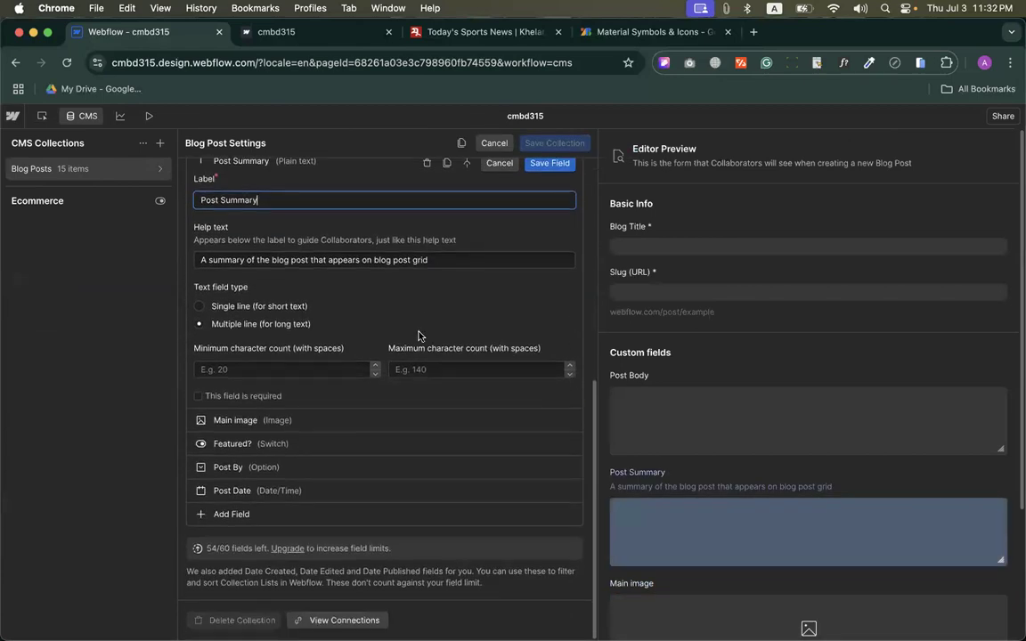
click(229, 367)
click(455, 367)
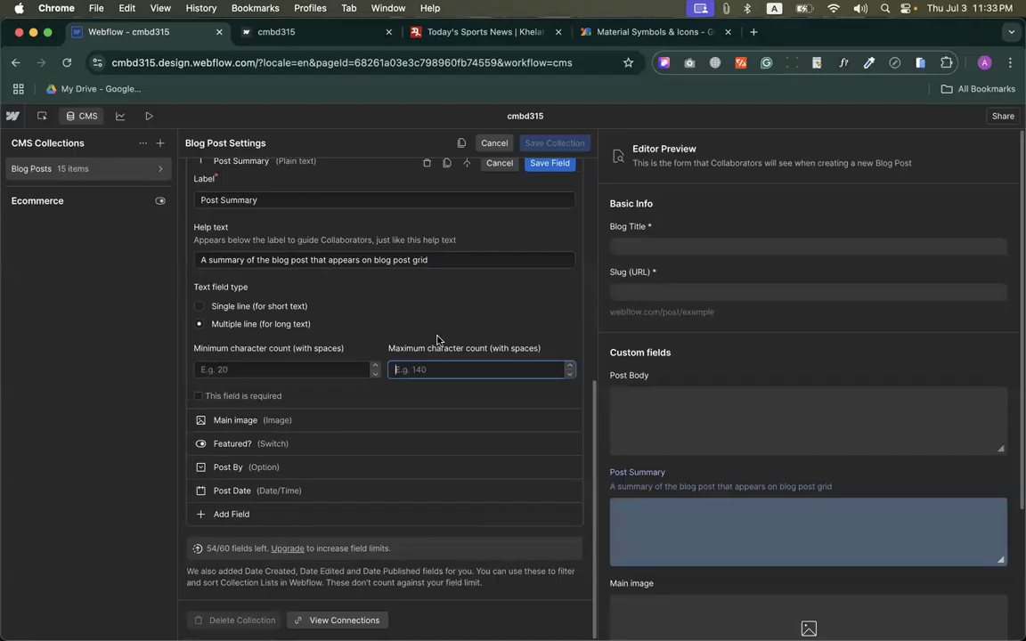
click(491, 146)
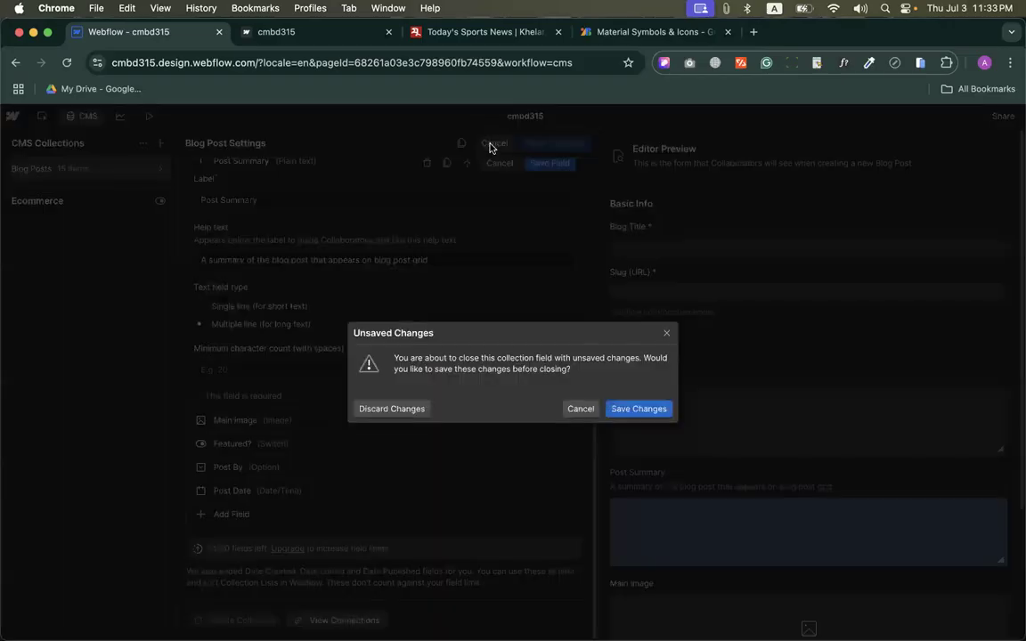
click(641, 411)
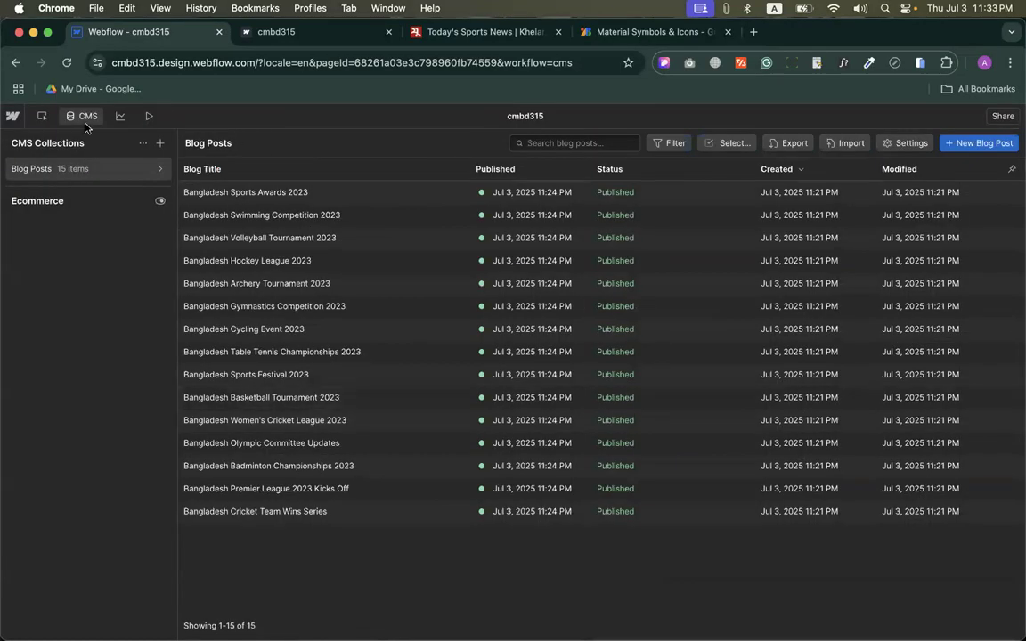
click(83, 122)
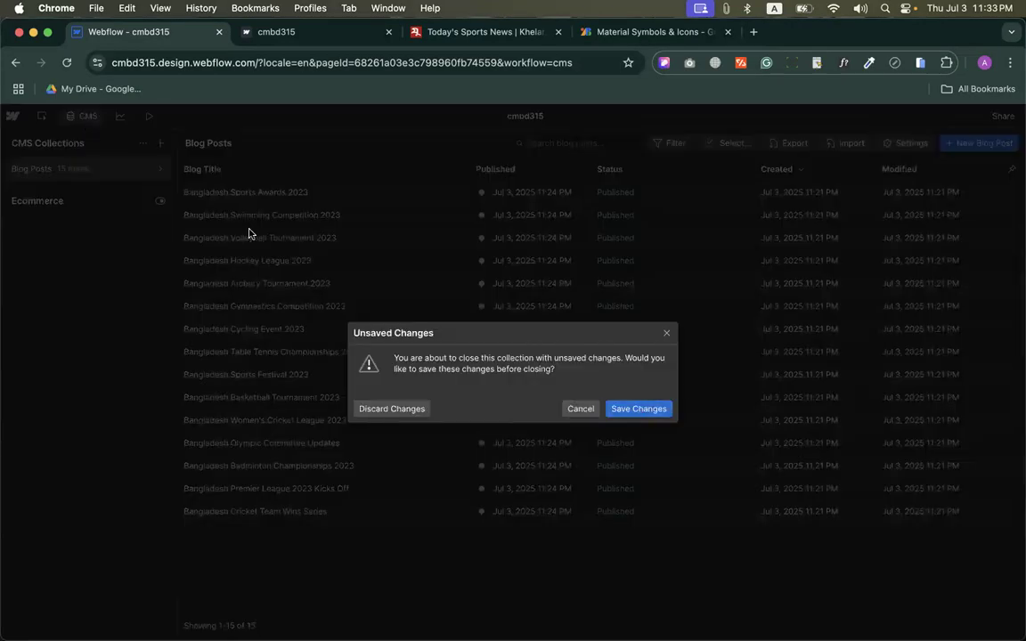
click(641, 411)
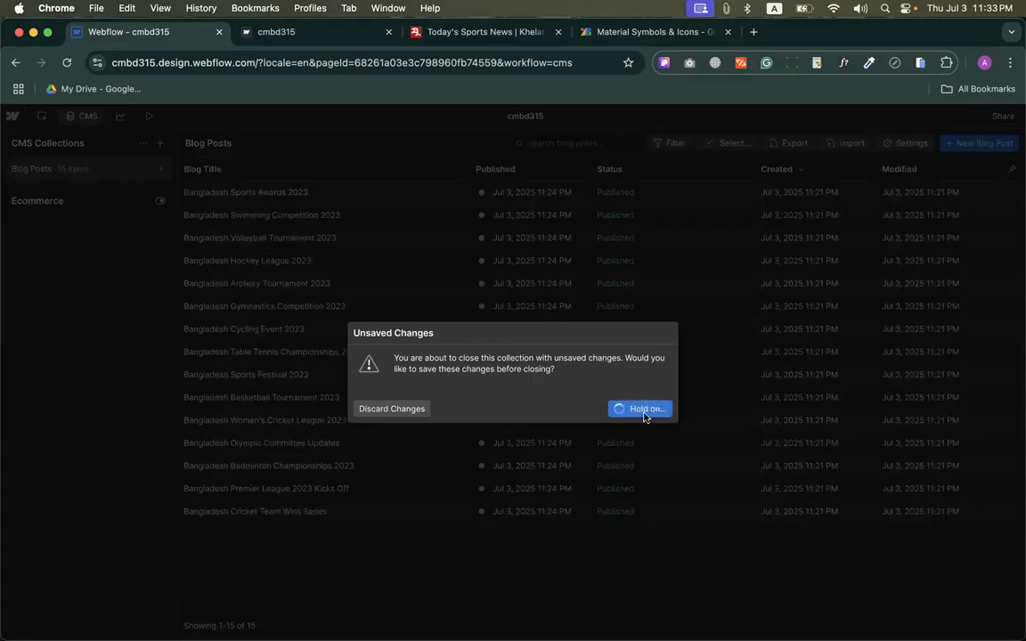
Step: Set the post summary text block's minimum height to 60 px and check the alignment of the grid rows
scroll(452, 365, down, 2)
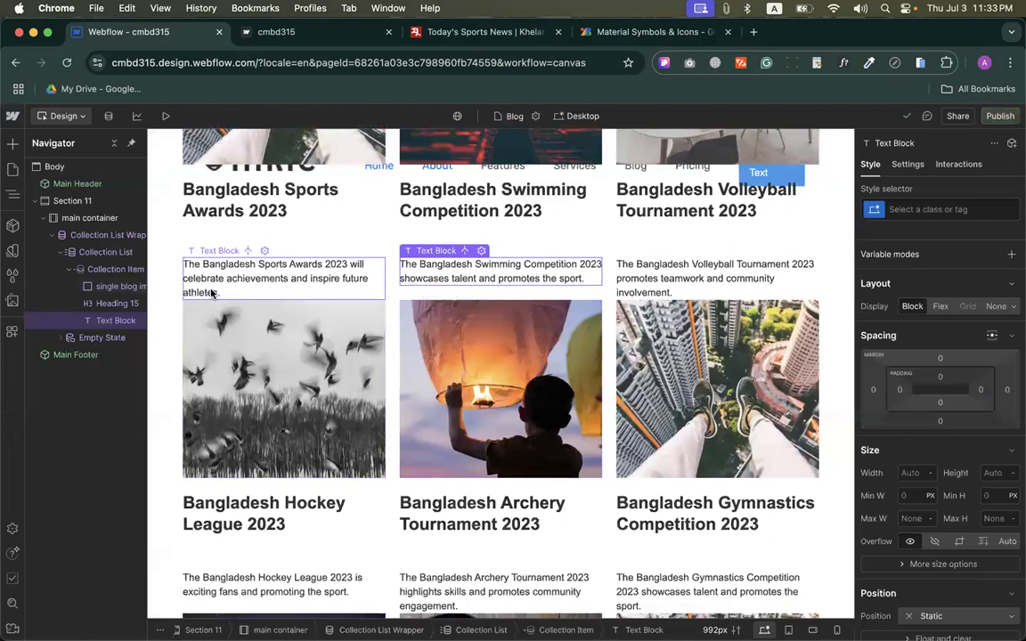
scroll(499, 374, down, 2)
scroll(643, 440, up, 3)
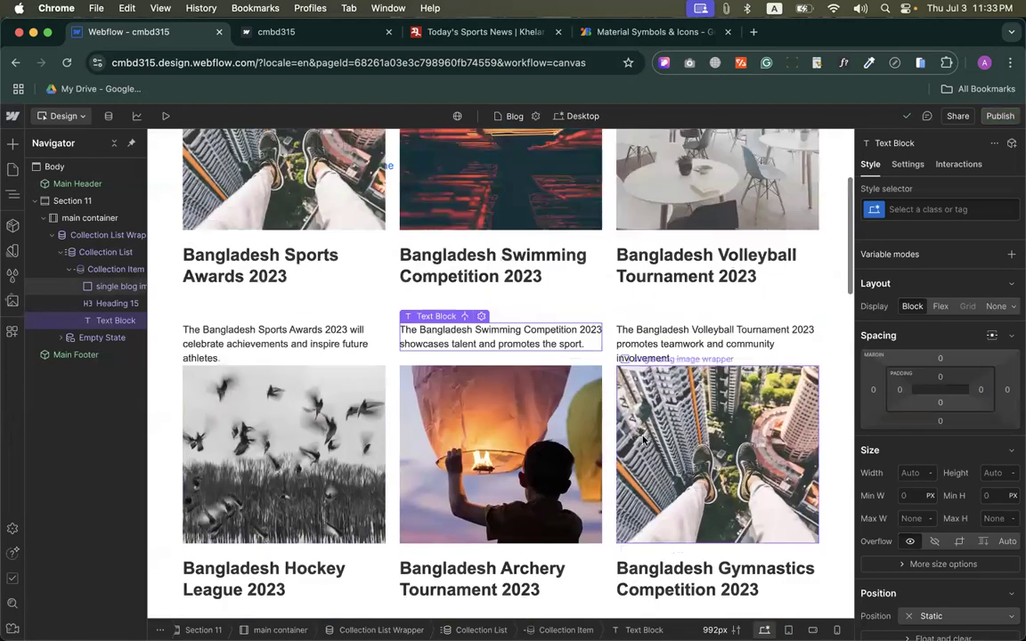
click(994, 496)
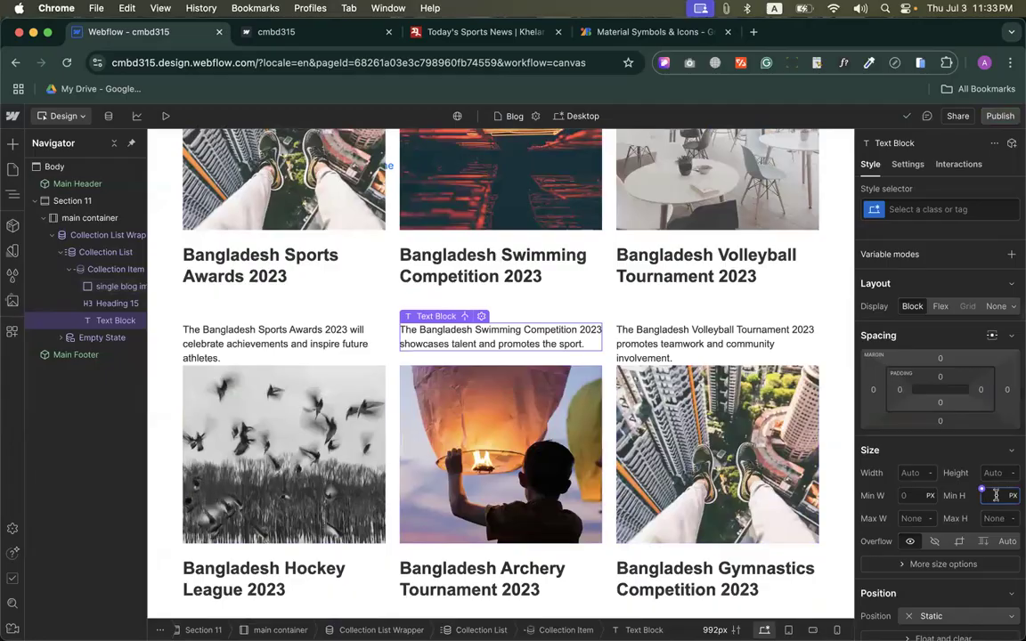
text(60)
key(Return)
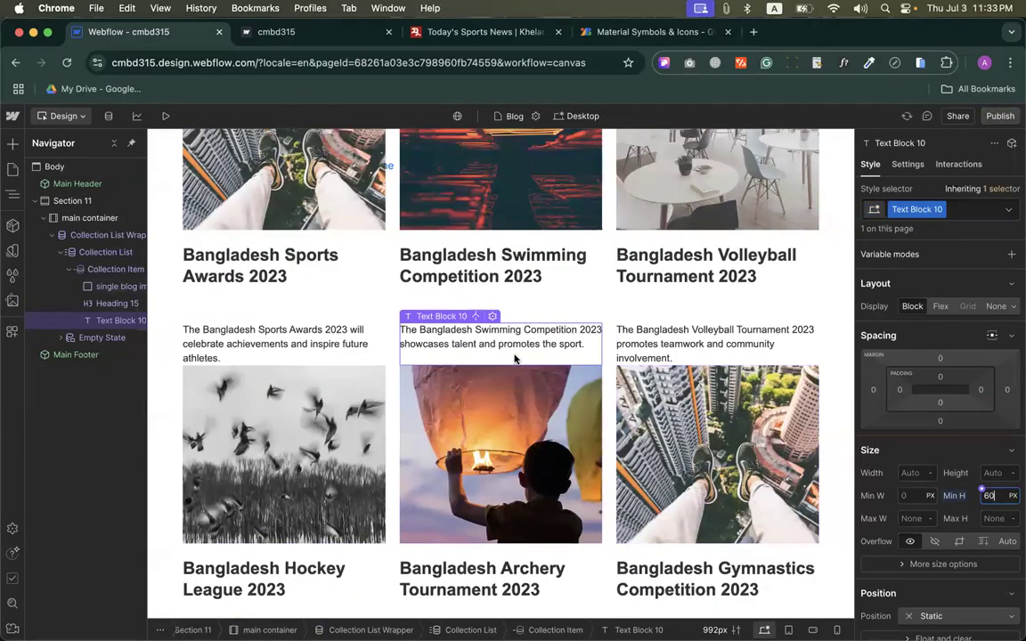
scroll(436, 412, down, 5)
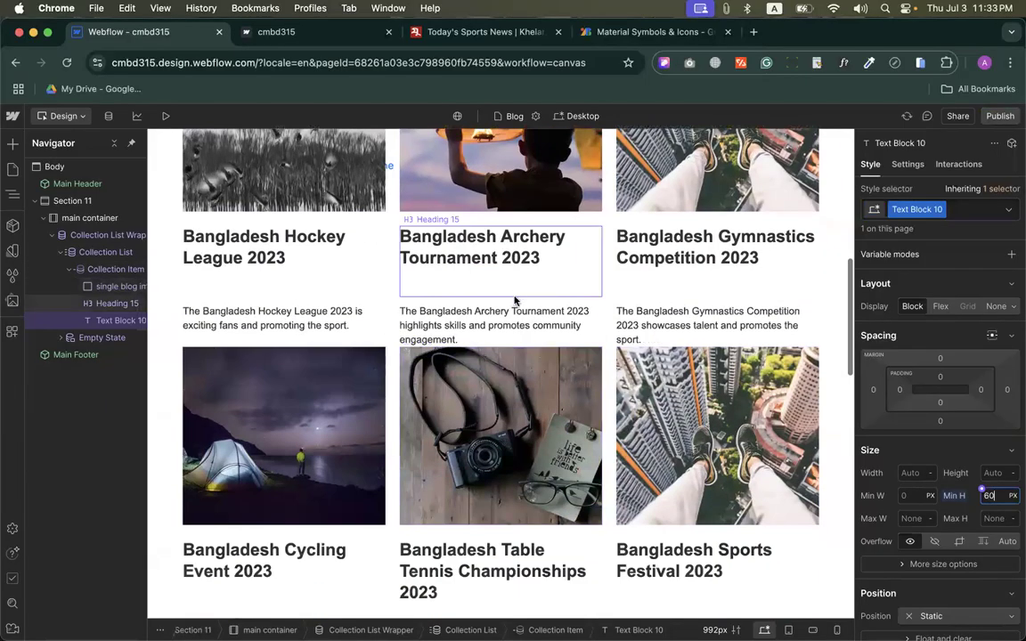
scroll(636, 448, down, 2)
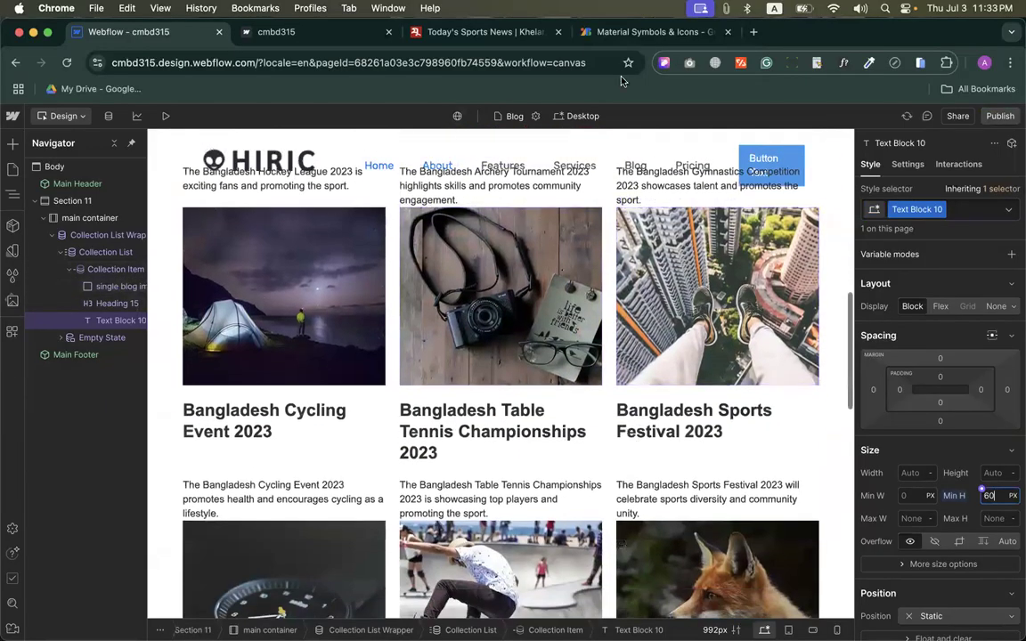
scroll(621, 334, up, 3)
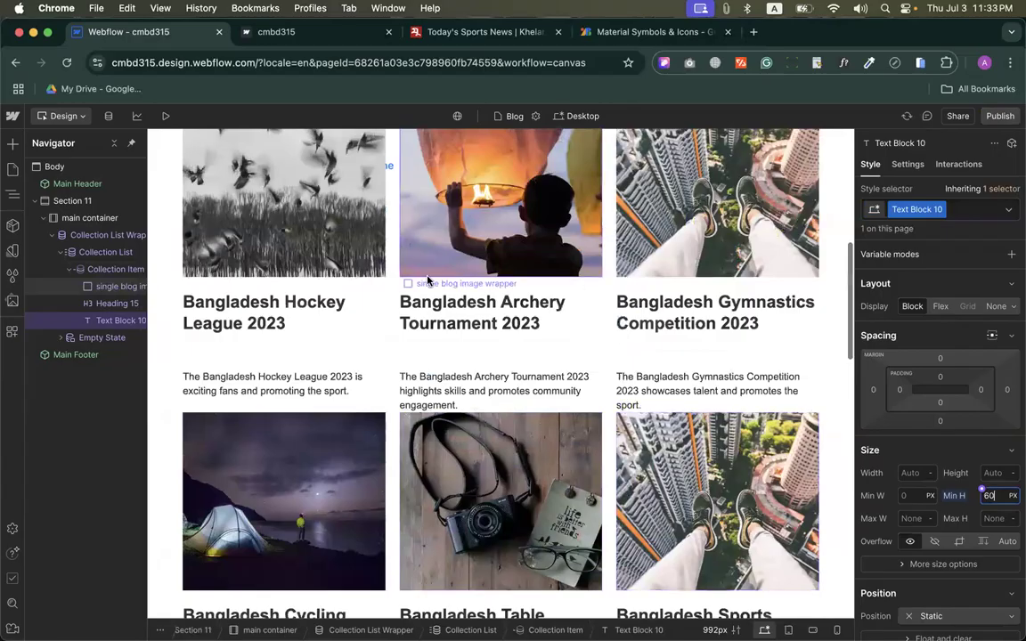
scroll(424, 367, up, 6)
scroll(424, 367, up, 1)
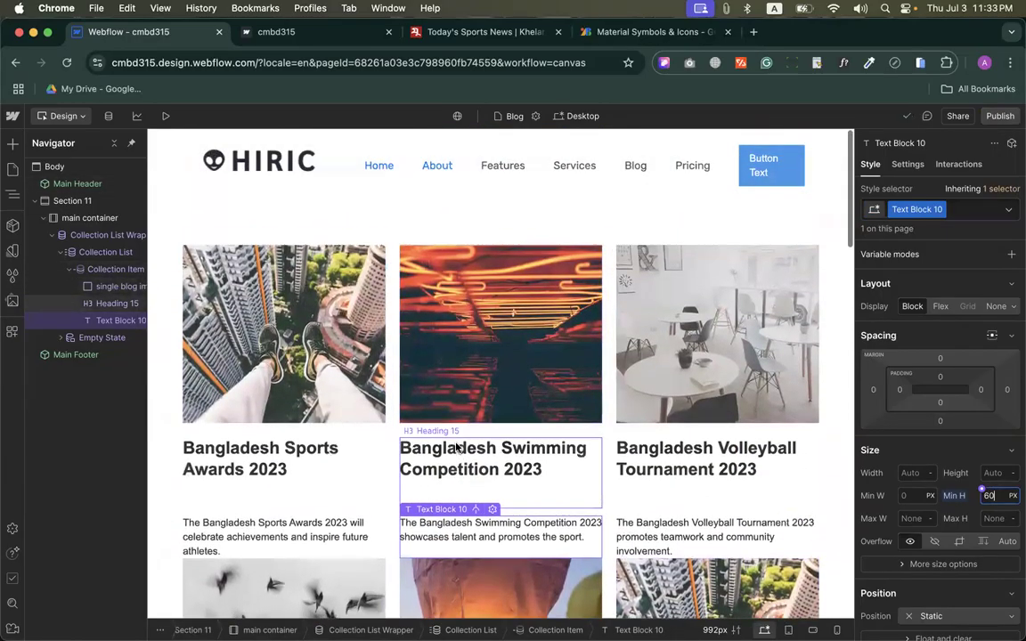
Step: Set the z-index of the sticky section in the Main Header component to 9, exit the component and check the header while scrolling
double_click(175, 175)
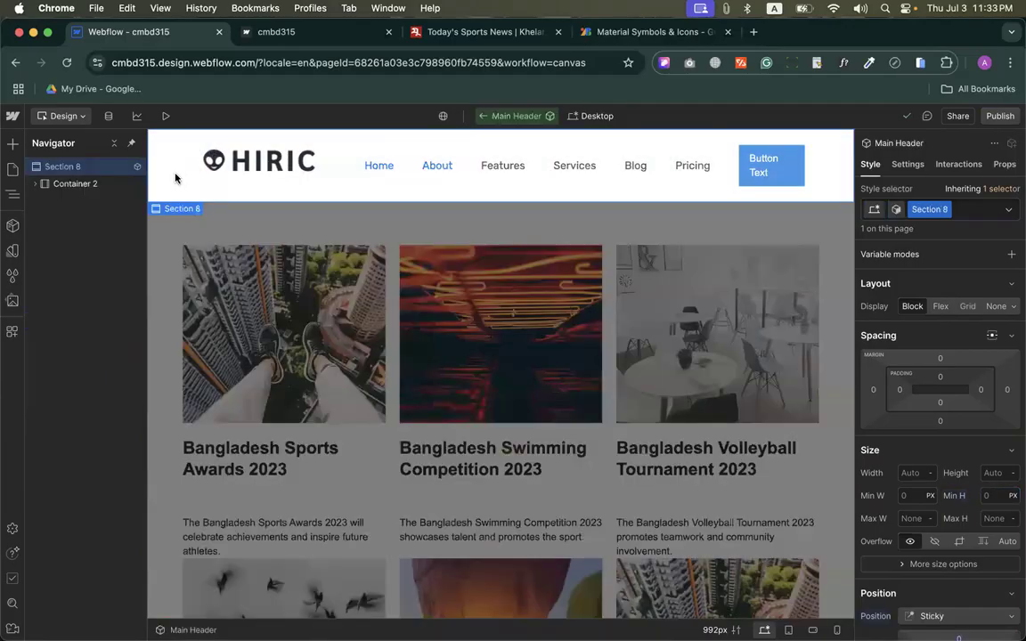
scroll(918, 427, down, 10)
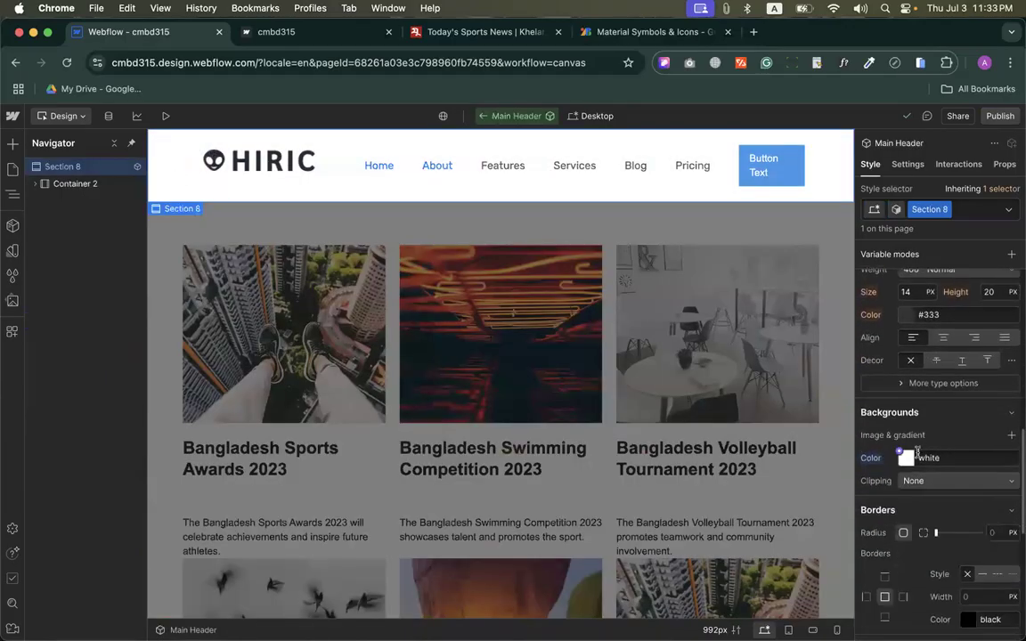
scroll(906, 334, up, 8)
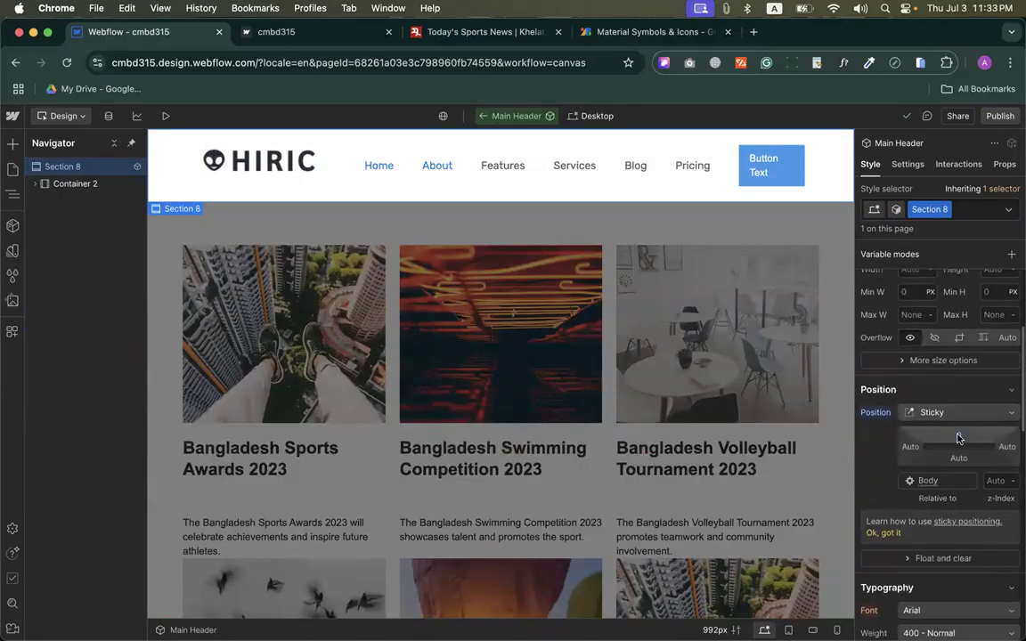
click(960, 439)
click(990, 481)
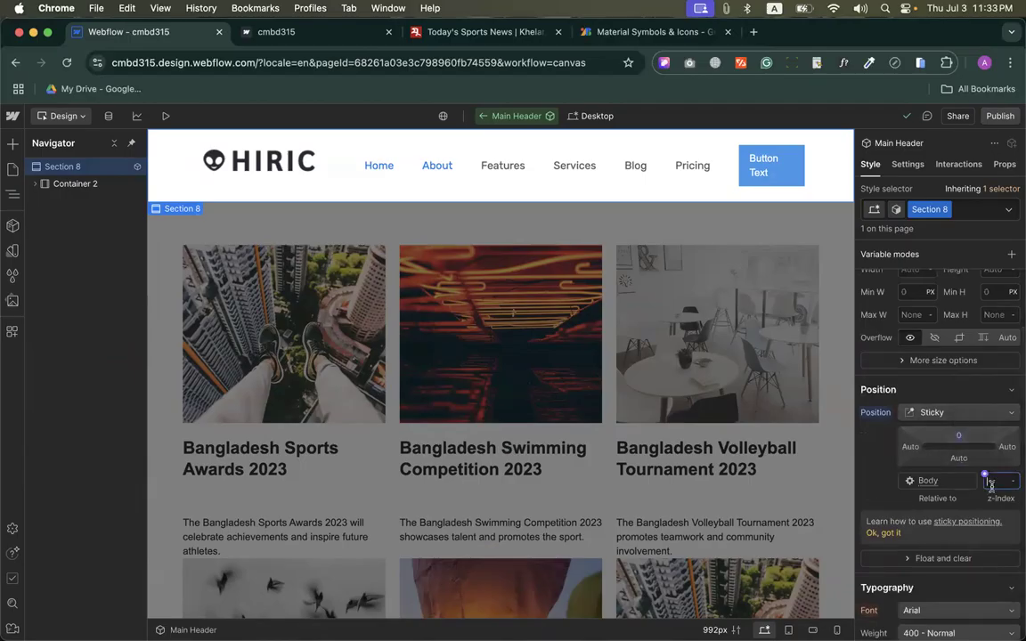
scroll(414, 285, down, 5)
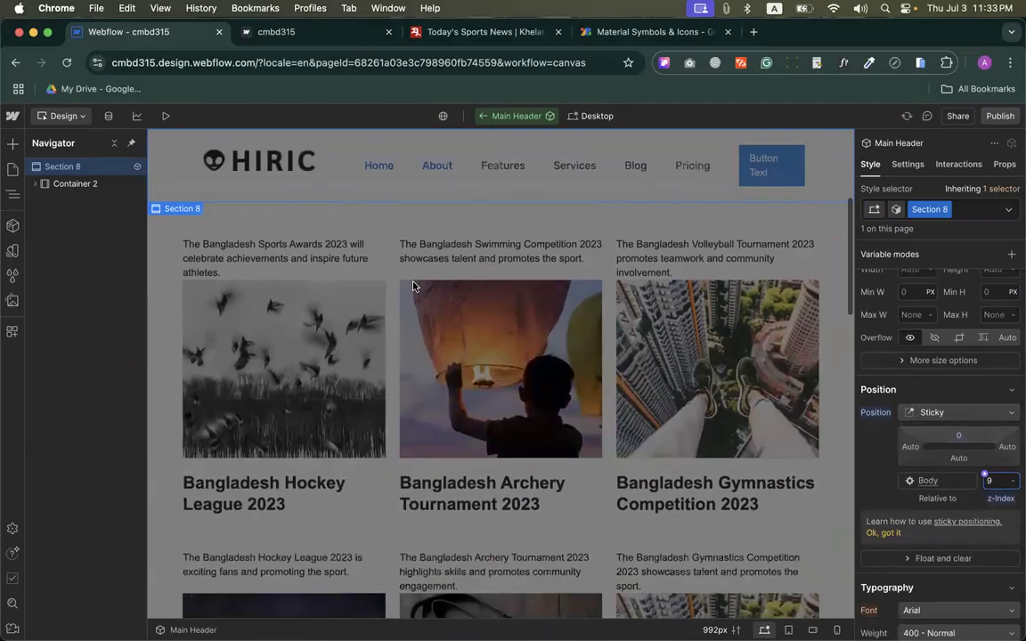
scroll(412, 285, up, 4)
scroll(415, 286, up, 1)
double_click(789, 452)
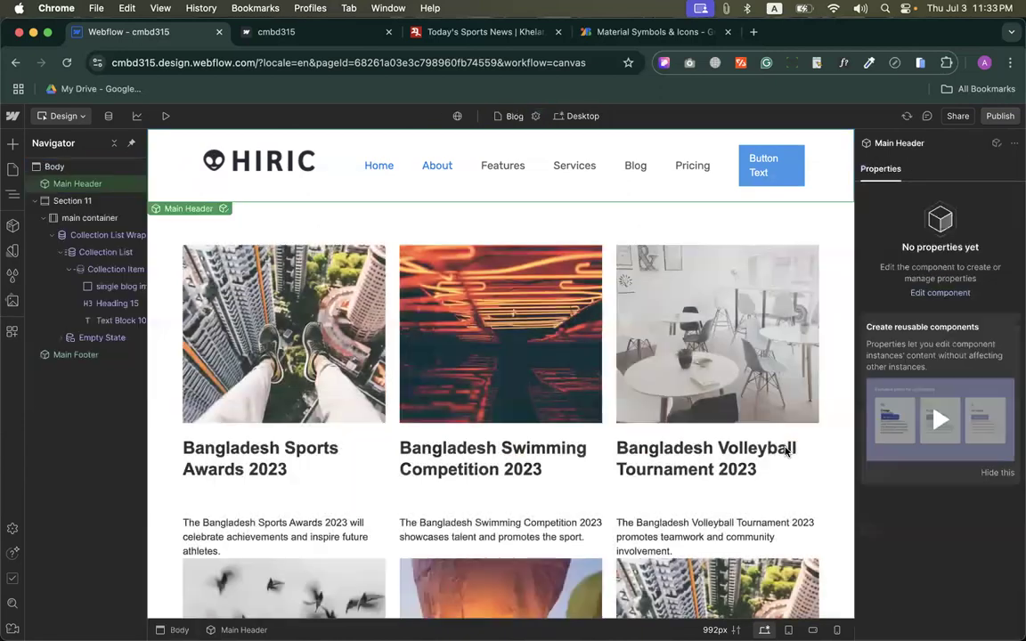
scroll(383, 257, down, 10)
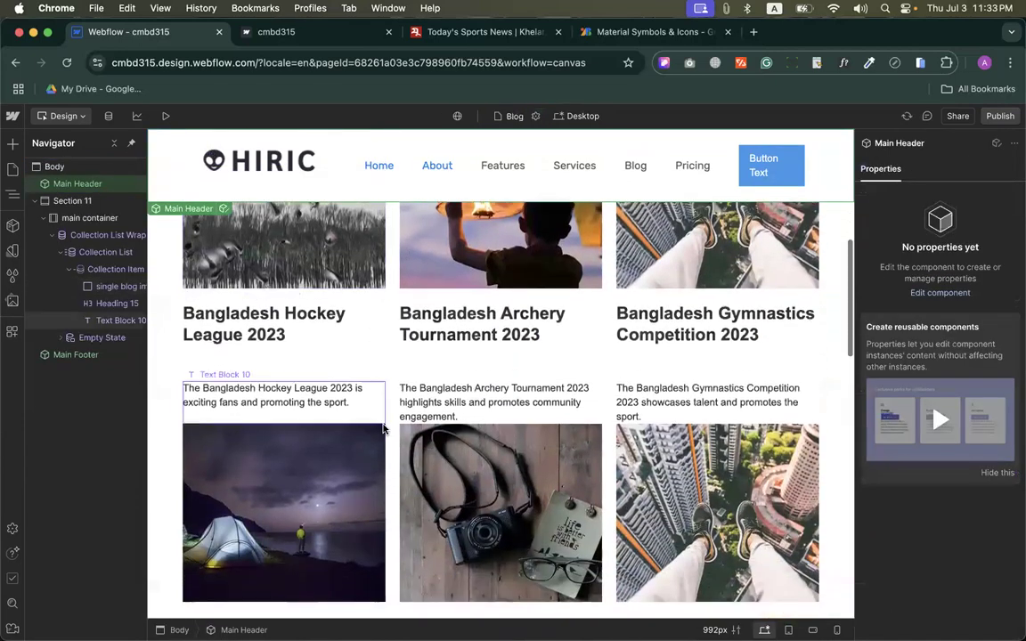
Step: Add a button below the summary text in the blog Collection Item and set its text to "View Post"
scroll(383, 430, down, 2)
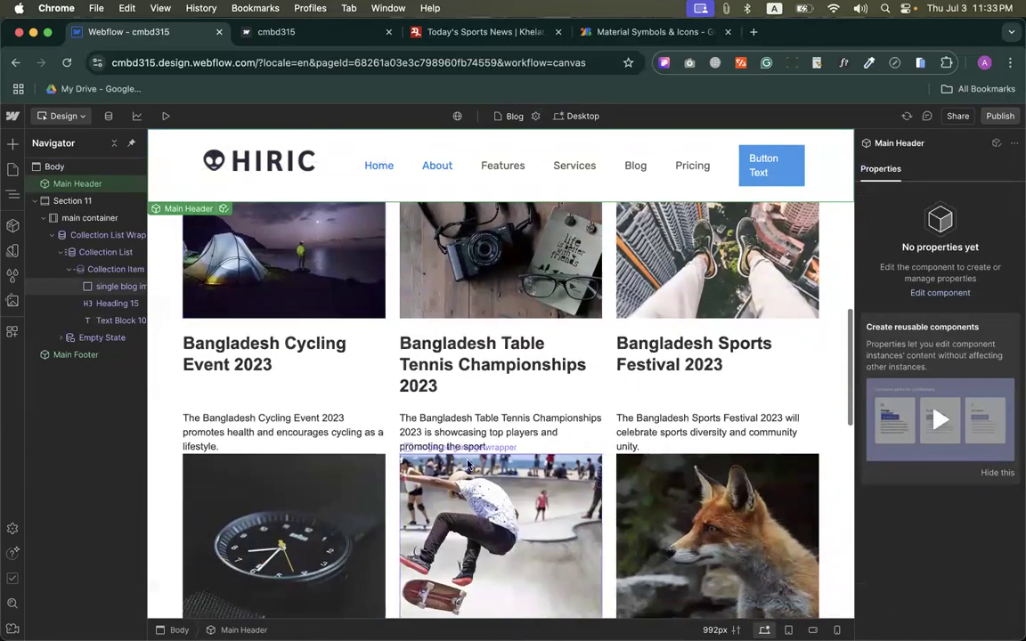
click(12, 142)
drag(110, 488, 219, 448)
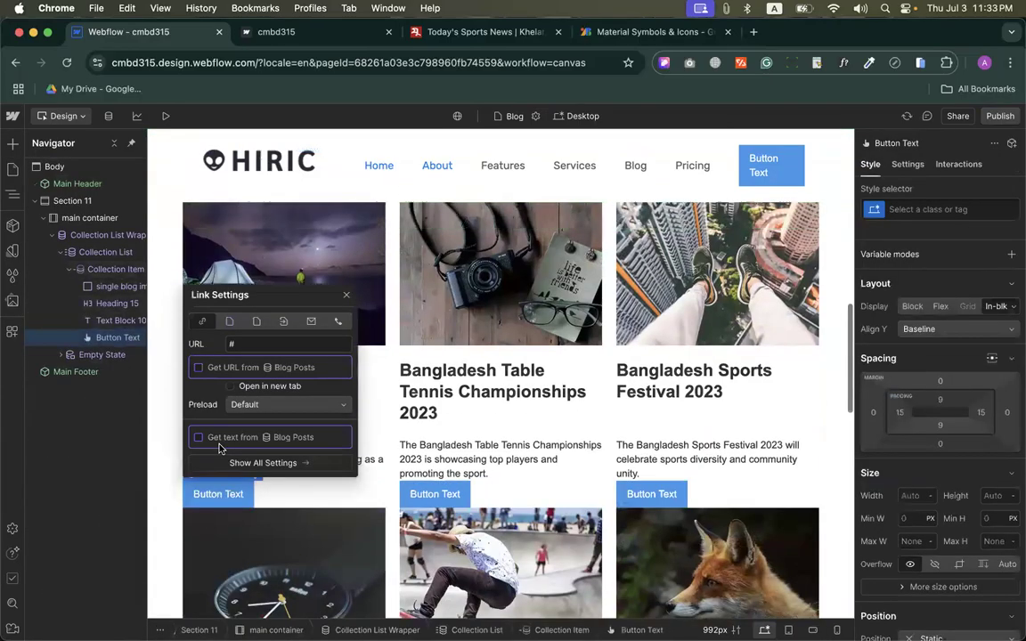
double_click(211, 496)
text(View Po)
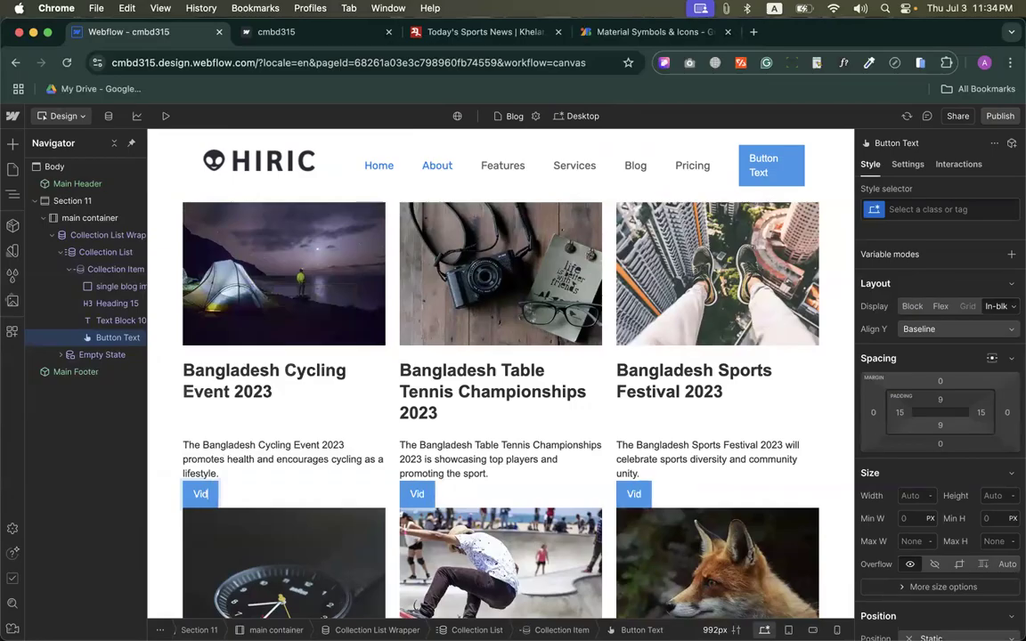
text(st)
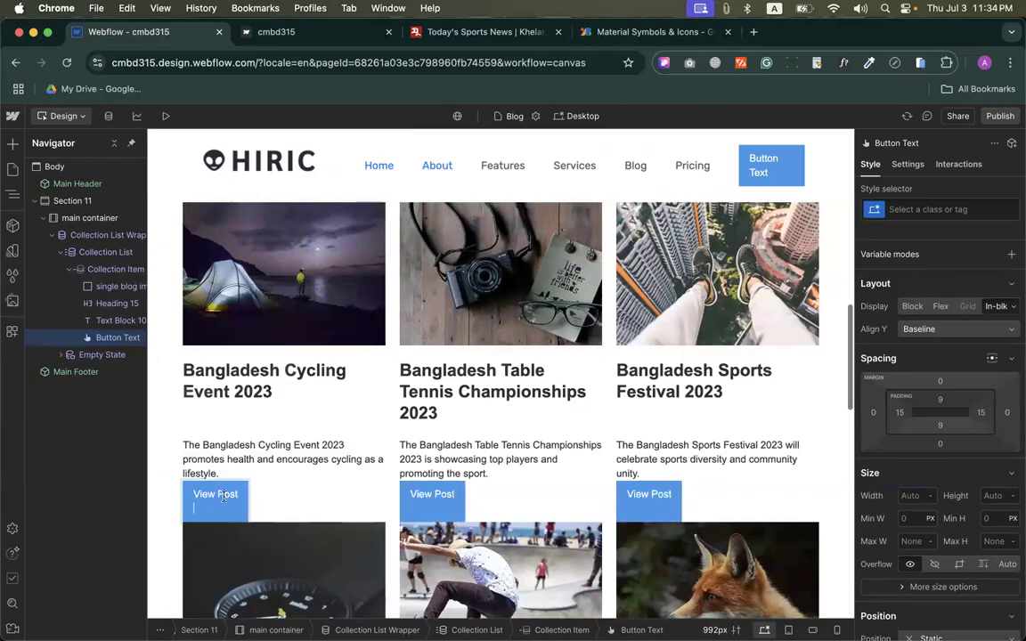
Step: Set the Collection Item's bottom margin to 20 px and check the spacing between the post rows
click(296, 495)
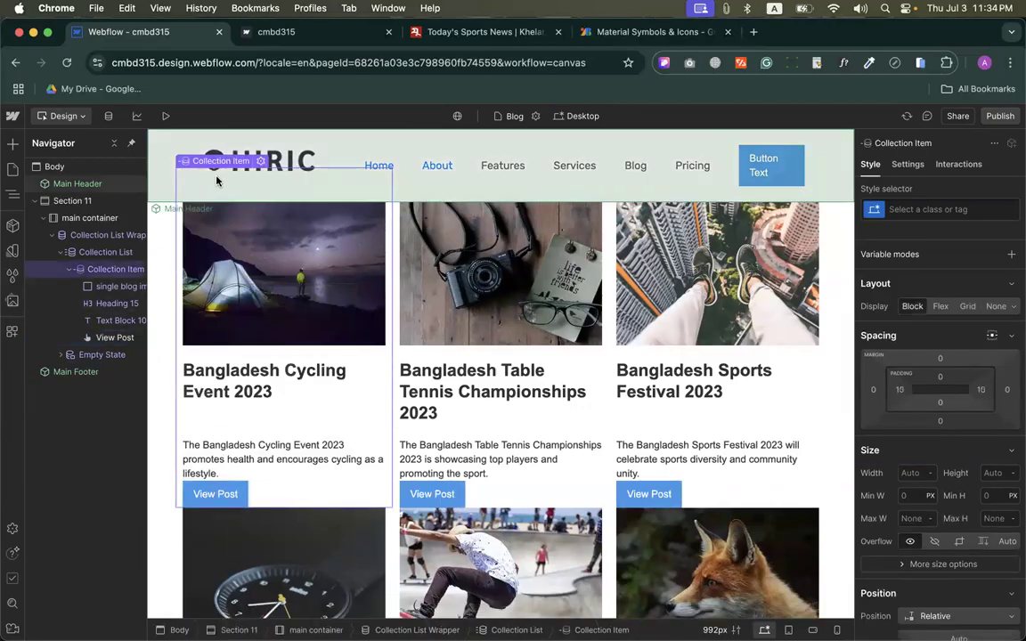
click(944, 421)
click(977, 469)
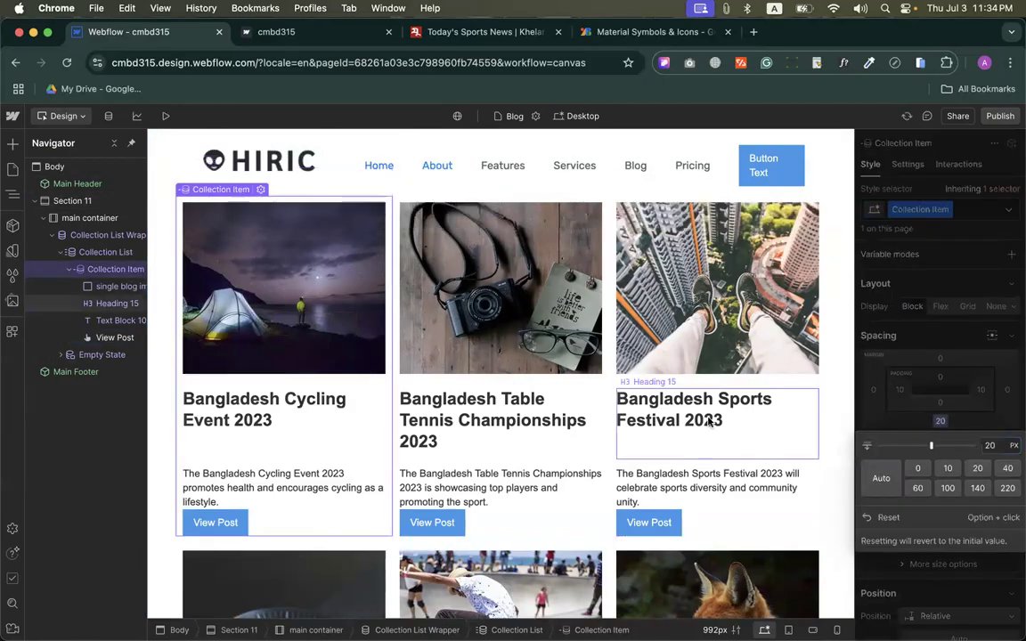
scroll(583, 418, down, 3)
scroll(575, 419, down, 1)
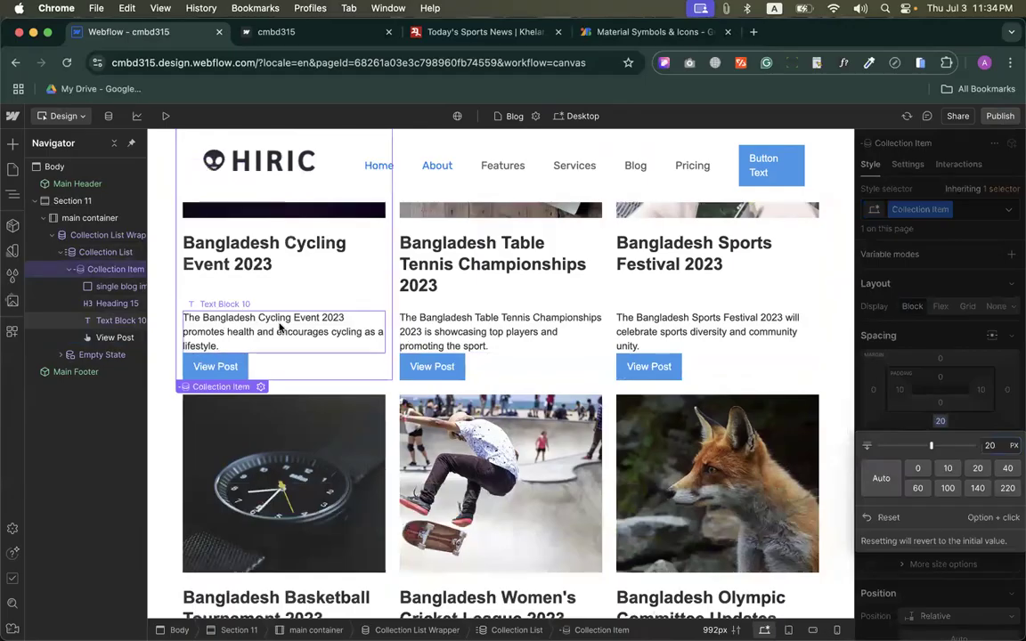
Step: Change the View Post button's background color to green #1fa04e
click(223, 369)
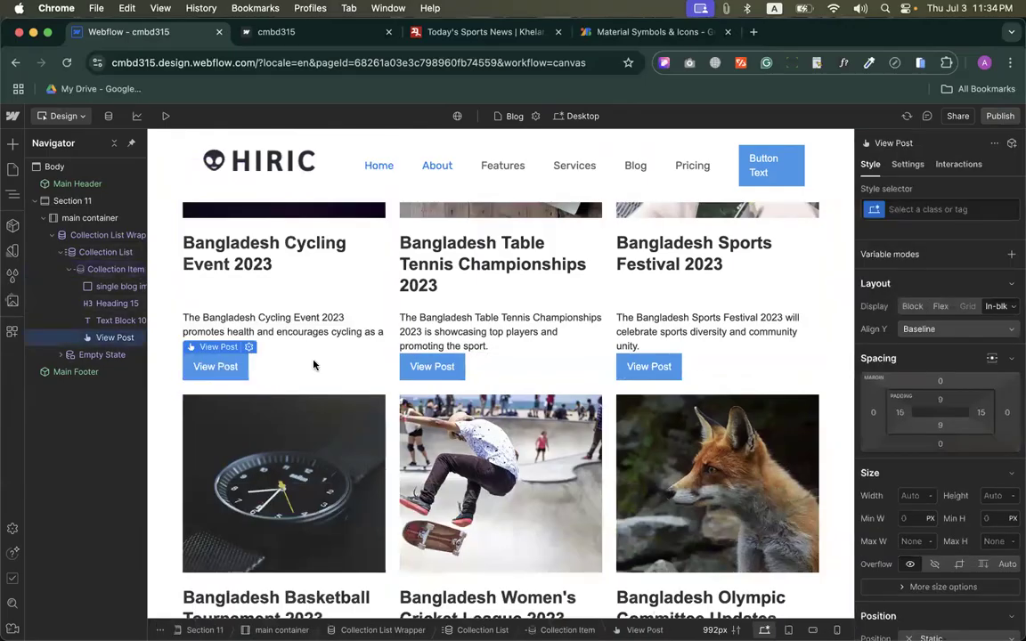
click(667, 365)
click(450, 370)
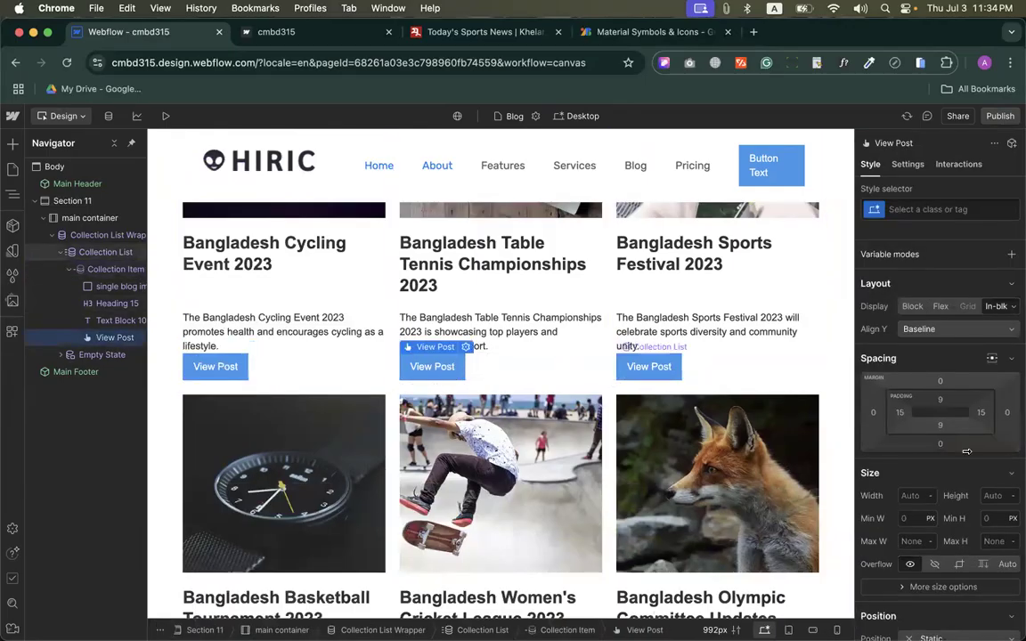
scroll(932, 560, down, 9)
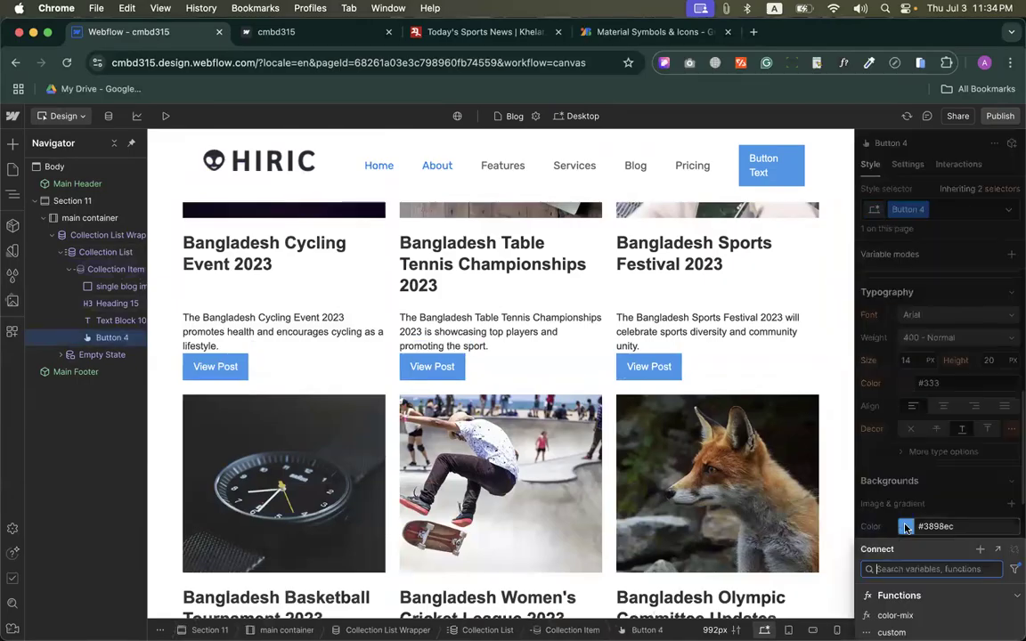
click(906, 529)
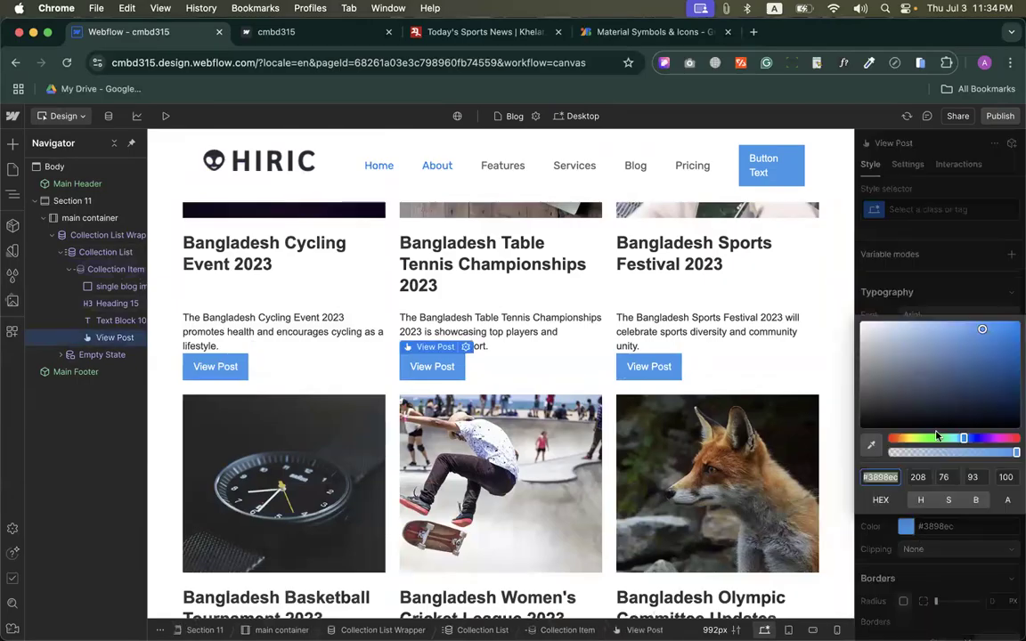
drag(964, 438, 940, 440)
mouse_move(998, 360)
mouse_down()
mouse_move(1007, 366)
mouse_move(989, 361)
mouse_up()
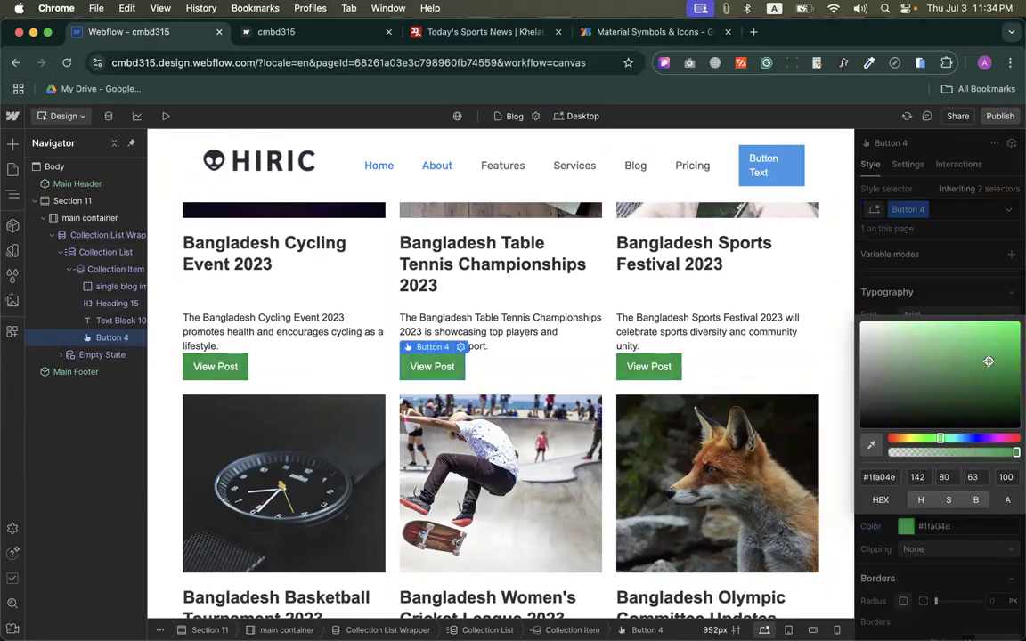
click(708, 352)
click(667, 361)
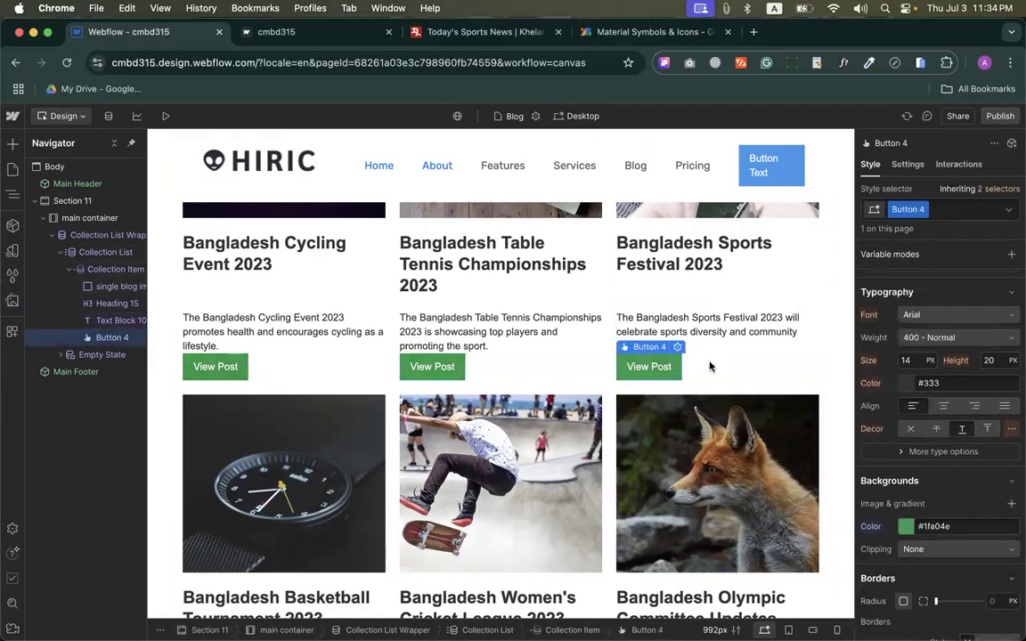
scroll(940, 500, up, 3)
scroll(940, 481, up, 3)
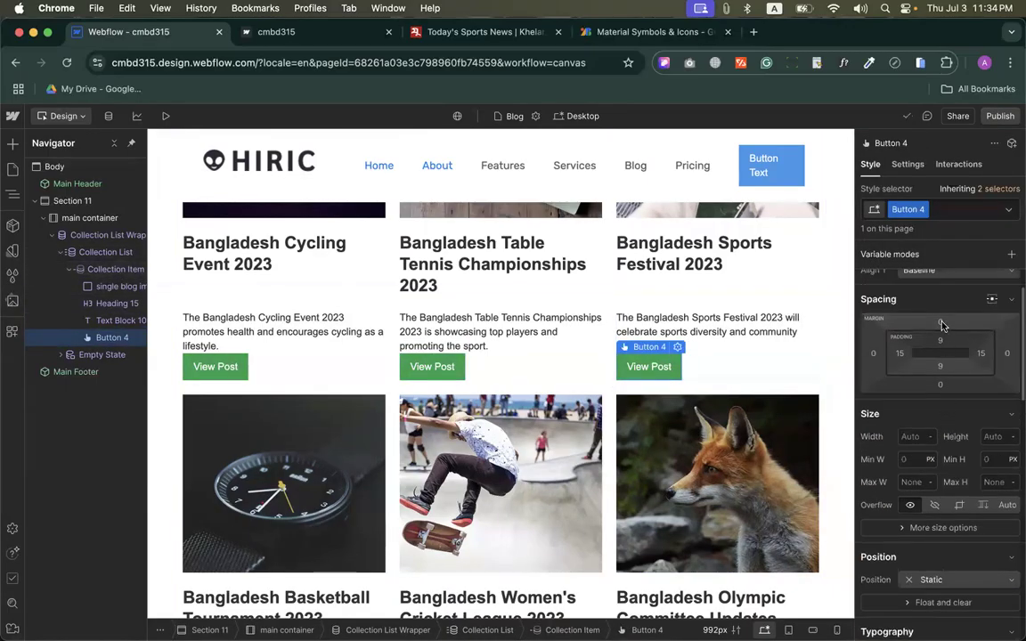
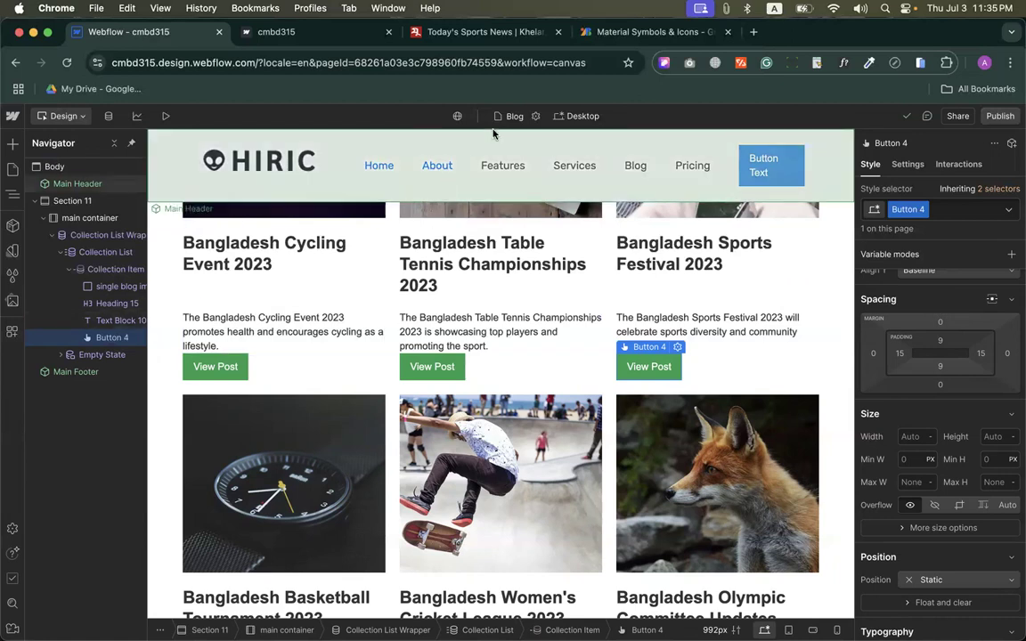
Step: Switch to the Mobile breakpoint, widen the canvas to 414 px and set the post title heading's font size to 18 px
click(512, 116)
click(557, 115)
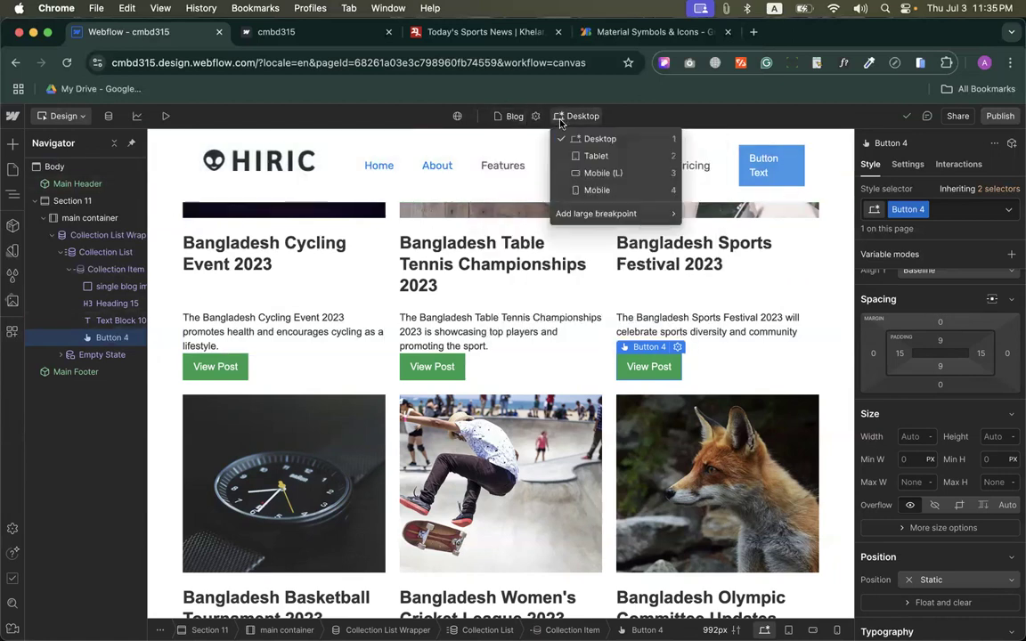
click(583, 192)
drag(619, 373, 653, 373)
click(472, 255)
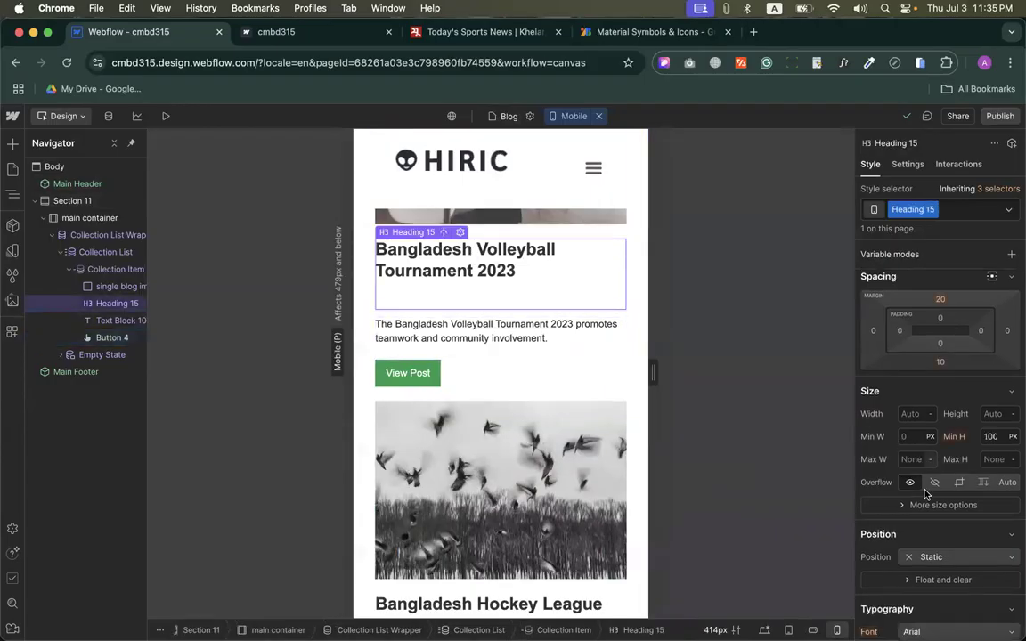
scroll(925, 490, down, 3)
double_click(907, 566)
text(18)
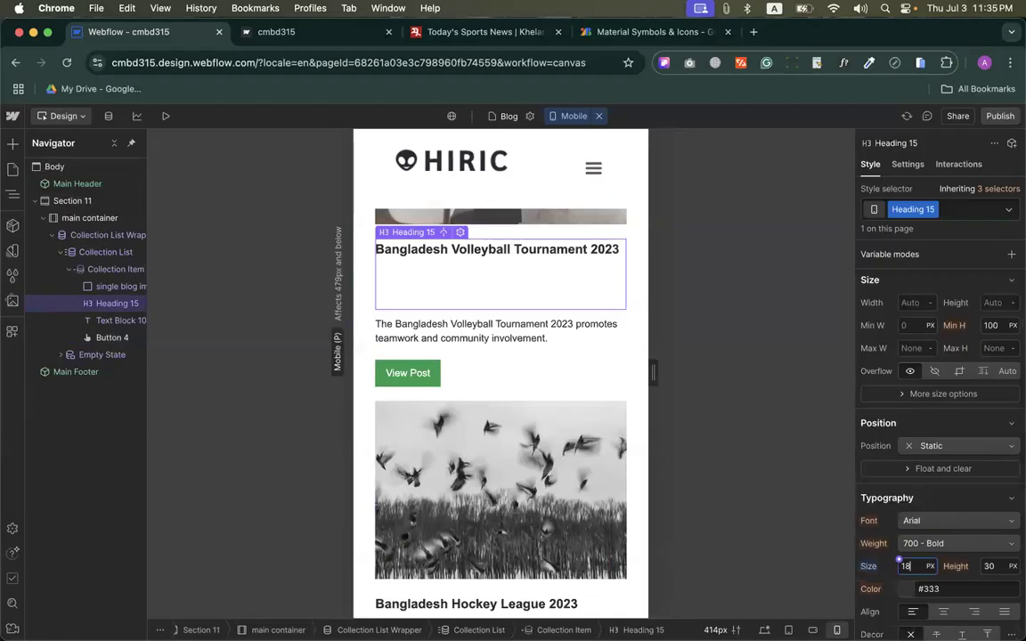
Step: Check the Collection List's layout settings at the mobile breakpoint and close them without changes
click(991, 325)
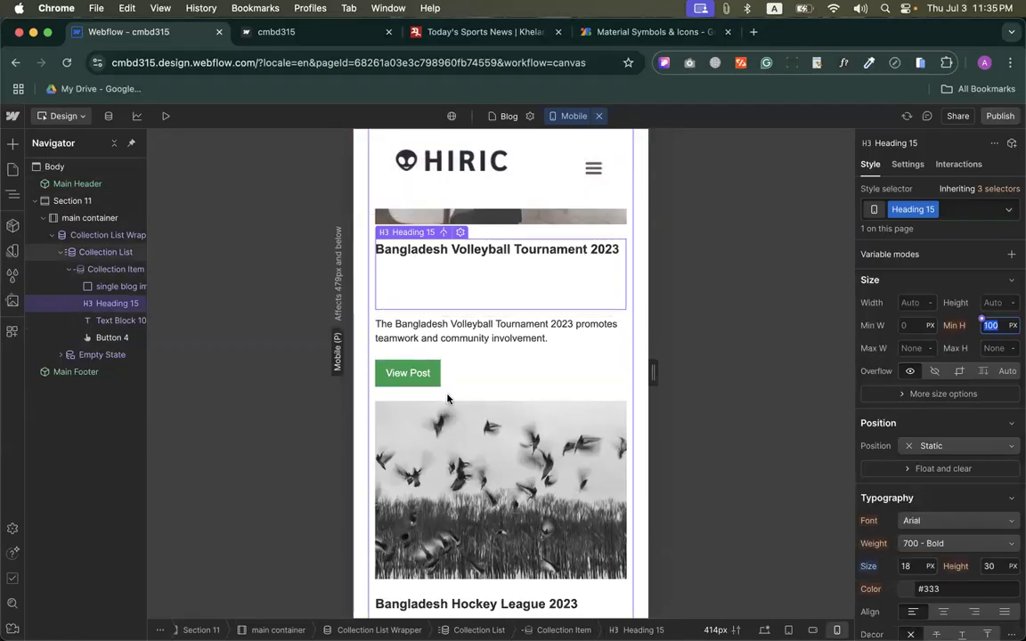
click(384, 355)
scroll(418, 335, up, 3)
scroll(419, 335, up, 5)
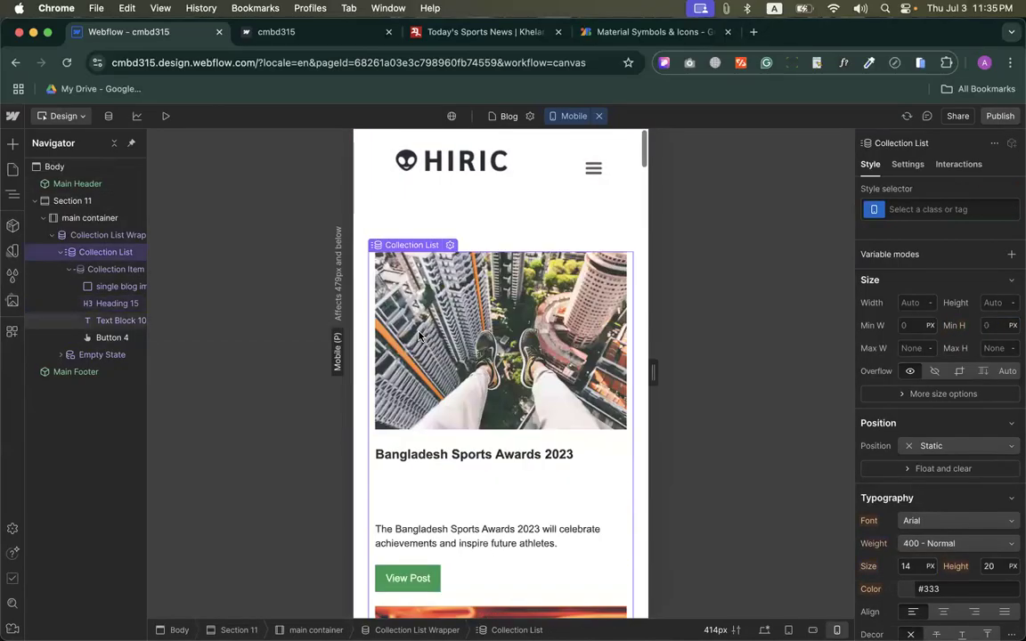
click(450, 245)
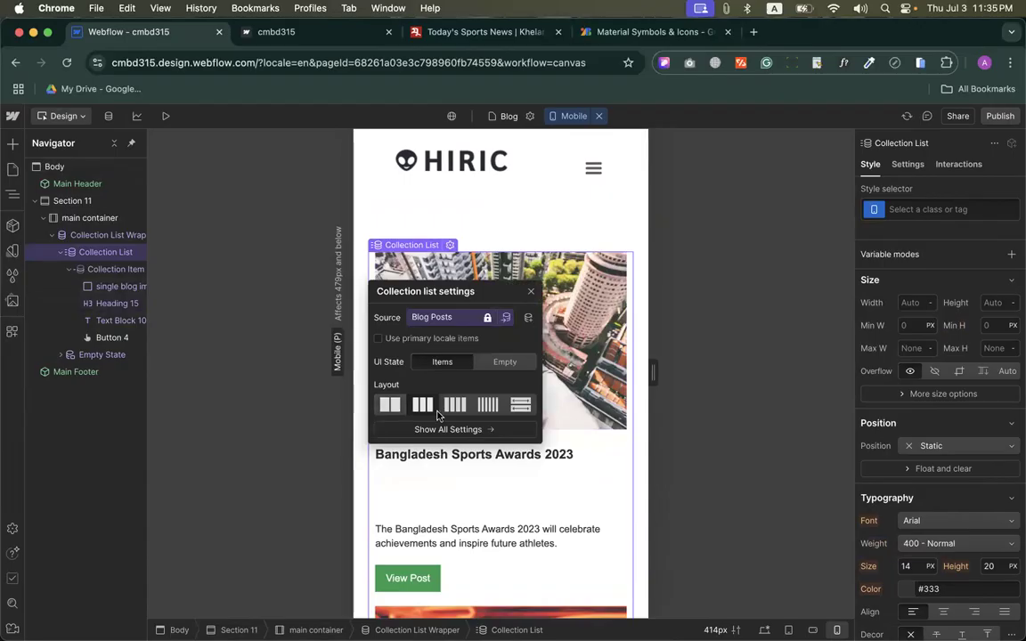
click(531, 294)
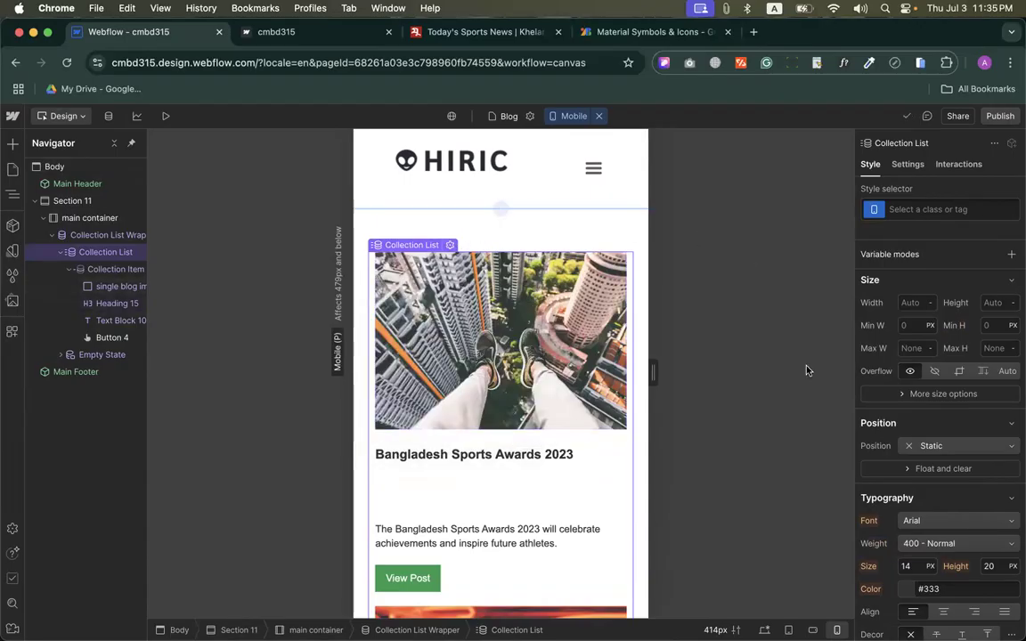
Step: Set the post title heading's minimum height to 60 px for mobile and check the spacing down the list
scroll(910, 521, down, 1)
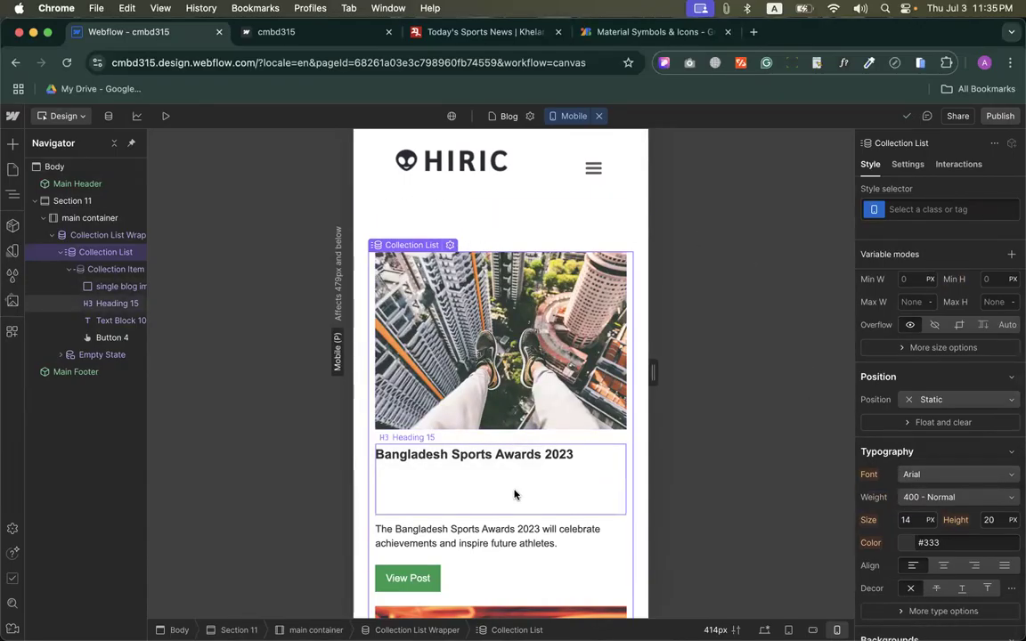
click(466, 454)
scroll(892, 451, down, 5)
scroll(980, 472, up, 5)
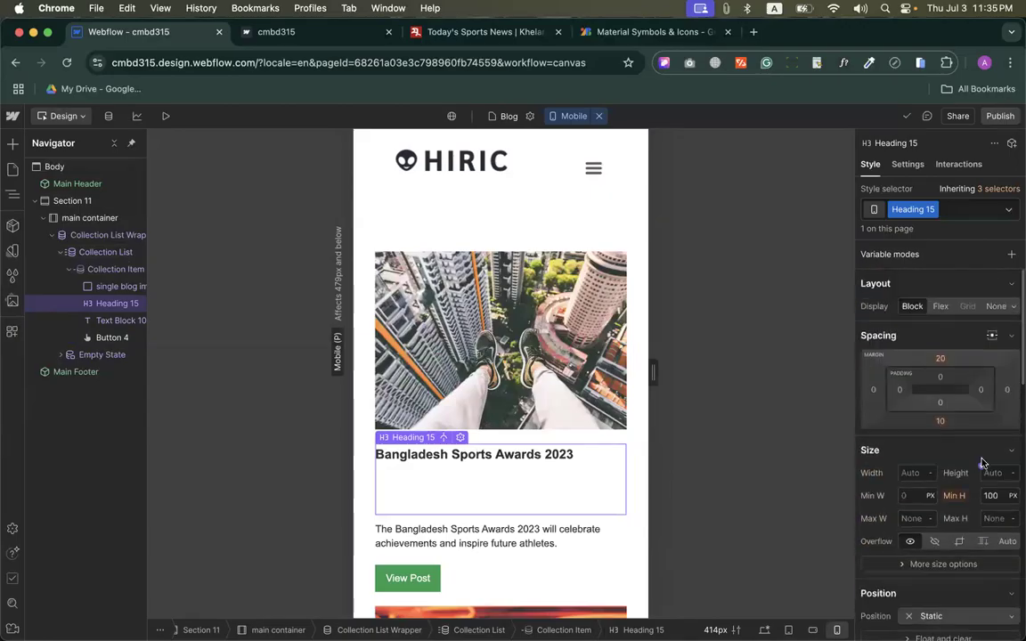
click(992, 495)
text(60)
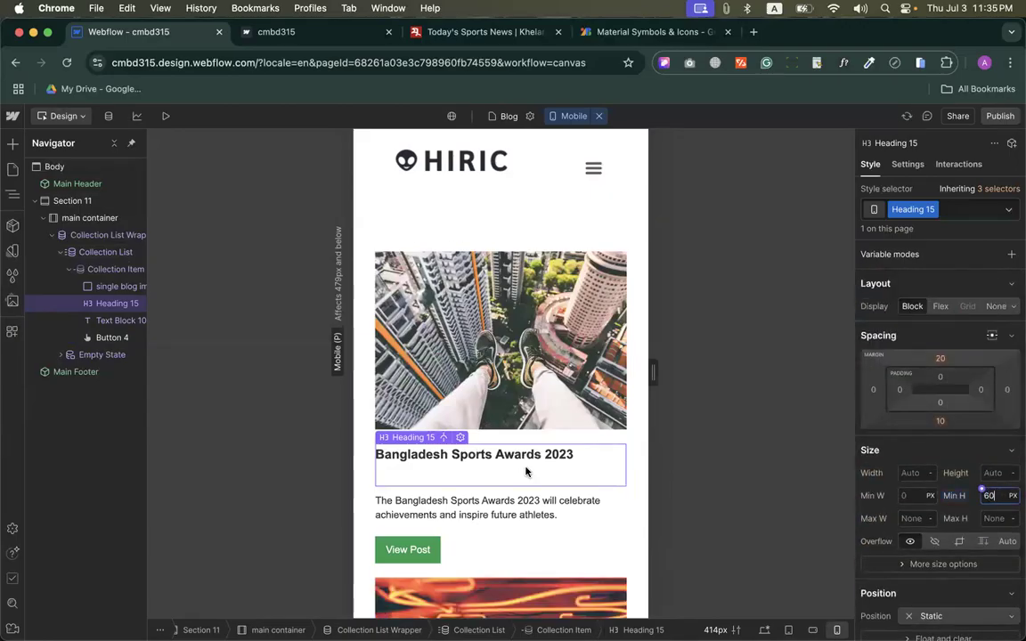
scroll(522, 474, down, 4)
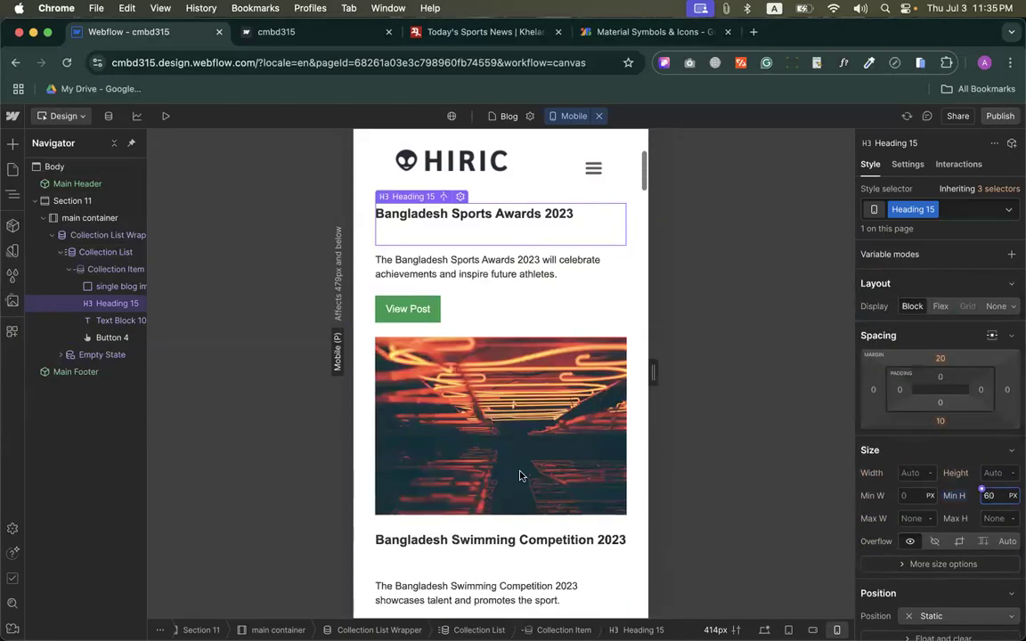
Step: Return to the Desktop breakpoint and open the link settings of the View Post button
click(598, 117)
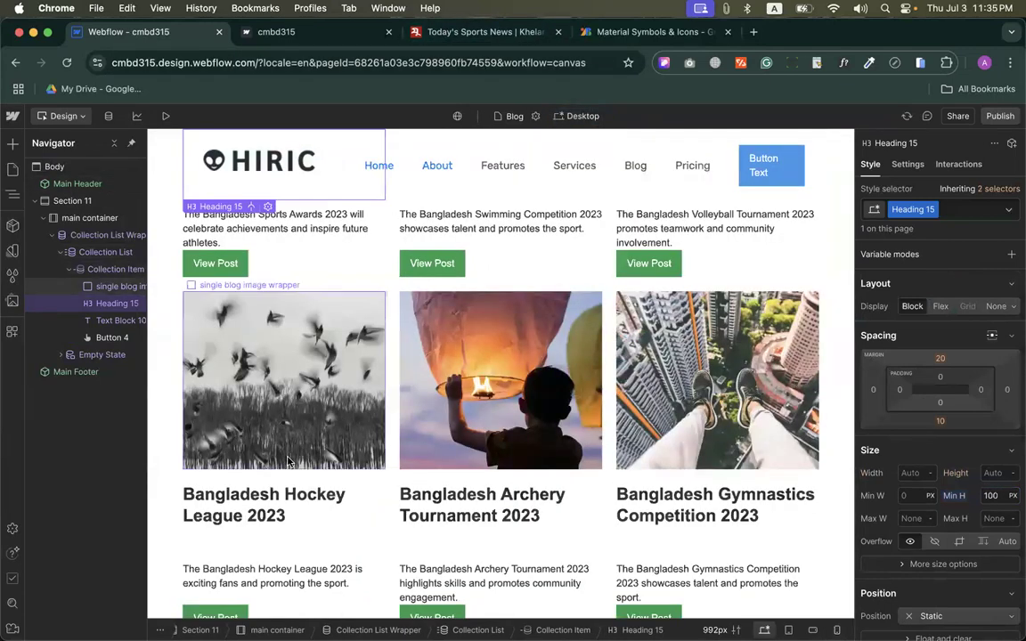
scroll(374, 356, up, 2)
click(450, 385)
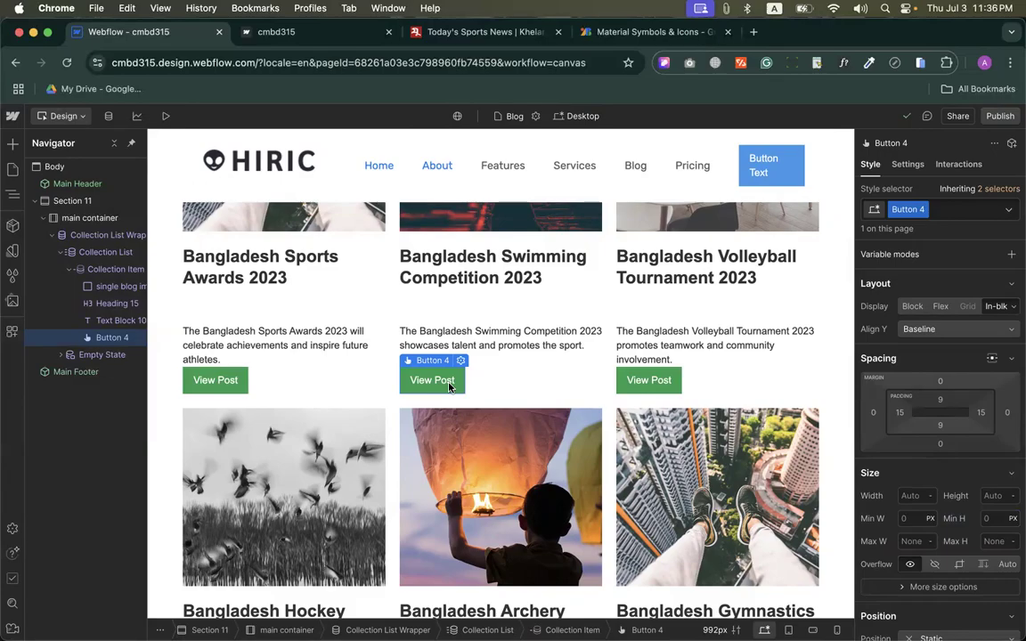
double_click(450, 383)
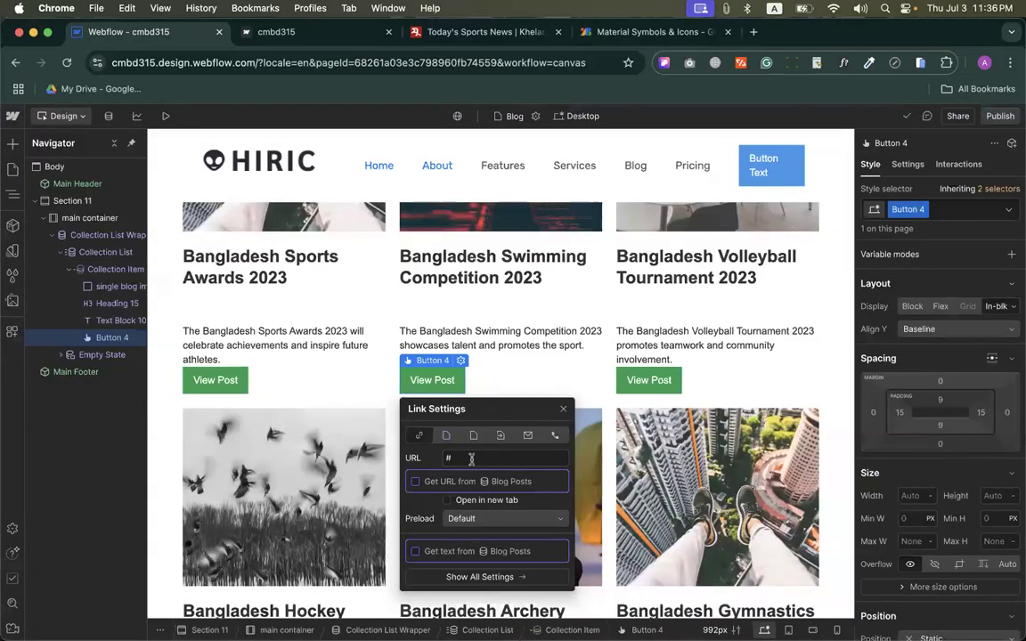
click(434, 482)
click(436, 497)
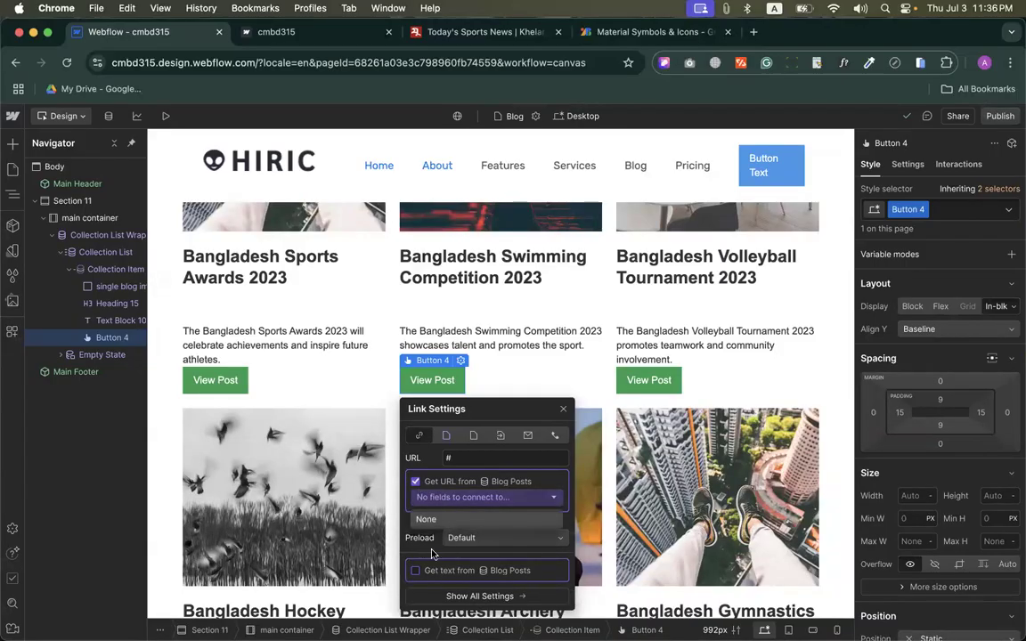
click(421, 456)
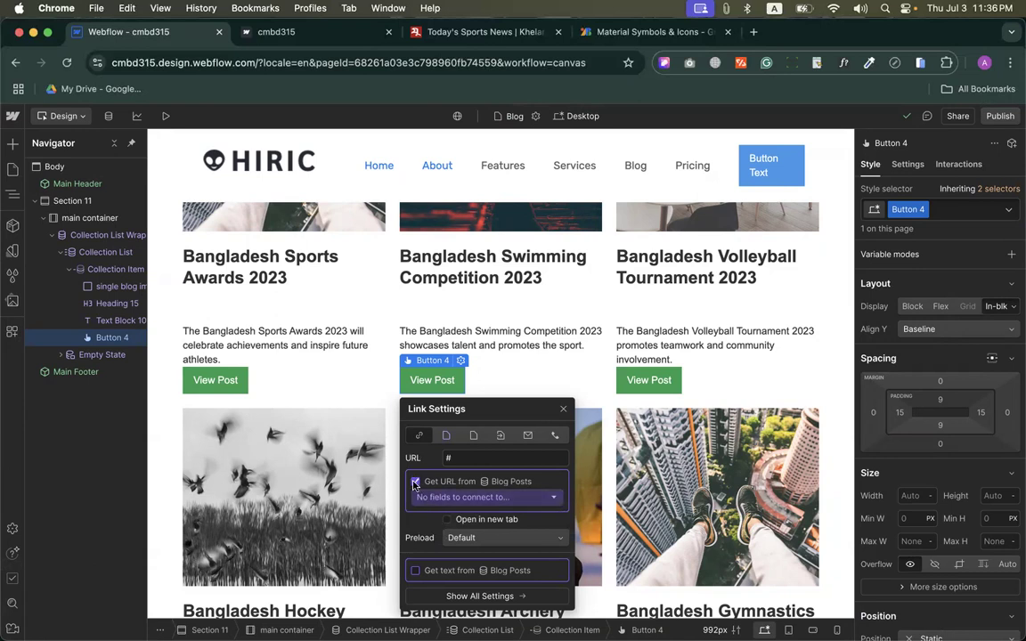
click(415, 482)
Step: Link the View Post button to the Current Blog Post collection page and close the link settings
click(447, 435)
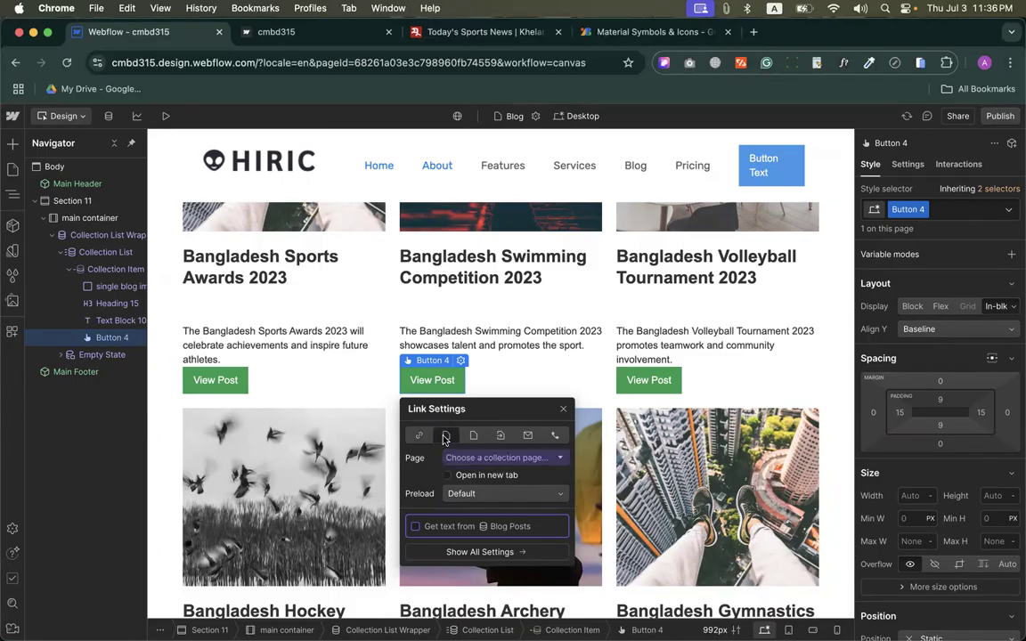
click(462, 459)
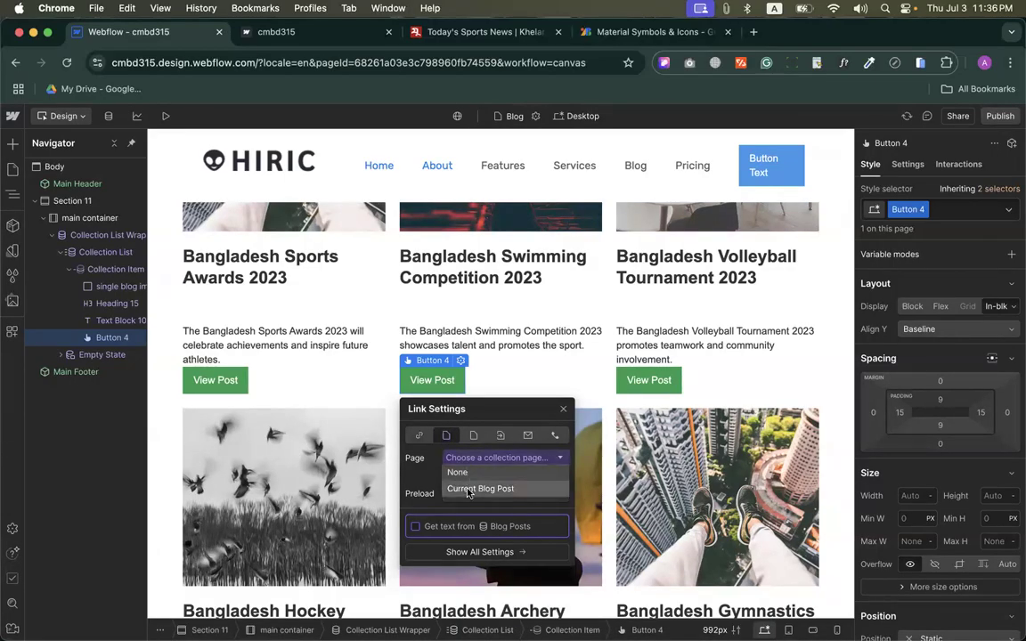
click(468, 490)
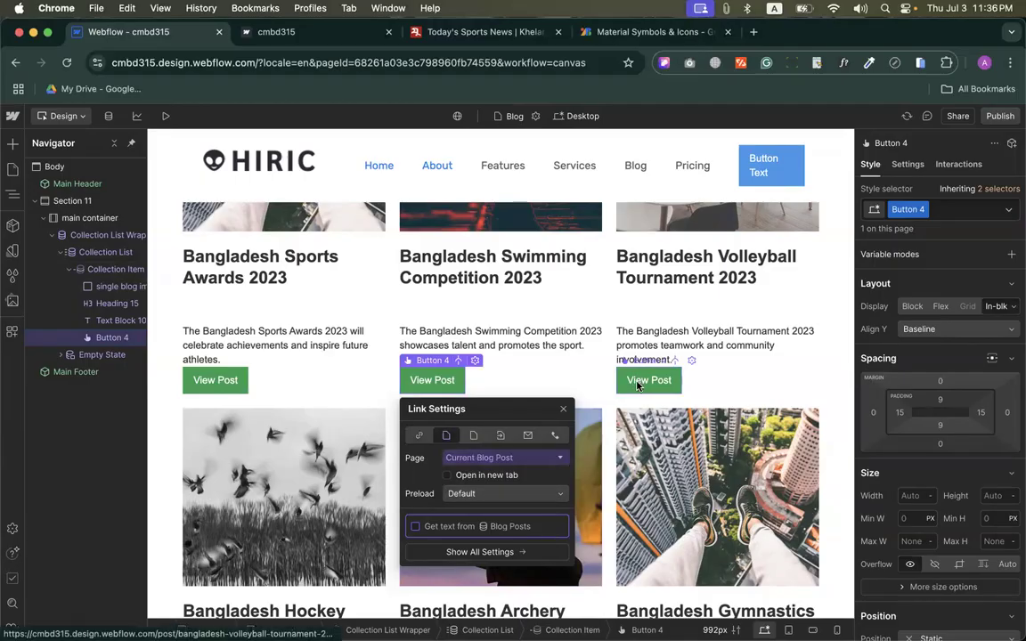
click(564, 411)
Step: Give the View Post button a 20 px top margin and publish the site to the cmbd315.webflow.io staging domain
click(961, 414)
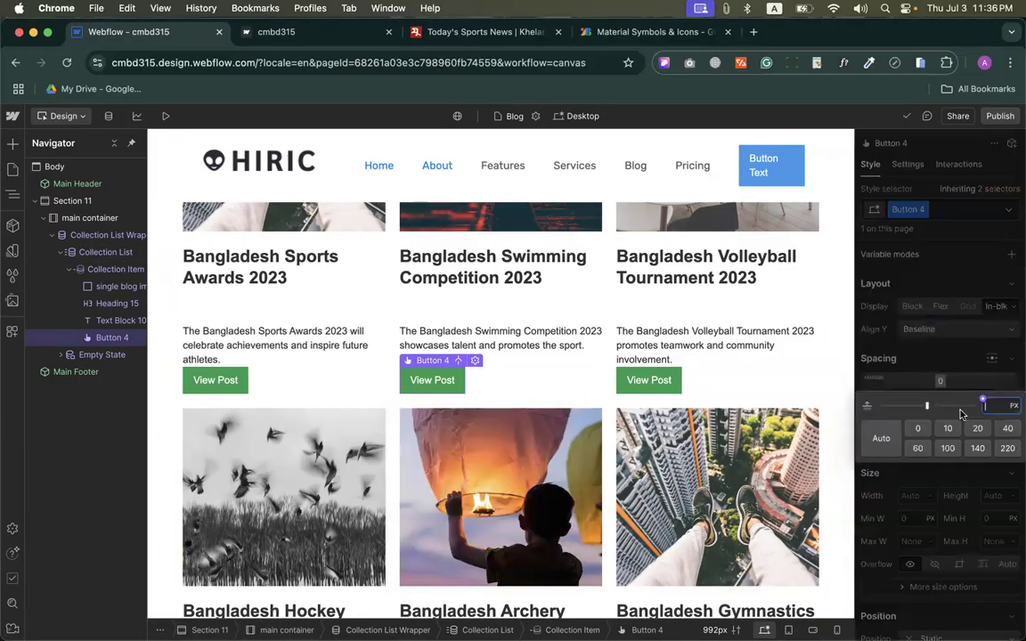
click(977, 427)
click(999, 116)
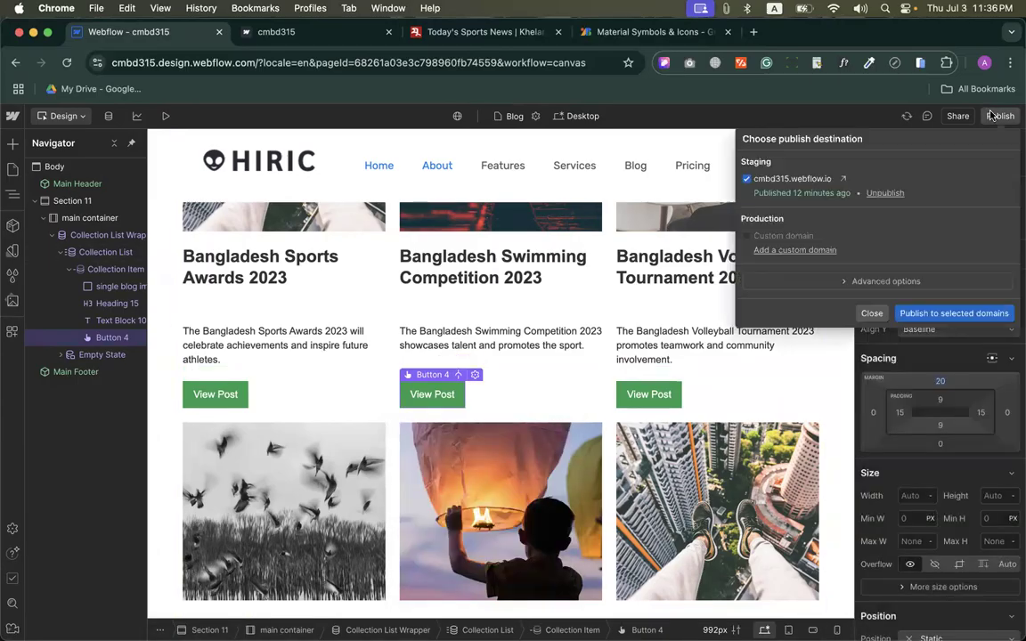
click(950, 314)
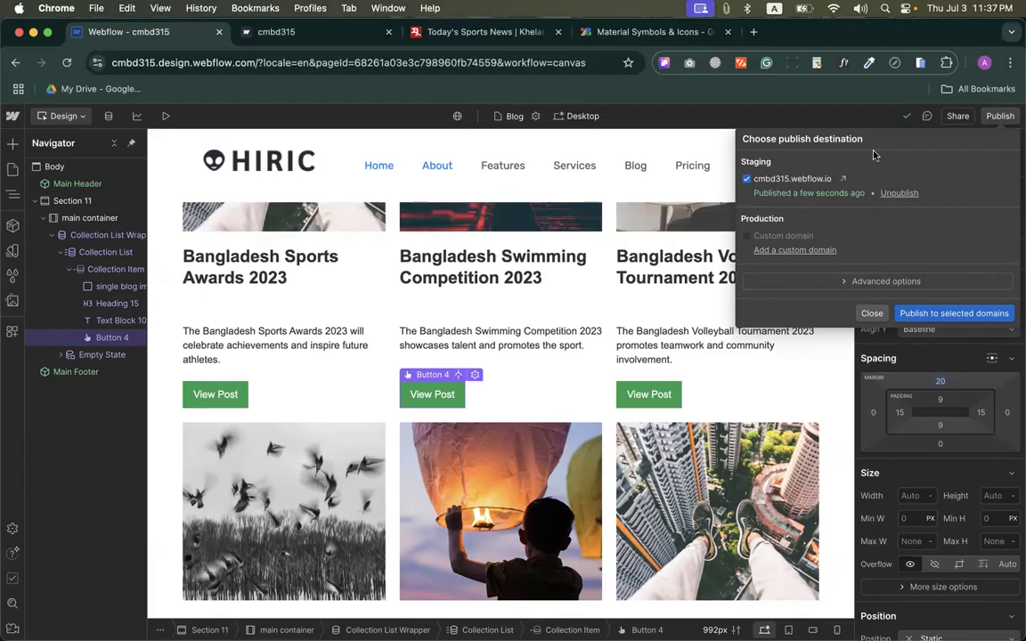
Step: Open the published Blog page, review the post grid, and follow View Post on the Bangladesh Swimming Competition 2023 card to inspect its post page
click(843, 179)
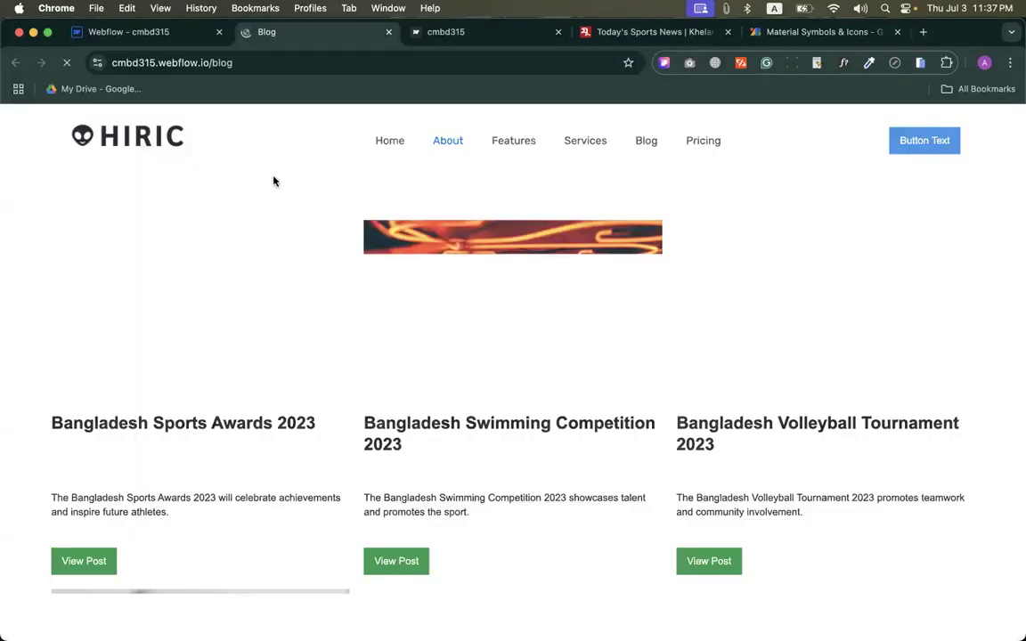
scroll(374, 378, down, 5)
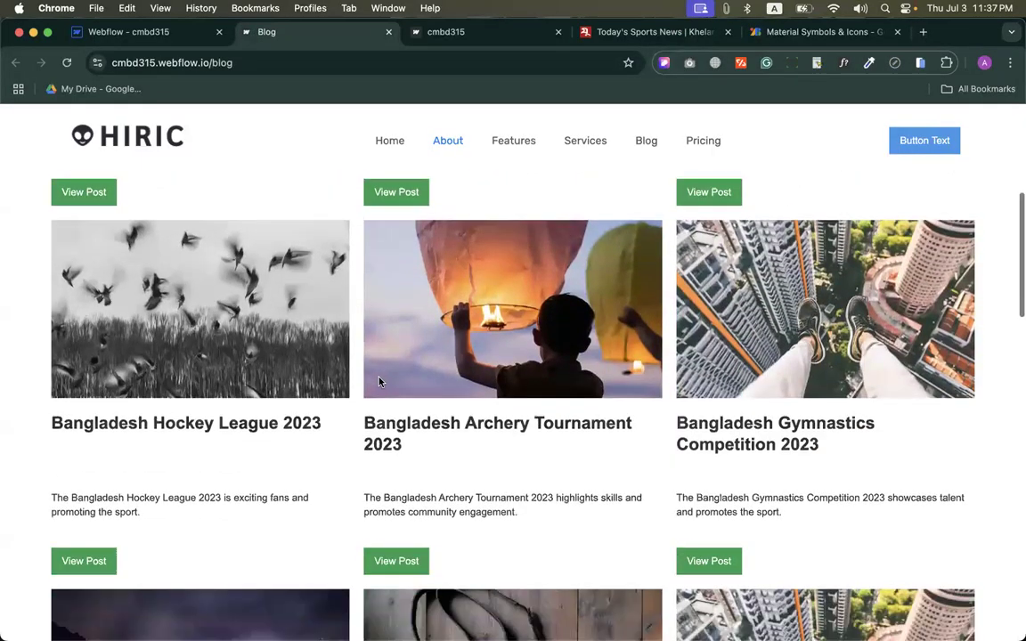
scroll(379, 381, down, 10)
scroll(340, 339, up, 15)
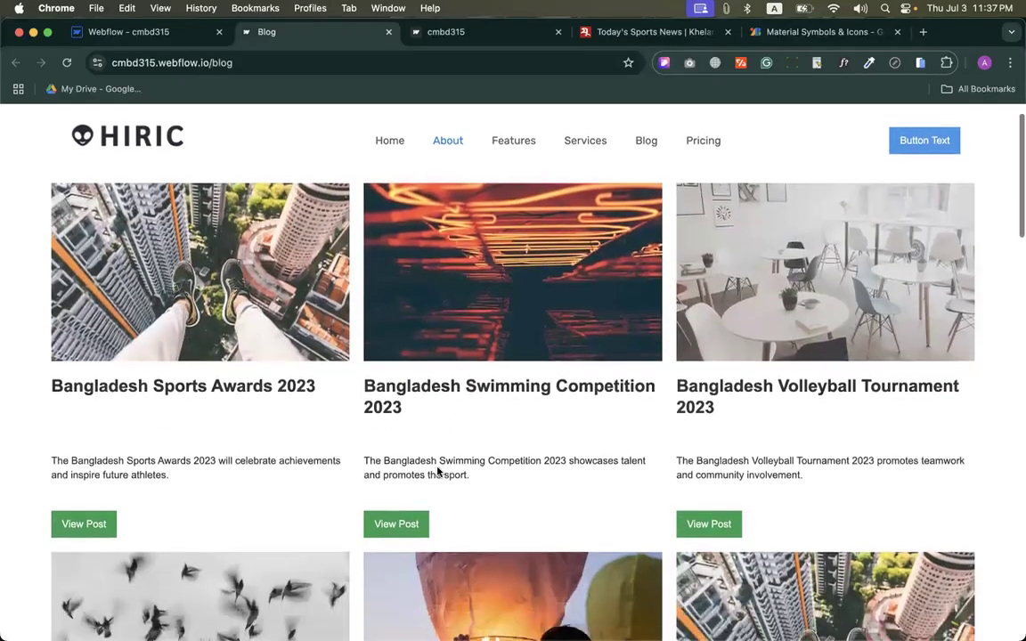
scroll(438, 472, down, 1)
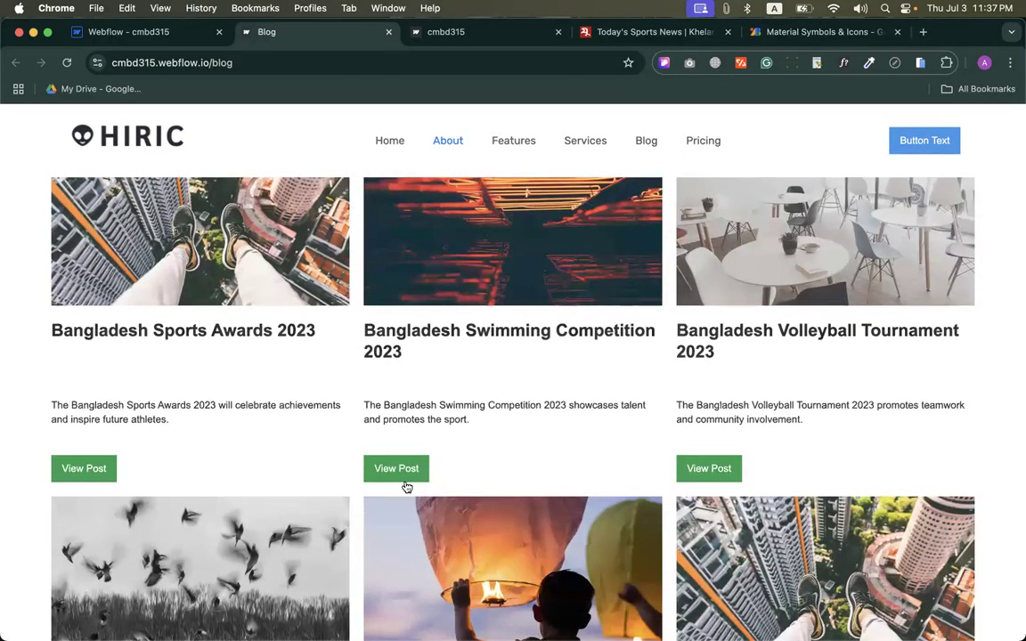
click(385, 470)
scroll(385, 469, down, 2)
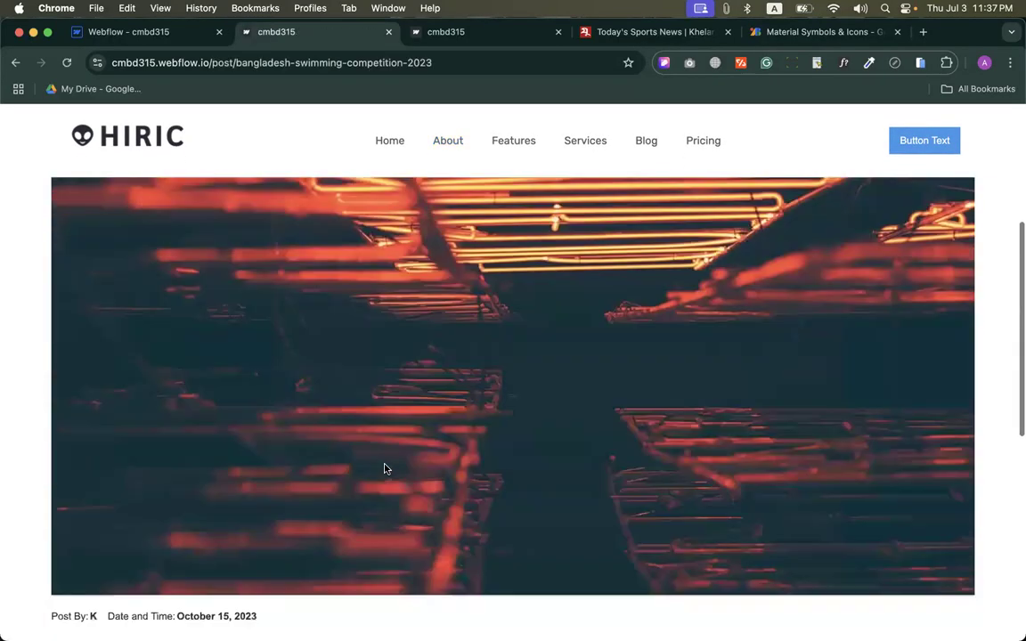
scroll(385, 469, down, 10)
scroll(383, 469, up, 12)
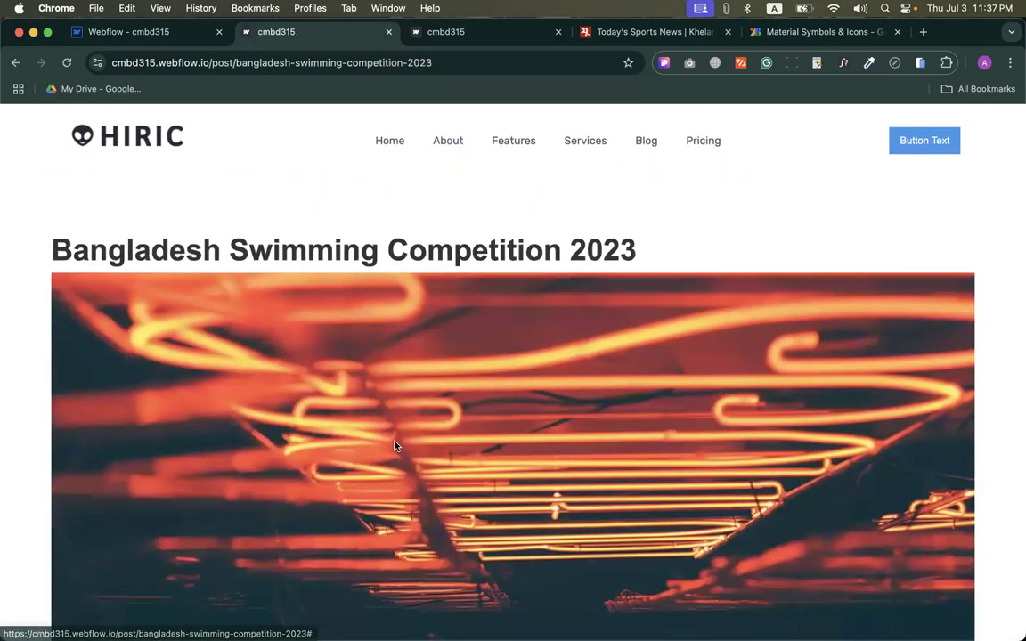
Step: Return to the Webflow designer and link the Blog item in the Main Header component to the Blog page
click(170, 34)
click(554, 190)
click(562, 189)
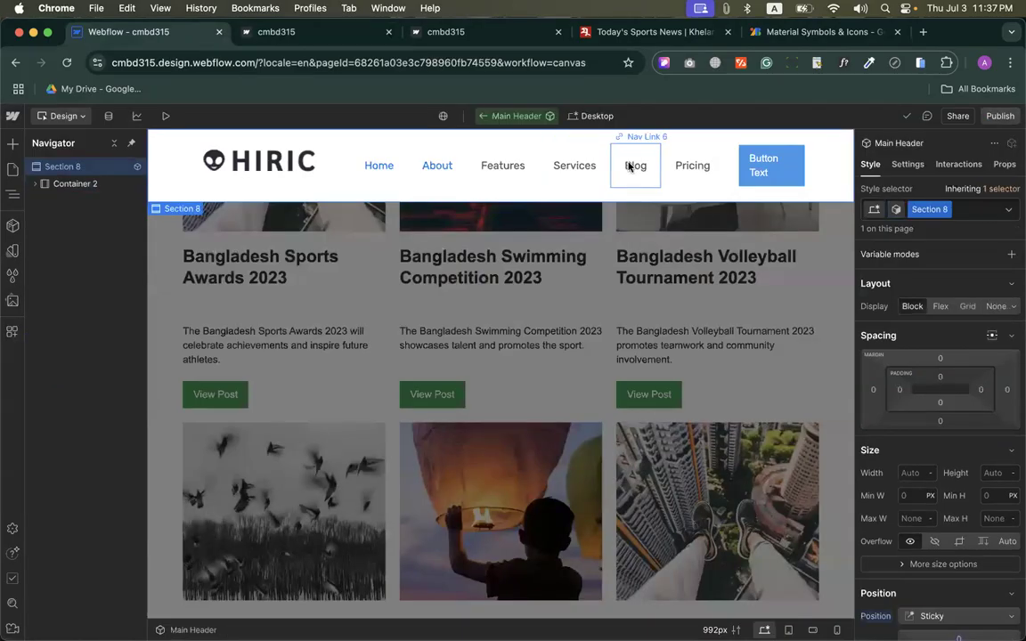
click(628, 166)
click(678, 137)
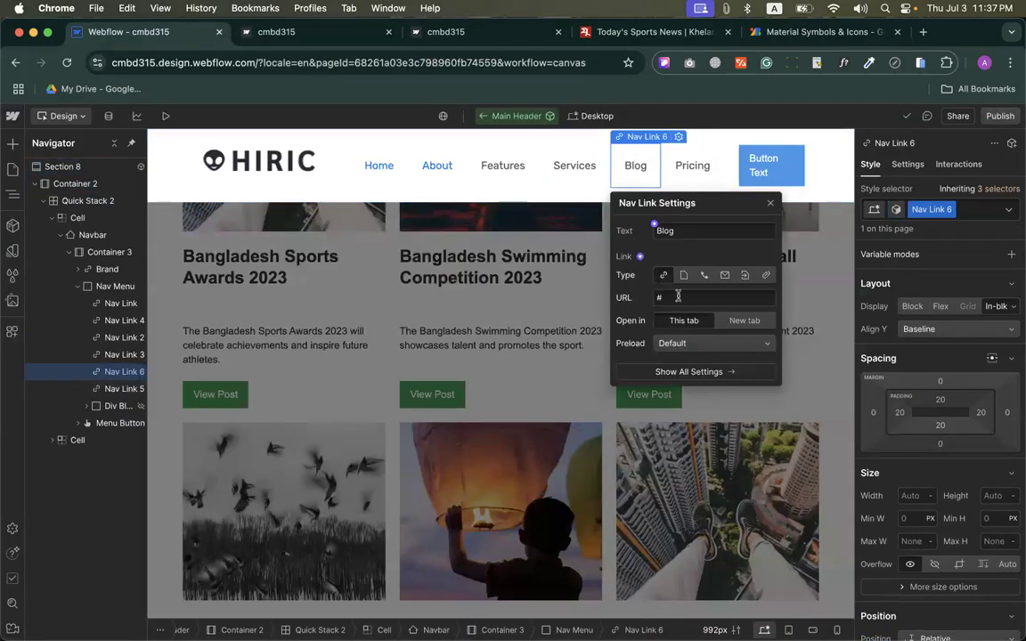
click(684, 275)
click(678, 299)
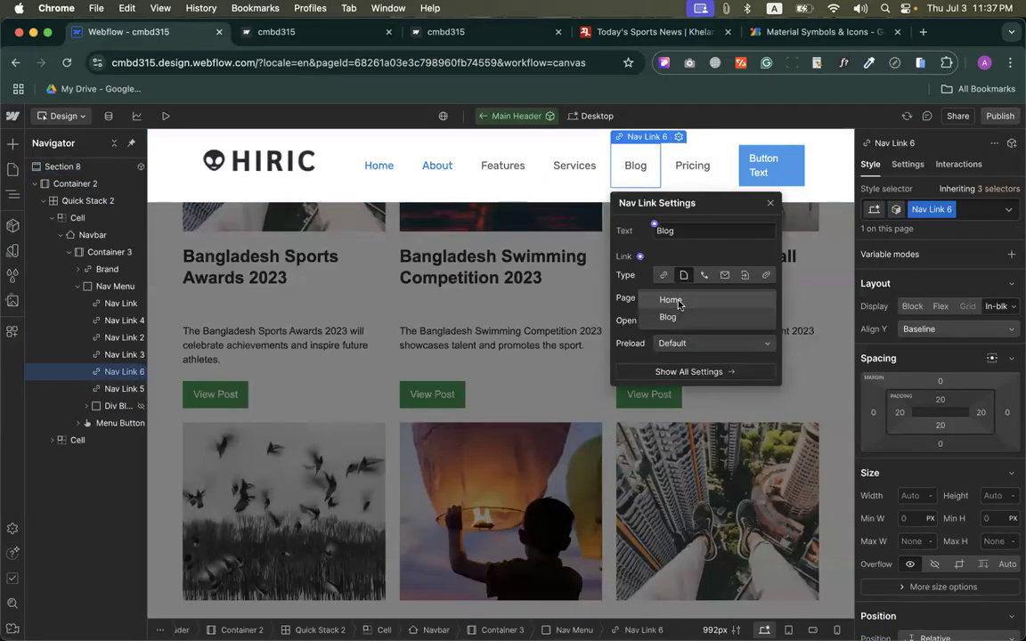
click(677, 317)
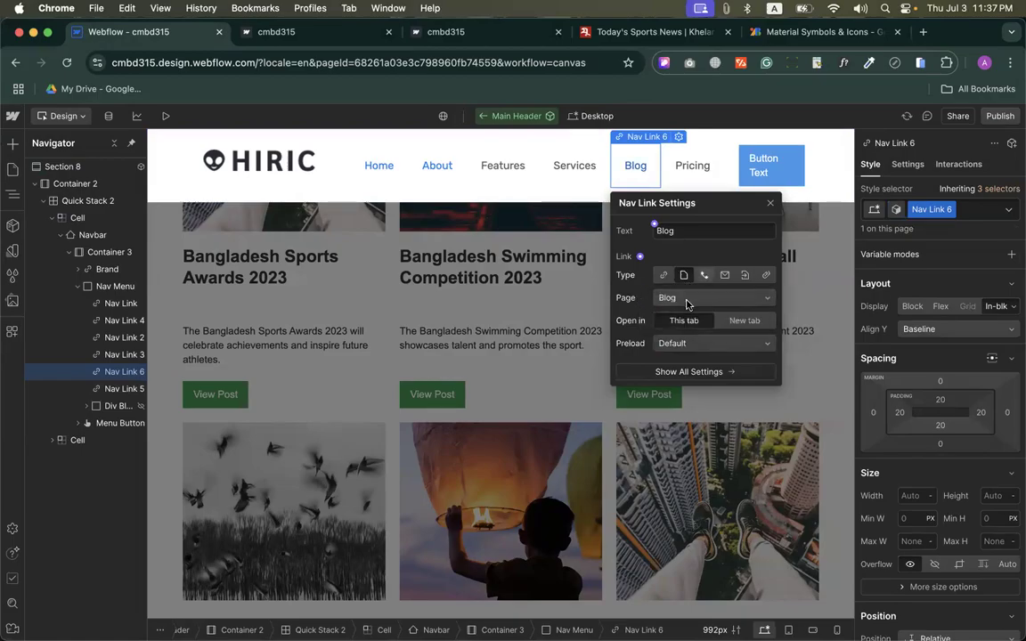
click(770, 203)
Step: Publish the site to staging again and test the Blog link in the reloaded live page's header
click(1000, 116)
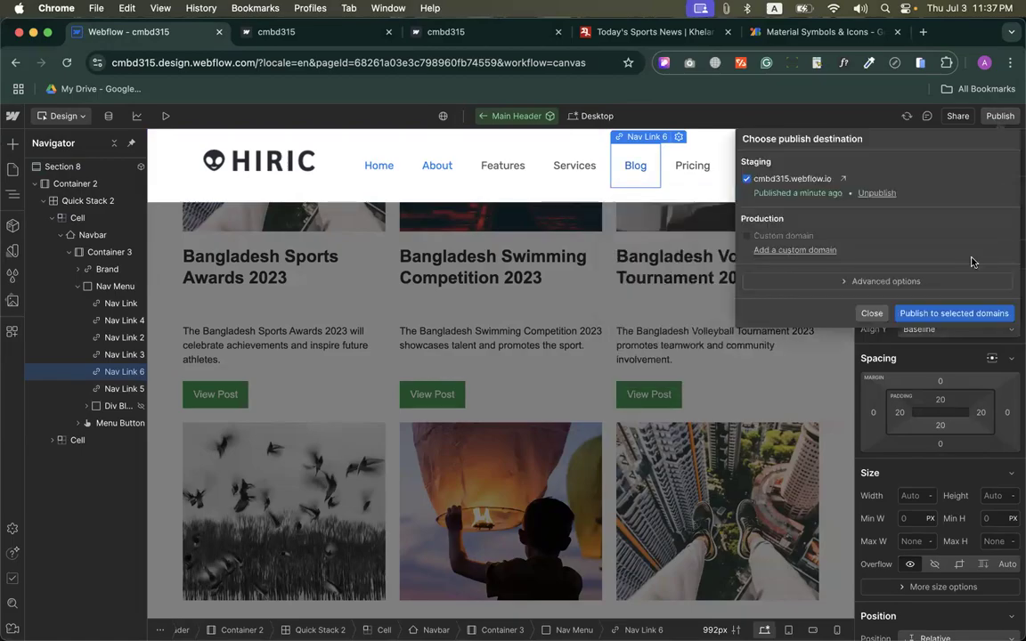
click(954, 313)
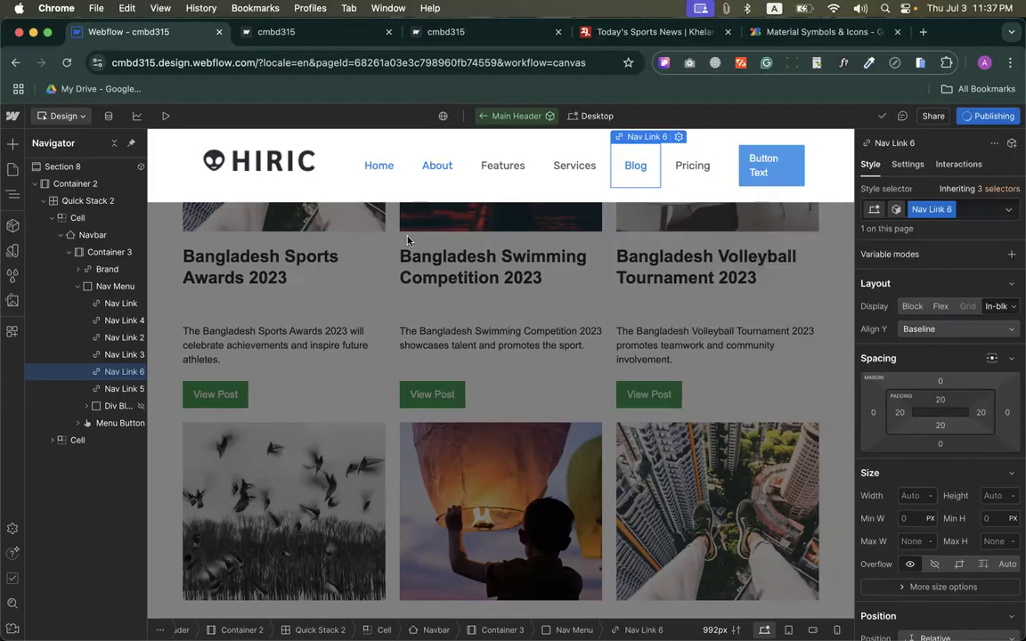
click(276, 32)
click(67, 63)
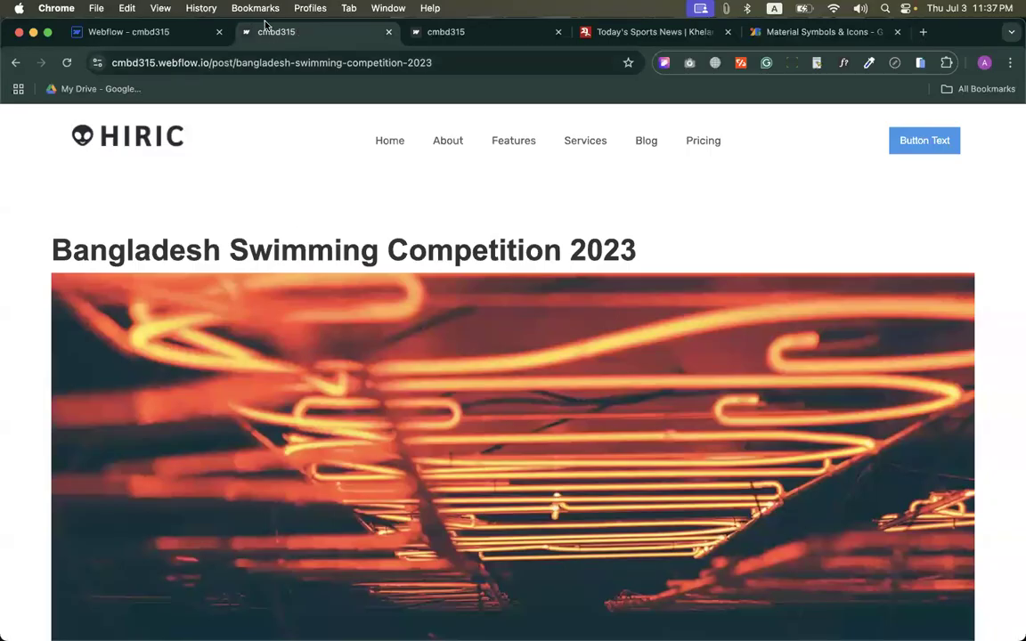
click(652, 146)
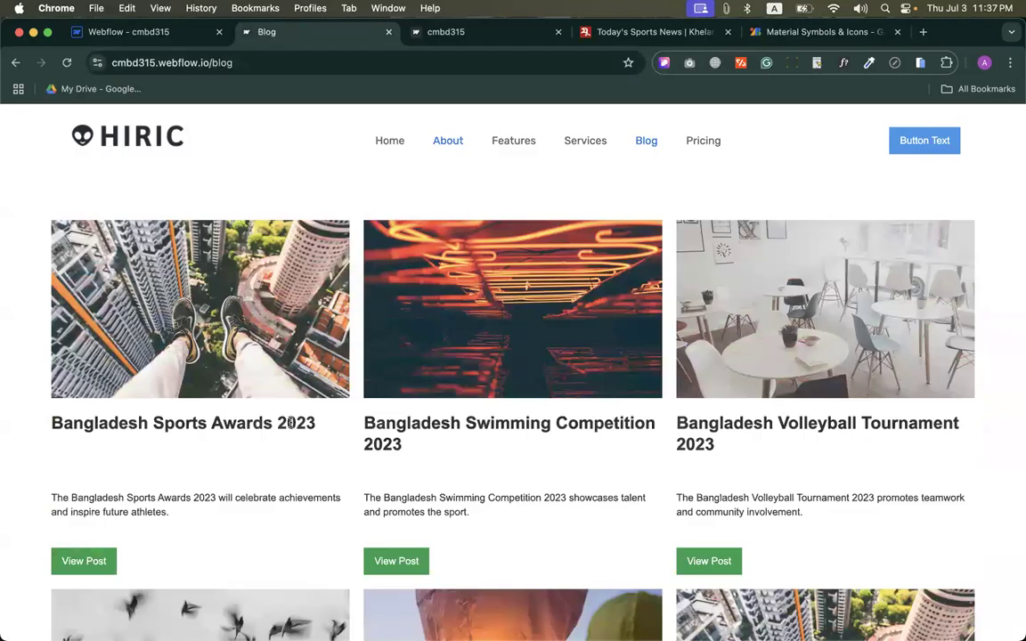
Step: Go back to the Webflow designer and leave the Main Header component to return to the Blog page
click(167, 37)
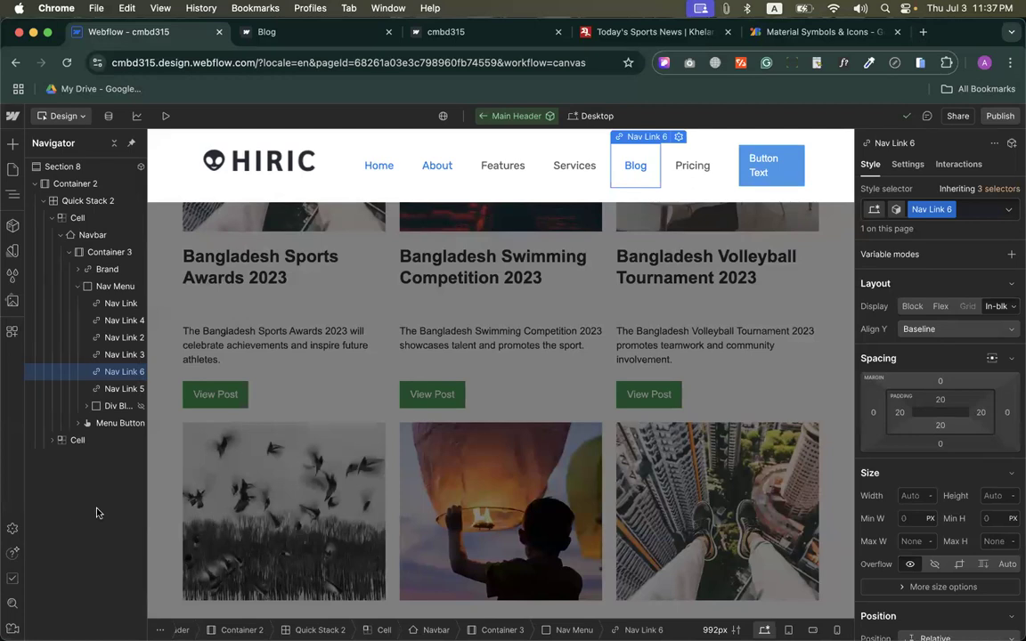
click(381, 283)
scroll(381, 285, up, 2)
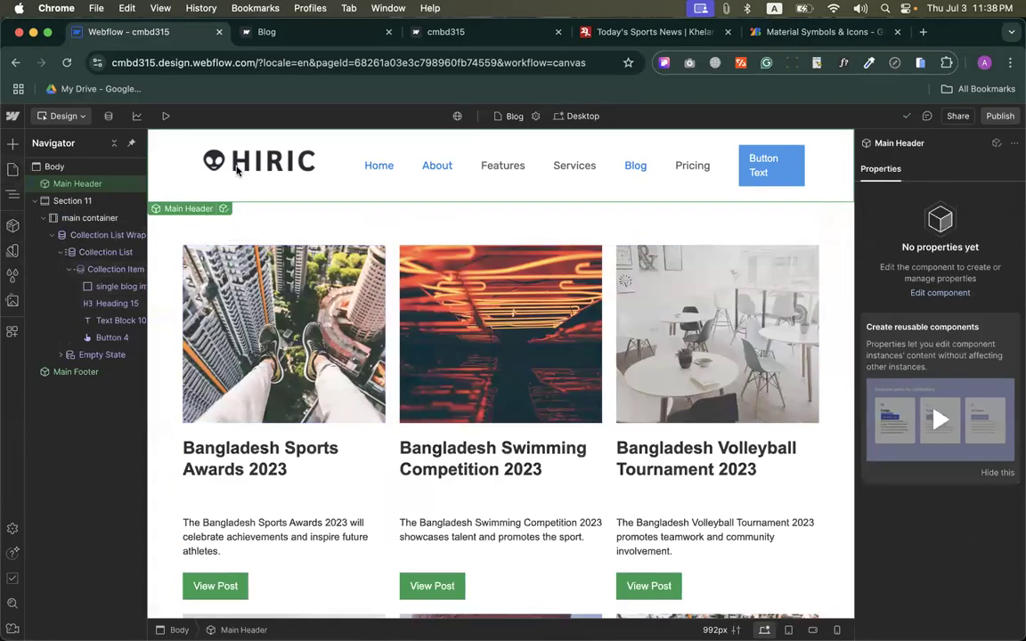
Step: Start a new CMS collection from the Categories template and delete its Color field
click(108, 116)
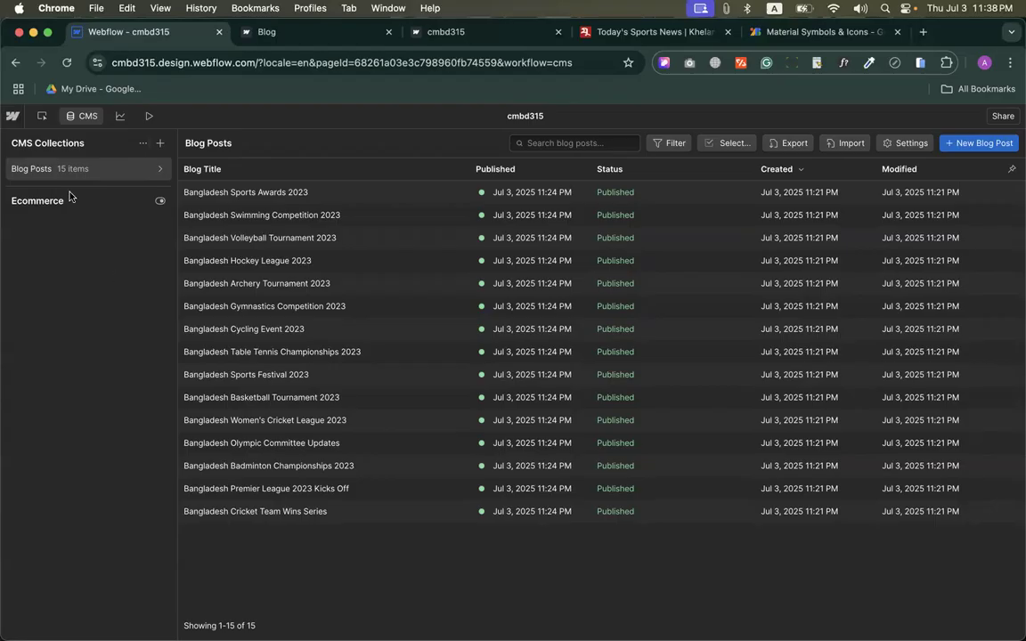
click(161, 144)
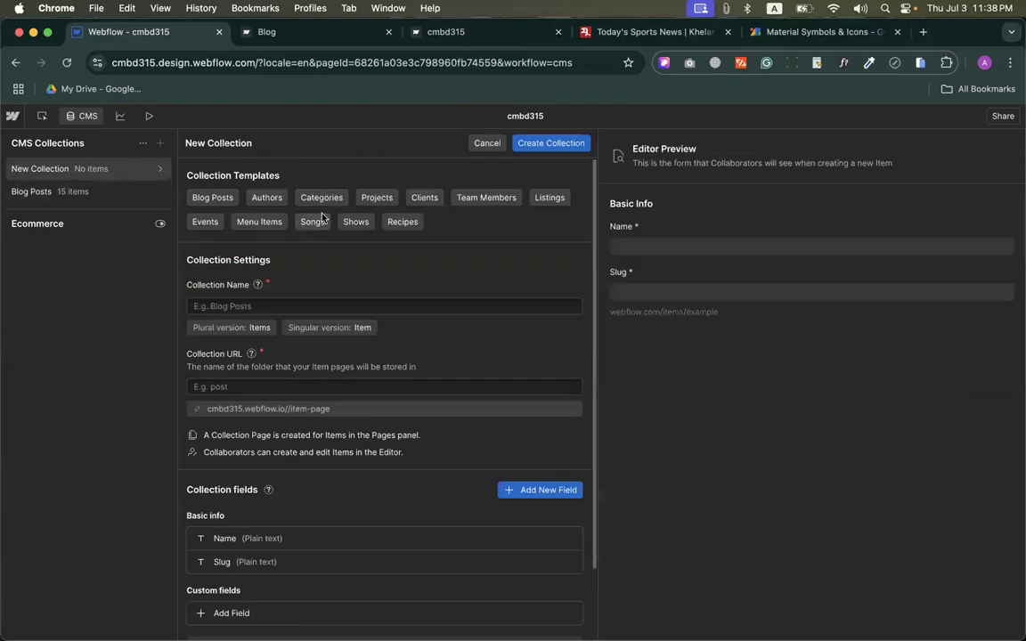
click(321, 200)
scroll(413, 390, down, 3)
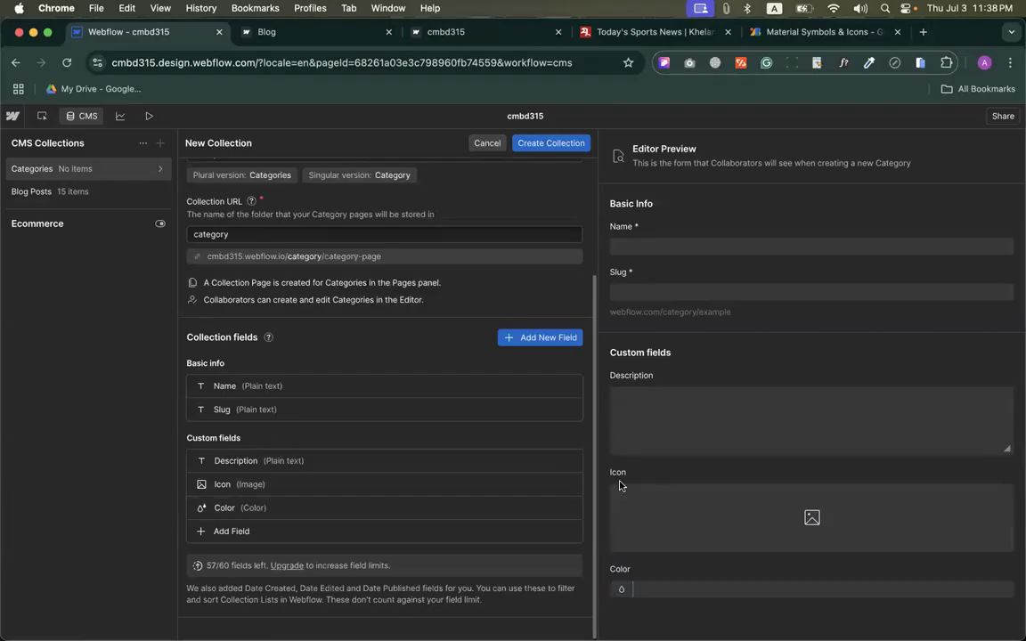
click(569, 509)
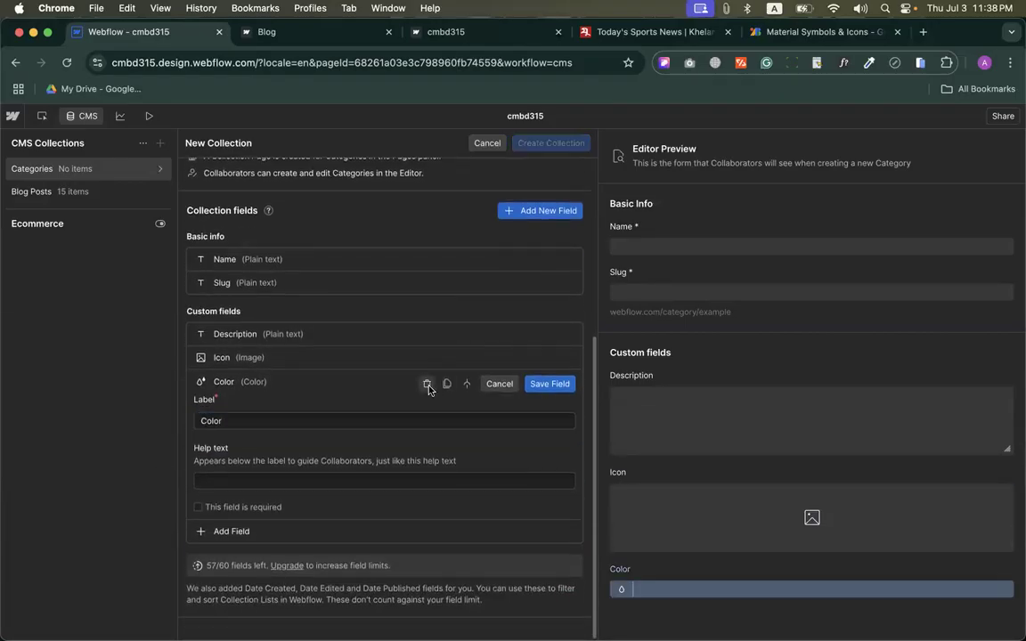
click(427, 383)
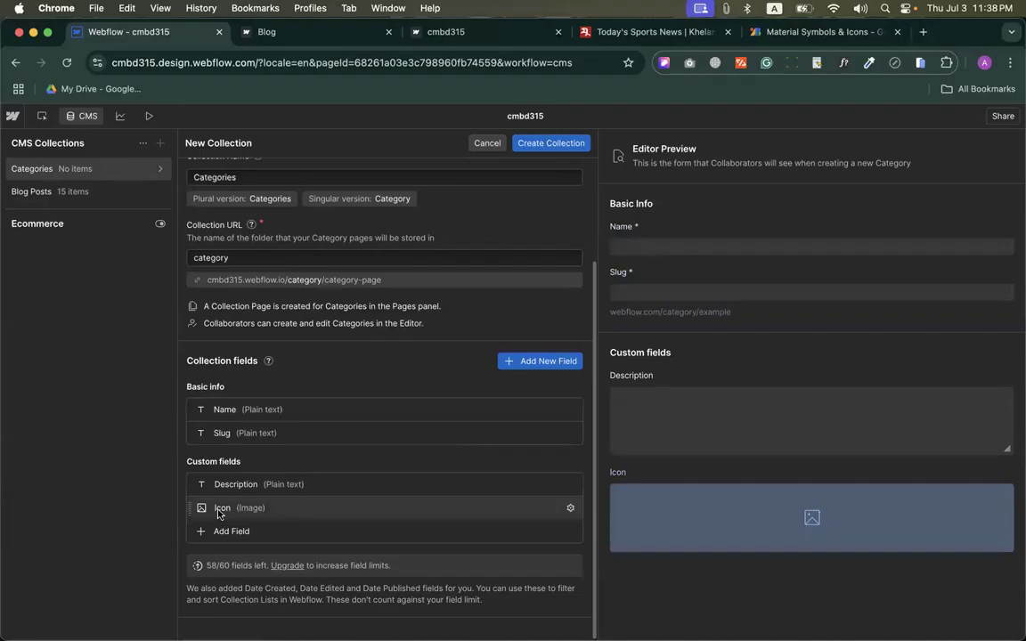
Step: Rename the collection's Icon image field to "Categories Main Image" and save the field
click(573, 509)
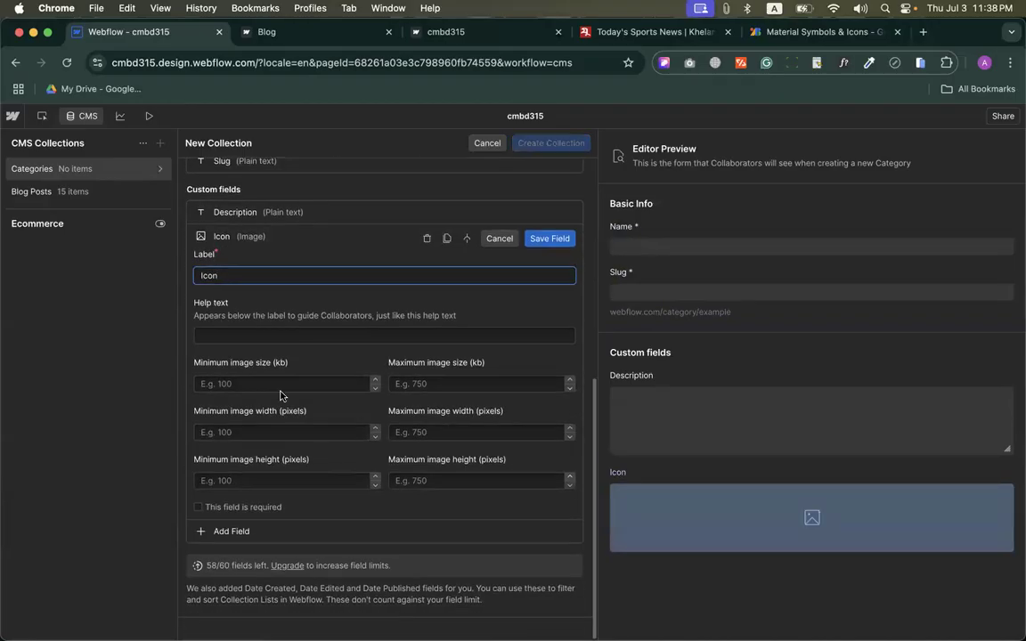
double_click(206, 270)
text(Image)
text(Main )
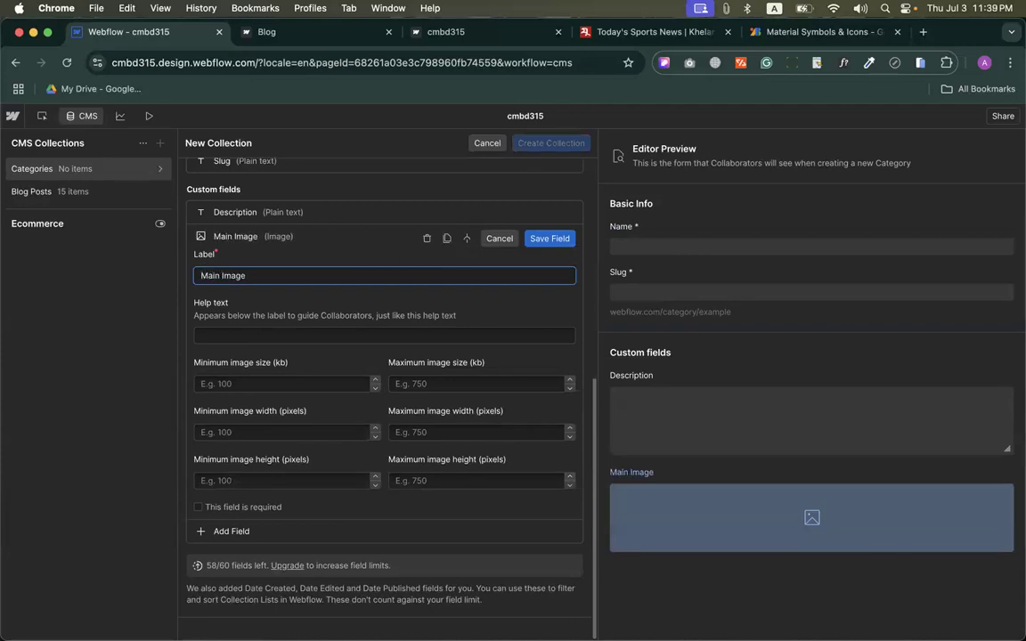
text(Categ)
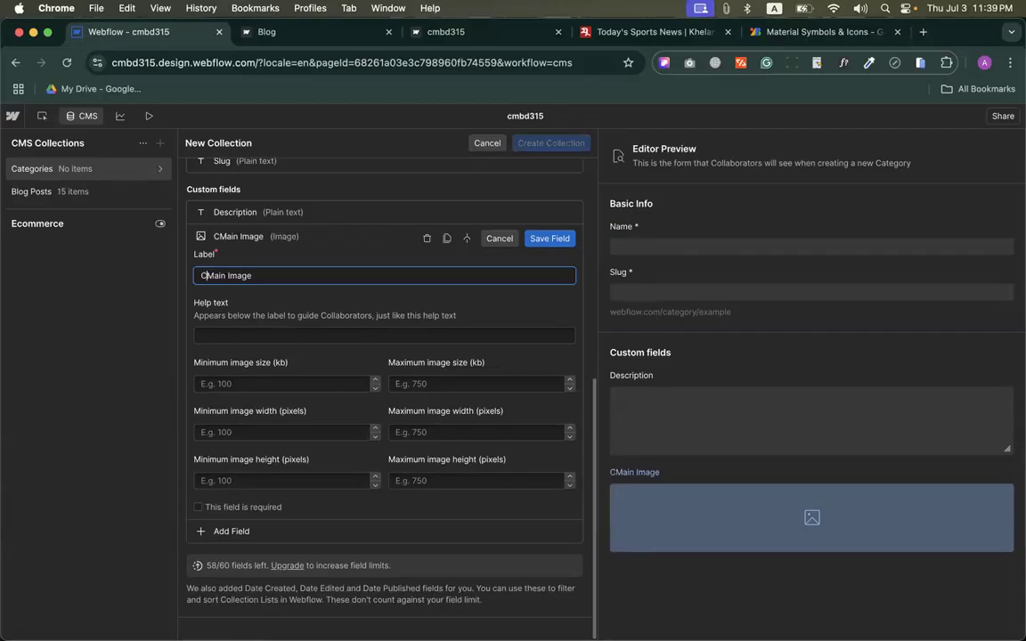
text(o)
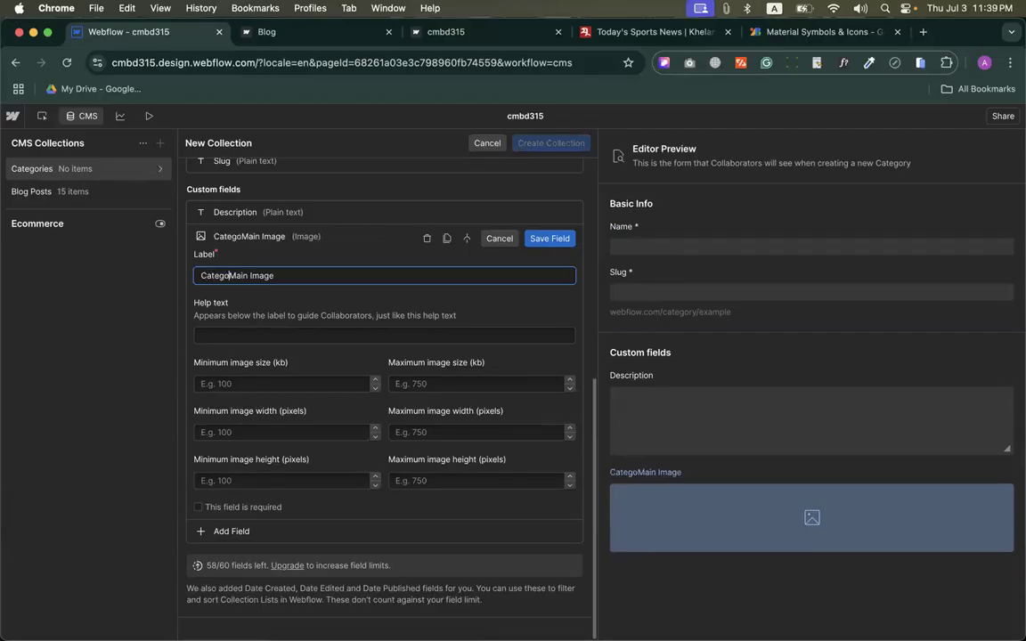
text(ries)
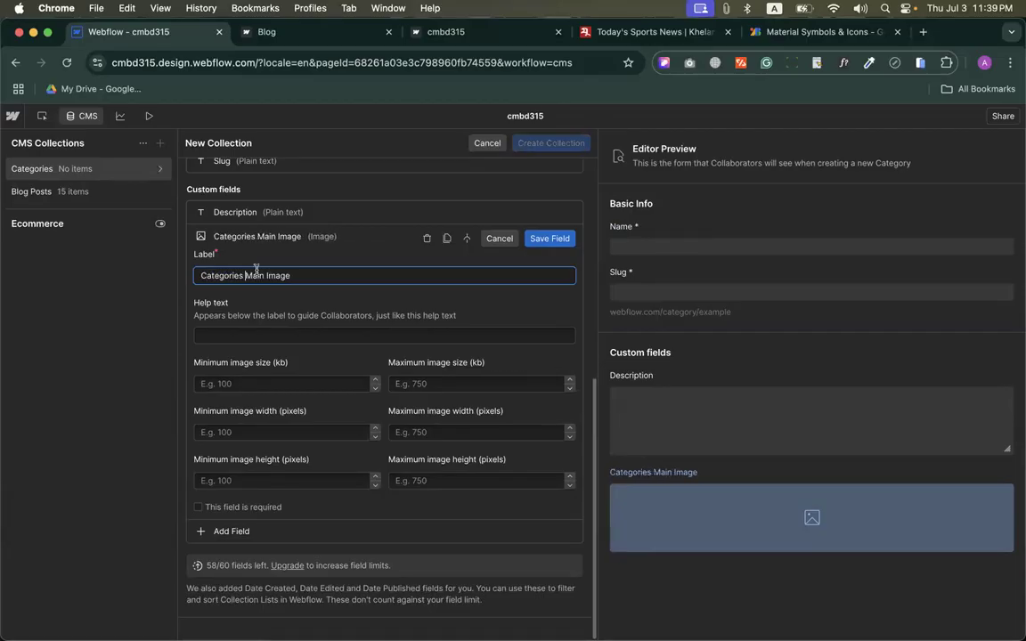
scroll(309, 279, up, 1)
scroll(310, 280, up, 2)
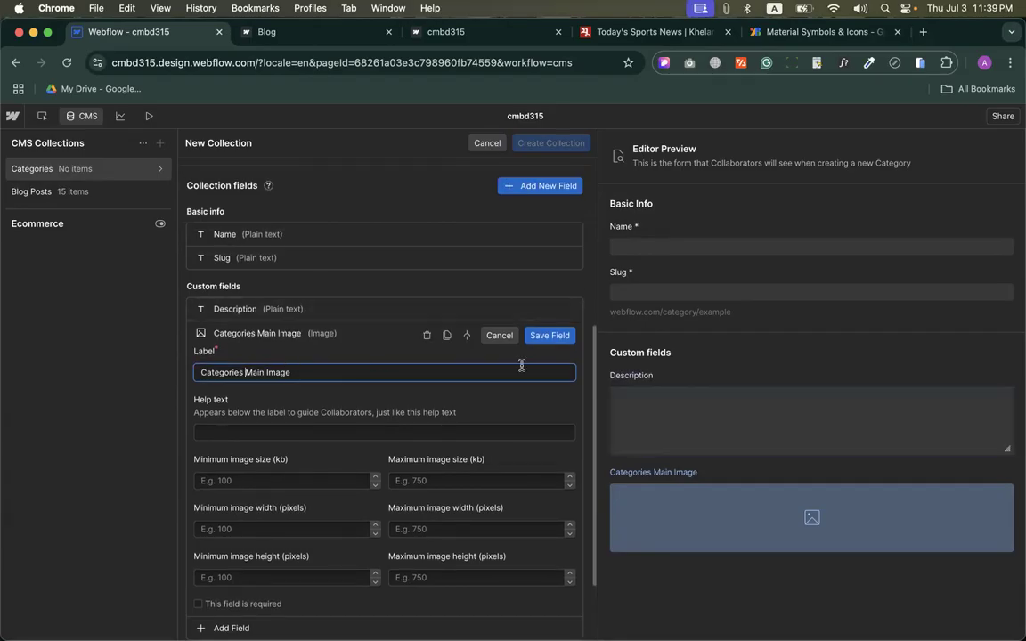
click(550, 346)
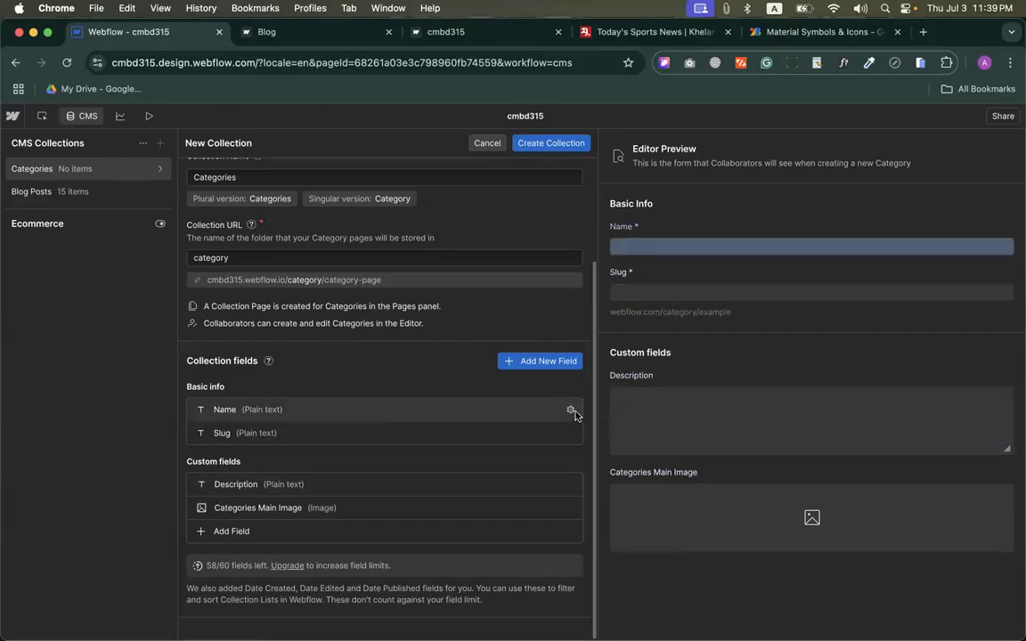
Step: Rename the new collection's Name field to "category Name" and save the field
click(571, 410)
scroll(267, 356, up, 5)
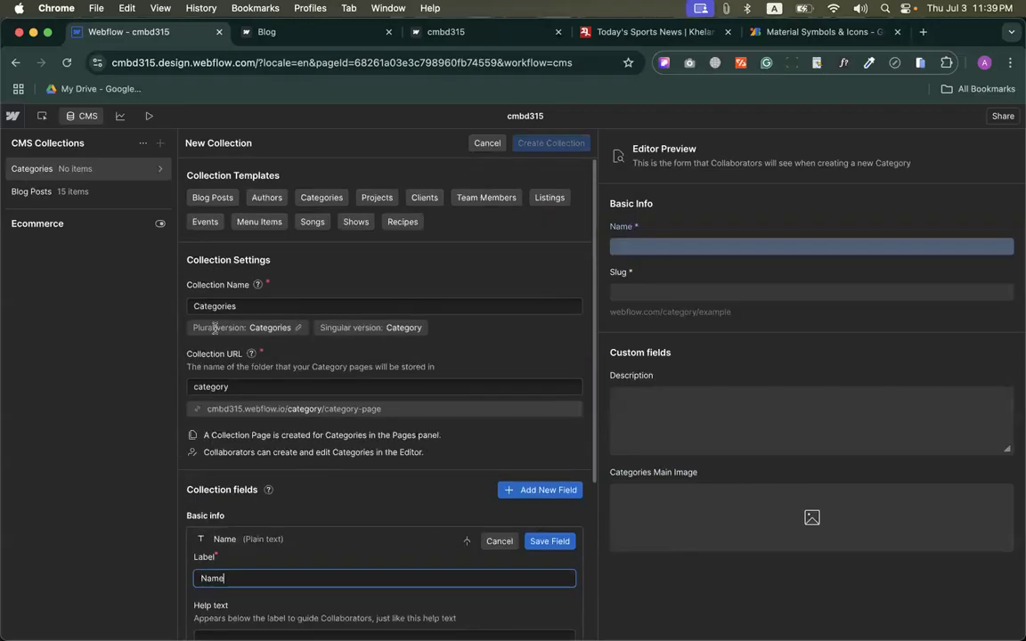
double_click(199, 306)
double_click(211, 388)
key(super+c)
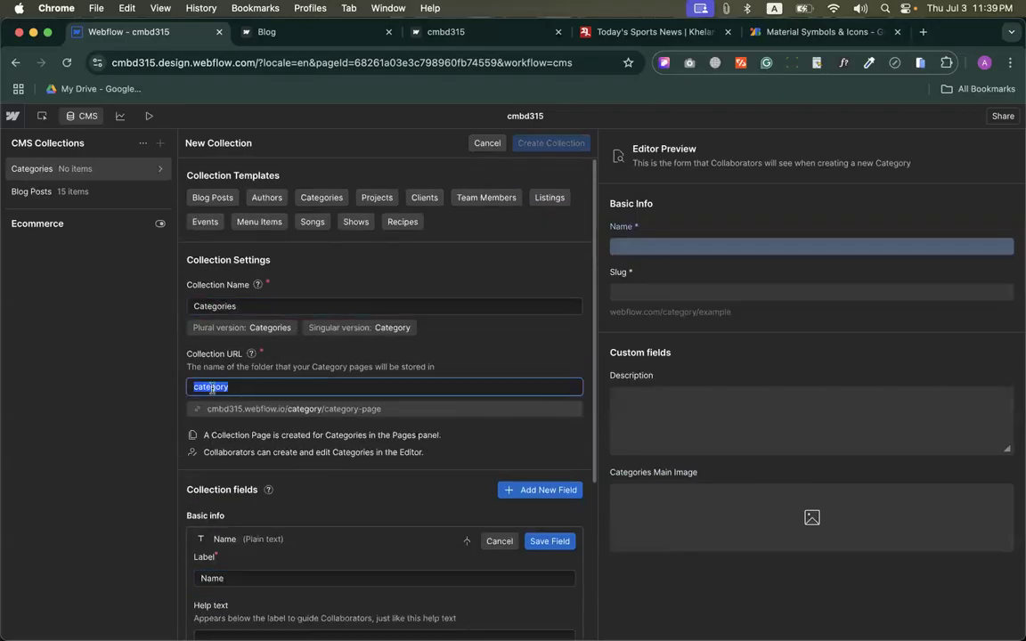
click(198, 578)
key(super+v)
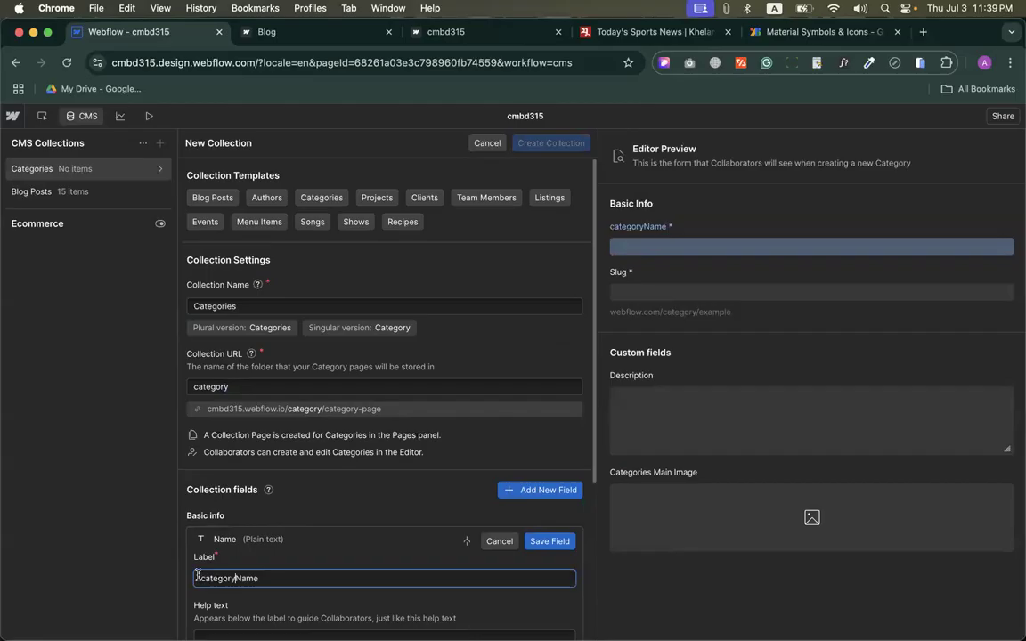
click(196, 386)
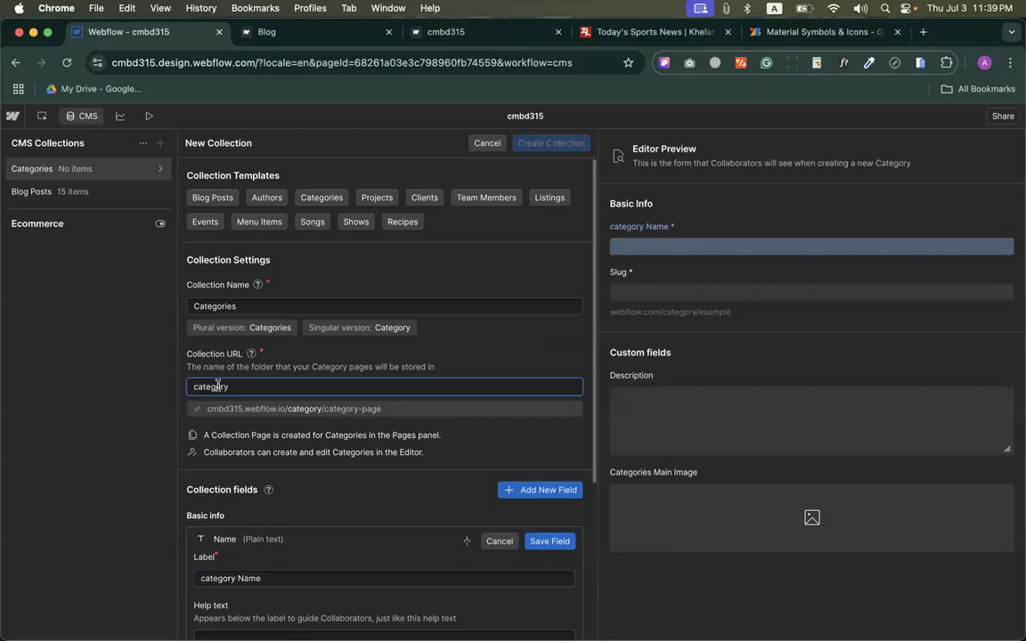
scroll(371, 499, down, 3)
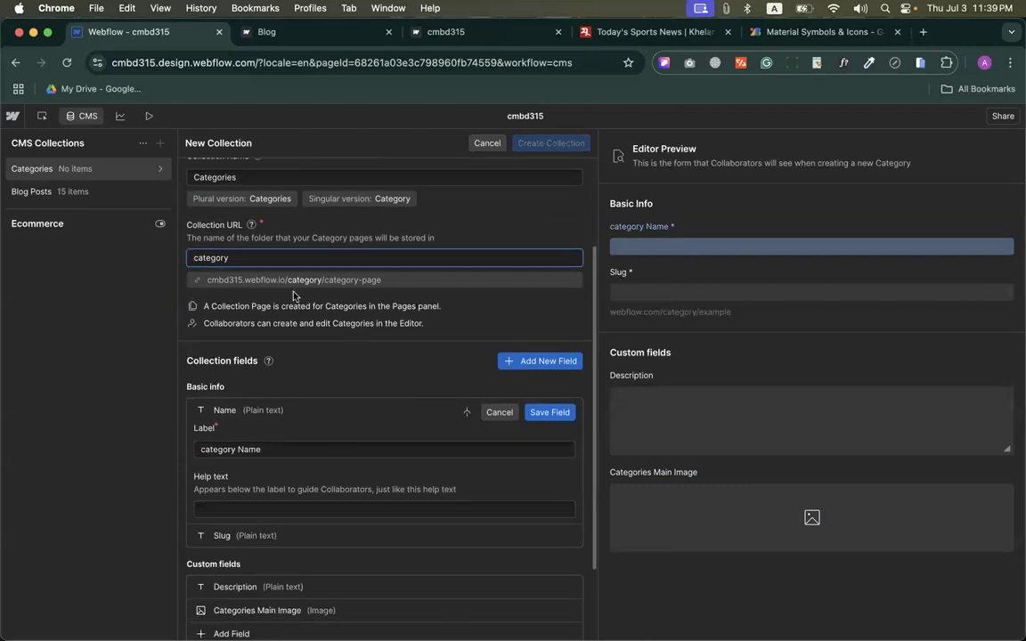
click(548, 413)
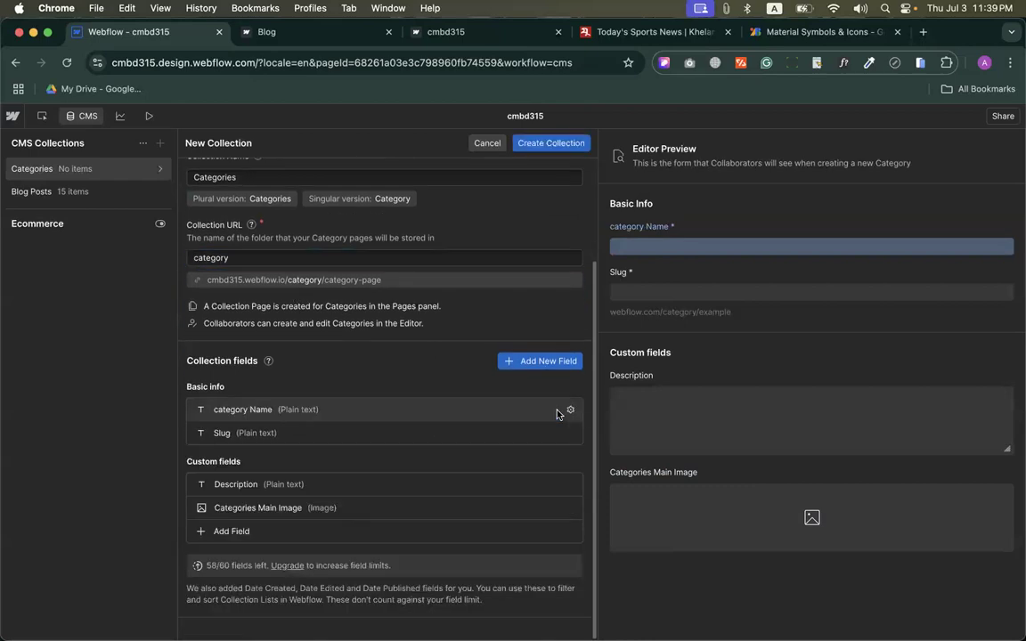
Step: Review the Categories collection's settings and fields, and create the collection
scroll(456, 376, up, 3)
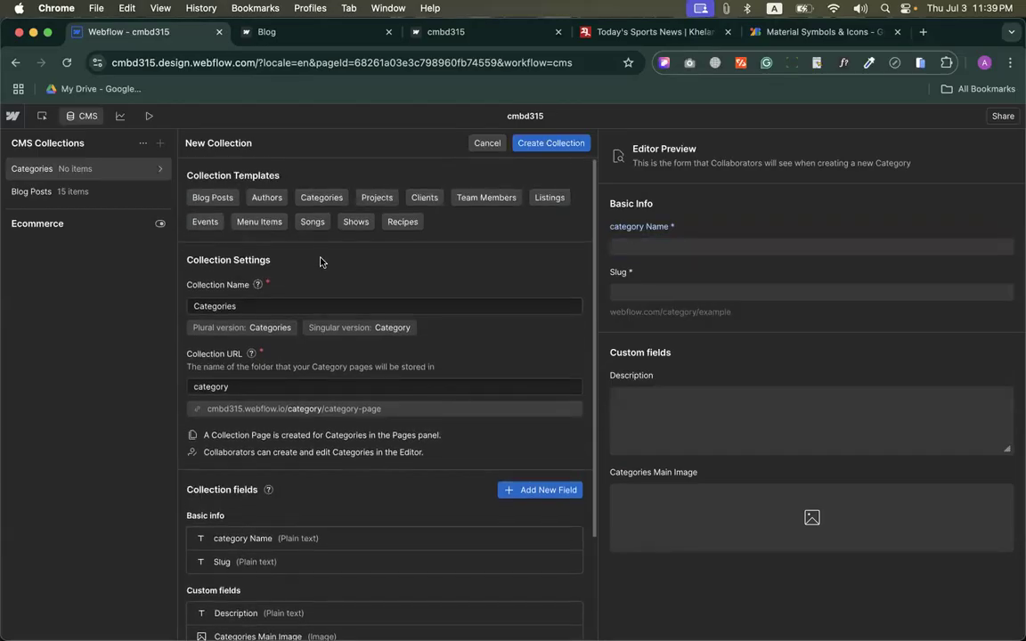
scroll(373, 300, down, 3)
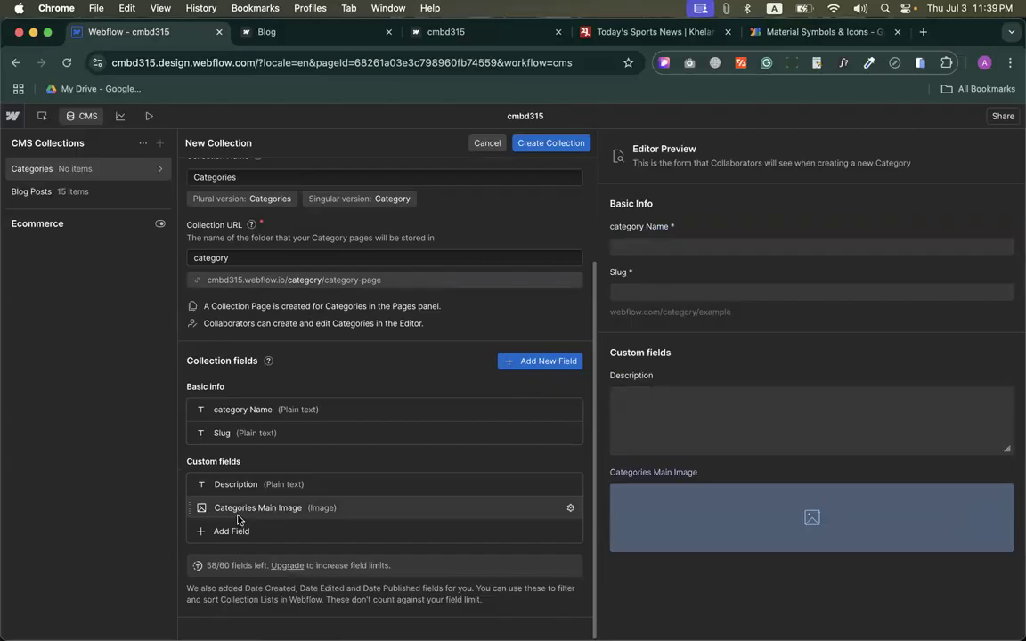
click(554, 143)
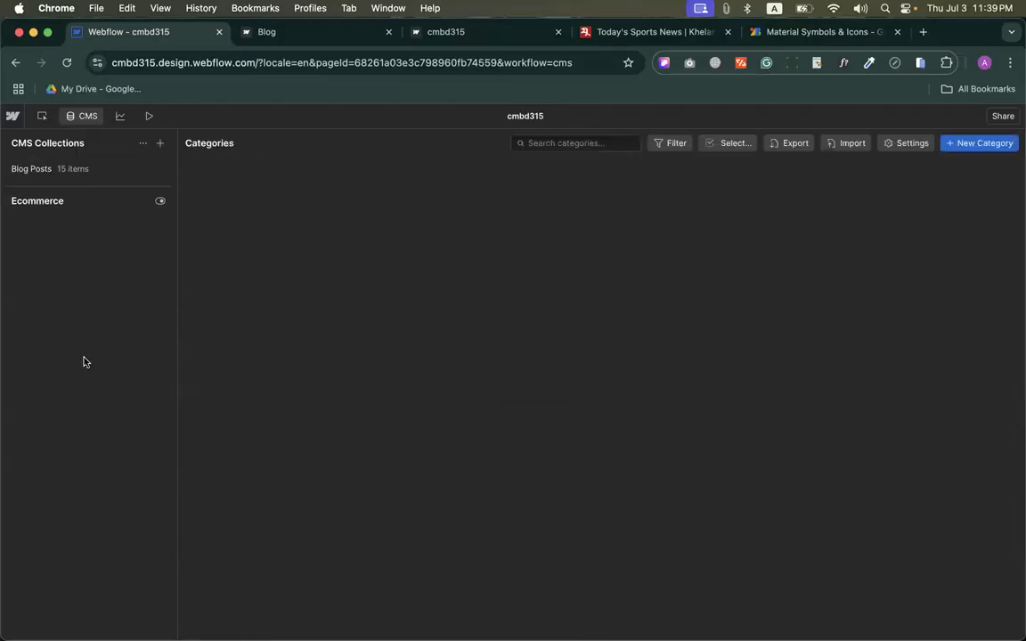
Step: Open the Bangladesh Sports Awards 2023 blog post and check its custom fields for a category option
click(29, 191)
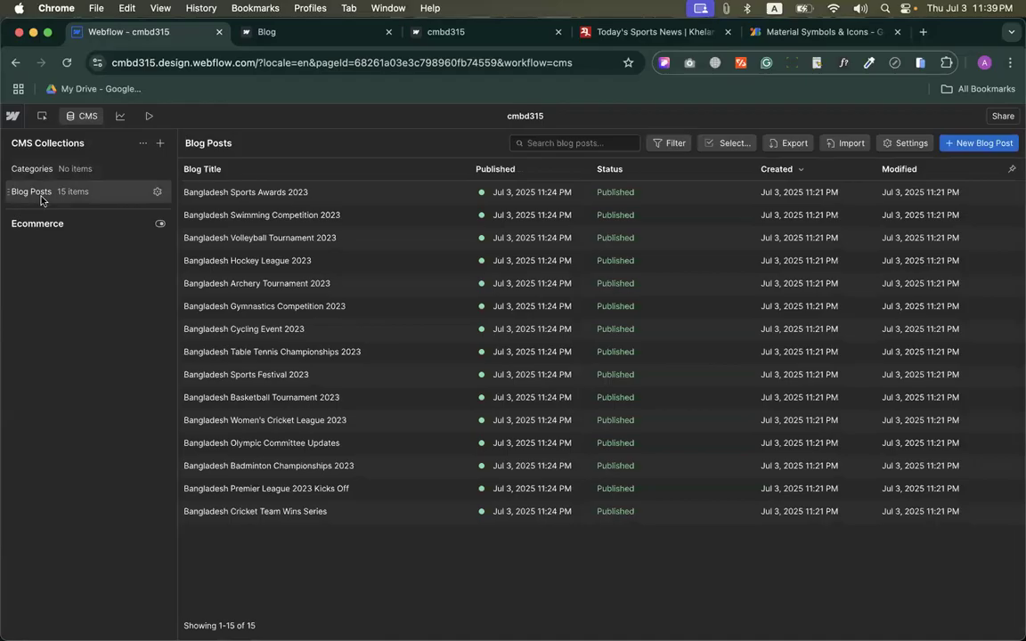
click(339, 189)
scroll(496, 430, down, 10)
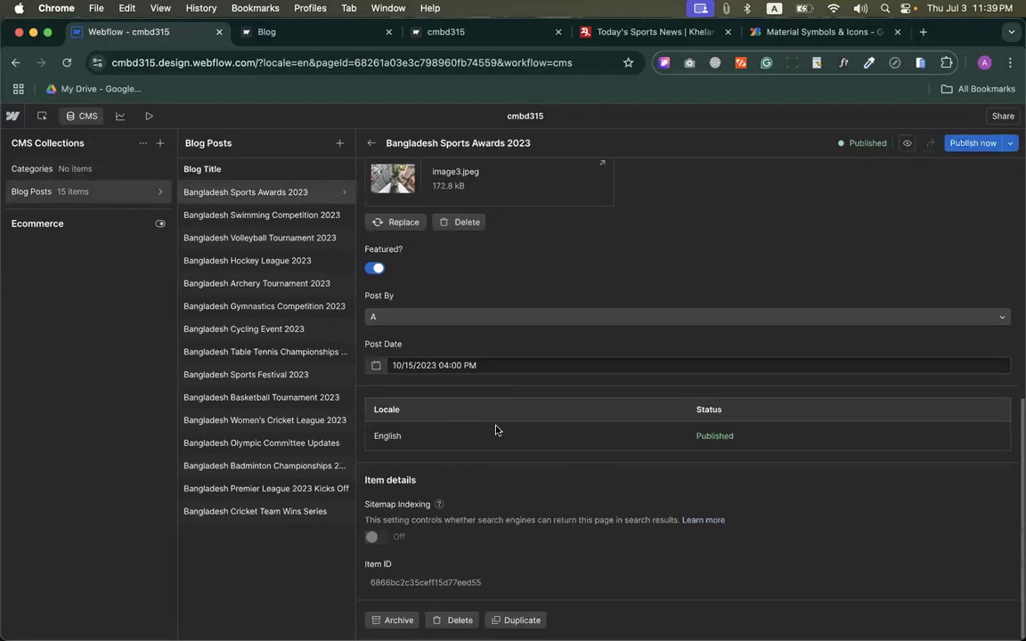
Step: Generate 5 sample items in the Categories collection with the description "BD Sports"
click(52, 169)
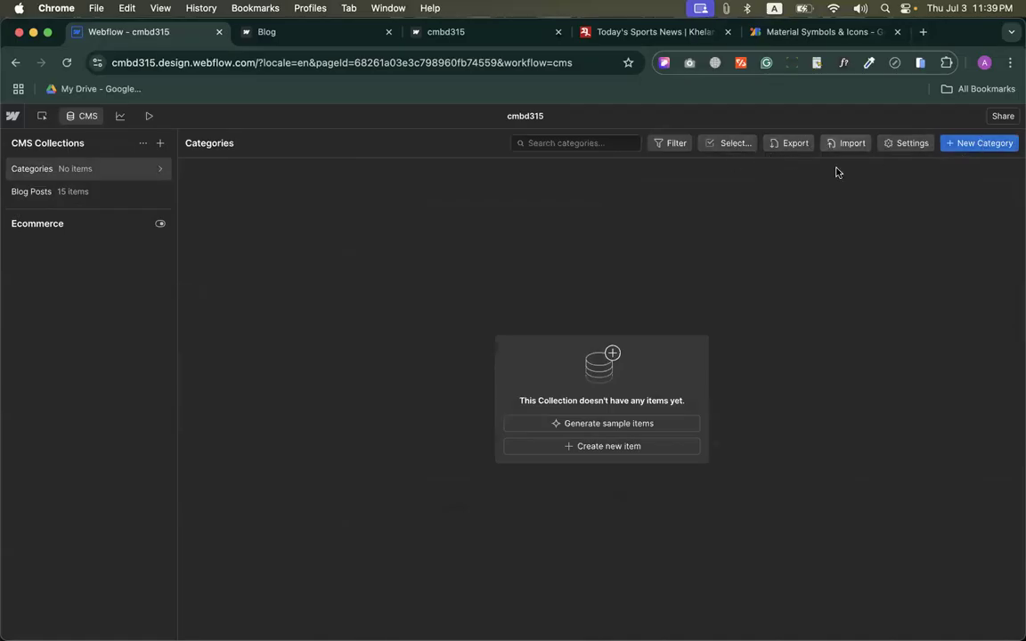
click(590, 424)
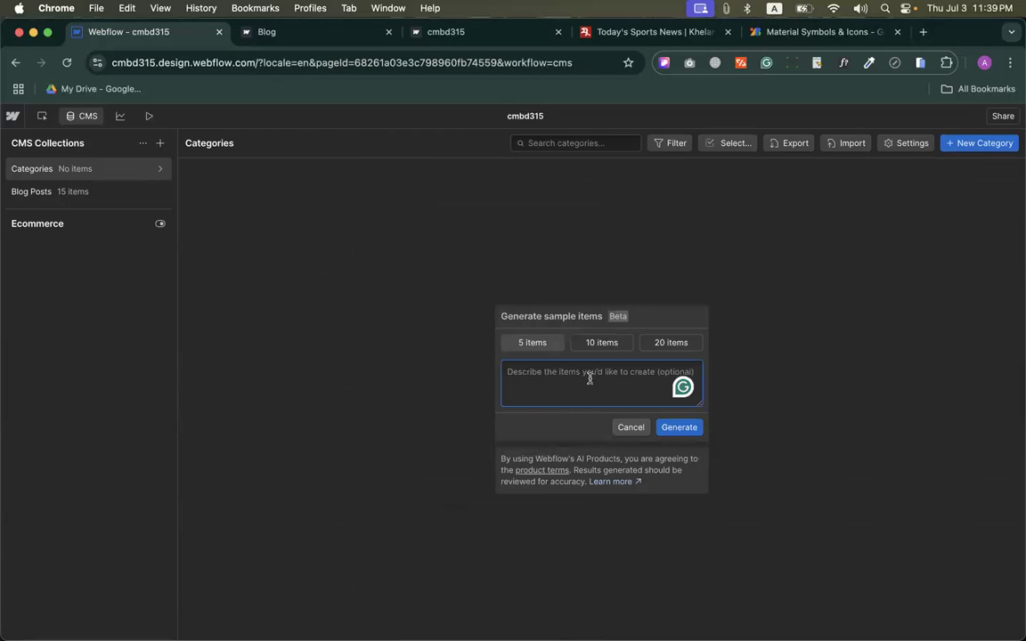
text(BD Stop)
key(BackSpace)
key(BackSpace)
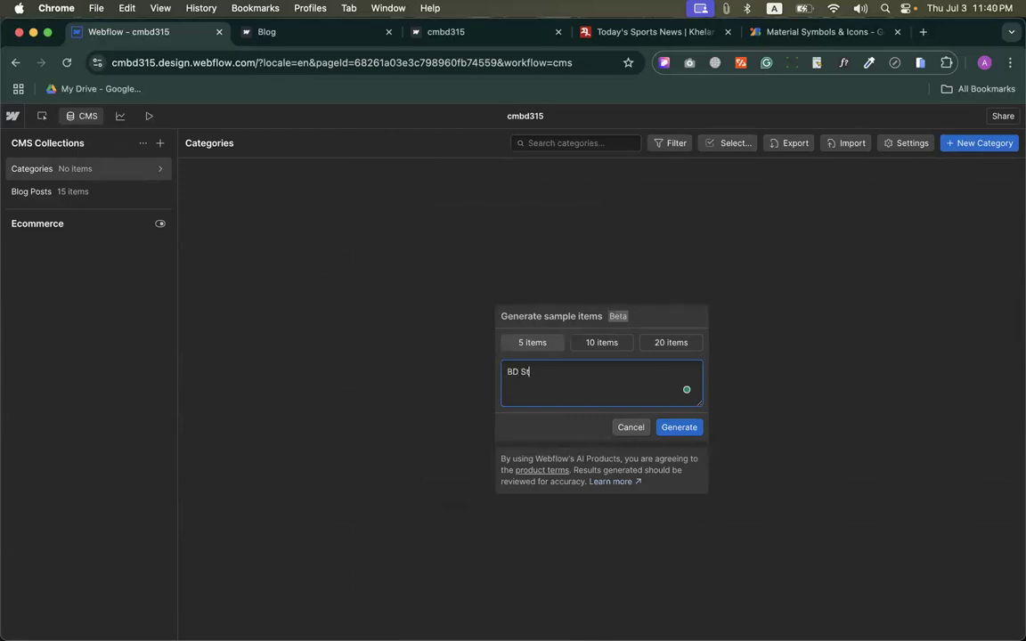
text(ports)
click(679, 428)
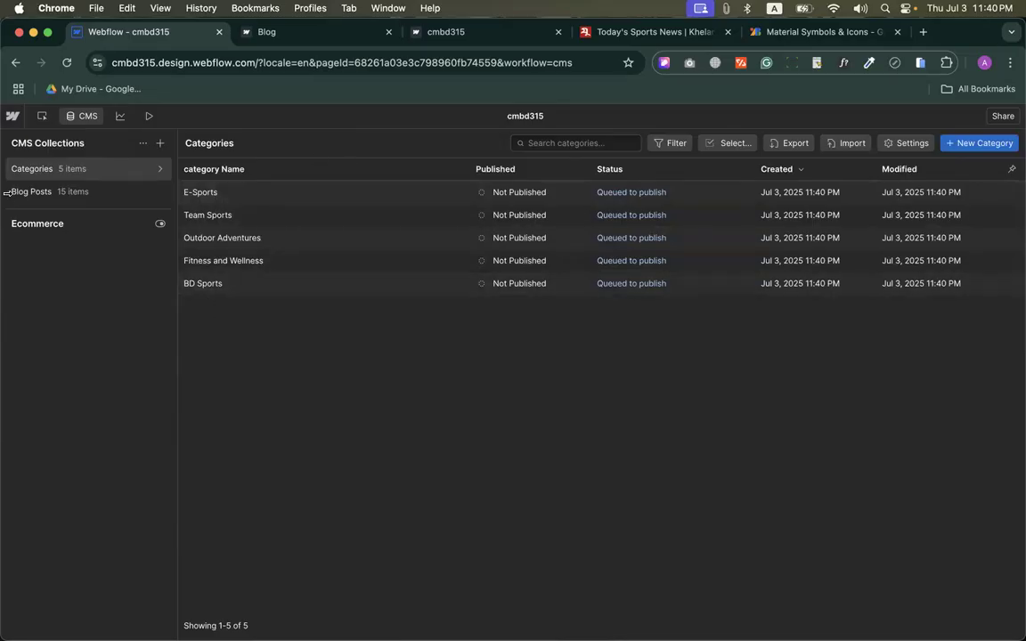
Step: Reopen the Bangladesh Sports Awards 2023 post and examine all its fields from title to item details
click(42, 198)
click(338, 192)
scroll(382, 398, down, 10)
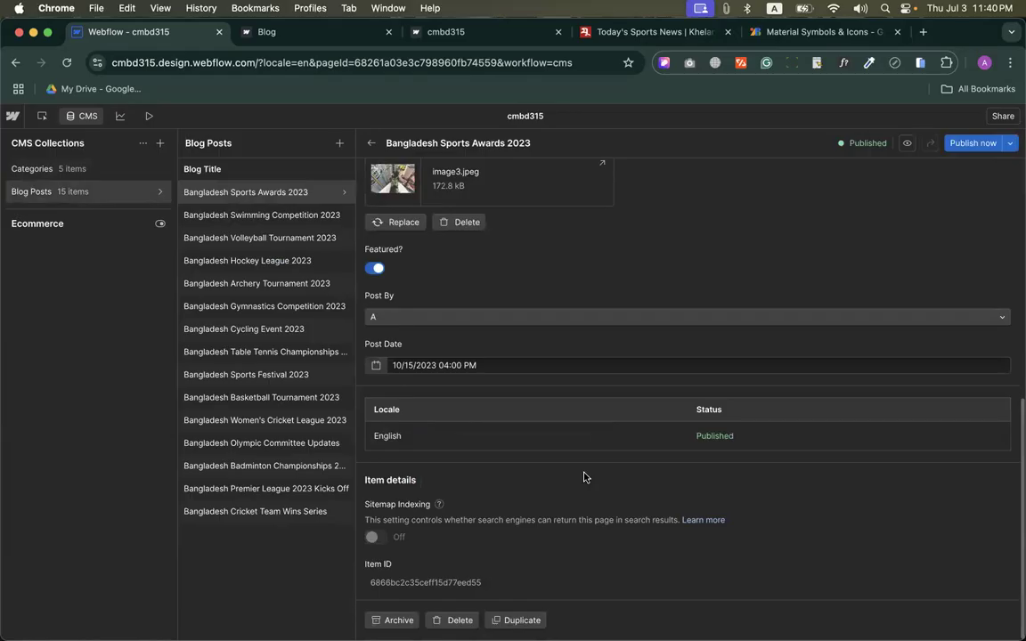
scroll(573, 381, up, 10)
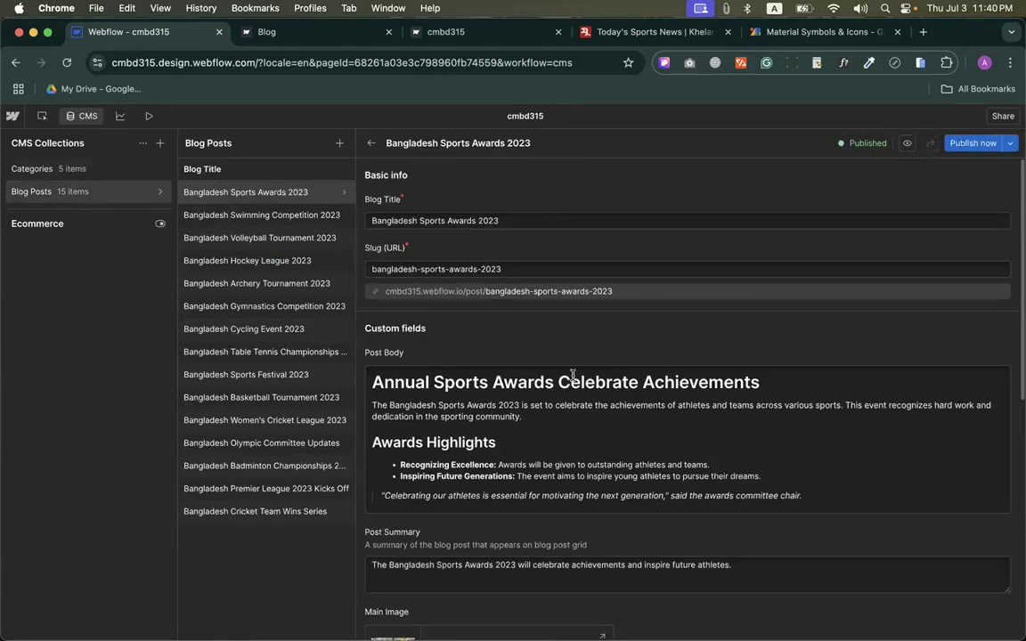
scroll(573, 375, down, 10)
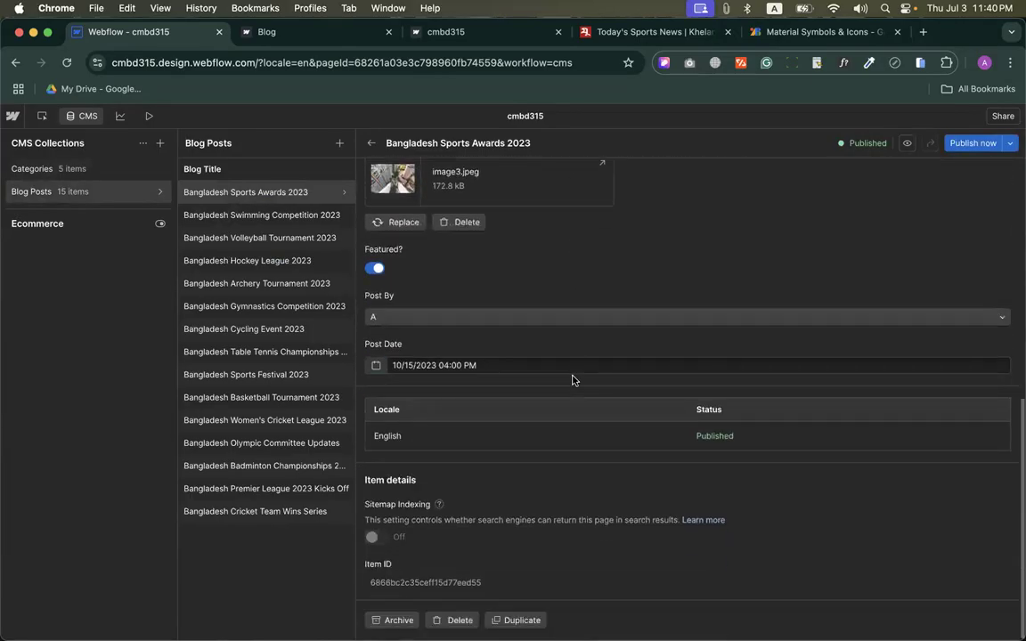
scroll(573, 377, up, 10)
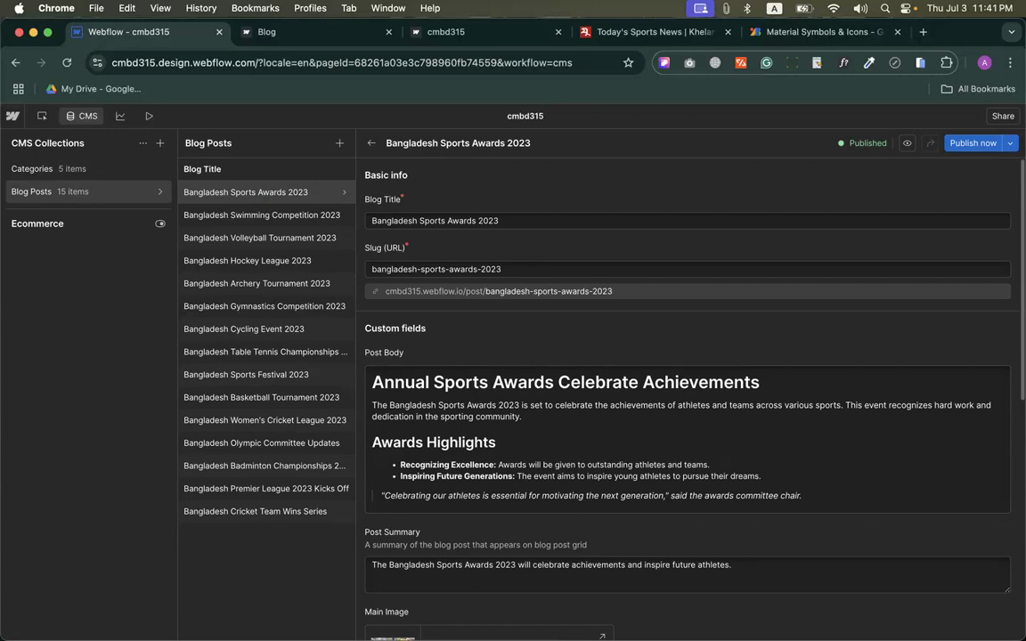
Step: Add a new Reference field to the Blog Posts collection in its settings
click(155, 192)
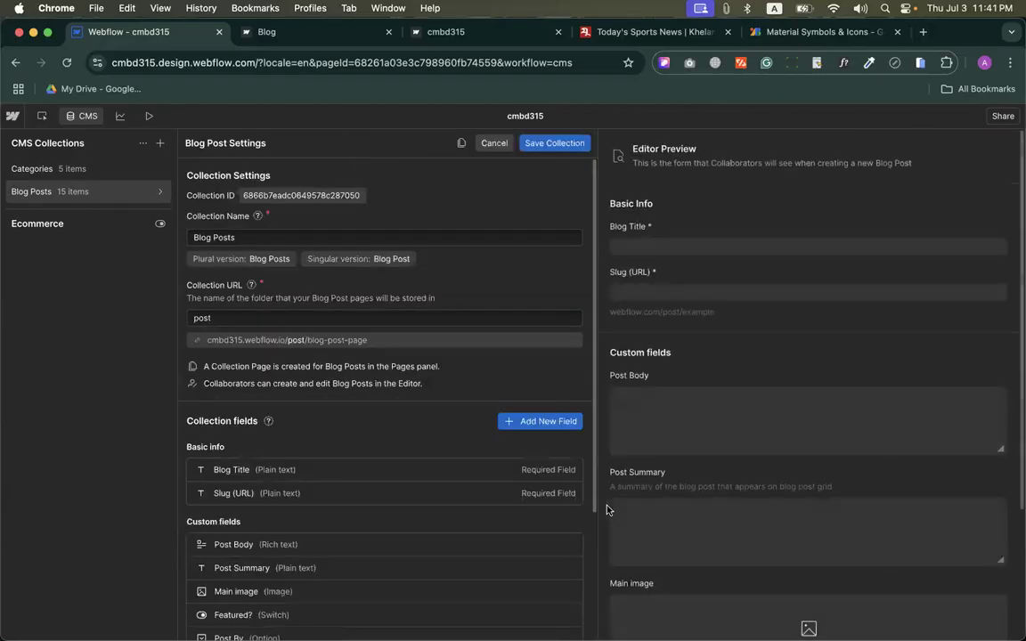
scroll(609, 510, down, 4)
click(524, 421)
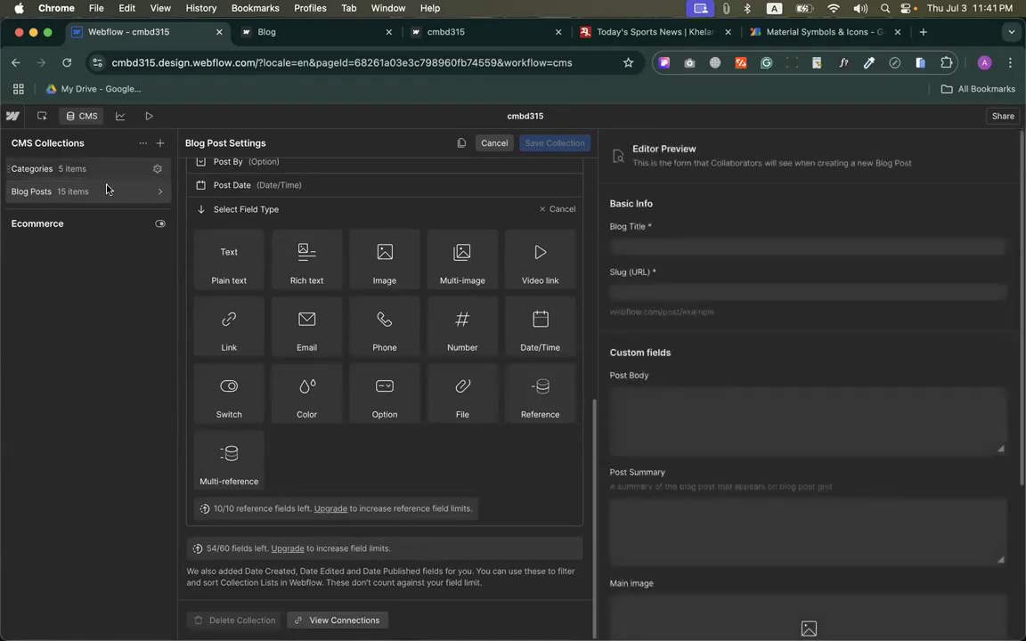
mouse_move(559, 383)
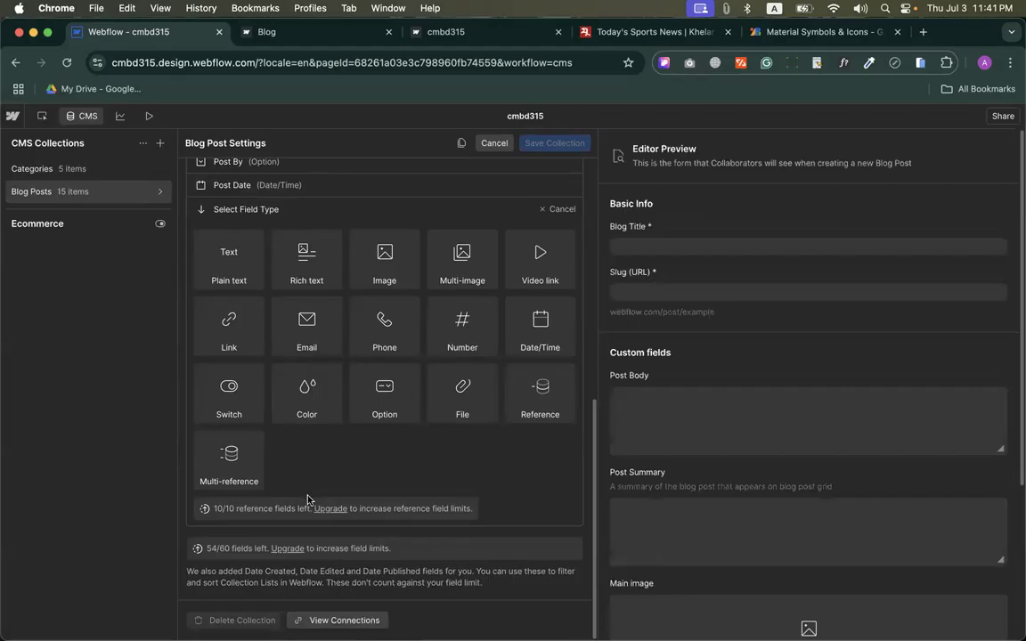
mouse_move(543, 401)
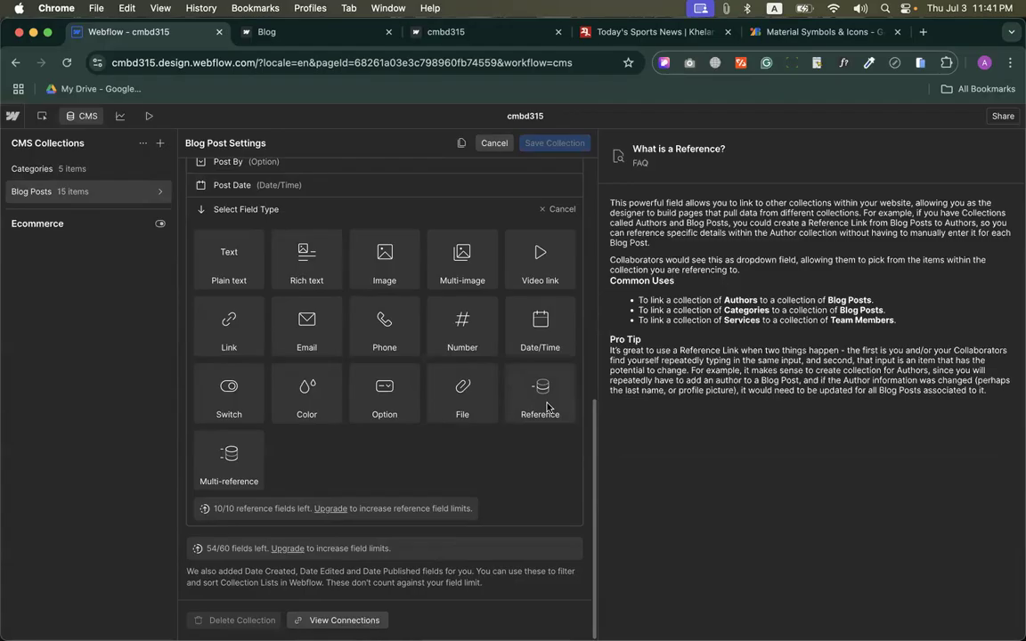
click(541, 392)
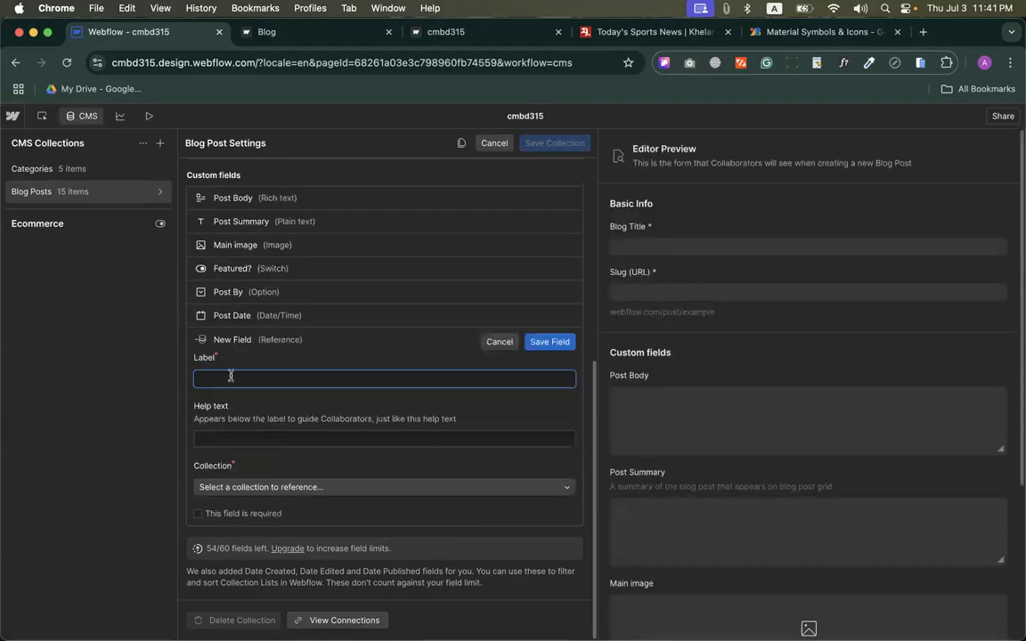
Step: Label the reference field "Select Category", link it to the Categories collection, and save the field and the Blog Posts collection
text(Select)
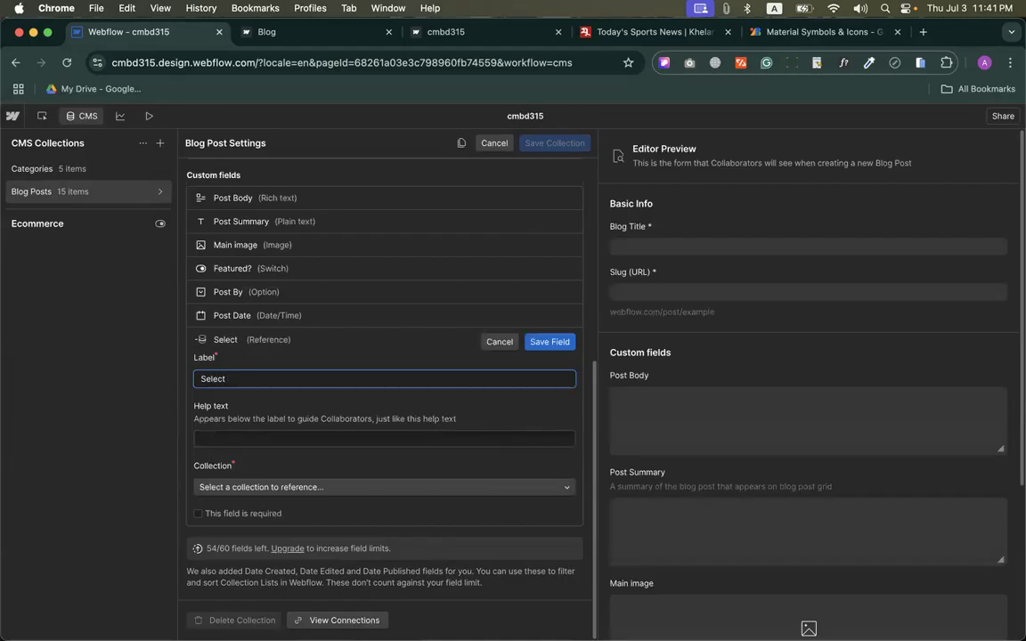
text( Category)
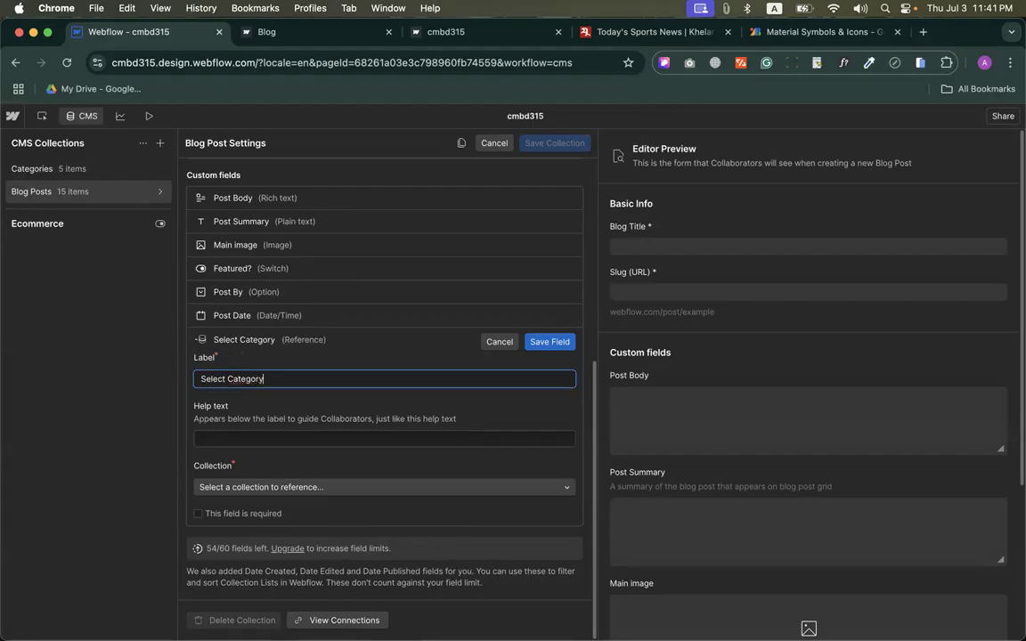
click(239, 368)
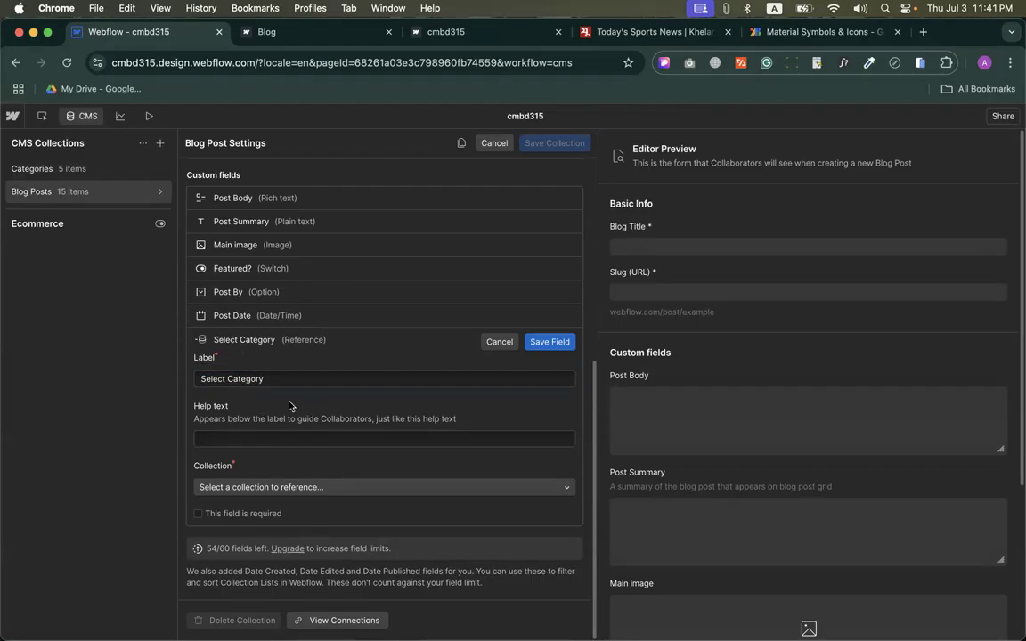
click(217, 488)
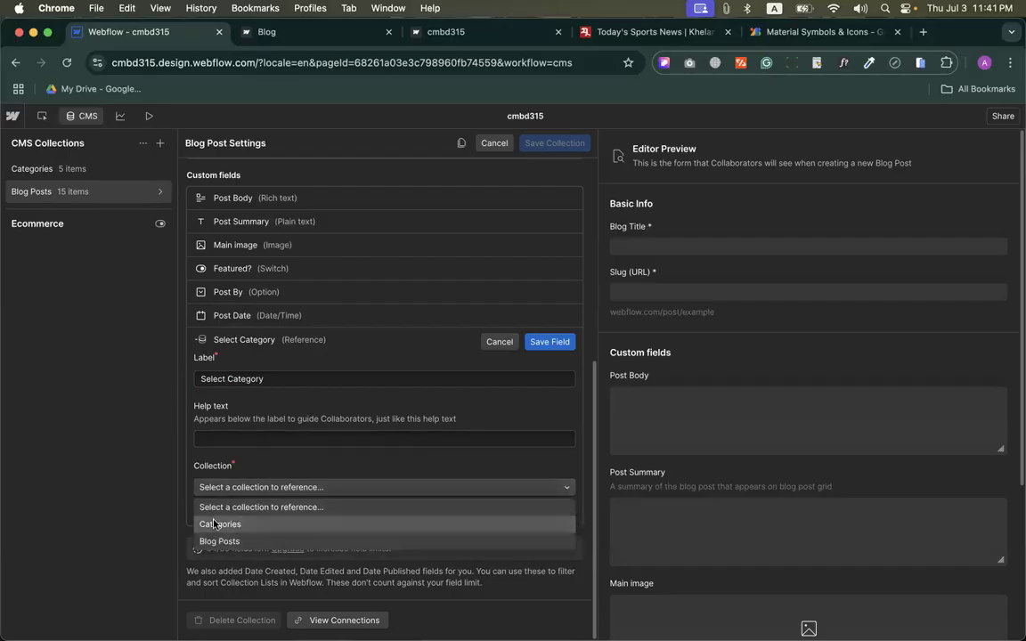
click(216, 524)
click(550, 342)
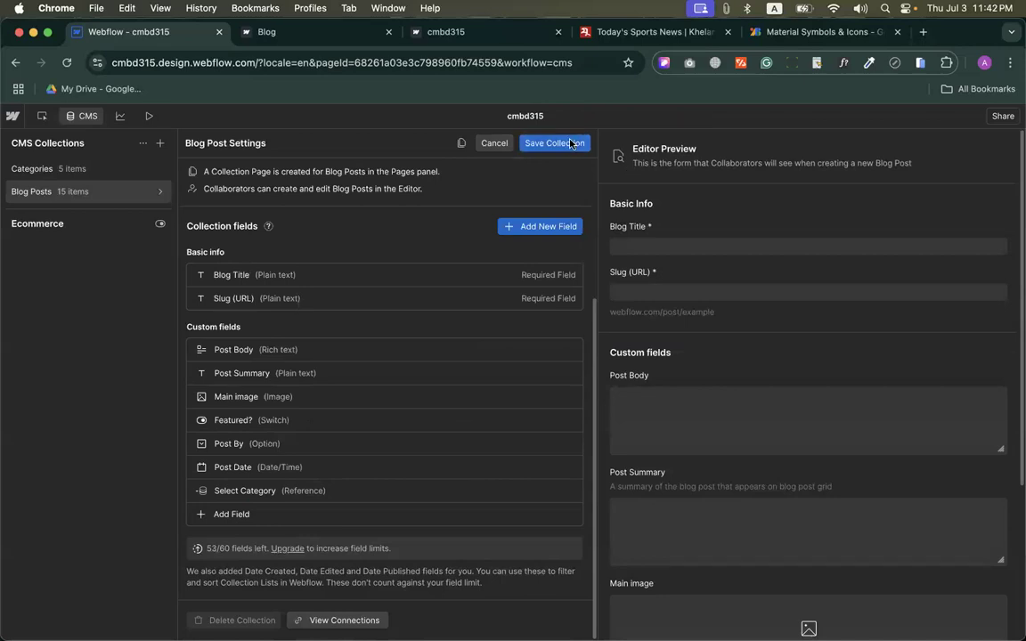
Step: Set the Select Category field of the Bangladesh Sports Awards 2023 post to BD Sports
click(44, 191)
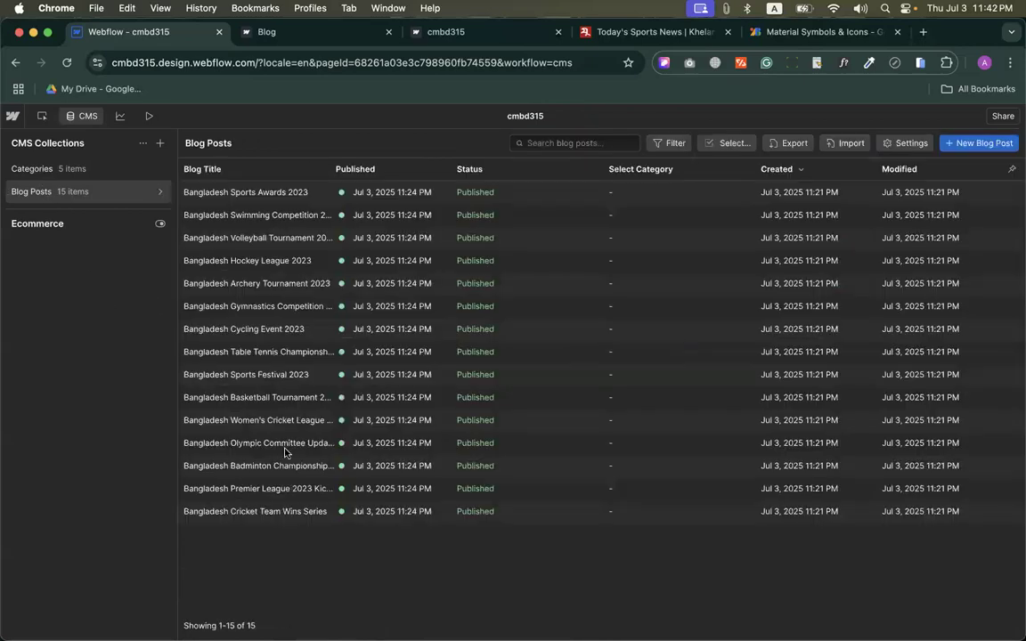
click(280, 190)
scroll(370, 536, down, 10)
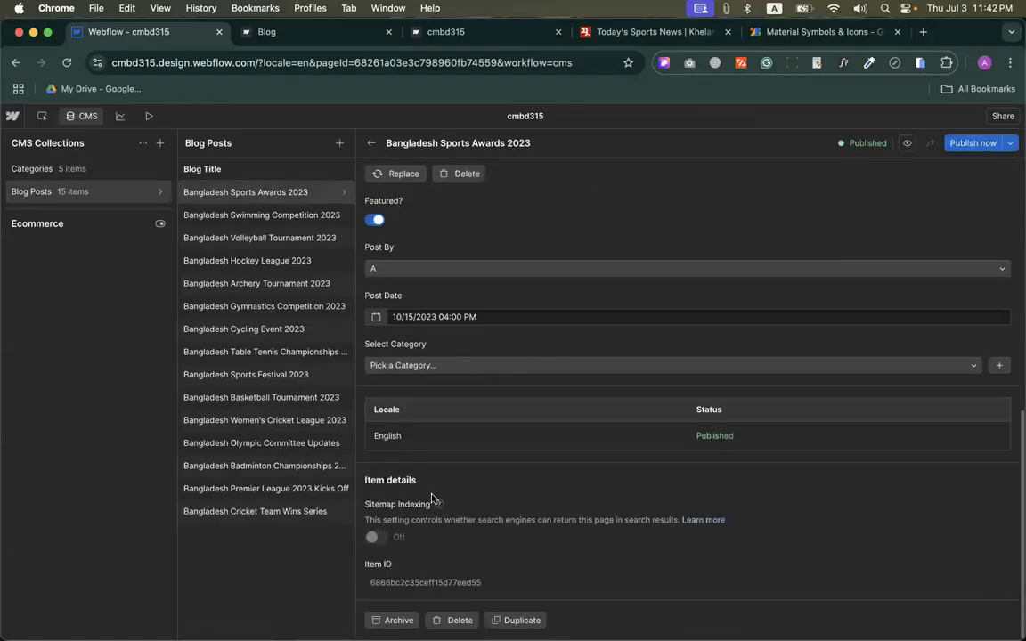
click(421, 367)
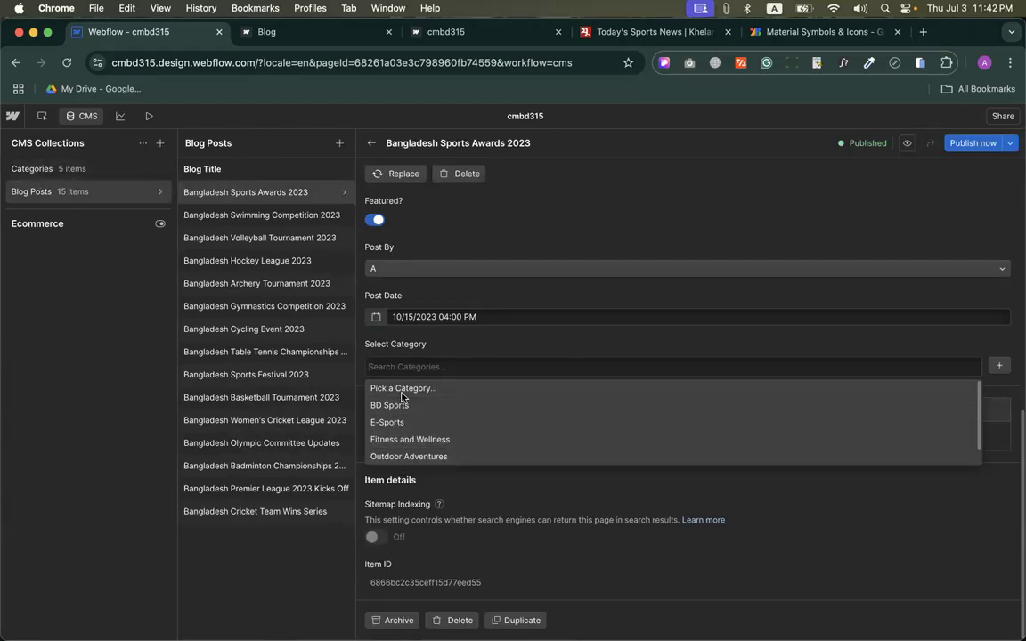
click(537, 510)
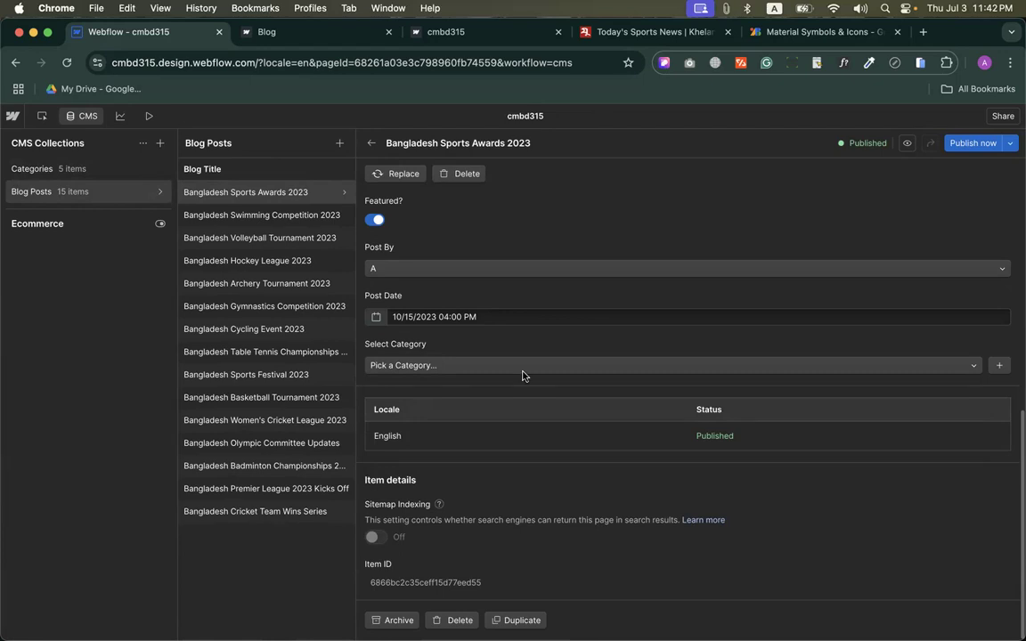
click(401, 367)
click(394, 402)
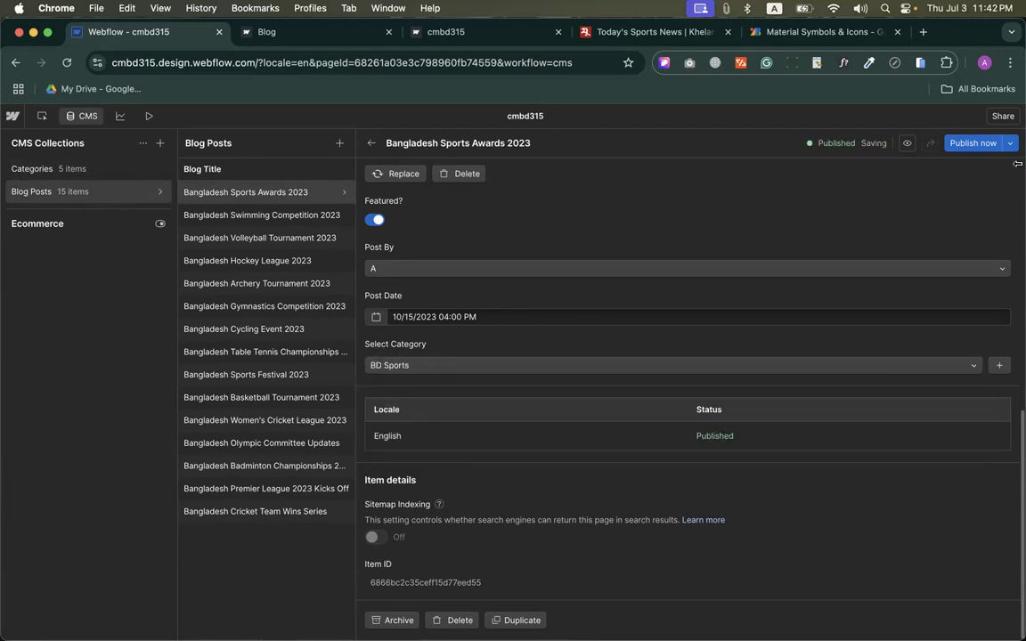
Step: Try to publish the Bangladesh Sports Awards 2023 post together with its referenced BD Sports category, and return to the Blog Posts list
click(972, 143)
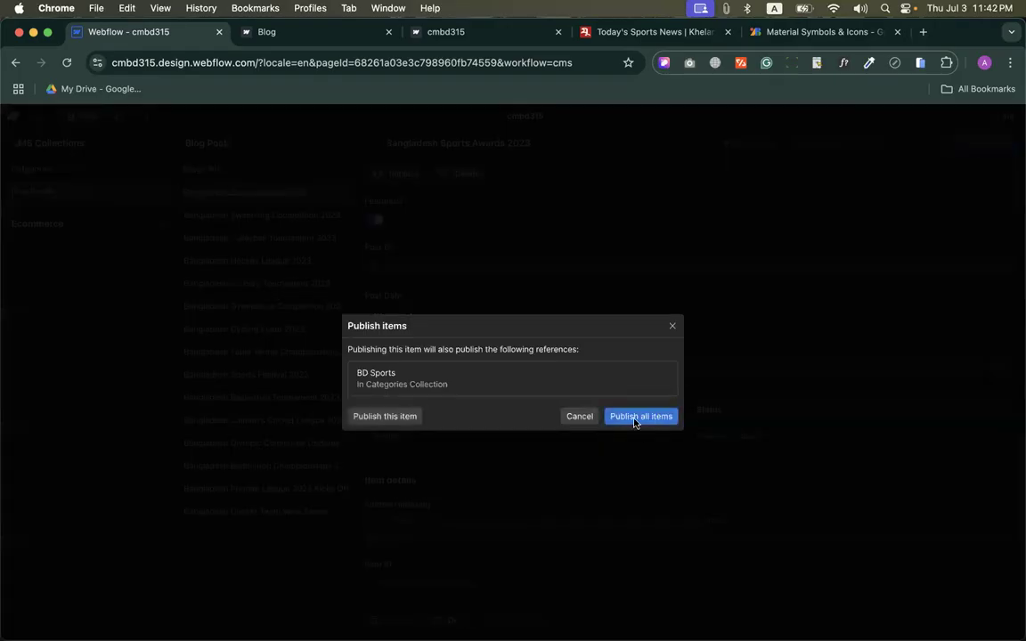
click(634, 413)
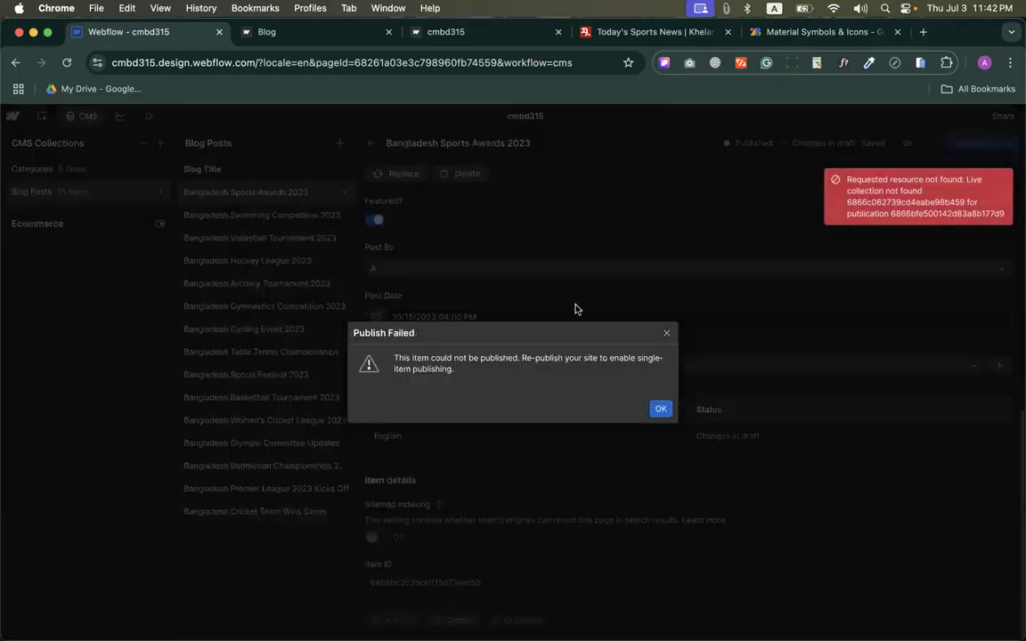
click(656, 408)
click(236, 169)
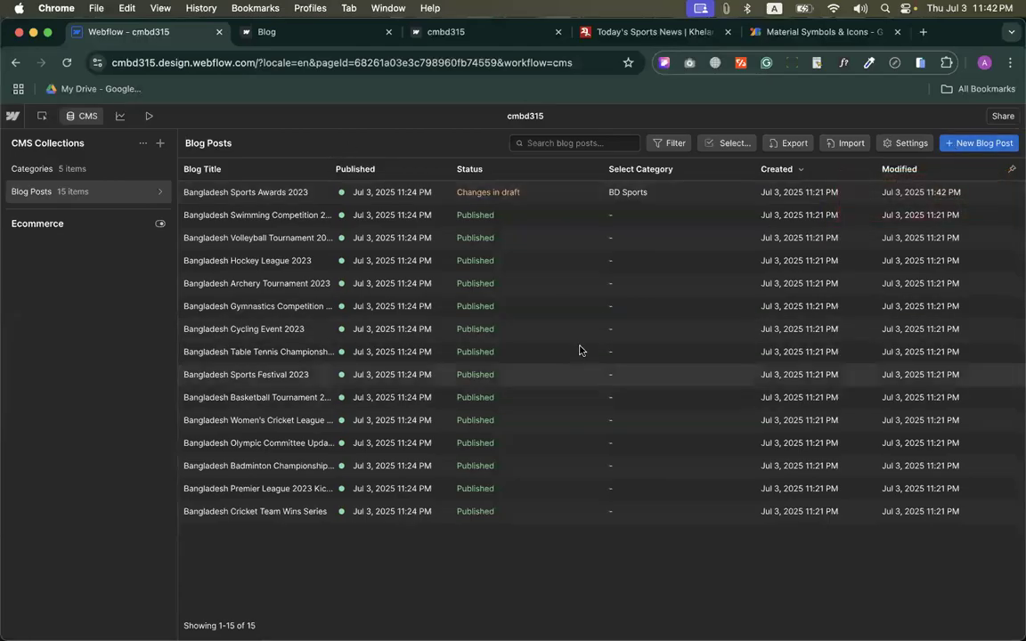
click(980, 144)
scroll(408, 408, down, 5)
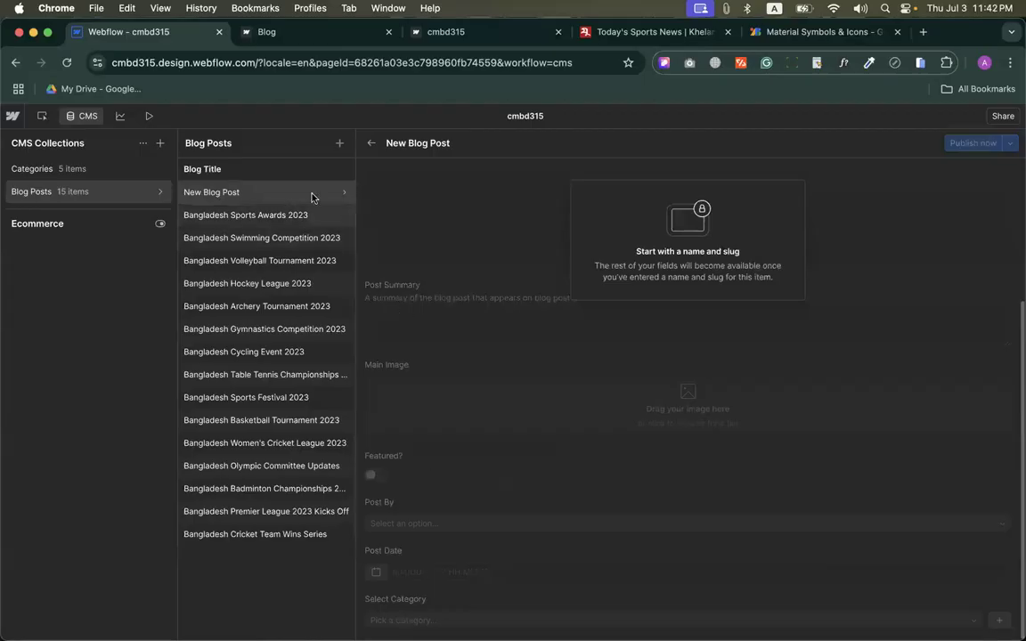
key(Escape)
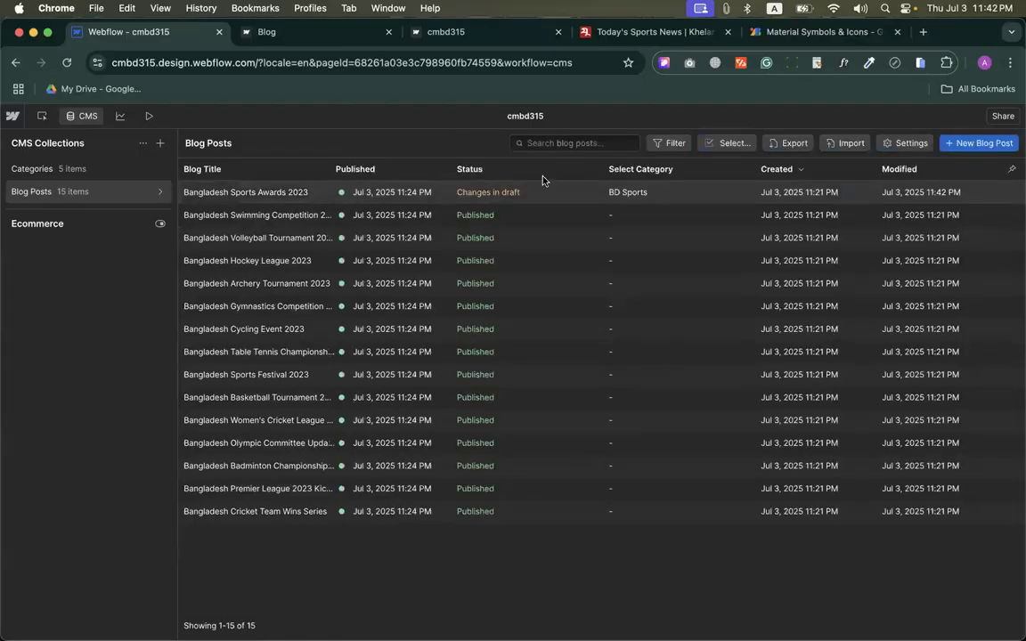
Step: Select all 15 items in the Blog Posts collection and delete them from all locales
click(742, 144)
click(188, 169)
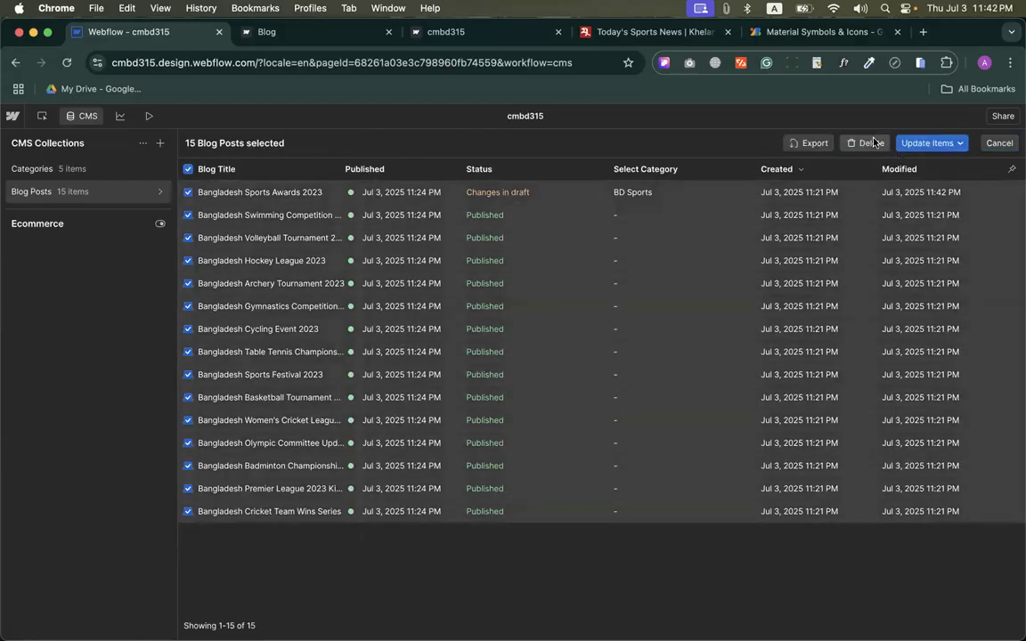
click(861, 142)
click(649, 411)
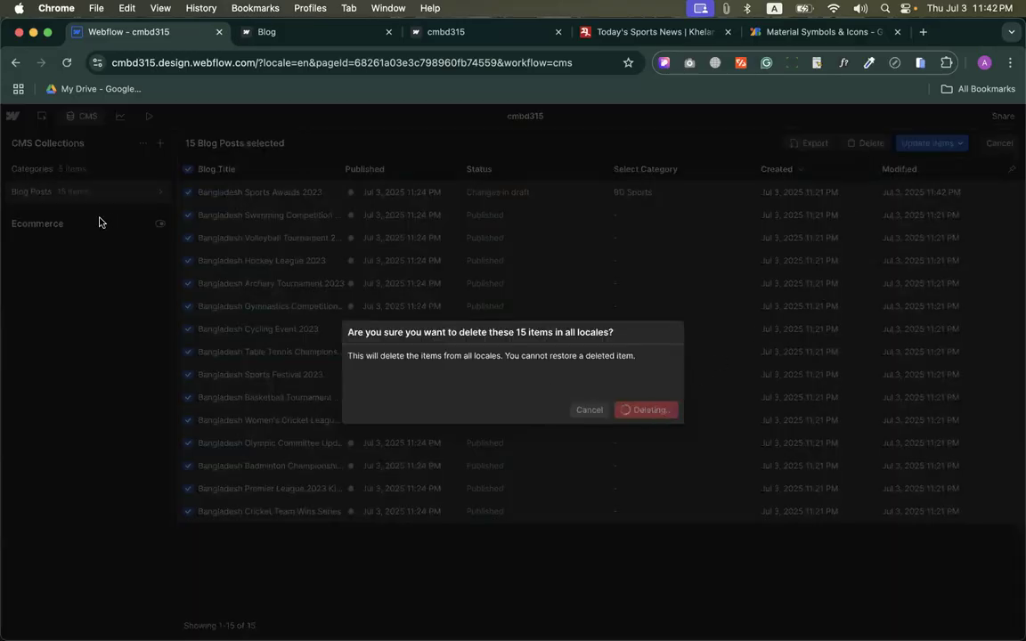
Step: Make the Select Category reference field required in the Blog Posts collection settings, and save the field and the collection
click(158, 192)
scroll(305, 412, down, 5)
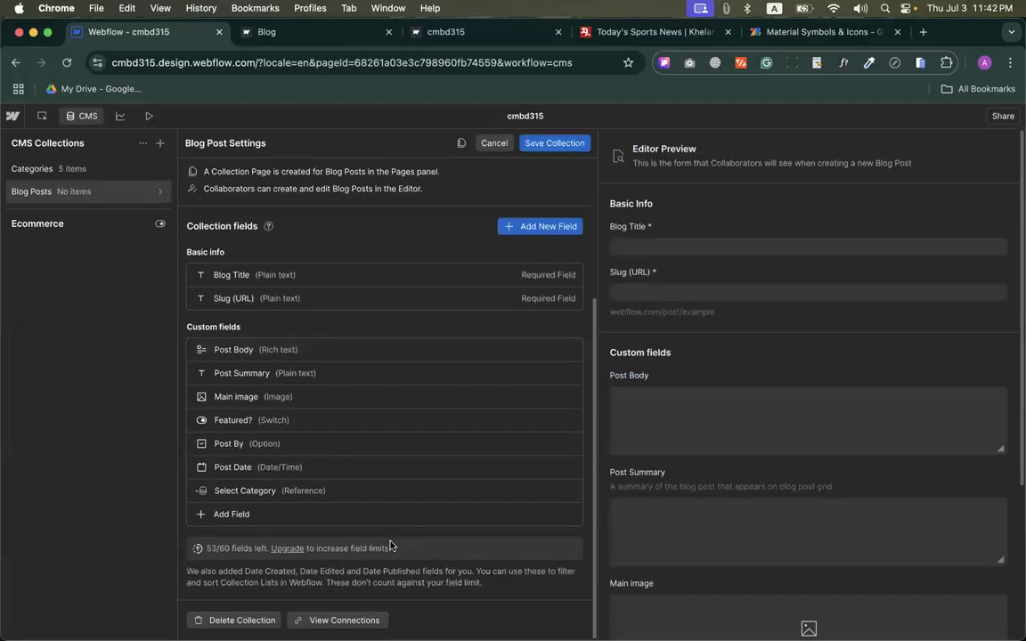
click(221, 491)
scroll(222, 496, down, 4)
click(197, 490)
click(549, 318)
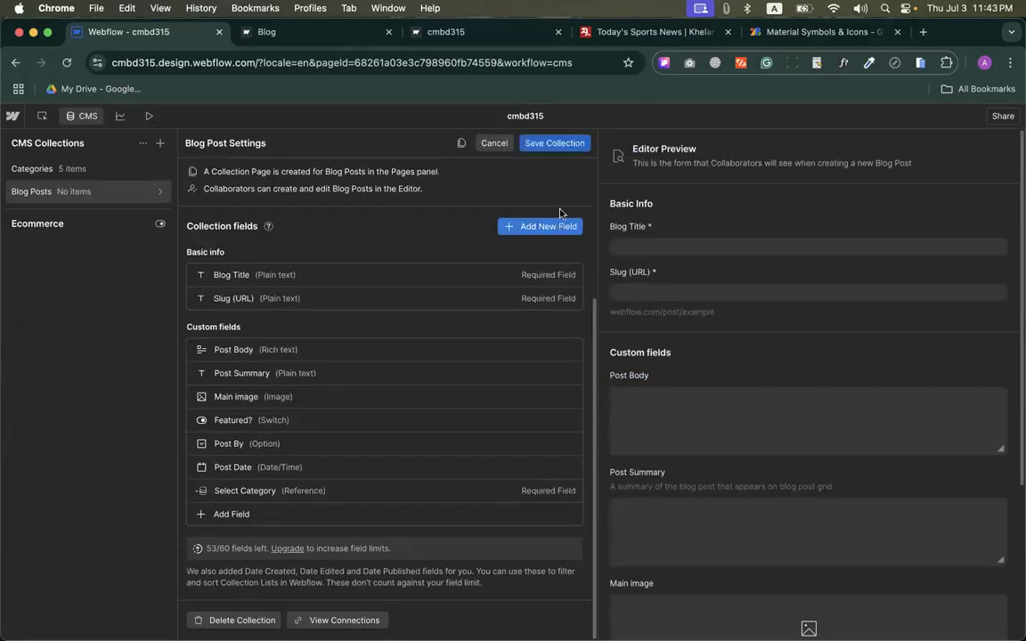
click(82, 189)
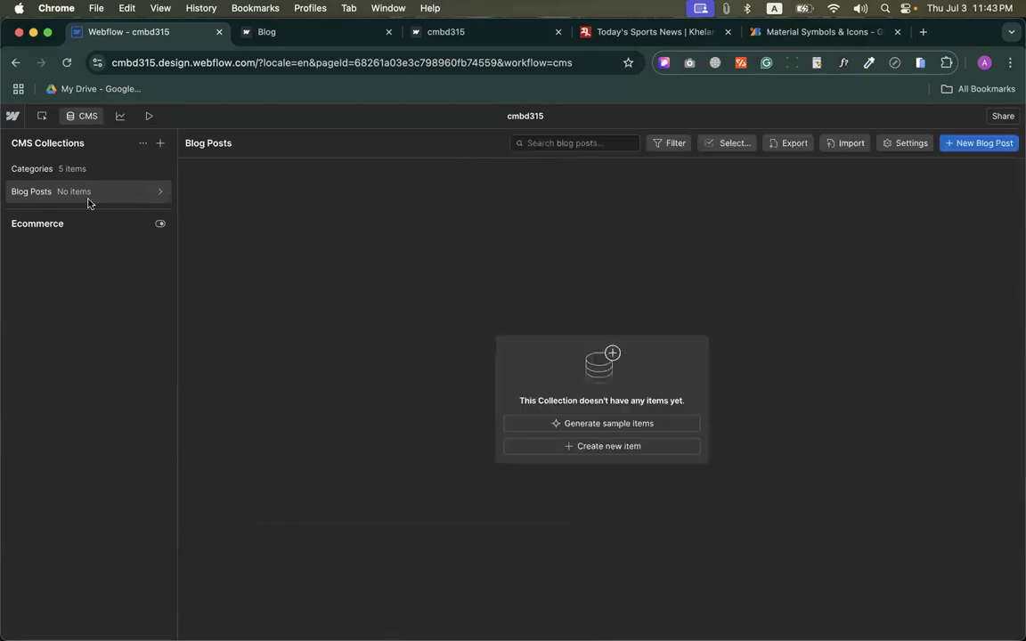
click(726, 142)
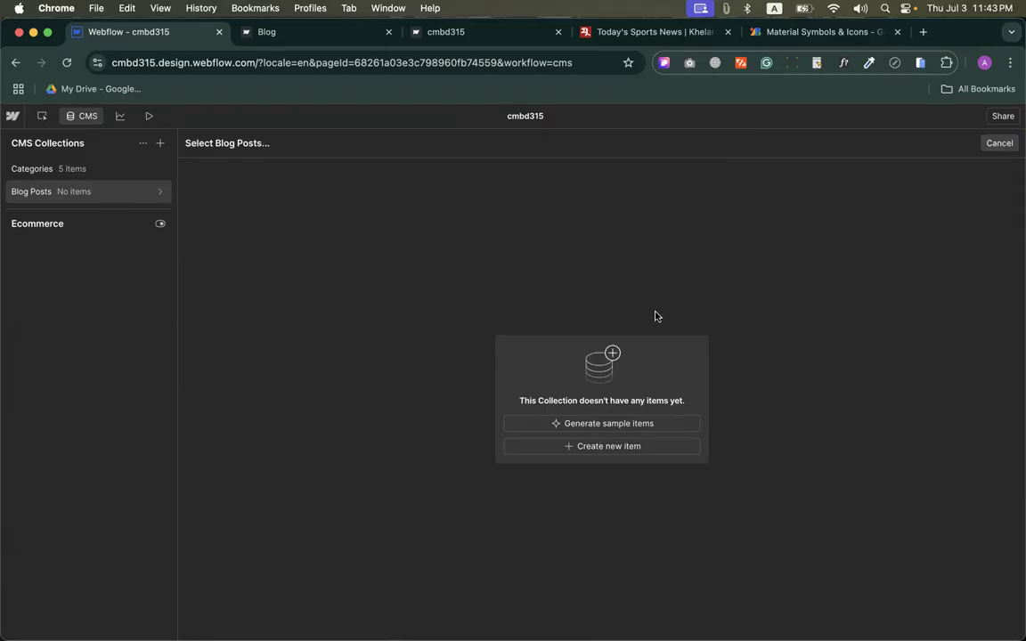
click(588, 424)
click(631, 427)
Step: Switch to the Jugantor sports news page in the browser and examine its category navigation, including the Nationwide submenu
click(621, 33)
scroll(499, 210, up, 3)
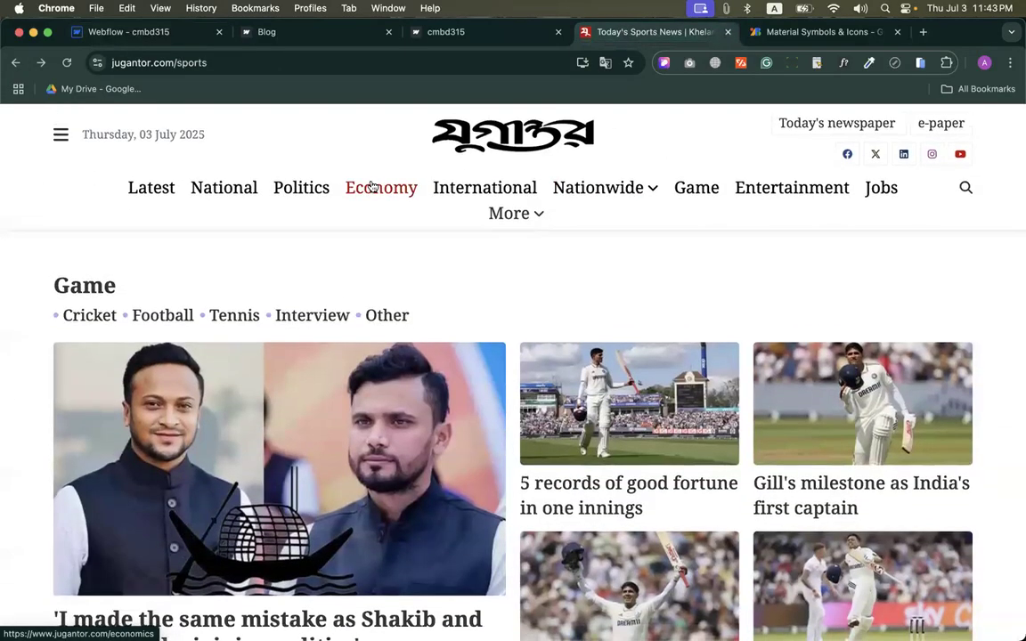
mouse_move(589, 200)
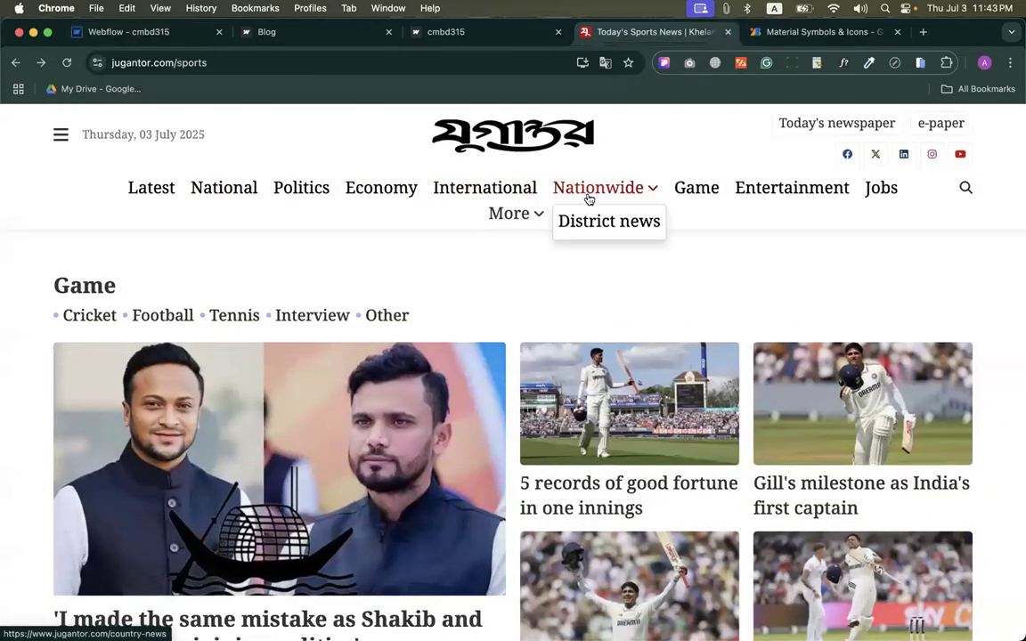
Step: Return to Webflow and generate 5 sample items in the Blog Posts collection with the description "Bd Sports"
click(172, 33)
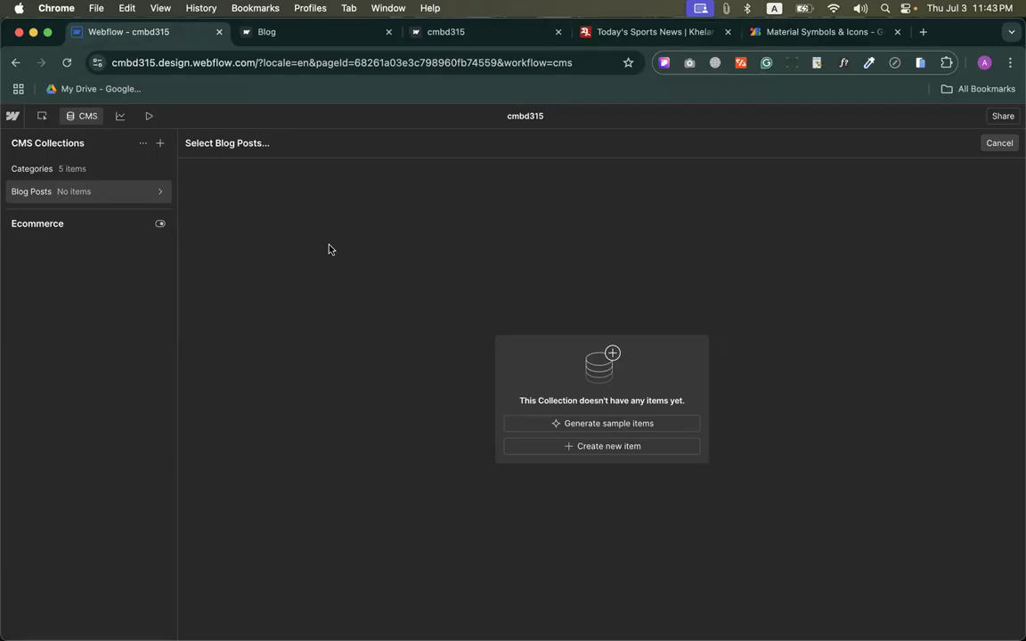
click(579, 423)
click(560, 373)
text(Bd St)
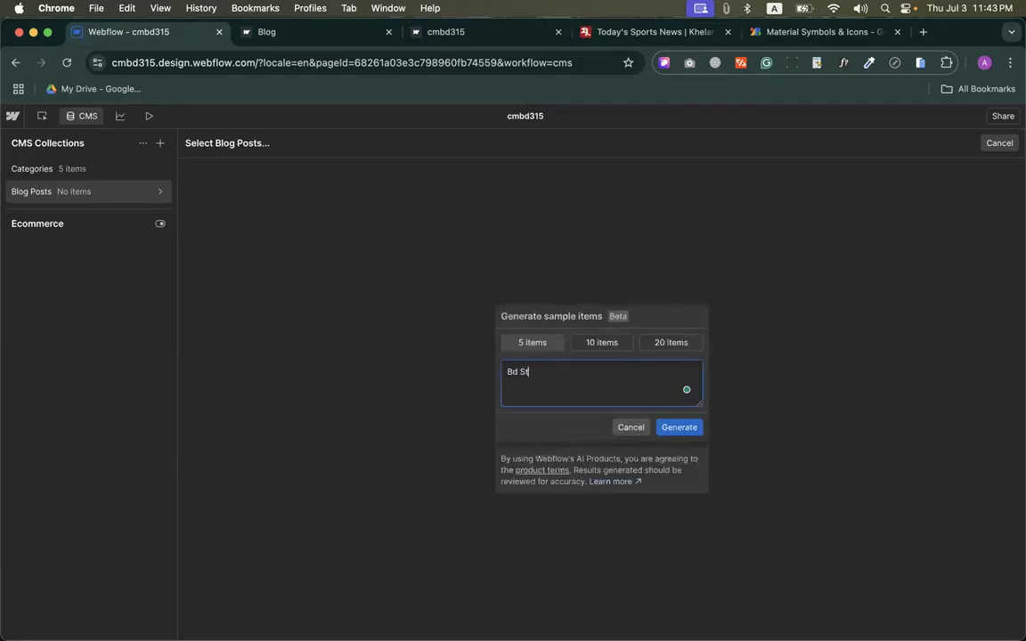
text(ports)
click(446, 334)
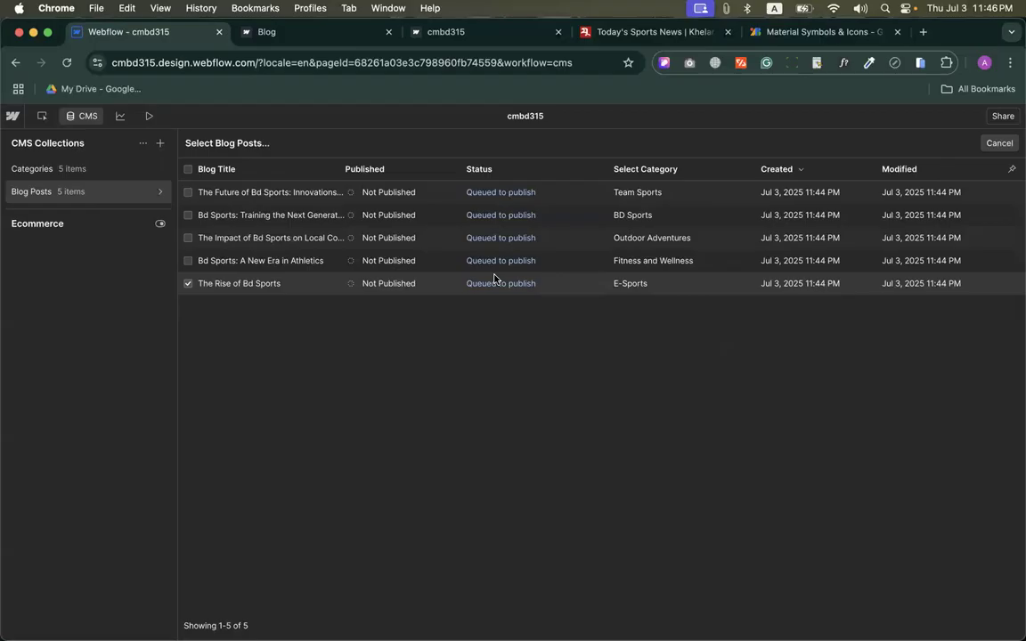
click(487, 283)
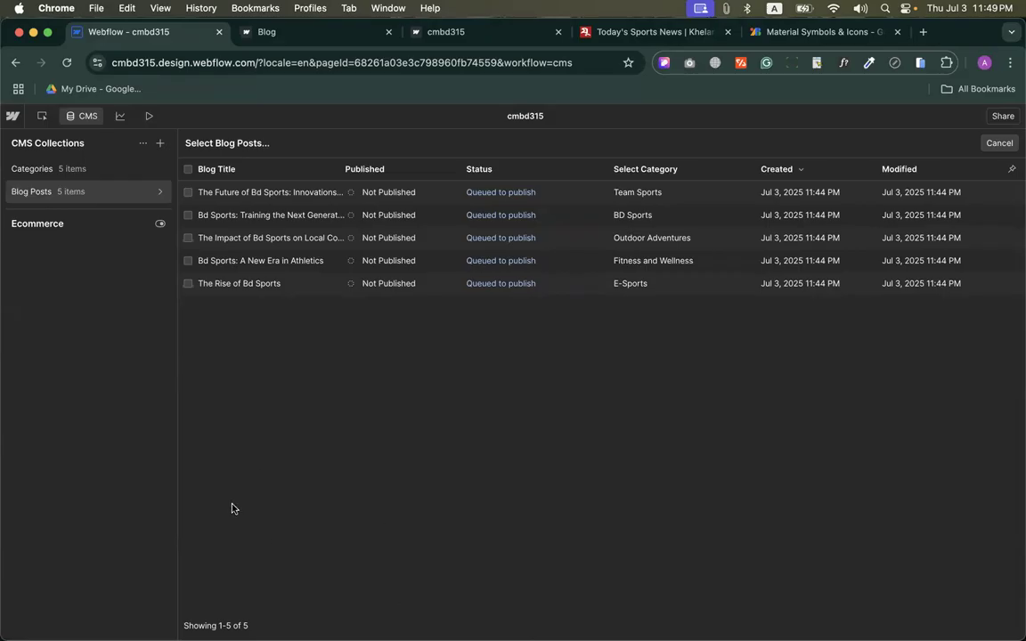
Step: Select all five generated items in the Blog Posts collection and delete them
click(188, 169)
click(863, 145)
click(643, 409)
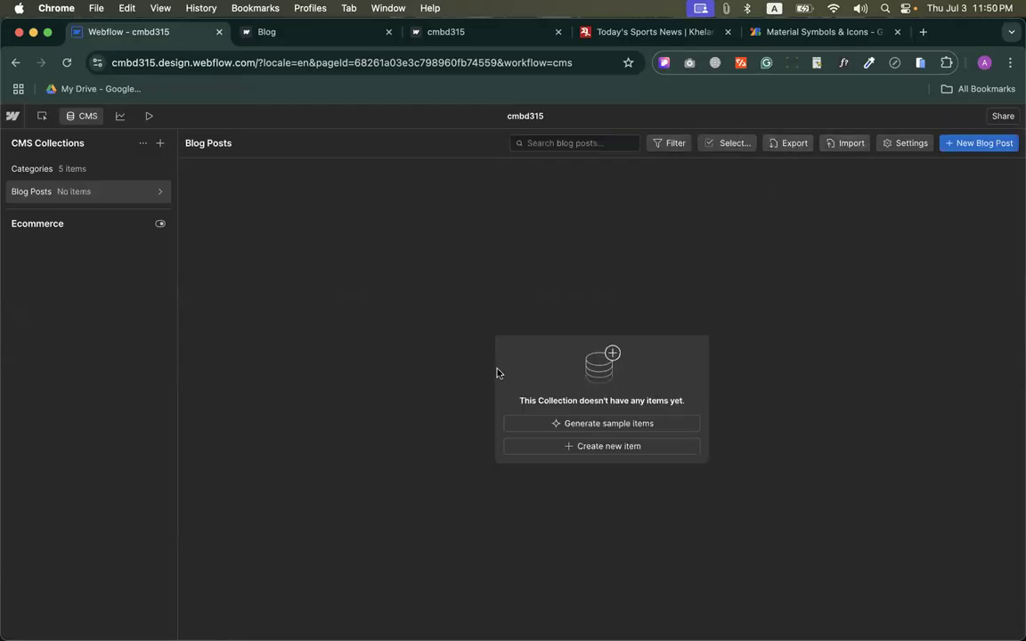
Step: Request a batch of 20 sample items for the empty Blog Posts collection
click(544, 424)
click(675, 344)
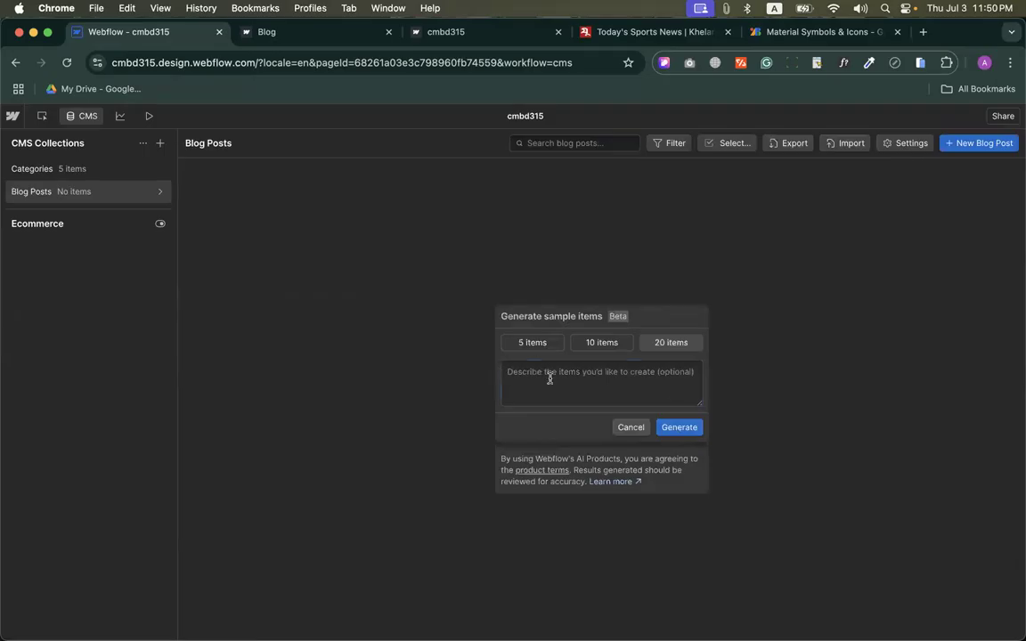
key(Return)
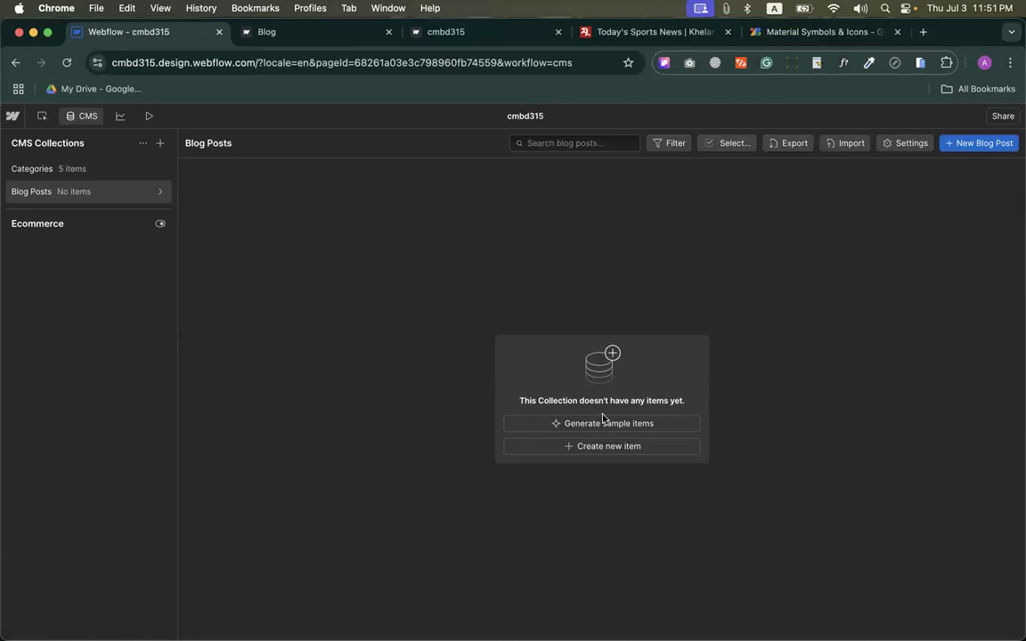
Step: Generate 20 sample items in the Blog Posts collection with the description "Bd Sports"
click(603, 422)
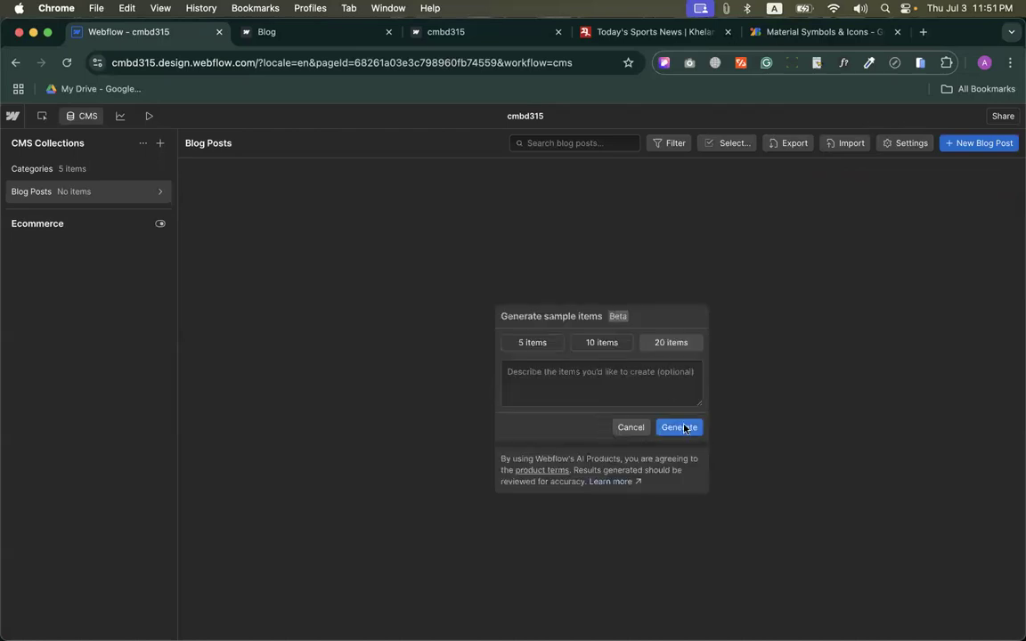
click(607, 378)
text(Bd Sp)
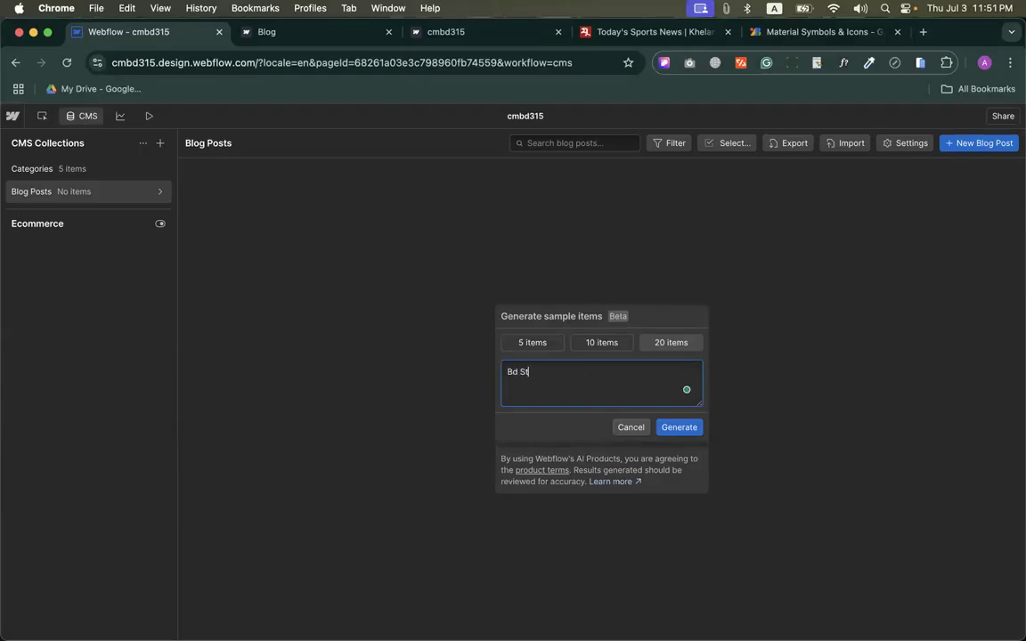
text(orts)
click(679, 427)
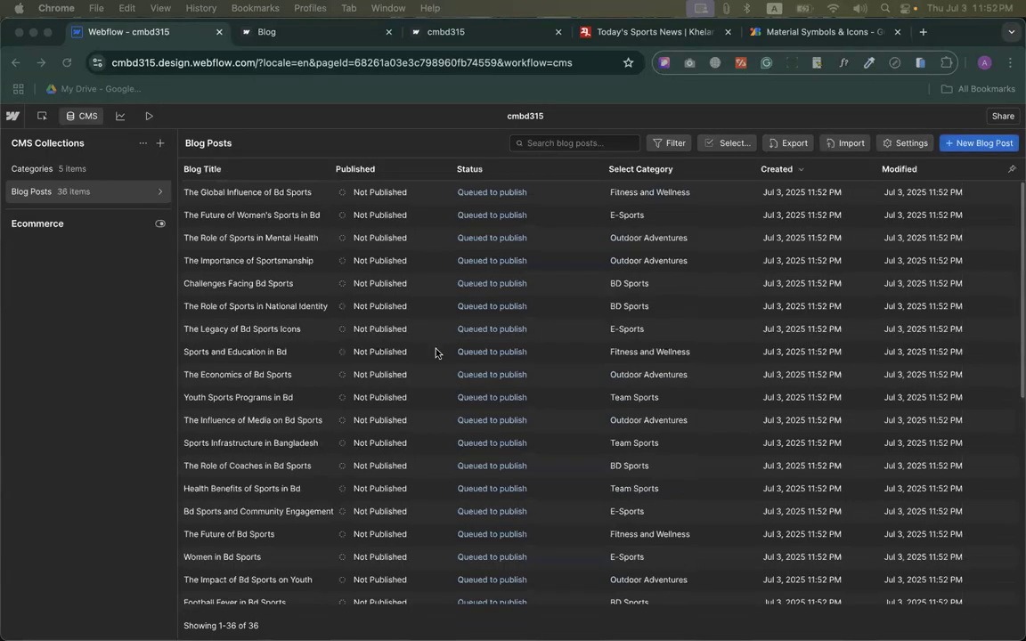
Step: Look through the generated blog posts, the Blog page's collection list on the canvas, and the Categories collection
click(112, 419)
scroll(408, 413, down, 5)
scroll(408, 412, up, 5)
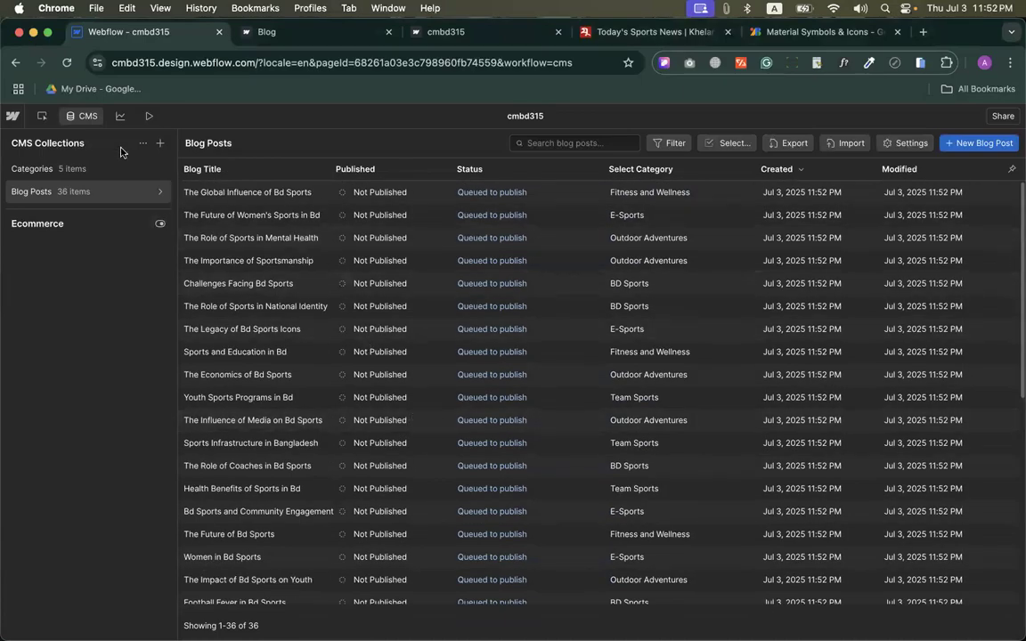
click(83, 112)
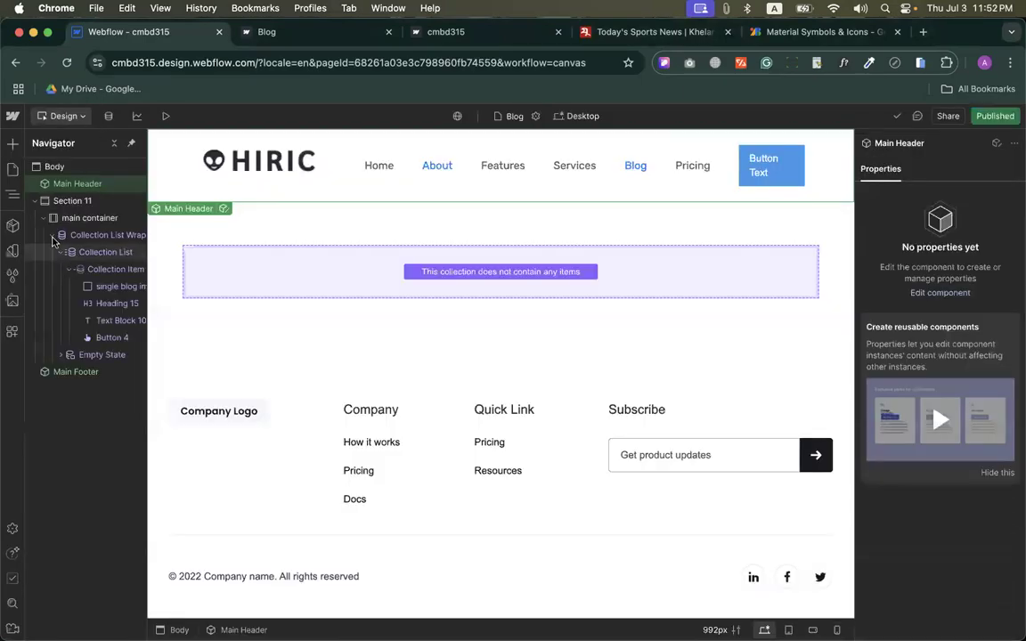
click(108, 115)
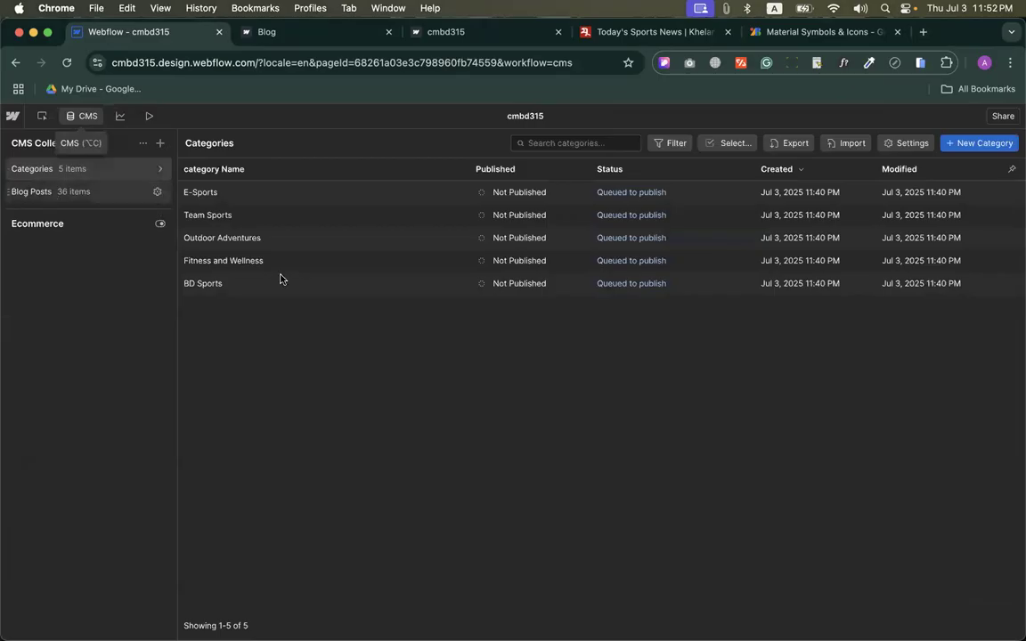
click(85, 191)
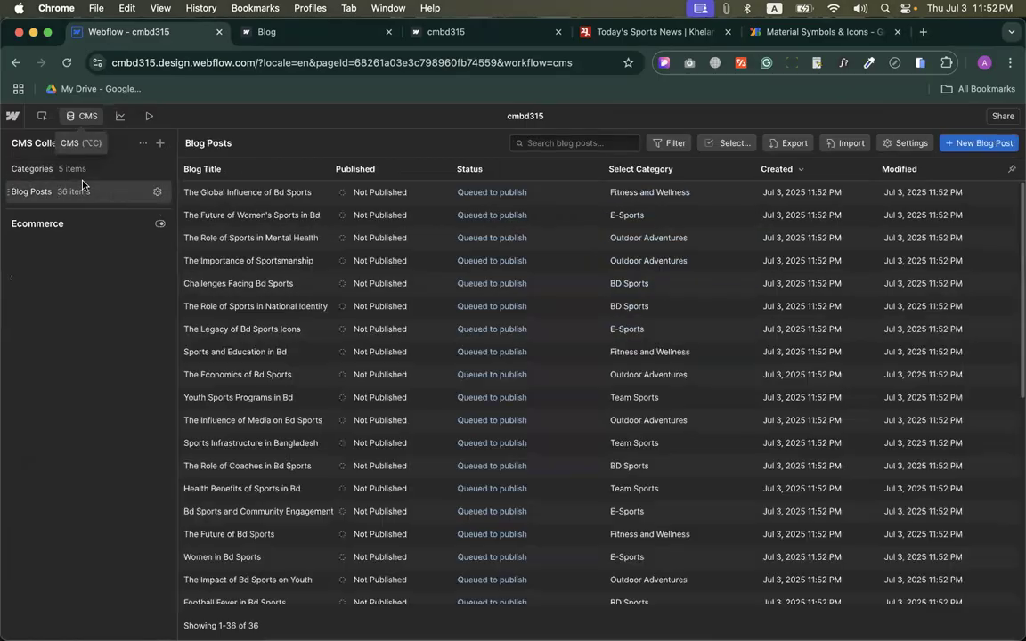
Step: Examine the fields and selected category of the posts The Global Influence of Bd Sports and The Importance of Sportsmanship
click(198, 194)
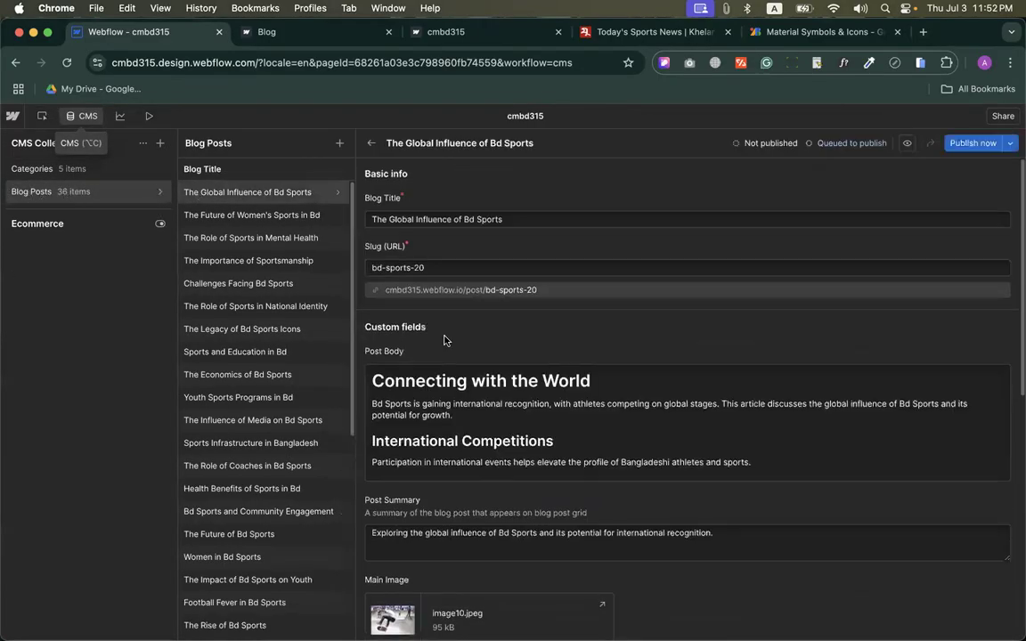
scroll(402, 307, down, 10)
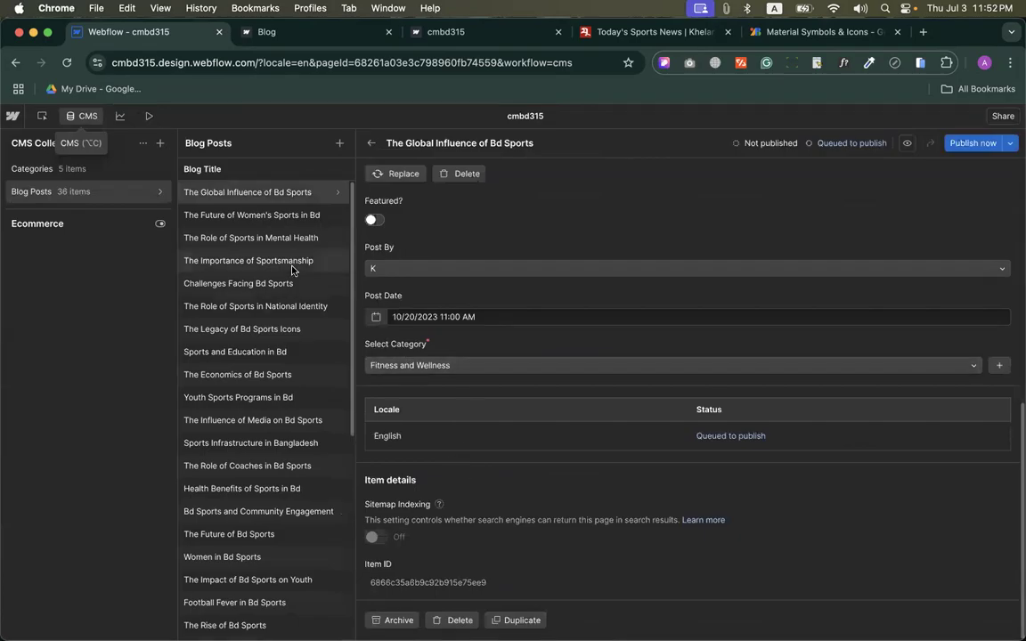
click(258, 260)
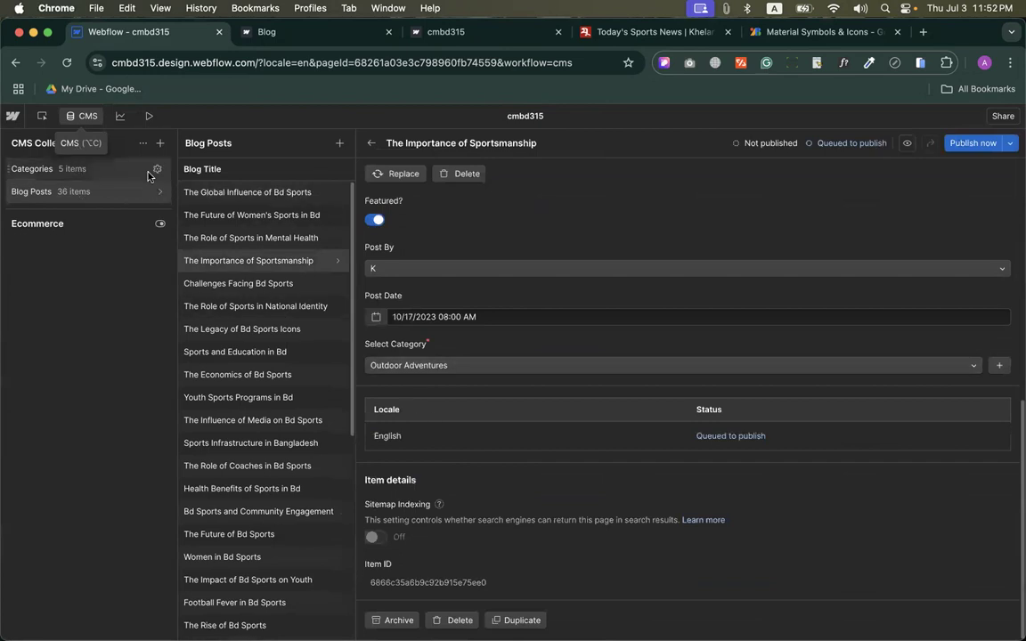
Step: Add a multi-reference field labelled "Select Posts" that references Blog Posts to the Categories collection, and save the collection
click(154, 168)
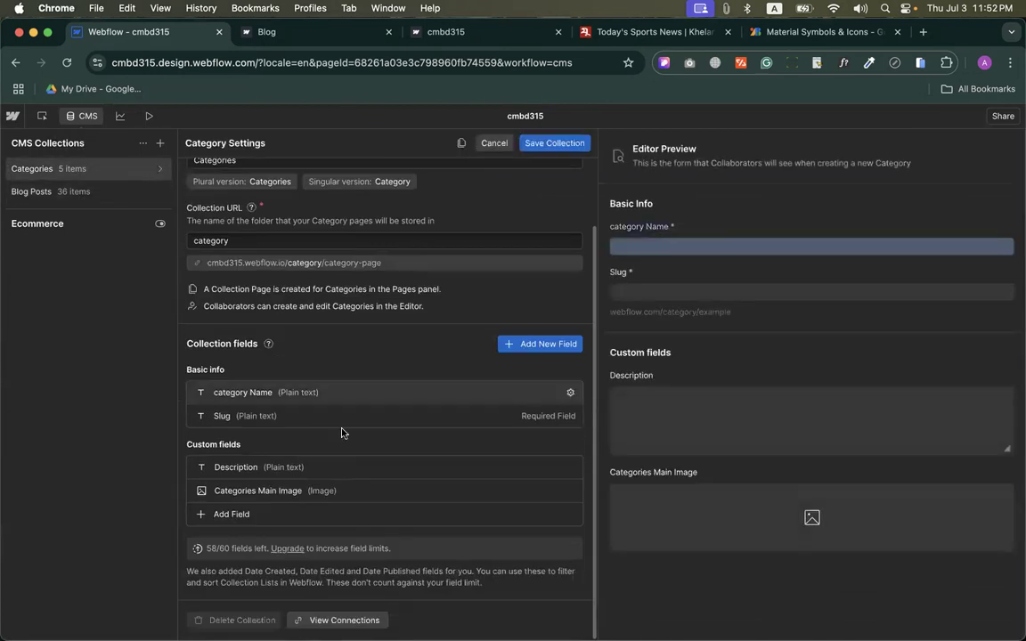
click(238, 514)
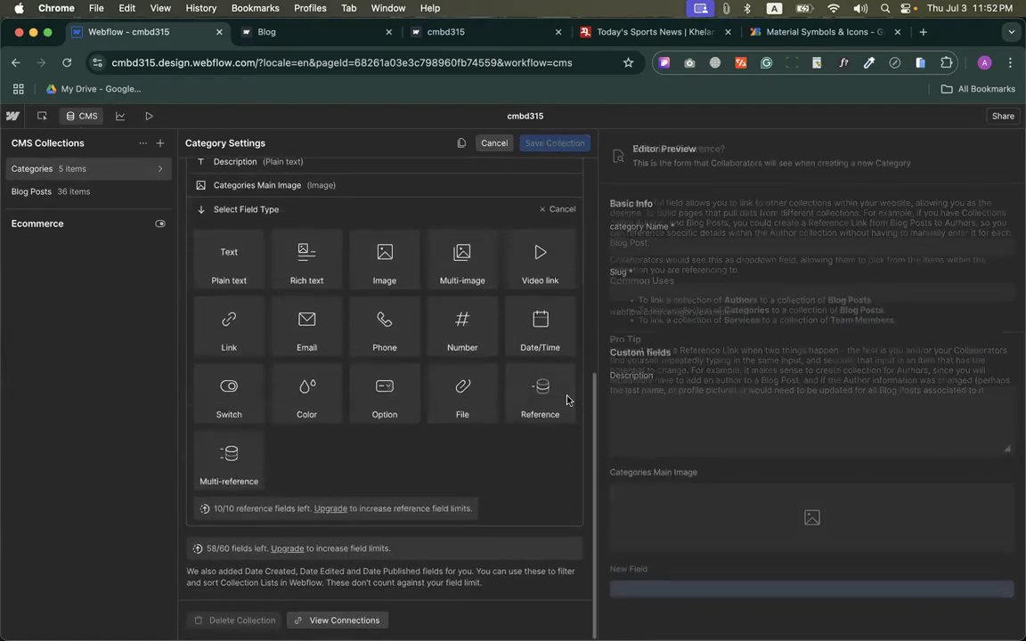
click(232, 459)
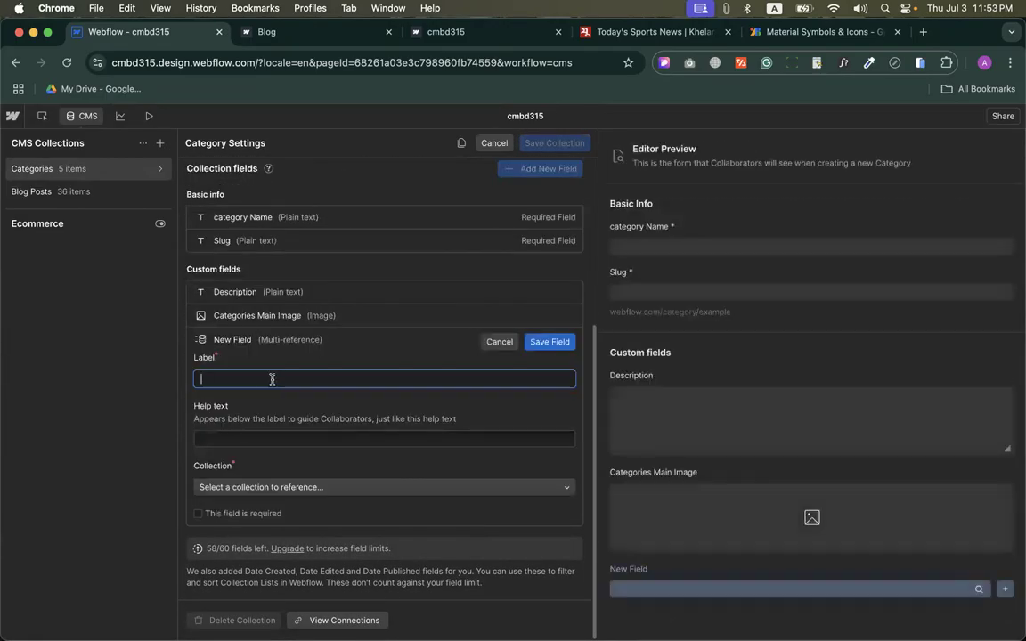
text(Select Post)
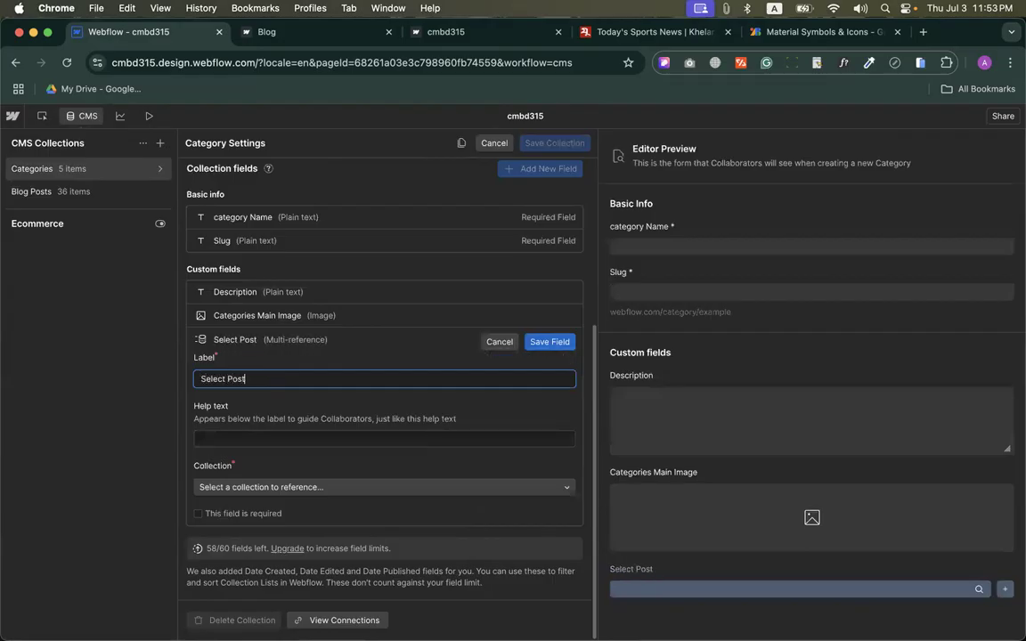
text(s)
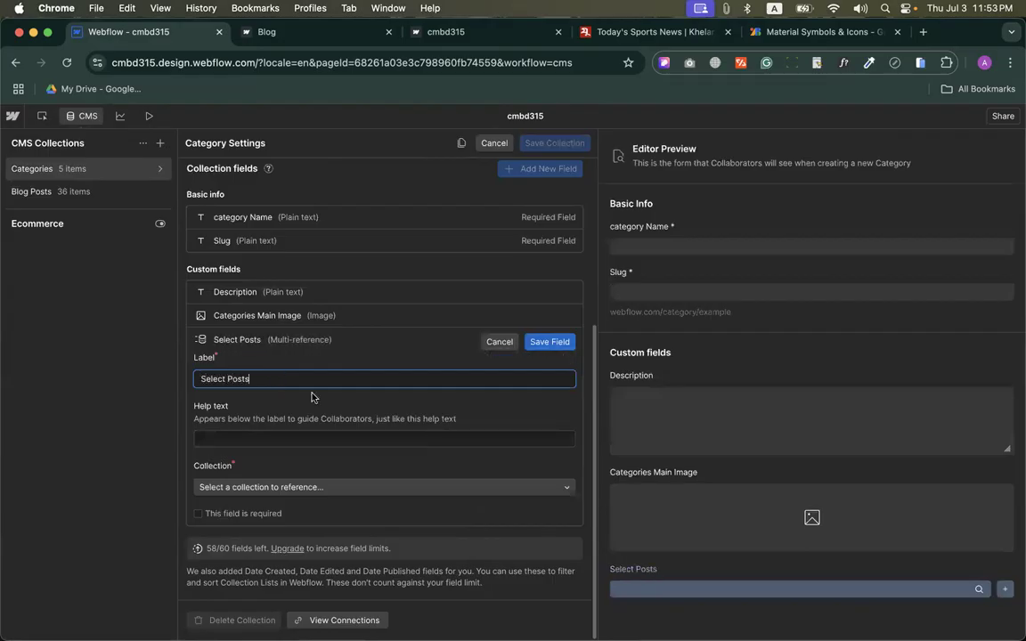
click(236, 488)
click(230, 543)
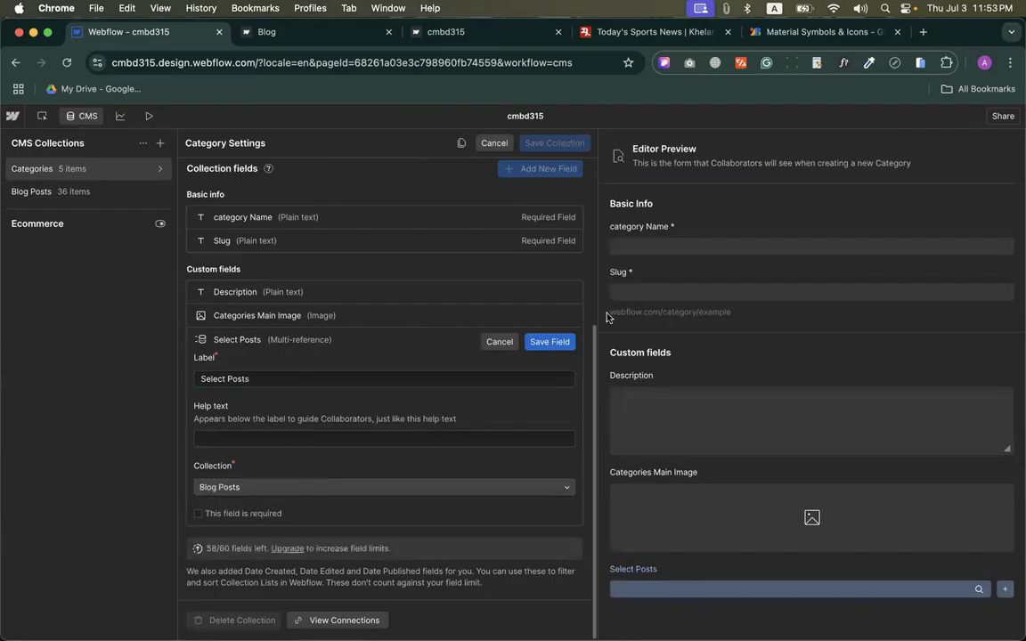
click(537, 344)
click(545, 143)
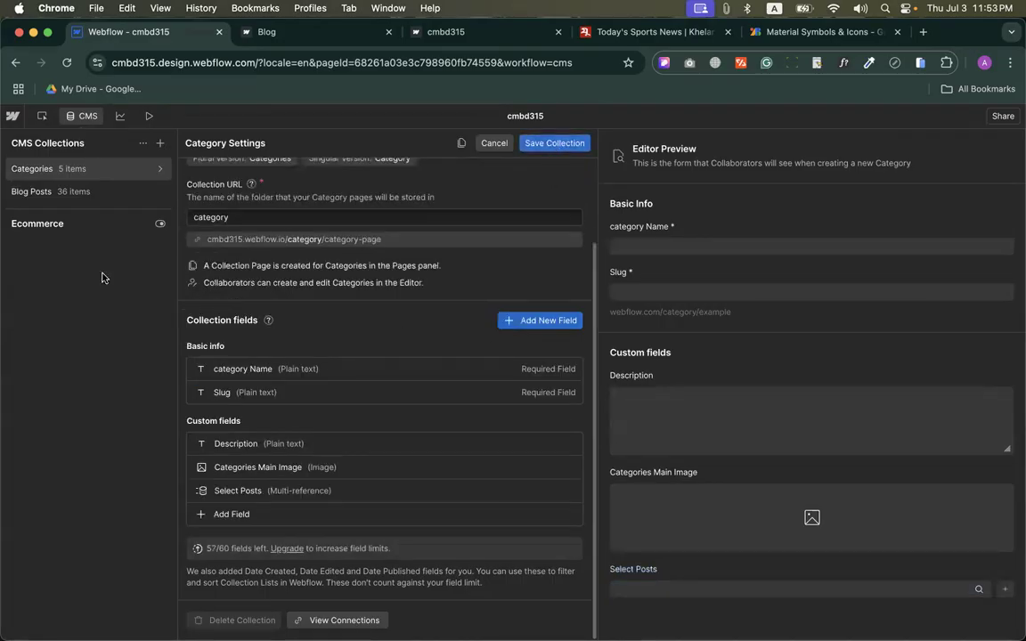
Step: Try to reference Bangladesh Badminton Championships 2023 and Bangladesh Cricket Team Wins Series in the E-Sports category's Select Posts field
click(300, 199)
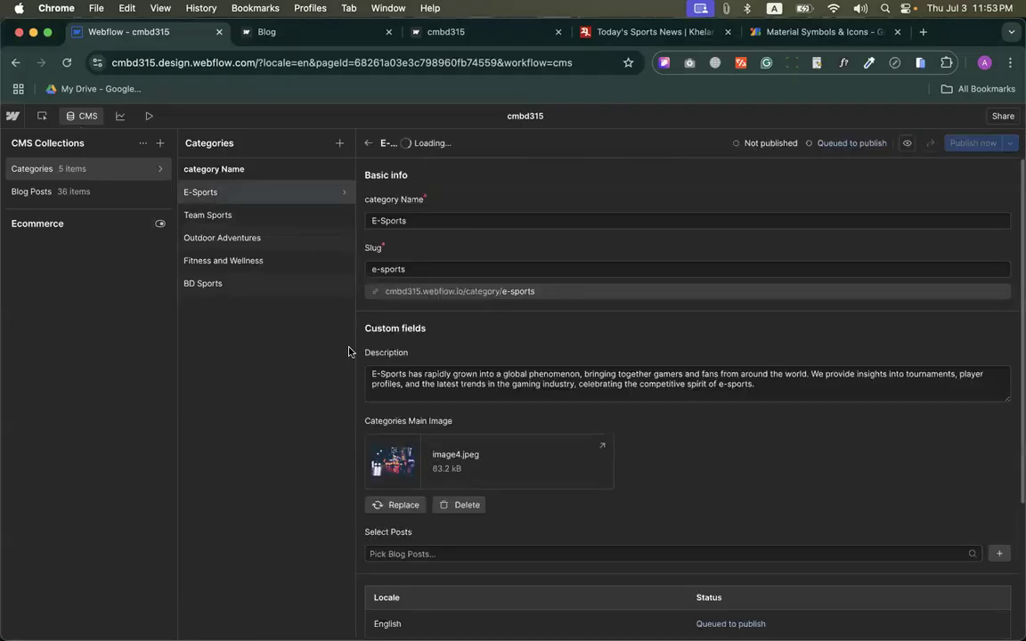
click(436, 553)
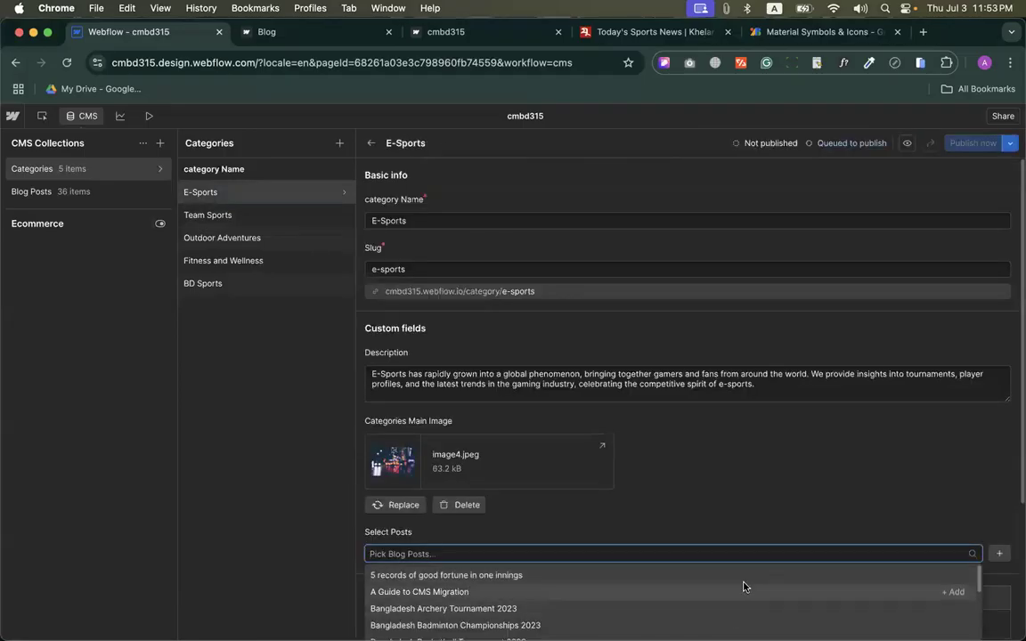
click(749, 626)
click(784, 638)
click(872, 532)
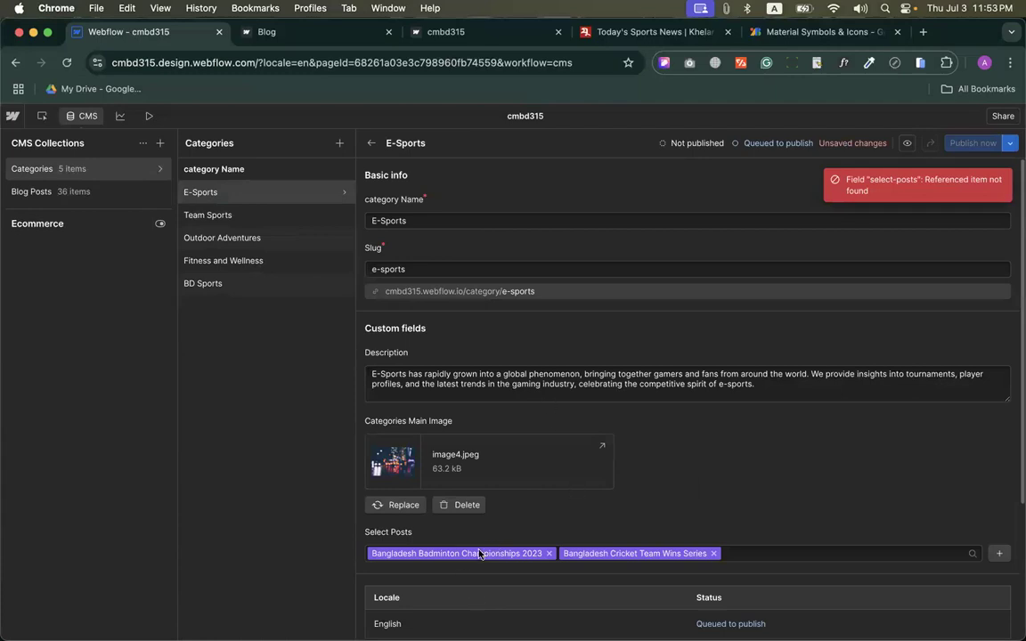
Step: Remove both referenced posts from the E-Sports category and undo all unsaved changes to the item
click(547, 554)
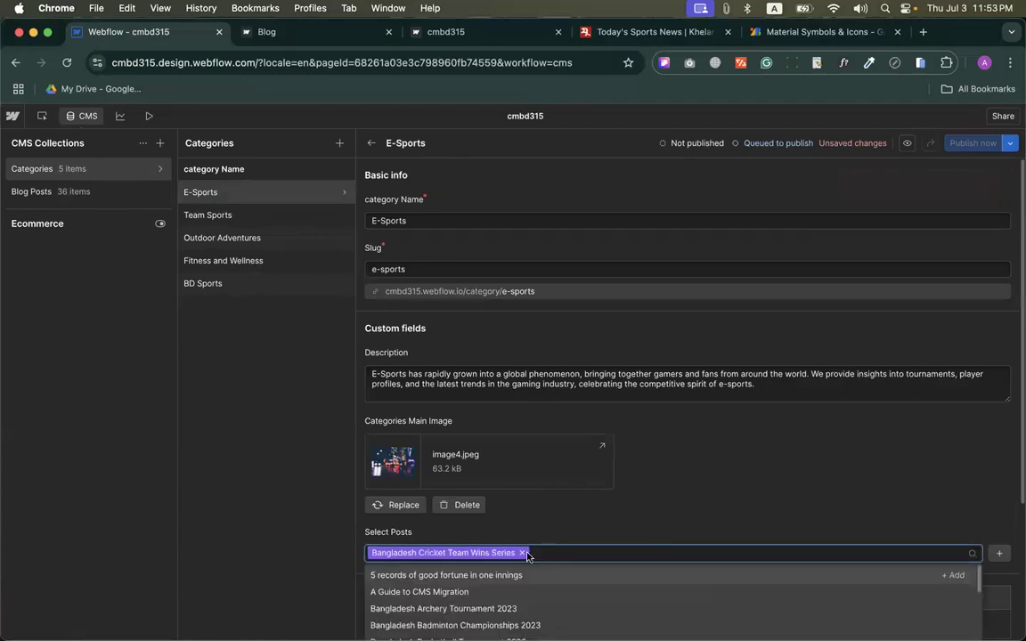
click(521, 552)
click(567, 516)
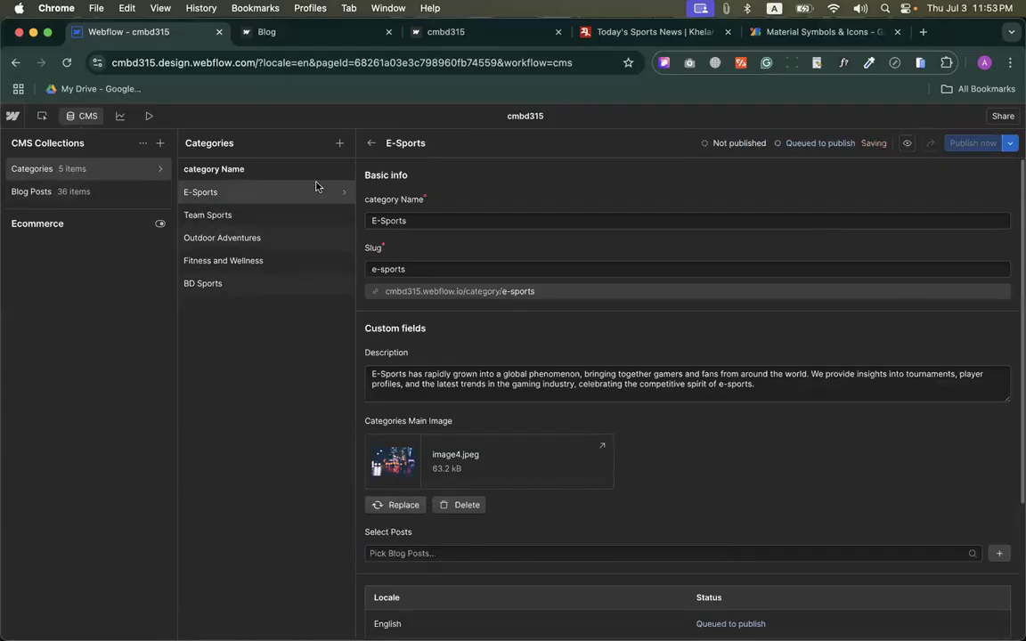
click(82, 116)
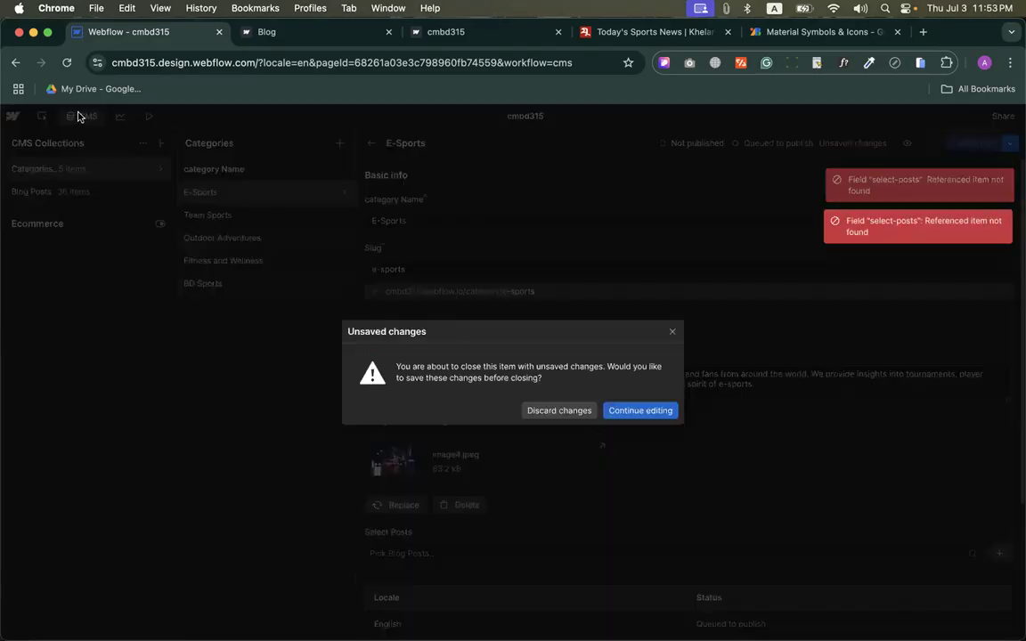
click(643, 413)
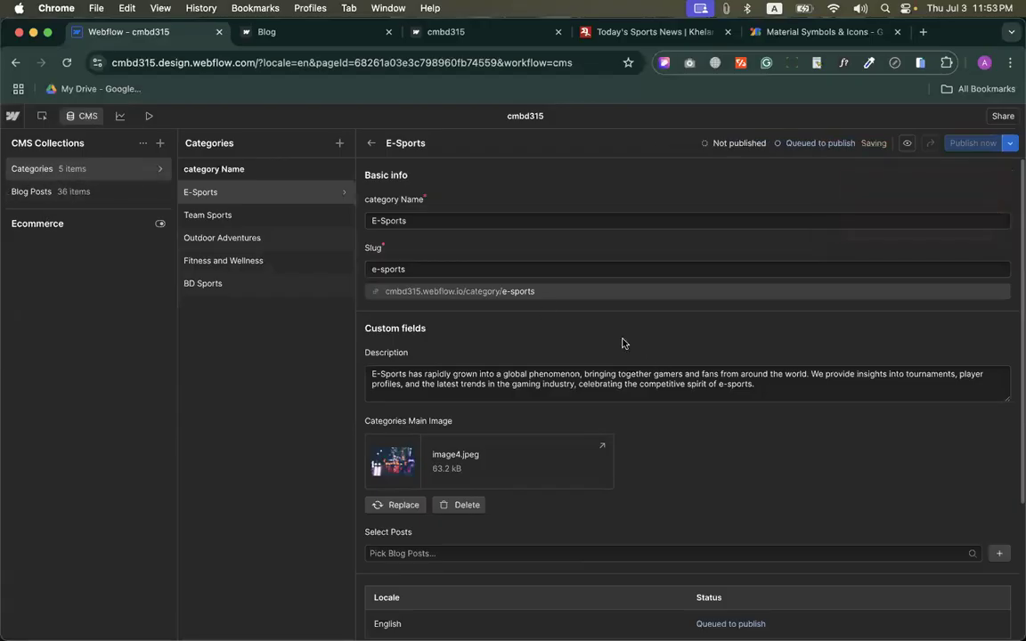
click(80, 118)
click(637, 413)
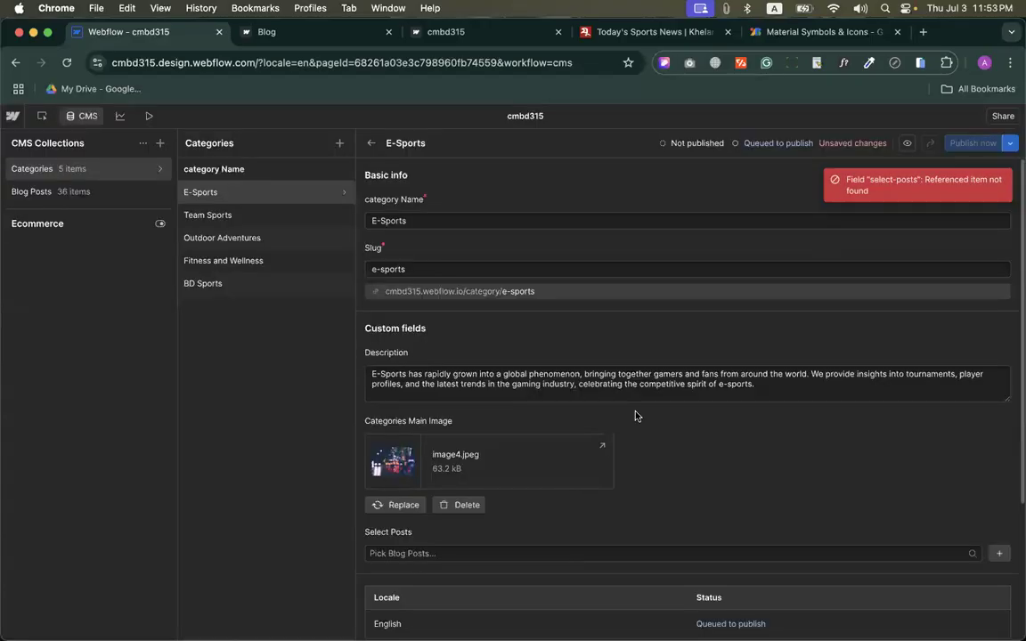
click(1011, 144)
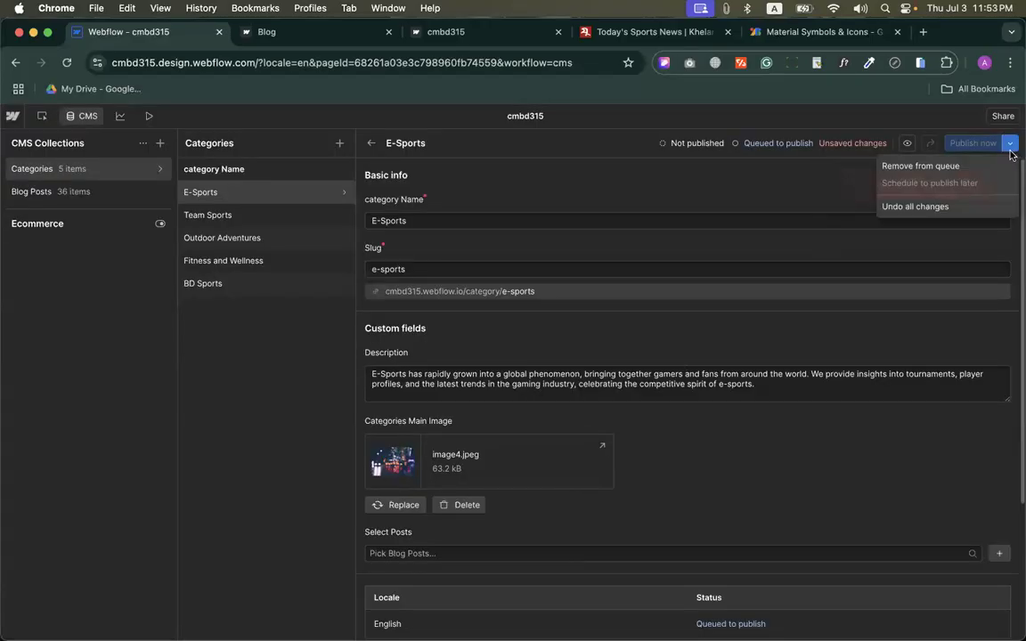
click(907, 207)
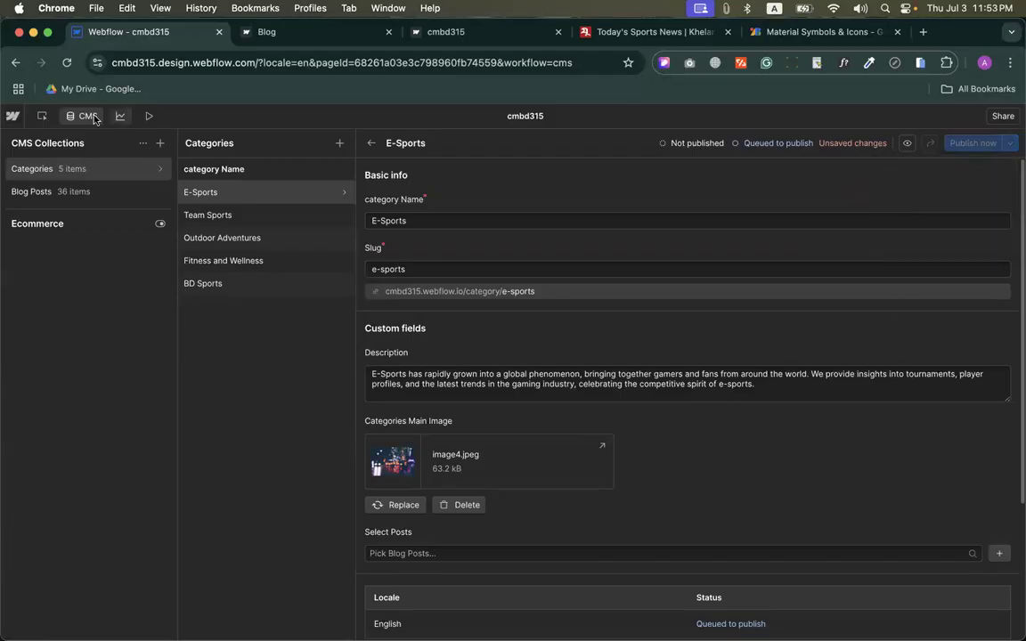
Step: Return to the Blog page design, copy Section 11 with its collection list, and open the Categories Template page
click(66, 119)
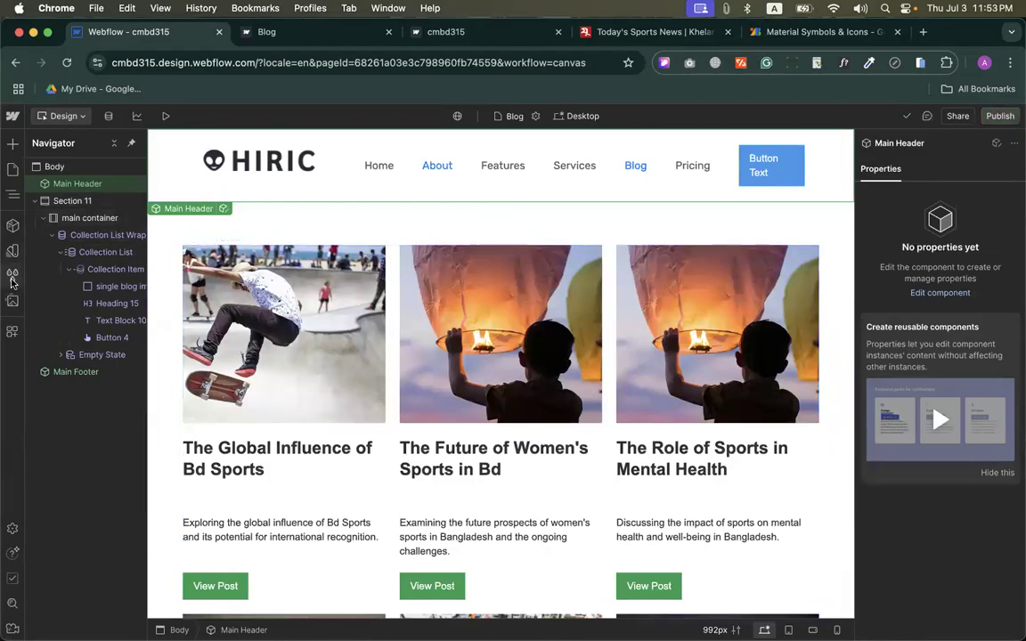
click(13, 168)
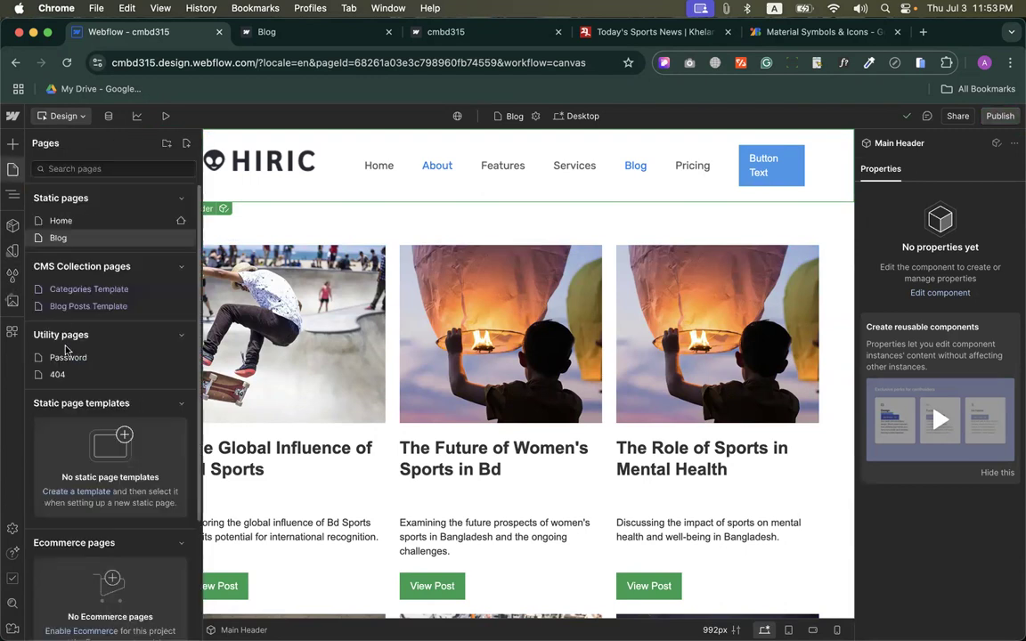
click(290, 216)
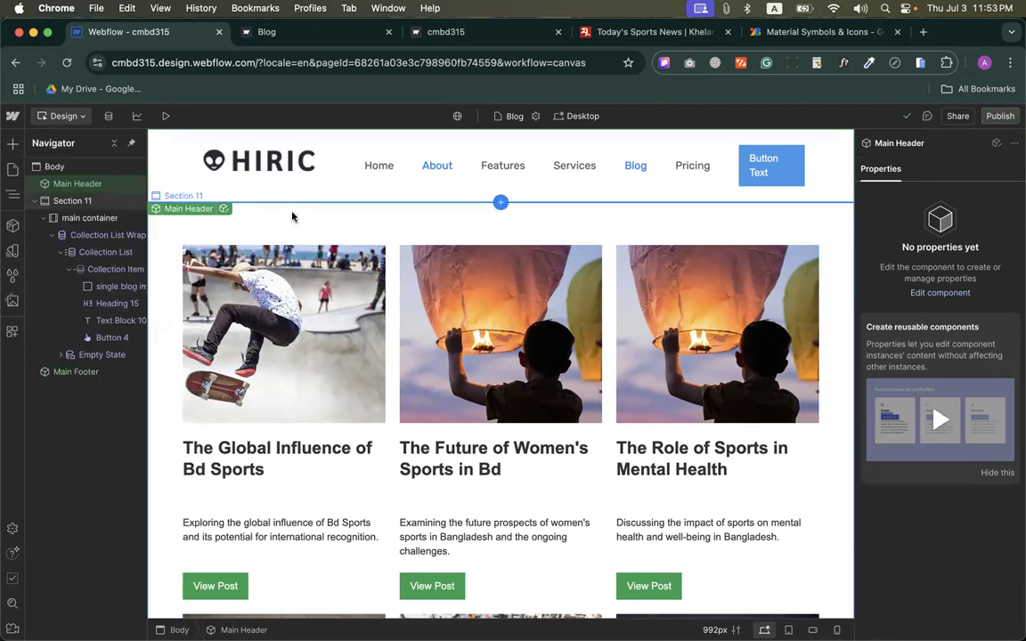
click(54, 201)
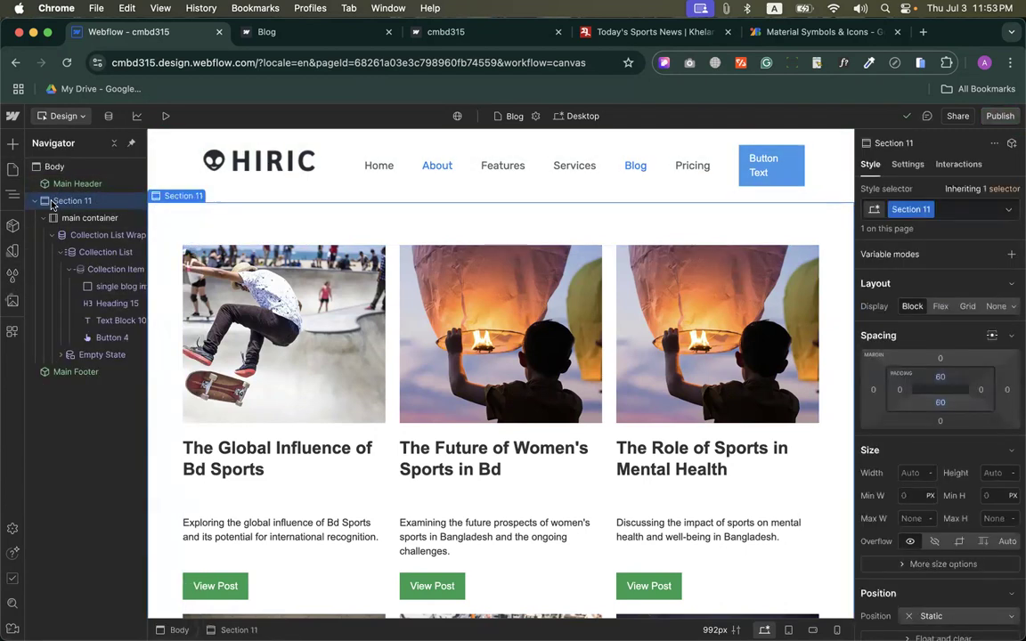
click(13, 168)
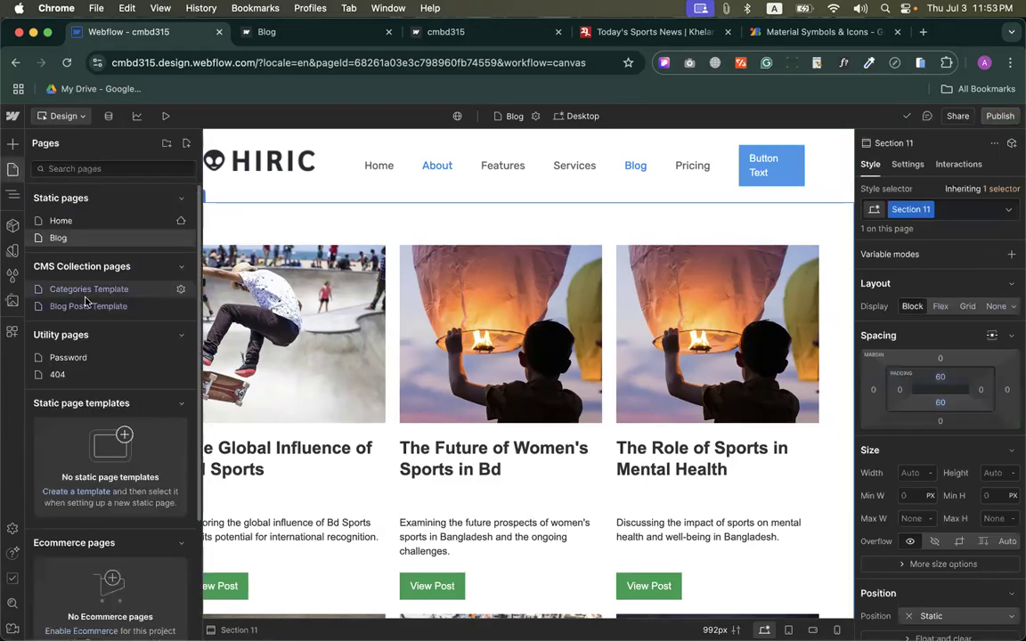
click(12, 168)
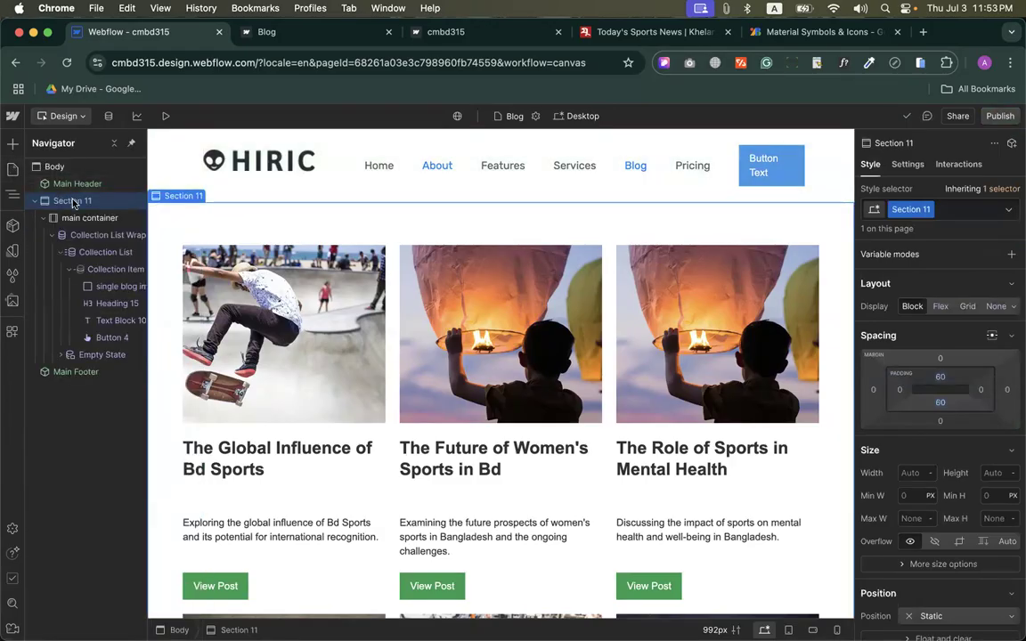
click(13, 169)
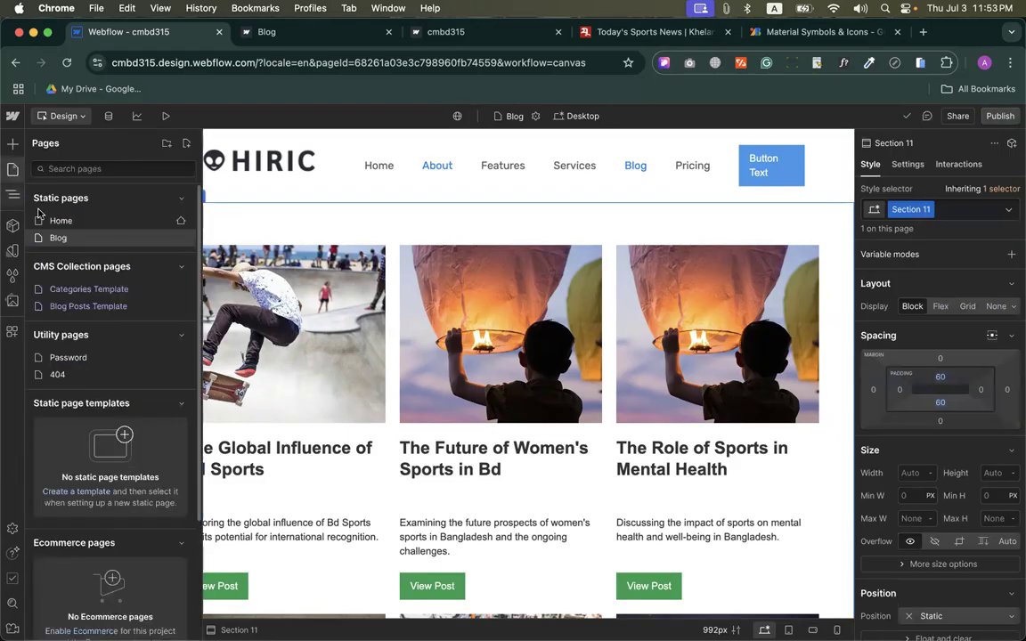
click(64, 286)
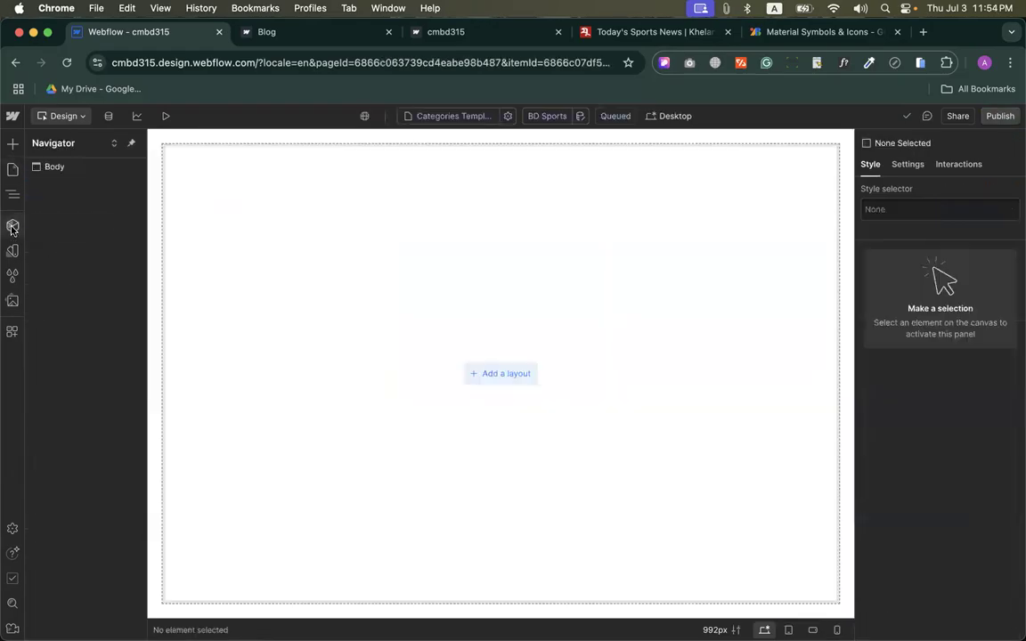
Step: Insert the Main Header component into the empty Categories Template and paste the copied Section 11 below it
click(12, 226)
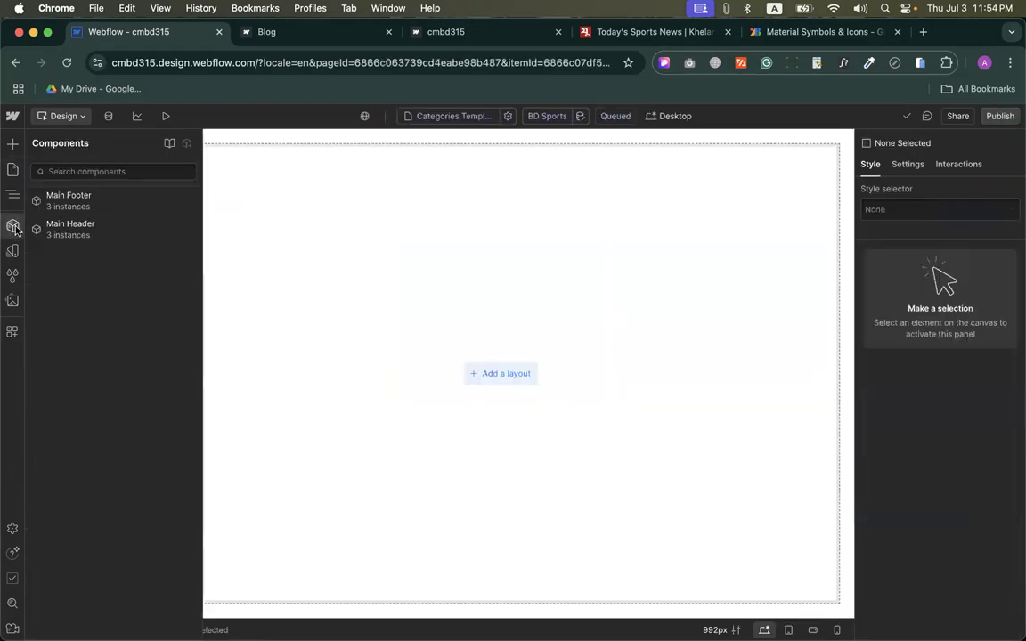
click(89, 224)
click(286, 318)
key(super+v)
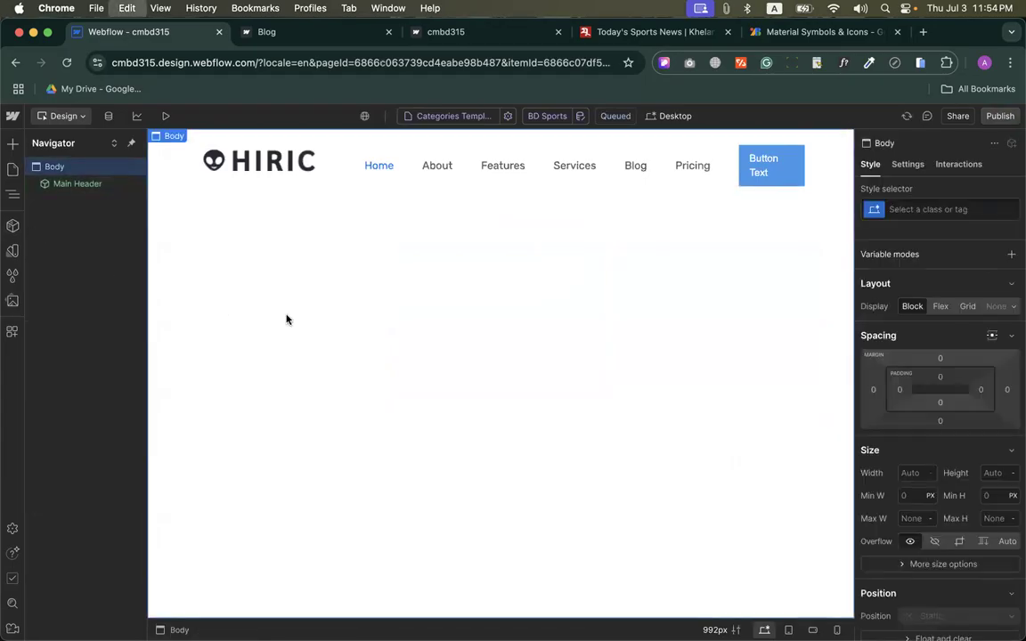
Step: Add the Main Footer component below Section 11 on the Categories Template
click(13, 168)
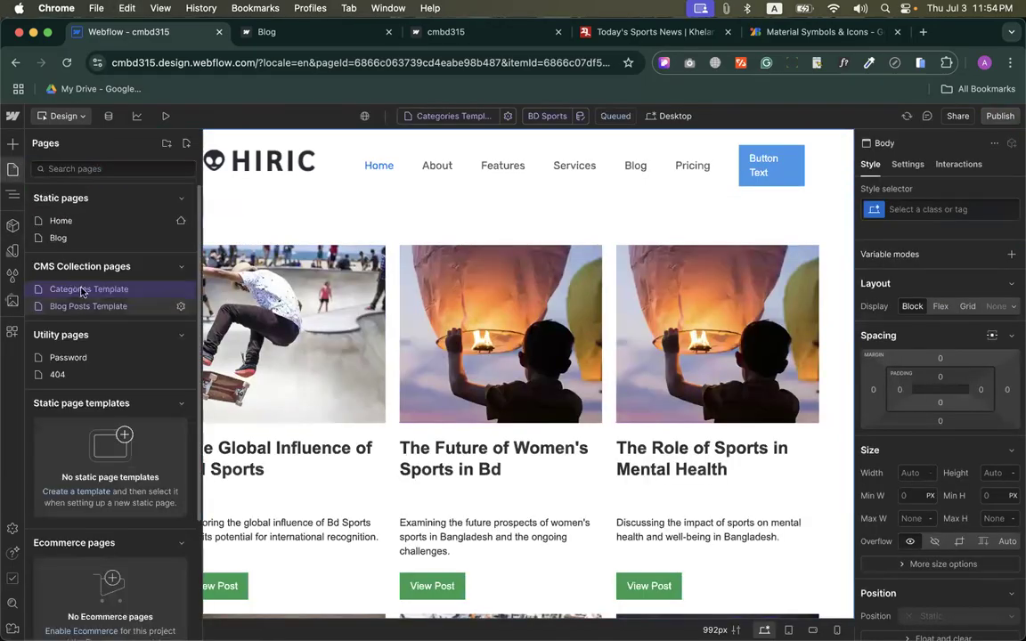
click(13, 226)
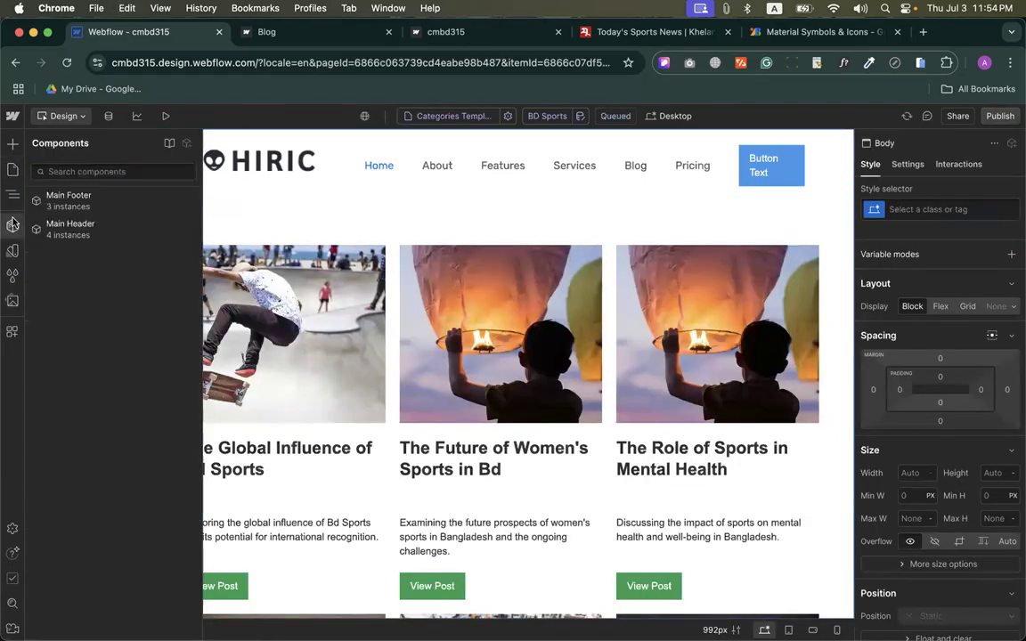
click(71, 197)
scroll(418, 303, down, 5)
scroll(424, 298, up, 15)
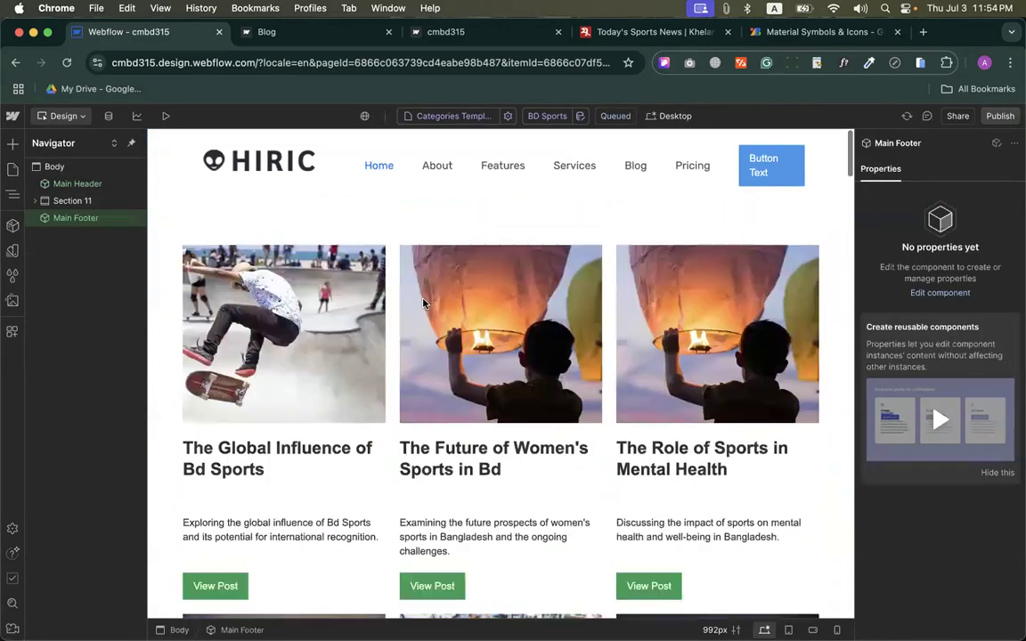
Step: Examine the unfiltered posts in Section 11's Collection List on the Categories Template
click(352, 242)
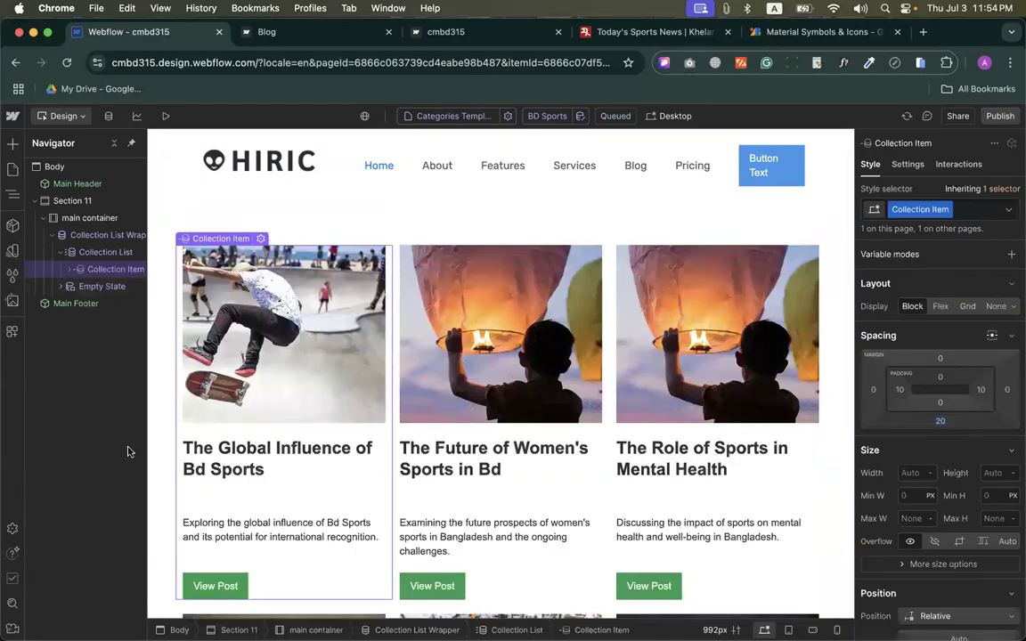
click(94, 253)
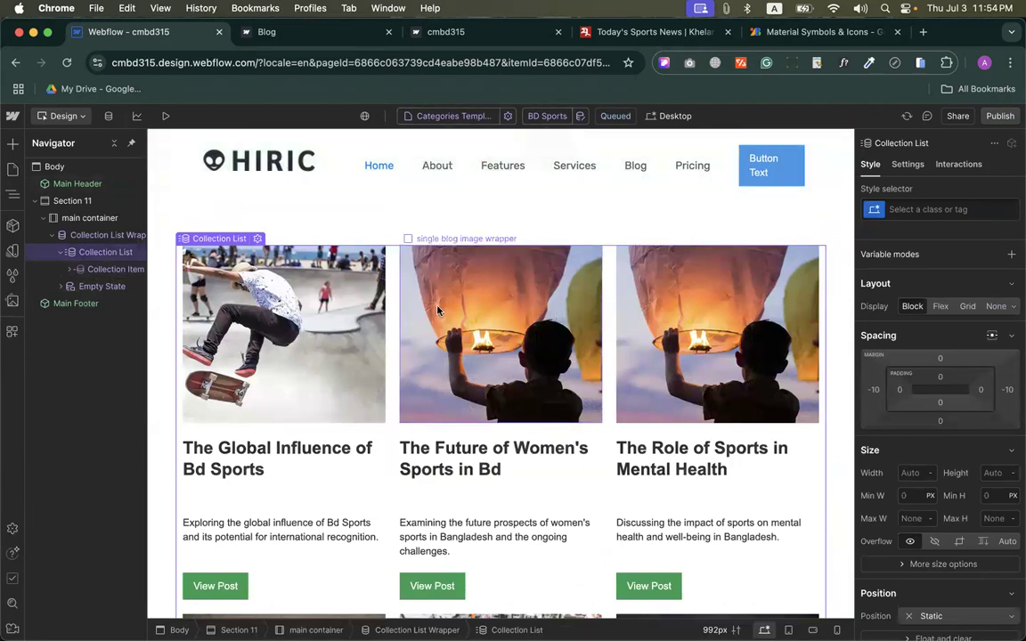
scroll(404, 489, down, 3)
scroll(405, 489, down, 8)
scroll(404, 489, up, 11)
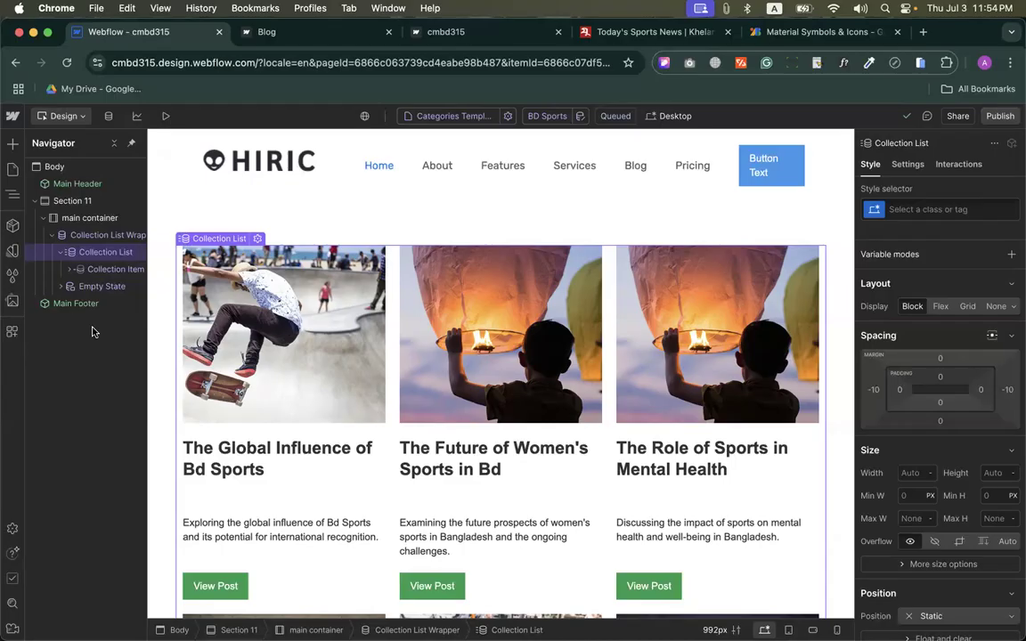
Step: Add a filter to Section 11's Collection List so that Select Category equals Current Category
click(84, 235)
click(92, 255)
click(909, 164)
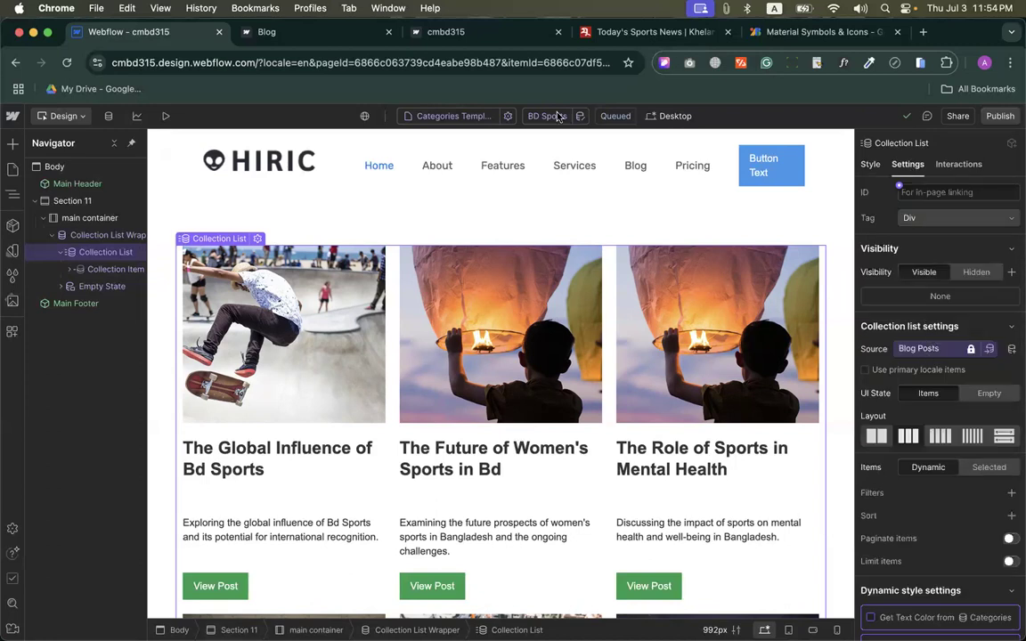
scroll(928, 556, down, 3)
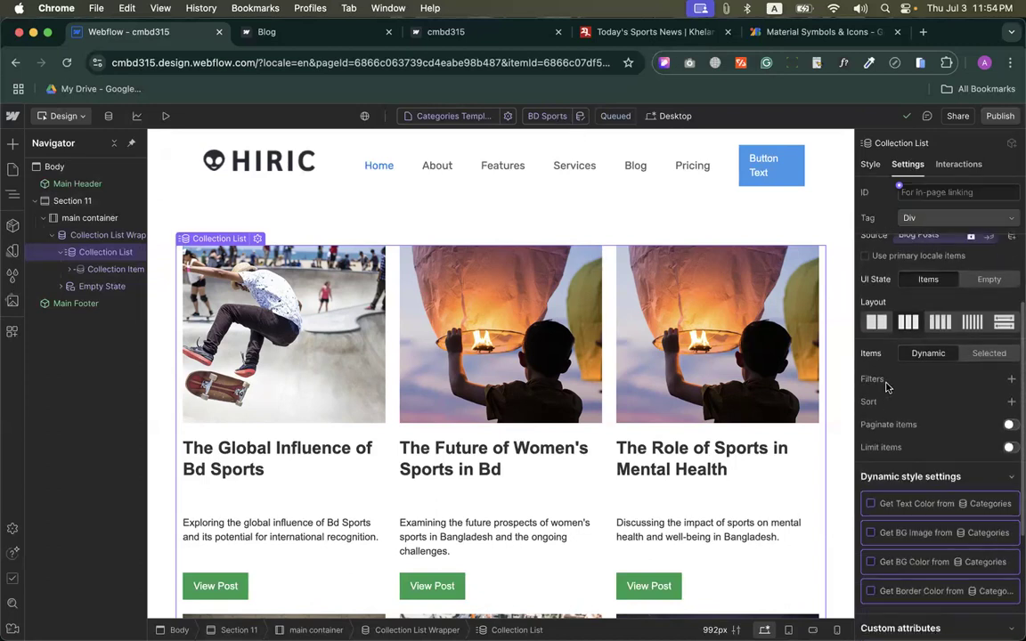
click(1012, 379)
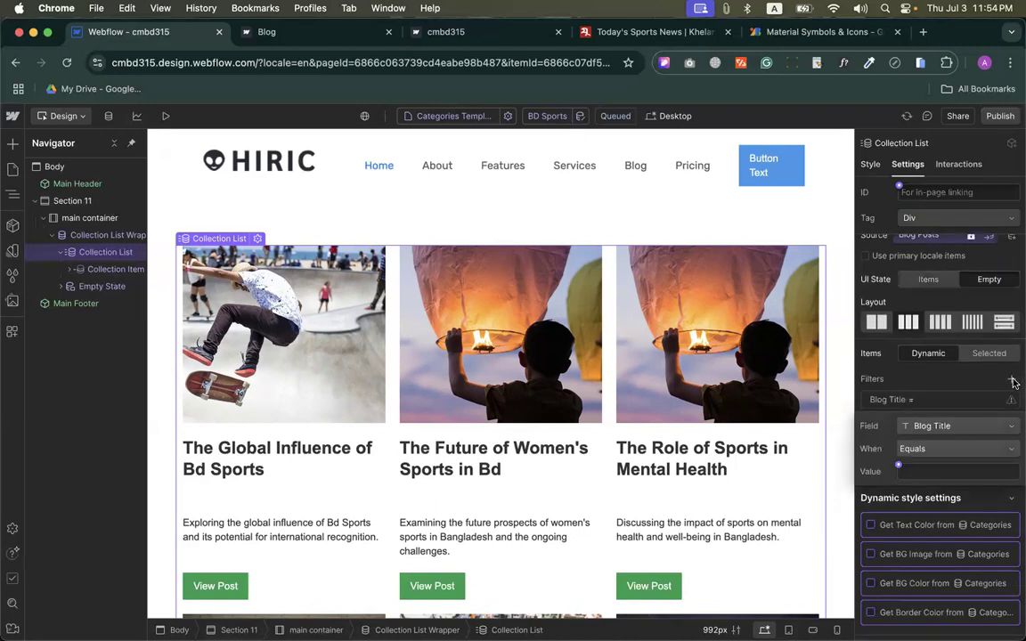
click(928, 429)
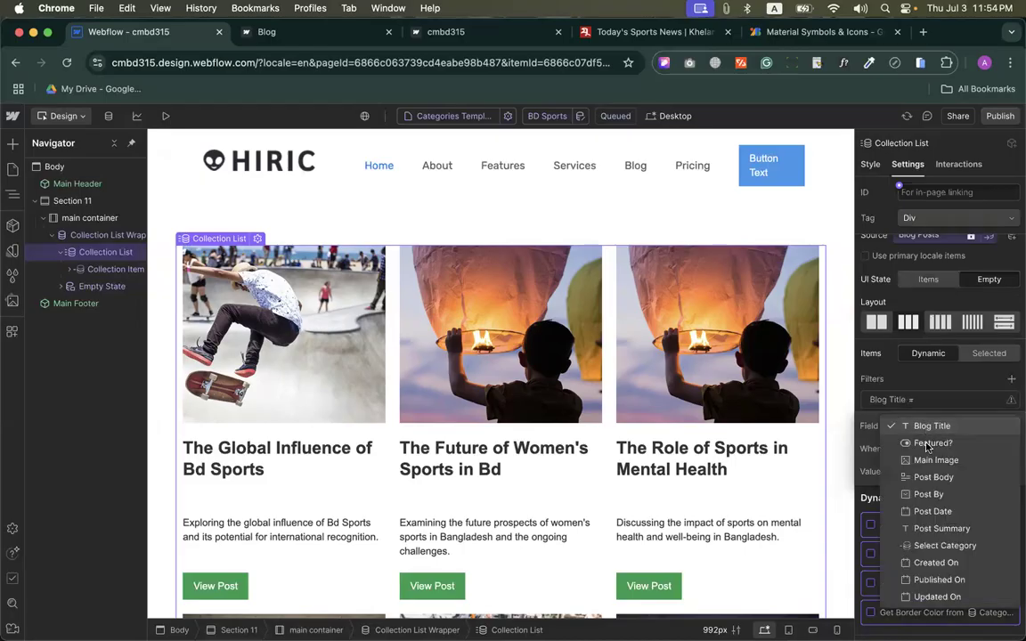
click(929, 546)
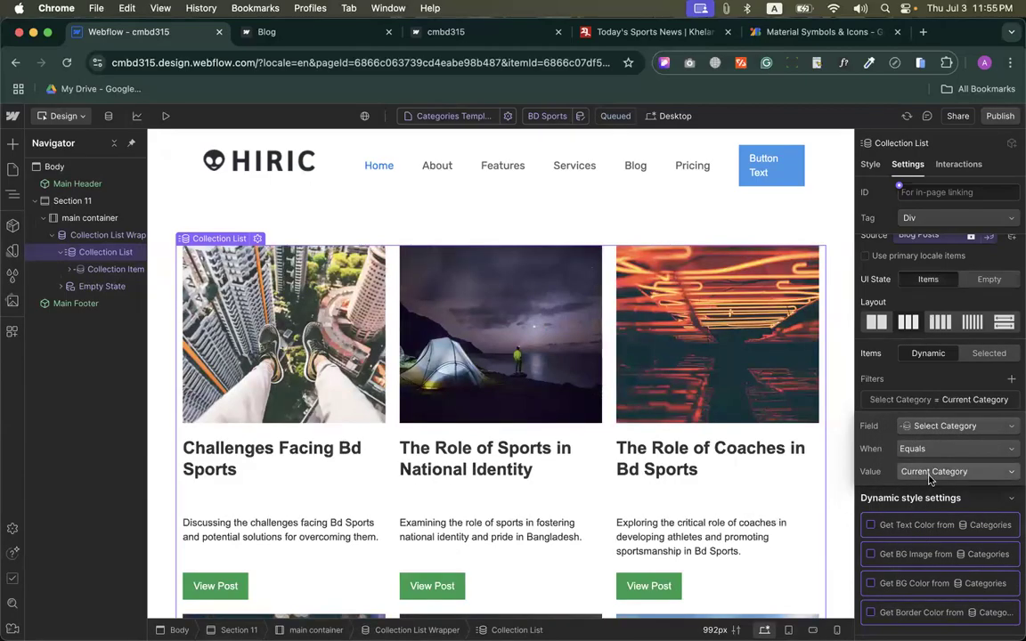
click(926, 474)
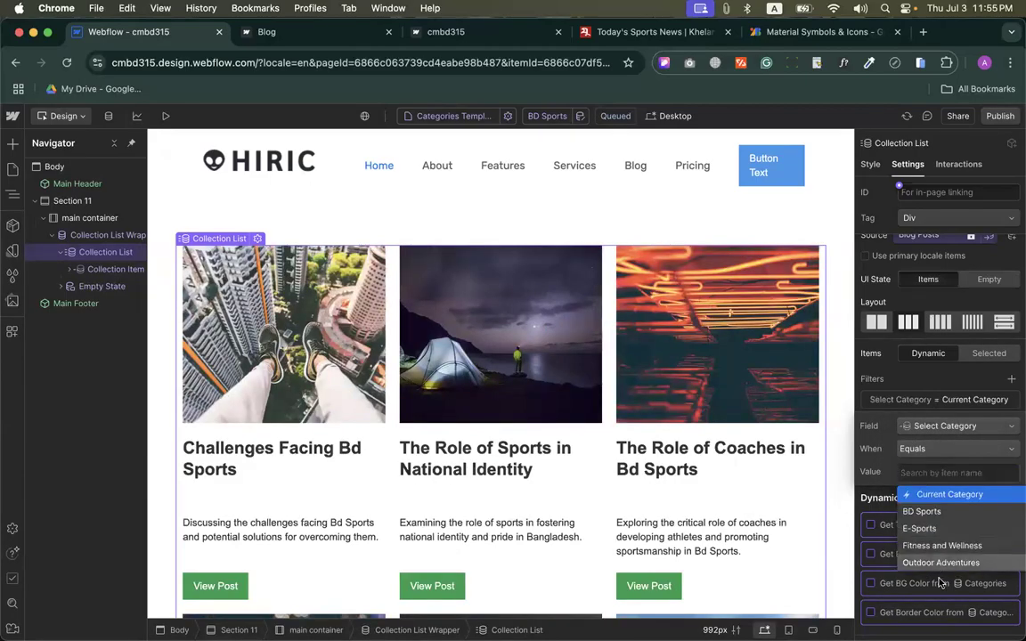
click(881, 458)
click(922, 472)
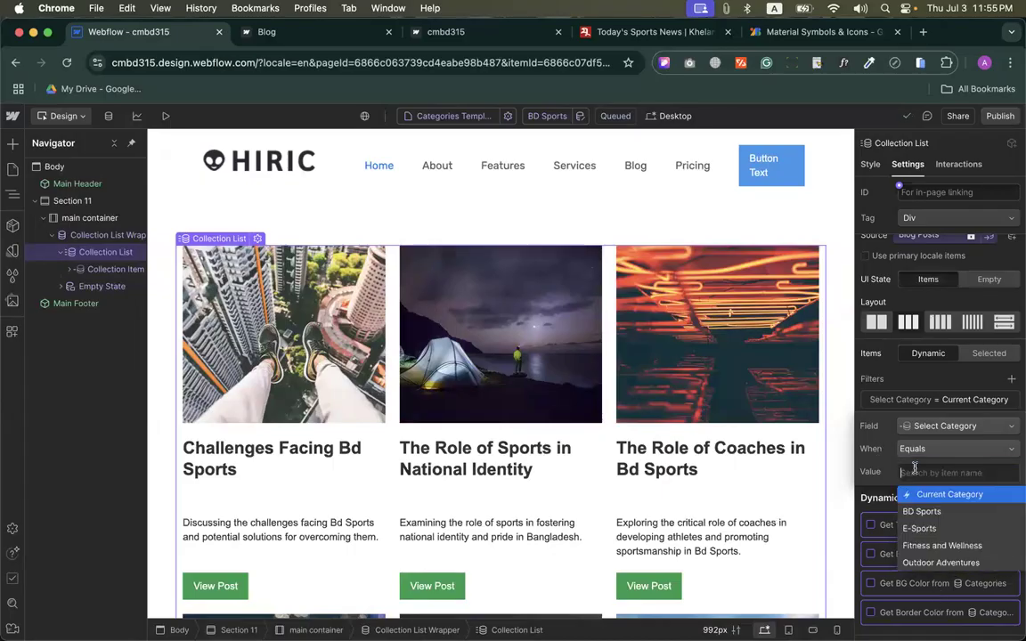
click(913, 556)
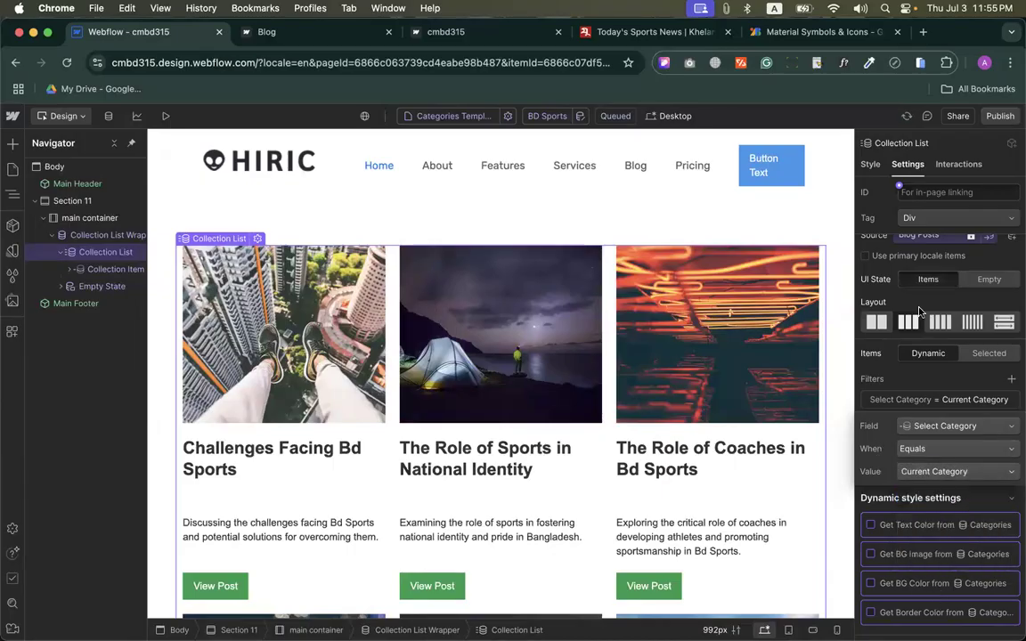
Step: Look through the filtered post list and publish the site to the cmbd315.webflow.io staging domain
scroll(563, 326, down, 10)
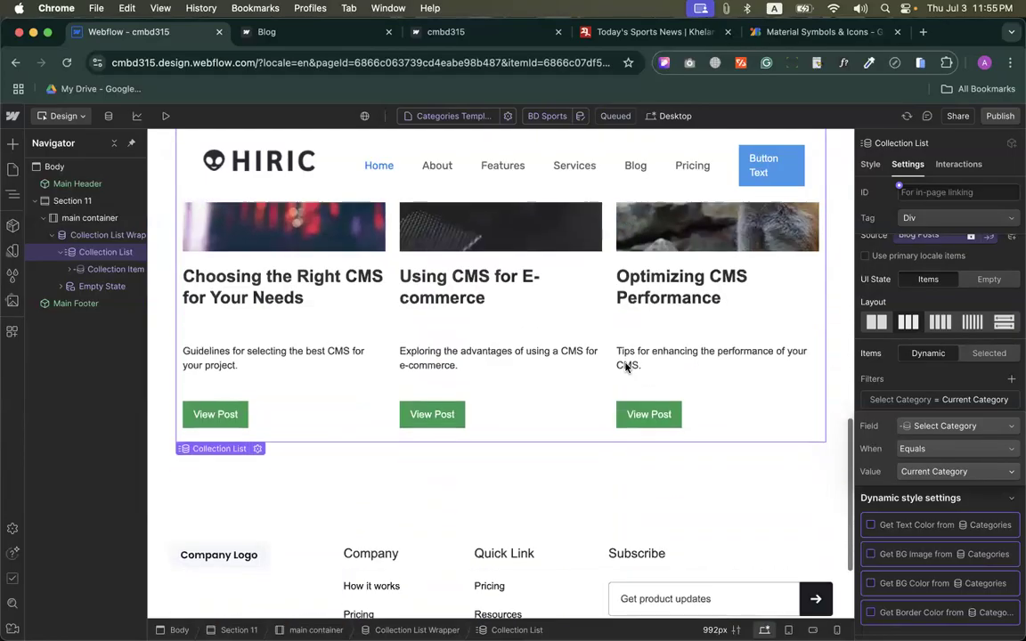
scroll(626, 368, up, 10)
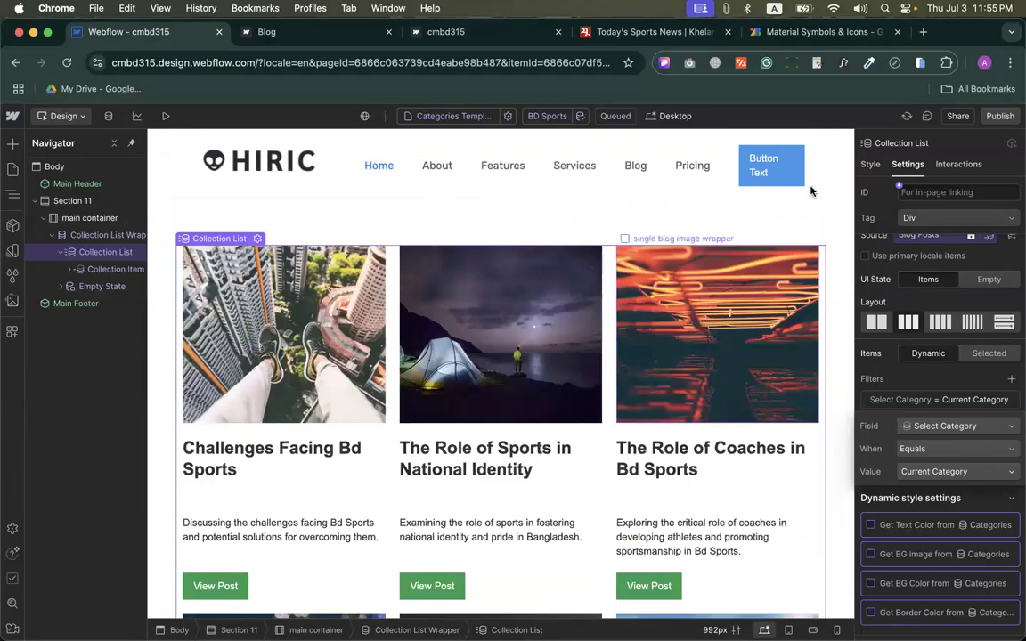
click(999, 116)
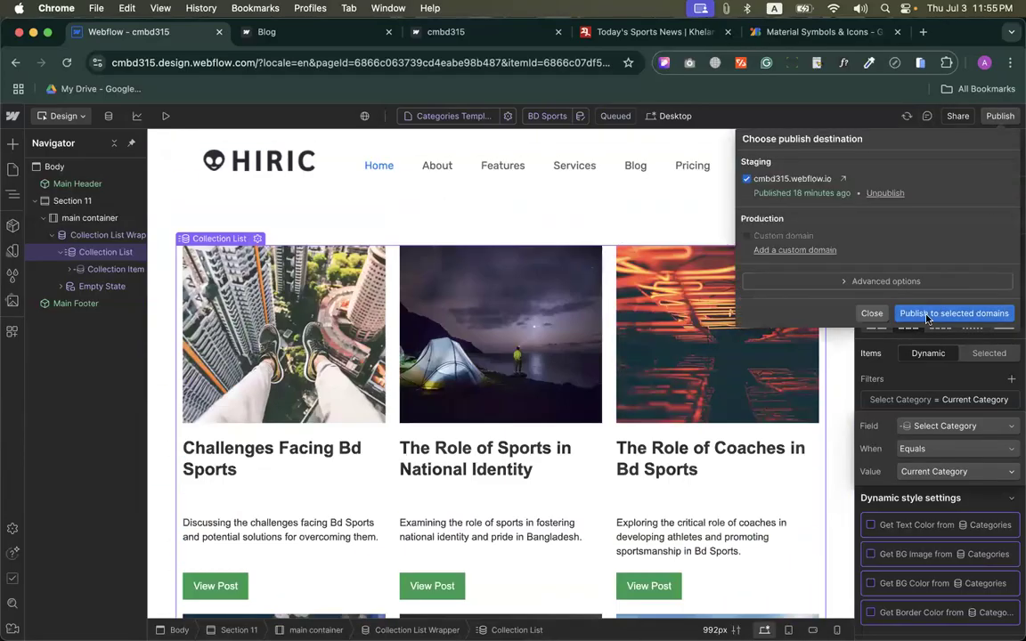
click(927, 305)
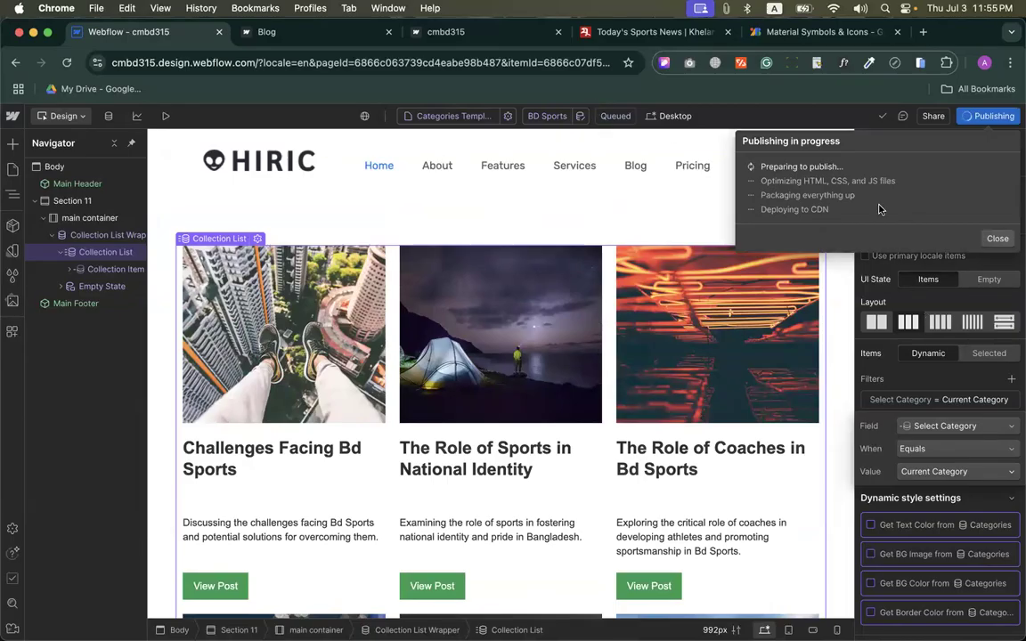
Step: Preview the Categories Template with the E-Sports item and with the Fitness and Wellness item
click(543, 116)
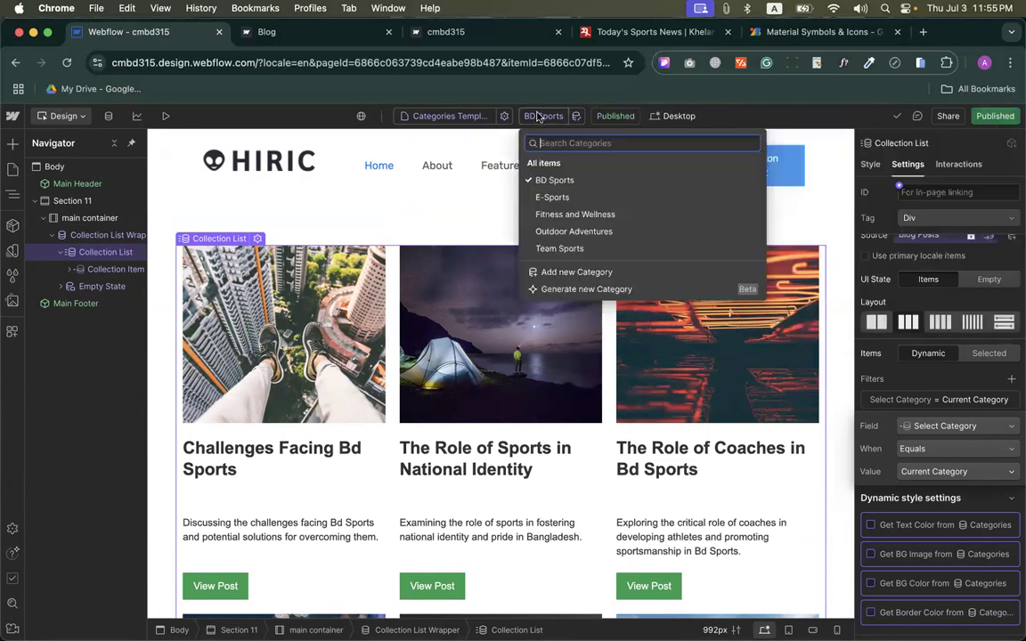
click(554, 197)
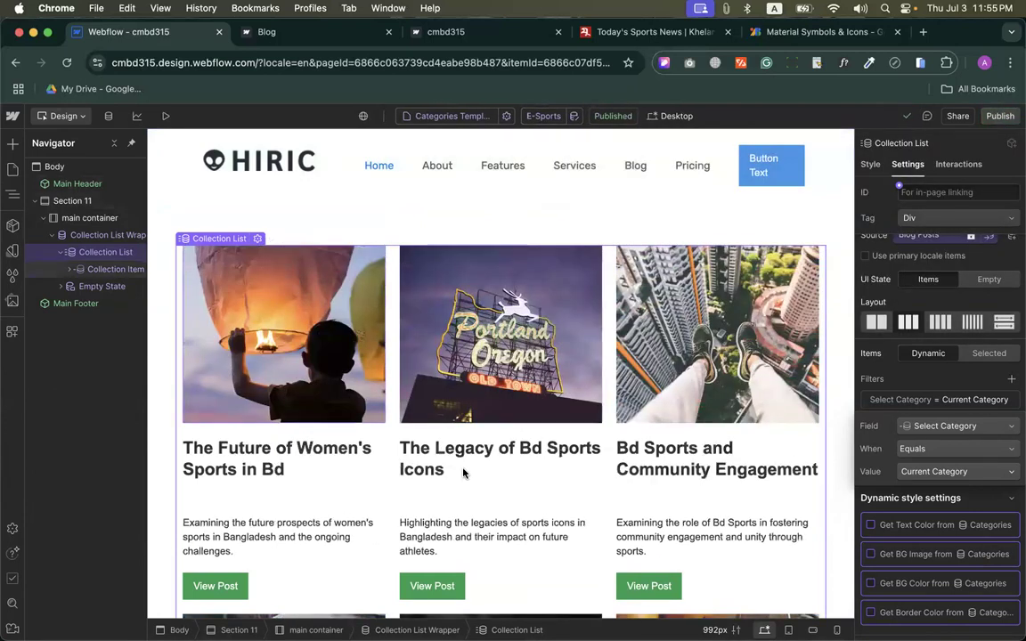
click(544, 116)
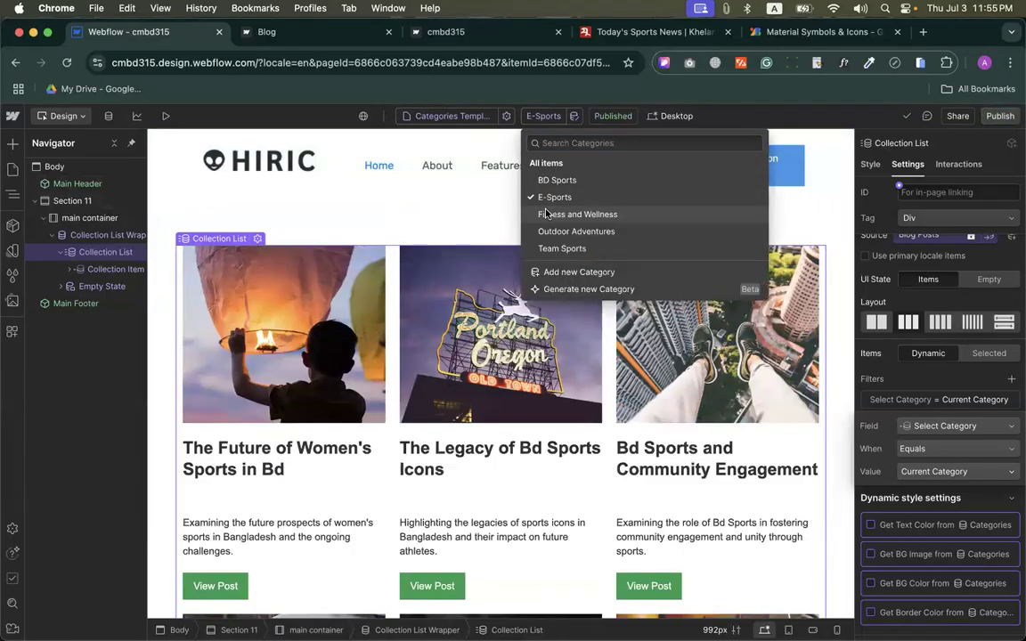
click(546, 205)
double_click(527, 161)
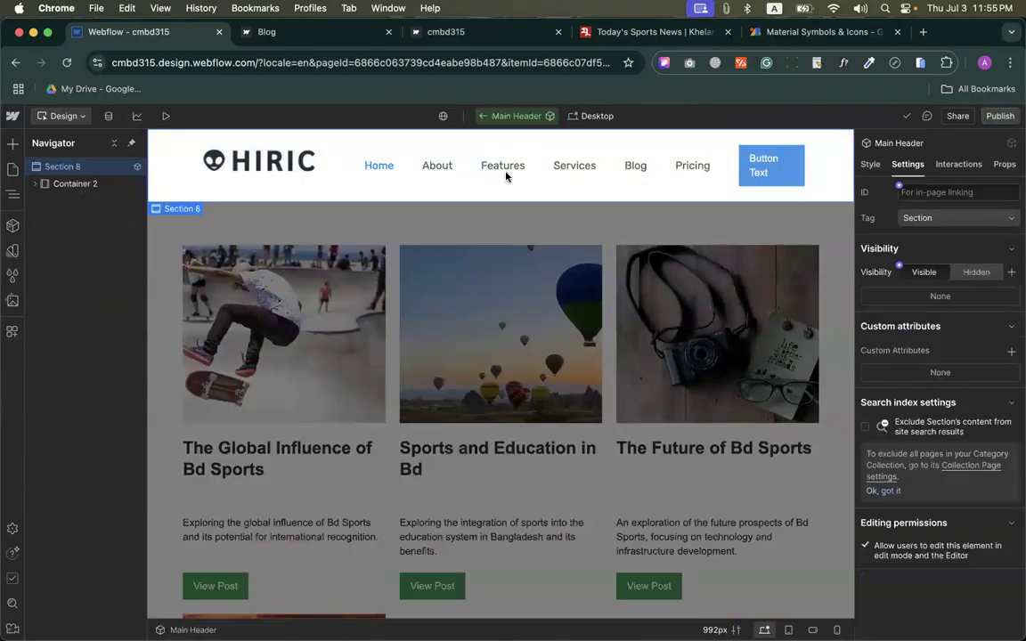
click(500, 169)
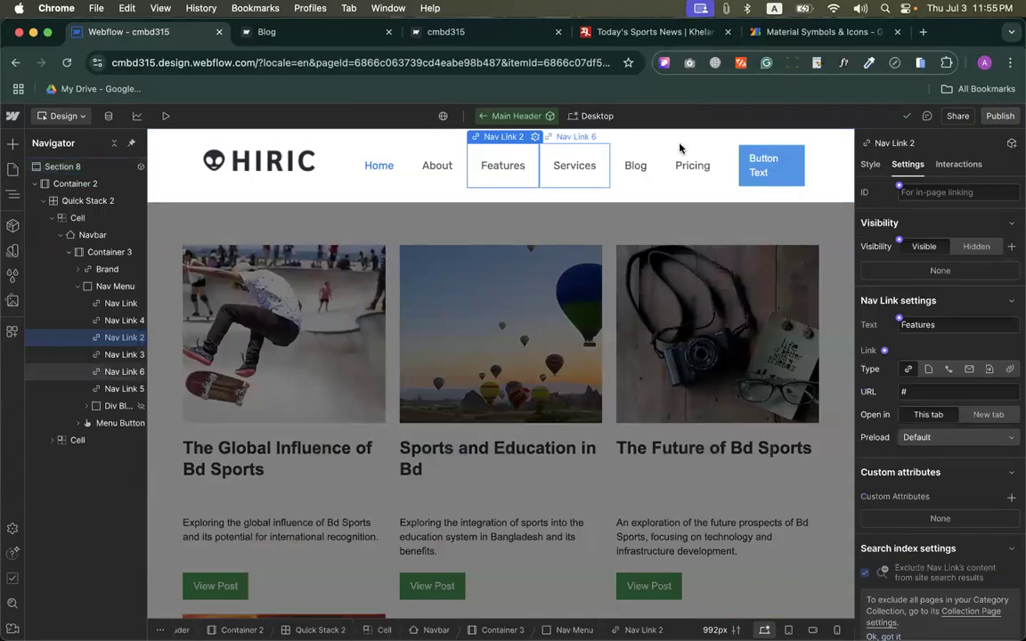
click(594, 220)
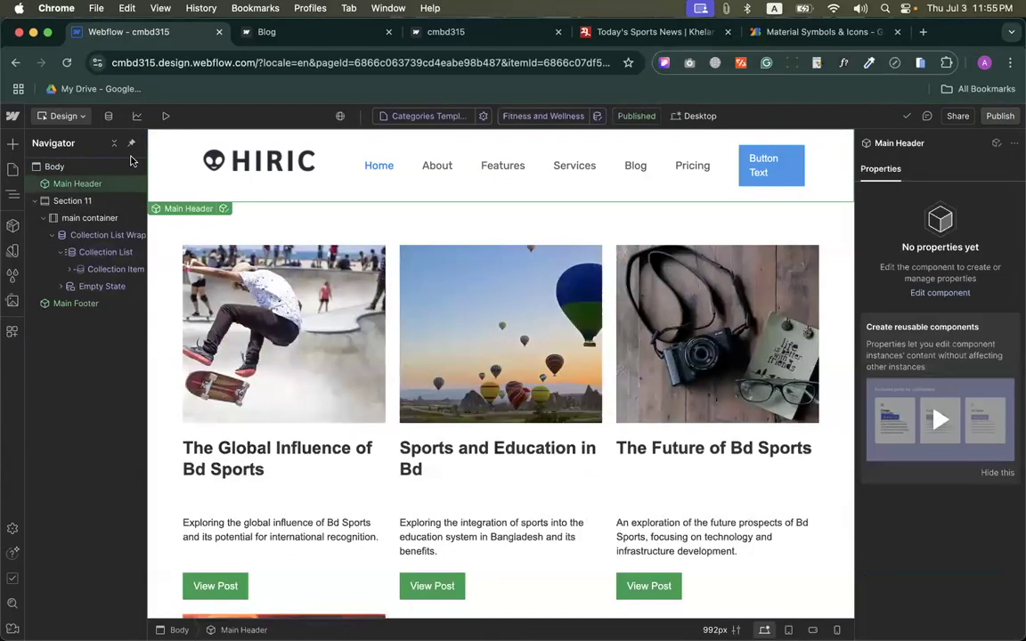
Step: Open the Blog page and look through its full post list down to the footer
click(15, 171)
click(58, 237)
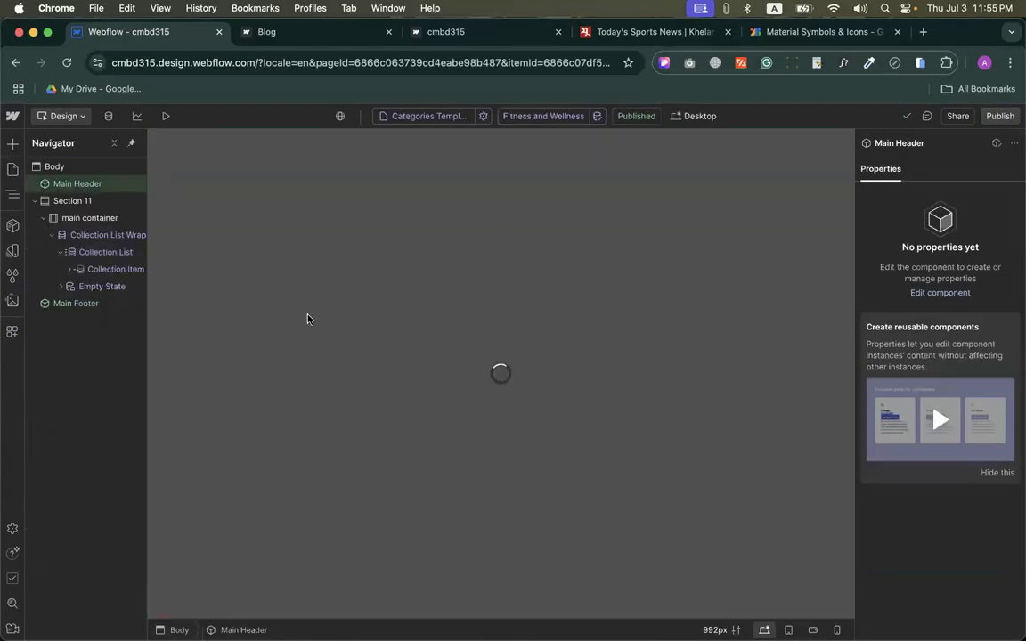
scroll(515, 379, down, 20)
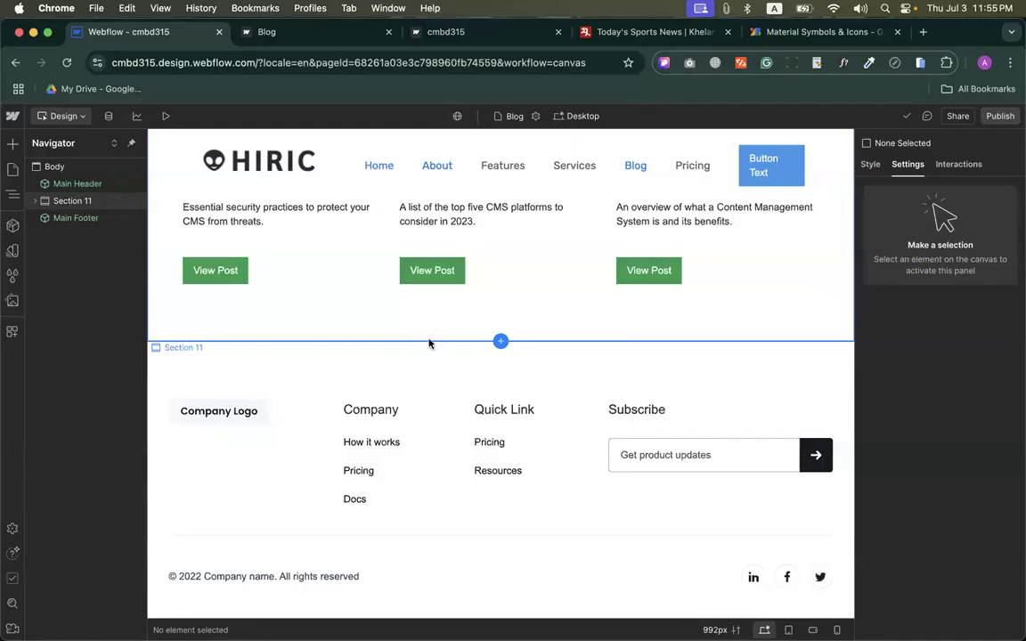
scroll(318, 279, up, 20)
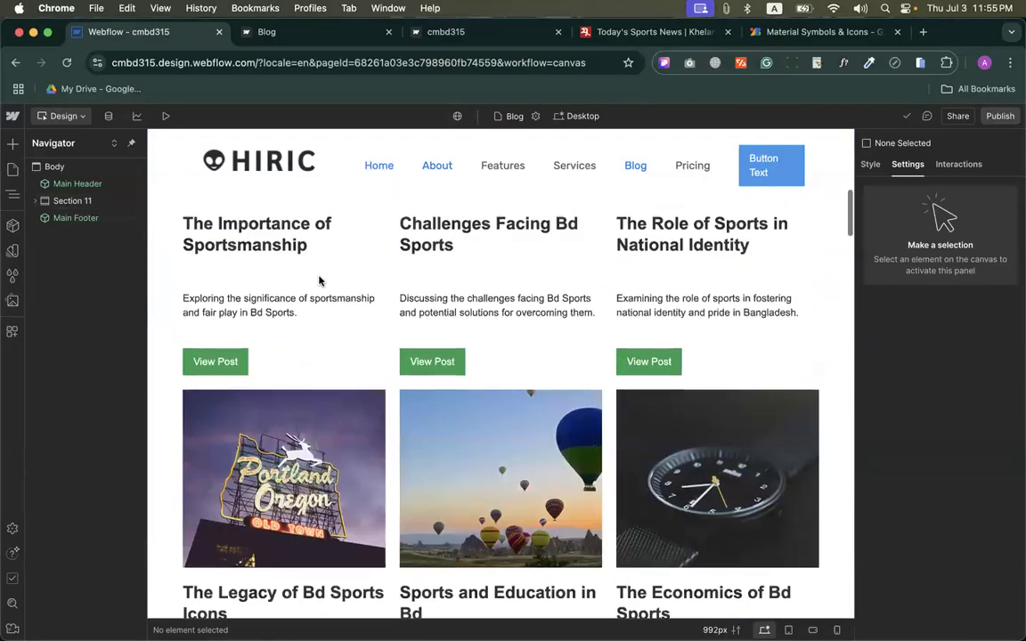
Step: Publish the site again to the cmbd315.webflow.io staging domain
click(13, 169)
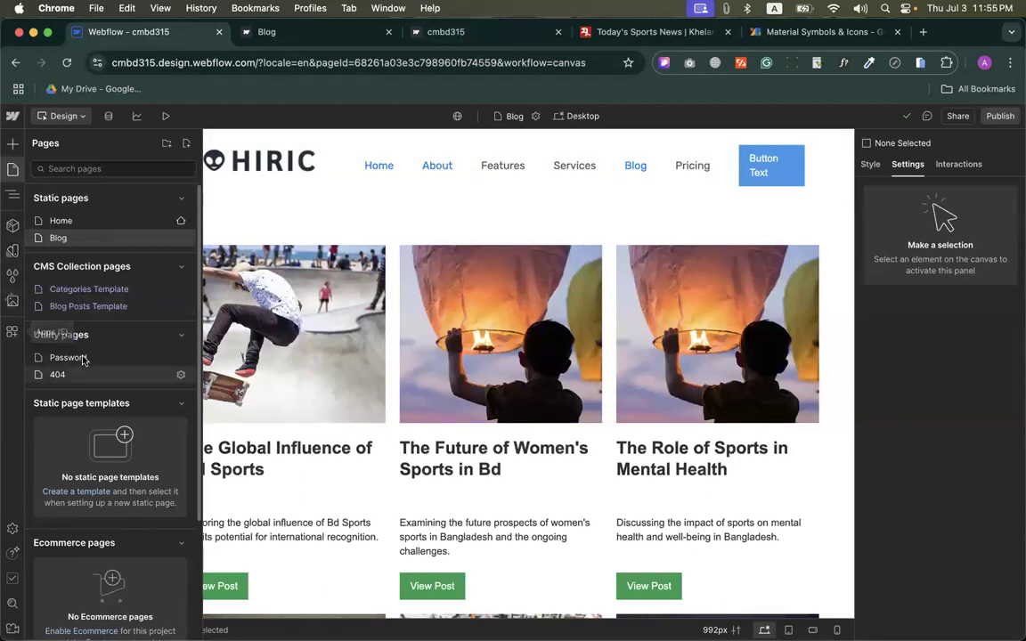
click(1000, 116)
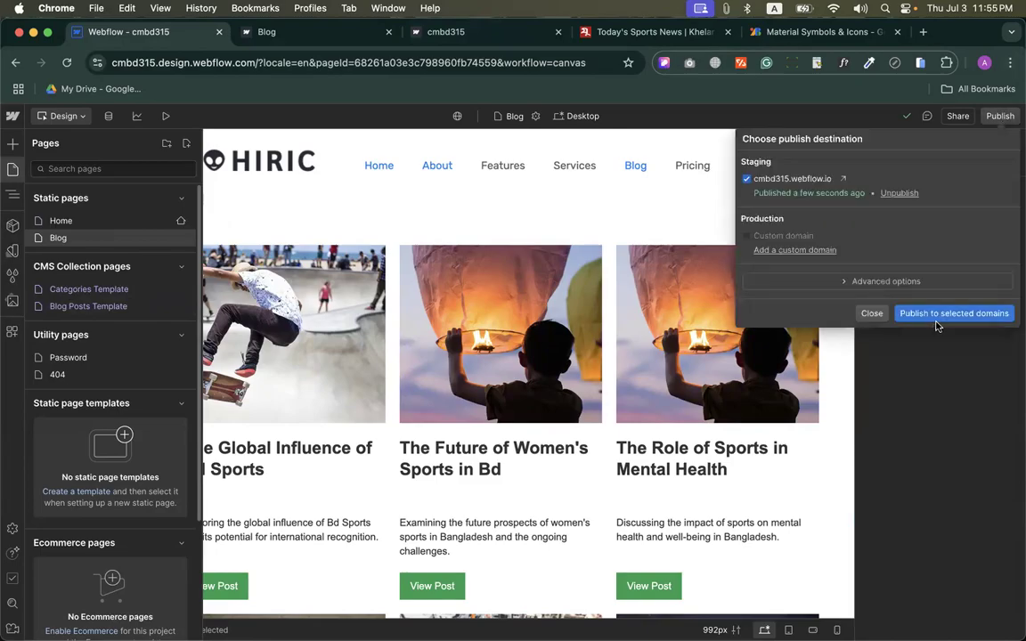
click(929, 318)
scroll(371, 375, down, 3)
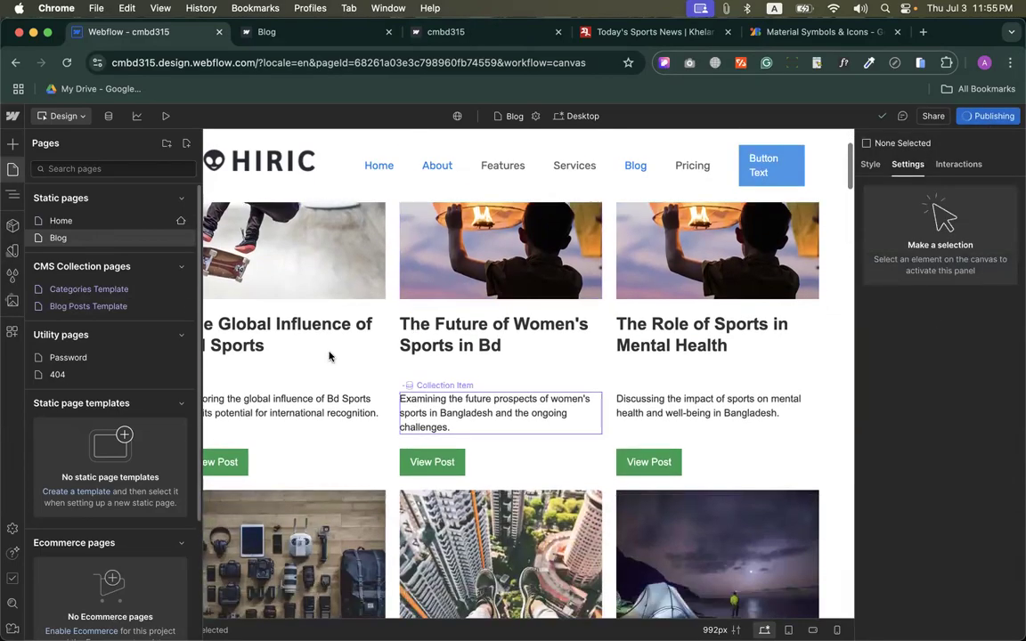
click(12, 143)
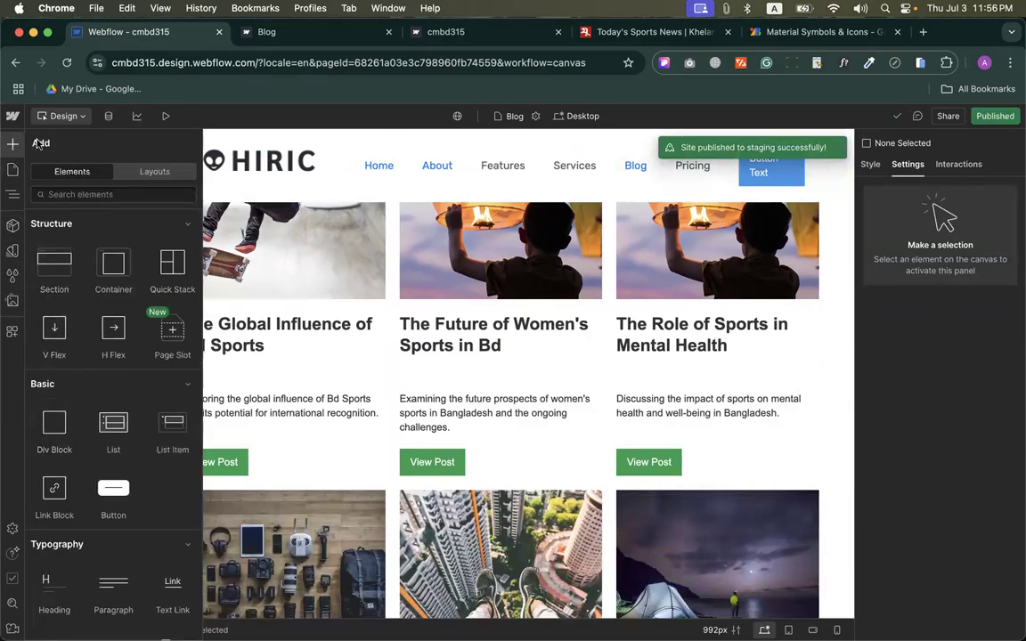
click(13, 169)
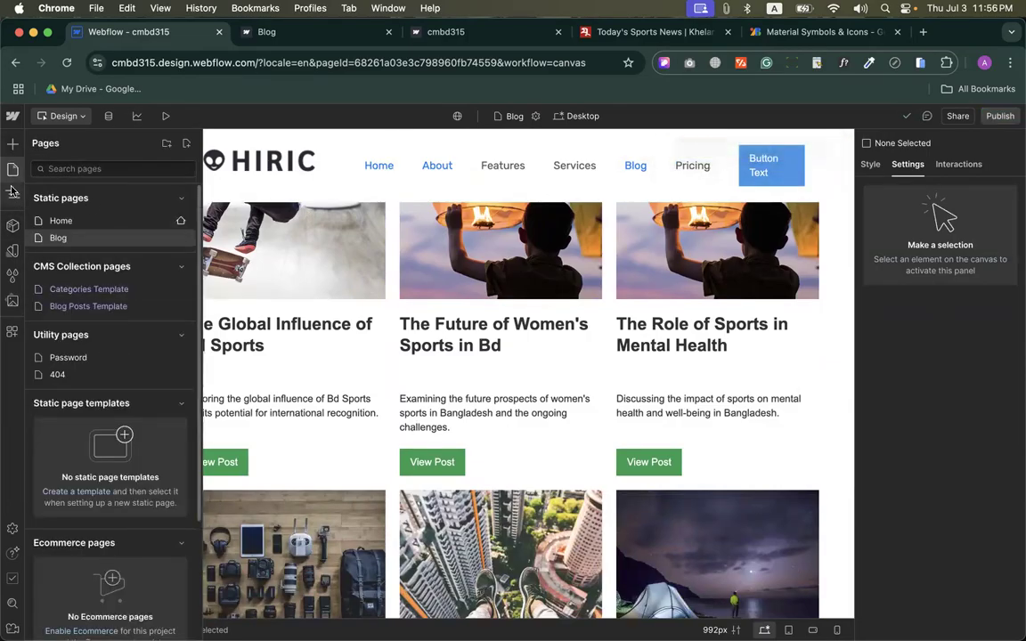
click(12, 144)
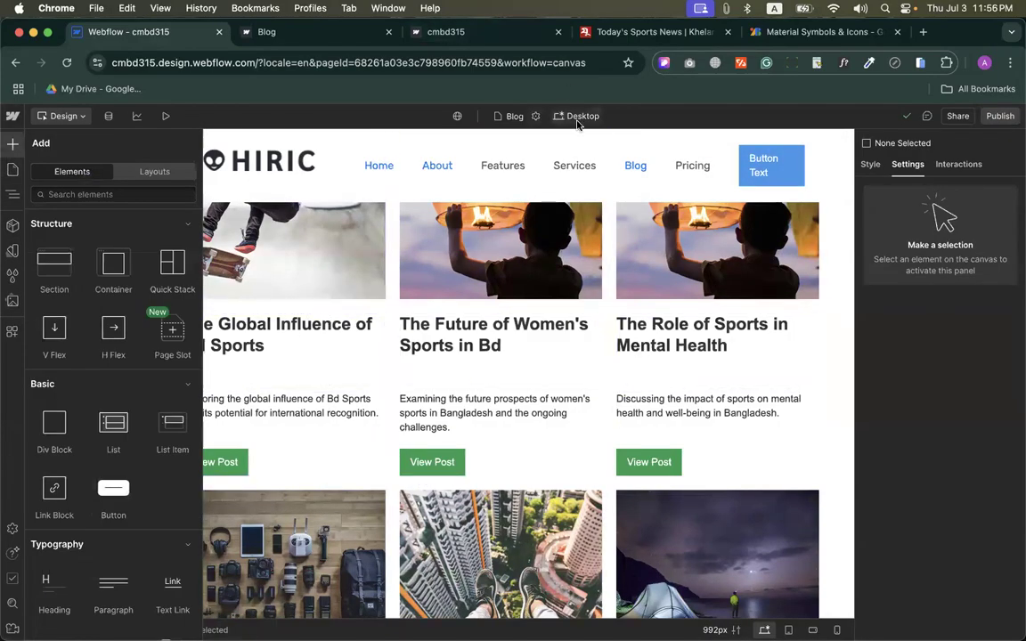
Step: Open the Blog Posts Template page and look down it to the author and date row above the article text
click(509, 116)
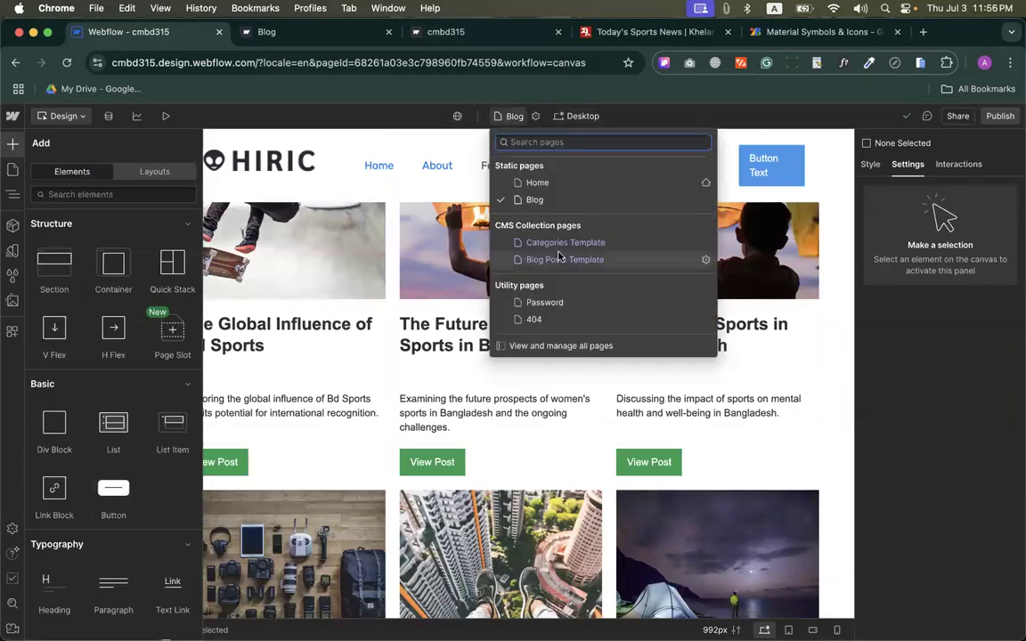
click(555, 261)
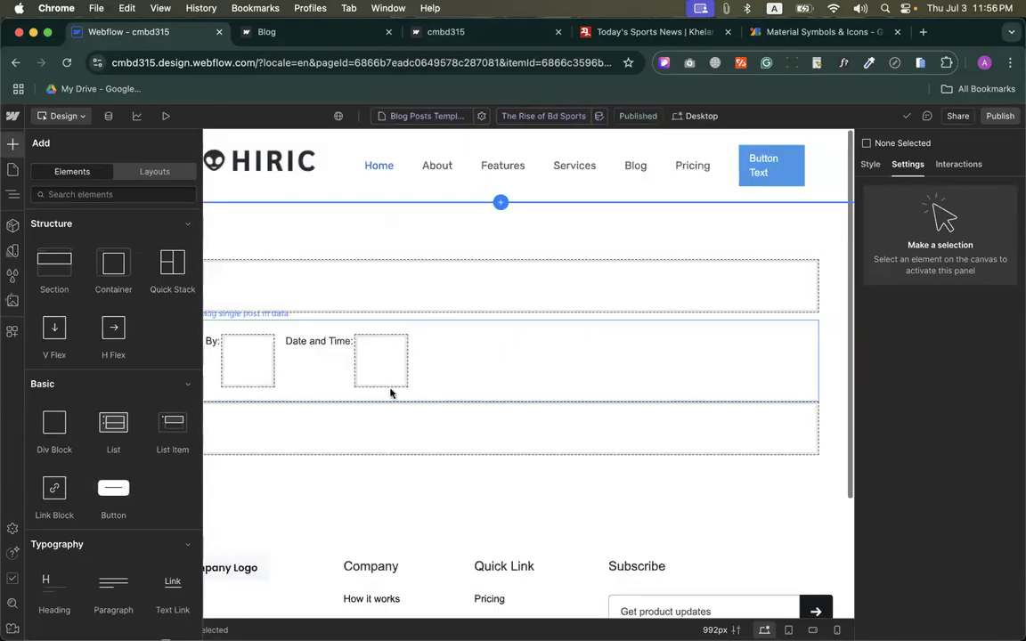
scroll(344, 430, down, 10)
scroll(456, 380, up, 10)
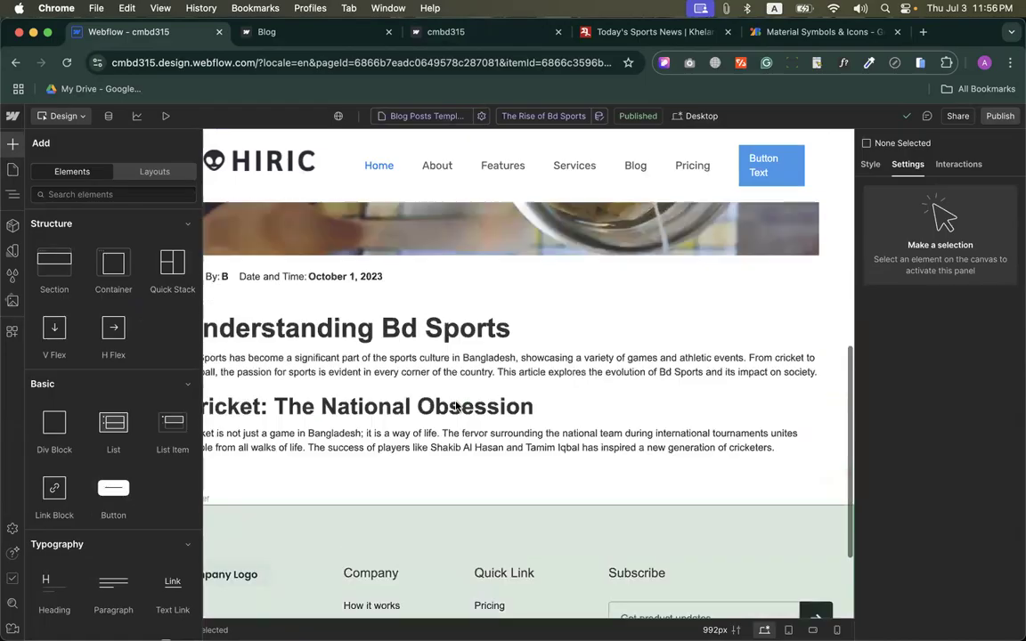
scroll(456, 406, down, 5)
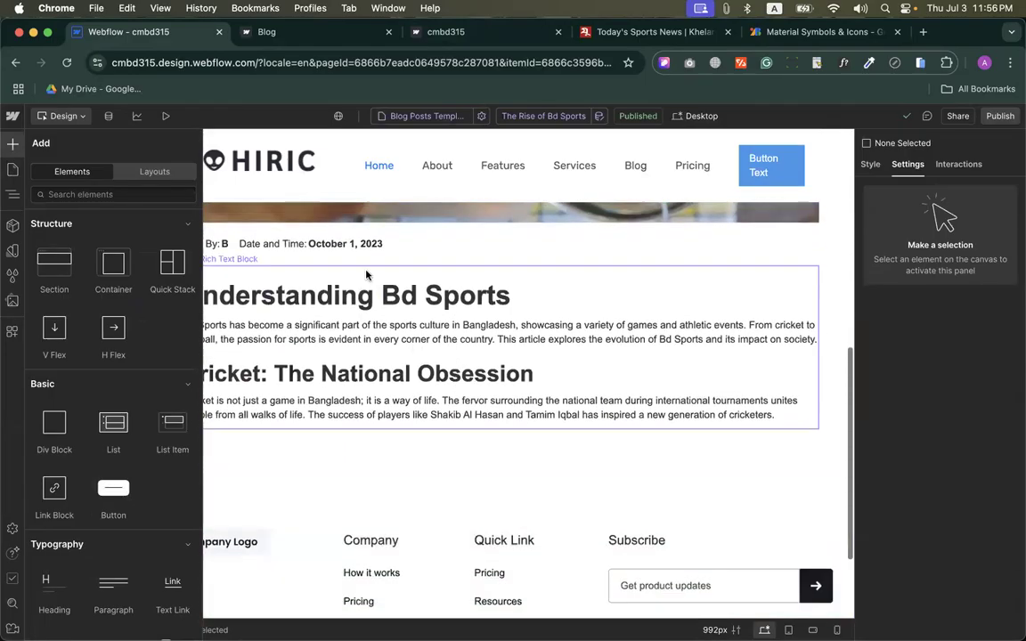
Step: Duplicate the Single post Date block beside the original and delete the copy's "Date and Time:" label
click(307, 252)
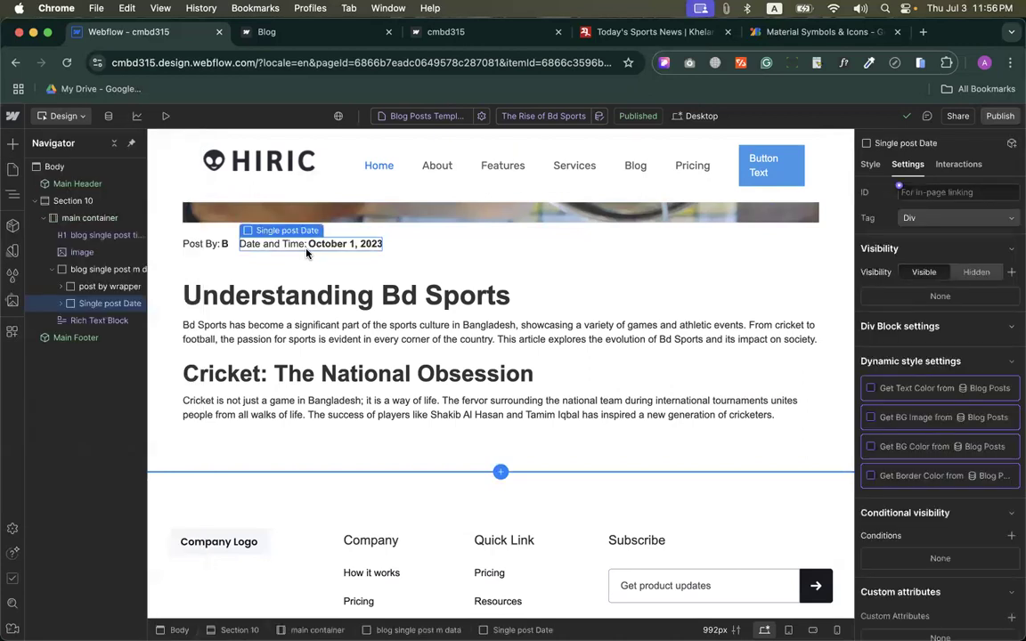
key(super+d)
click(486, 252)
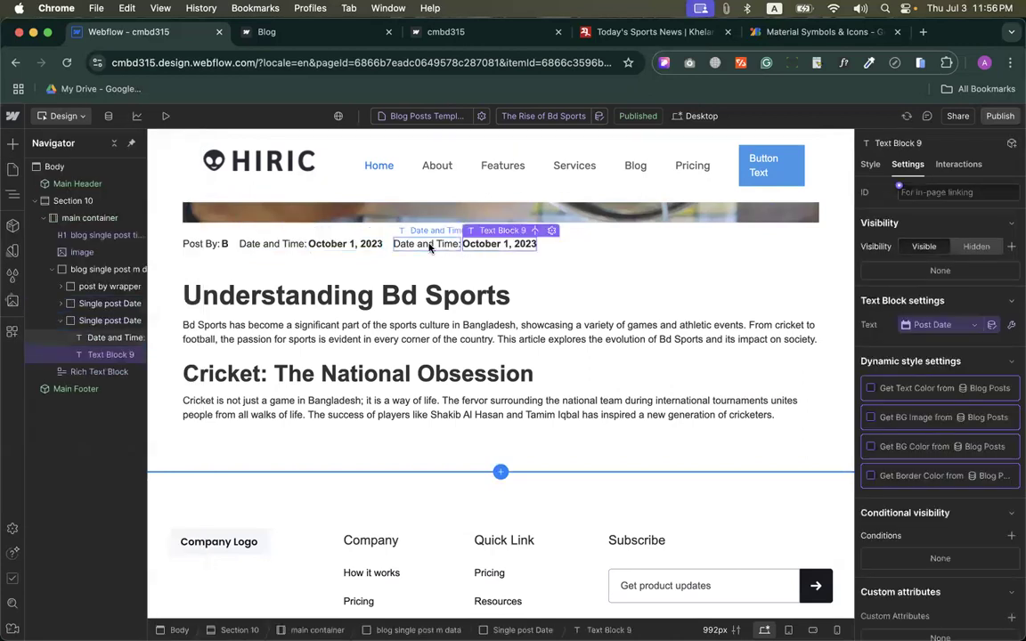
click(430, 245)
key(Delete)
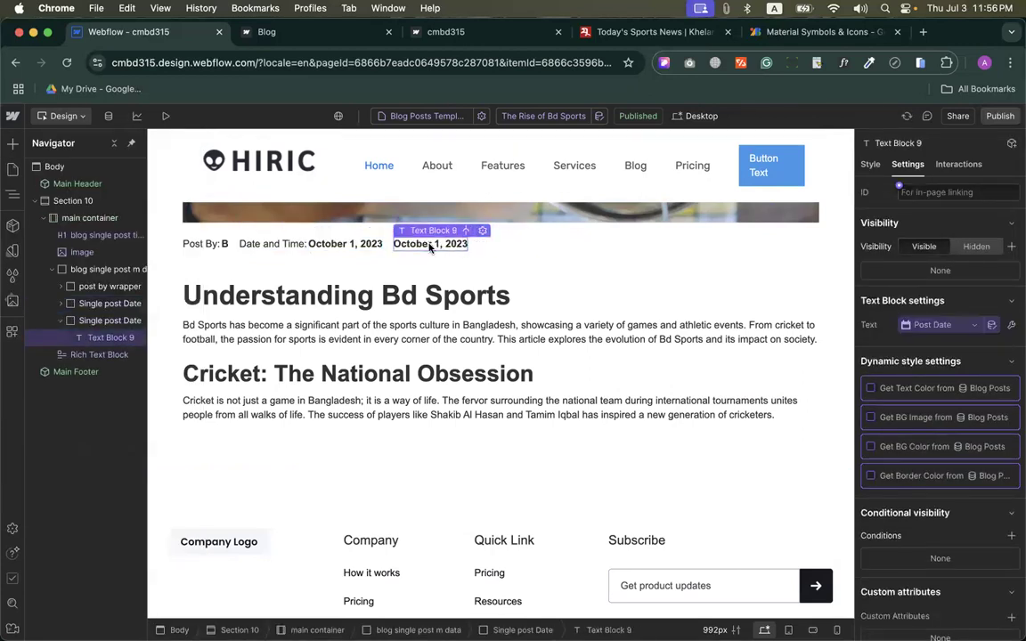
Step: Disconnect the duplicated date text block from the Post Date field
click(482, 231)
click(463, 294)
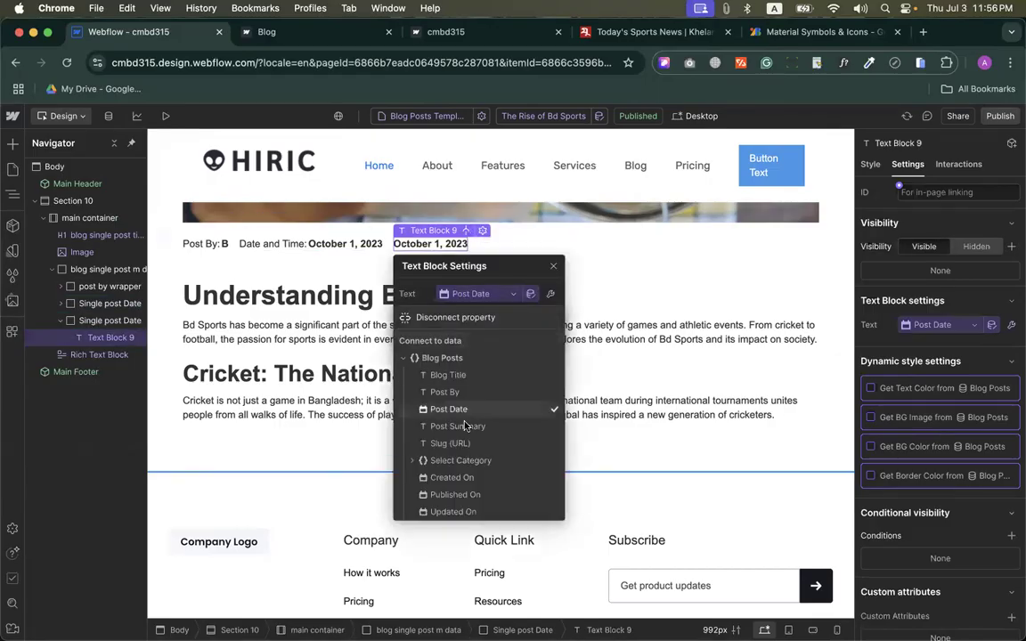
click(531, 295)
click(531, 295)
click(464, 316)
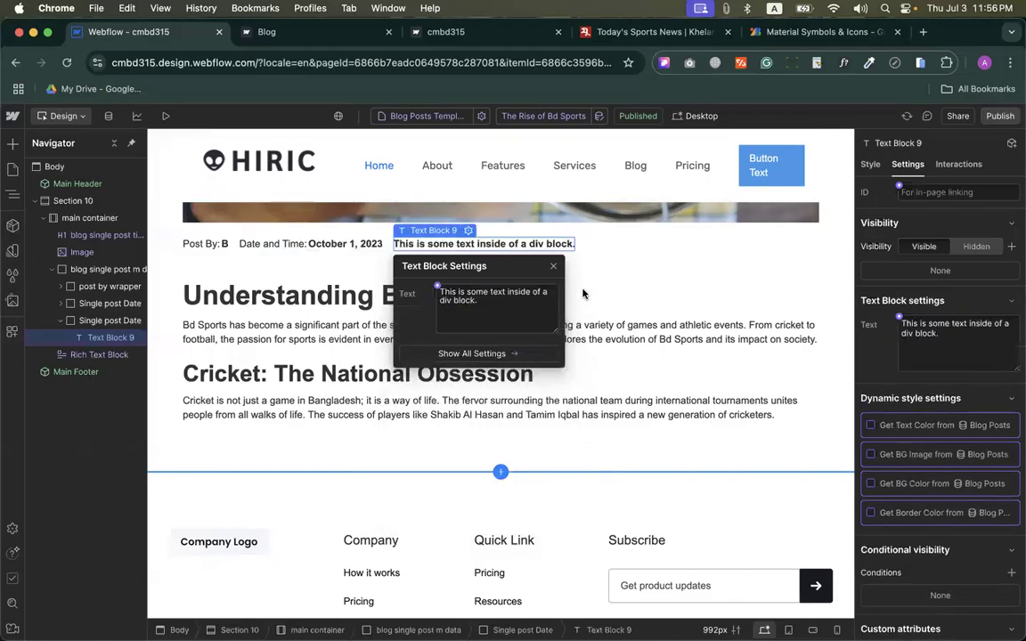
click(597, 259)
Step: Connect the duplicated text block to the category Name field of the post's Select Category reference
click(410, 246)
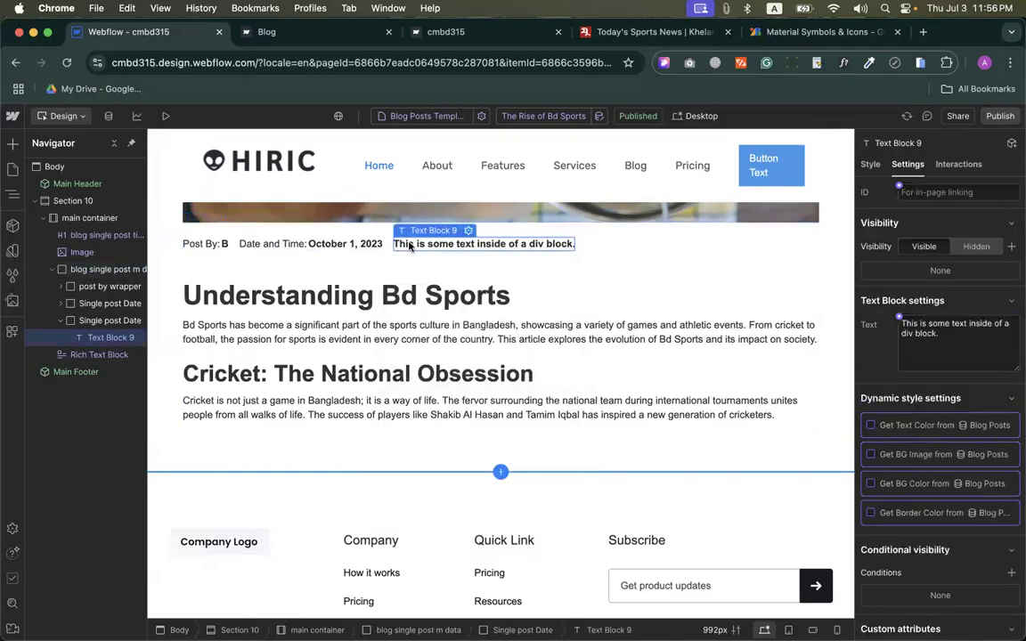
click(468, 230)
click(434, 289)
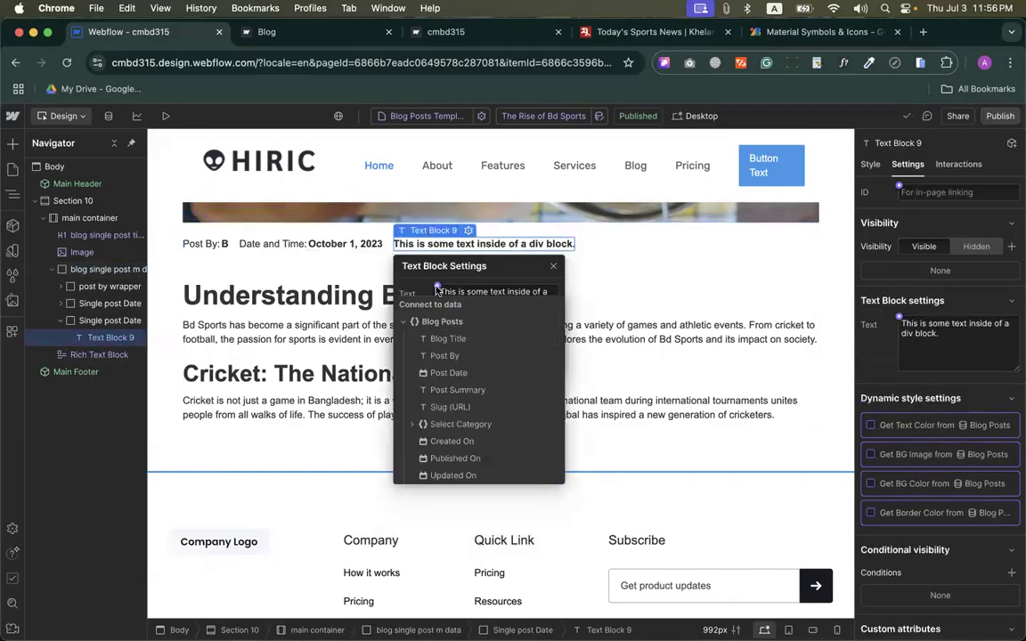
click(413, 426)
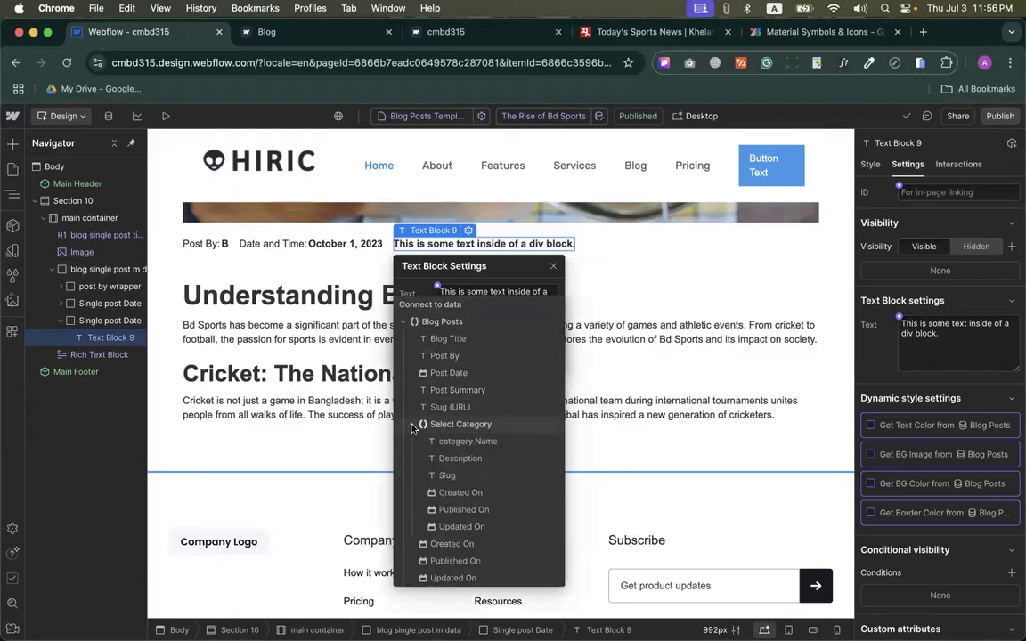
click(459, 443)
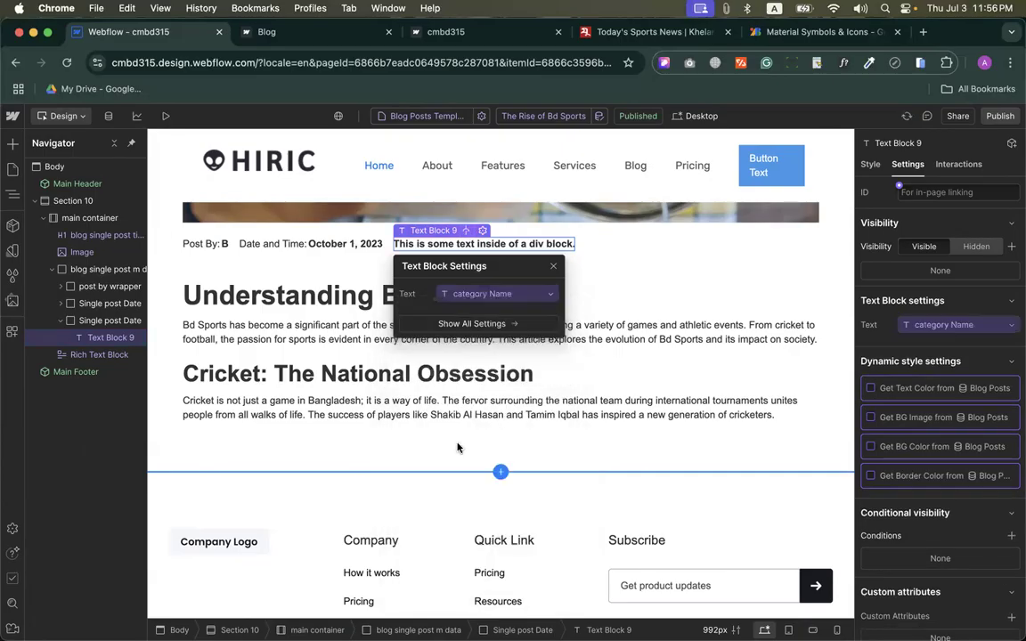
click(522, 116)
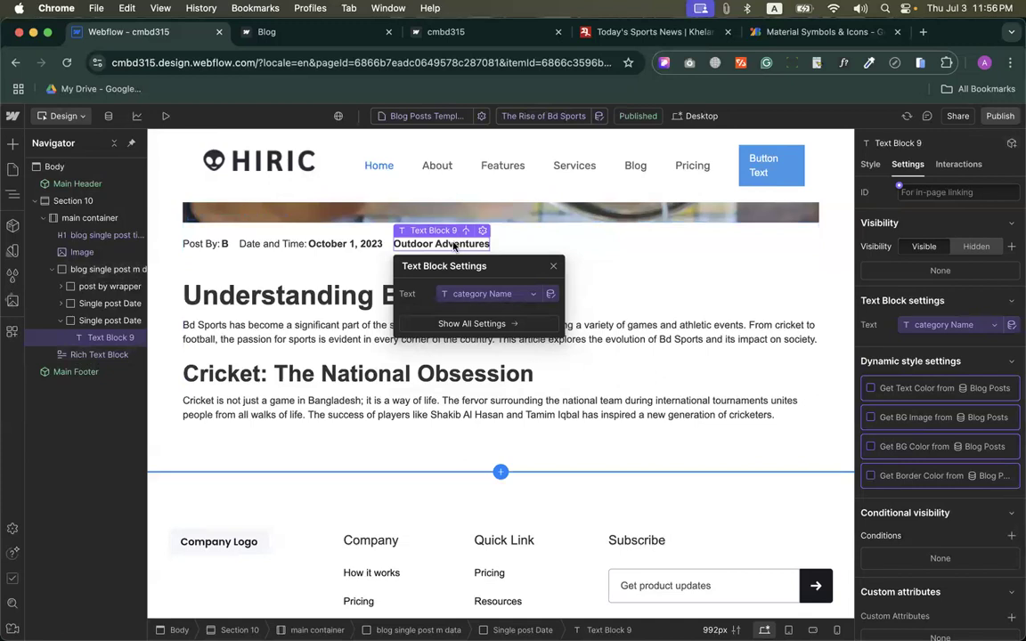
Step: Convert the category name text block to a link that leads to the Select Category collection page
right_click(454, 247)
mouse_move(535, 270)
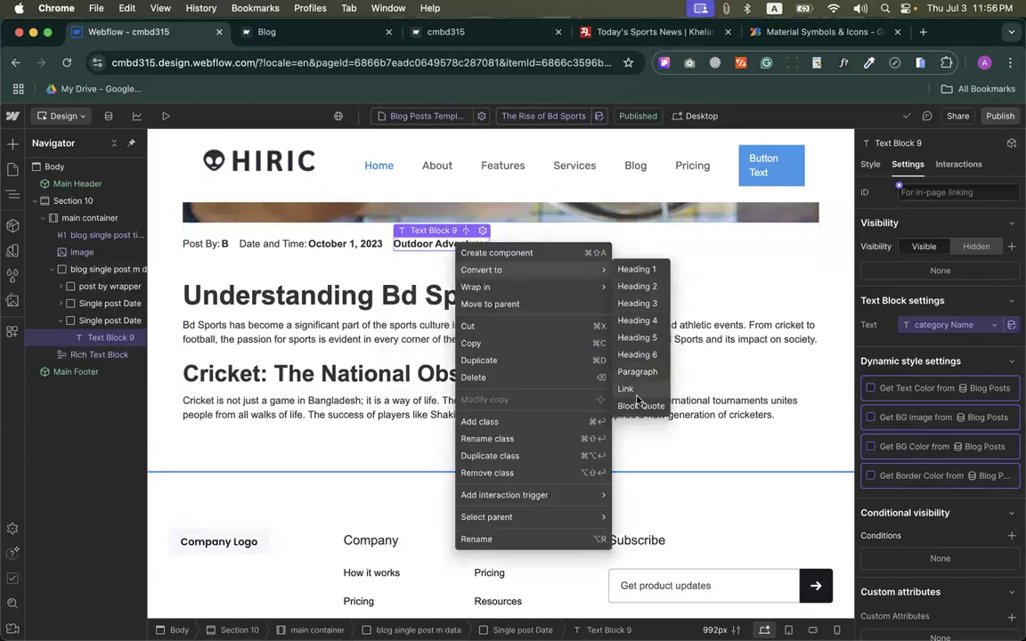
click(627, 390)
click(477, 250)
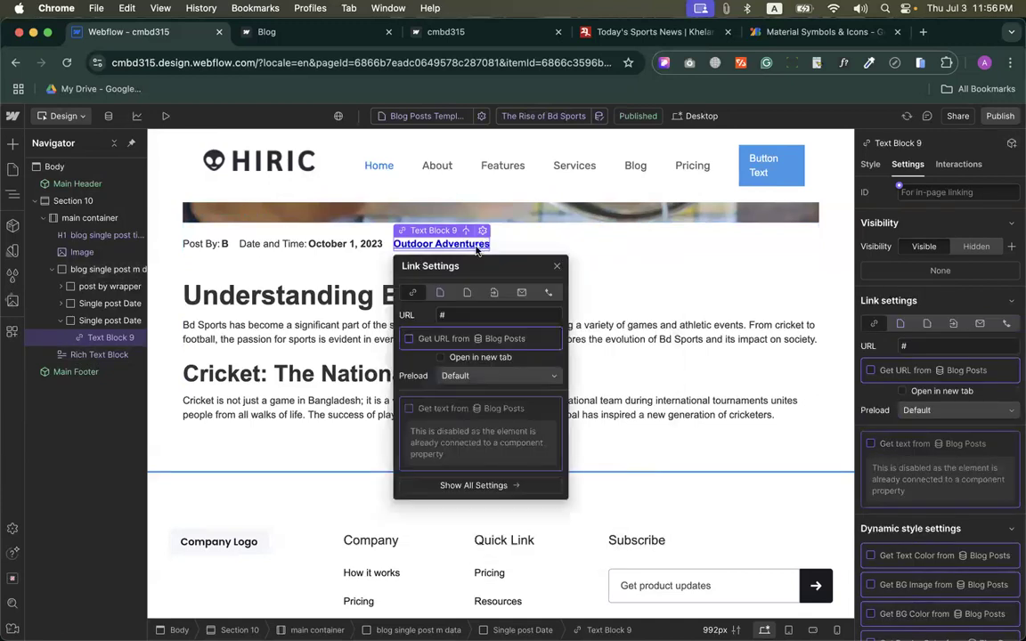
click(440, 294)
click(463, 314)
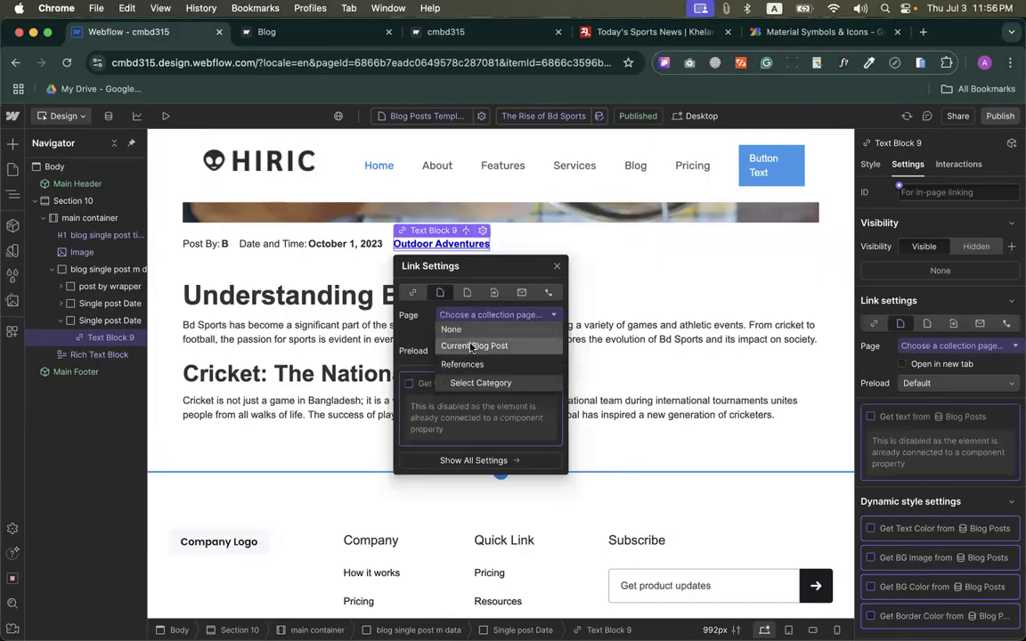
click(473, 383)
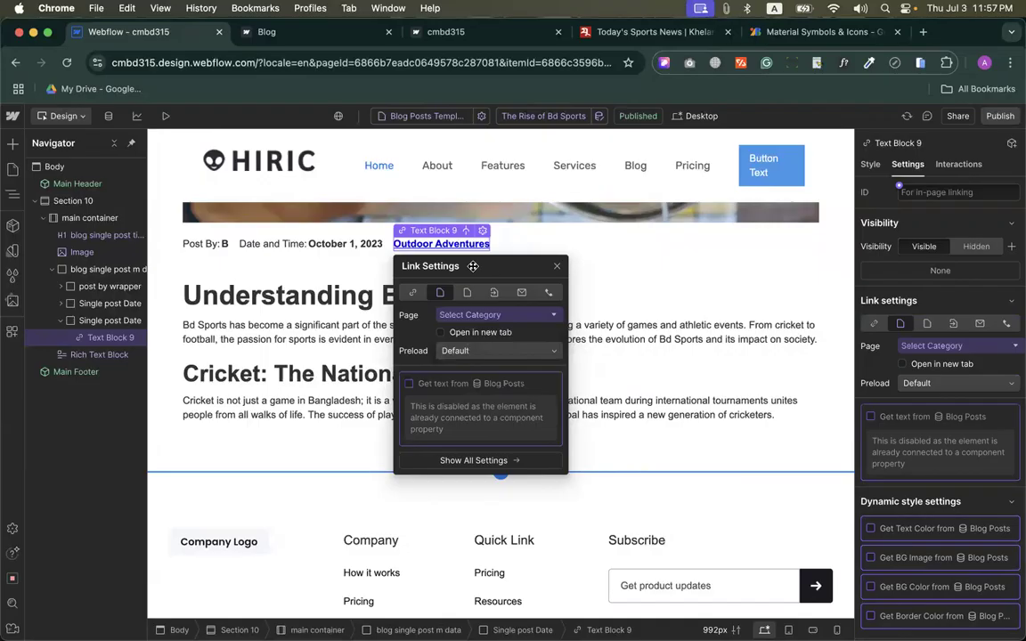
Step: Remove the underline from the category link by setting its text decoration to none
drag(450, 265, 238, 266)
click(870, 165)
scroll(909, 445, down, 10)
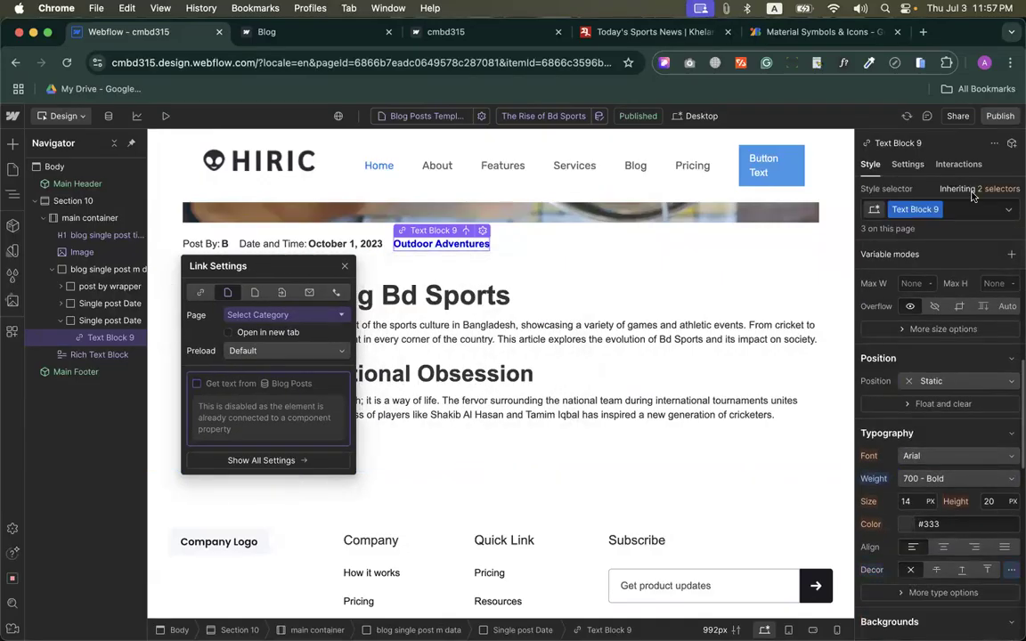
Step: Publish the site to the cmbd315.webflow.io staging domain and check the category link on the live post page
click(1000, 116)
click(946, 335)
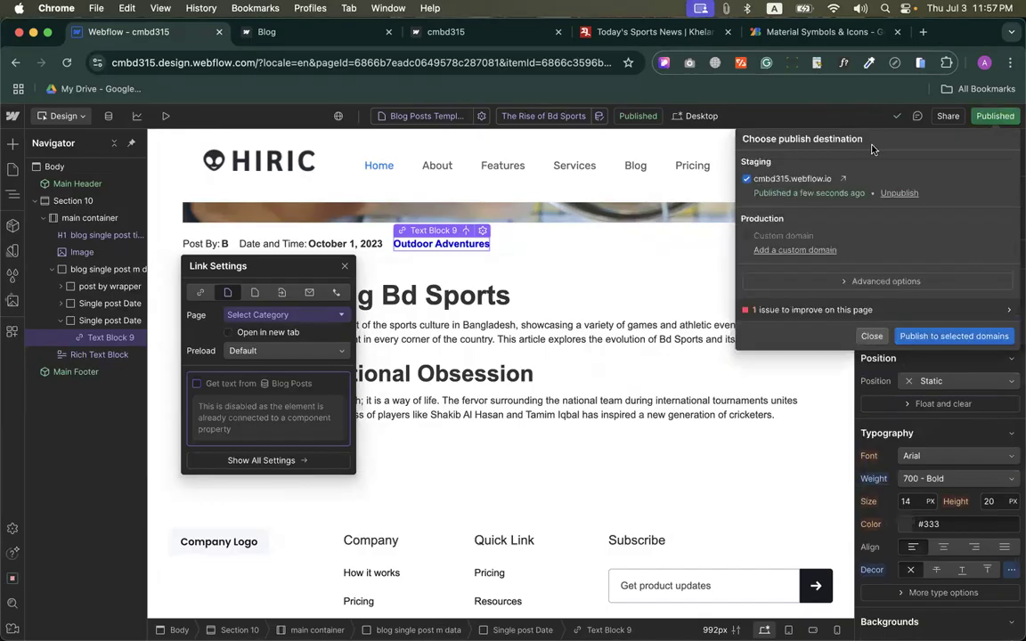
click(843, 180)
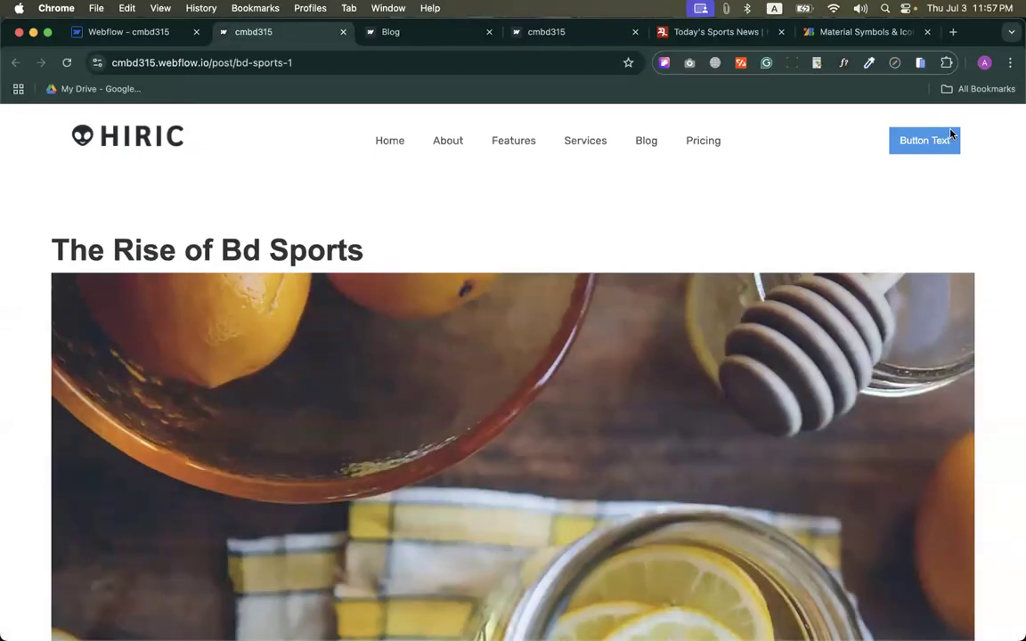
scroll(282, 188, down, 5)
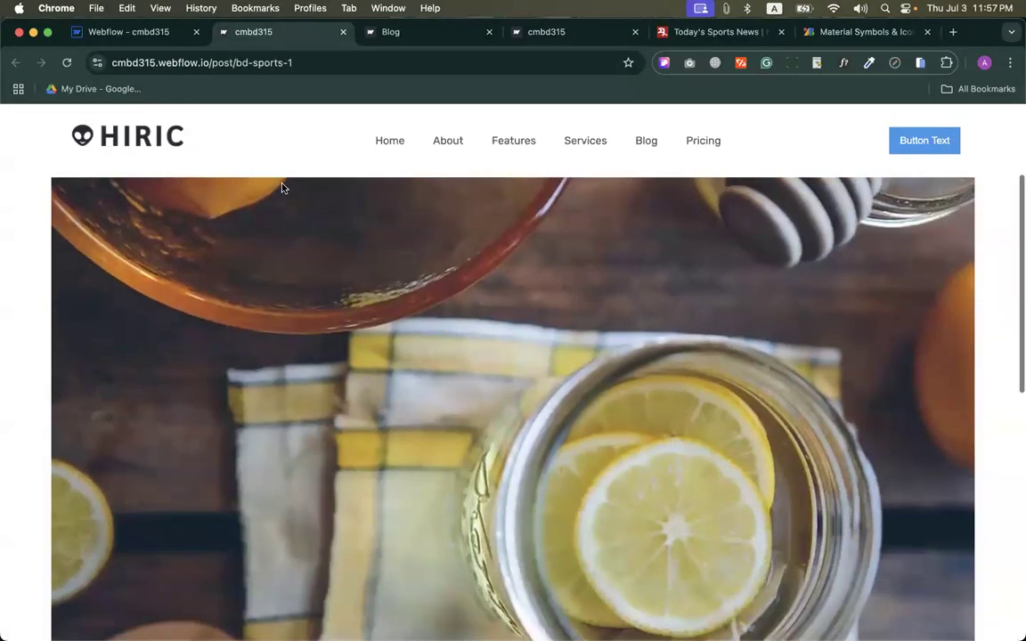
scroll(282, 342, down, 5)
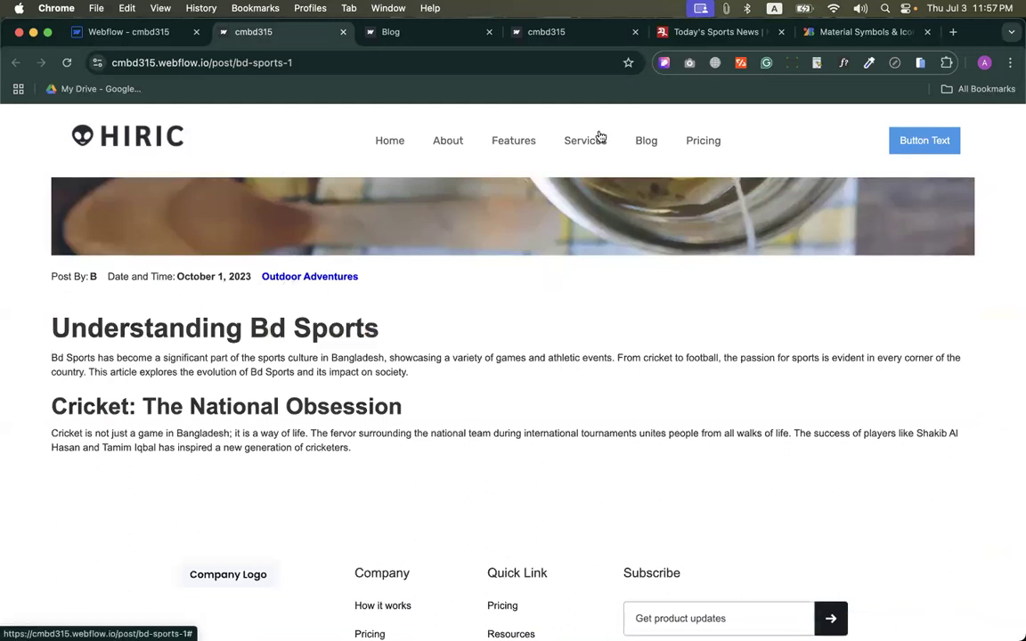
Step: Go to the live Blog page and open the post "The Role of Sports in National Identity" down to its details row
click(646, 140)
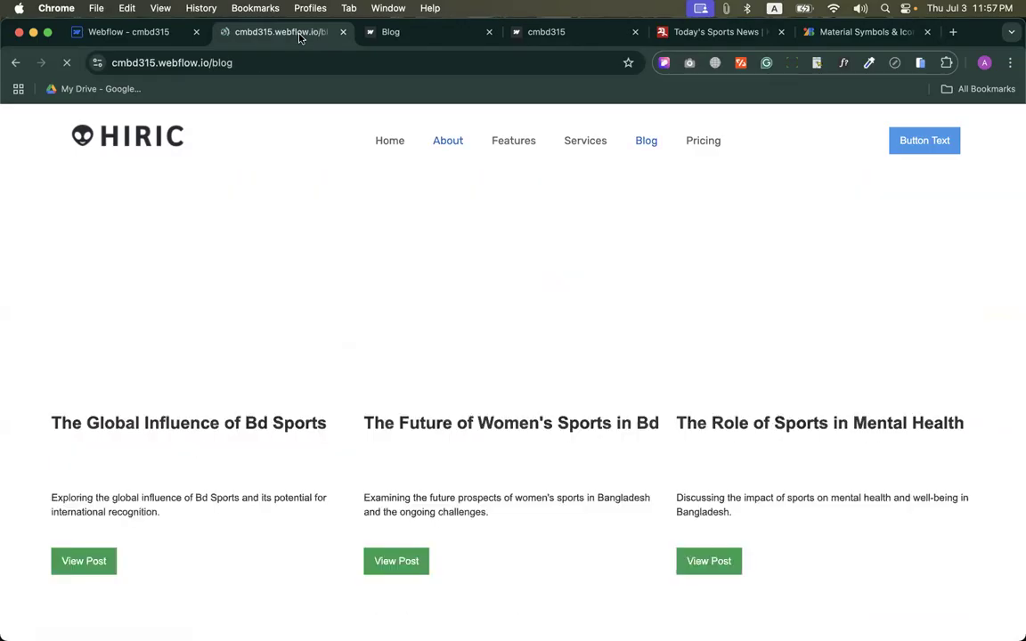
scroll(484, 340, down, 5)
scroll(756, 505, down, 2)
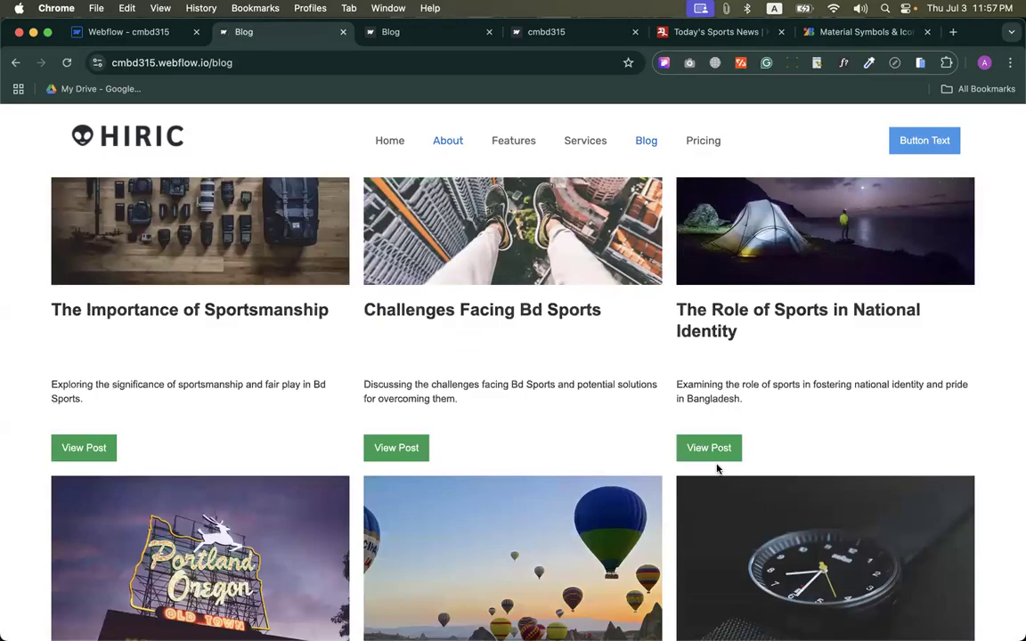
click(717, 449)
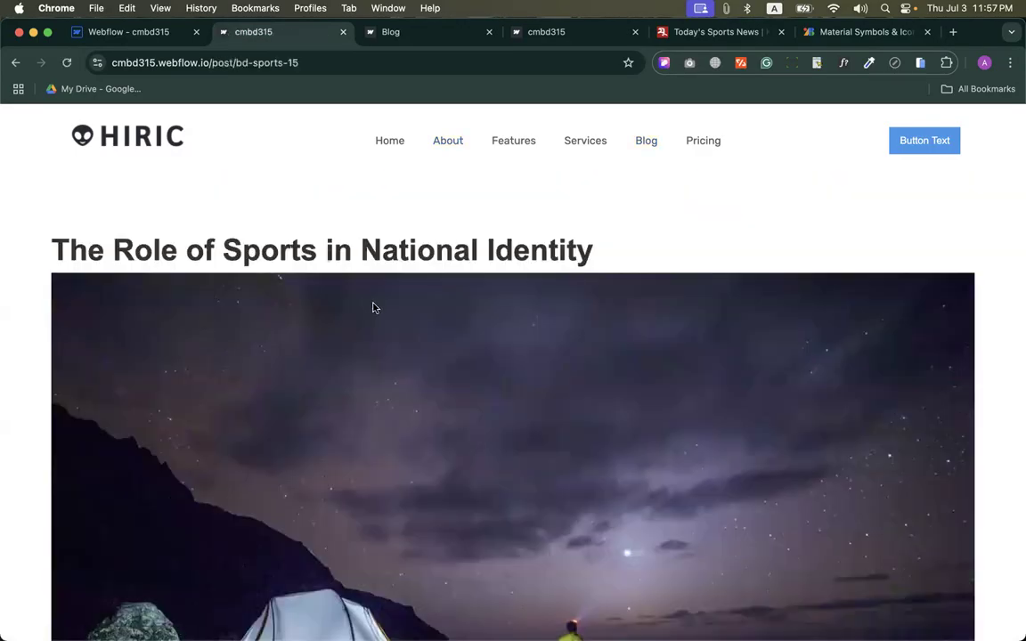
scroll(373, 305, down, 5)
Step: Follow the post's BD Sports category link and look through that category's post list
click(303, 403)
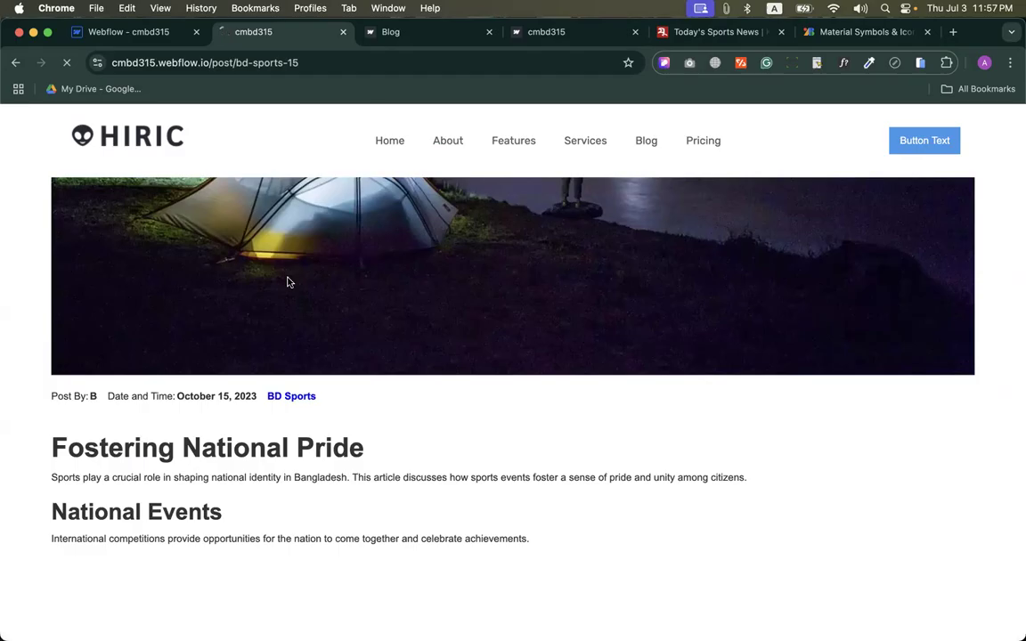
click(292, 397)
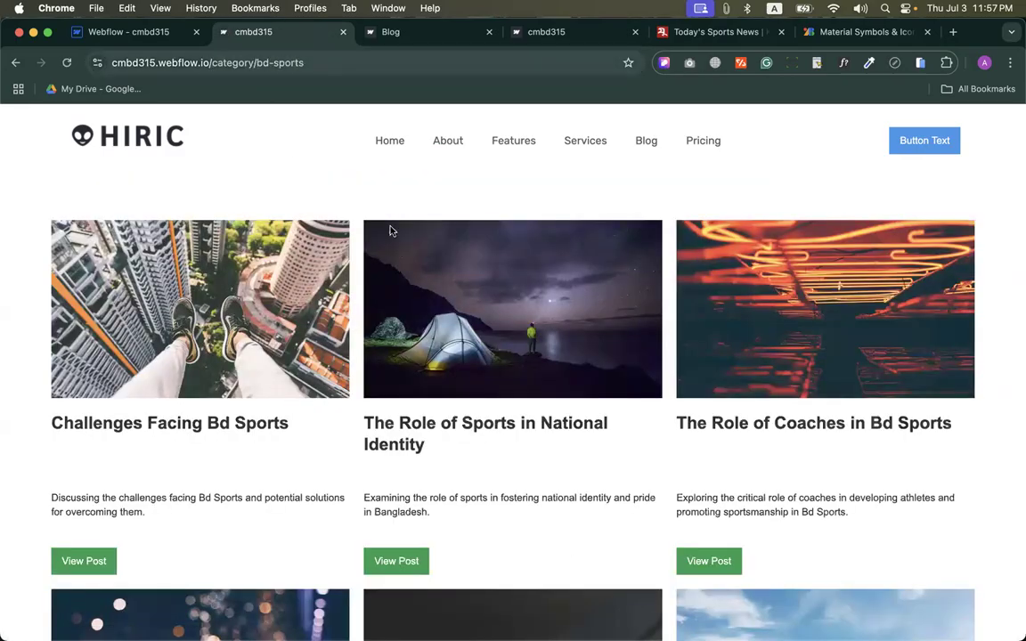
scroll(462, 367, down, 3)
scroll(462, 367, down, 7)
scroll(610, 198, up, 10)
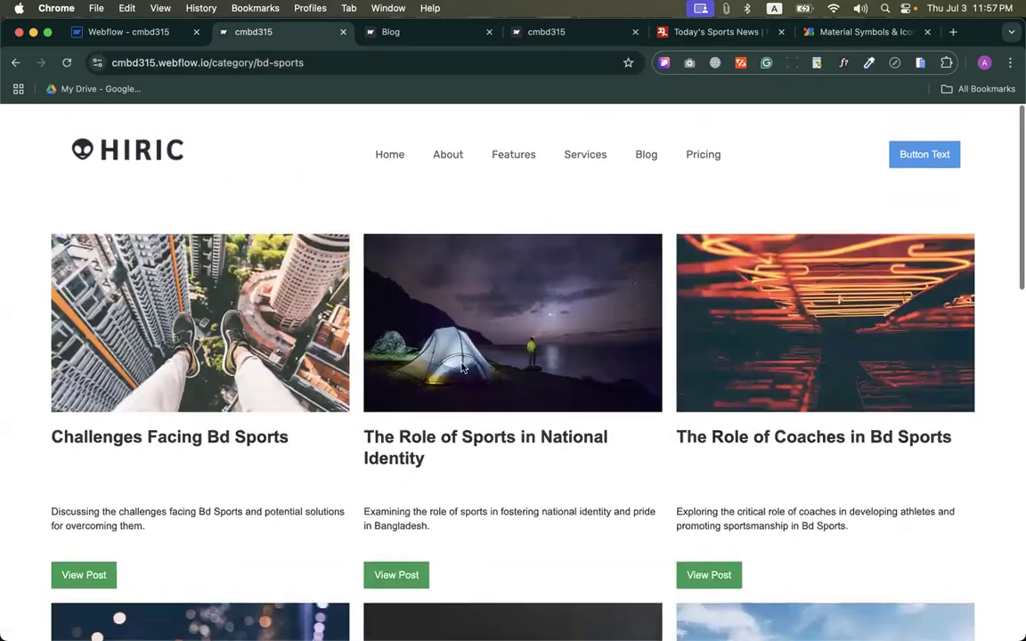
Step: Look over the live Blog page again, return to the Webflow Designer and dismiss the publish options
click(648, 141)
scroll(346, 385, down, 5)
scroll(346, 386, up, 5)
key(super+1)
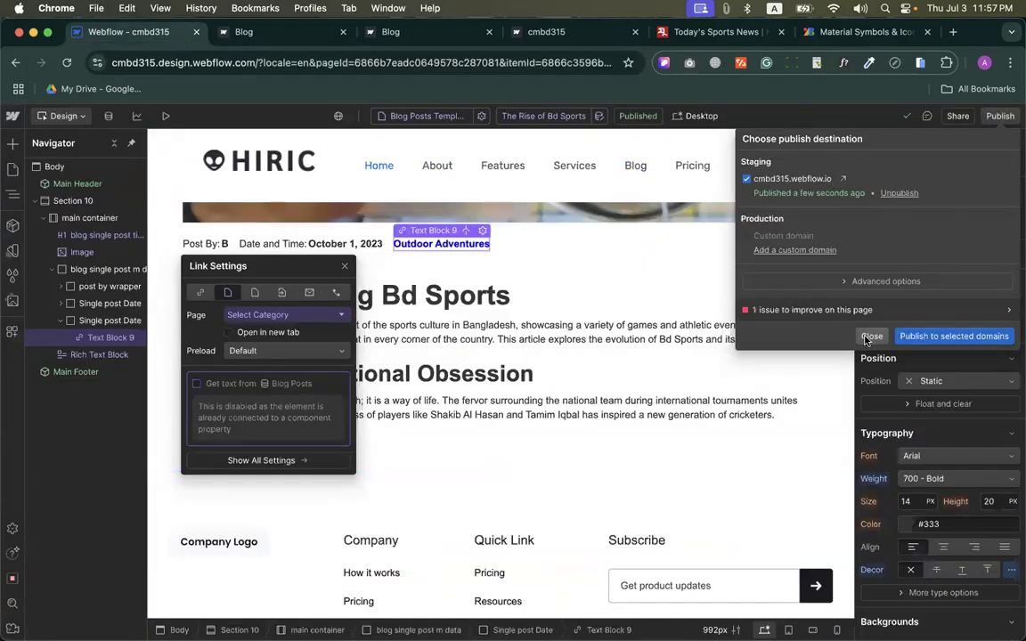
key(Escape)
Step: Review the Blog Posts Template's section from title to article text and show the site's list of pages
click(586, 253)
scroll(525, 228, up, 5)
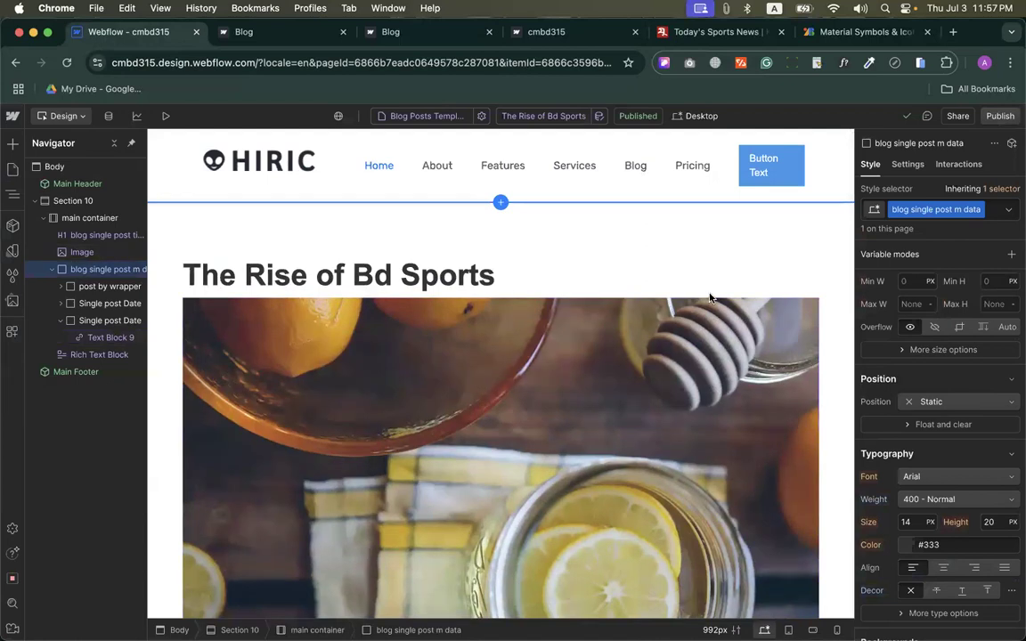
click(402, 211)
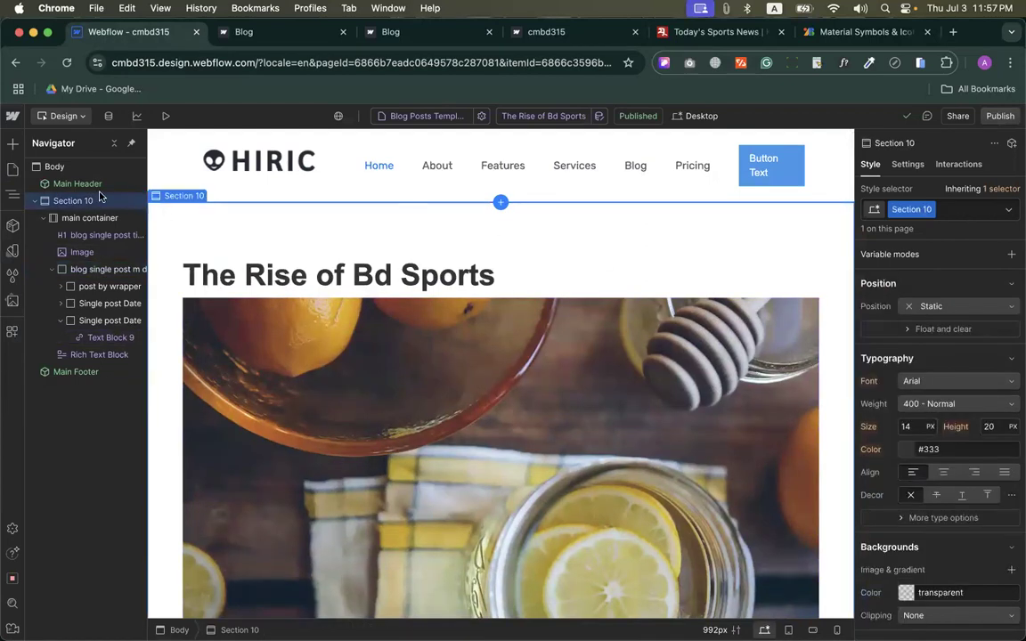
scroll(317, 353, down, 5)
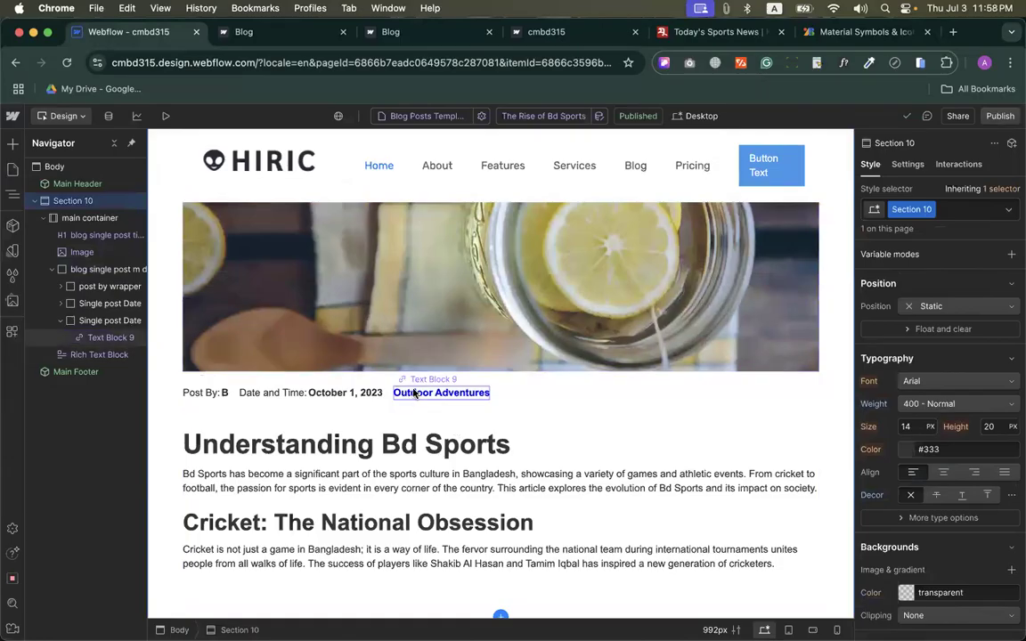
scroll(196, 245, up, 5)
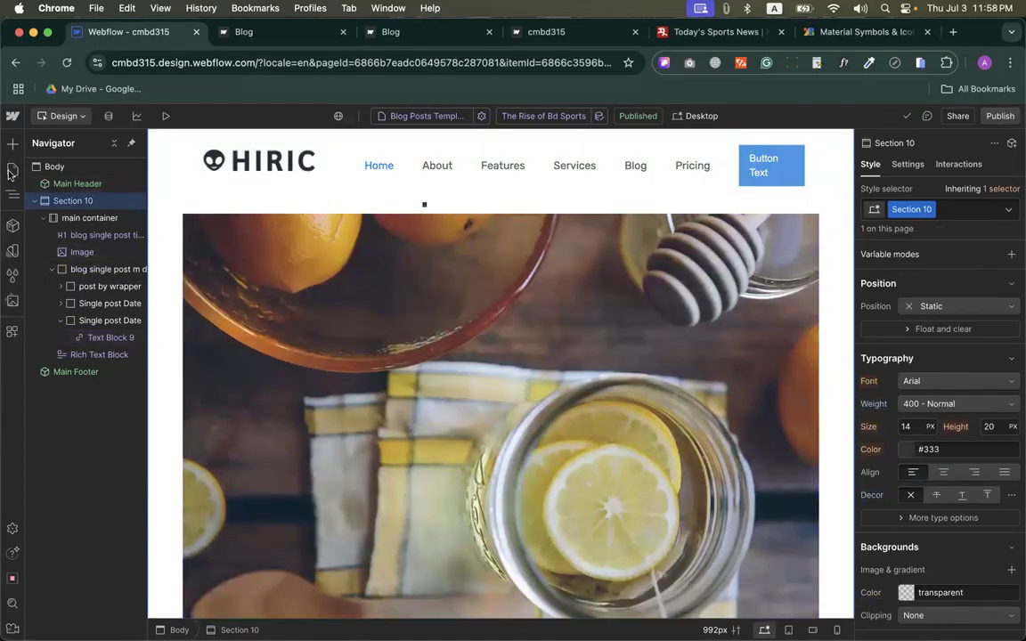
click(10, 170)
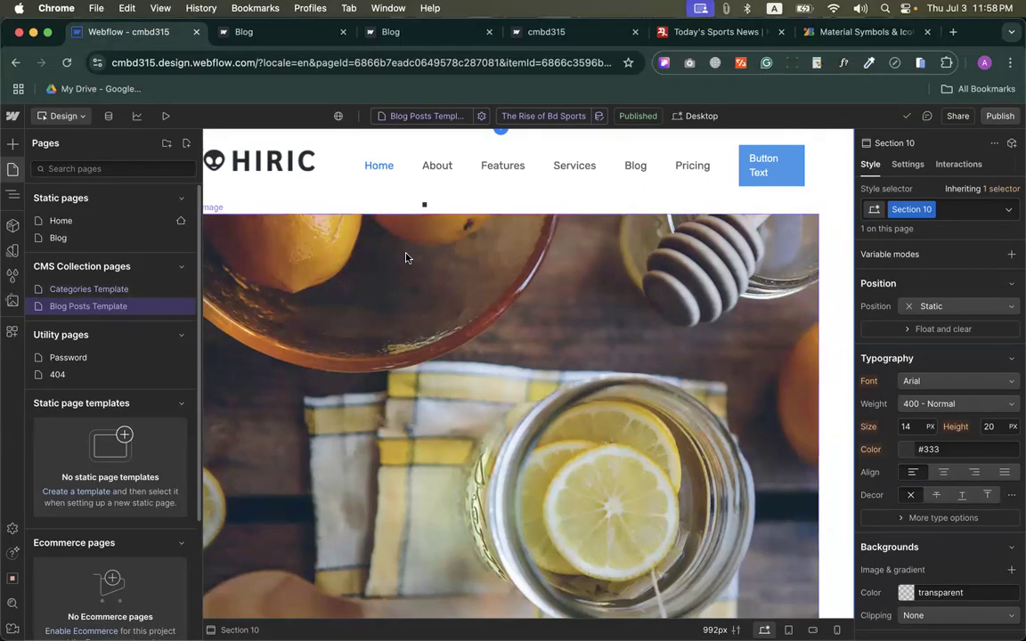
Step: Set the category link in the post's details row to open the page of the Select Category reference
scroll(378, 417, down, 8)
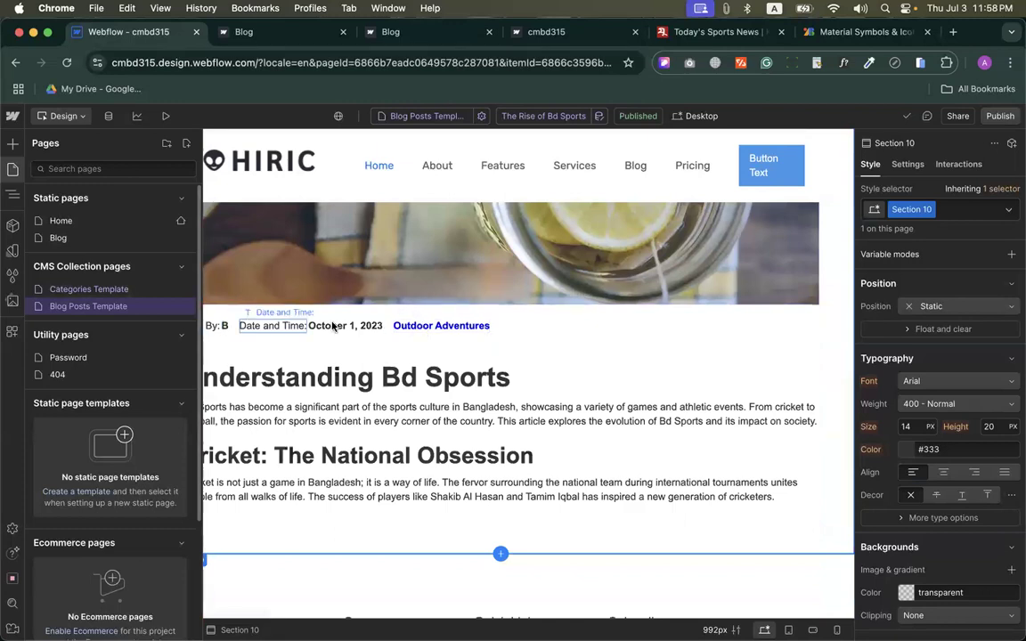
click(443, 328)
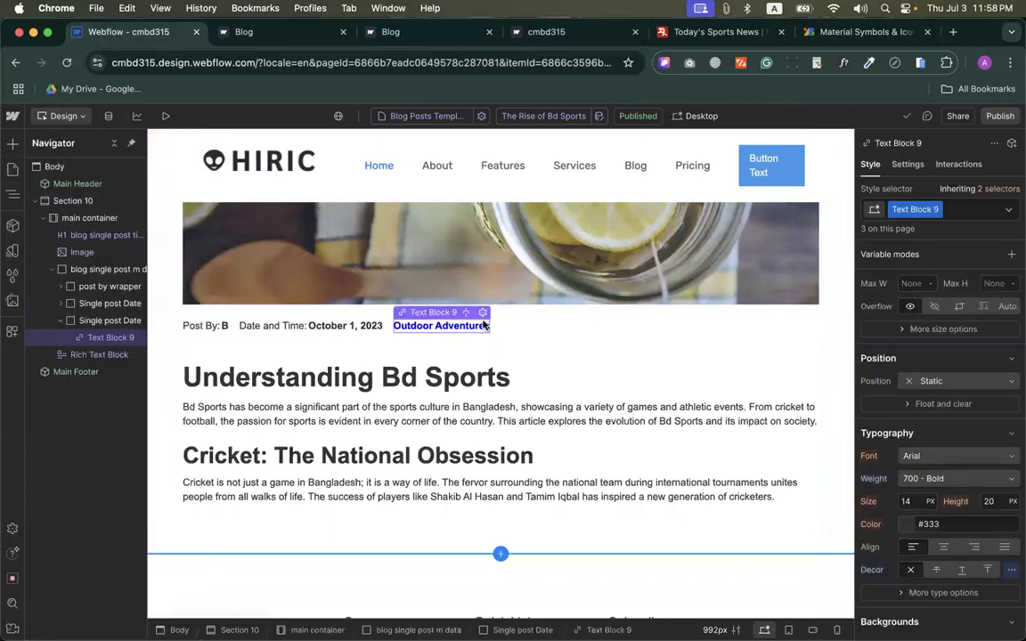
click(435, 313)
click(459, 396)
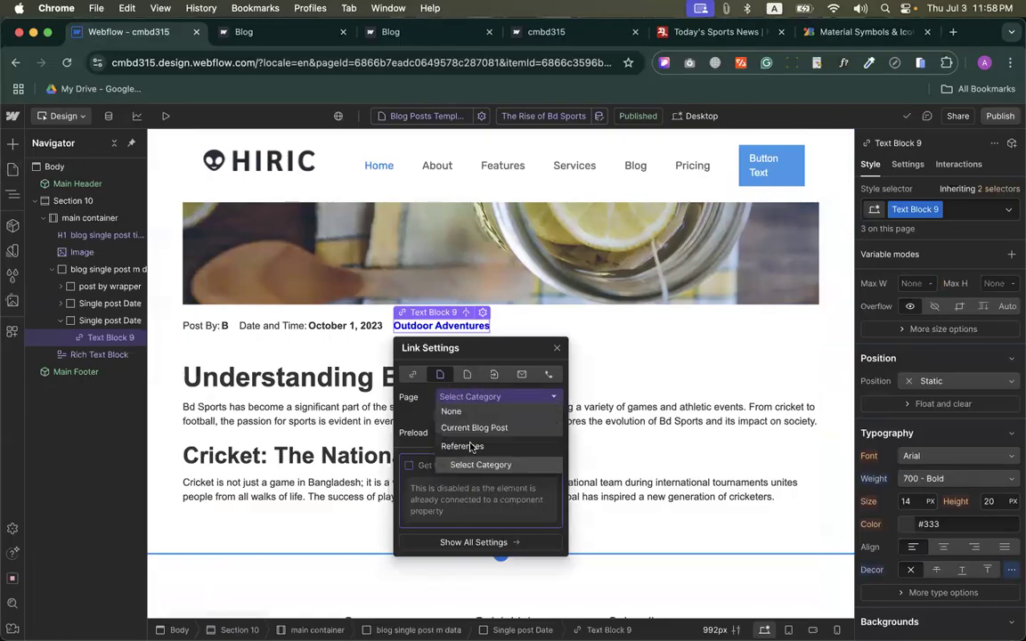
click(472, 466)
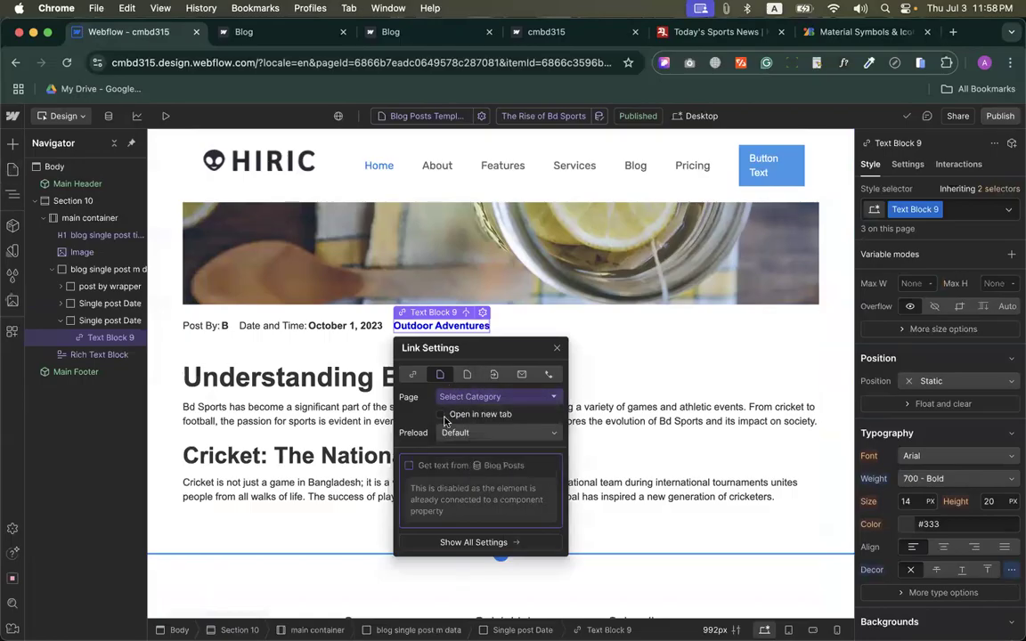
Step: Publish the site to the staging domain cmbd315.webflow.io and close the category link's settings
click(999, 117)
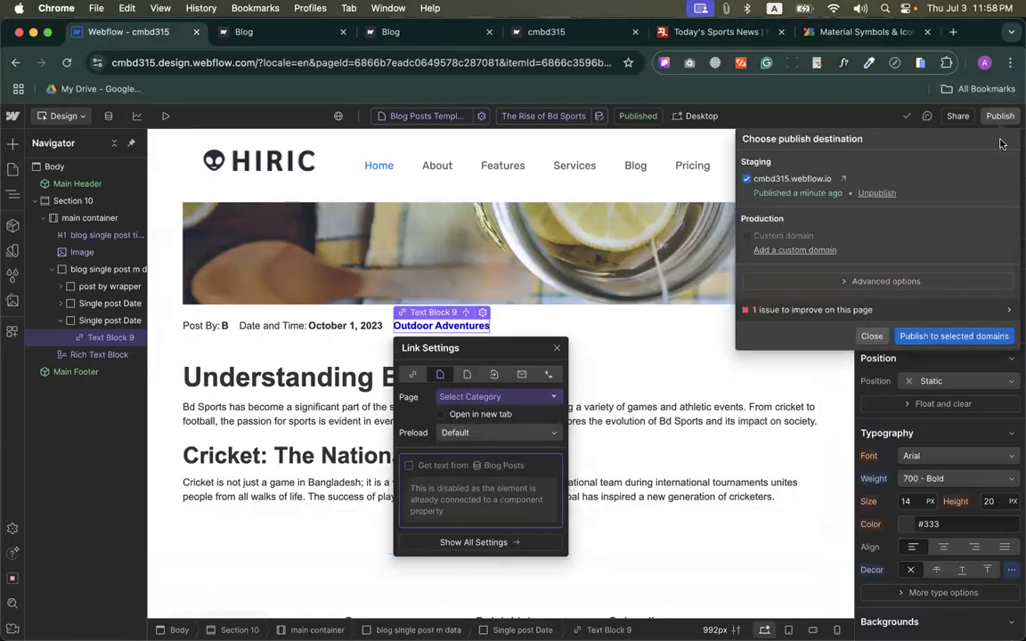
click(927, 336)
click(558, 350)
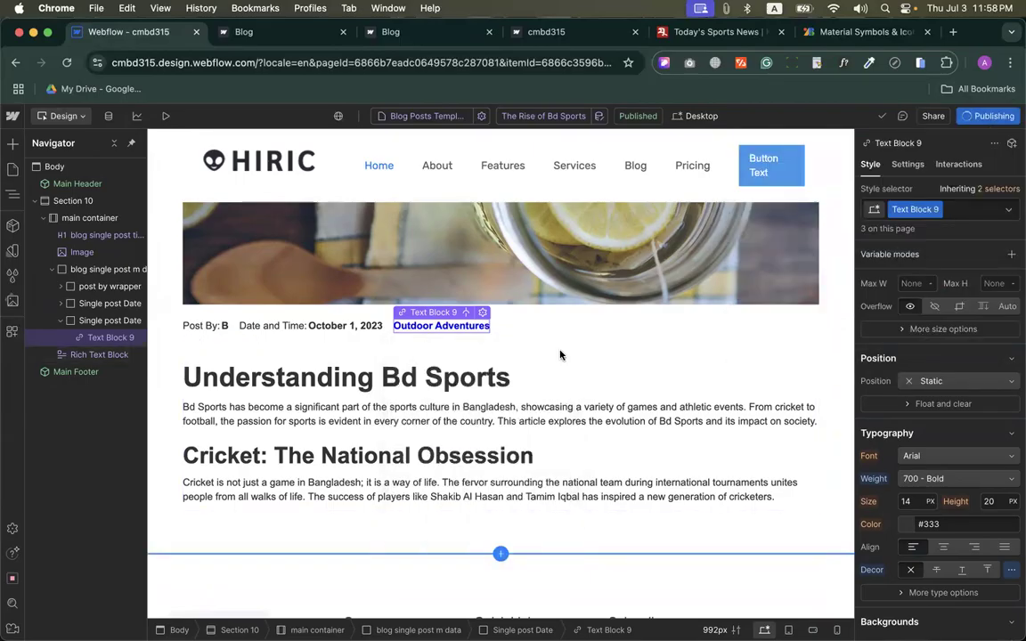